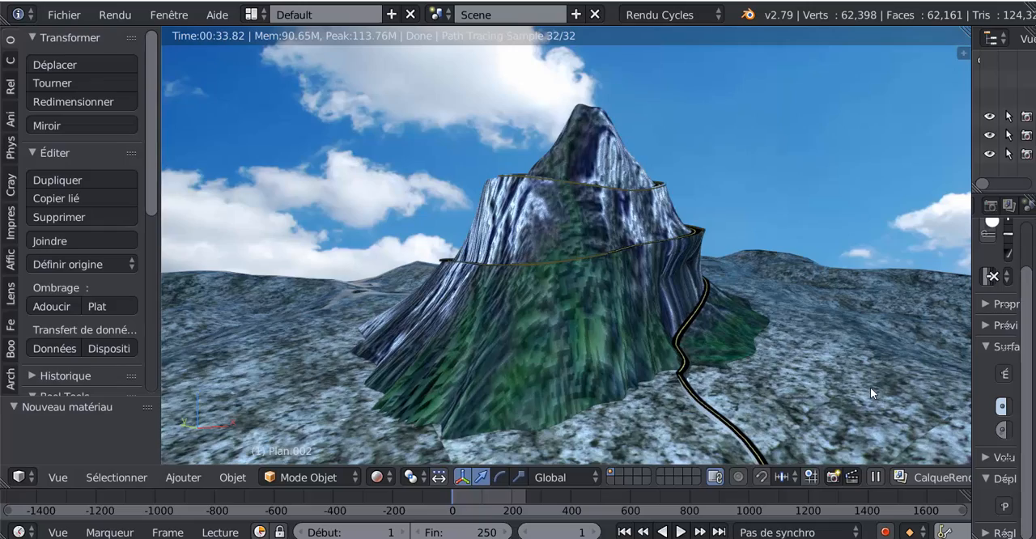
mouse_move(870, 388)
middle_mouse_down()
mouse_move(897, 398)
mouse_move(871, 388)
middle_mouse_up()
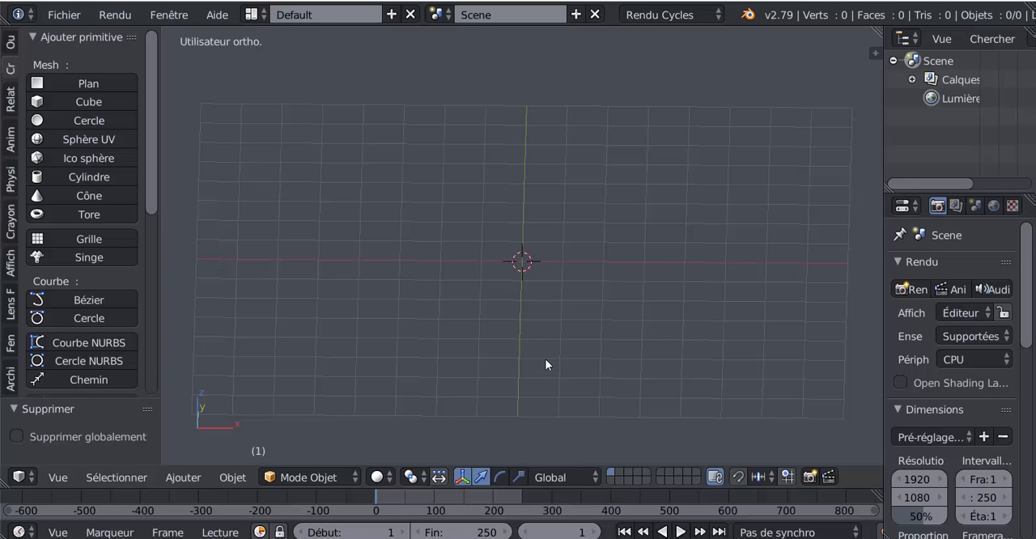
mouse_move(545, 363)
middle_mouse_down()
mouse_move(546, 319)
mouse_move(543, 370)
mouse_move(543, 340)
mouse_move(547, 350)
middle_mouse_up()
scroll(546, 344, "up", 2)
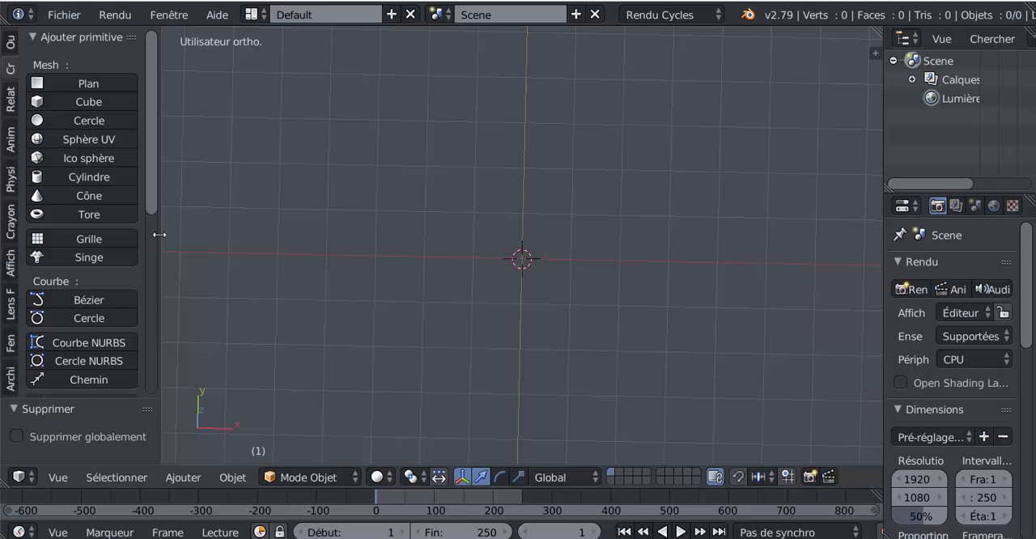
scroll(502, 325, "down", 2)
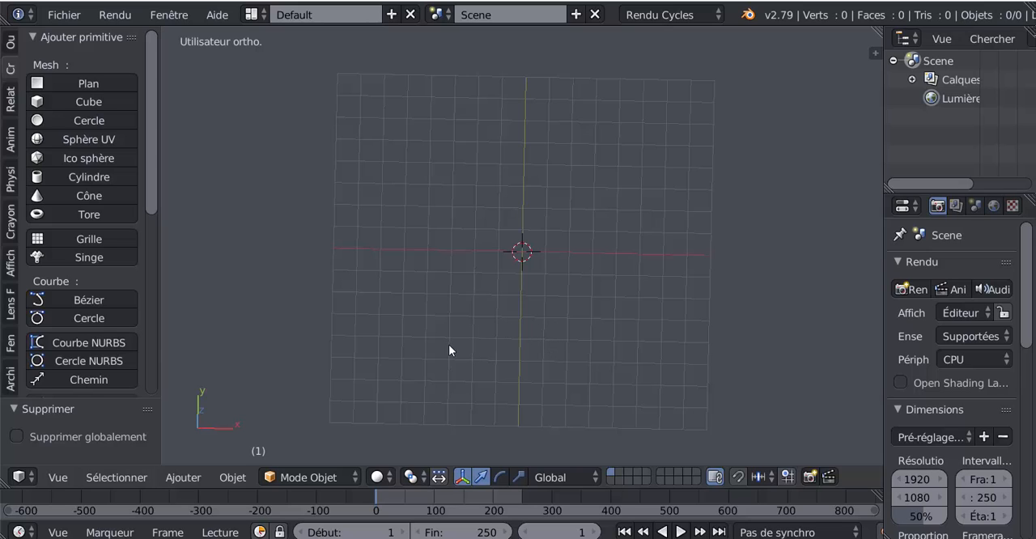
scroll(152, 164, "down", 3)
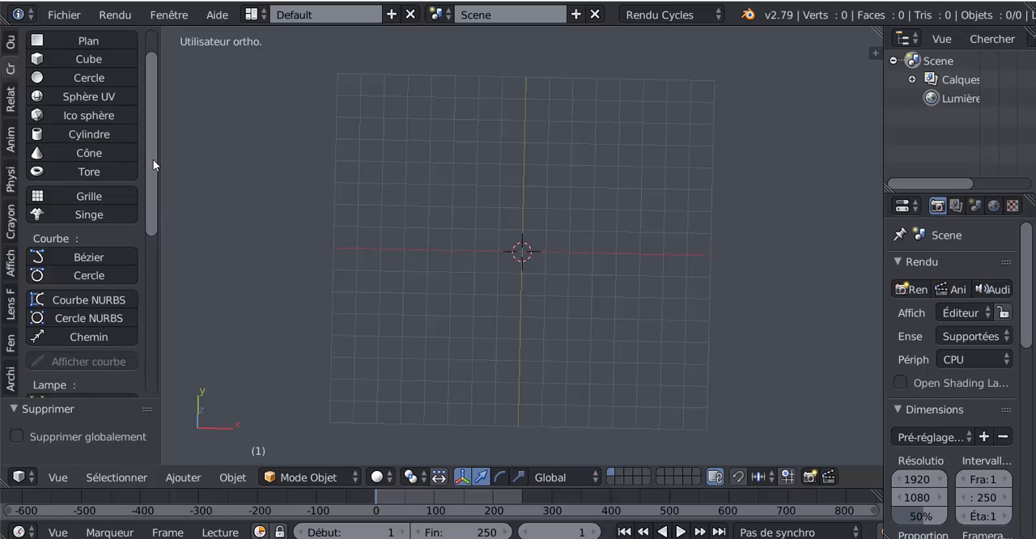
scroll(153, 160, "up", 3)
middle_click_drag(512, 331, 501, 353)
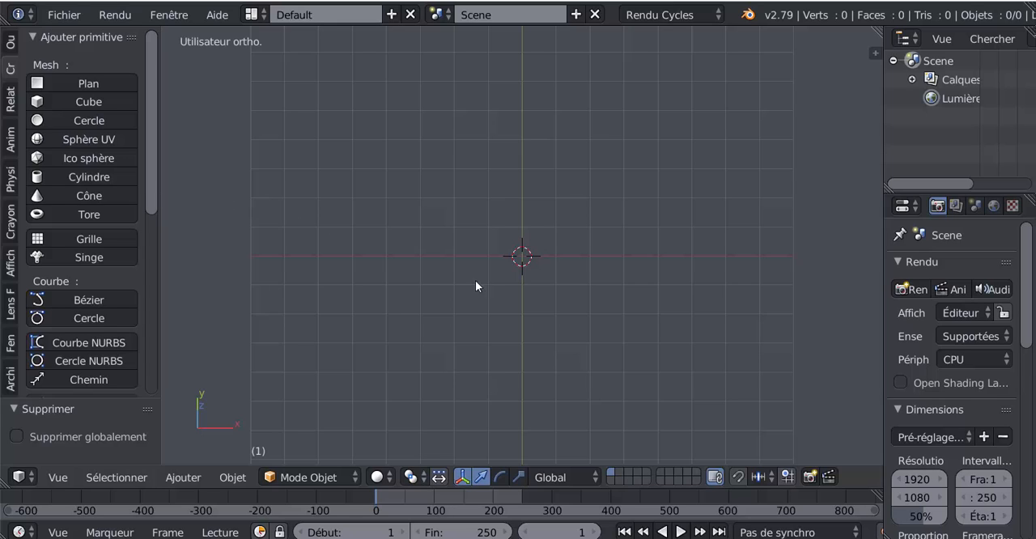
Add a plane mesh at the scene origin and view it from directly above
left_click(61, 81)
key("KP_7")
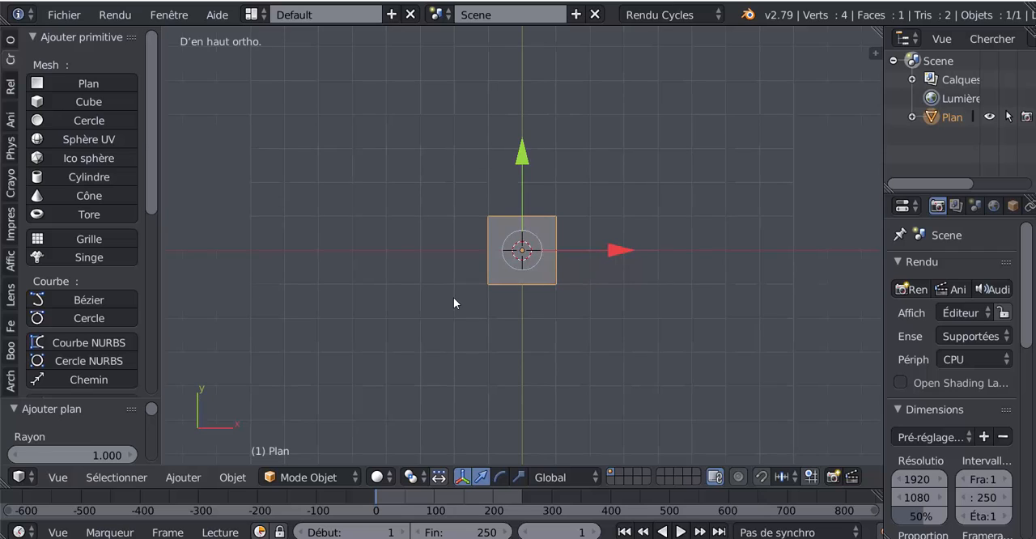
scroll(626, 312, "up", 4)
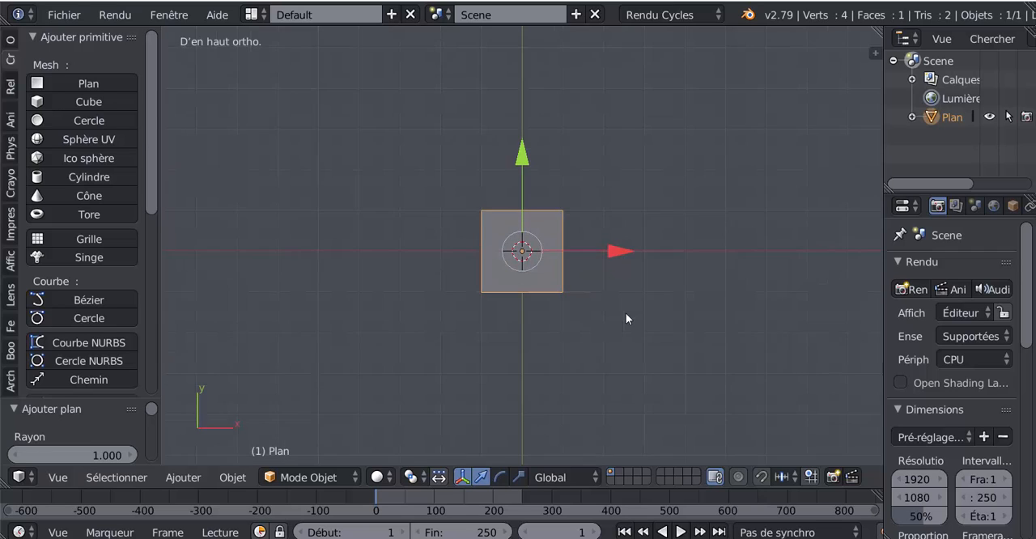
Edit the plane's mesh and delete three of its vertices, keeping only the one at negative X and positive Y
key("Tab")
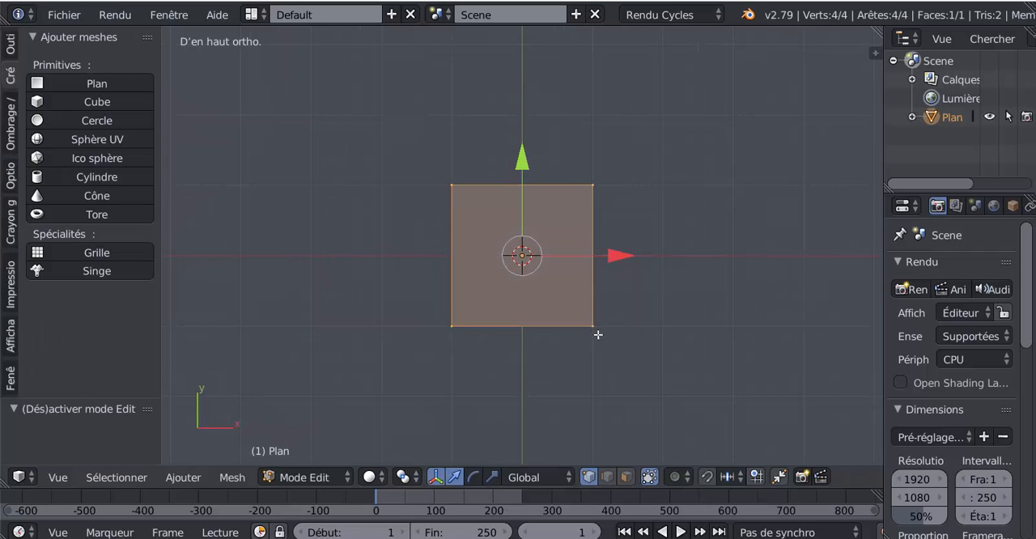
right_click(590, 335)
right_click(451, 341, "shift")
right_click(574, 199, "shift")
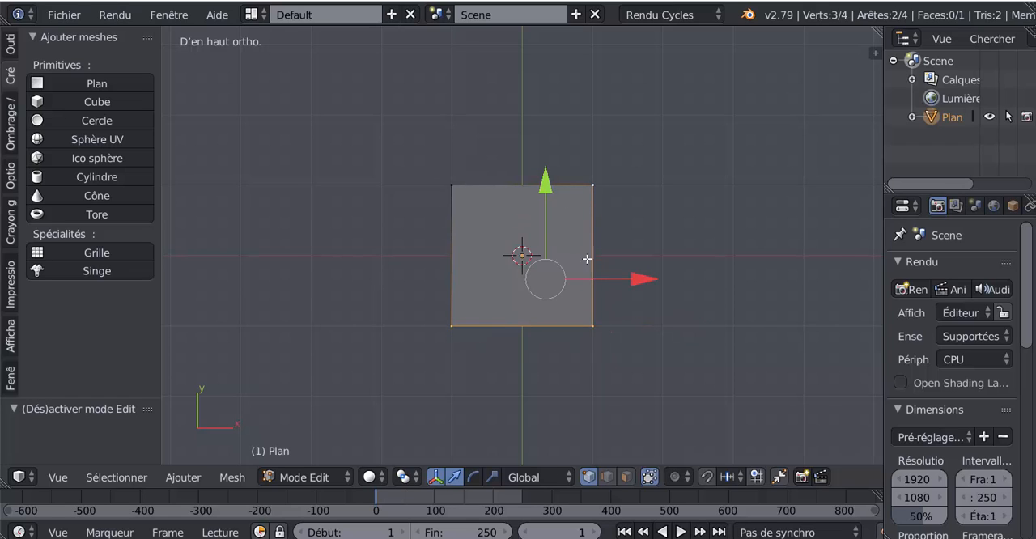
key("x")
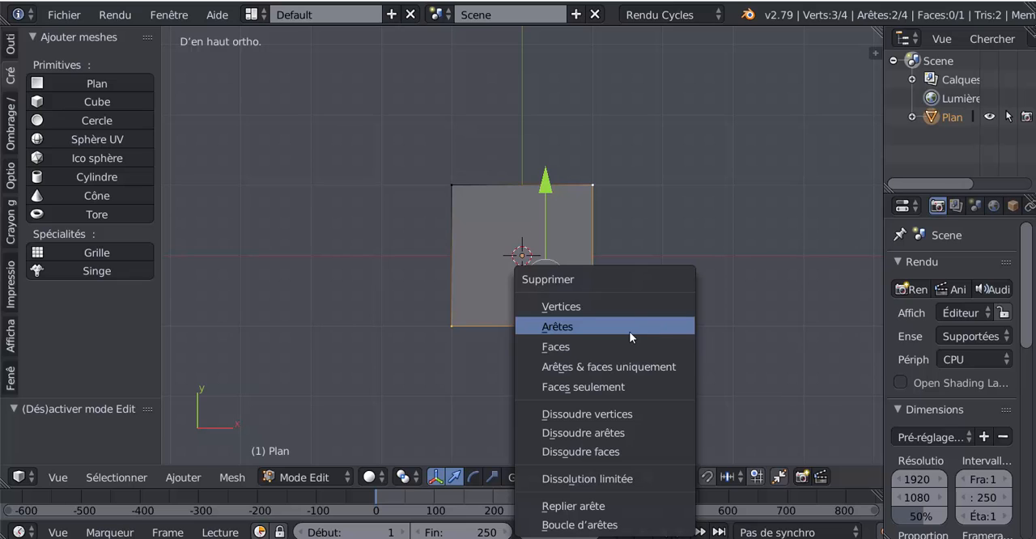
left_click(628, 313)
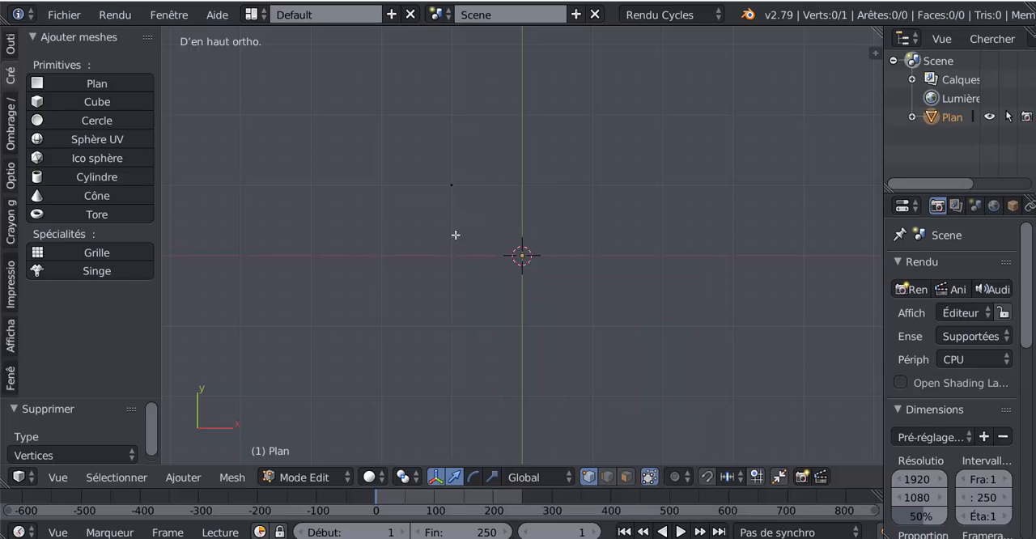
Extrude the remaining vertex repeatedly in the top view to draw the innermost clockwise turn of a spiral around the origin
right_click(443, 187)
scroll(460, 199, "down", 5)
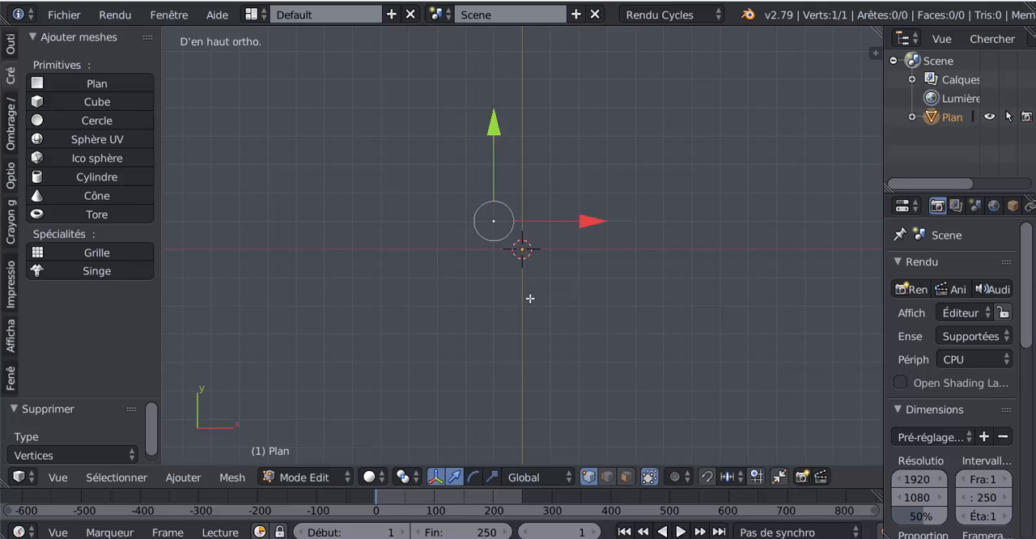
key("e")
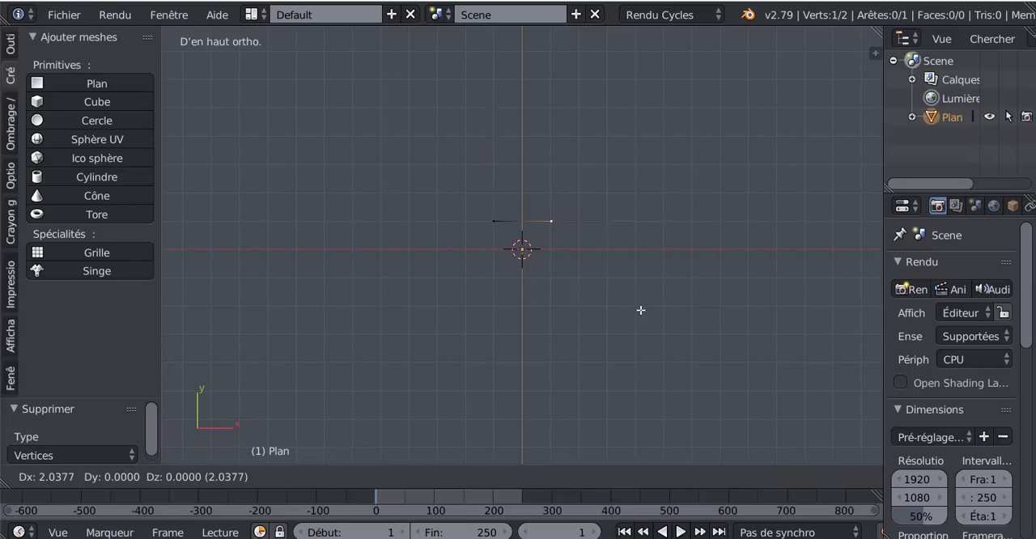
left_click(648, 308)
key("e")
left_click(701, 340)
key("e")
left_click(699, 382)
key("e")
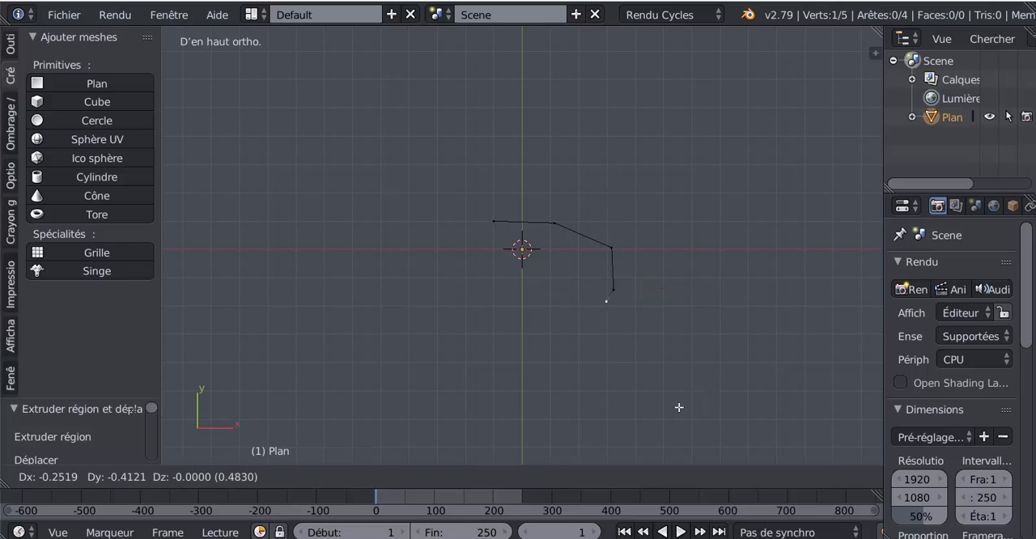
left_click(652, 417)
key("e")
left_click(583, 416)
key("e")
left_click(481, 376)
key("e")
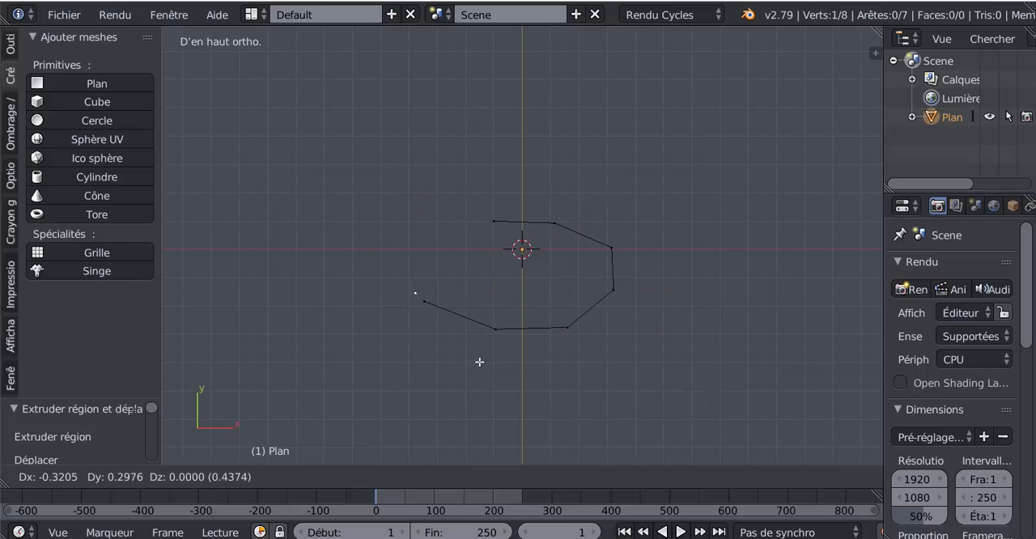
left_click(473, 327)
key("e")
left_click(477, 298)
key("e")
left_click(505, 256)
key("e")
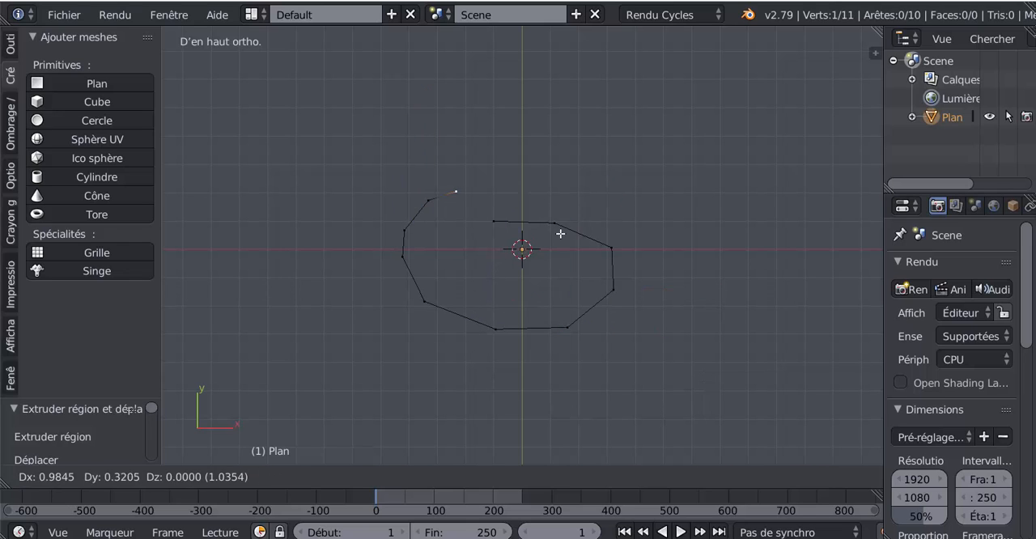
left_click(578, 231)
Continue extruding the end vertex into a wider second clockwise turn around the first, bulging towards negative X with an irregular edge
key("e")
left_click(606, 221)
key("e")
left_click(676, 209)
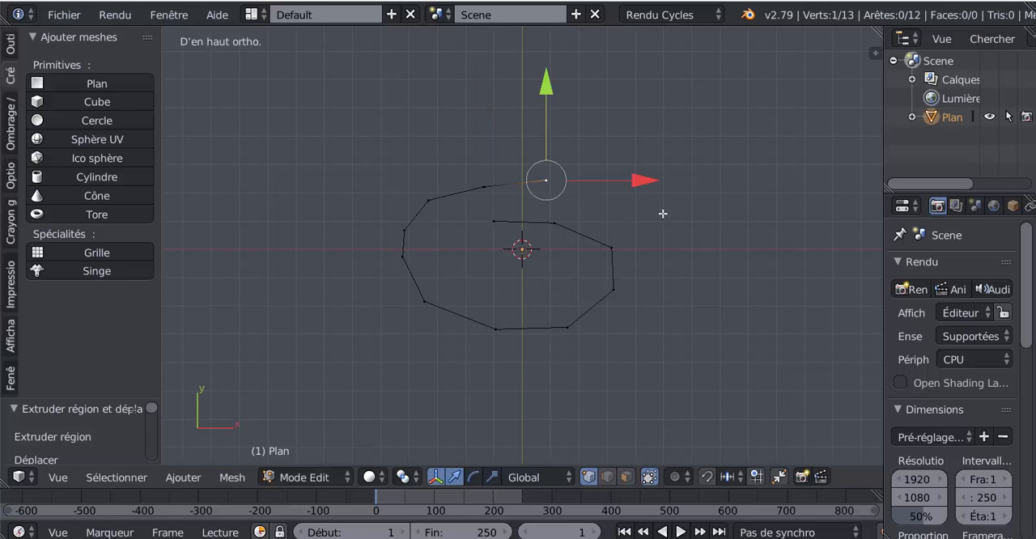
key("e")
left_click(757, 250)
key("e")
left_click(799, 277)
key("e")
left_click(803, 358)
key("e")
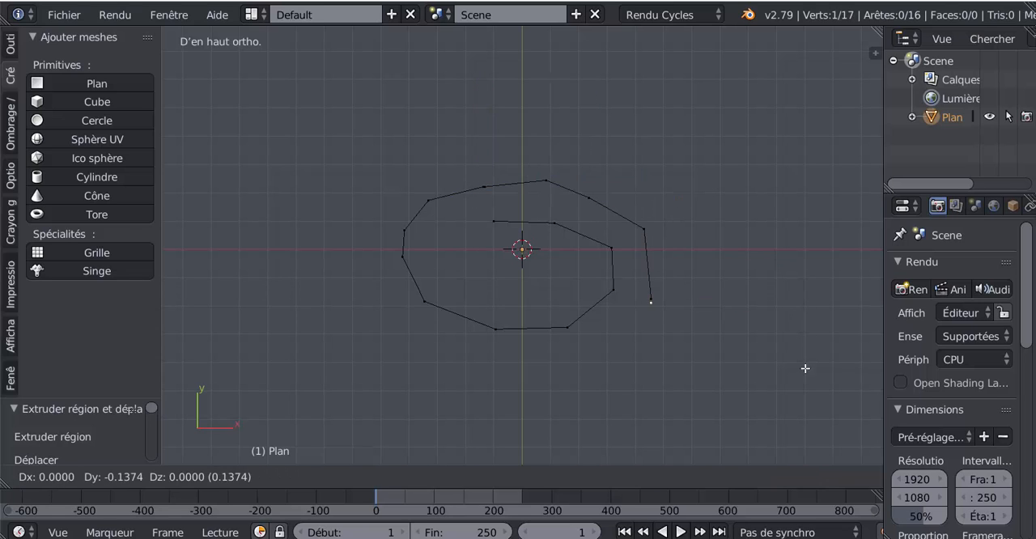
left_click(790, 410)
key("e")
left_click(673, 434)
key("e")
left_click(552, 440)
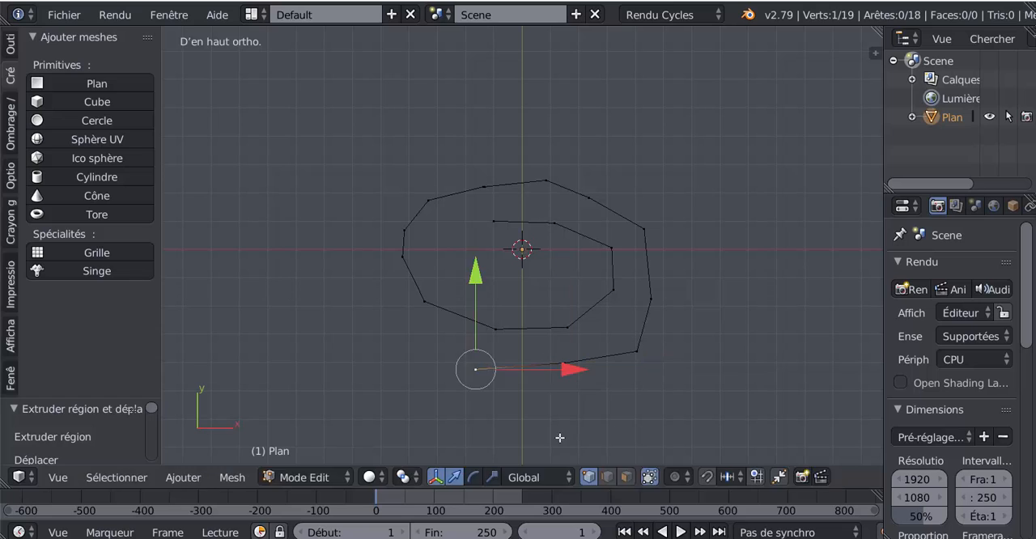
key("e")
left_click(449, 398)
key("e")
left_click(361, 348)
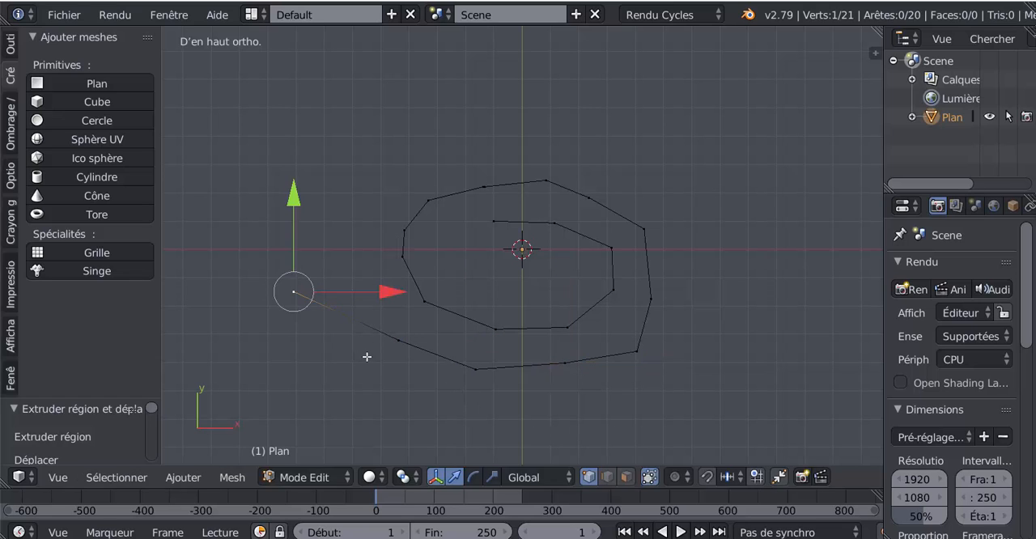
key("e")
left_click(349, 281)
key("e")
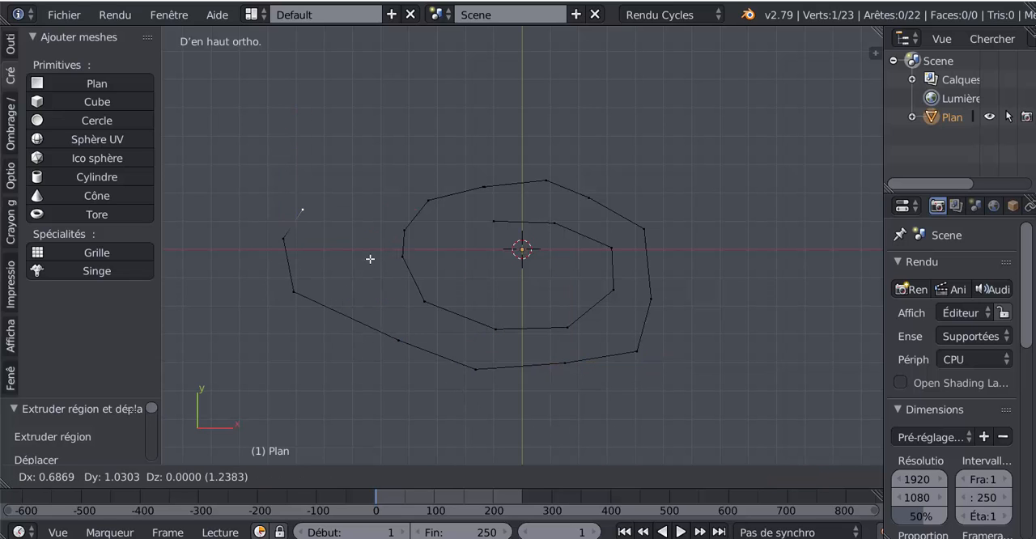
left_click(369, 256)
key("e")
left_click(441, 225)
key("e")
left_click(486, 189)
key("e")
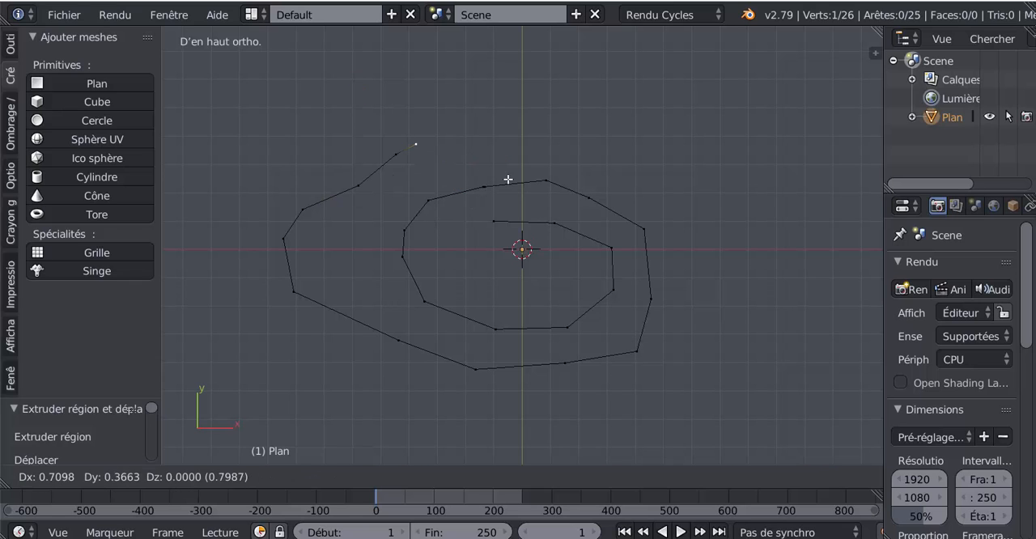
left_click(544, 195)
key("e")
left_click(598, 167)
Extrude the end vertex along a third, outermost partial turn with an irregular outline, ending below the spiral on the negative X side
key("e")
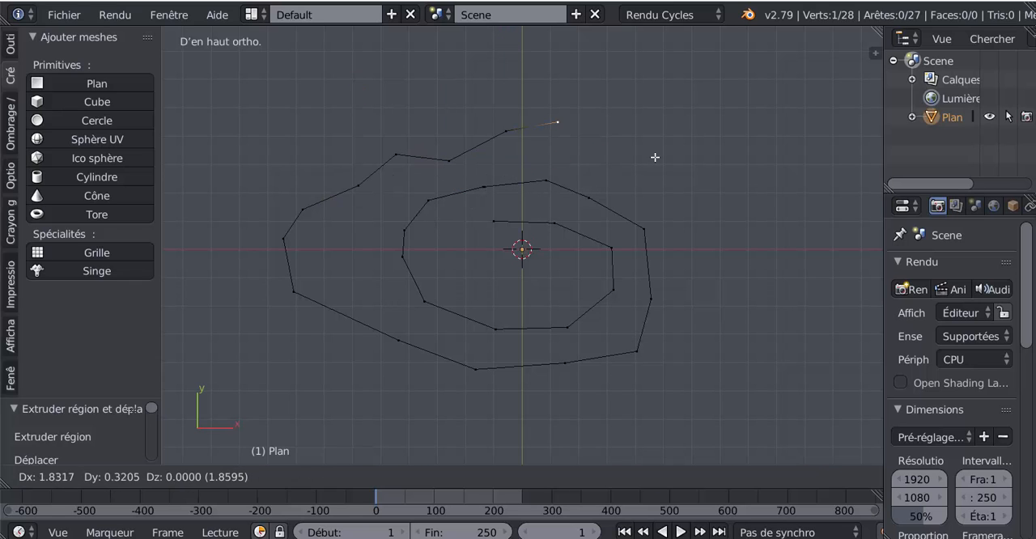
left_click(656, 157)
key("e")
left_click(729, 221)
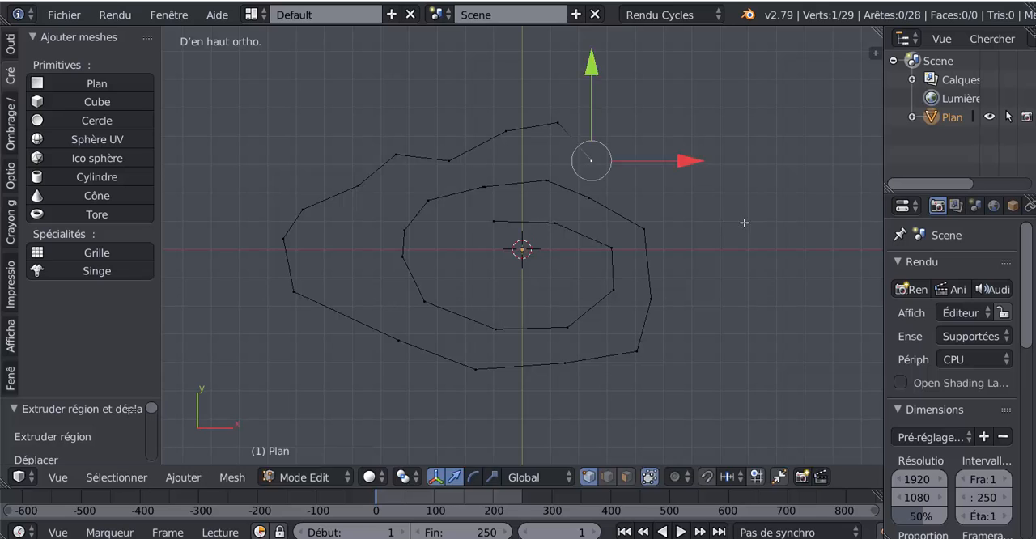
key("e")
left_click(820, 236)
key("e")
left_click(870, 324)
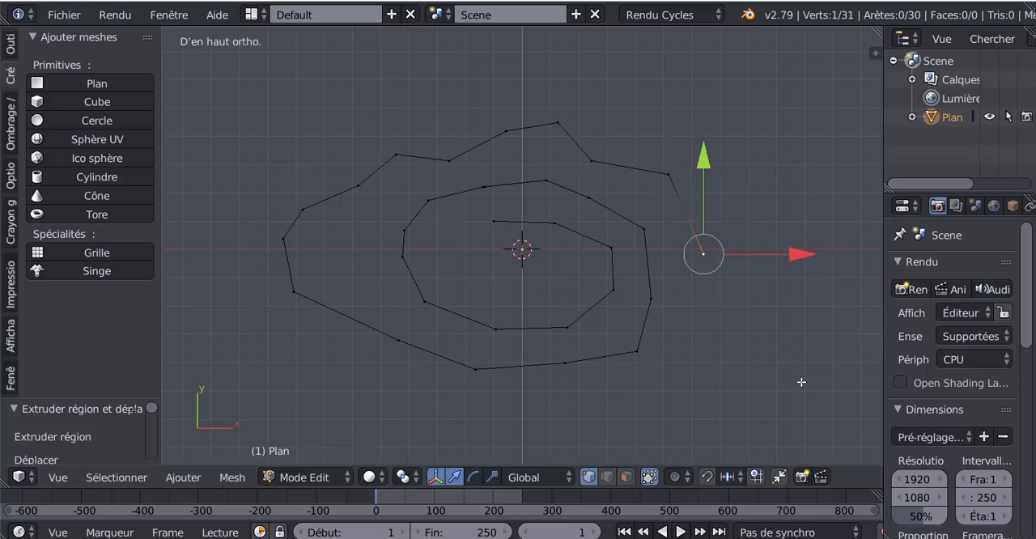
key("e")
left_click(827, 452)
key("e")
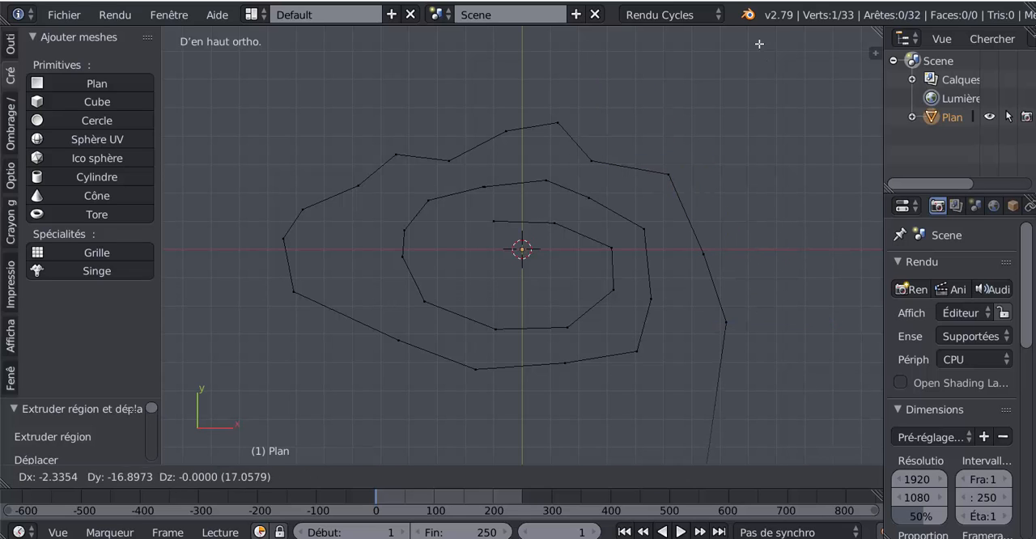
right_click(710, 290)
scroll(709, 291, "down", 2)
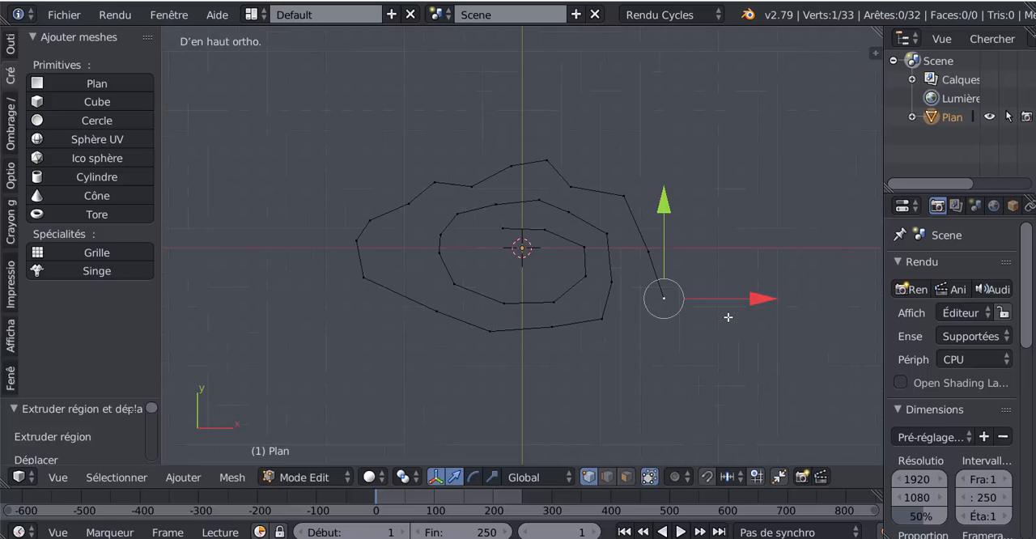
key("e")
left_click(699, 375)
key("e")
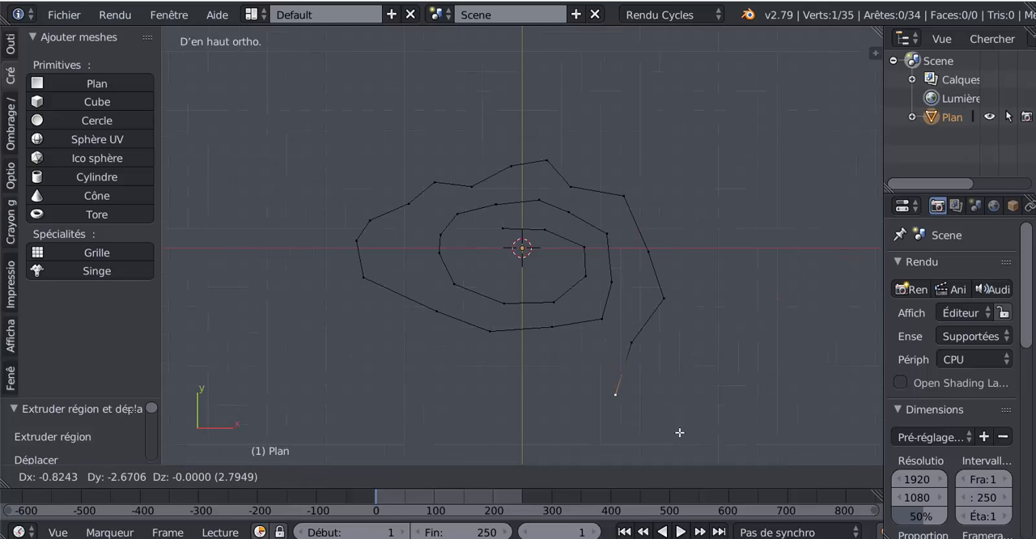
left_click(679, 431)
key("e")
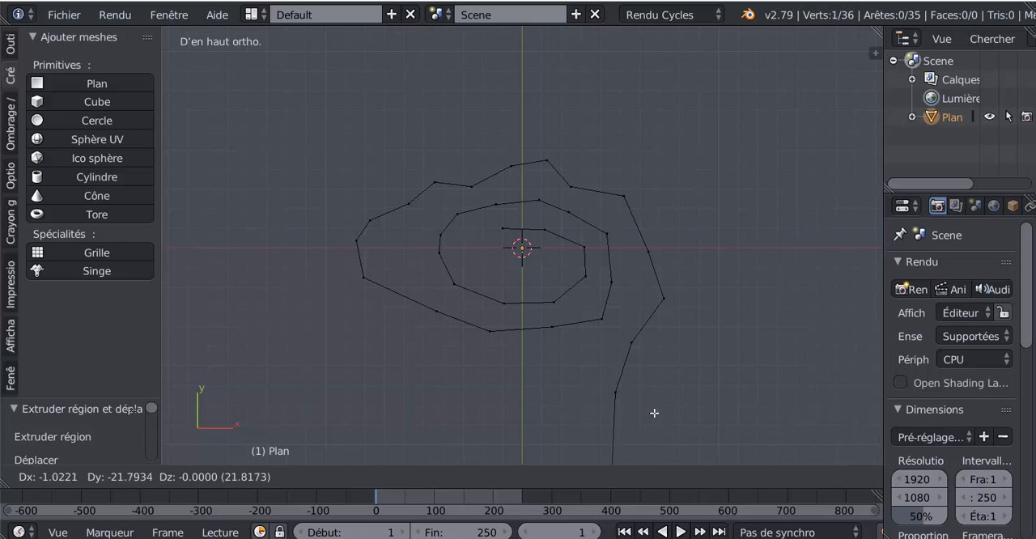
right_click(539, 286)
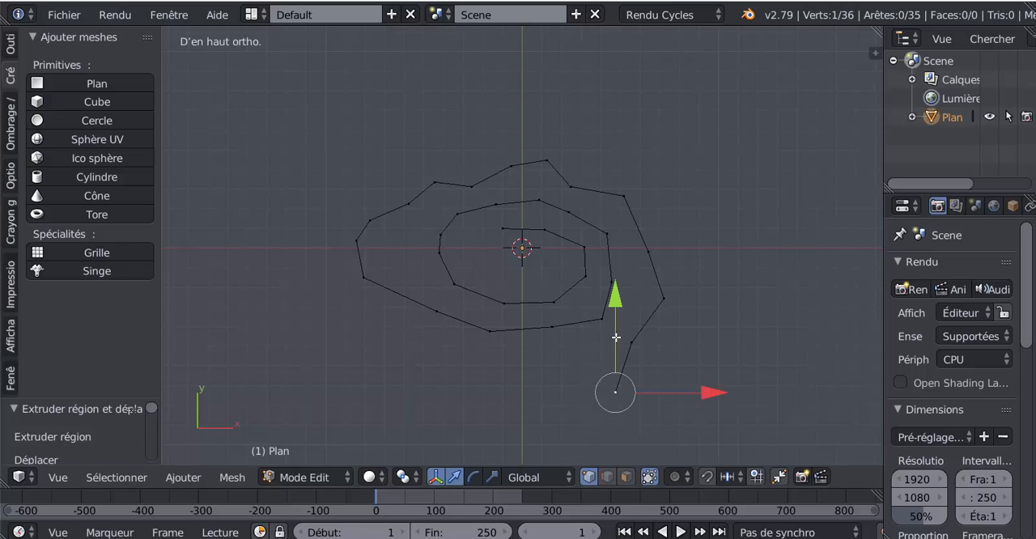
key("e")
left_click(590, 391)
key("e")
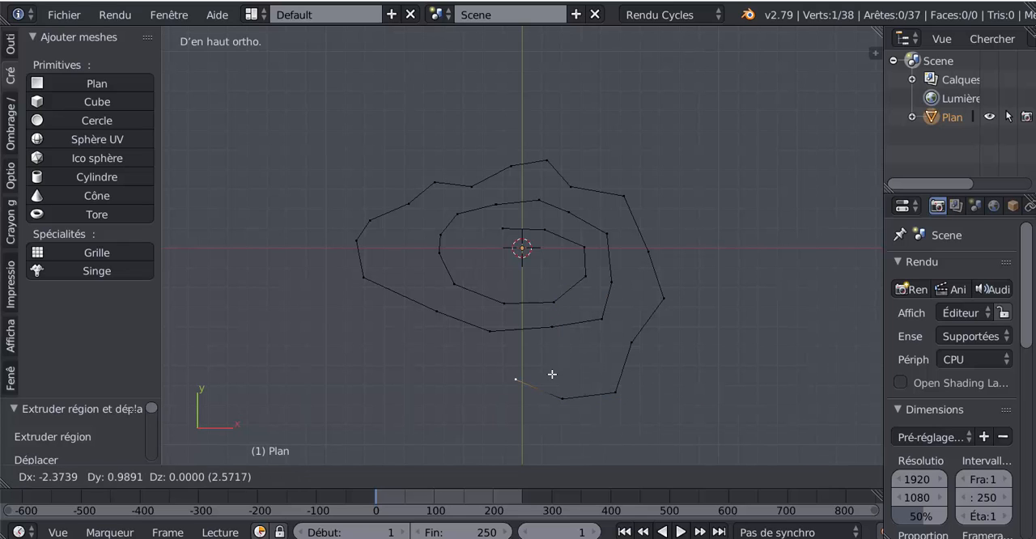
left_click(536, 369)
key("e")
left_click(495, 354)
key("e")
left_click(421, 371)
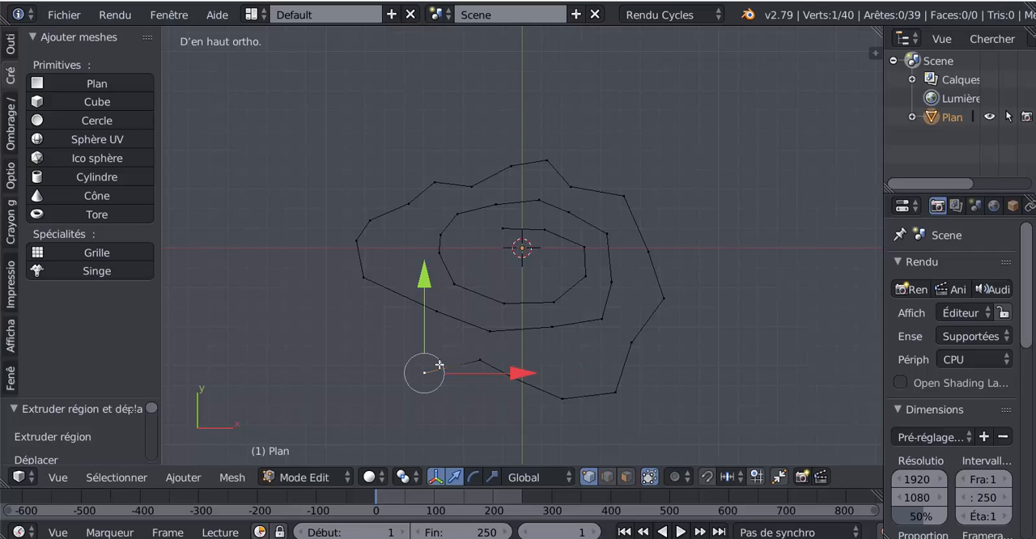
Select all vertices of the spiral and extrude them downward along Z to form a continuous vertical wall
middle_click_drag(710, 381, 682, 289)
key("a")
scroll(508, 376, "up", 3)
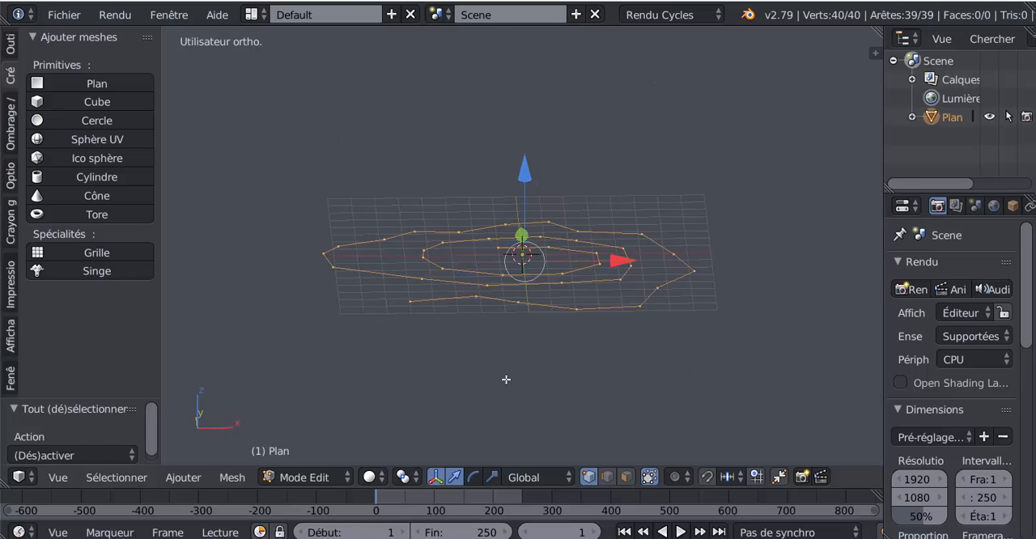
key("e")
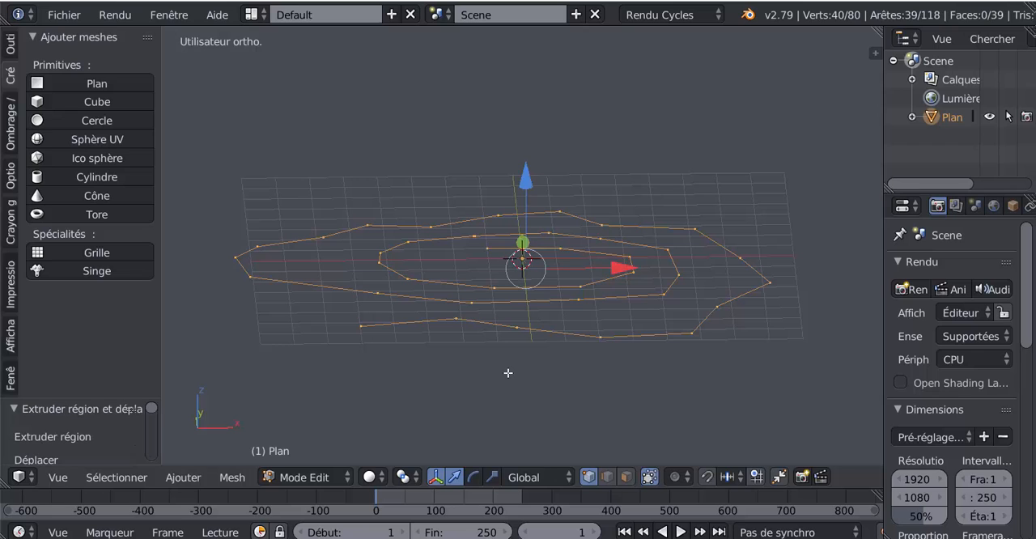
left_click(532, 204)
middle_click_drag(539, 322, 700, 352)
middle_click_drag(617, 349, 540, 290)
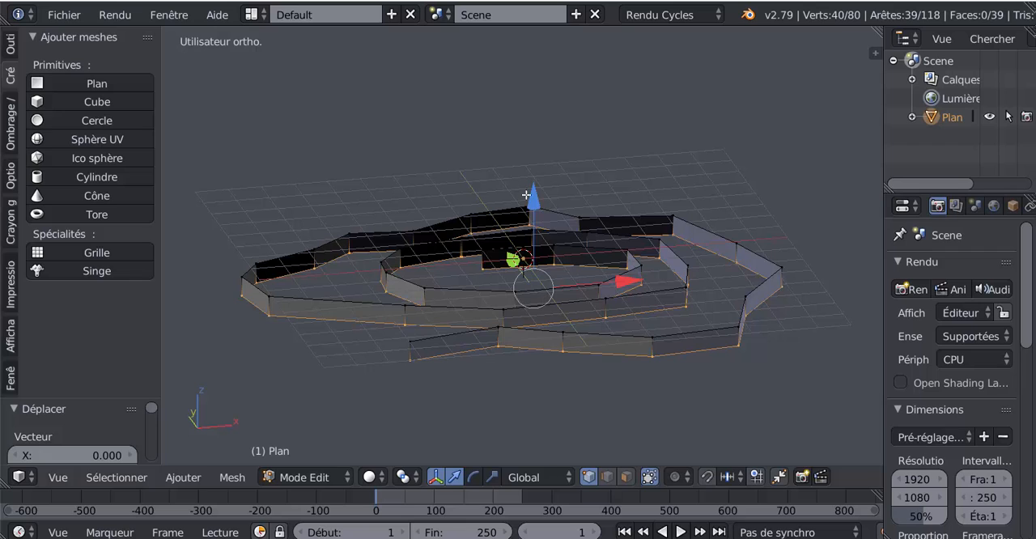
Select the entire spiral wall and solidify its faces with a thickness of 0.465
middle_click_drag(527, 199, 599, 389)
key("a")
key("a")
middle_click_drag(670, 380, 647, 453)
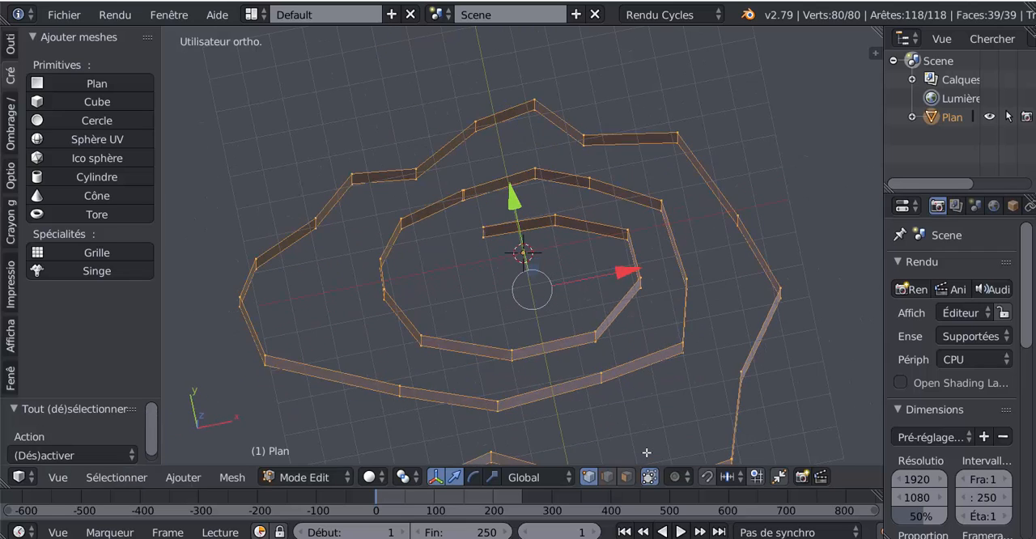
key("KP_7")
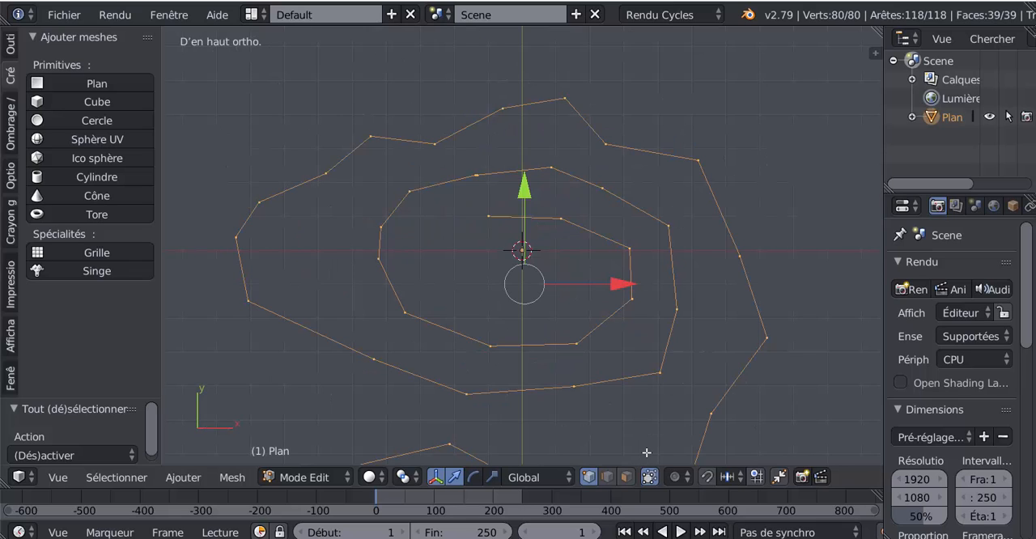
left_click(183, 477)
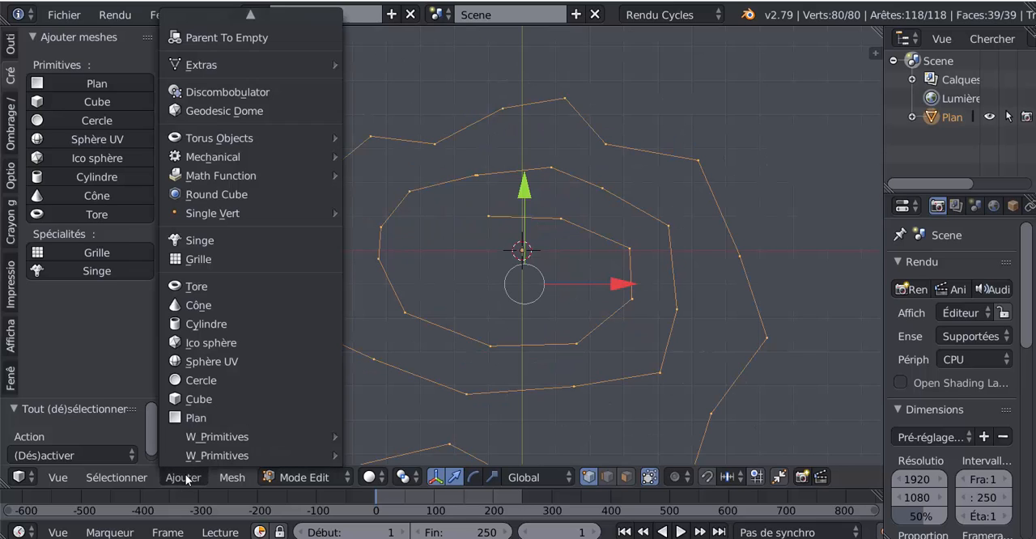
left_click(231, 478)
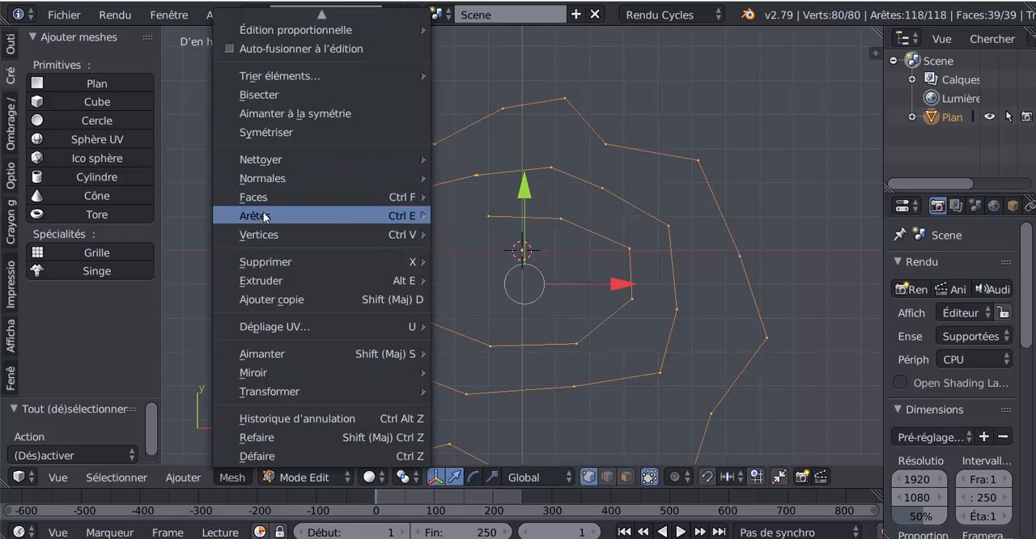
mouse_move(265, 199)
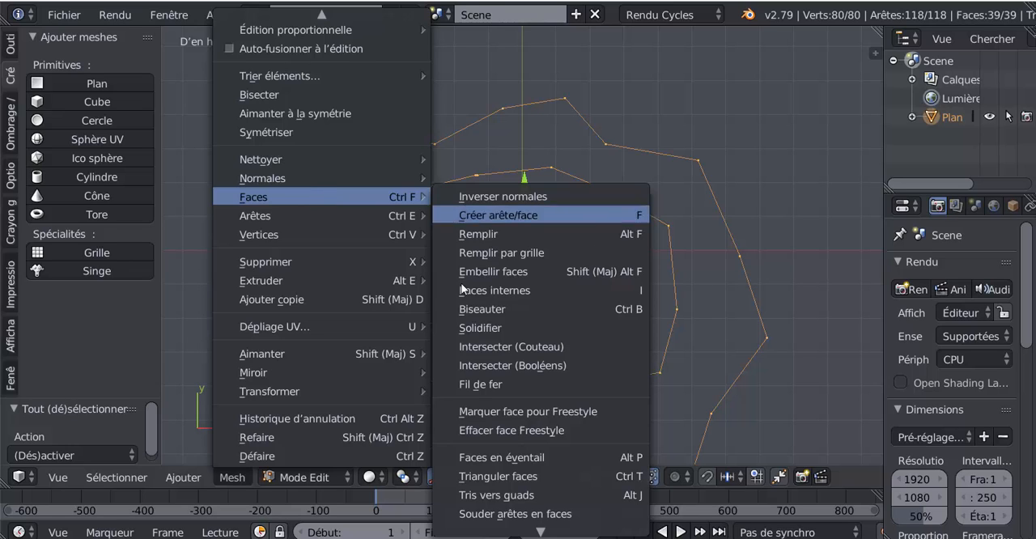
left_click(474, 328)
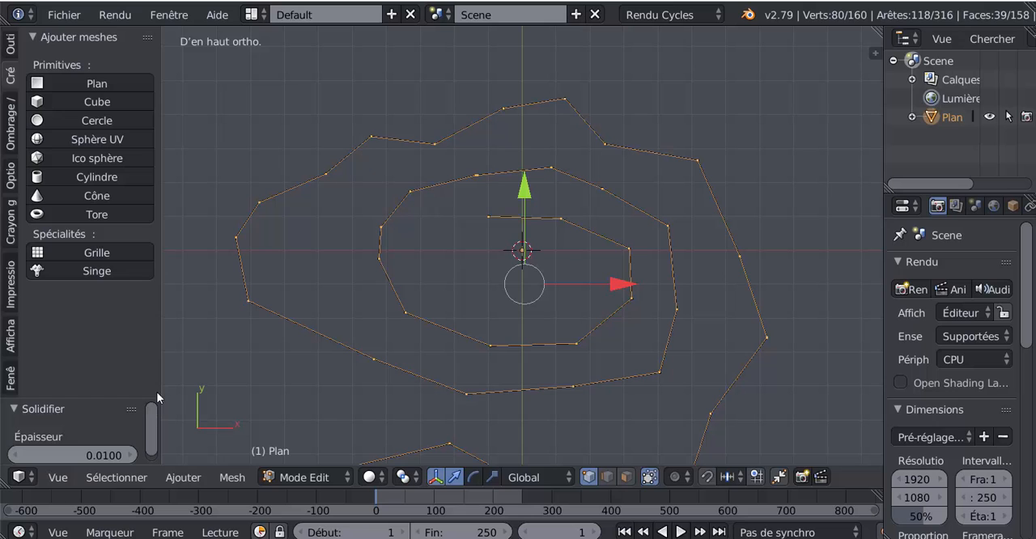
left_click_drag(102, 399, 112, 232)
left_click_drag(119, 283, 288, 283)
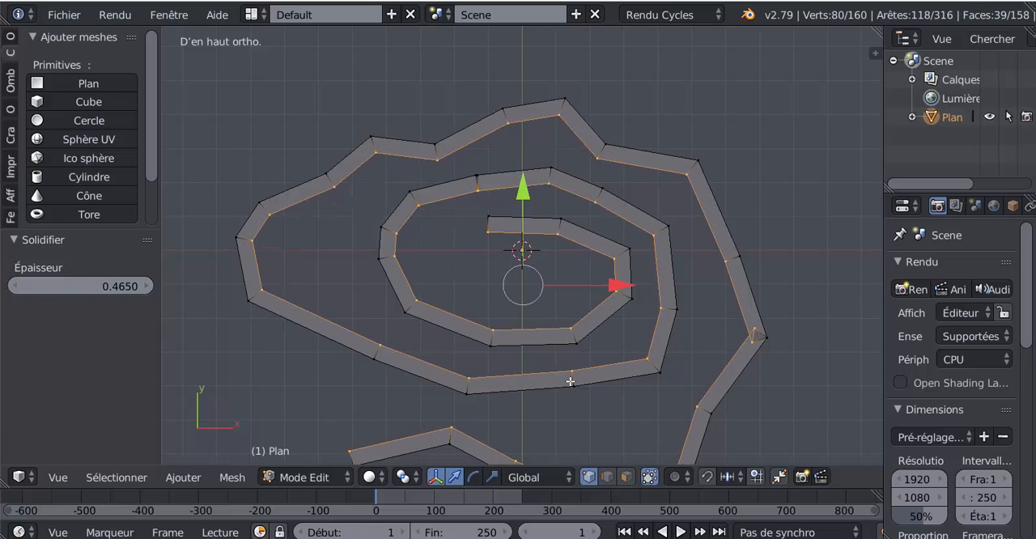
In the wireframe front view, select the lower row of vertices of the thickened spiral and delete them, leaving only the flat upper band
scroll(659, 408, "down", 4)
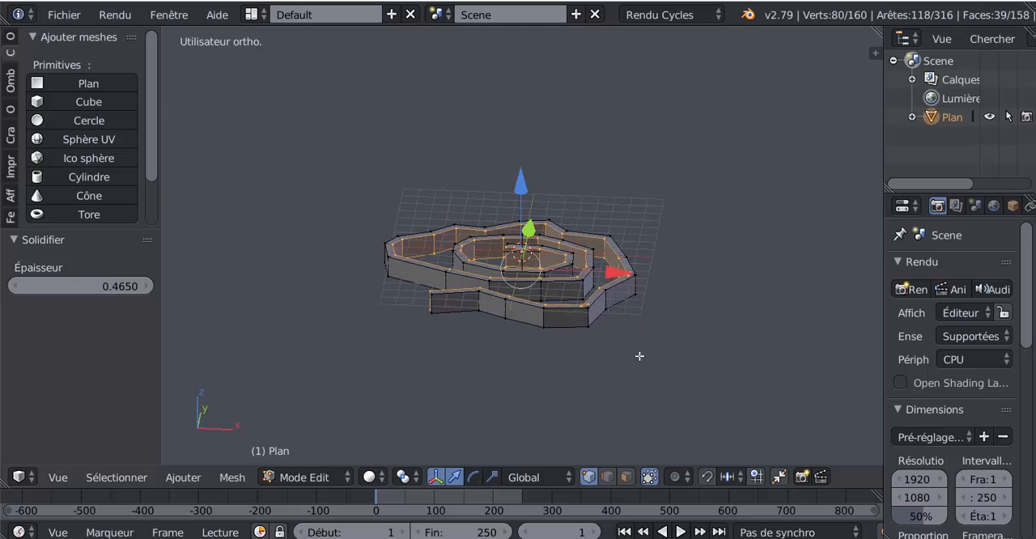
key("KP_2")
key("KP_1")
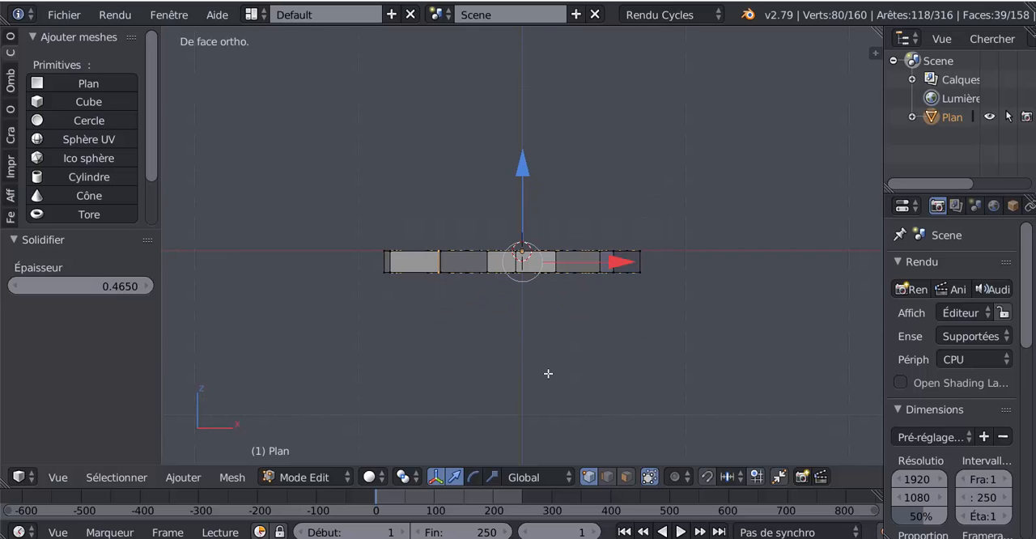
key("z")
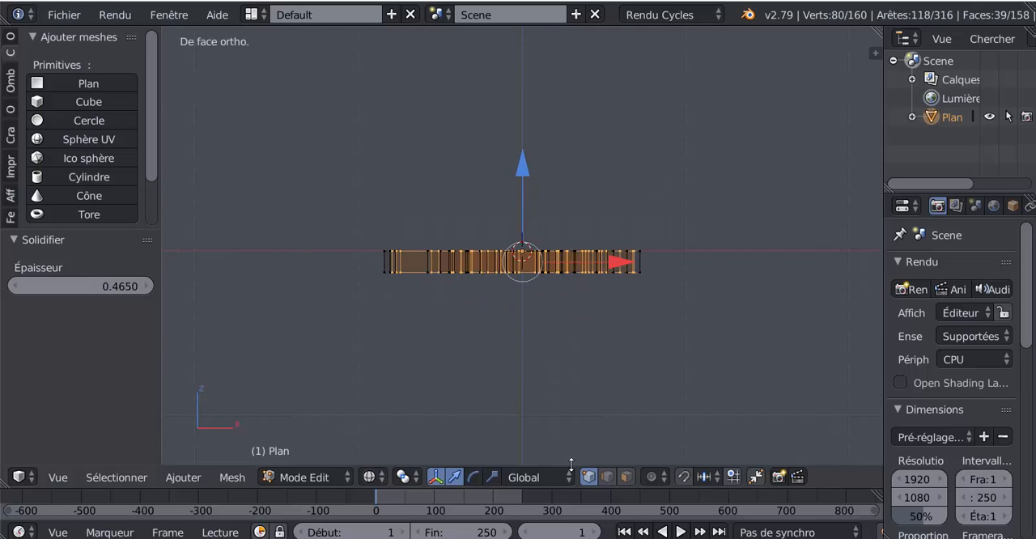
key("a")
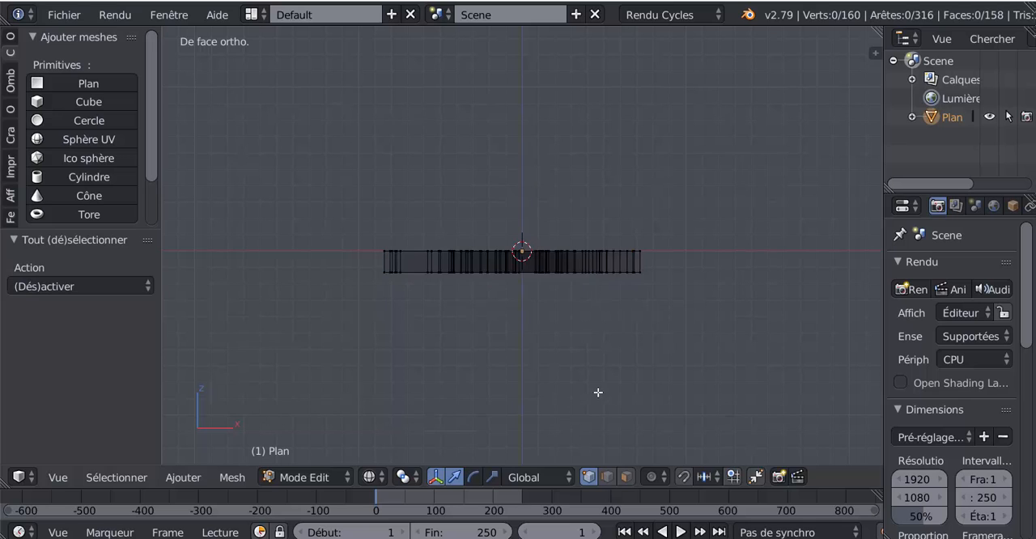
key("b")
left_click_drag(329, 264, 759, 341)
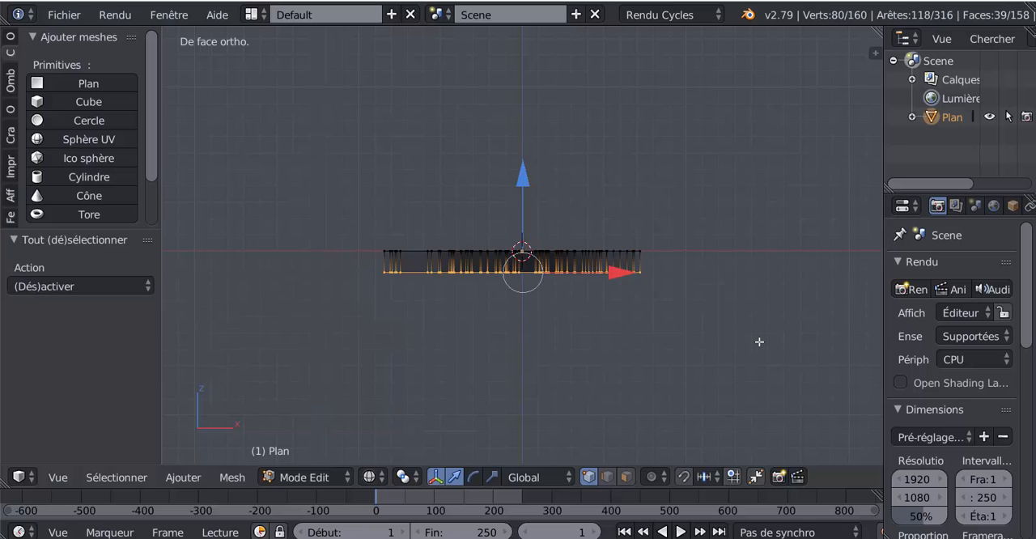
key("x")
left_click(751, 305)
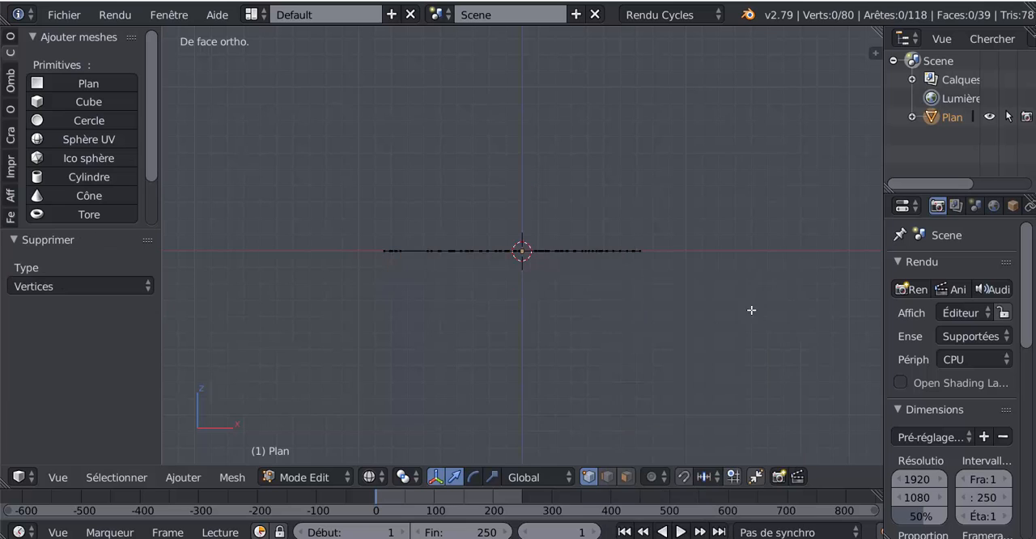
Try to slide the overlapping inner vertex at the outer turn's positive X corner along its edge
middle_click_drag(752, 309, 638, 288)
key("Tab")
scroll(686, 412, "up", 3)
key("Tab")
scroll(638, 288, "up", 2)
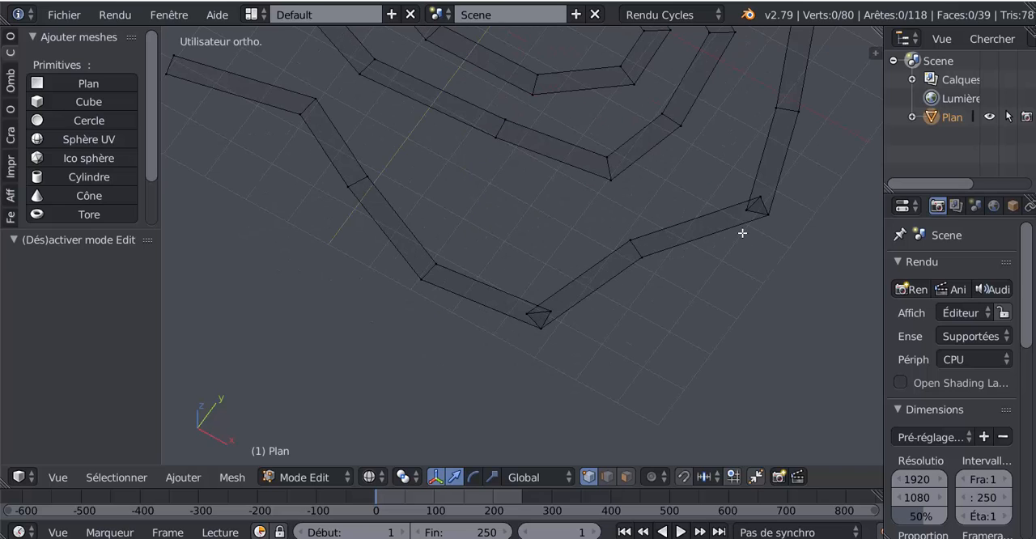
right_click(750, 209)
middle_click_drag(736, 263, 511, 297)
key("shift+v")
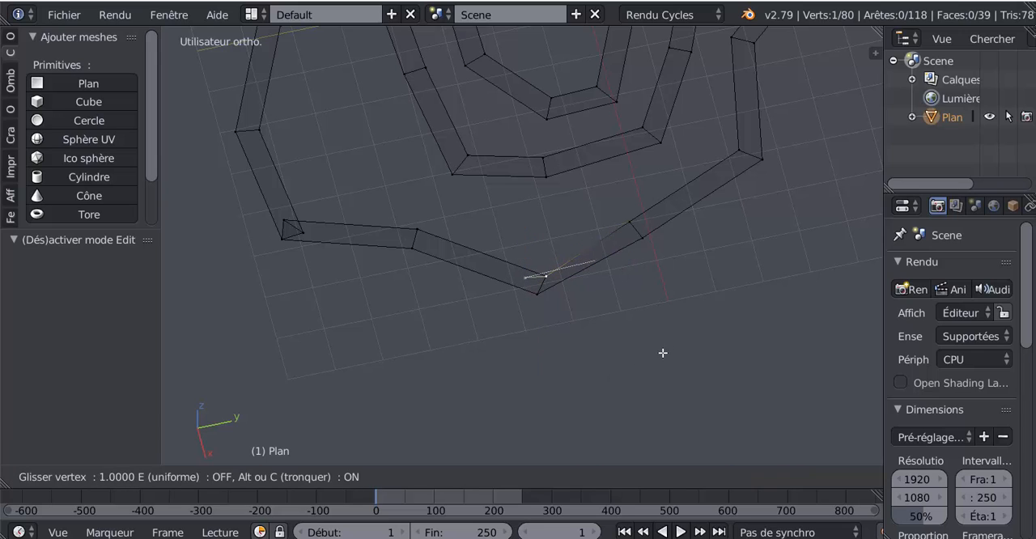
left_click(662, 355)
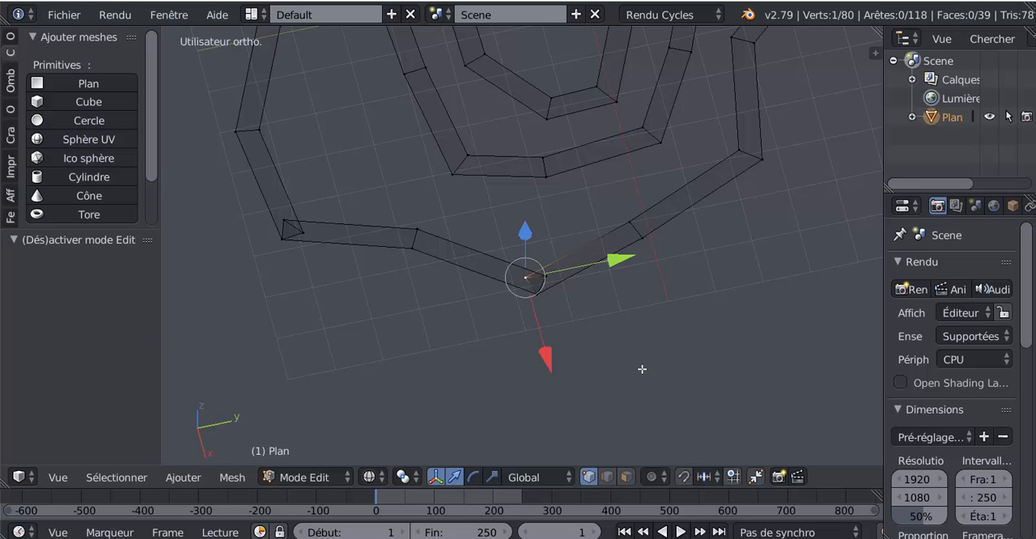
Delete the overlapping inner vertex at the positive X corner and fill the gap in the path with a four-vertex face
key("x")
left_click(582, 310)
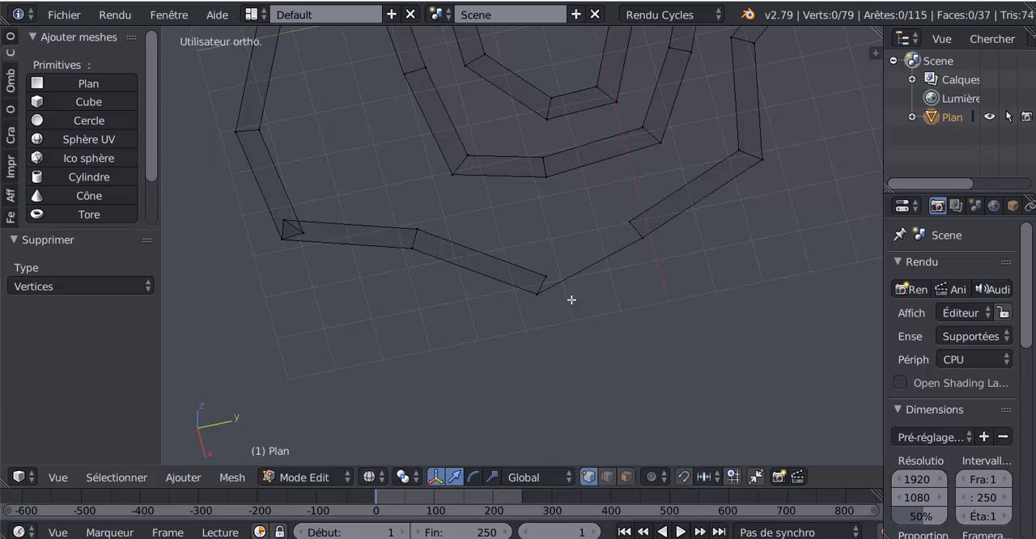
right_click(547, 275)
right_click(630, 221, "shift")
right_click(644, 238, "shift")
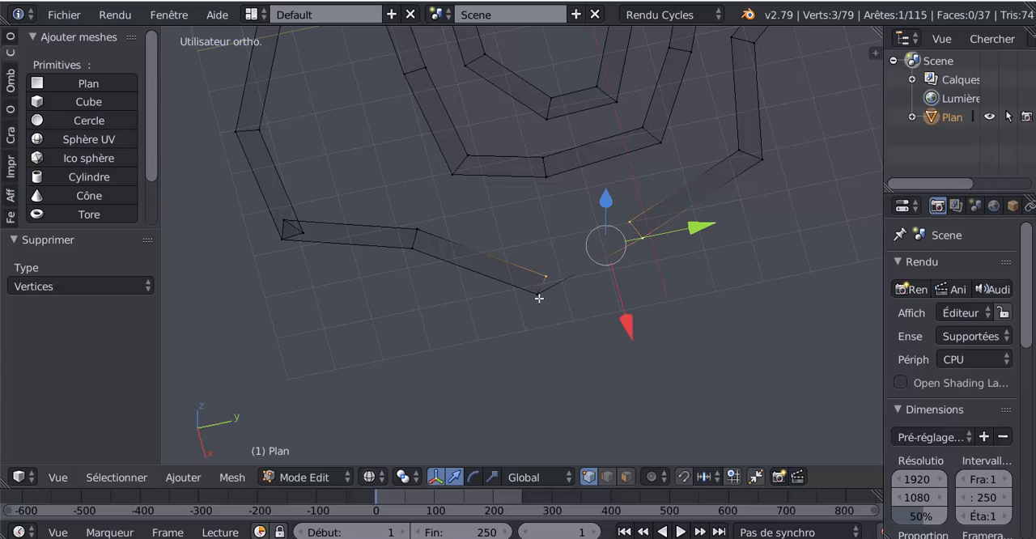
right_click(539, 299, "shift")
key("f")
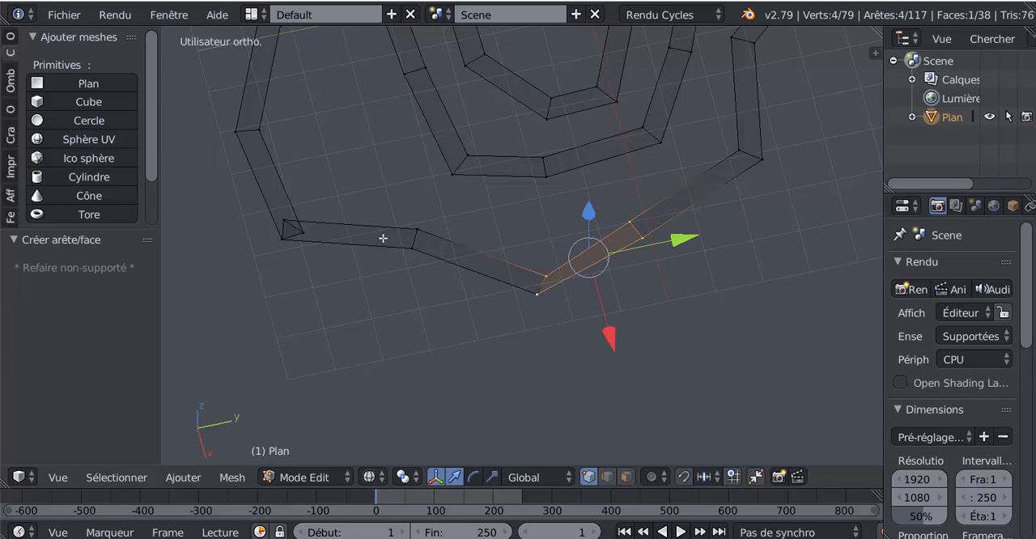
Delete the overlapping inner vertex at the outer turn's next corner, on the negative Y side
right_click(285, 221)
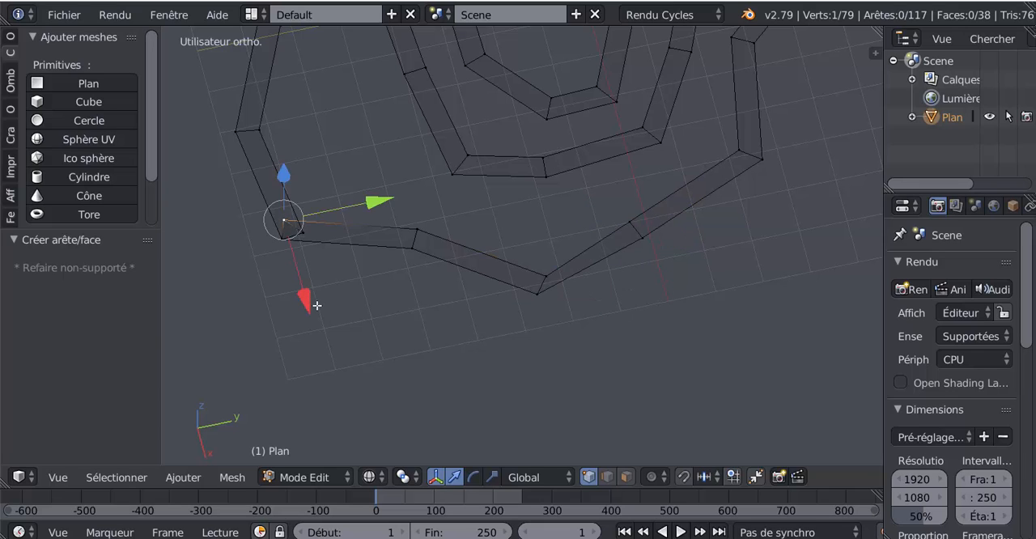
middle_click_drag(408, 319, 534, 320, "shift")
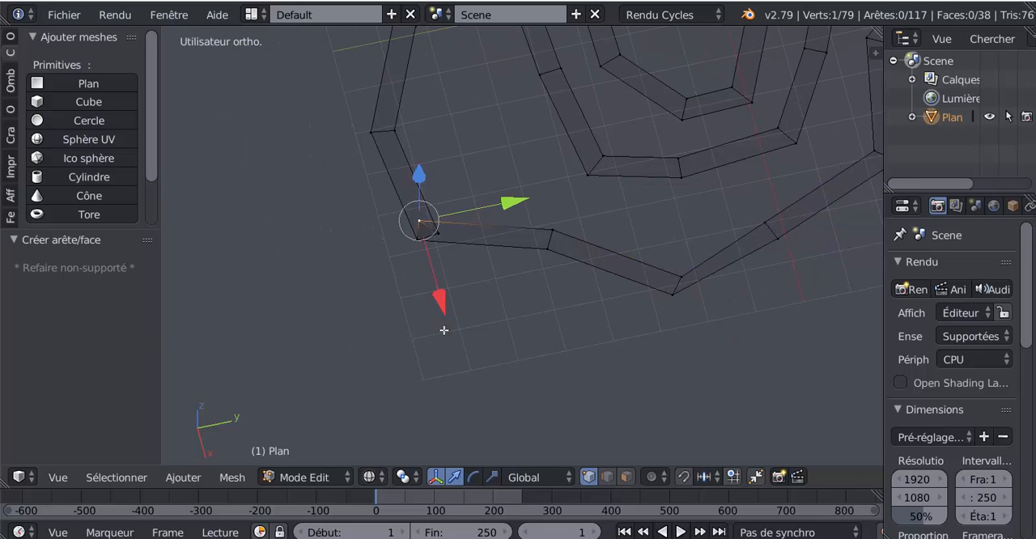
key("x")
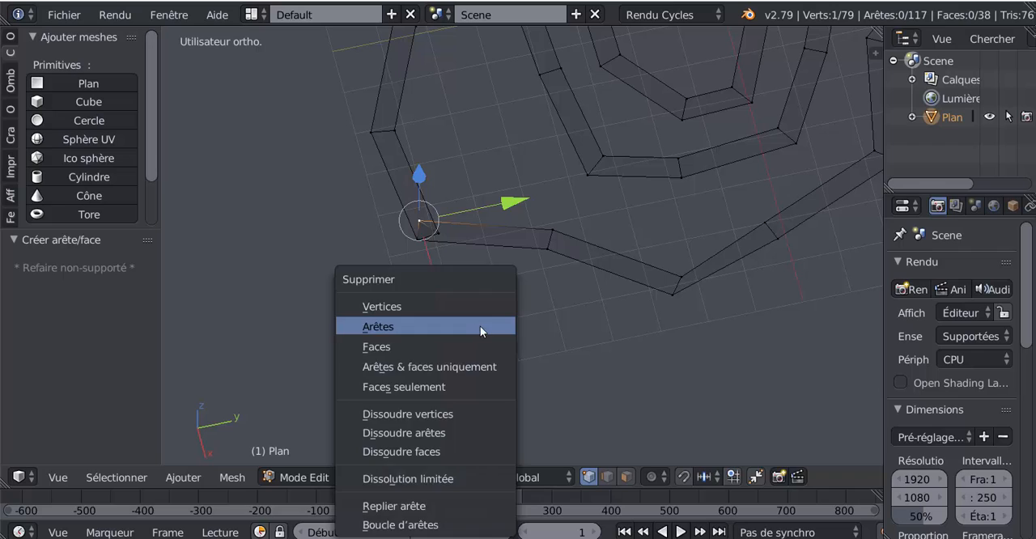
left_click(480, 327)
right_click(437, 212)
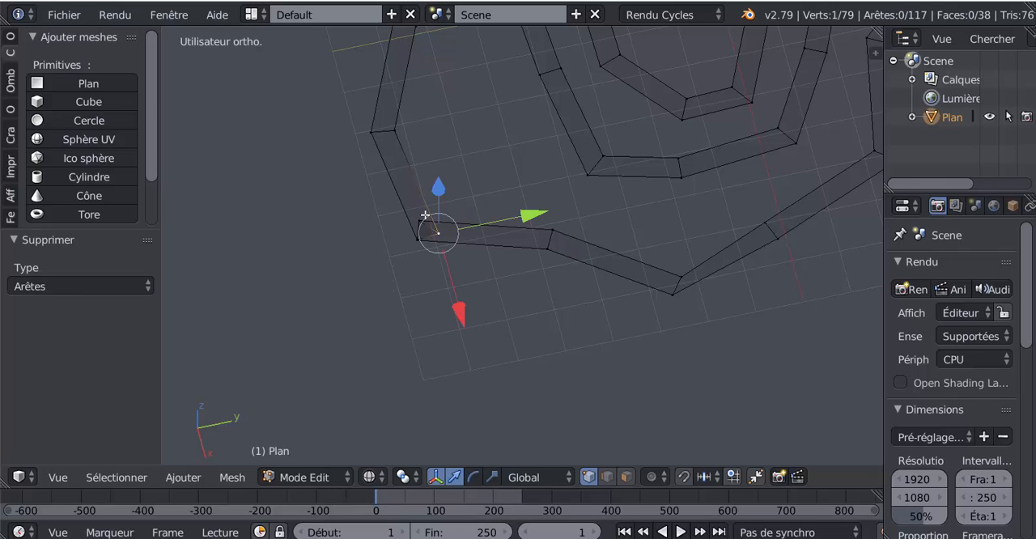
right_click(443, 219)
key("x")
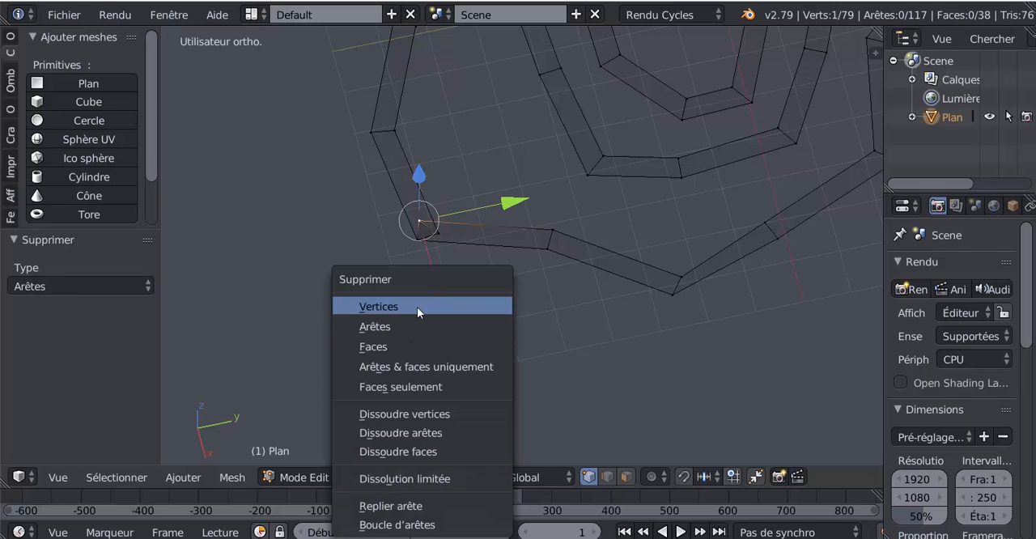
left_click(423, 302)
Fill the gap beside the negative Y corner with a face between its four surrounding vertices
right_click(438, 230)
right_click(552, 225, "shift")
right_click(547, 260, "shift")
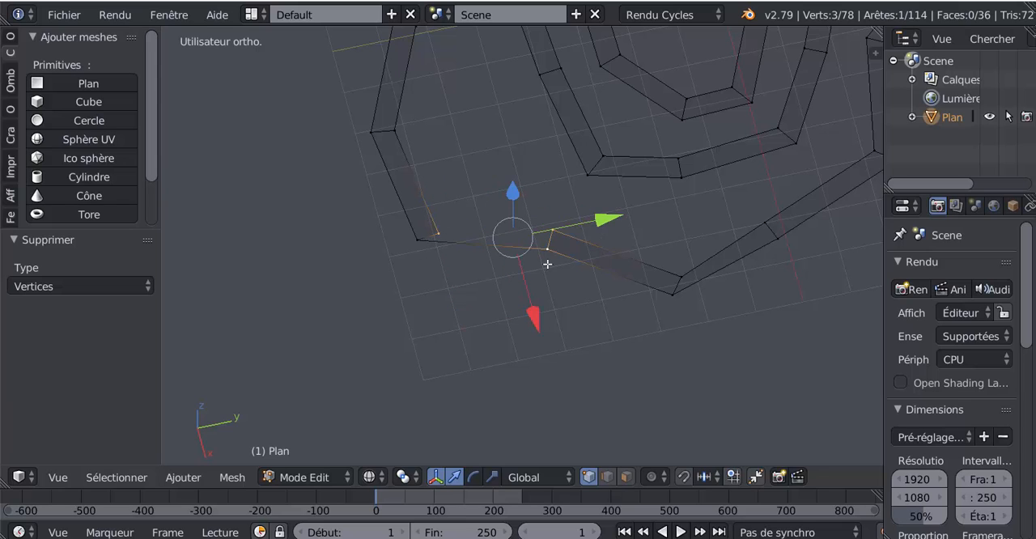
right_click(425, 258, "shift")
key("f")
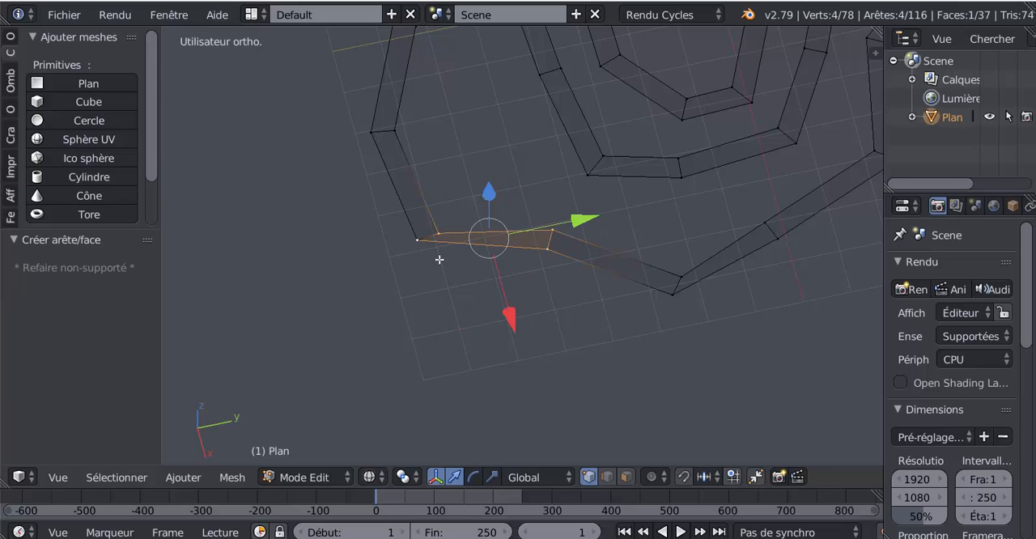
Switch the transform orientation to Normal and shift the negative Y corner's inner vertex slightly along X and by -0.357 along Y
right_click(443, 219)
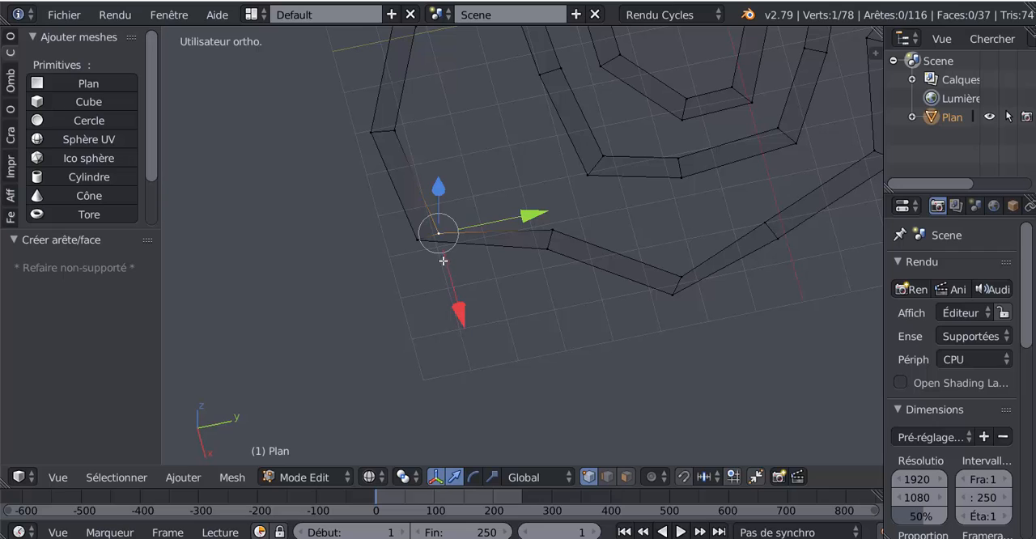
scroll(480, 291, "down", 3)
left_click(570, 477)
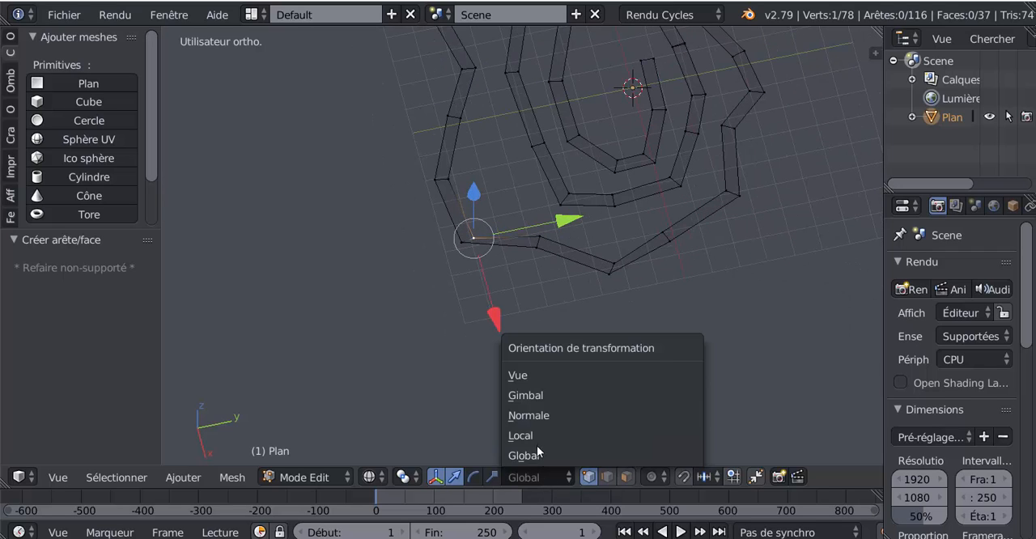
left_click(535, 416)
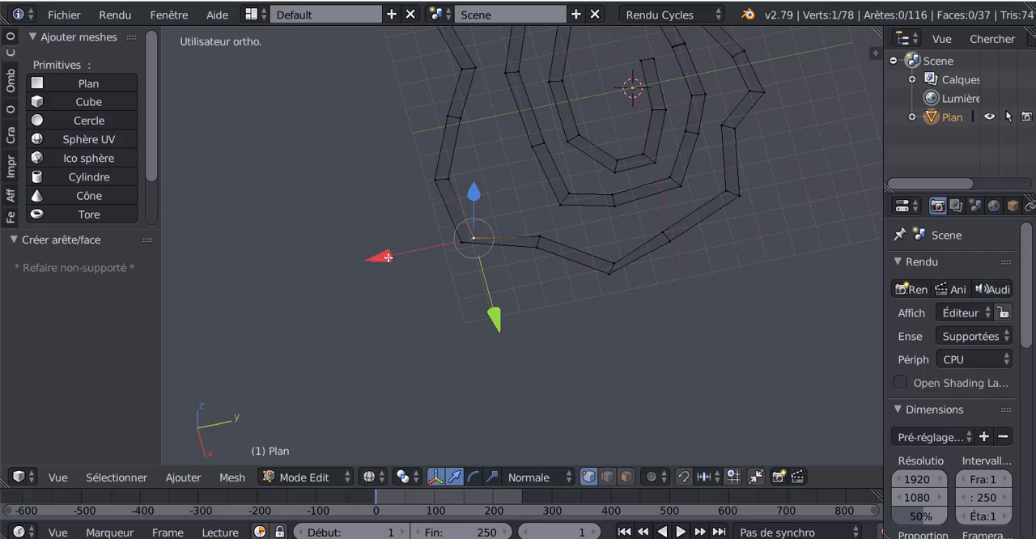
left_click_drag(389, 257, 392, 255)
left_click_drag(501, 304, 502, 298)
Move the inner vertex of the positive X corner by -0.256 along normal Y and 0.082 along normal X to widen the path
middle_click_drag(674, 302, 595, 336, "shift")
right_click(538, 290)
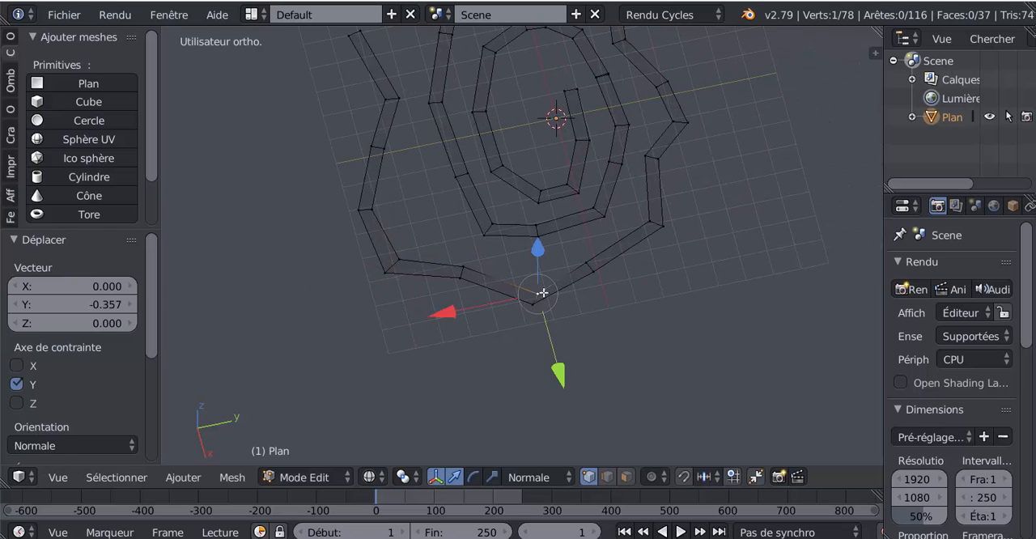
left_click_drag(562, 375, 559, 370)
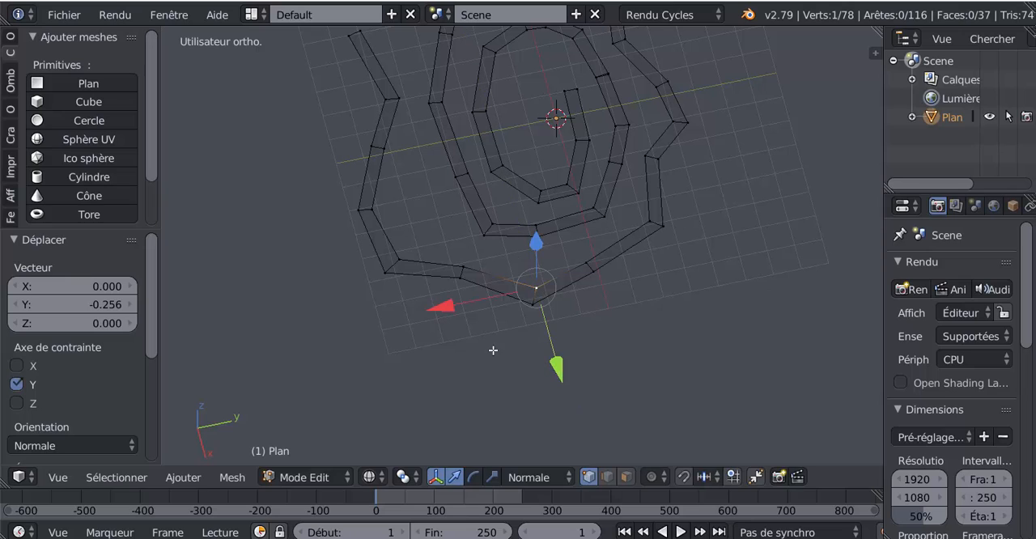
left_click_drag(460, 308, 454, 311)
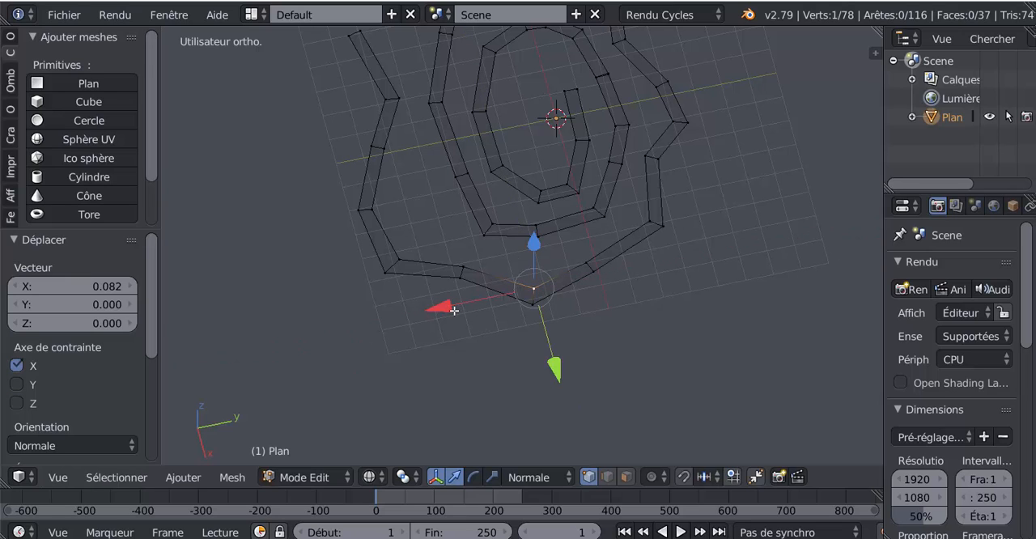
Fine-tune the inner vertex of the negative Y corner by moving it 0.083 along normal Y and 0.131 along normal X
right_click(403, 243)
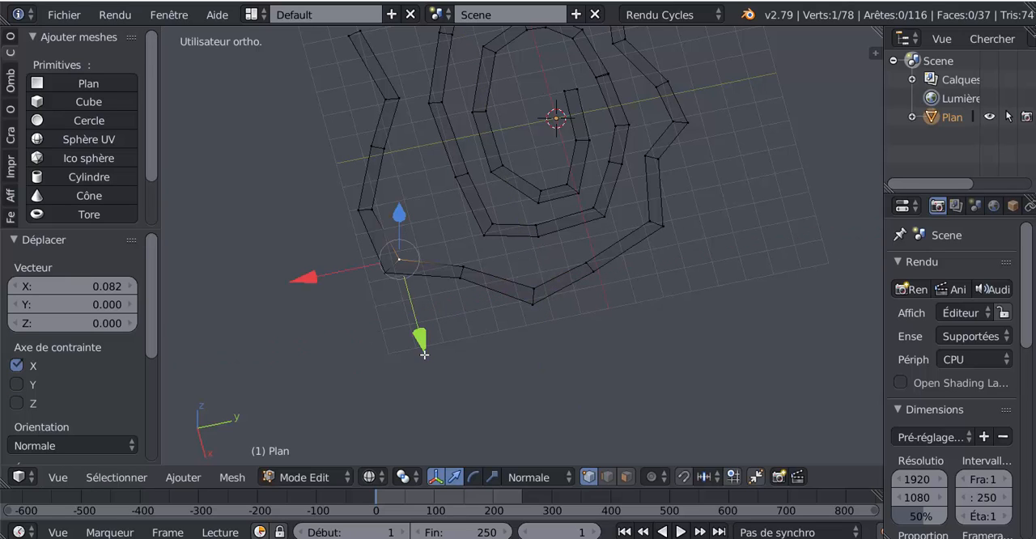
left_click_drag(424, 354, 424, 354)
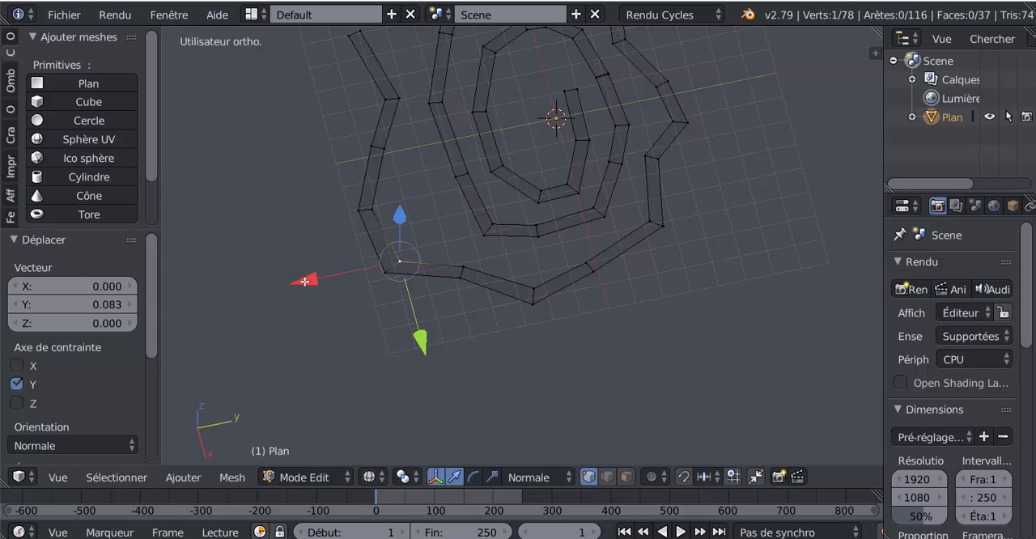
left_click_drag(304, 281, 339, 254)
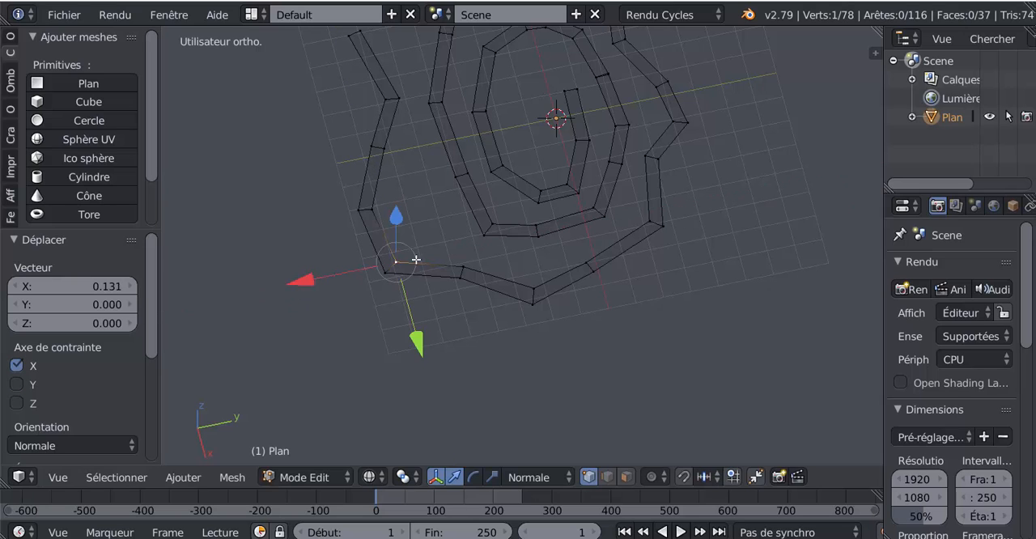
Nudge the inner vertex of the negative Y corner slightly along normal Y
left_click_drag(420, 342, 417, 344)
scroll(624, 296, "down", 3)
middle_click_drag(631, 321, 599, 343)
key("Tab")
scroll(599, 343, "up", 3)
key("Tab")
scroll(659, 310, "down", 2)
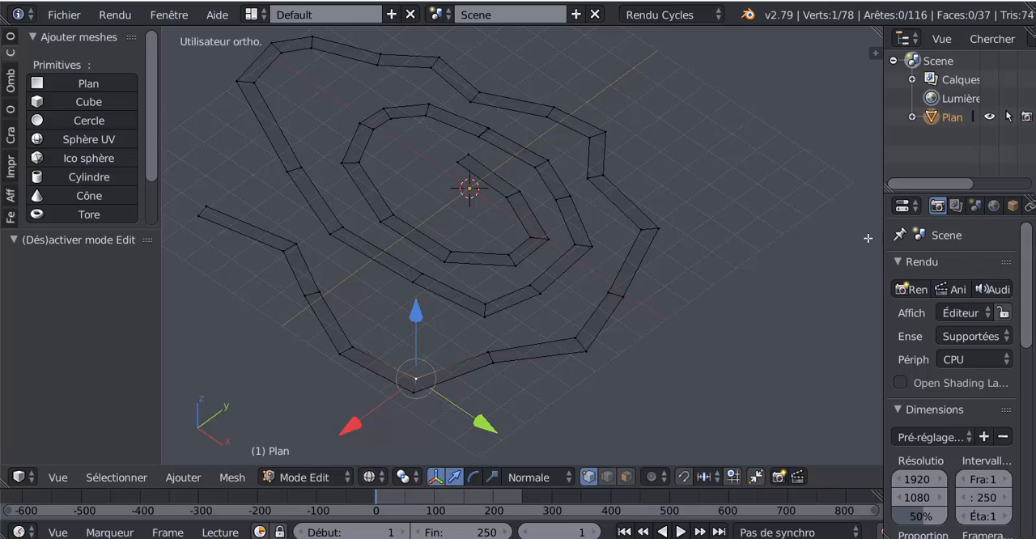
Add a Subdivision Surface modifier to the spiral path
left_click_drag(885, 236, 685, 291)
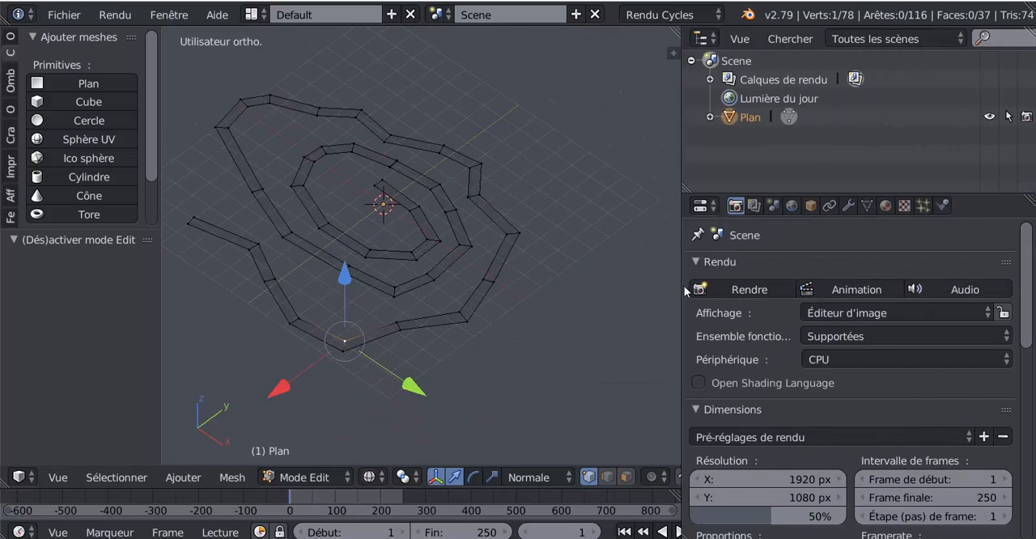
left_click(849, 207)
left_click(895, 270)
scroll(587, 521, "down", 2)
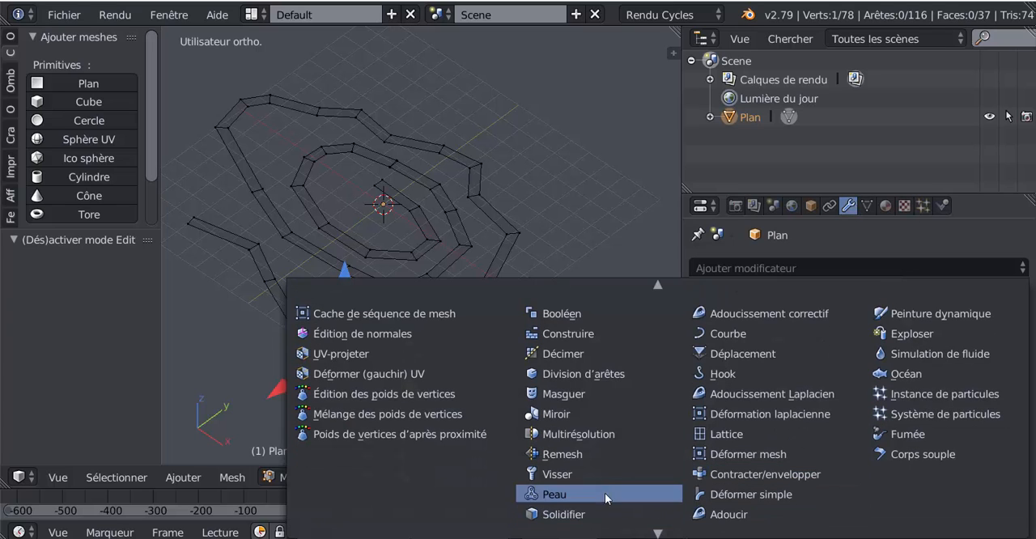
scroll(581, 483, "down", 5)
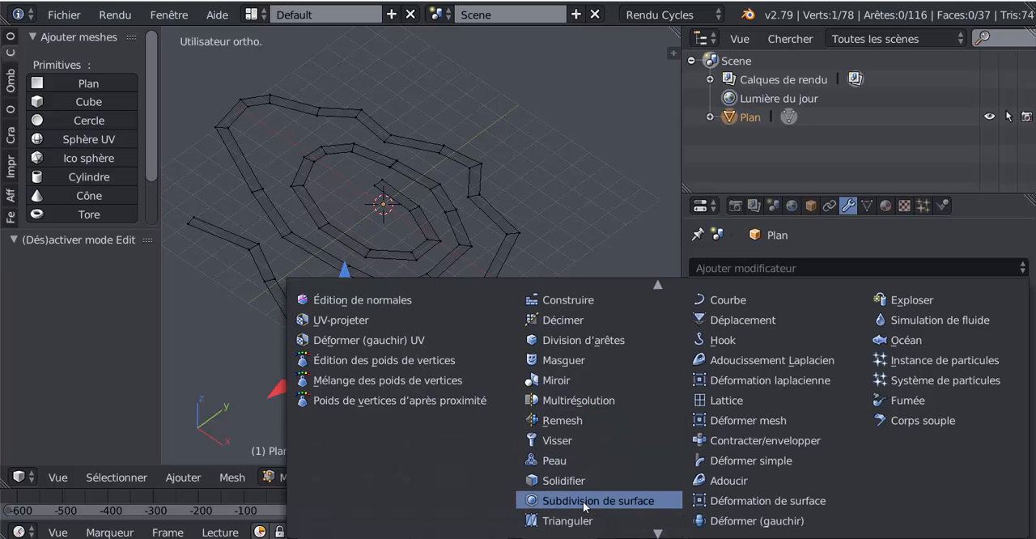
left_click(585, 502)
Display the smoothed path in solid shading and inspect its outer corners against the mesh cage
middle_click_drag(562, 411, 580, 423)
key("Tab")
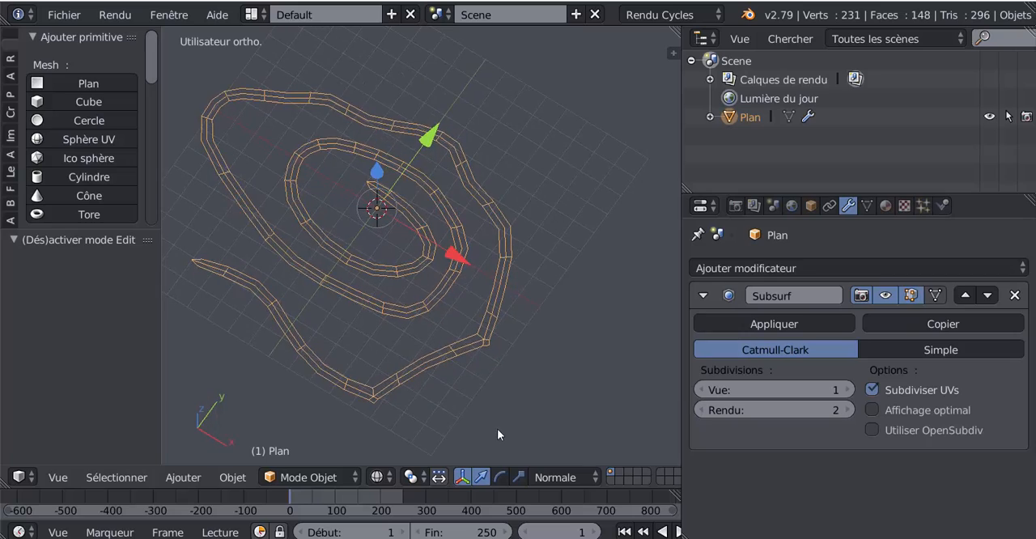
mouse_move(497, 429)
middle_mouse_down()
mouse_move(609, 373)
mouse_move(568, 452)
mouse_move(507, 458)
mouse_move(434, 419)
middle_mouse_up()
key("z")
key("Tab")
scroll(434, 421, "up", 3)
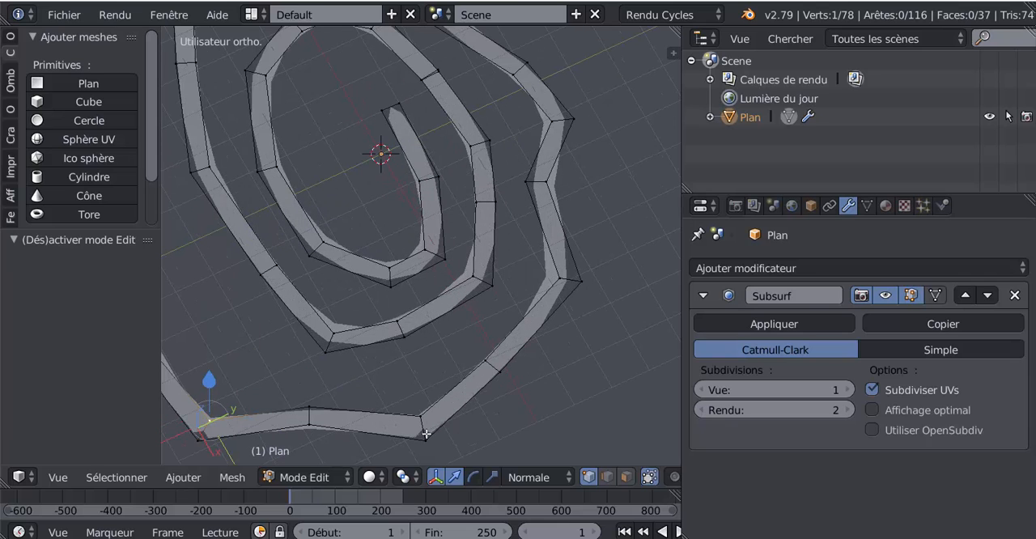
mouse_move(435, 434)
right_mouse_down()
mouse_move(463, 428)
mouse_move(408, 458)
mouse_move(435, 437)
right_mouse_up()
scroll(442, 446, "down", 4)
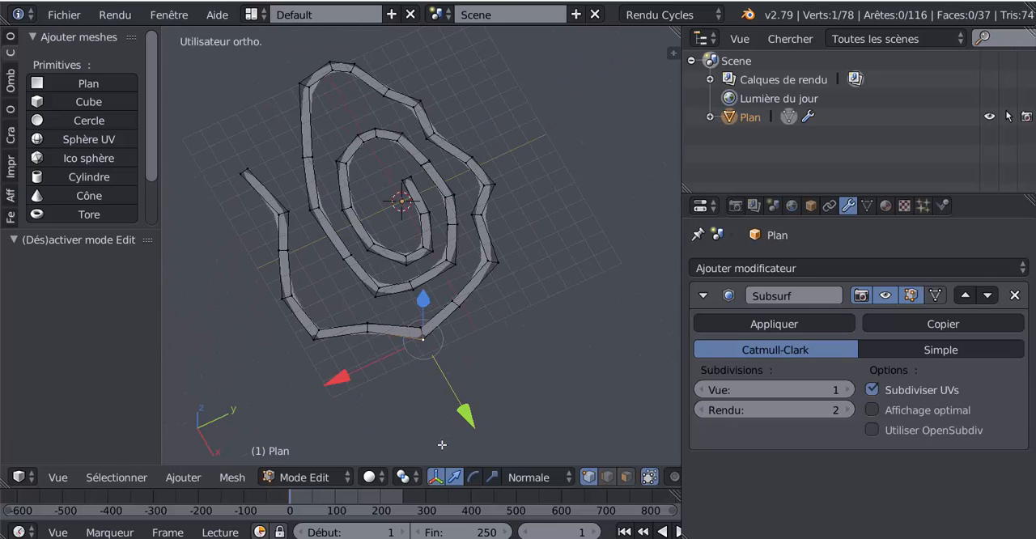
Select the whole path mesh and remove its duplicate vertices
key("a")
middle_click_drag(504, 398, 515, 378)
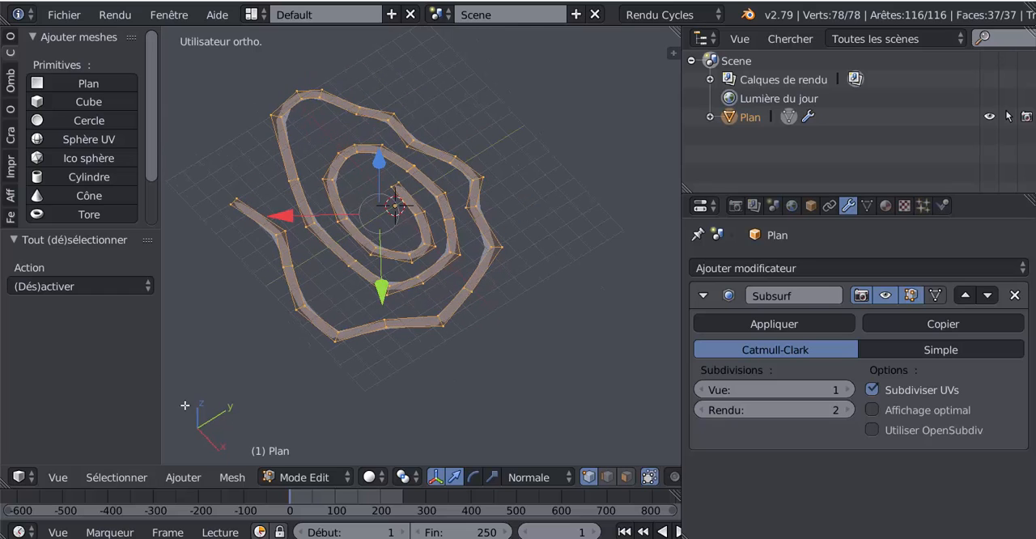
scroll(155, 134, "down", 3)
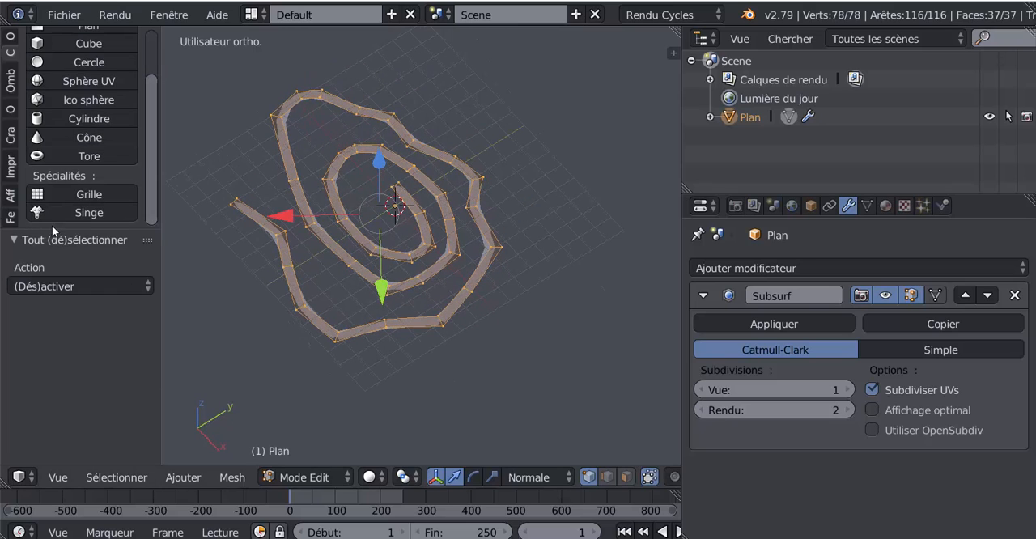
scroll(33, 129, "up", 3)
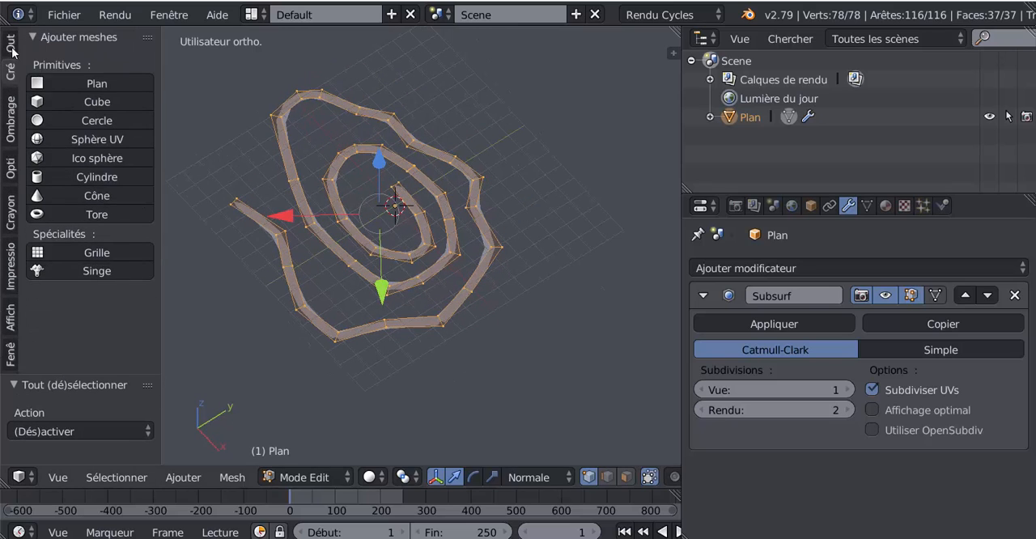
left_click(13, 49)
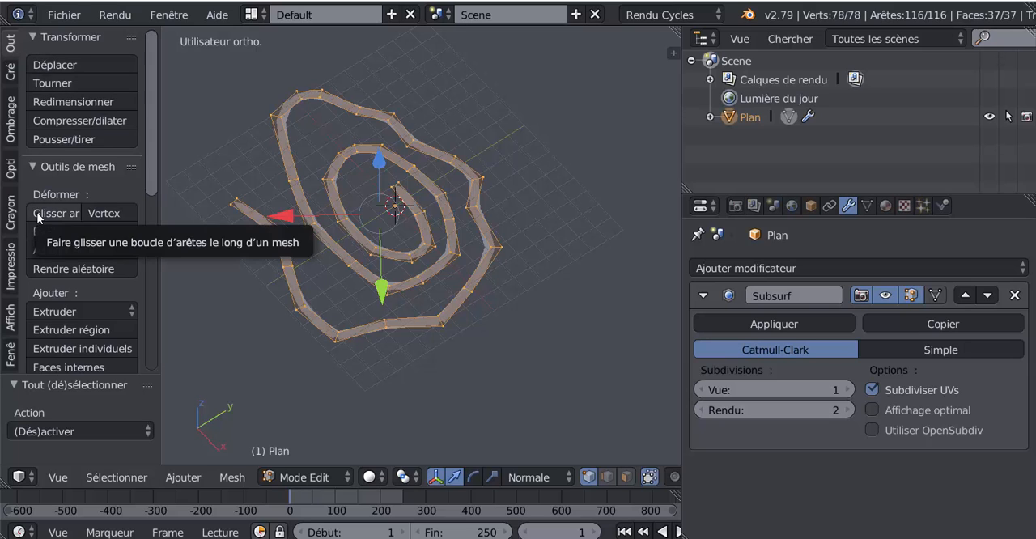
scroll(54, 297, "down", 6)
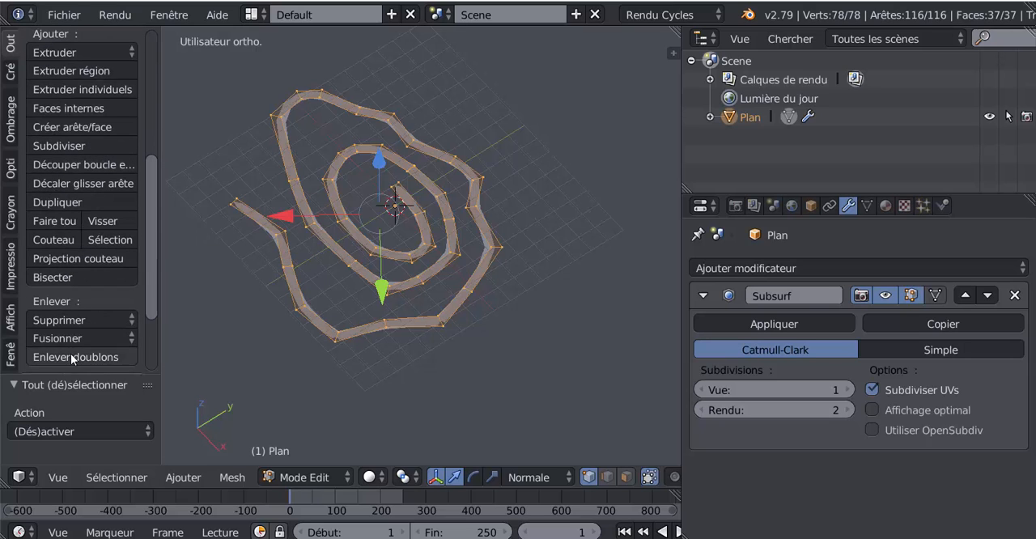
left_click(72, 356)
Set the Subdivision Surface modifier's viewport subdivisions to 2 and check the smoothed path
key("Tab")
middle_click_drag(440, 366, 503, 418)
left_click(846, 390)
middle_click_drag(651, 396, 693, 355)
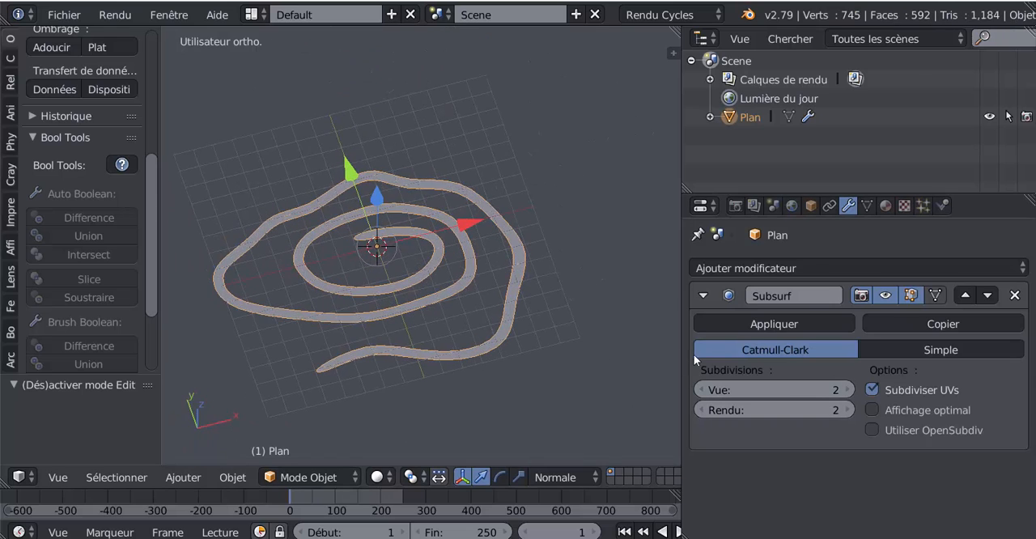
left_click_drag(682, 372, 791, 348)
middle_click_drag(632, 333, 514, 293)
key("Tab")
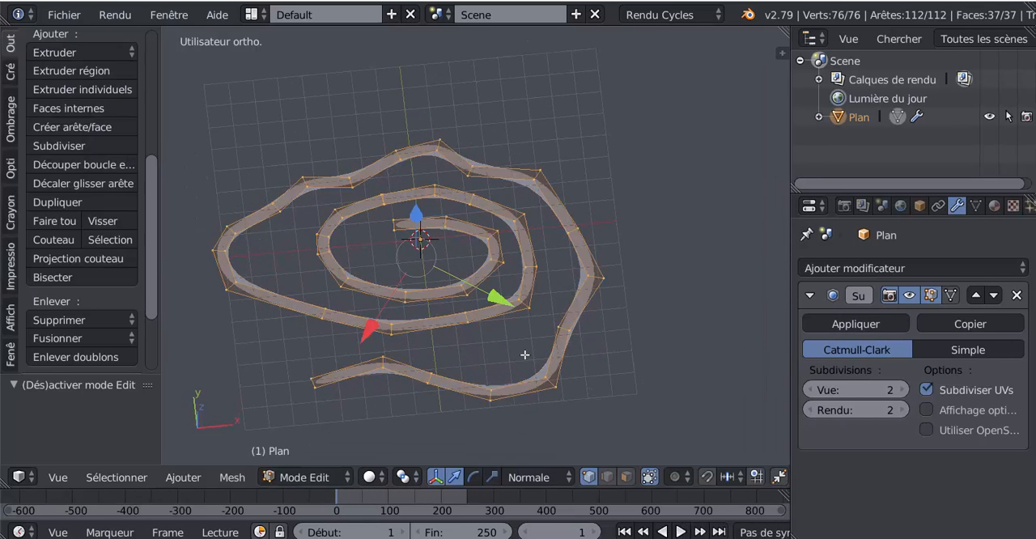
middle_click_drag(484, 358, 502, 367)
scroll(463, 325, "up", 2)
key("Tab")
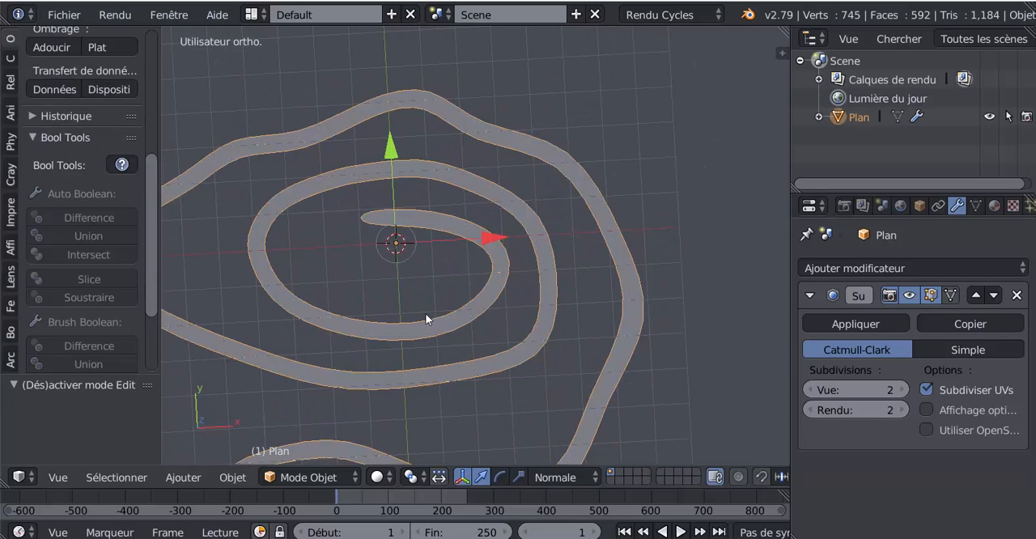
Insert two evenly spaced loop cuts across the innermost turn's segment facing the path's inner end
key("Tab")
middle_click_drag(425, 319, 449, 233)
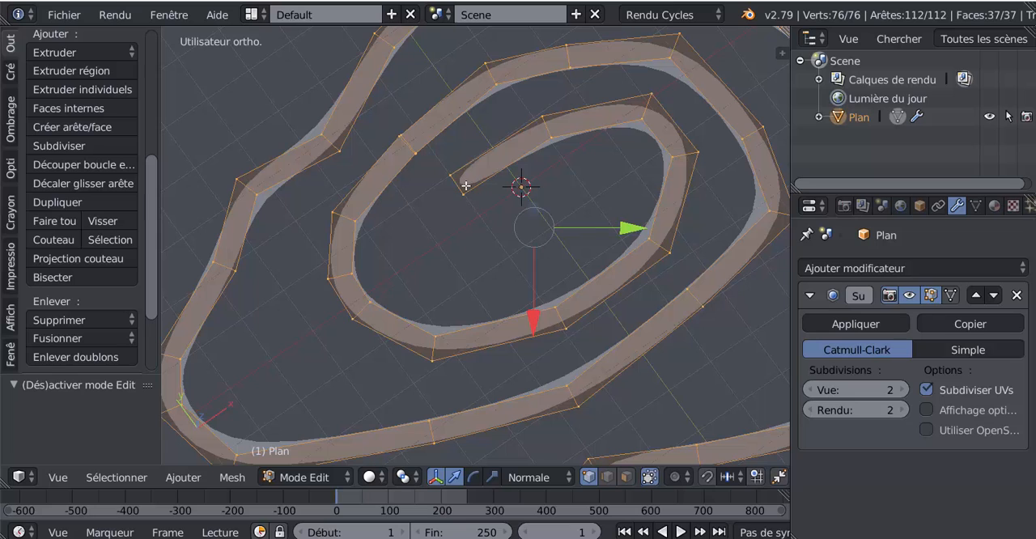
key("ctrl+r")
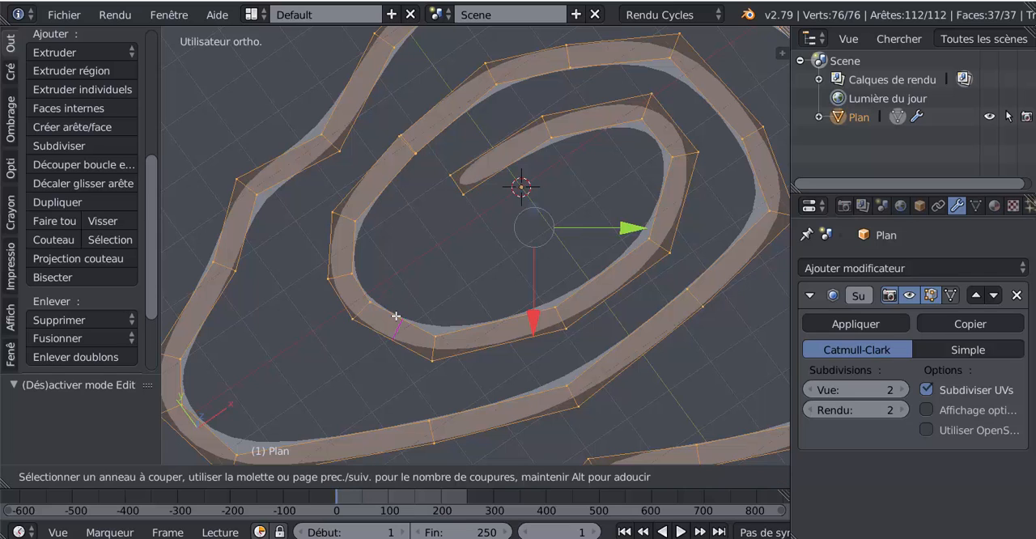
scroll(396, 315, "up", 1)
left_click(396, 315)
right_click(396, 316)
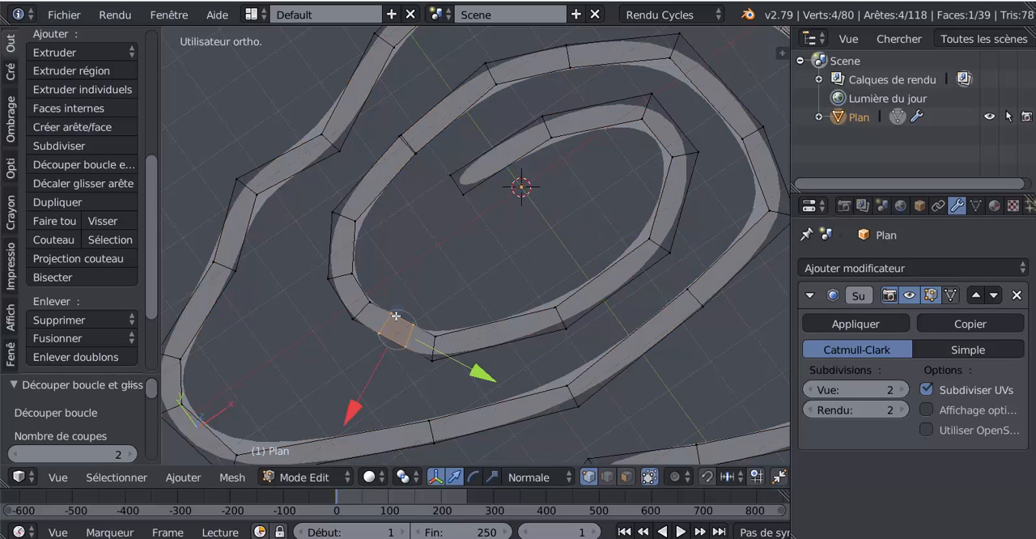
Join the path's inner end edge to the side edge between the two loop cuts with a face
left_click(607, 477)
right_click(454, 185)
right_click(407, 314, "shift")
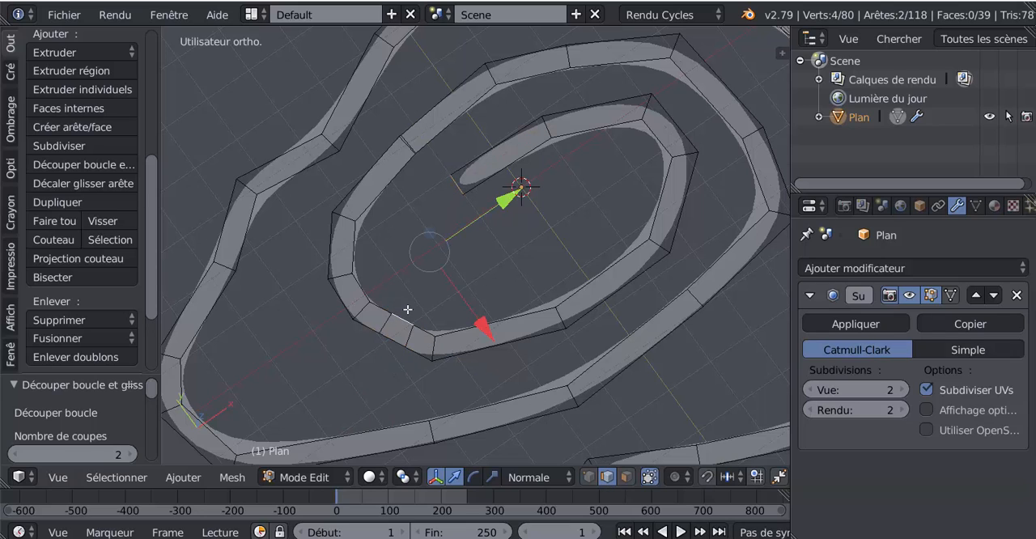
key("f")
key("Tab")
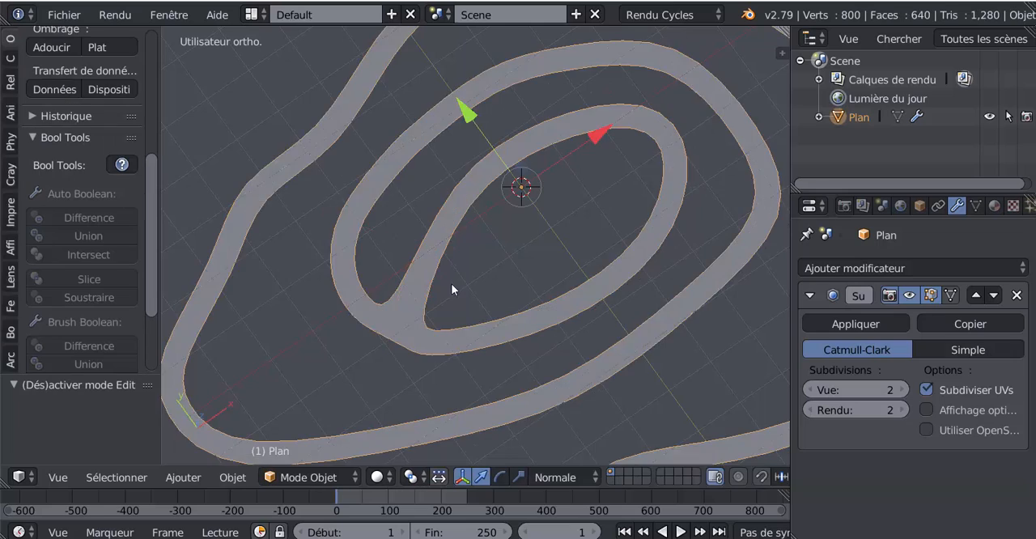
Select the edge where the connecting face meets the innermost turn and set proportional editing to Connected
scroll(438, 280, "down", 3)
middle_click_drag(419, 278, 502, 270)
scroll(494, 214, "up", 3)
scroll(503, 218, "down", 3)
key("Tab")
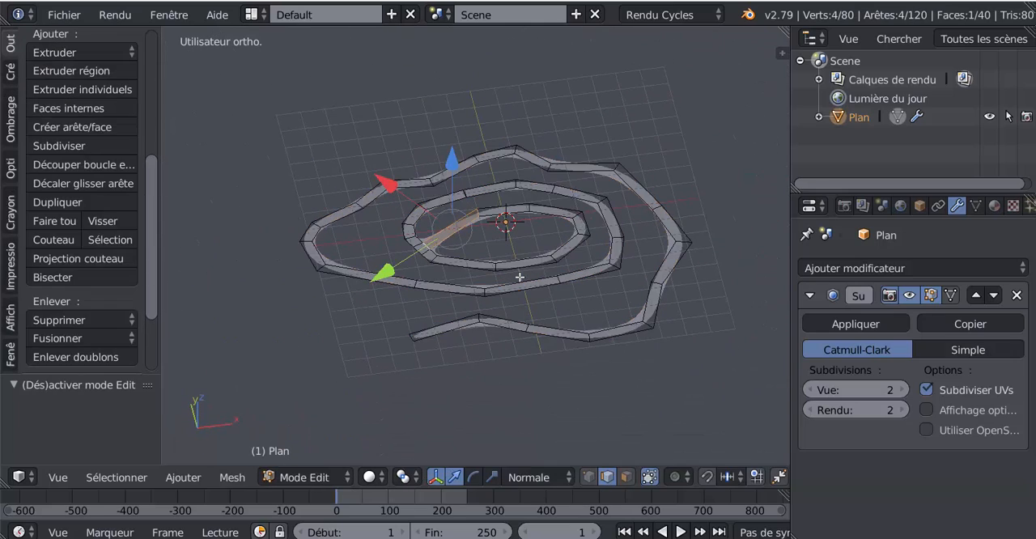
mouse_move(533, 354)
middle_mouse_down()
mouse_move(531, 392)
mouse_move(532, 354)
middle_mouse_up()
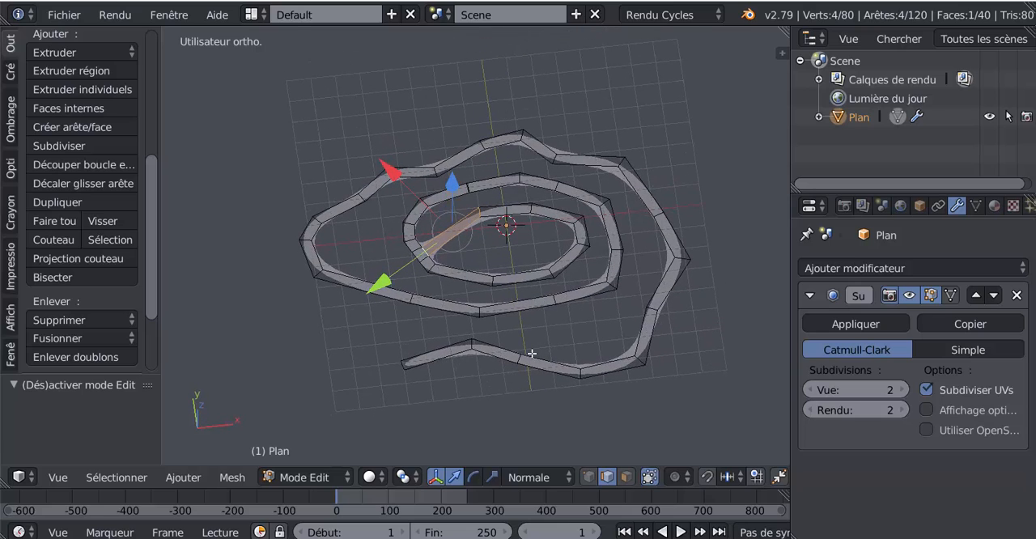
left_click(588, 477)
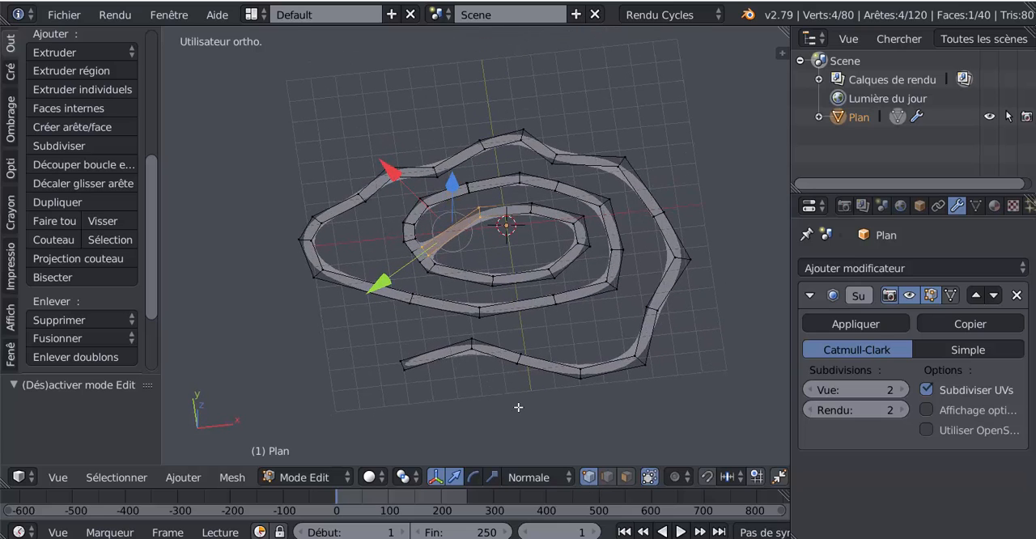
left_click(608, 477)
right_click(425, 249)
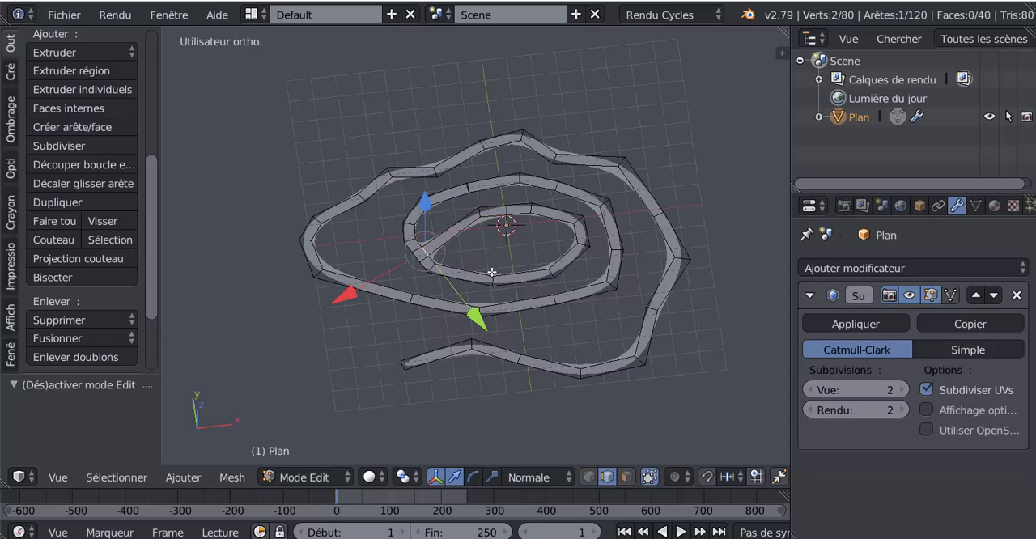
left_click(677, 478)
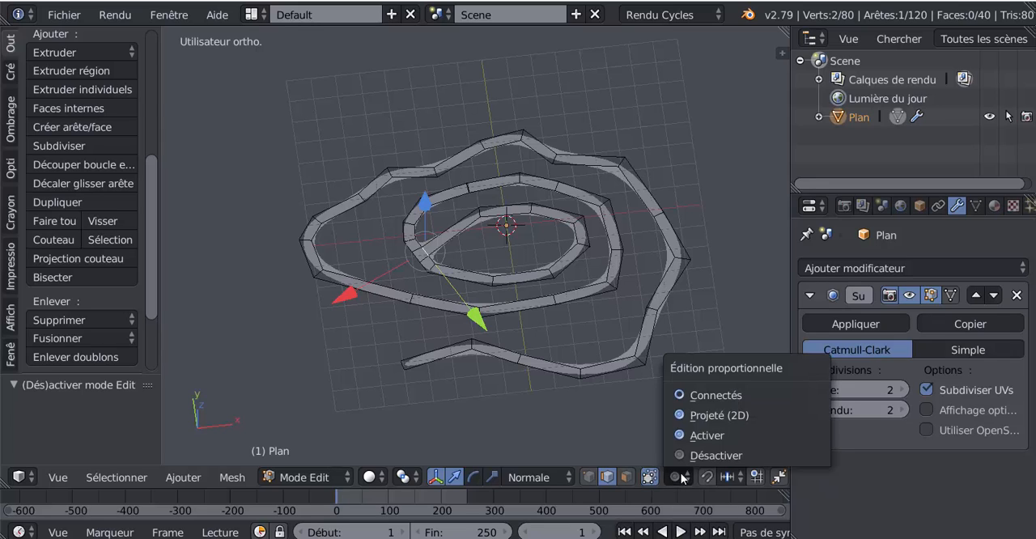
left_click(688, 395)
In front view, raise the junction edge 6.7306 along normal Z with a proportional size of 60.24 to lift the spiral
key("KP_1")
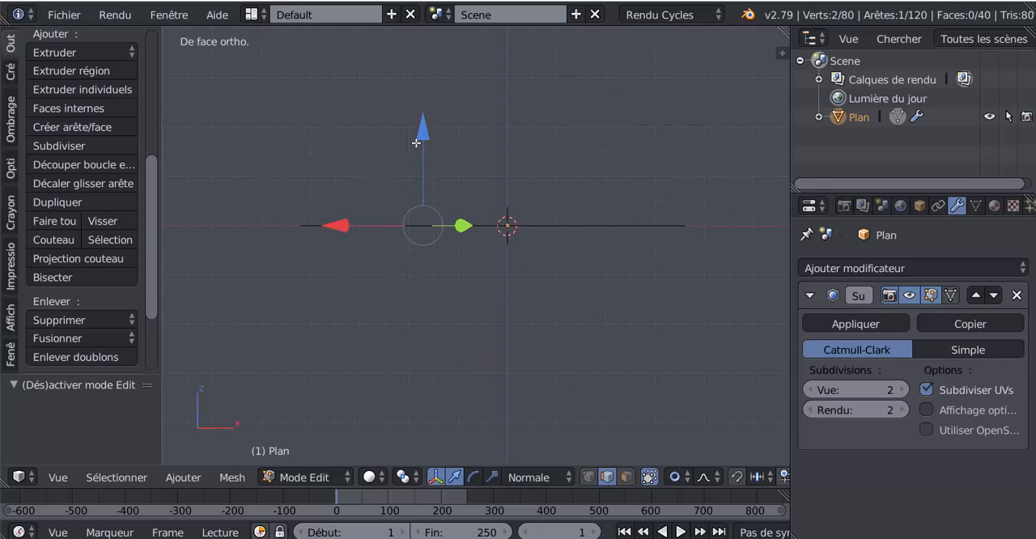
middle_click_drag(519, 193, 529, 250, "shift")
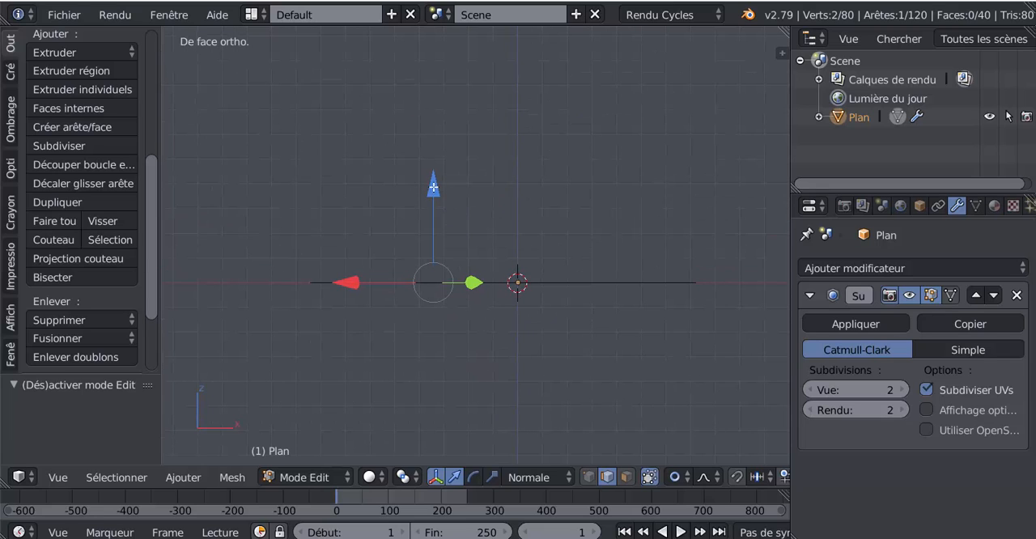
left_click_drag(433, 187, 465, 462)
scroll(449, 152, "down", 1)
scroll(454, 141, "down", 14)
scroll(461, 52, "down", 14)
scroll(463, 39, "down", 8)
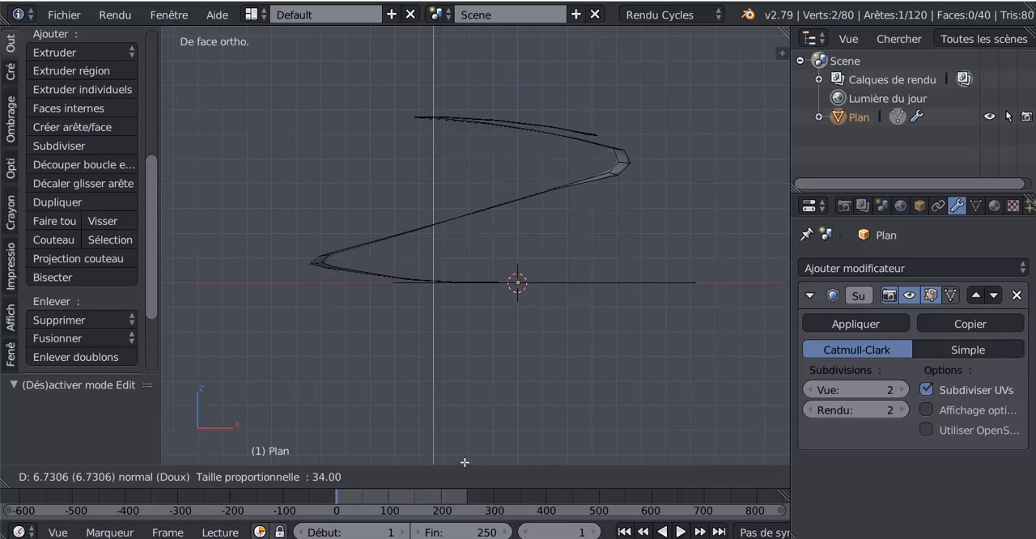
scroll(465, 462, "down", 6)
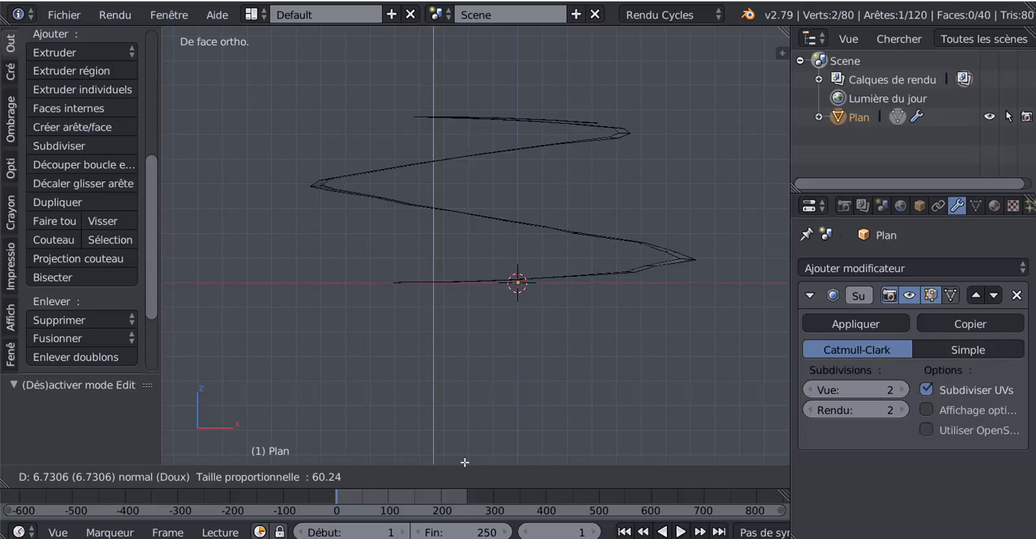
left_click(465, 462)
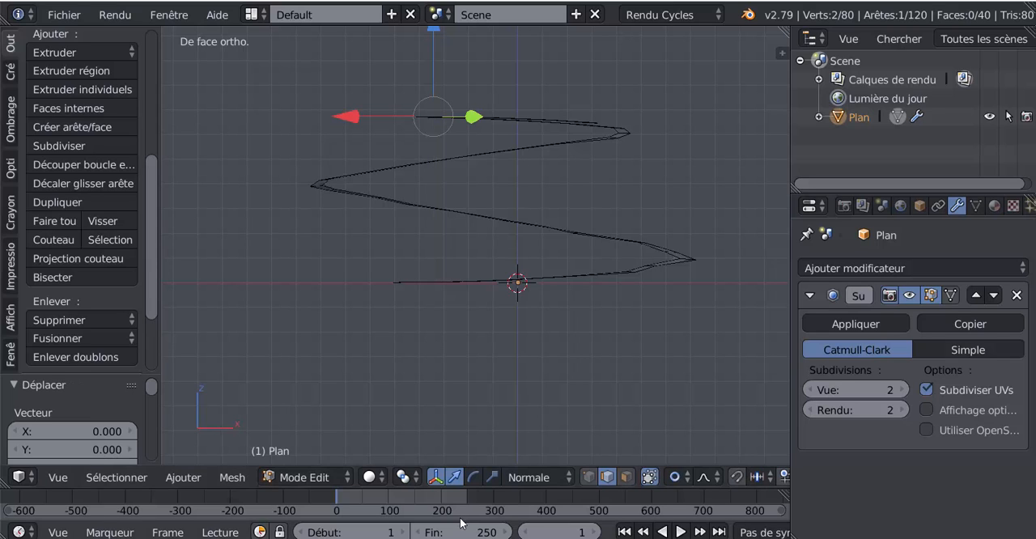
Examine the raised spiral and its summit ring from several angles, both smoothed and with the mesh cage
scroll(565, 359, "down", 3)
middle_click_drag(478, 373, 595, 435)
scroll(598, 410, "up", 4)
key("Tab")
scroll(410, 411, "up", 3)
key("Tab")
scroll(594, 430, "up", 3)
scroll(545, 331, "up", 2)
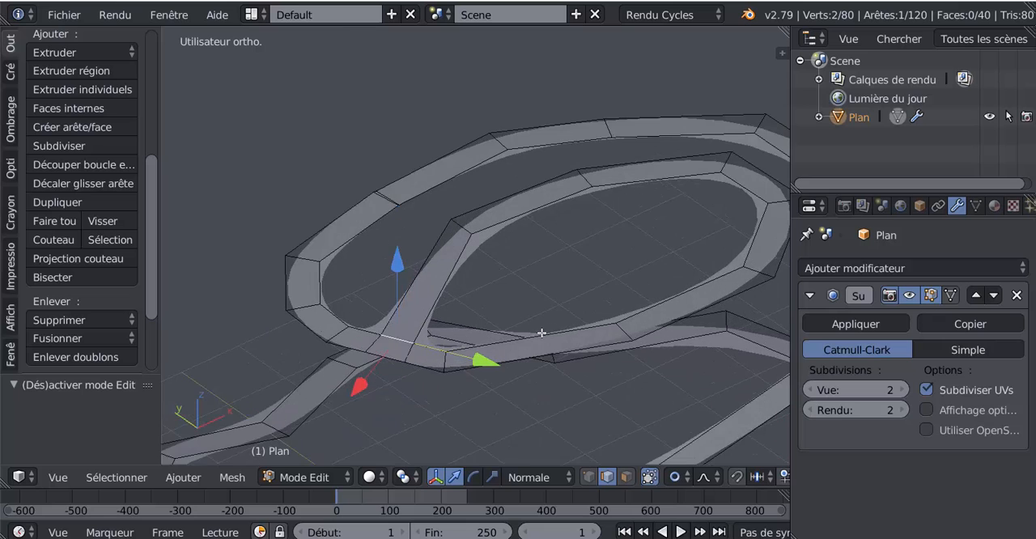
middle_click_drag(544, 331, 491, 345)
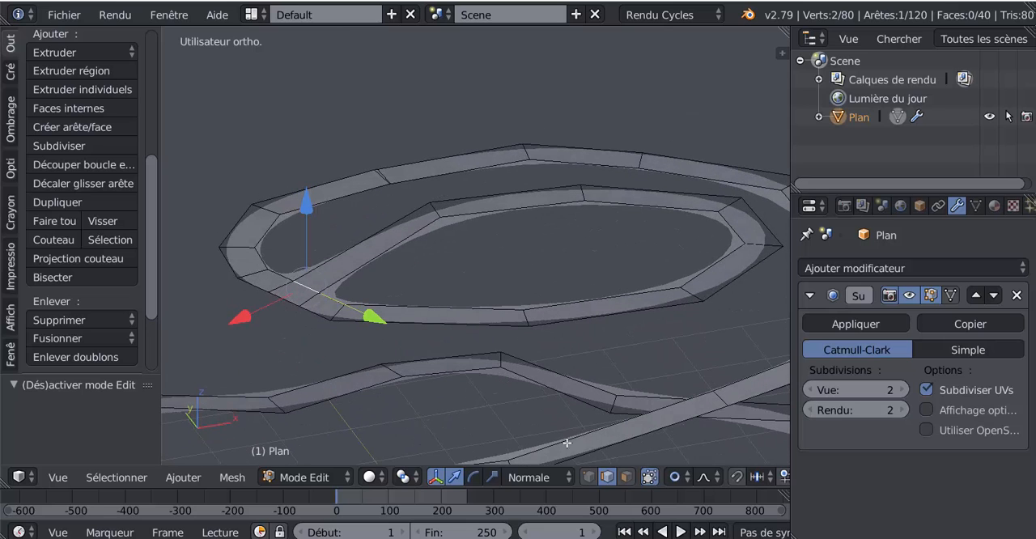
Extrude the summit ring's inner edge loop and raise it along normal Z with proportional editing off to form a tall wall
right_click(615, 209, "alt")
scroll(610, 246, "down", 3)
middle_click_drag(577, 349, 544, 320)
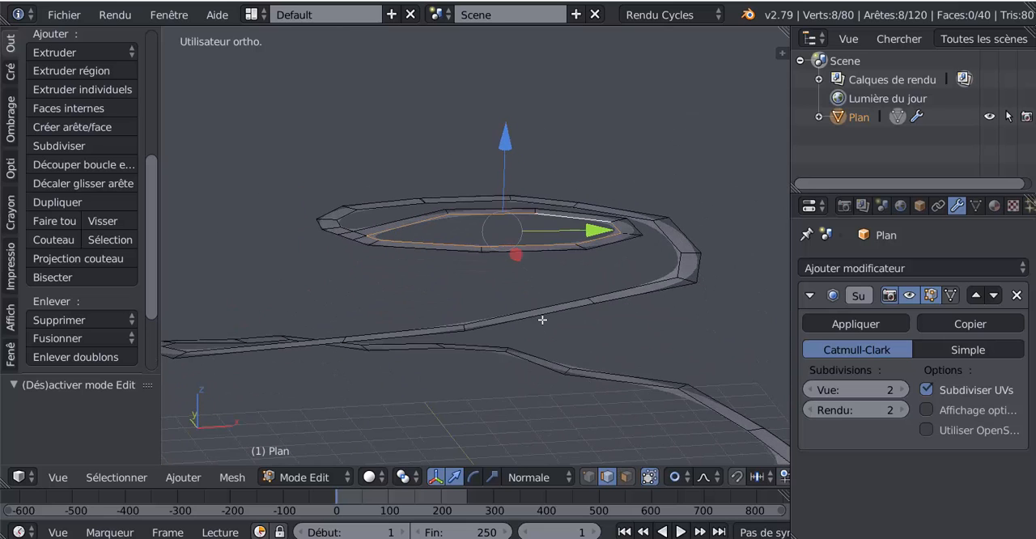
key("e")
right_click(543, 319)
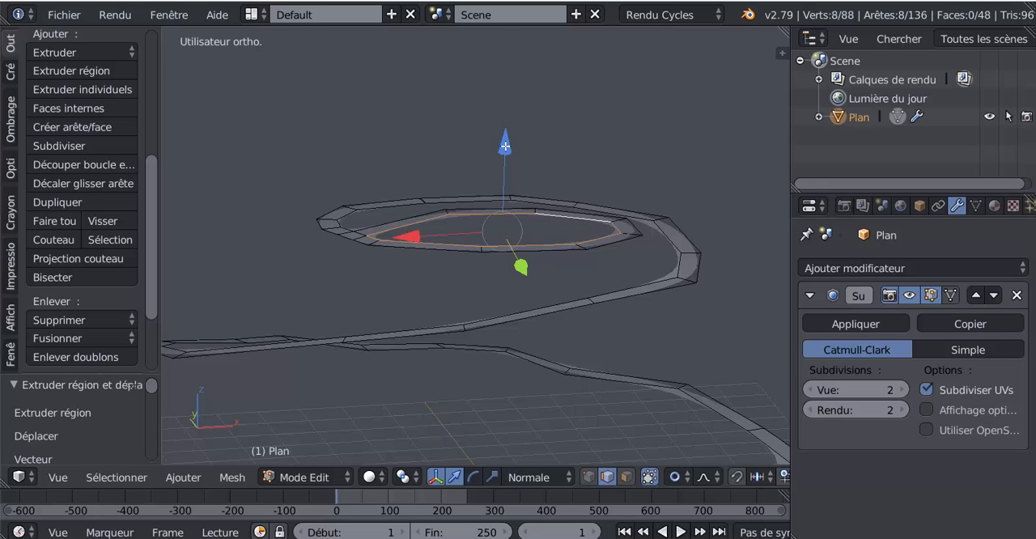
mouse_move(505, 147)
left_mouse_down()
mouse_move(505, 85)
mouse_move(505, 147)
left_mouse_up()
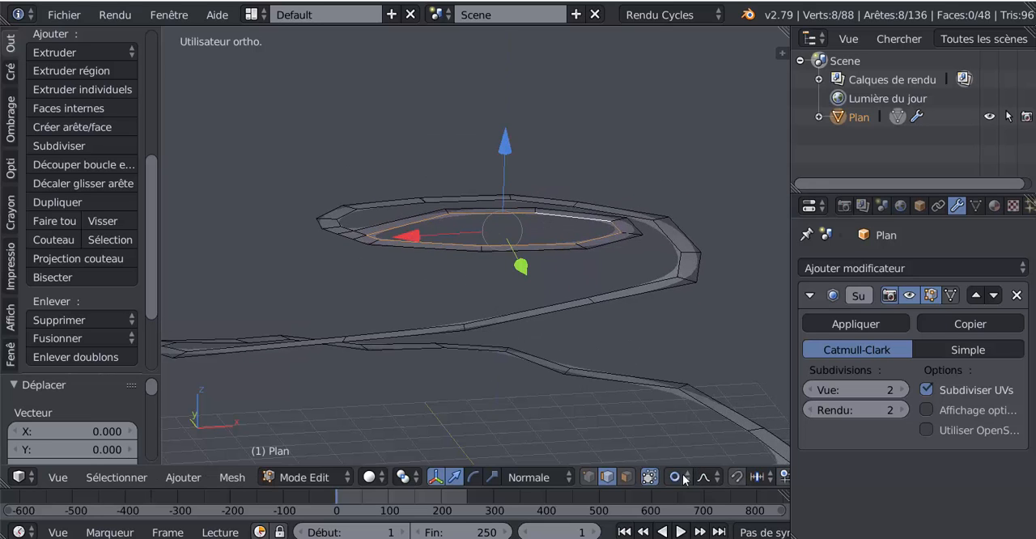
left_click(684, 477)
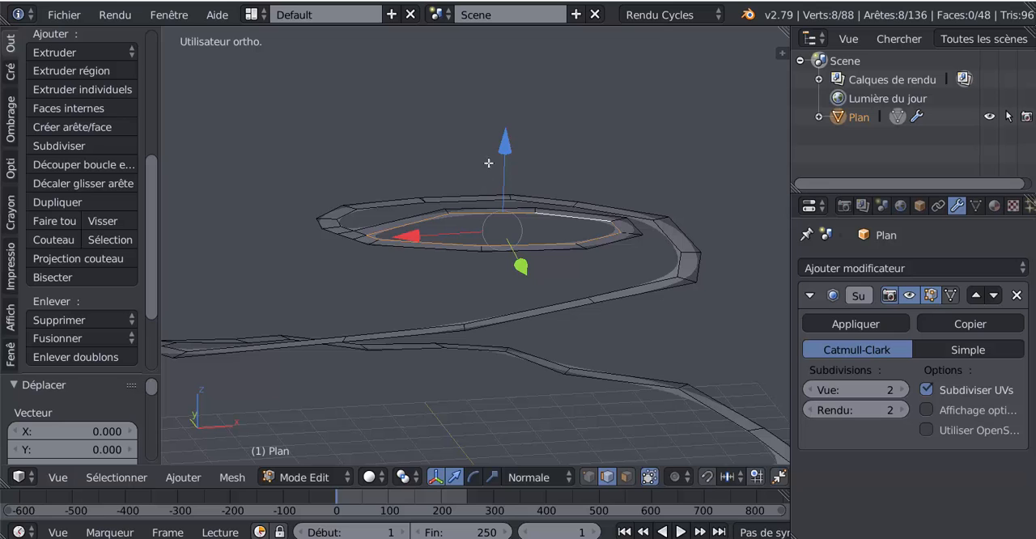
left_click_drag(505, 143, 516, 51)
scroll(516, 52, "down", 5)
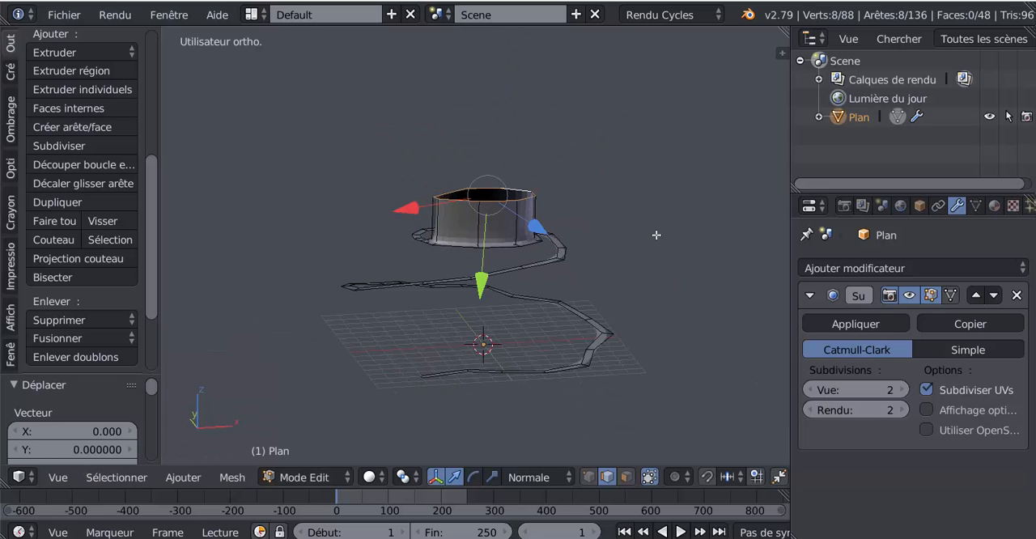
Close the open top of the extruded wall with three faces, each bridging a pair of opposite rim edges
middle_click_drag(657, 234, 683, 321)
scroll(682, 321, "up", 3)
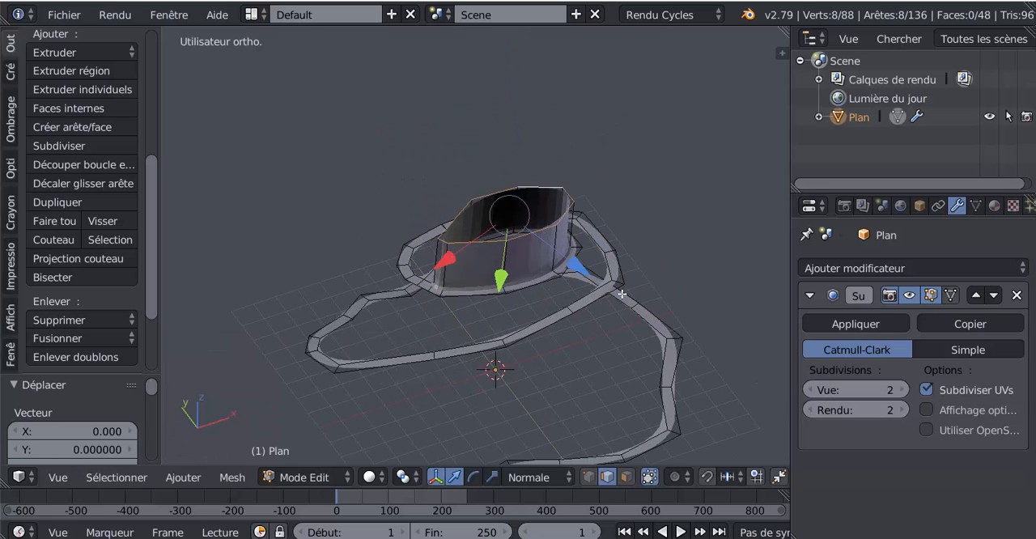
middle_click_drag(622, 294, 539, 298)
scroll(556, 271, "up", 3)
middle_click_drag(559, 262, 536, 268)
right_click(594, 171)
right_click(577, 238, "shift")
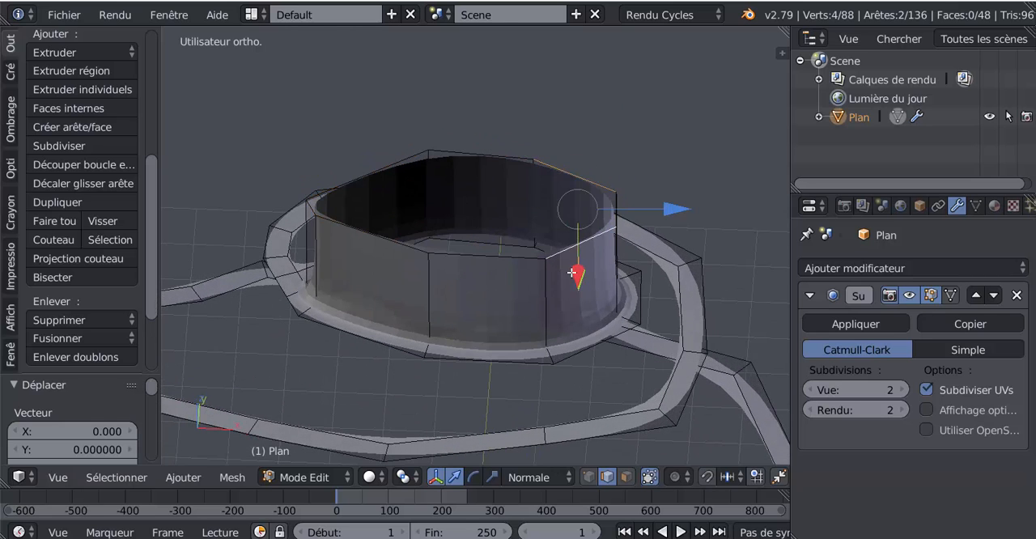
key("f")
right_click(490, 168)
right_click(481, 274, "shift")
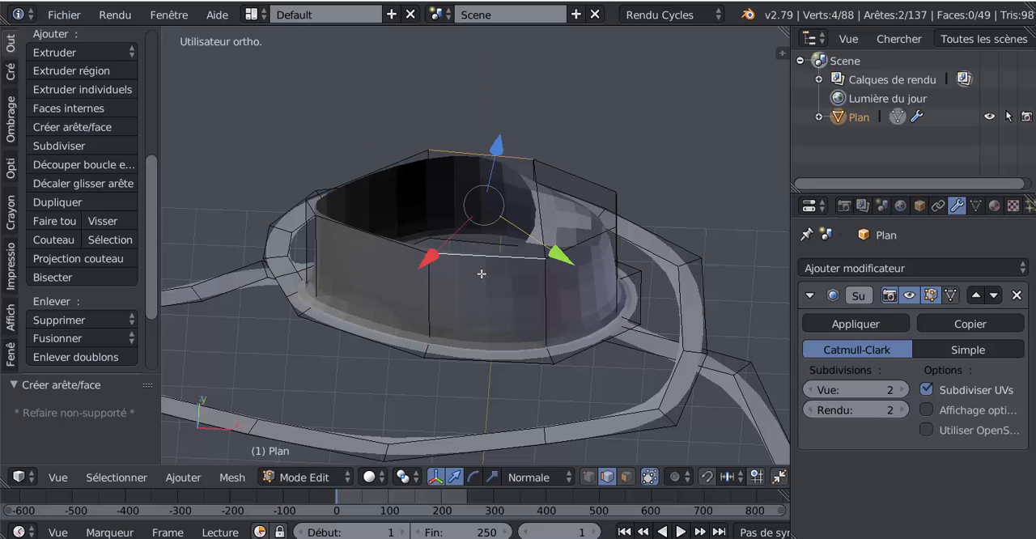
key("f")
right_click(397, 163)
right_click(374, 246, "shift")
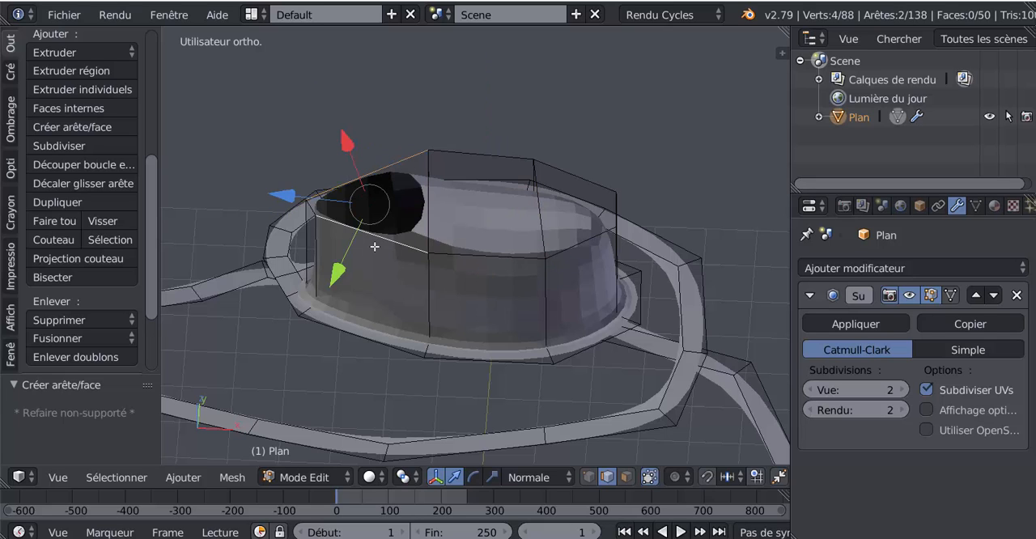
key("f")
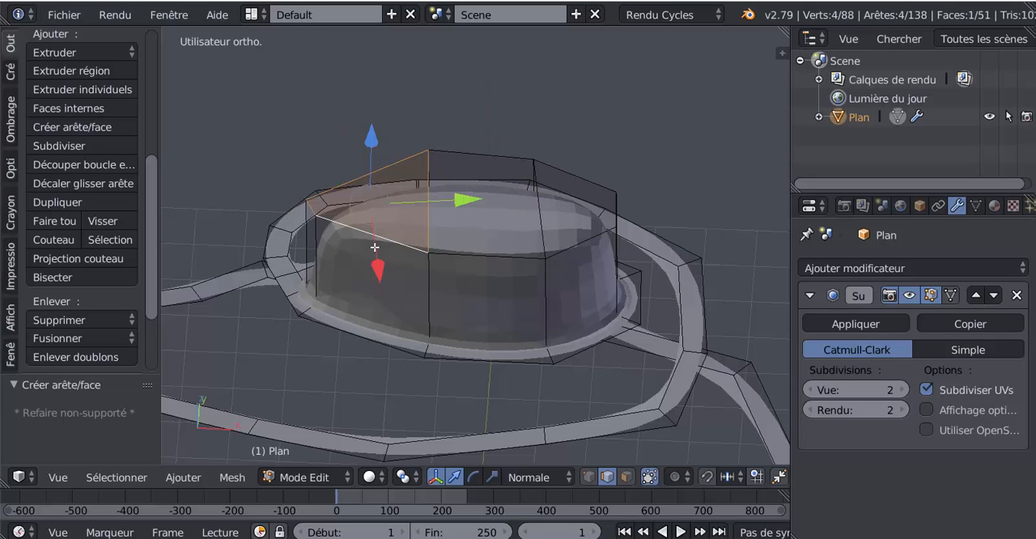
In vertex select mode, lower the front middle vertex of the cap by 1.125 along its normal Y axis
middle_click_drag(433, 265, 442, 291)
key("Tab")
key("Tab")
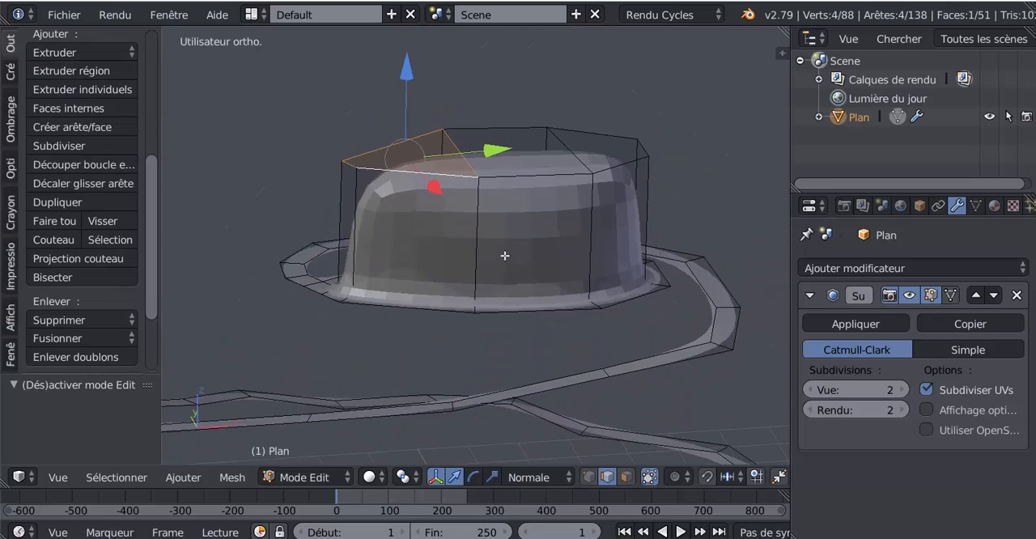
left_click(588, 477)
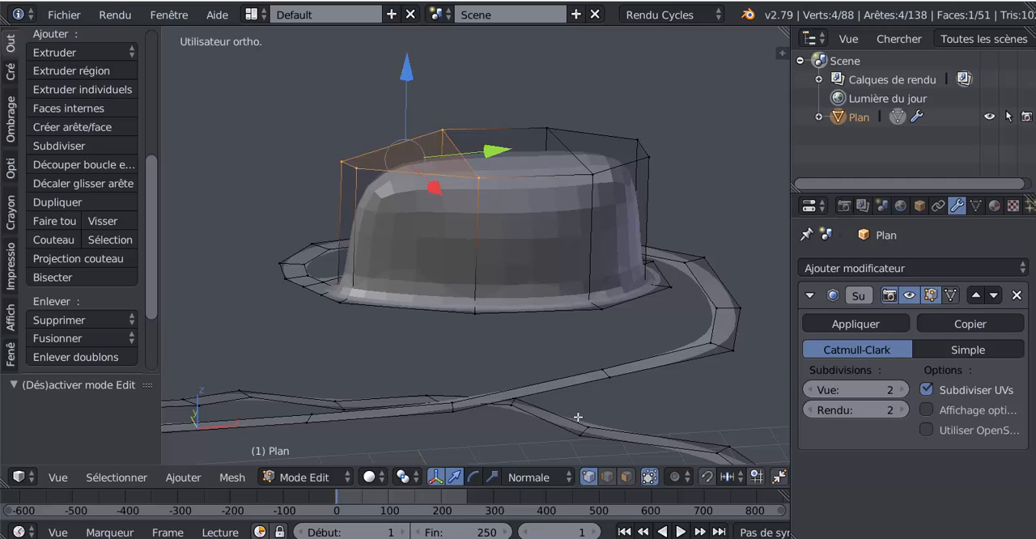
right_click(488, 181)
left_click_drag(482, 257, 493, 308)
Set the transform orientation to Global and raise the two end vertices of the cap along Z into a tall peak
right_click(660, 148)
right_click(650, 129, "shift")
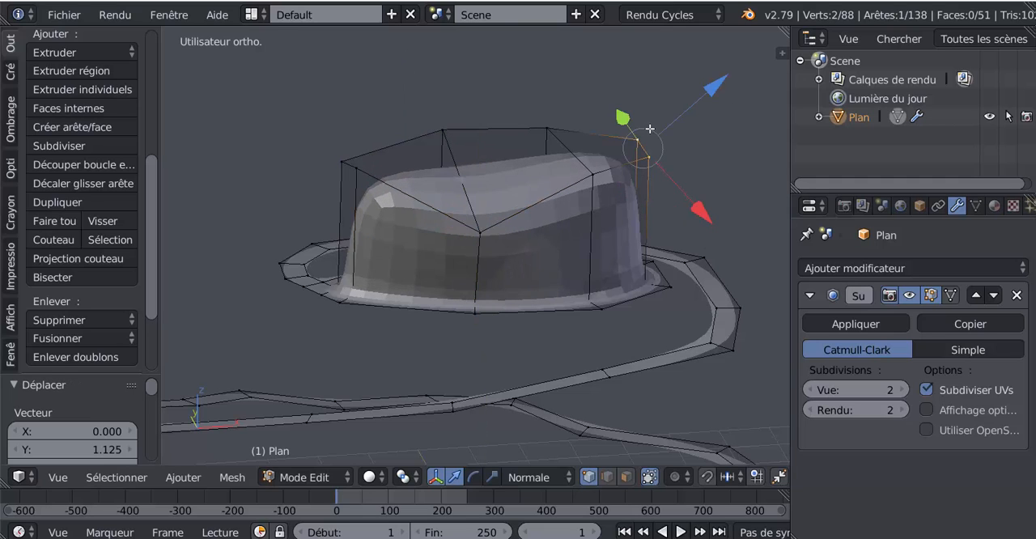
middle_click_drag(693, 177, 657, 167)
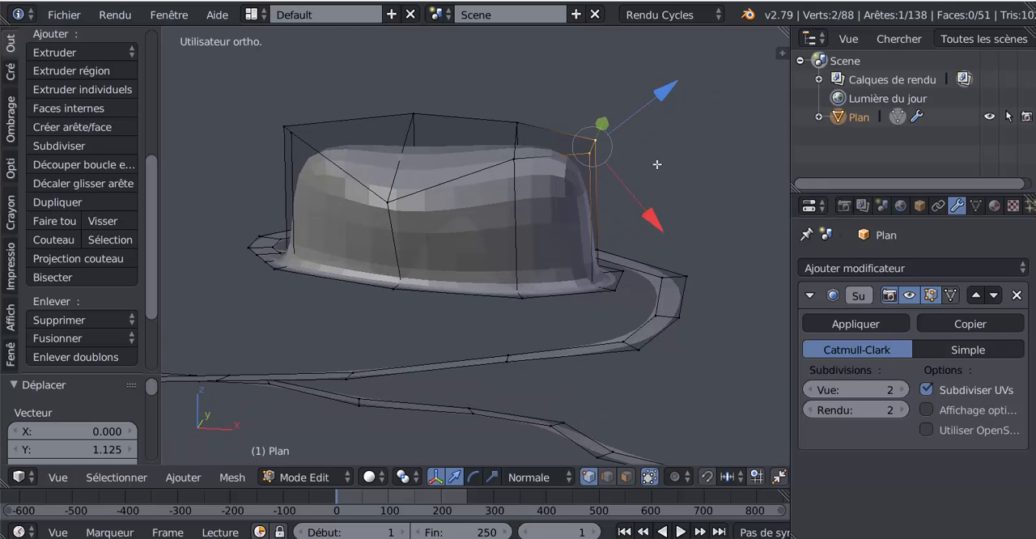
left_click(538, 478)
left_click(523, 455)
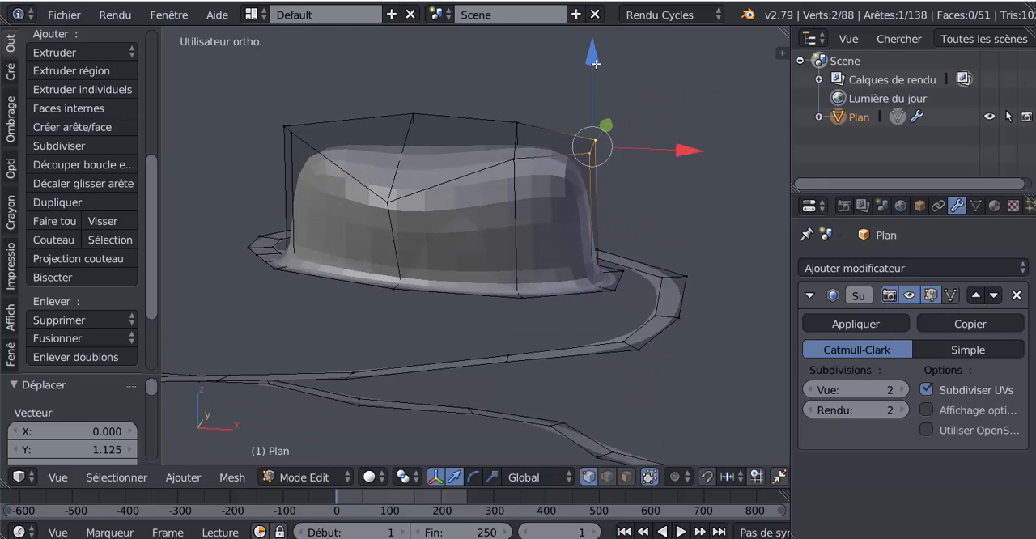
key("g")
key("z")
left_click(590, 389)
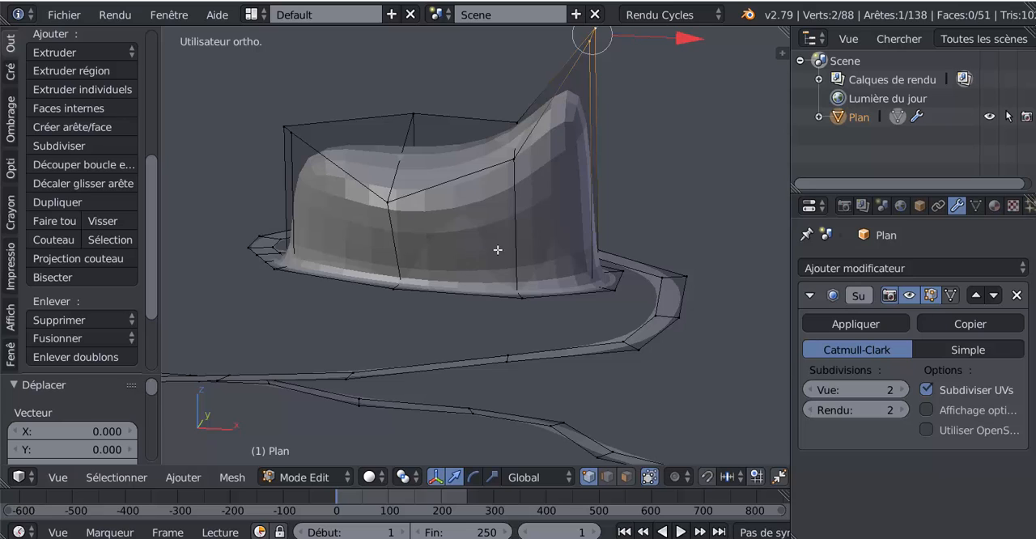
Lower a rear rim vertex near the cap's low end by about 0.9 along global Z
middle_click_drag(498, 250, 559, 259)
right_click(468, 160)
key("g")
key("z")
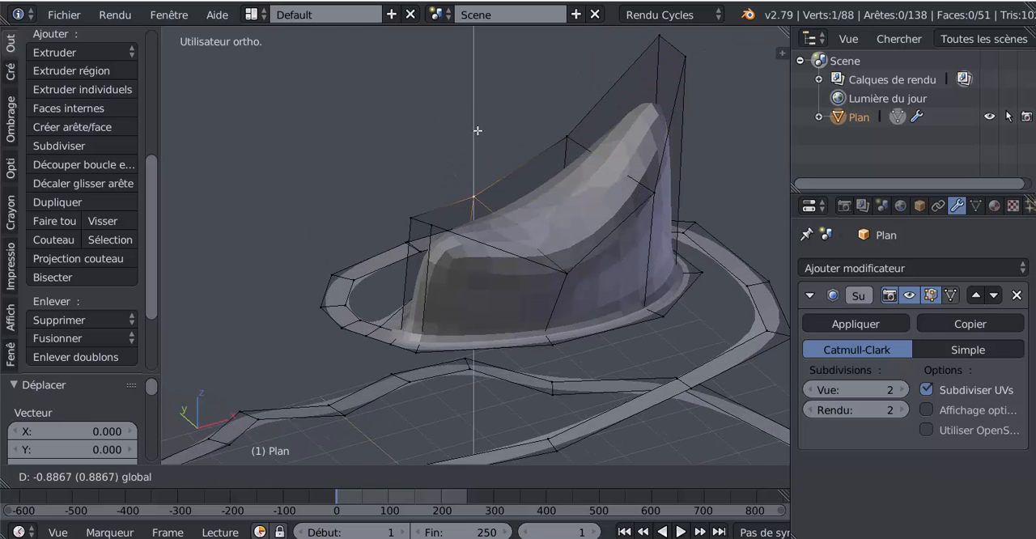
left_click(478, 130)
In face select mode, scale the three cap faces to 0.341 so the wall tapers towards the summit
left_click(626, 477)
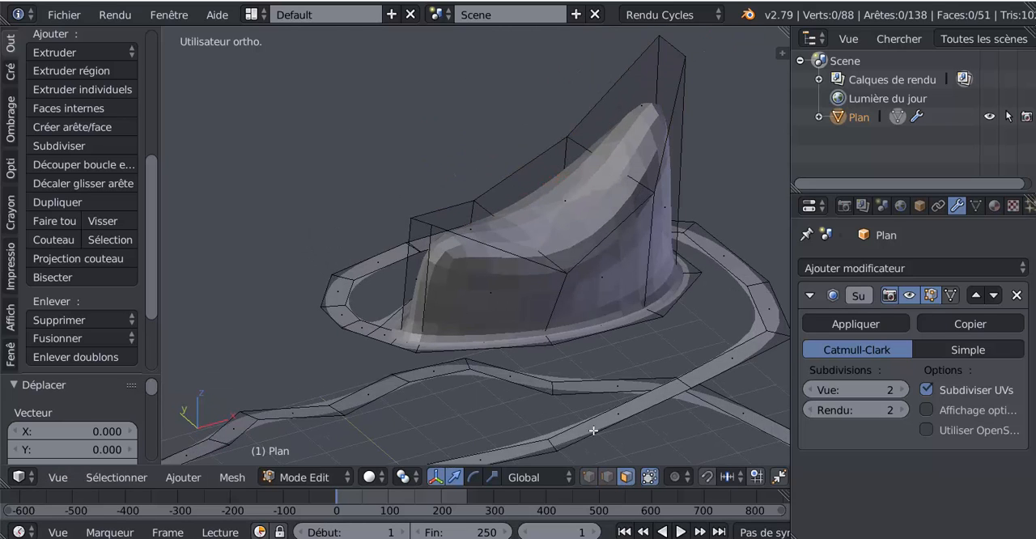
right_click(460, 217)
right_click(551, 208, "shift")
right_click(612, 136, "shift")
scroll(639, 348, "down", 4)
middle_click_drag(664, 376, 579, 341)
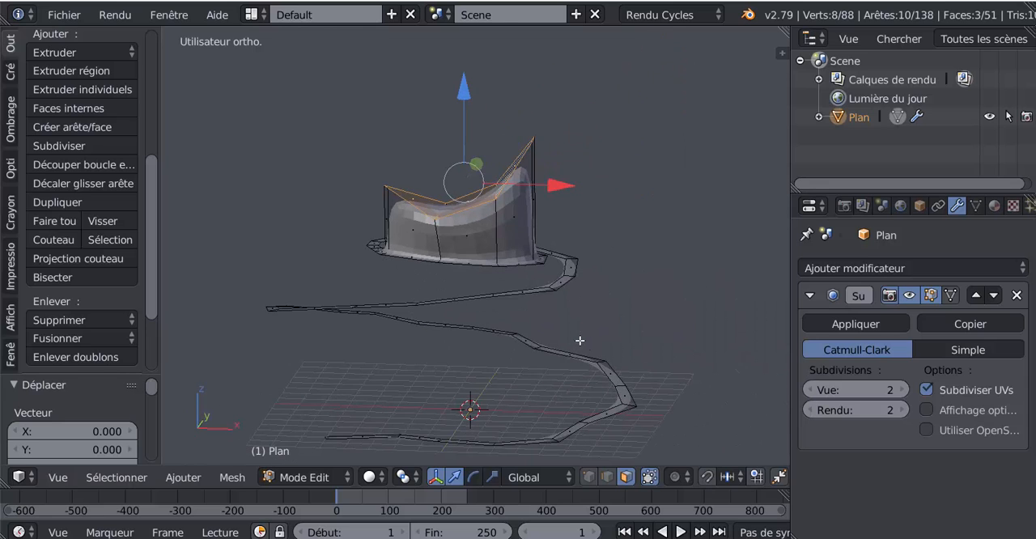
key("s")
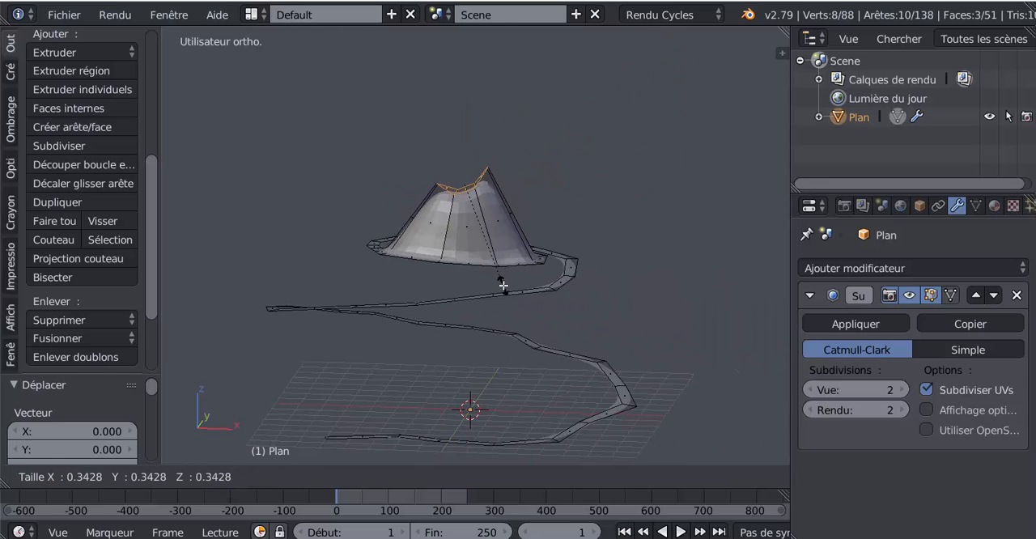
left_click(497, 257)
In vertex select mode, pull a single vertex of the narrowed cap outwards along global Y to widen the peak
scroll(497, 257, "up", 5)
middle_click_drag(497, 258, 426, 325)
left_click(589, 477)
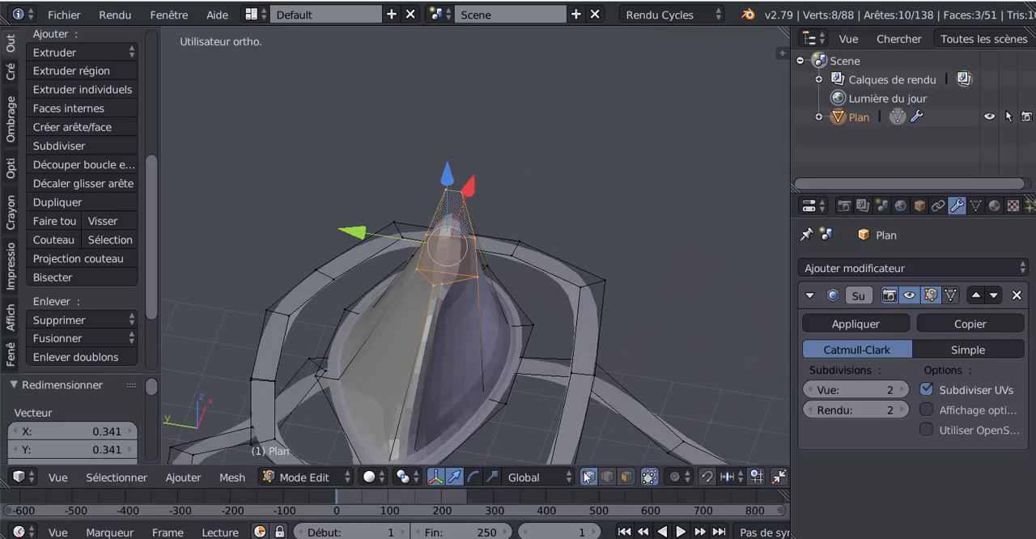
right_click(468, 244)
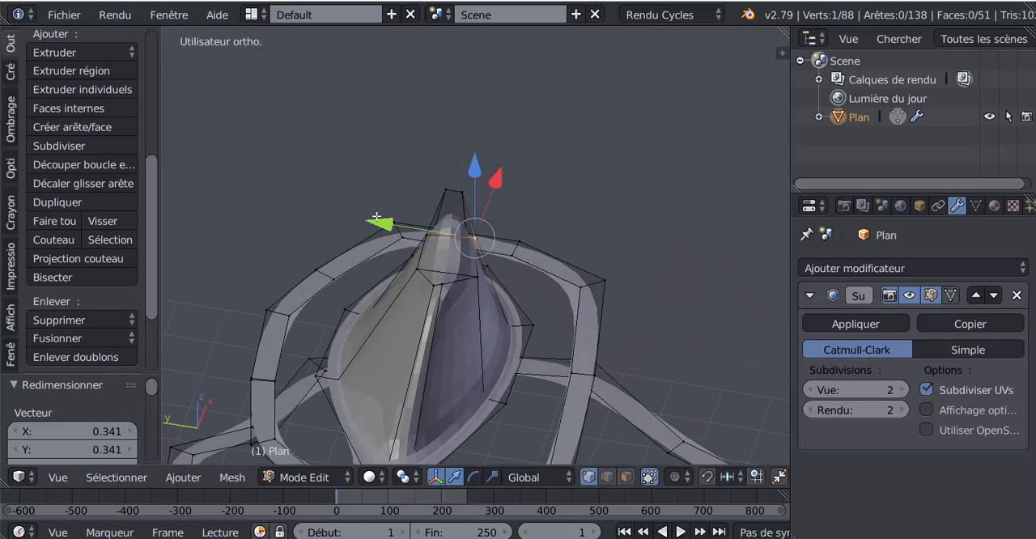
left_click_drag(376, 217, 437, 227)
Examine the smoothed mountain in object mode and inspect the gap where its base meets the upper path turn
key("Tab")
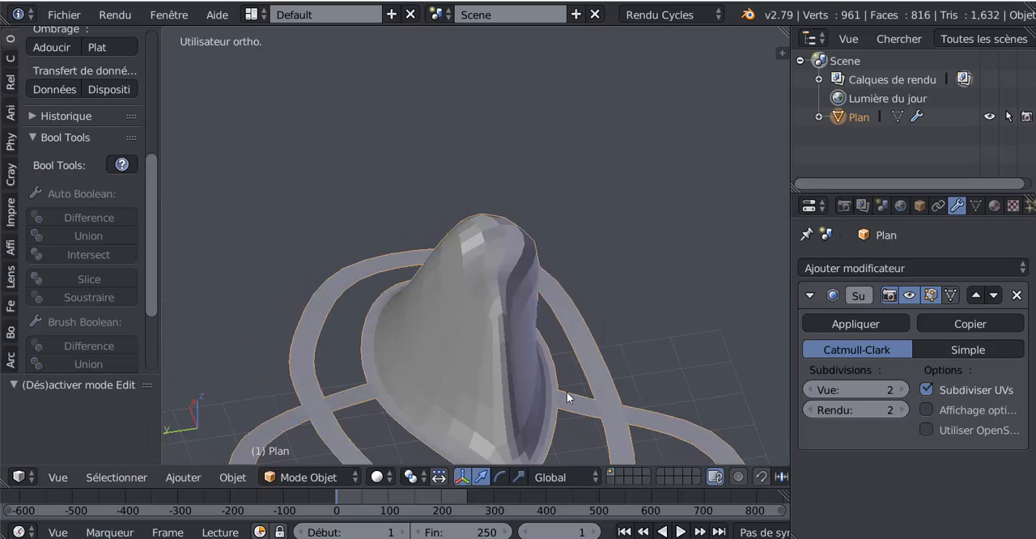
middle_click_drag(567, 392, 419, 461)
scroll(447, 362, "down", 2)
key("Tab")
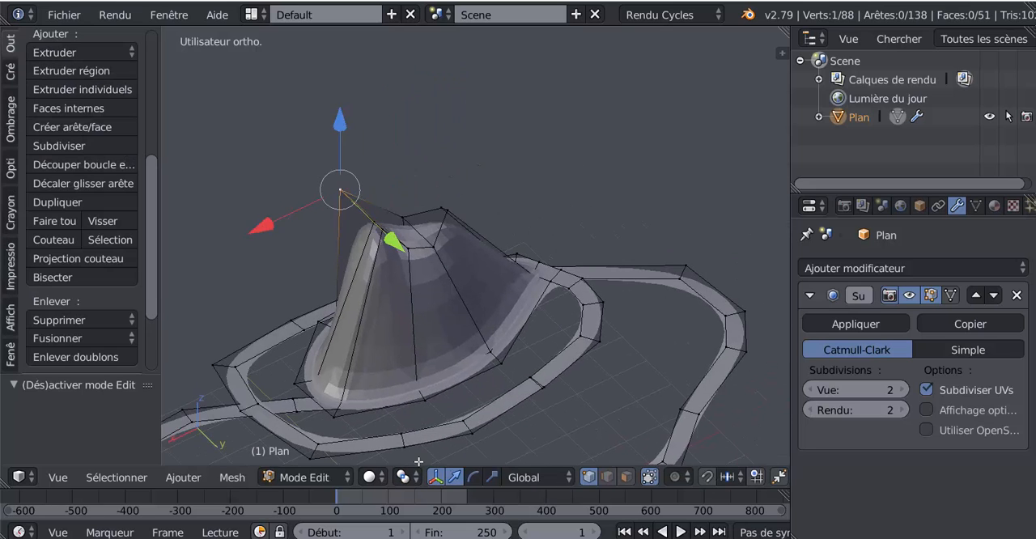
scroll(510, 426, "up", 3)
middle_click_drag(513, 424, 451, 354)
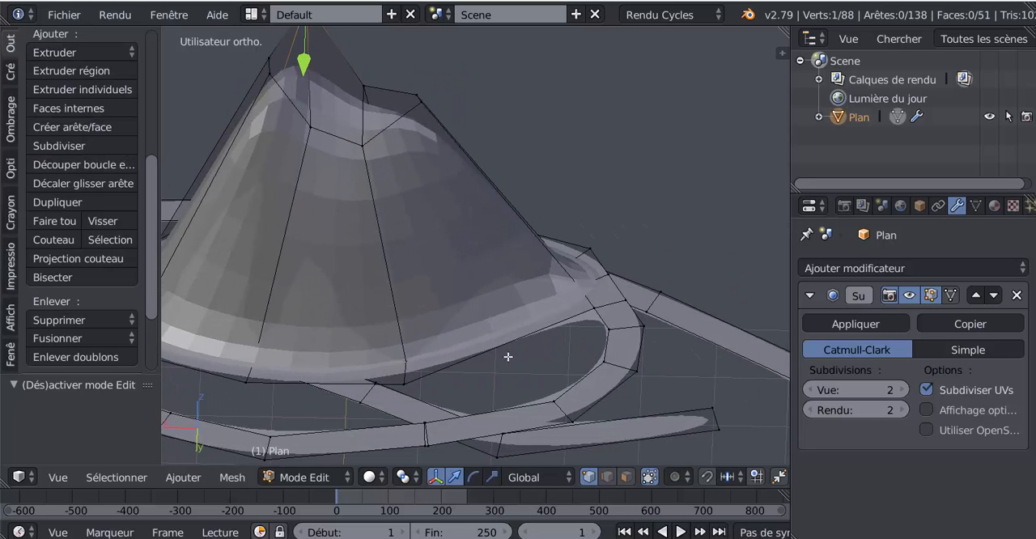
scroll(519, 334, "up", 2)
middle_click_drag(521, 351, 517, 257, "shift")
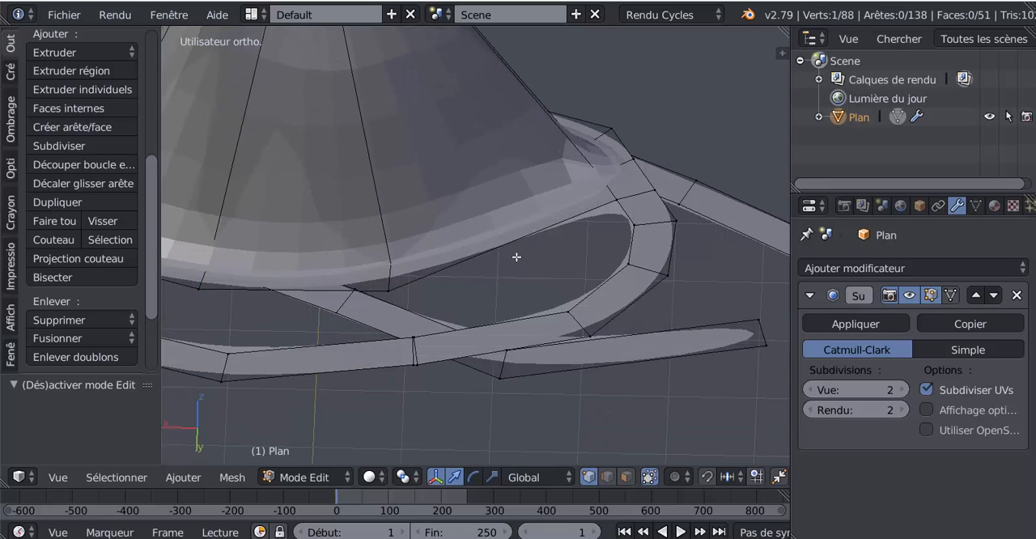
middle_click_drag(591, 268, 569, 267)
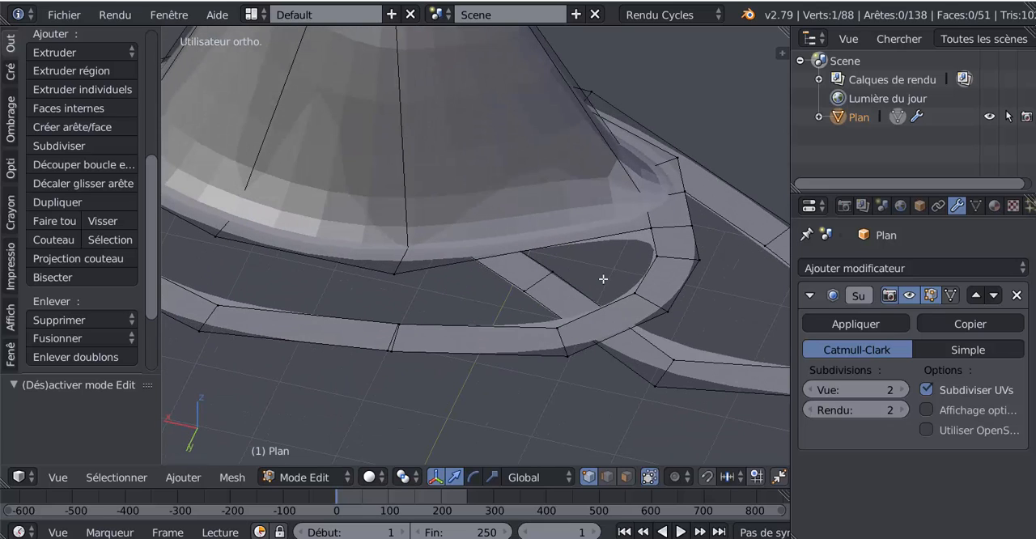
right_click(654, 233)
right_click(657, 255, "shift")
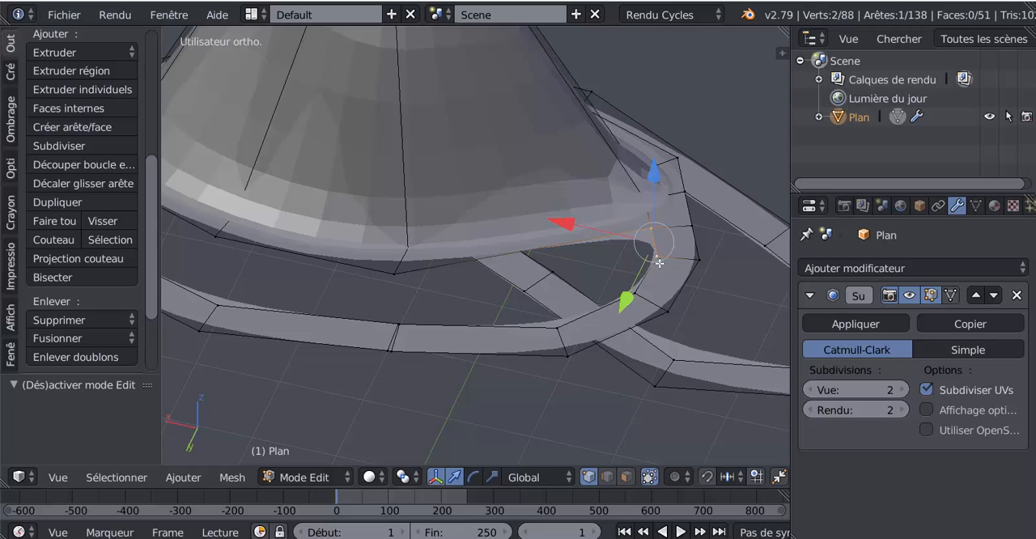
right_click(636, 293, "shift")
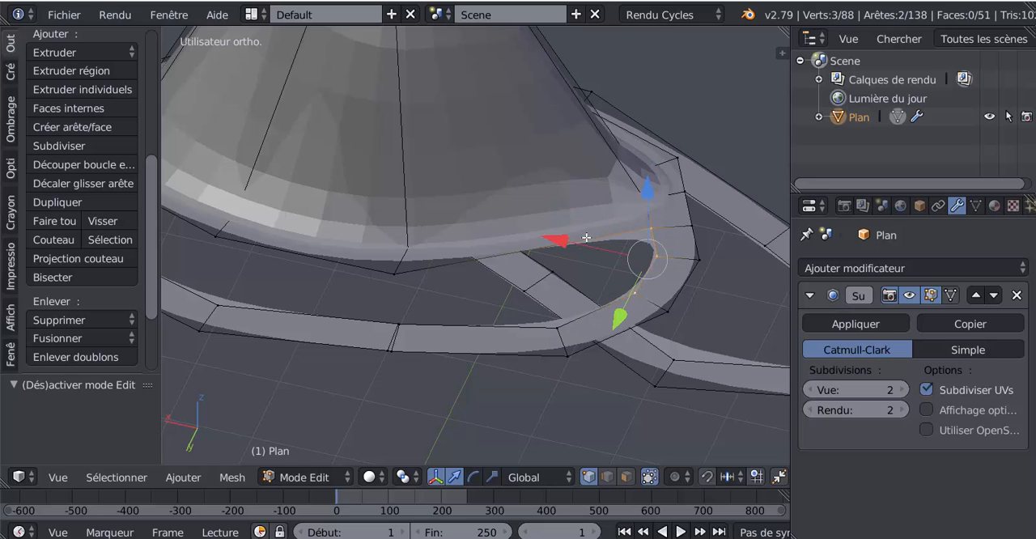
Add one centred loop cut through the mountain wall and base band beside the gap next to the path
scroll(560, 245, "down", 2)
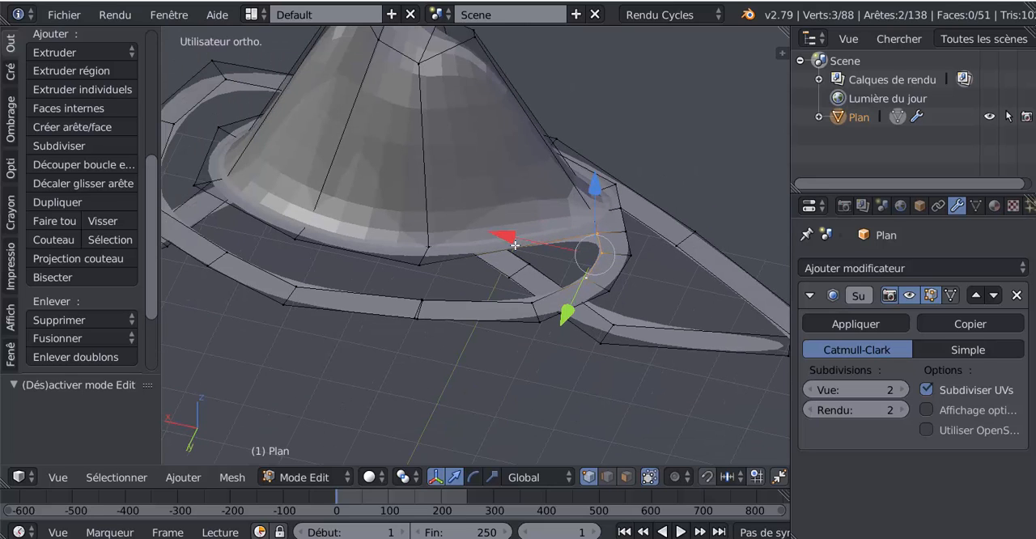
key("ctrl+r")
left_click(515, 246)
right_click(514, 246)
Fill the narrow end of the gap with a face joining the new cut's rim vertex to three inner path vertices
scroll(557, 294, "up", 3)
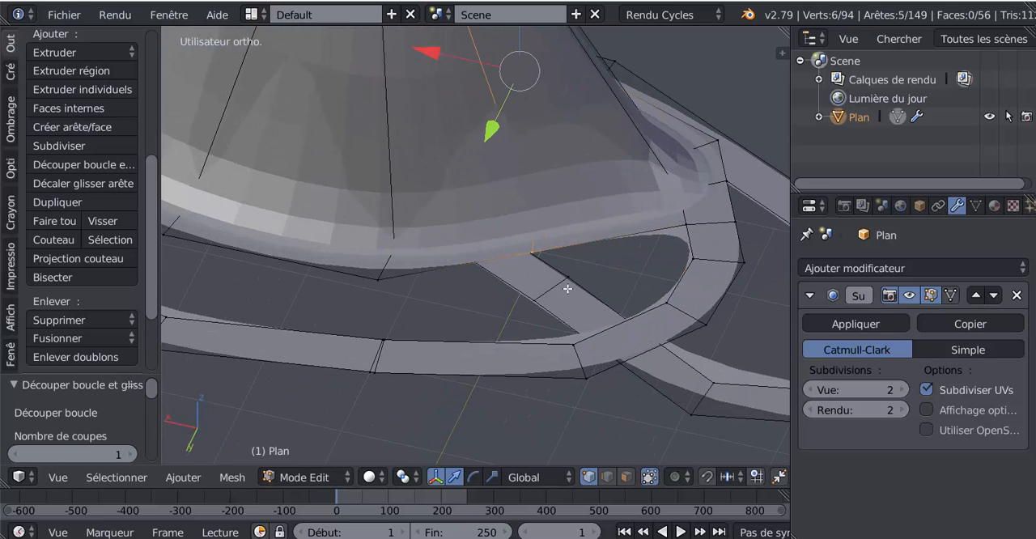
right_click(549, 251)
right_click(661, 301, "shift")
right_click(693, 256, "shift")
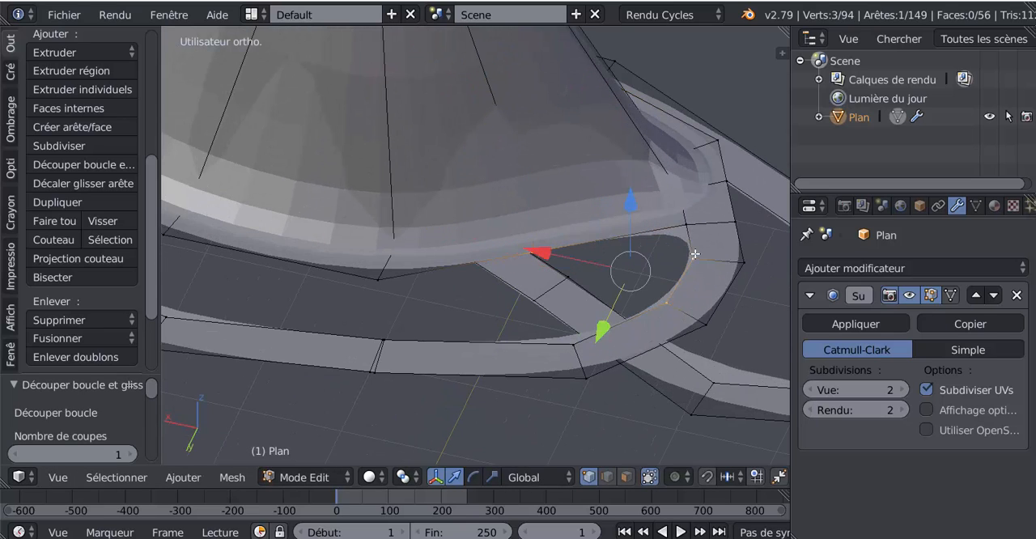
right_click(688, 227, "shift")
key("f")
scroll(676, 336, "down", 2)
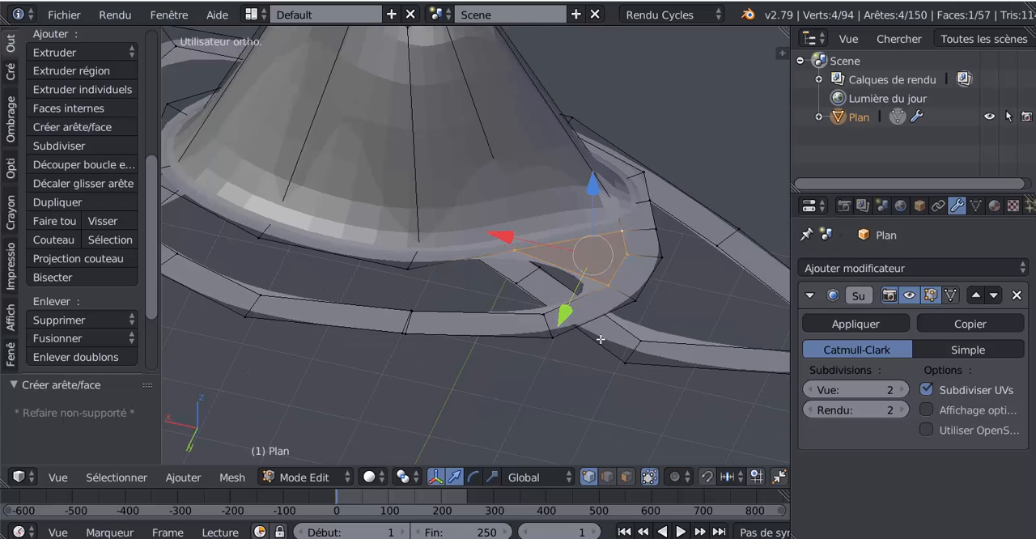
mouse_move(602, 339)
middle_mouse_down("shift")
mouse_move(652, 306)
mouse_move(615, 343)
middle_mouse_up("shift")
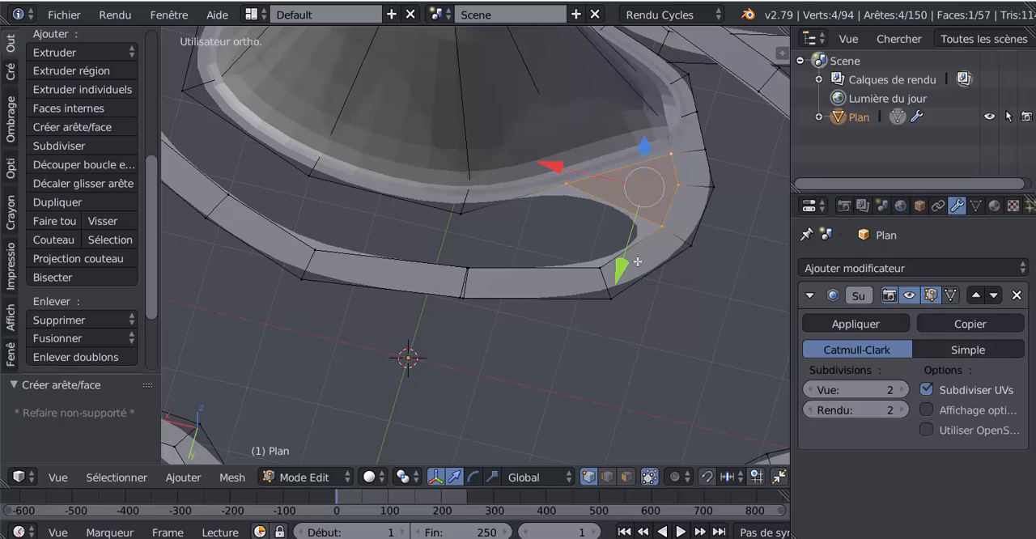
scroll(469, 316, "up", 2)
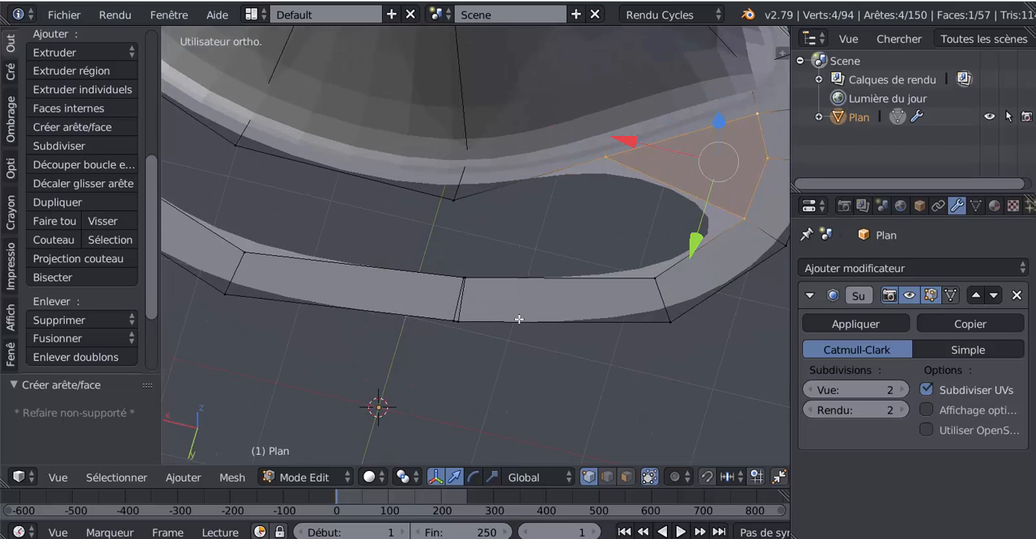
Dissolve the two redundant vertices beside the path's cross edge, one on its outer border and one on its inner border
middle_click_drag(519, 320, 632, 254, "shift")
right_click(571, 253)
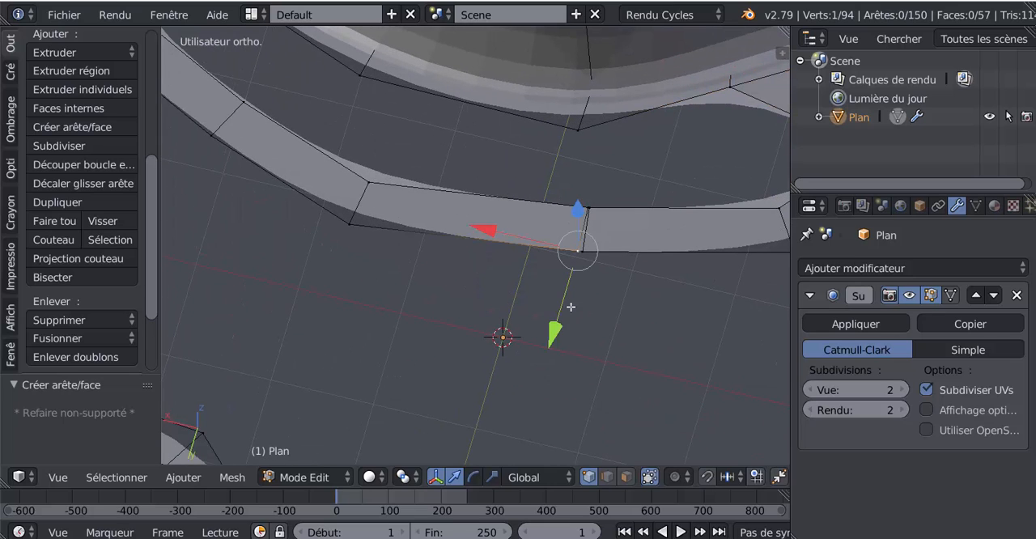
key("x")
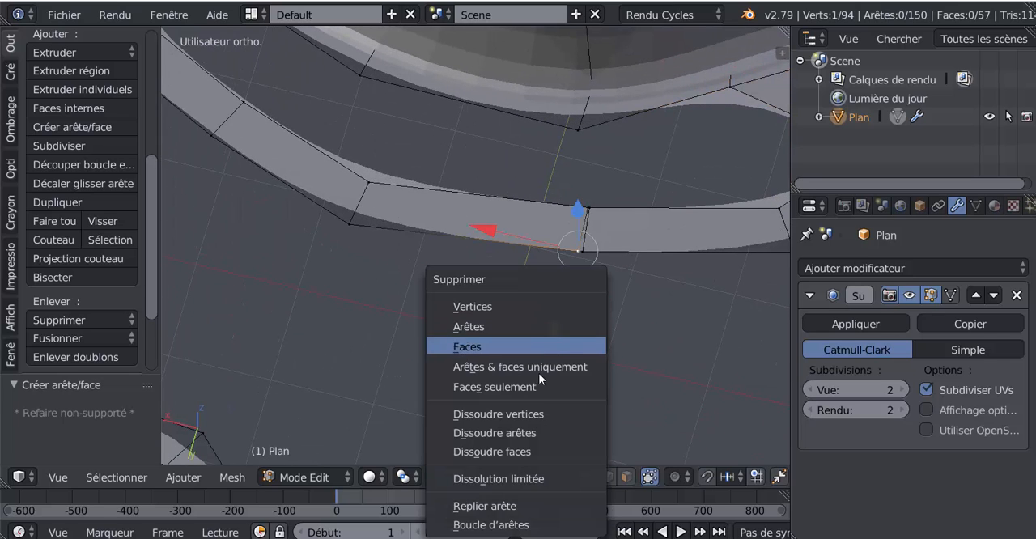
left_click(534, 418)
scroll(581, 207, "up", 1)
right_click(599, 200)
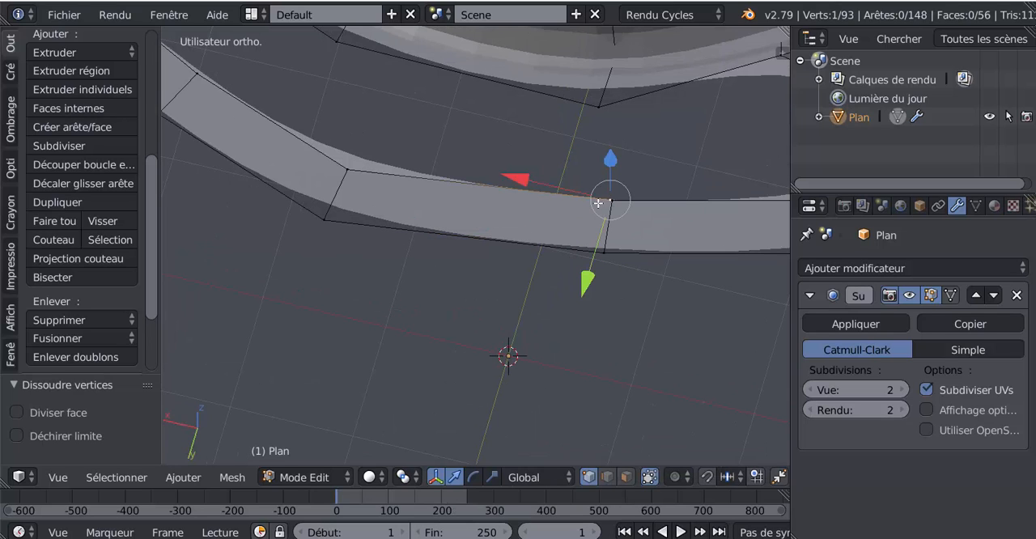
key("x")
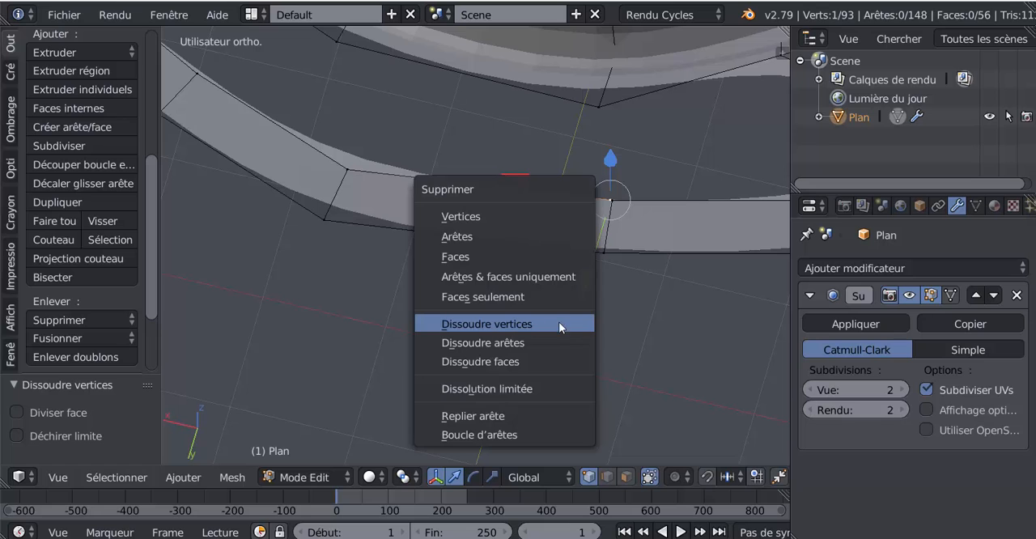
left_click(554, 315)
scroll(658, 280, "down", 1)
scroll(658, 281, "down", 2)
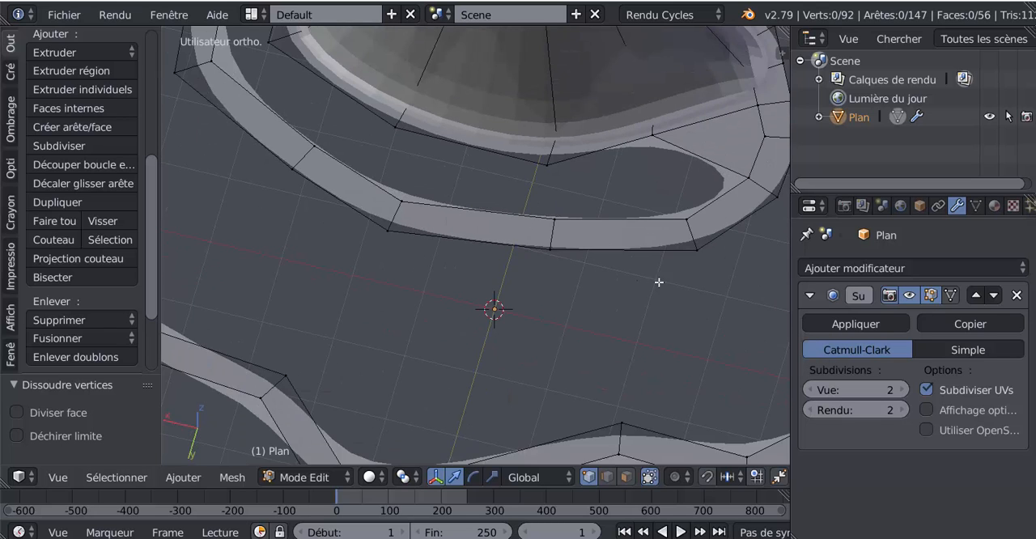
Fill the next part of the gap with a face joining two mountain rim vertices to two inner path vertices
middle_click_drag(659, 281, 467, 339, "shift")
scroll(491, 320, "up", 2)
scroll(490, 320, "down", 1)
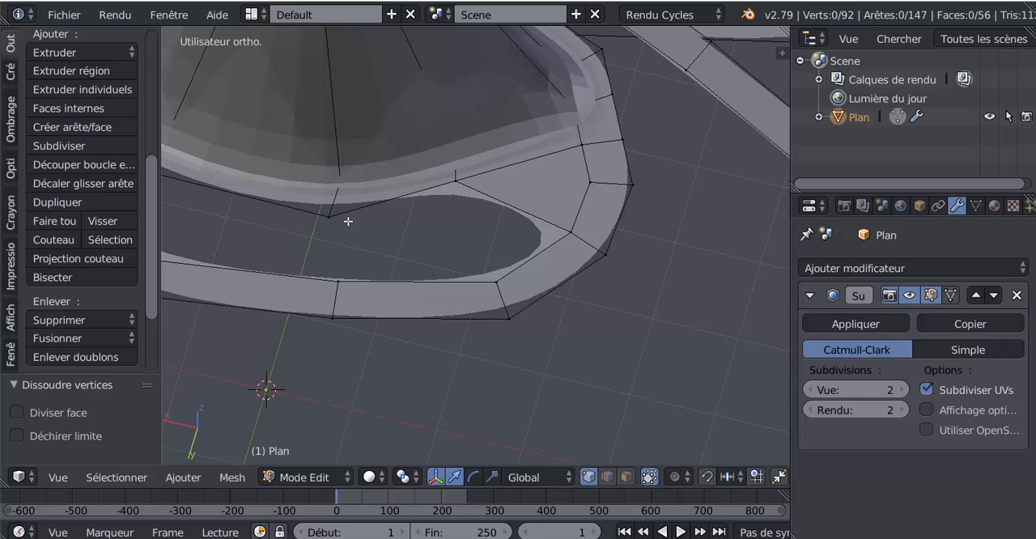
right_click(331, 217)
right_click(496, 282, "shift")
right_click(572, 233, "shift")
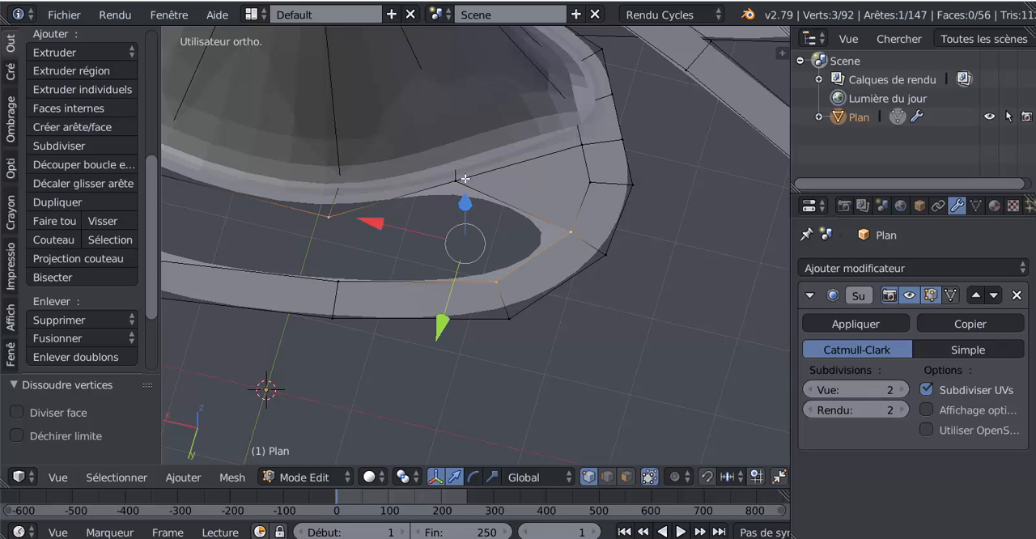
right_click(456, 180, "shift")
key("f")
Add one centred loop cut through the mountain wall and base band next to the remaining gap
middle_click_drag(454, 233, 559, 263)
scroll(567, 229, "up", 2)
scroll(567, 230, "down", 1)
scroll(567, 230, "down", 2)
scroll(535, 229, "up", 2)
middle_click_drag(535, 229, 514, 248)
right_click(423, 239)
right_click(384, 185, "shift")
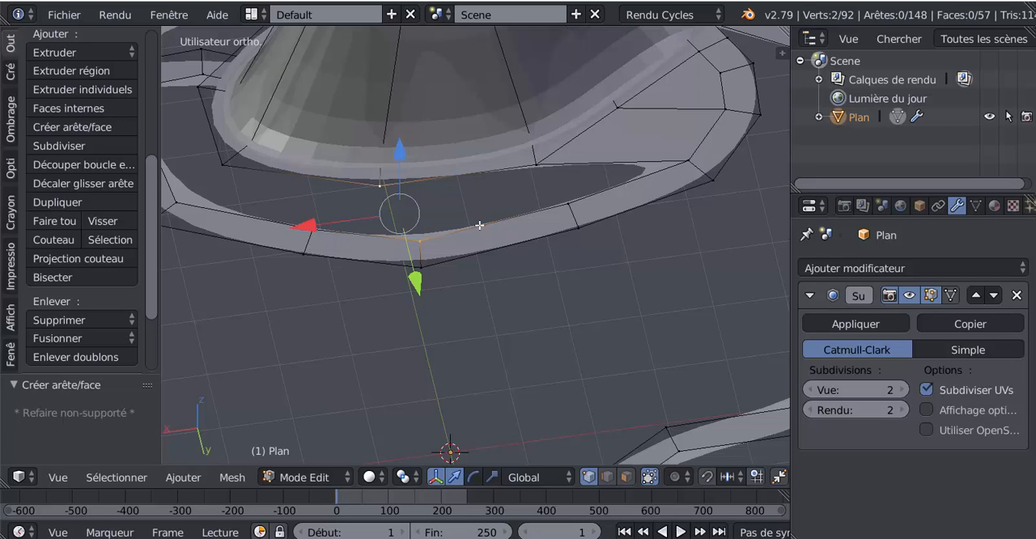
key("ctrl+r")
left_click(472, 172)
left_click(472, 173)
right_click(471, 174)
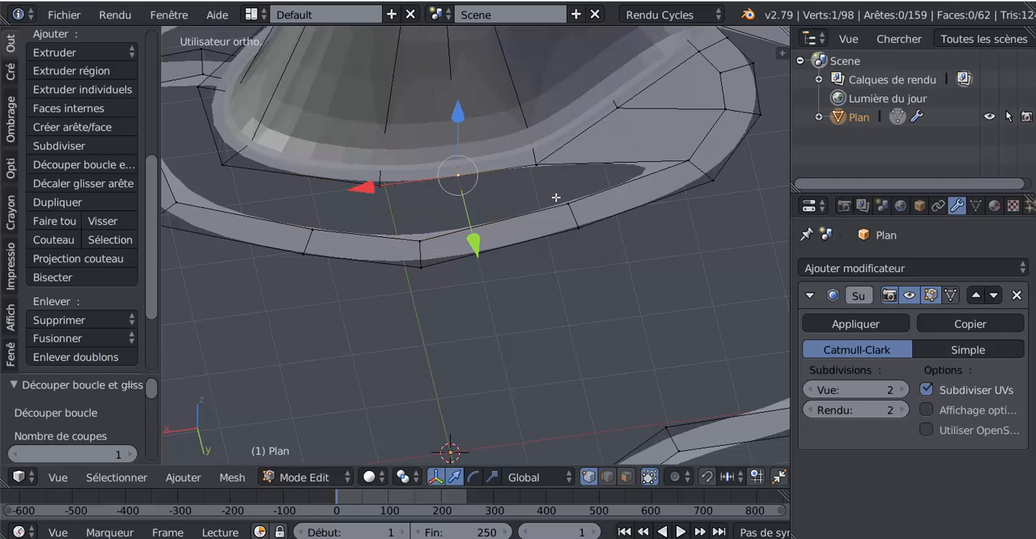
Fill two adjacent four-vertex faces between the newly cut mountain rim and the inner path border
right_click(538, 168, "shift")
right_click(616, 164, "shift")
right_click(672, 162, "shift")
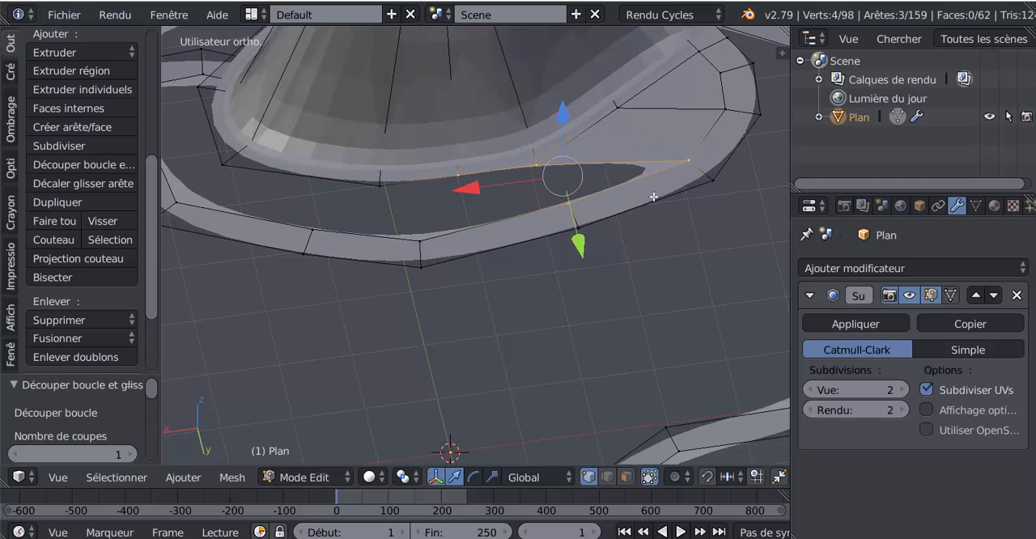
key("f")
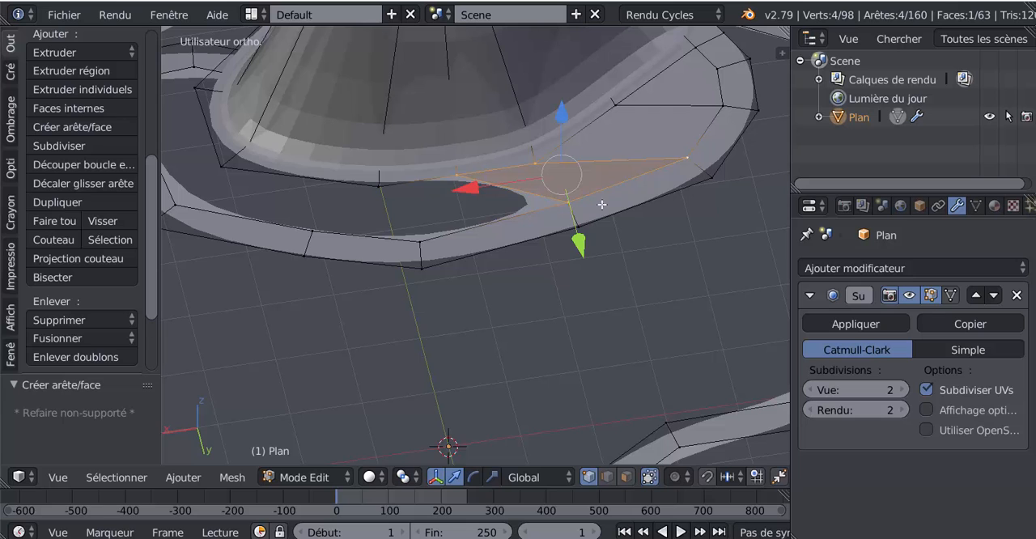
right_click(569, 204)
right_click(431, 232, "shift")
right_click(389, 191, "shift")
right_click(463, 187, "shift")
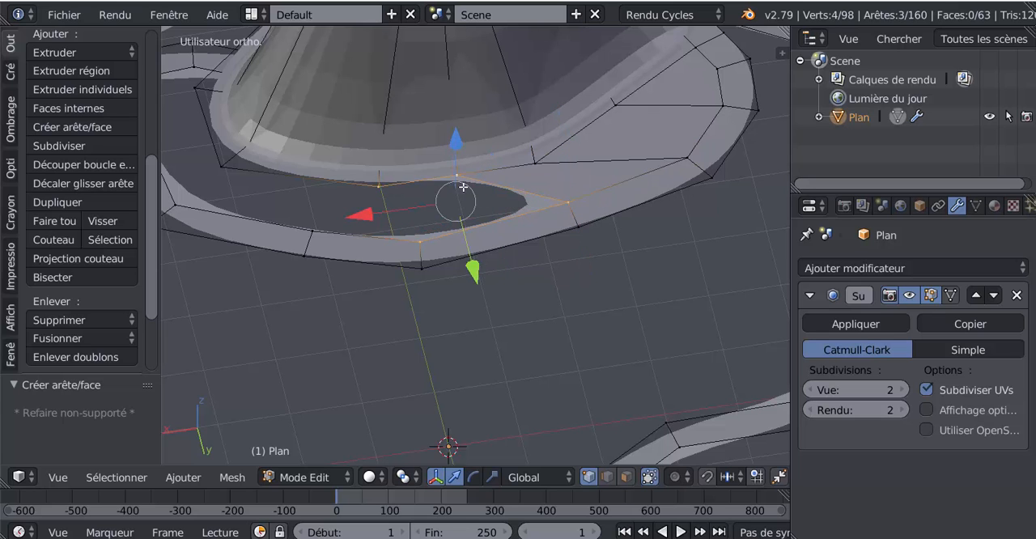
key("f")
Add another centred loop cut through the mountain wall, on the rim segment just past the last filled face
middle_click_drag(446, 209, 580, 216)
right_click(582, 209)
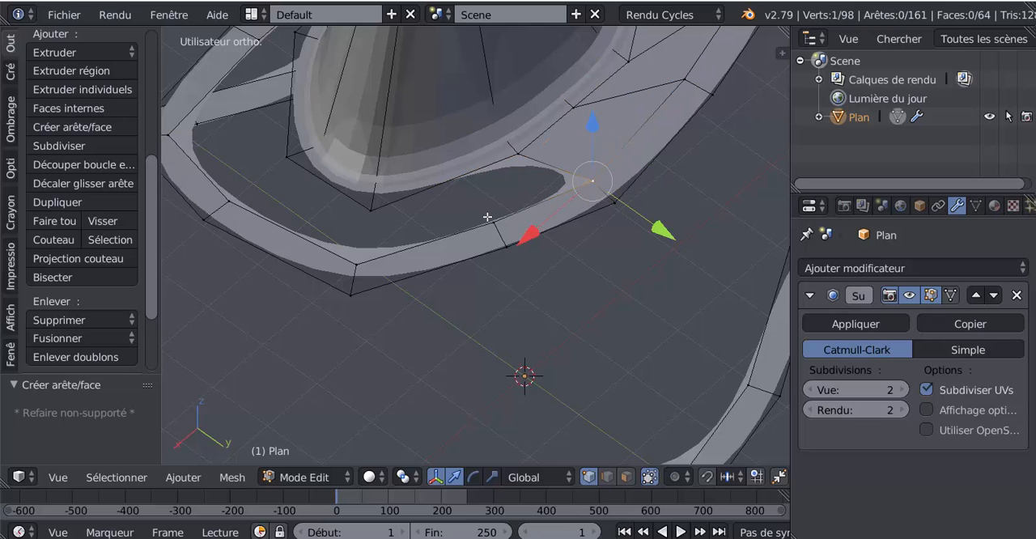
key("ctrl+r")
left_click(450, 180)
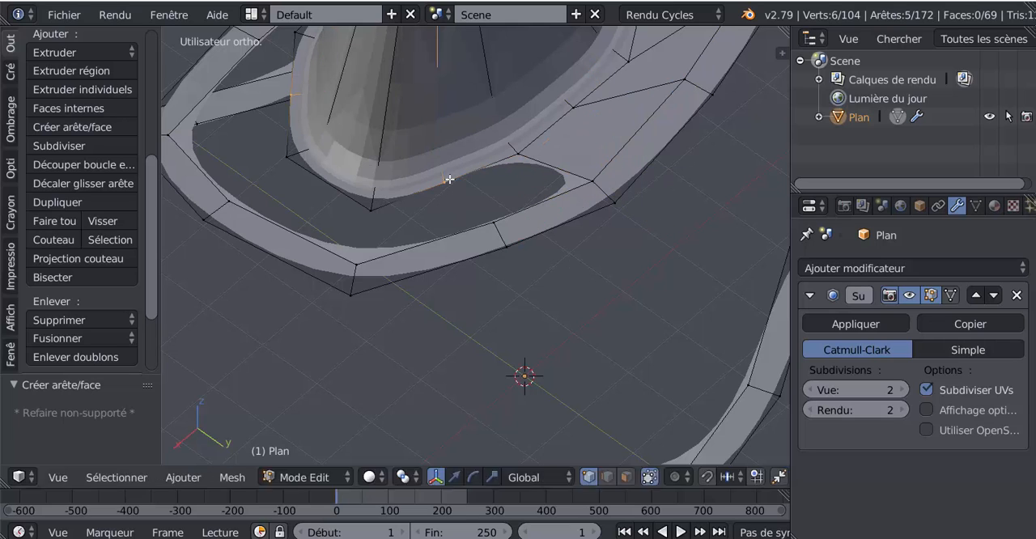
left_click(450, 180)
right_click(450, 180)
Fill the gap on both sides of the new cut's rim vertex with two four-vertex faces reaching the inner path border
right_click(495, 226, "shift")
right_click(586, 176, "shift")
right_click(536, 155, "shift")
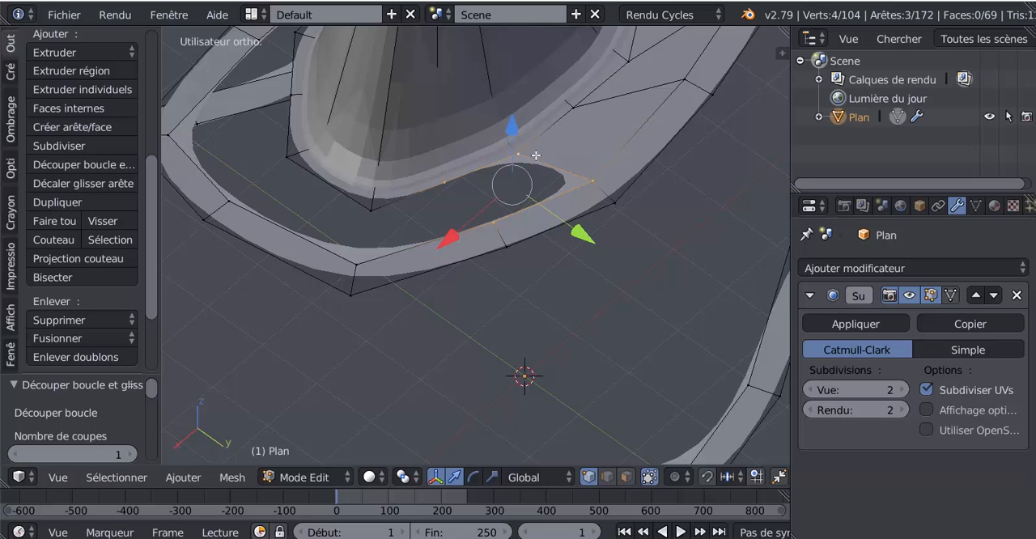
key("f")
middle_click_drag(537, 154, 489, 261)
scroll(488, 261, "up", 1)
right_click(402, 242)
right_click(420, 291, "shift")
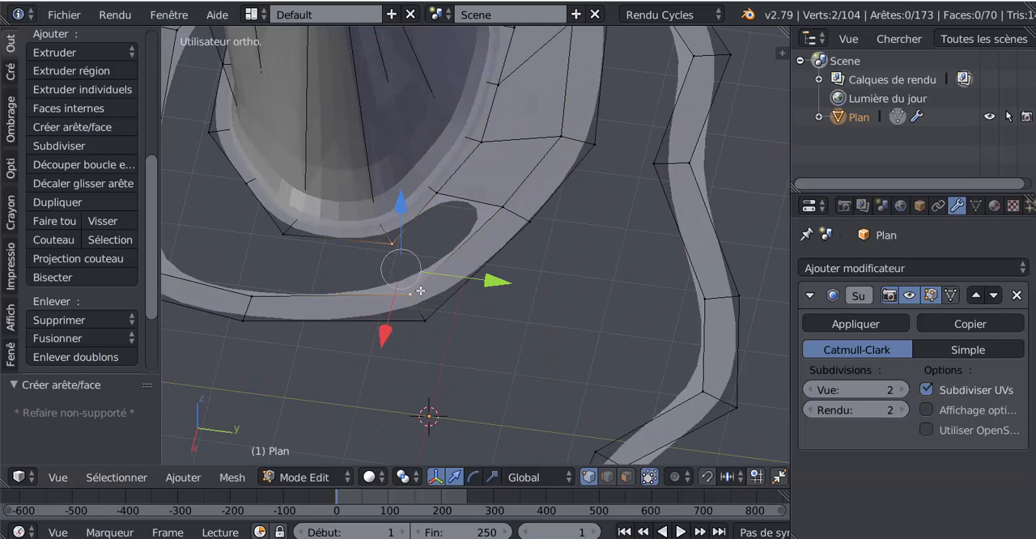
right_click(497, 209, "shift")
right_click(442, 195, "shift")
key("f")
scroll(481, 206, "down", 3)
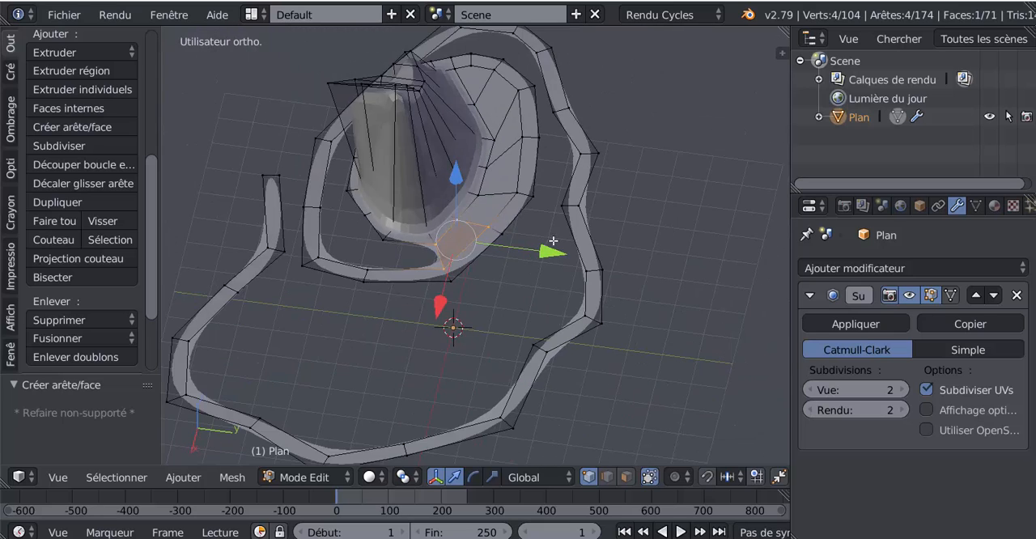
In face select mode, circle-select the mountain and its surrounding filled faces through the wireframe from the top view
middle_click_drag(481, 206, 569, 267)
scroll(567, 186, "up", 3)
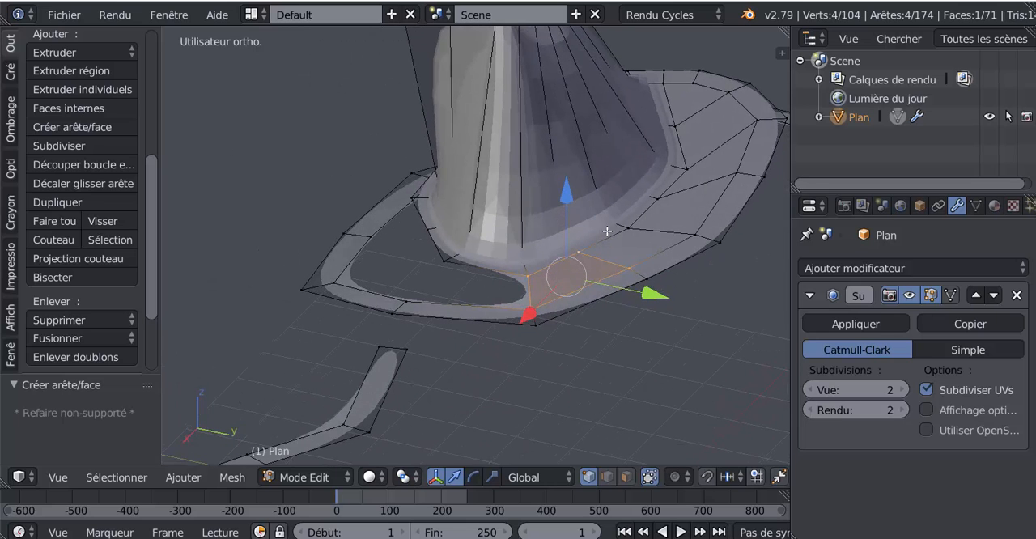
left_click(628, 477)
middle_click_drag(606, 293, 607, 378)
key("KP_7")
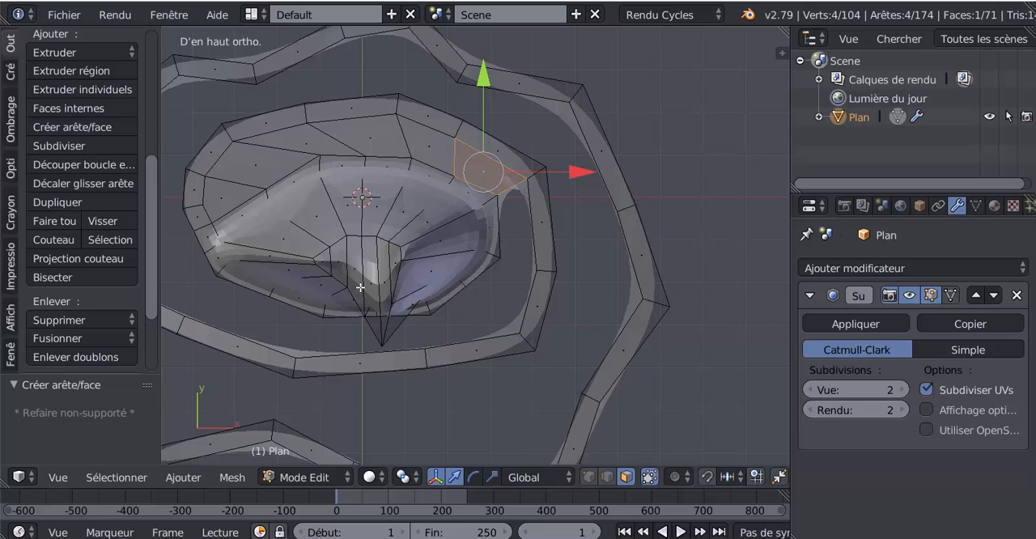
key("a")
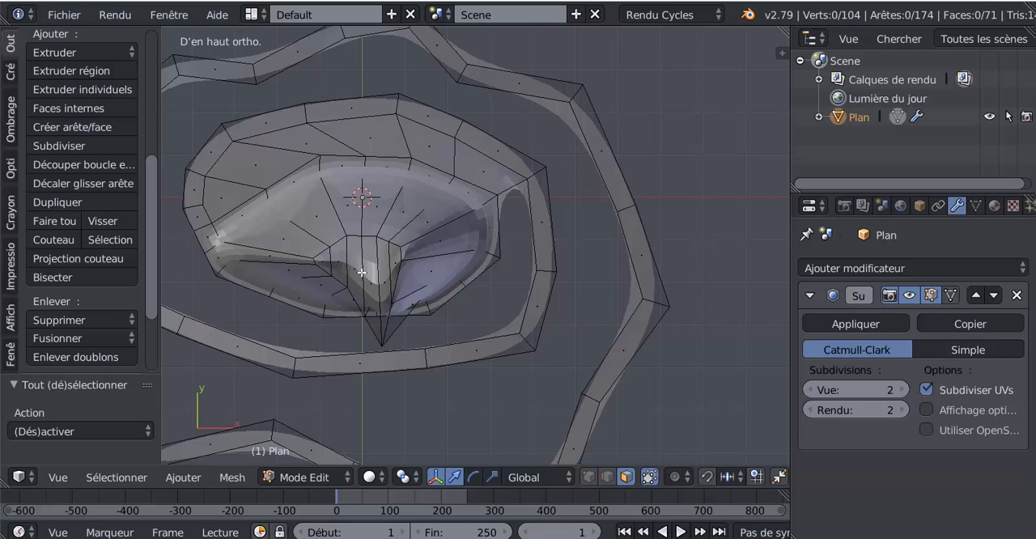
key("z")
key("c")
mouse_move(331, 197)
left_mouse_down()
mouse_move(440, 199)
mouse_move(466, 231)
mouse_move(439, 240)
mouse_move(430, 271)
mouse_move(397, 281)
mouse_move(279, 271)
mouse_move(233, 231)
mouse_move(217, 185)
mouse_move(241, 168)
mouse_move(278, 180)
mouse_move(283, 153)
mouse_move(251, 155)
mouse_move(319, 144)
mouse_move(428, 144)
mouse_move(481, 162)
mouse_move(350, 109)
mouse_move(291, 224)
mouse_move(343, 208)
mouse_move(417, 238)
mouse_move(412, 268)
left_mouse_up()
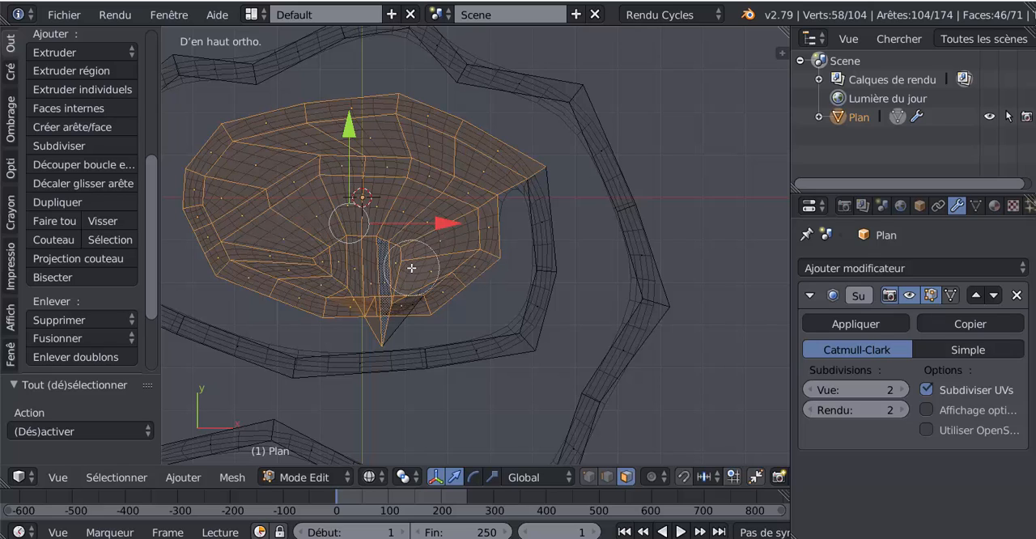
key("Escape")
Remove the path strip and the new filler faces from the selection, keeping only the mountain and its base band
mouse_move(463, 287)
middle_mouse_down()
mouse_move(407, 293)
mouse_move(365, 205)
mouse_move(395, 189)
mouse_move(562, 164)
mouse_move(533, 156)
mouse_move(472, 162)
middle_mouse_up()
key("c")
left_click(351, 165)
key("Escape")
middle_click_drag(600, 197, 489, 213)
mouse_move(568, 234)
middle_mouse_down()
mouse_move(565, 268)
mouse_move(586, 268)
mouse_move(615, 161)
mouse_move(601, 120)
mouse_move(580, 108)
mouse_move(607, 163)
mouse_move(599, 235)
mouse_move(542, 286)
mouse_move(440, 310)
middle_mouse_up()
key("c")
right_click(566, 294)
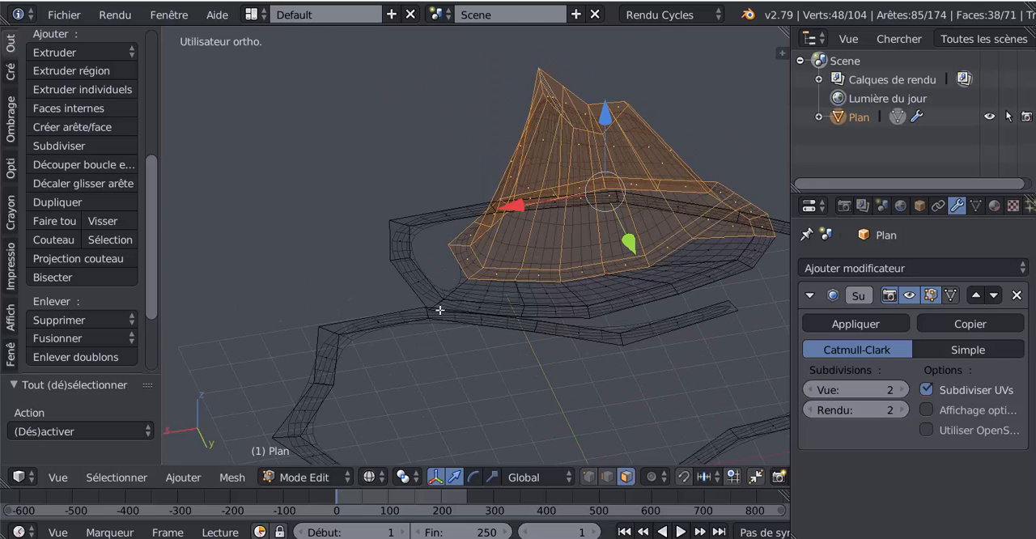
middle_click_drag(543, 323, 439, 341, "shift")
key("c")
middle_click_drag(664, 252, 654, 254)
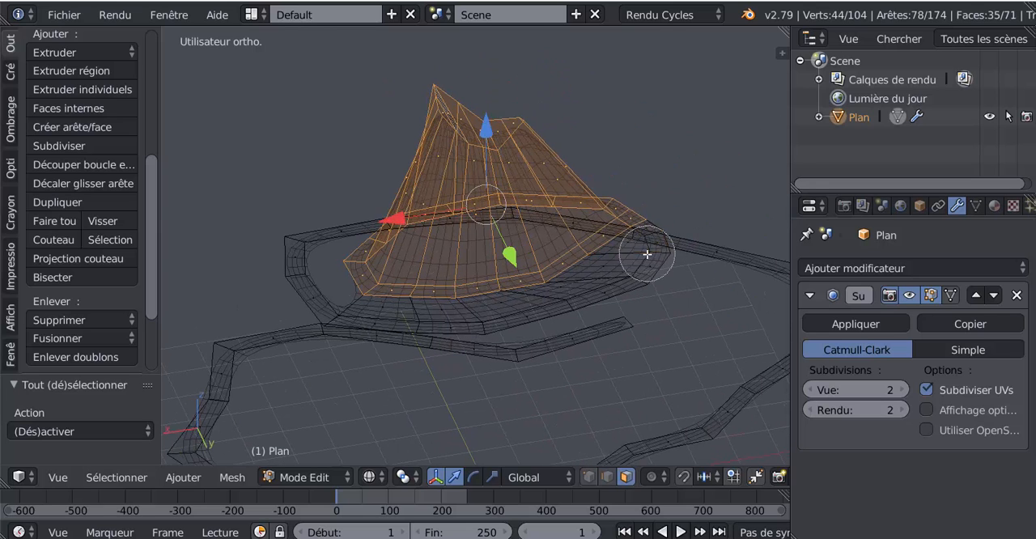
right_click(672, 252)
Return to solid shading and raise the selected mountain along global Z so the filler faces become slopes
left_click(373, 477)
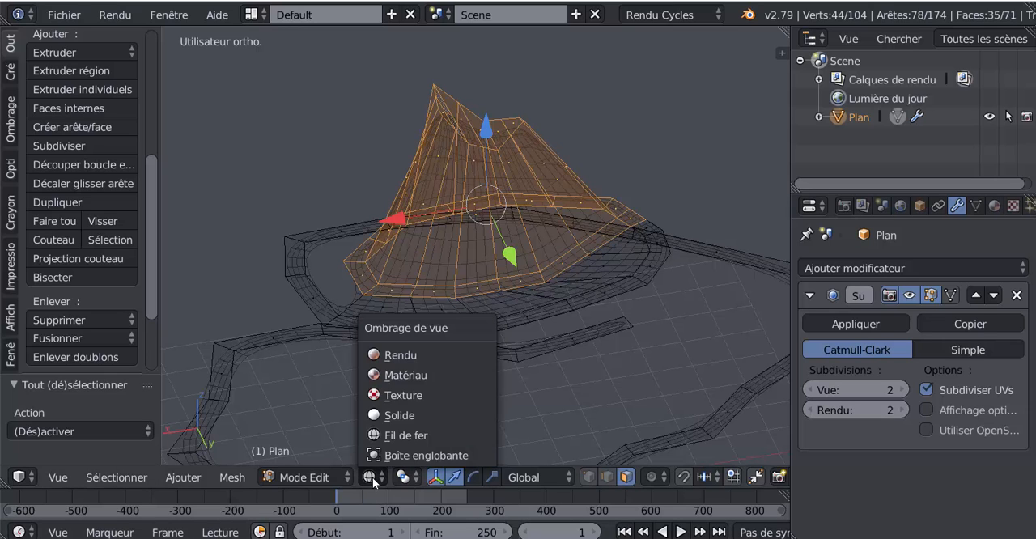
left_click(377, 415)
middle_click_drag(450, 380, 463, 276)
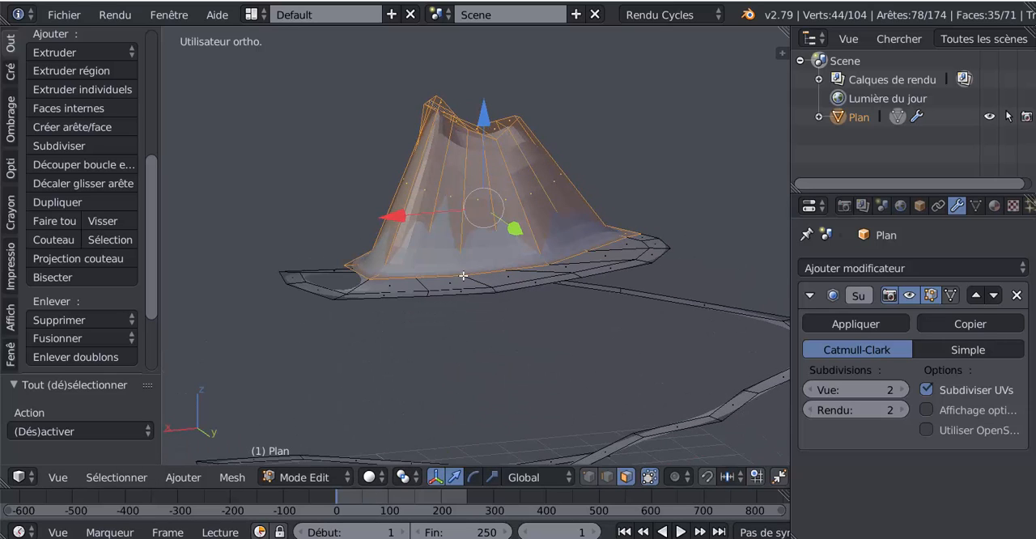
left_click_drag(483, 119, 489, 80)
left_click_drag(490, 79, 490, 79)
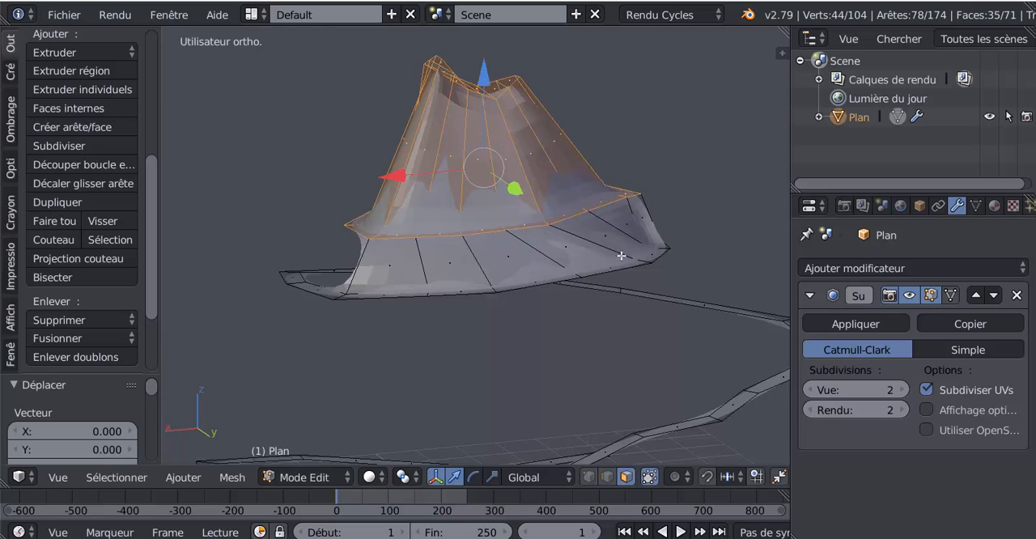
In edge select mode, lower two neighbouring rim edges at the end of the new slope along global Z
middle_click_drag(622, 256, 615, 312)
key("Tab")
scroll(570, 325, "up", 2)
key("Tab")
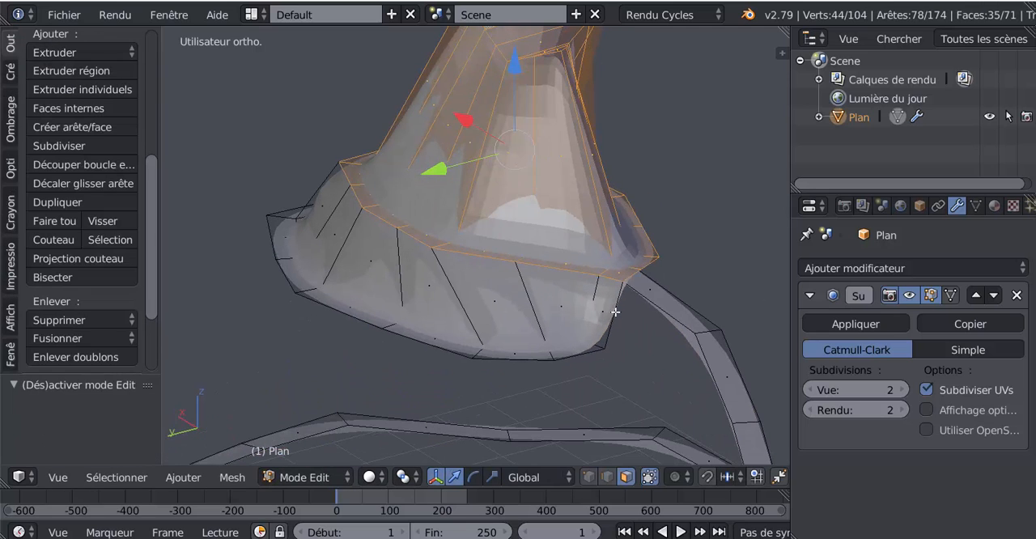
left_click(608, 477)
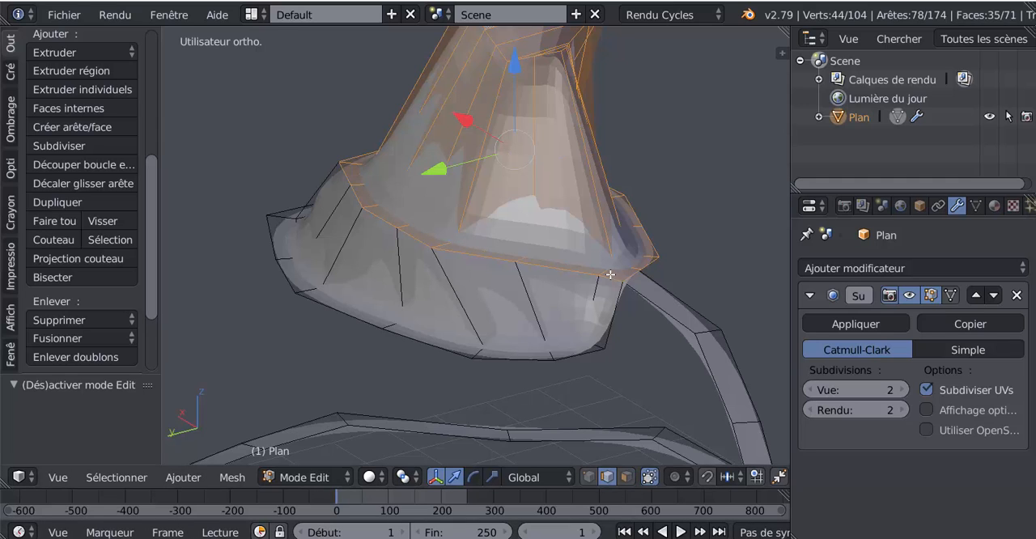
right_click(609, 282)
right_click(610, 280)
left_click_drag(615, 209, 617, 232)
right_click(631, 266)
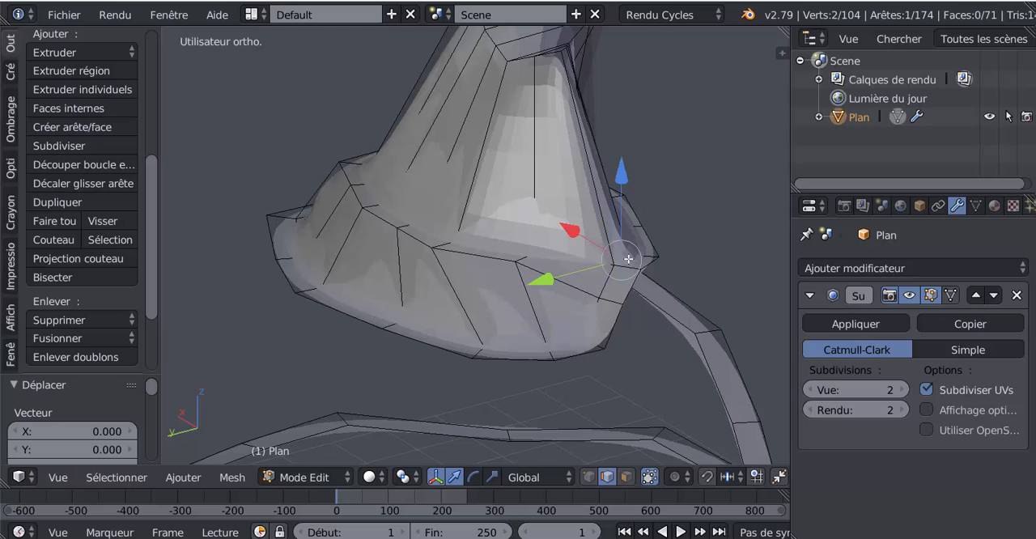
right_click(630, 265)
left_click_drag(628, 192, 630, 201)
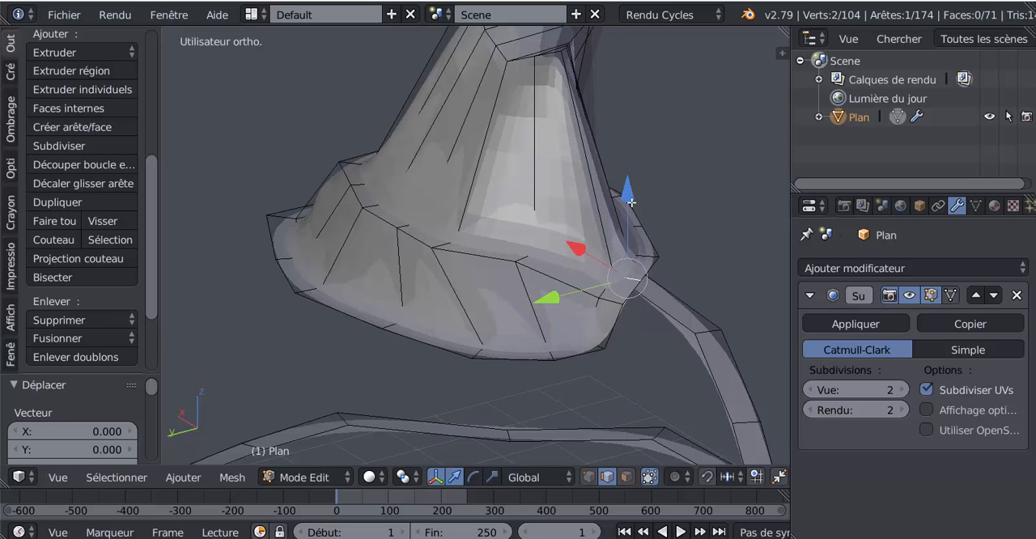
Fill a face between the mountain rim edge next to the new slope and the facing inner path edge
key("Tab")
middle_click_drag(633, 353, 712, 364)
key("Tab")
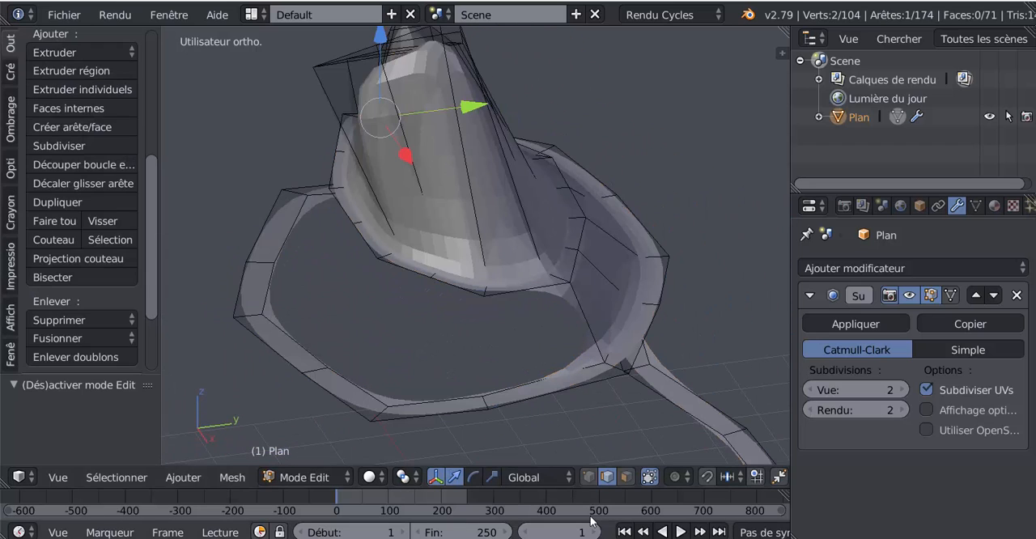
left_click(534, 297)
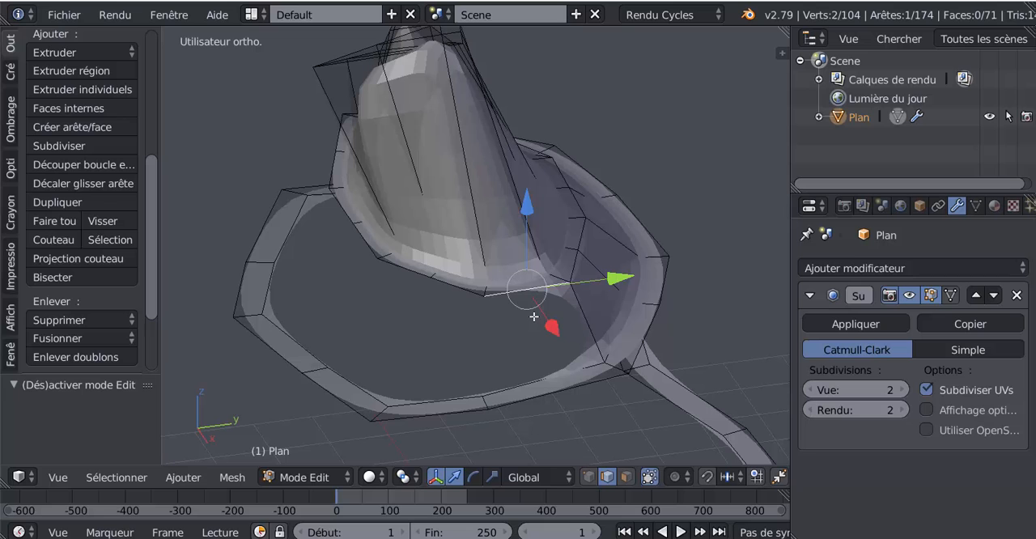
left_click(544, 374, "shift")
key("f")
Continue the slope with two more faces, each joining the next mountain rim edge to its facing inner path edge
middle_click_drag(505, 371, 595, 375)
left_click(571, 310)
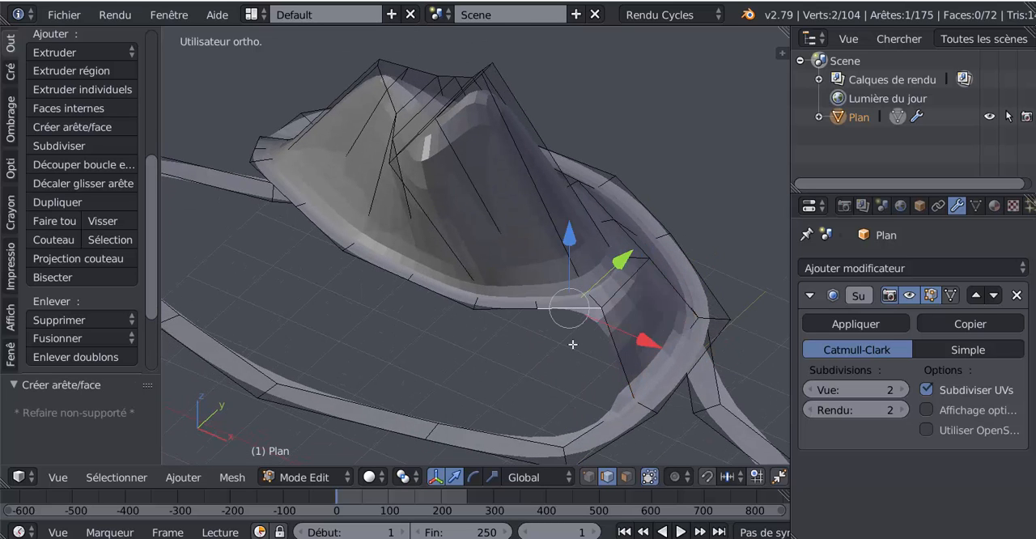
left_click(598, 429, "shift")
key("f")
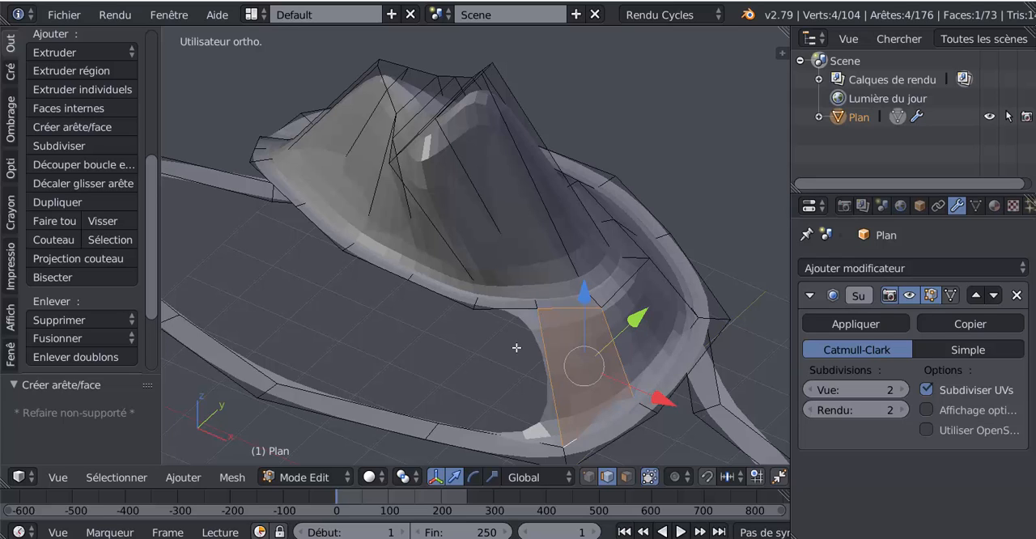
left_click(514, 315)
left_click(488, 435, "shift")
key("f")
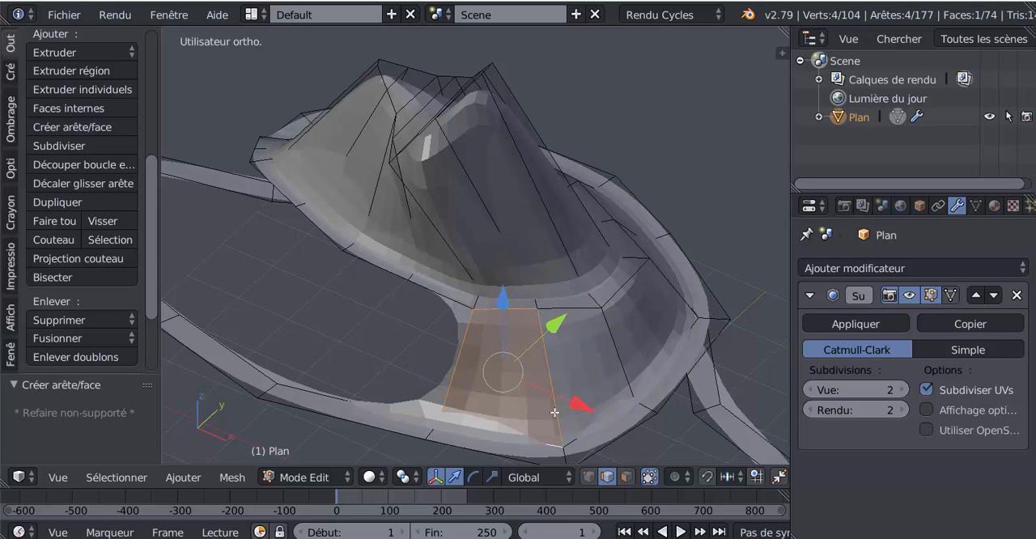
Set the Subdivision Surface modifier's view level to 0 to work on the base mesh
middle_click_drag(555, 413, 552, 398)
left_click(502, 310)
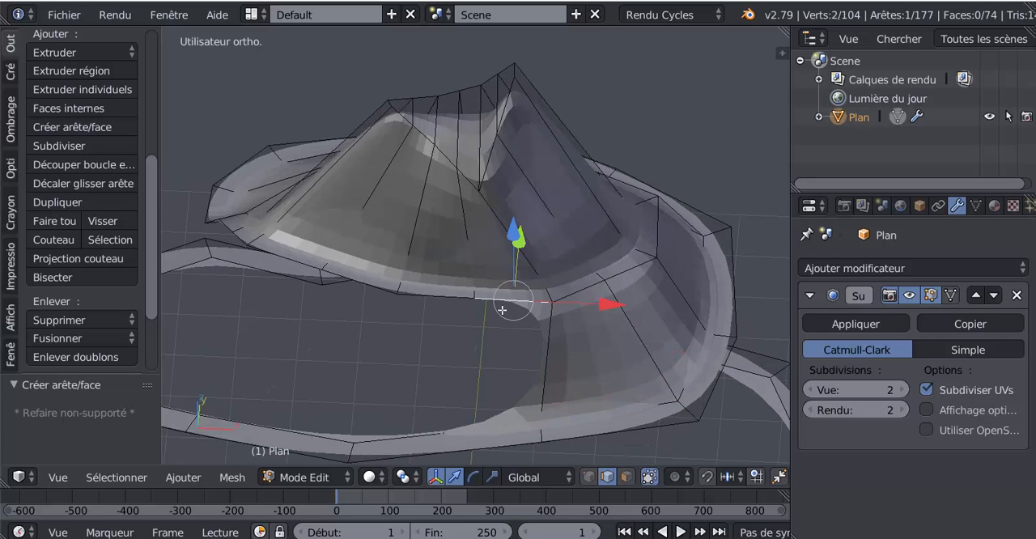
left_click(812, 391)
left_click(812, 391)
Add one centred loop cut to the path segment directly after the end of the filled slope
middle_click_drag(519, 447, 551, 391, "shift")
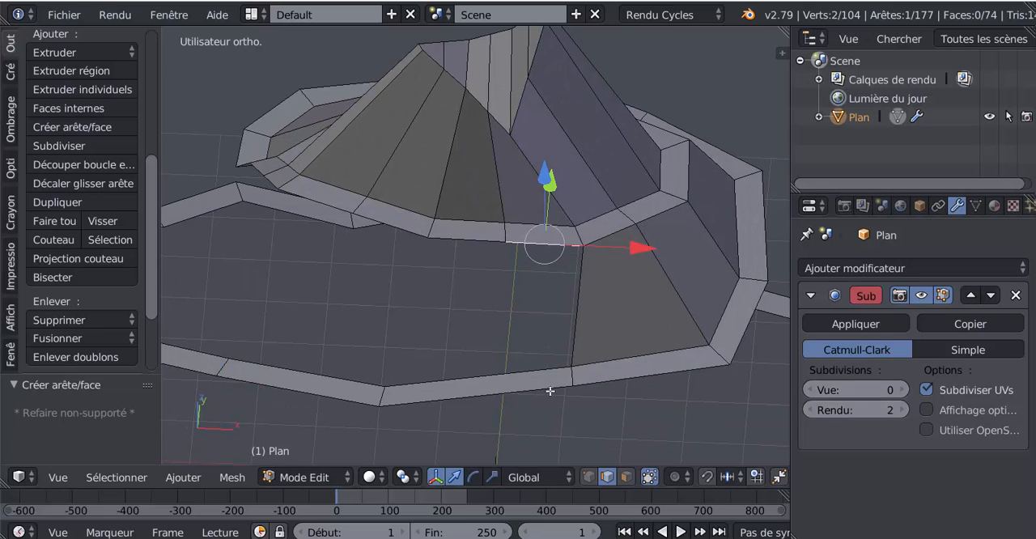
key("ctrl+r")
left_click(503, 390)
right_click(503, 391)
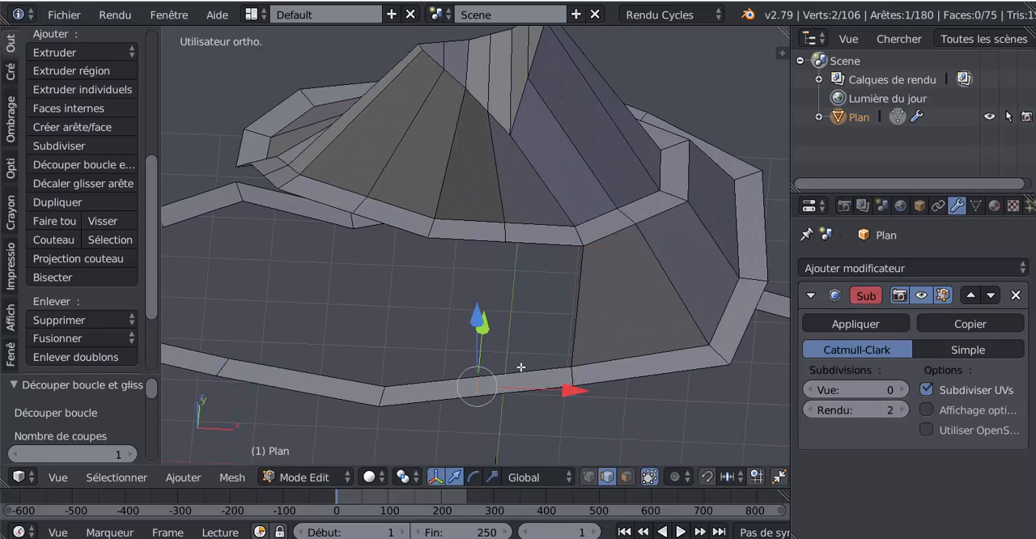
Fill two faces joining the next two mountain rim edges to both halves of the newly cut path segment
right_click(552, 243)
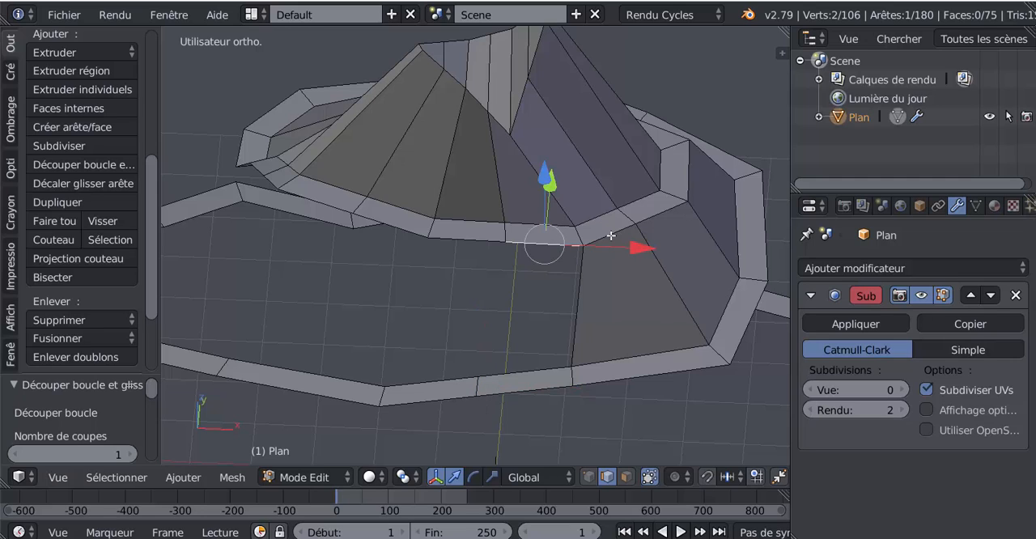
right_click(534, 373, "shift")
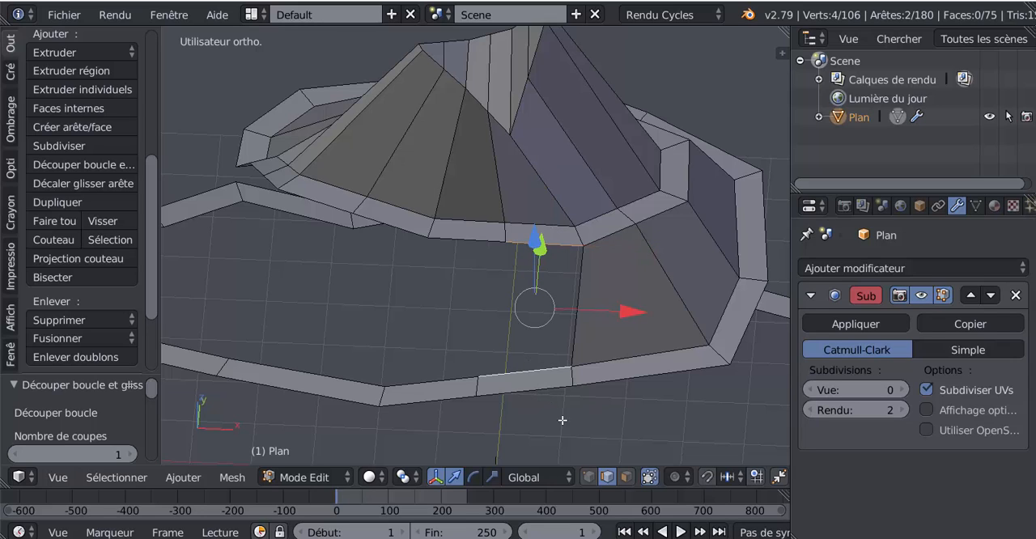
key("f")
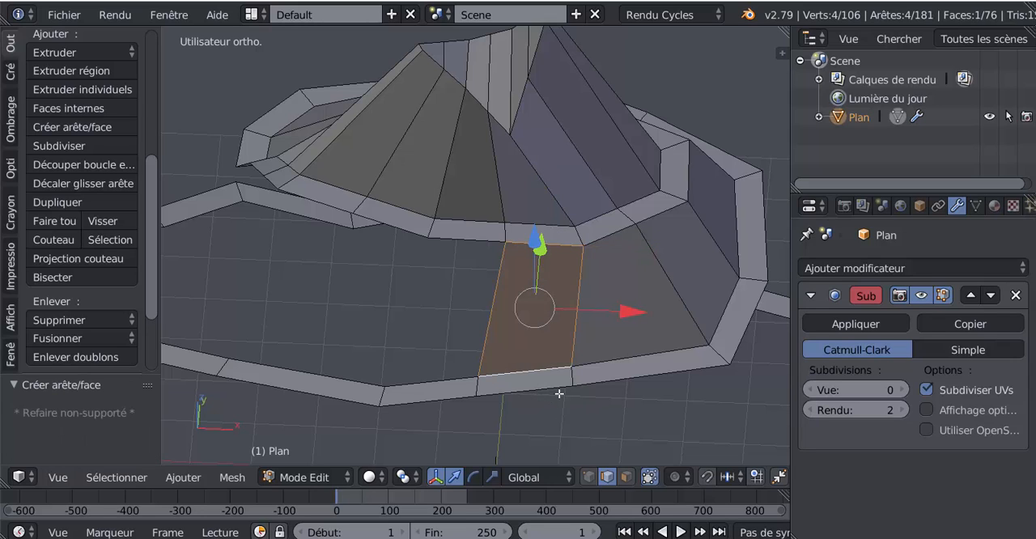
right_click(451, 239)
right_click(443, 366, "shift")
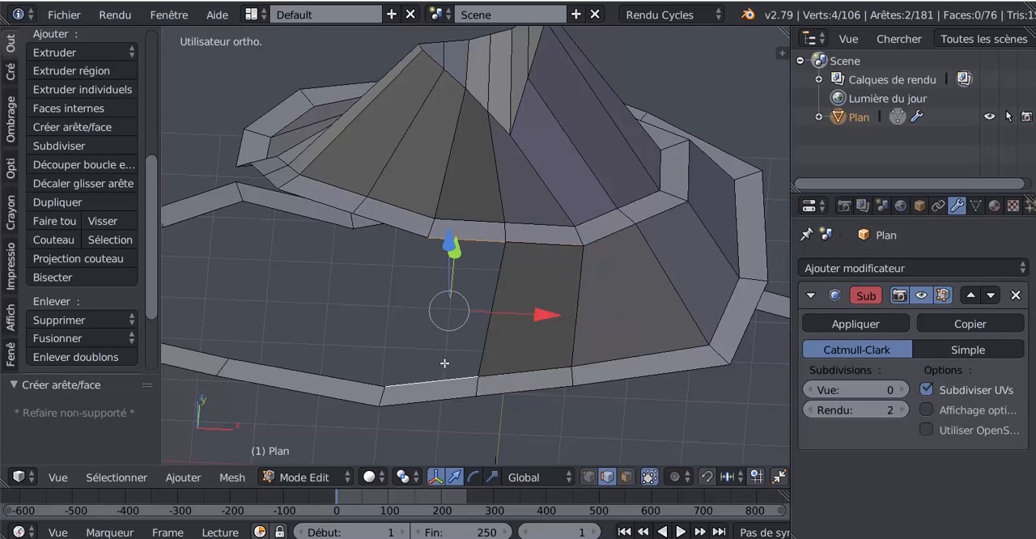
key("f")
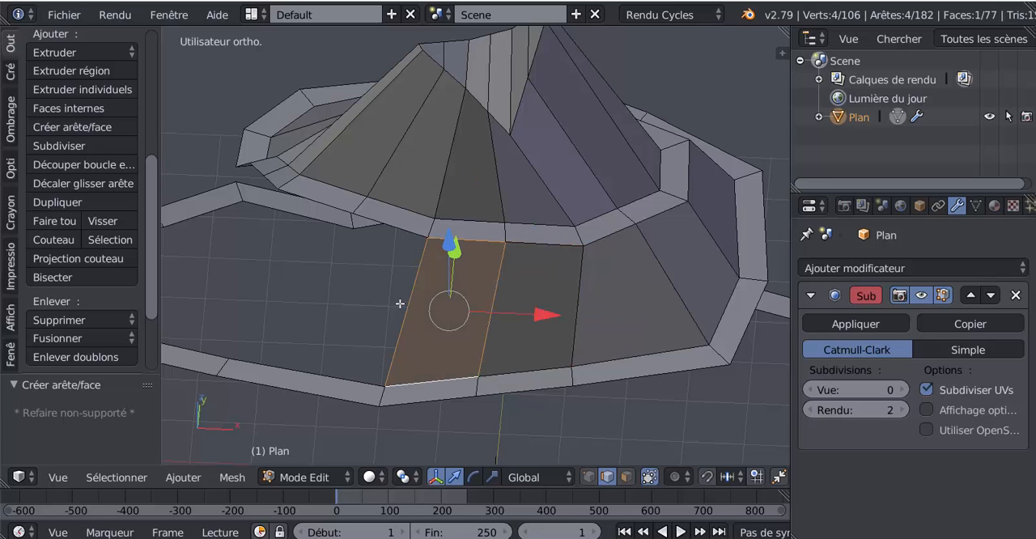
Cut the following long path segment in half with one loop cut
middle_click_drag(400, 304, 367, 446)
key("ctrl+r")
left_click(366, 421)
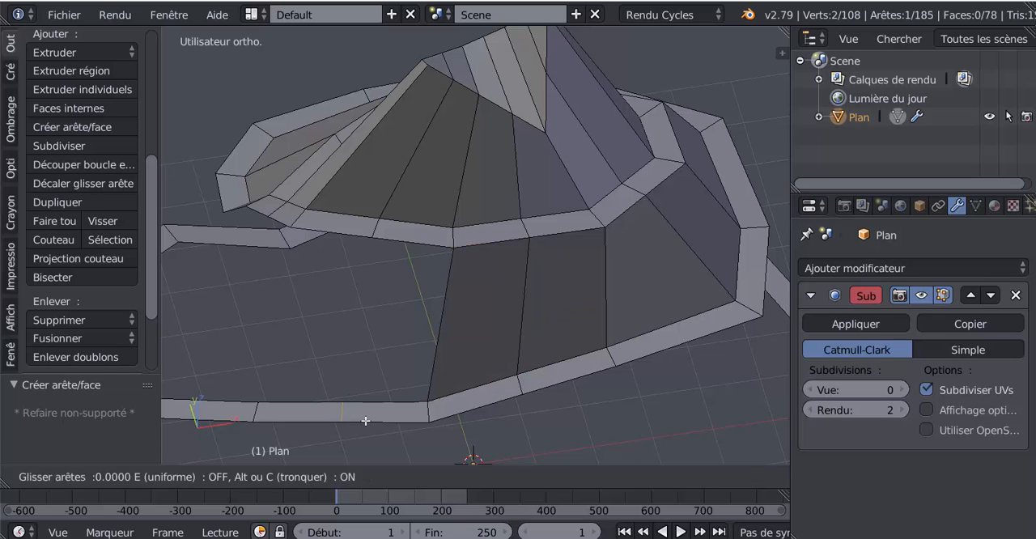
left_click(366, 421)
Extend the slope with two faces between the following rim edges and the two halves of that path segment
right_click(399, 248)
right_click(381, 390, "shift")
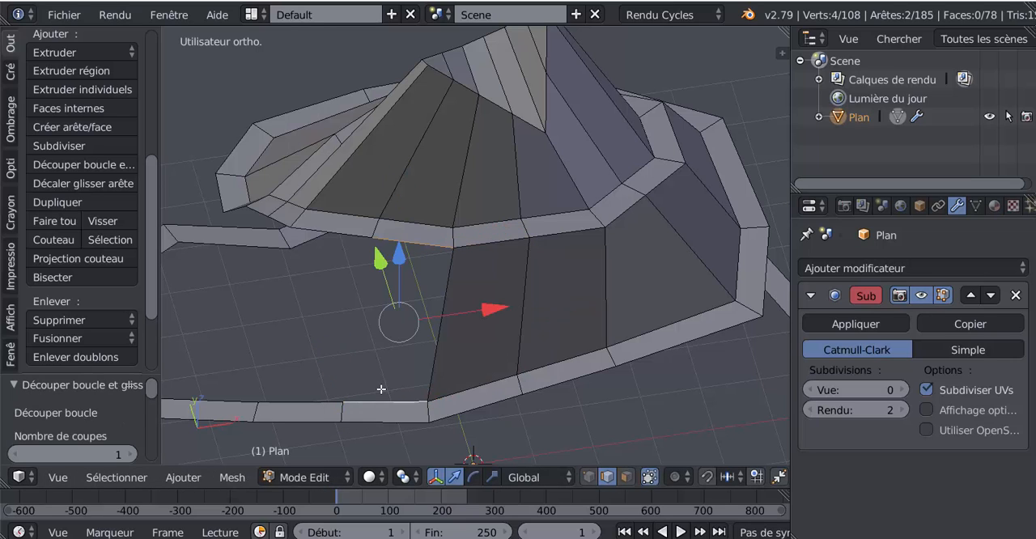
key("f")
right_click(333, 261)
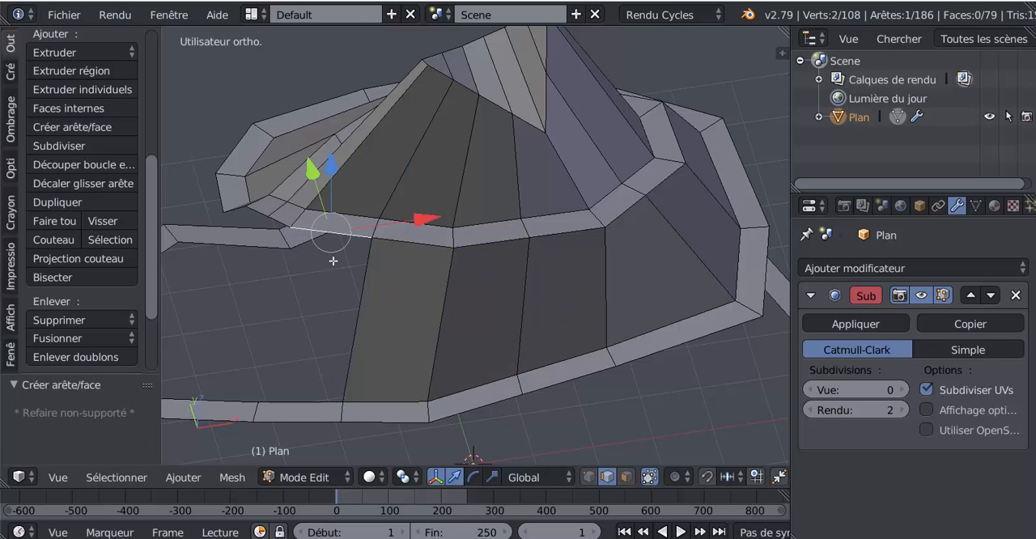
right_click(309, 387, "shift")
key("f")
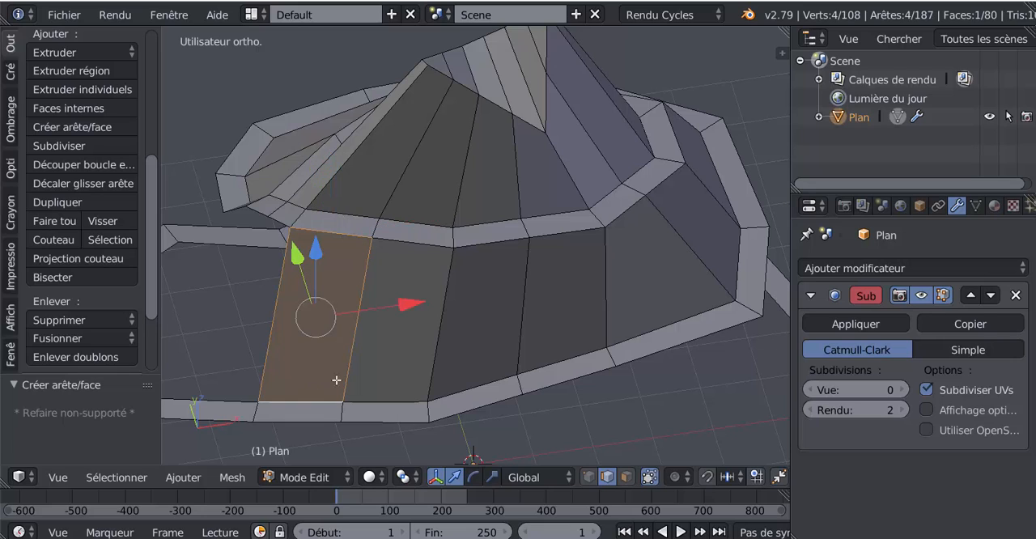
Divide the long path segment beyond the slope with three evenly spaced loop cuts
middle_click_drag(337, 379, 463, 341)
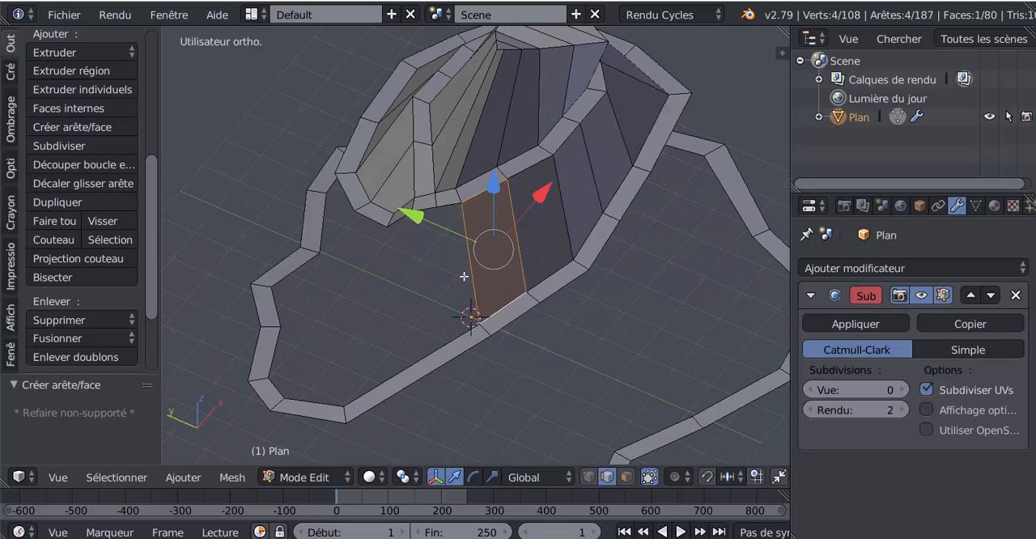
middle_click_drag(491, 286, 534, 294)
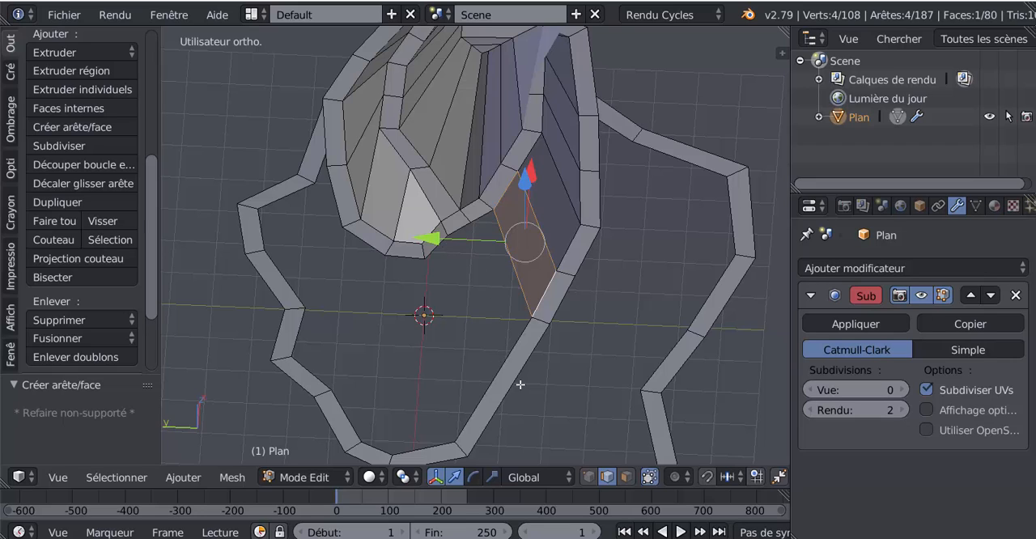
key("ctrl+r")
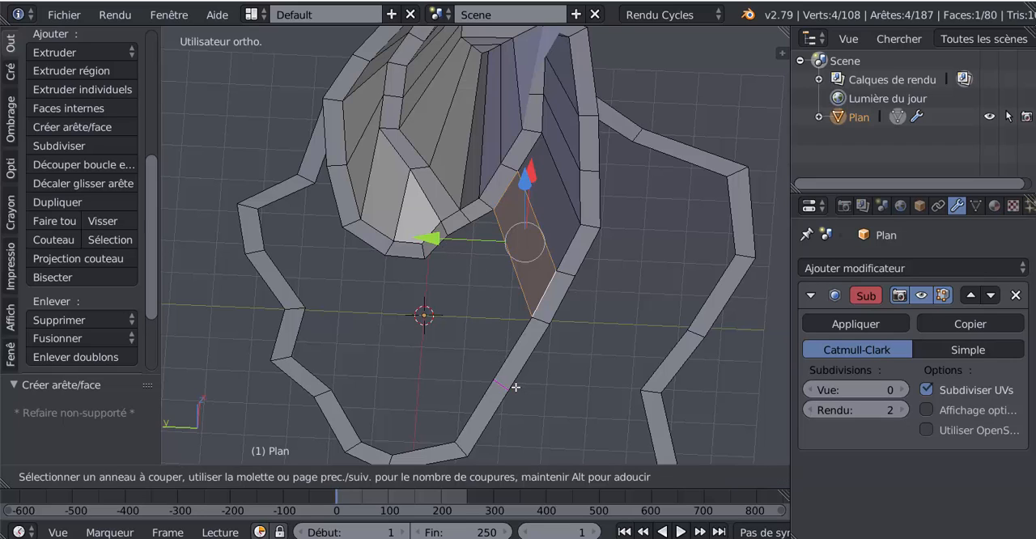
scroll(516, 387, "up", 2)
left_click(516, 387)
left_click(518, 380)
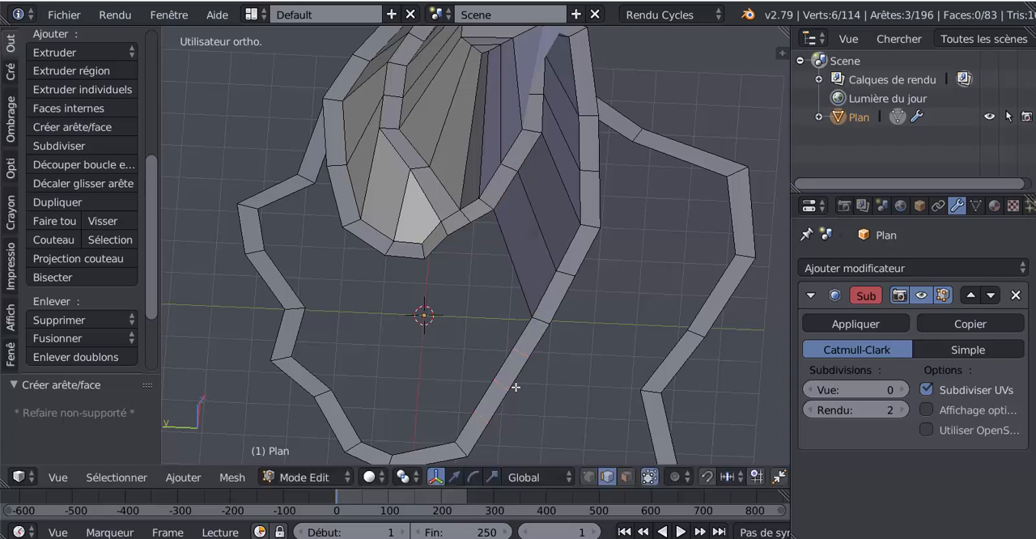
Fill three consecutive faces joining the first three edges of the divided path segment to the facing rim edges
right_click(524, 327)
right_click(479, 223, "shift")
key("f")
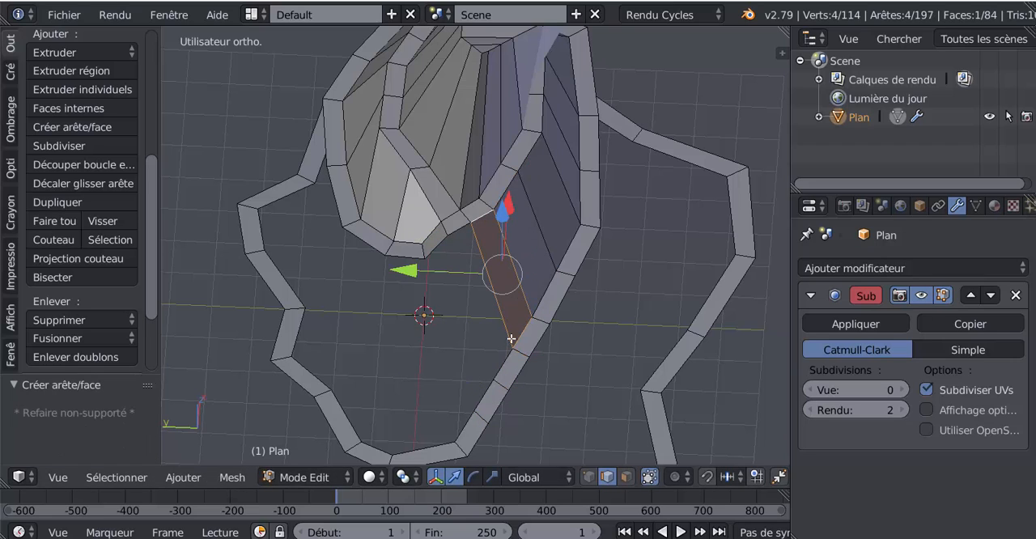
right_click(504, 352)
right_click(456, 225, "shift")
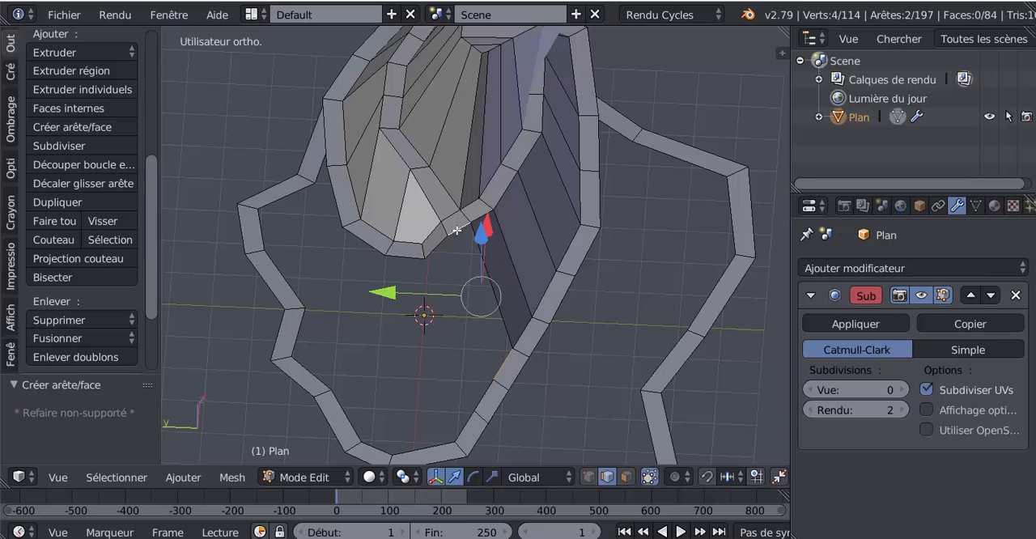
key("f")
right_click(478, 373)
right_click(443, 244, "shift")
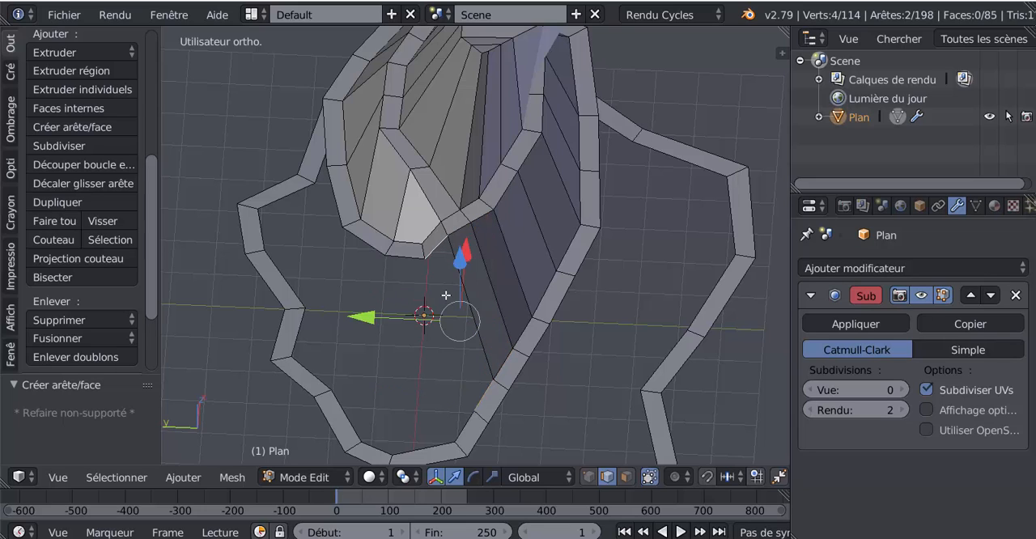
key("f")
Try to fill a face between the divided segment's last edge and the next rim edge, and undo it
right_click(459, 415)
right_click(407, 259, "shift")
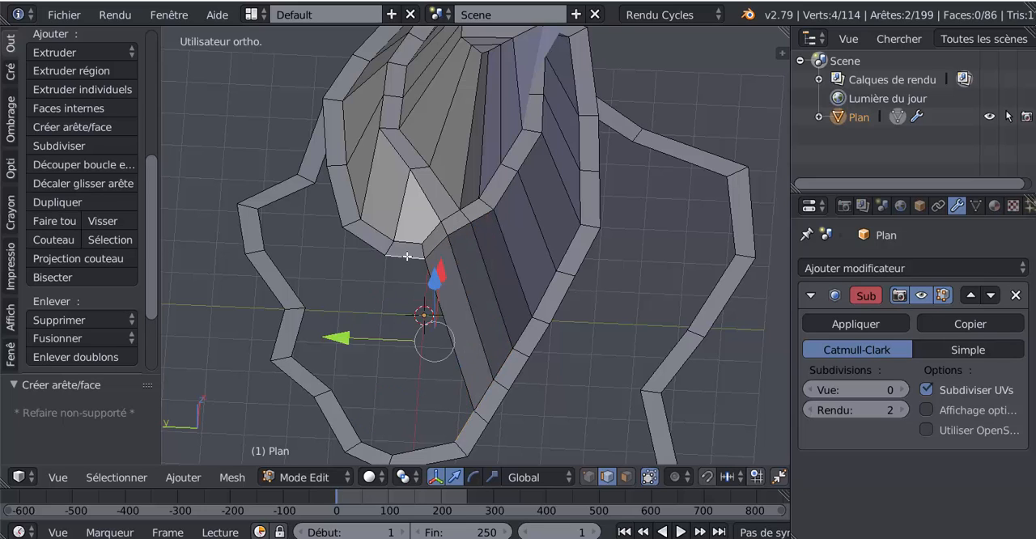
key("f")
middle_click_drag(415, 332, 485, 321)
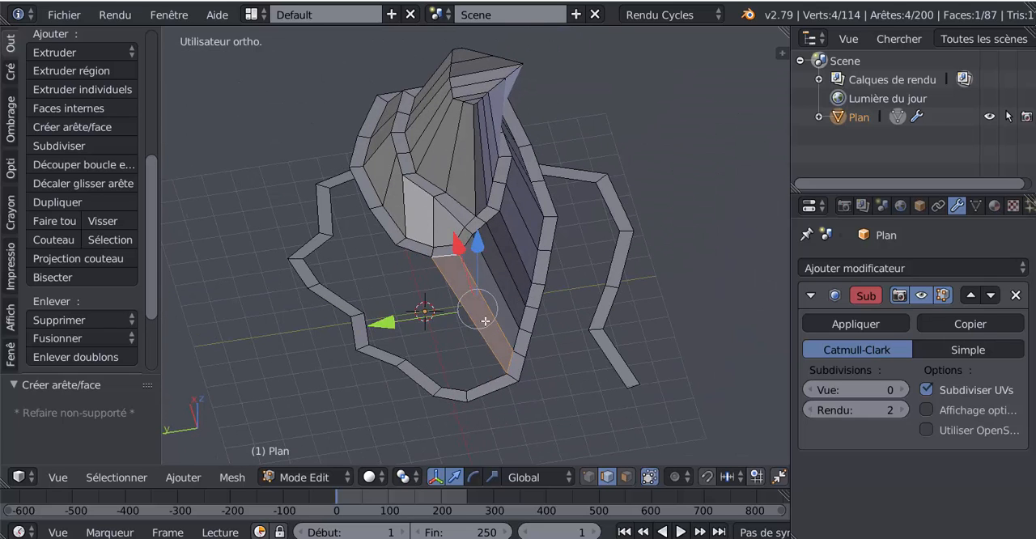
middle_click_drag(484, 357, 472, 356)
scroll(472, 356, "up", 1)
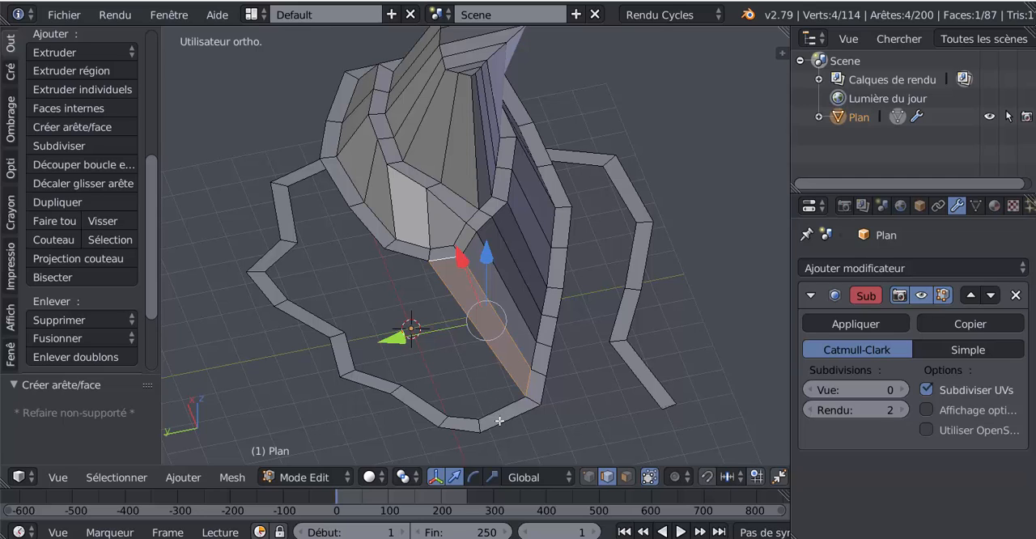
key("ctrl+z")
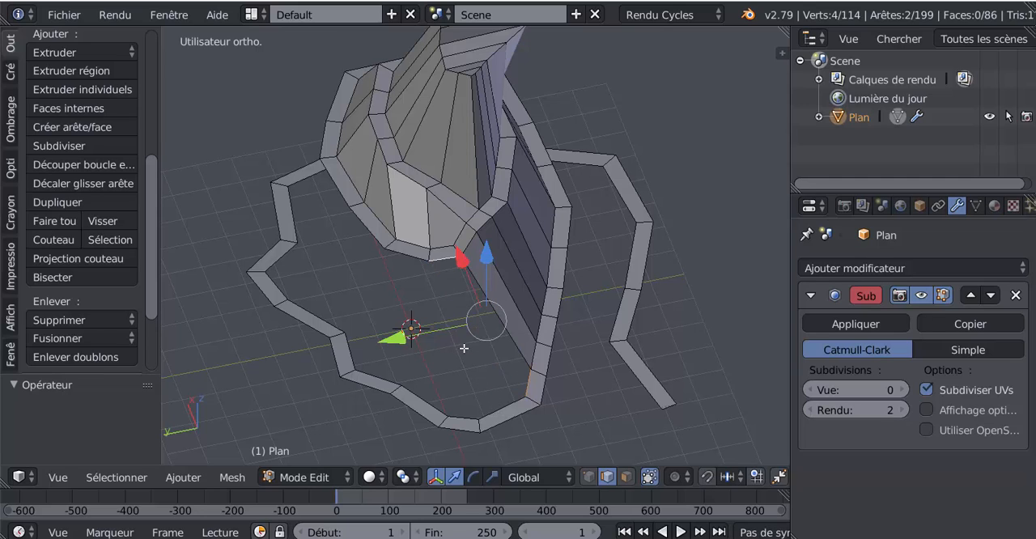
Add one centred loop cut through the rim edge at the end of the slope
key("ctrl+r")
left_click(441, 257)
right_click(441, 257)
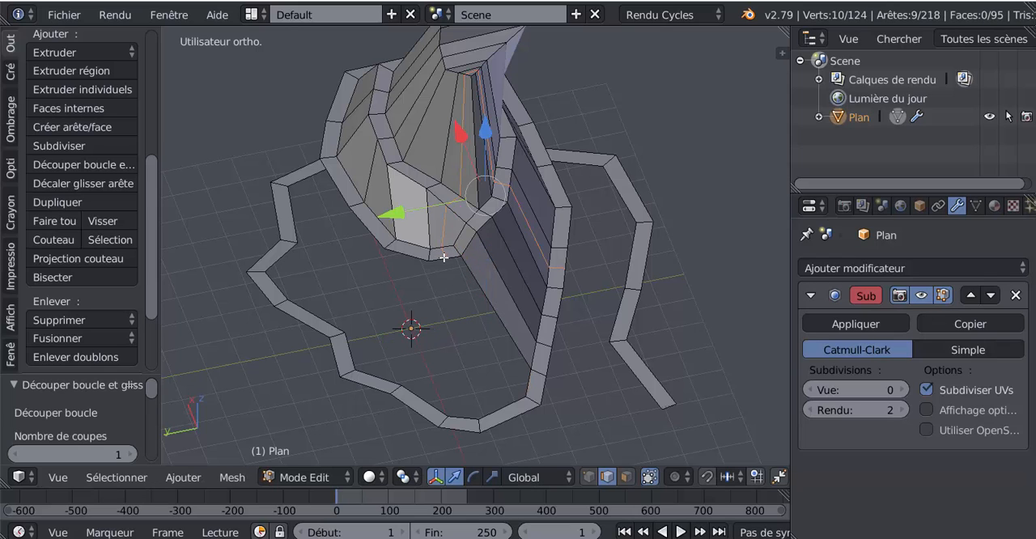
Fill three faces around the path bend, joining both halves of the cut rim edge and the next rim edge to path edges
right_click(443, 257)
left_click(509, 403, "shift")
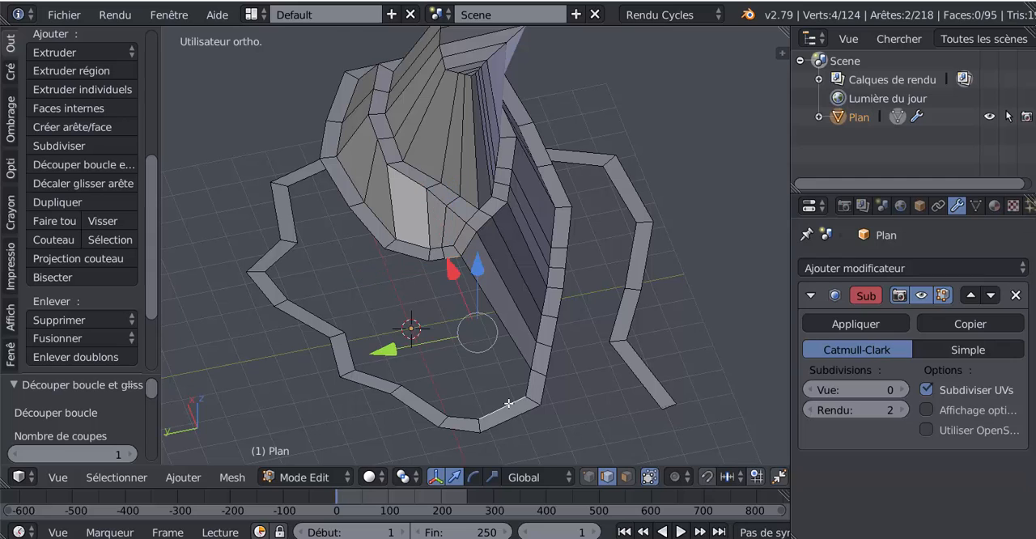
key("f")
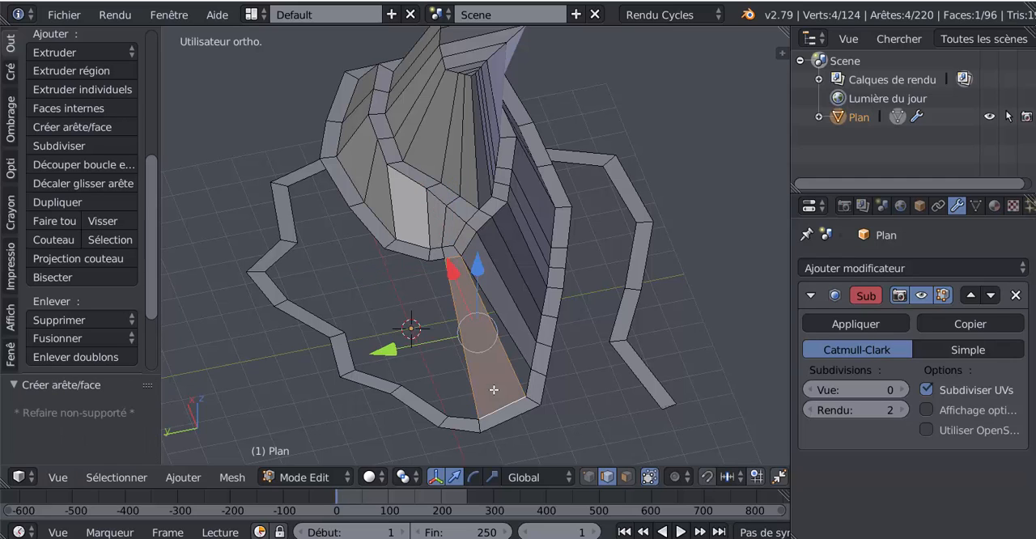
right_click(439, 262)
right_click(456, 412, "shift")
key("f")
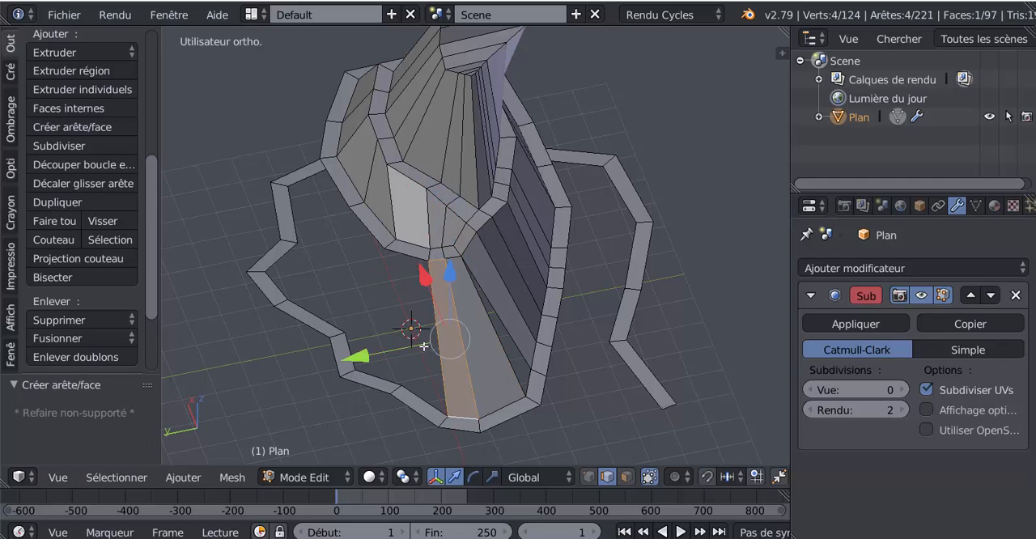
right_click(415, 264)
right_click(422, 391, "shift")
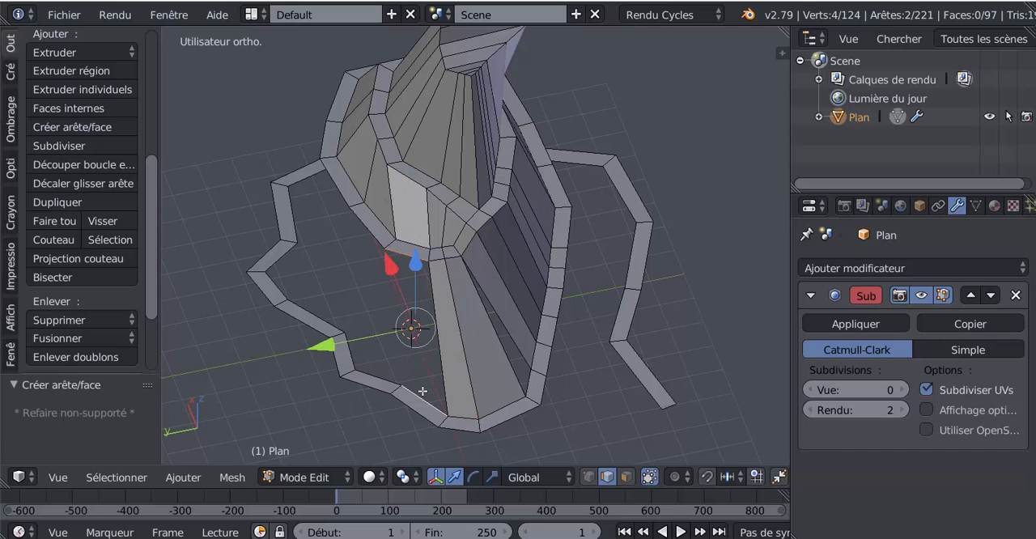
key("f")
Add a centred loop cut through the next rim edge and fill a face from its nearer half to the facing path edge
middle_click_drag(422, 391, 482, 351)
middle_click_drag(463, 309, 509, 328)
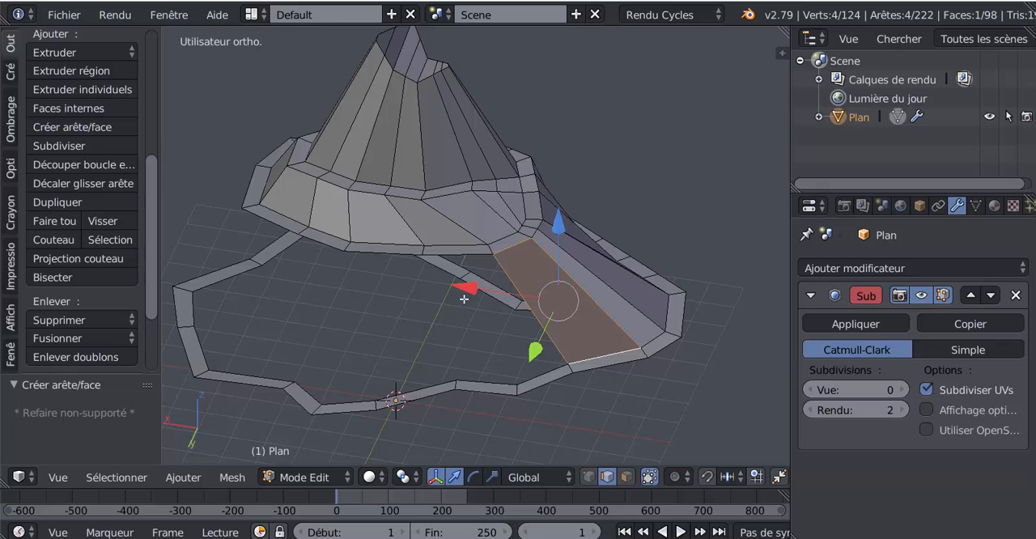
key("ctrl+r")
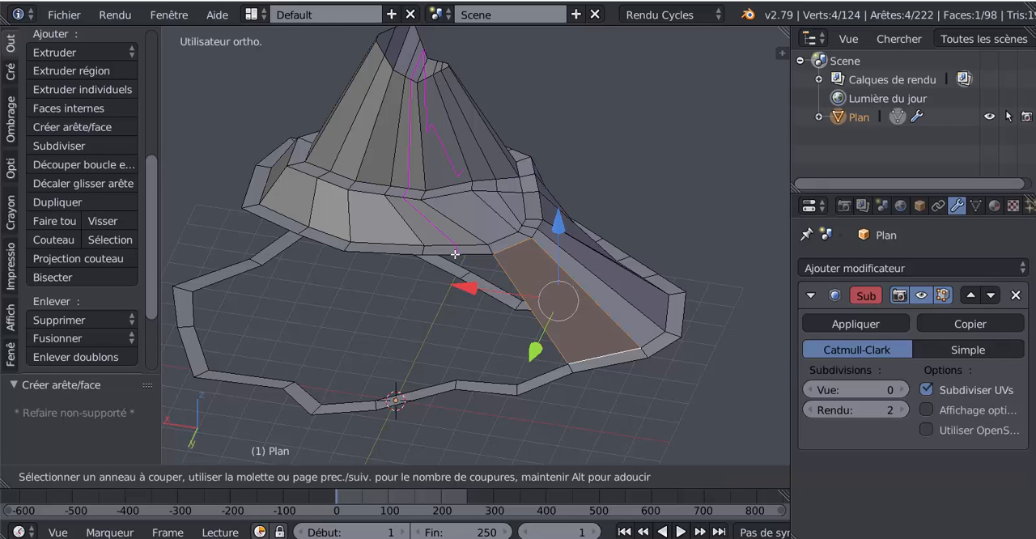
left_click(455, 254)
right_click(455, 254)
right_click(482, 257)
right_click(552, 380, "shift")
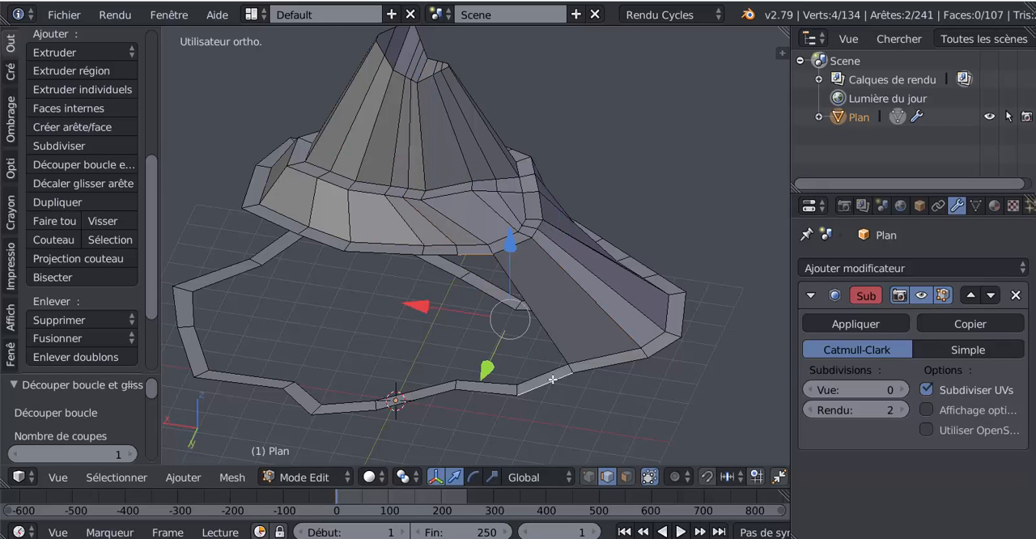
key("f")
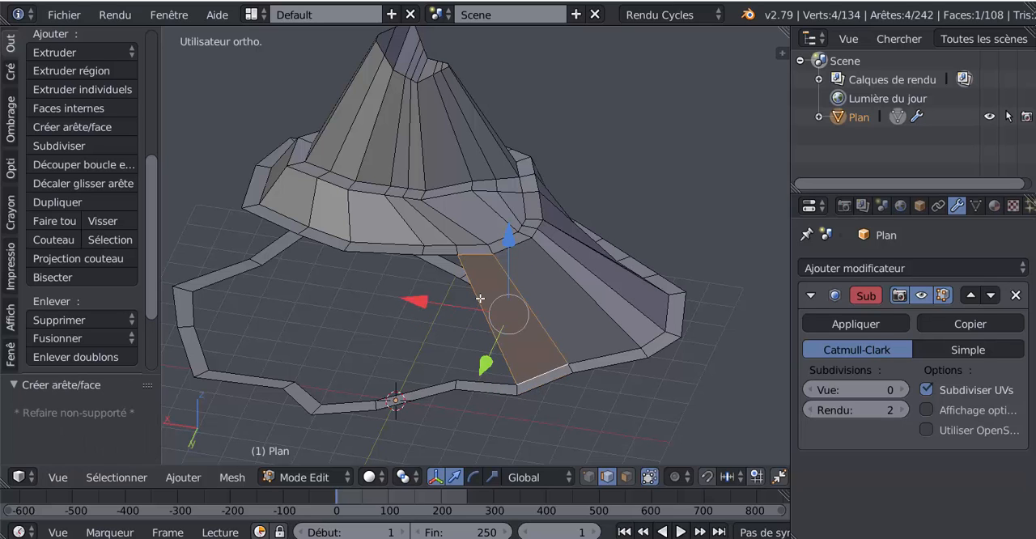
Try to continue the slope with a face from the next path edge to the edge behind the rim, and undo it
right_click(443, 283)
right_click(482, 372, "shift")
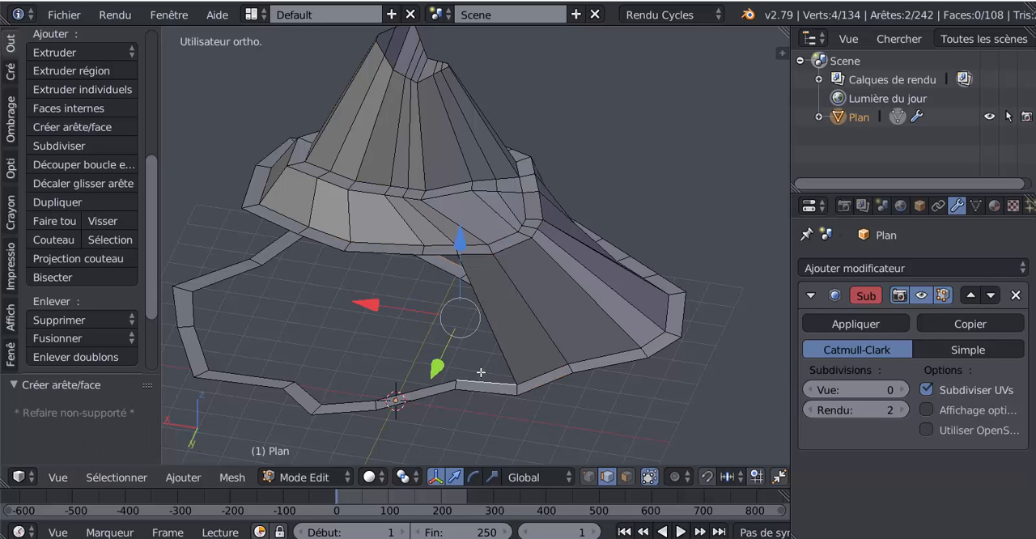
key("f")
middle_click_drag(483, 372, 515, 359)
key("ctrl+z")
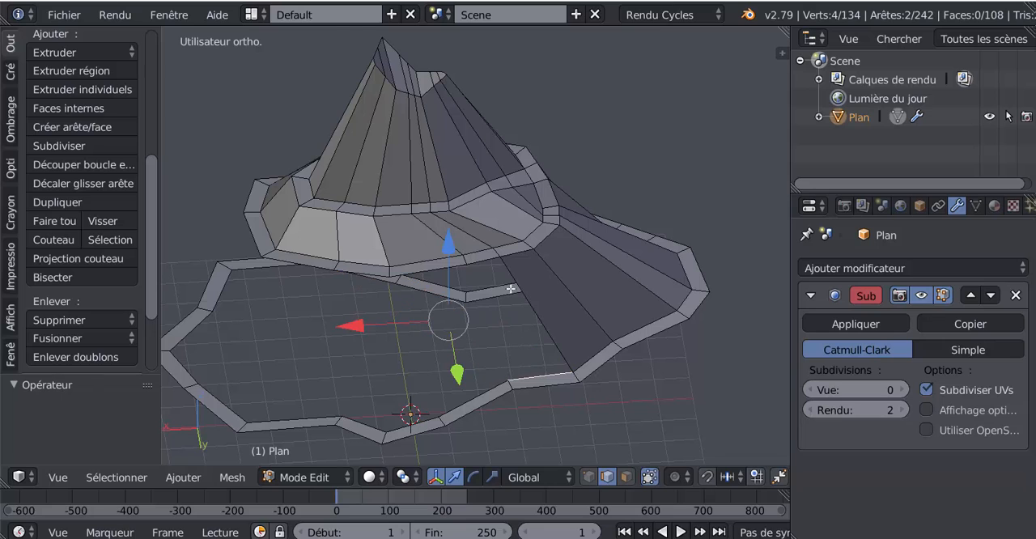
Fill three consecutive slope faces from the mountain rim edges to the facing path edges, continuing from the last filled face
right_click(489, 260)
right_click(522, 368, "shift")
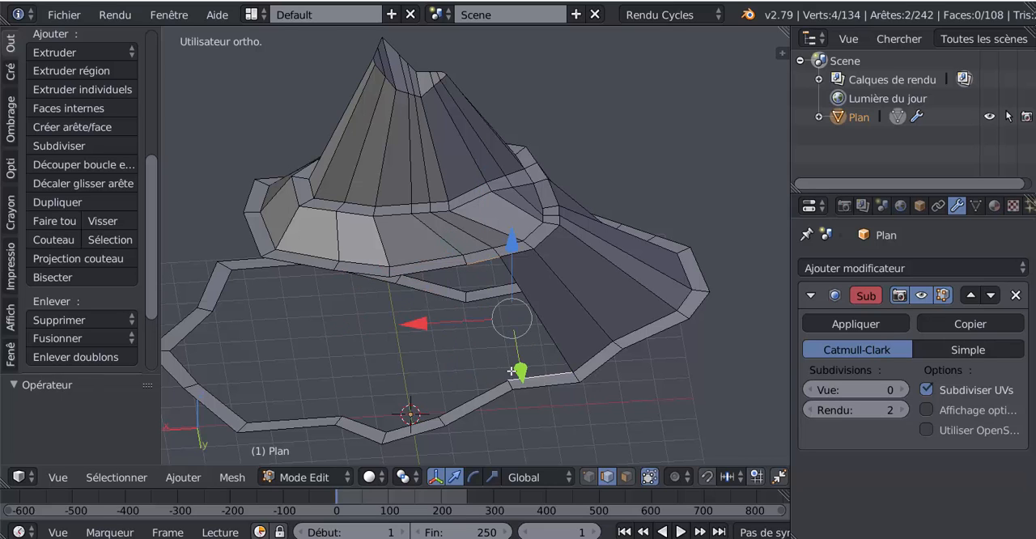
key("f")
middle_click_drag(463, 314, 447, 296)
right_click(447, 295)
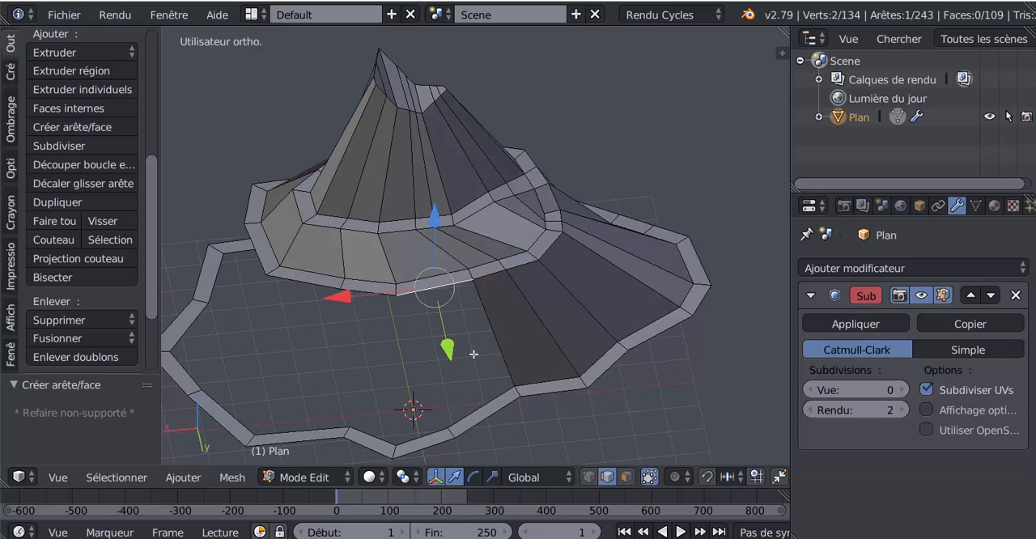
right_click(480, 399, "shift")
key("f")
middle_click_drag(480, 399, 527, 381)
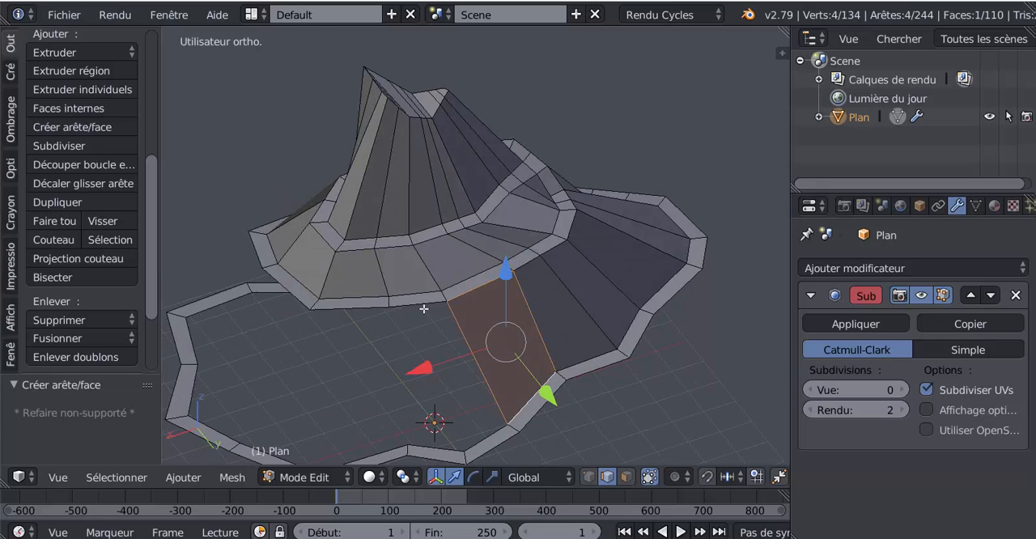
right_click(424, 308)
right_click(476, 435, "shift")
key("f")
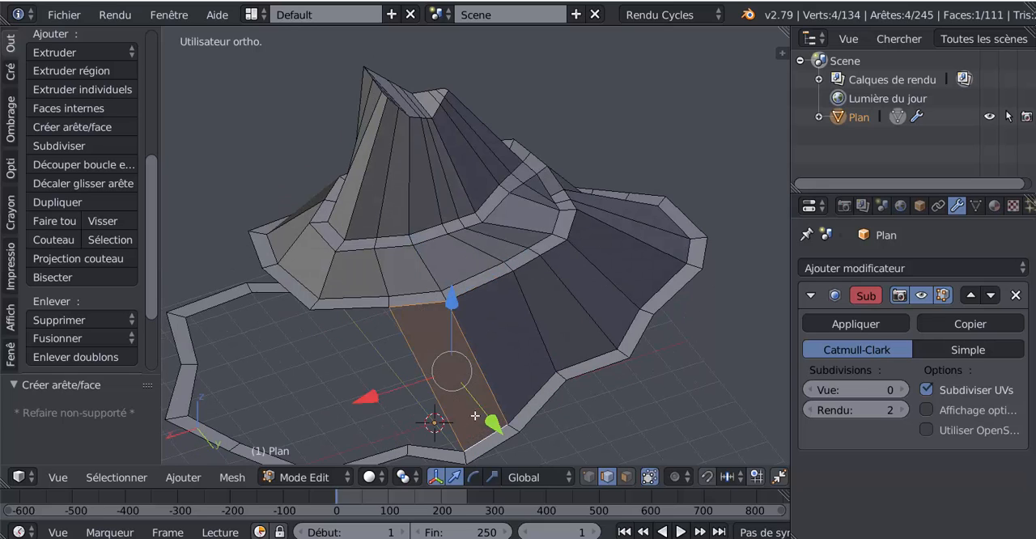
Try to fill the next slope face from the whole uncut rim edge to the facing path edge
middle_click_drag(476, 416, 477, 366)
right_click(453, 280)
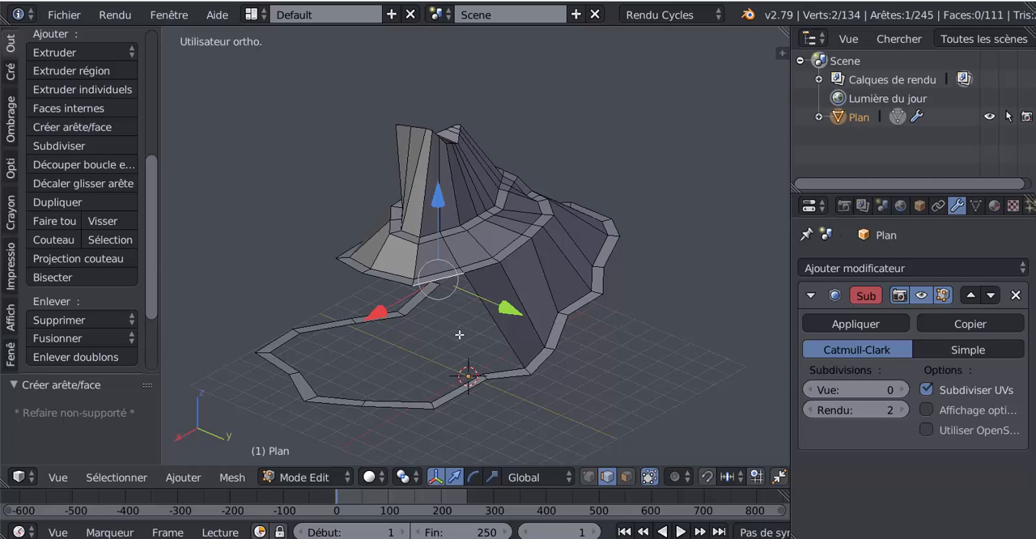
middle_click_drag(459, 334, 558, 388, "shift")
right_click(567, 336, "shift")
key("f")
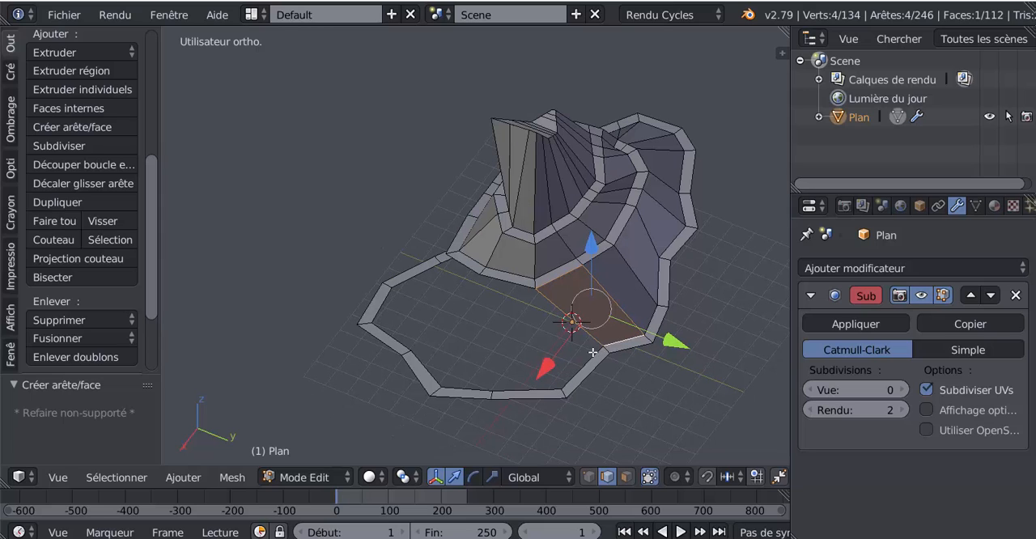
Add a single loop cut through the next rim edge and fill two faces joining its halves to consecutive path edges
key("ctrl+r")
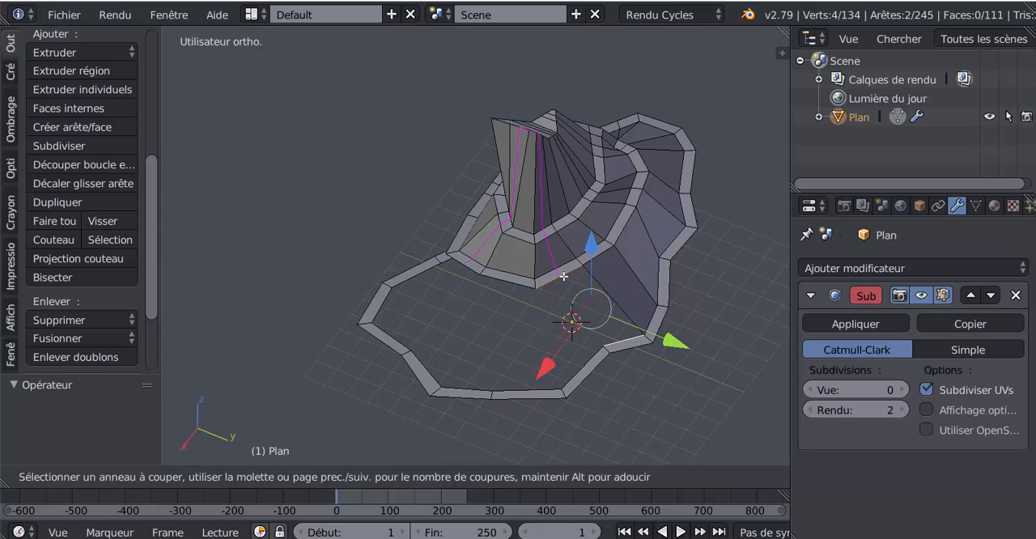
left_click(563, 276)
right_click(570, 272)
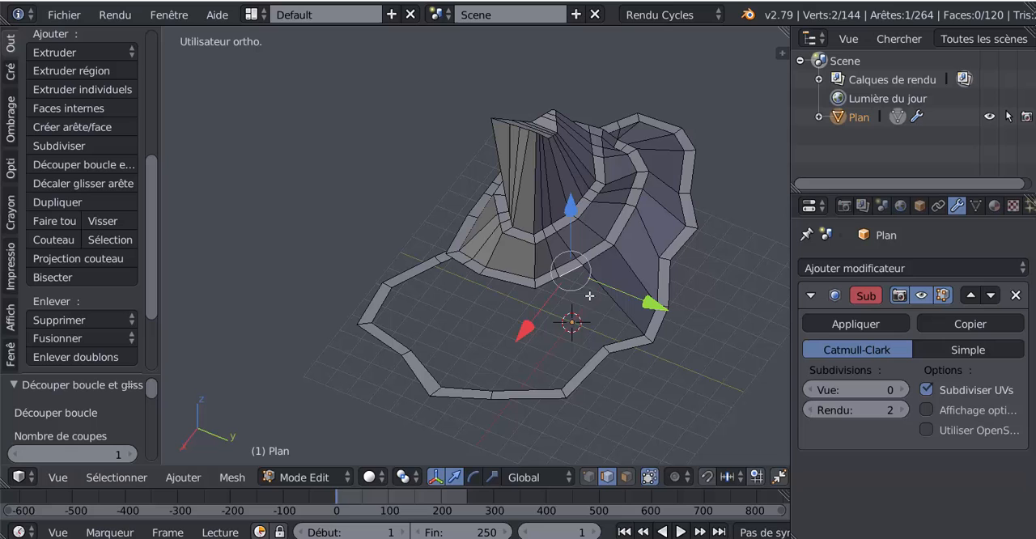
right_click(622, 349, "shift")
key("f")
middle_click_drag(624, 377, 556, 305)
right_click(497, 254)
right_click(525, 345, "shift")
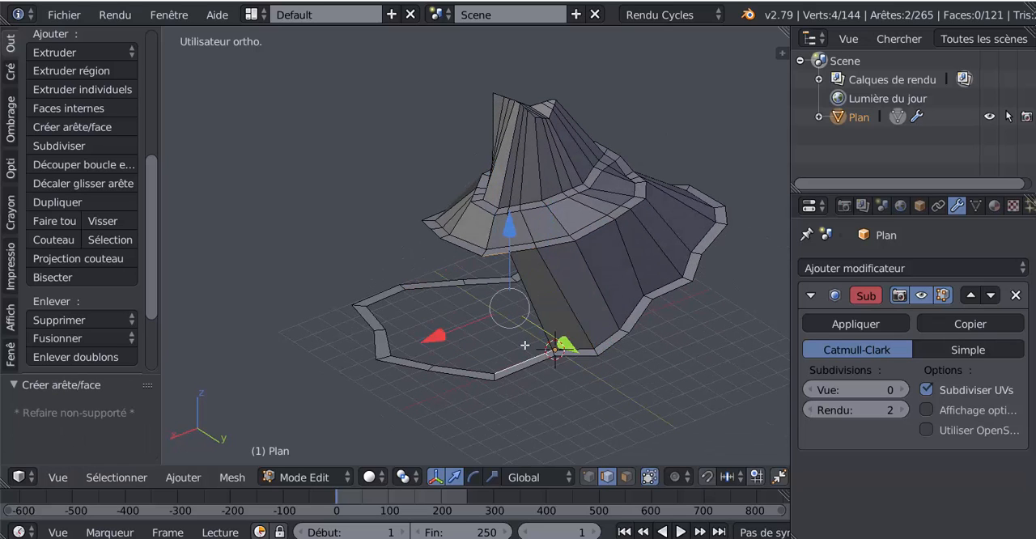
key("f")
Fill one slope face from the full rim edge after the cut edge to the next path edge
middle_click_drag(567, 355, 551, 346)
scroll(548, 332, "up", 4)
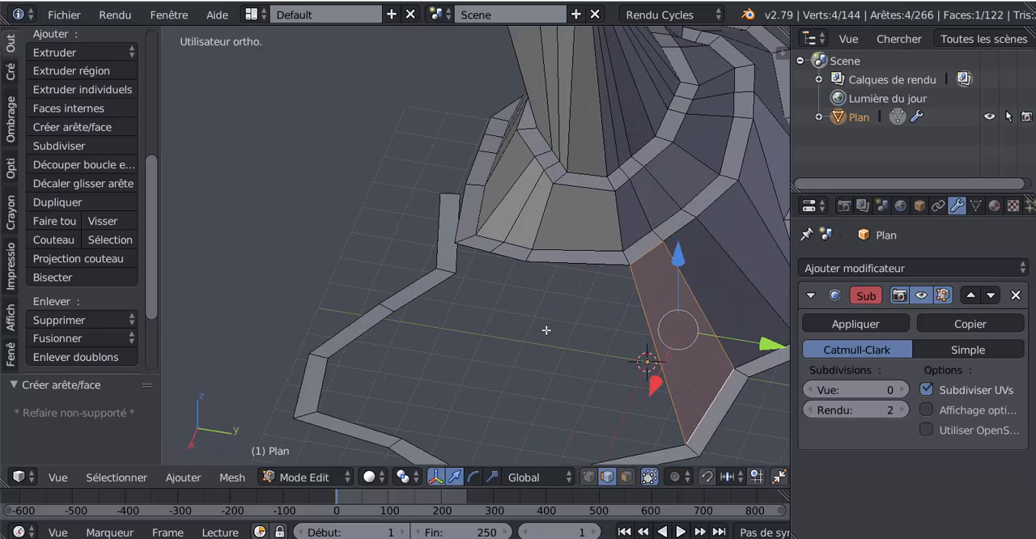
scroll(575, 284, "down", 4)
right_click(527, 256)
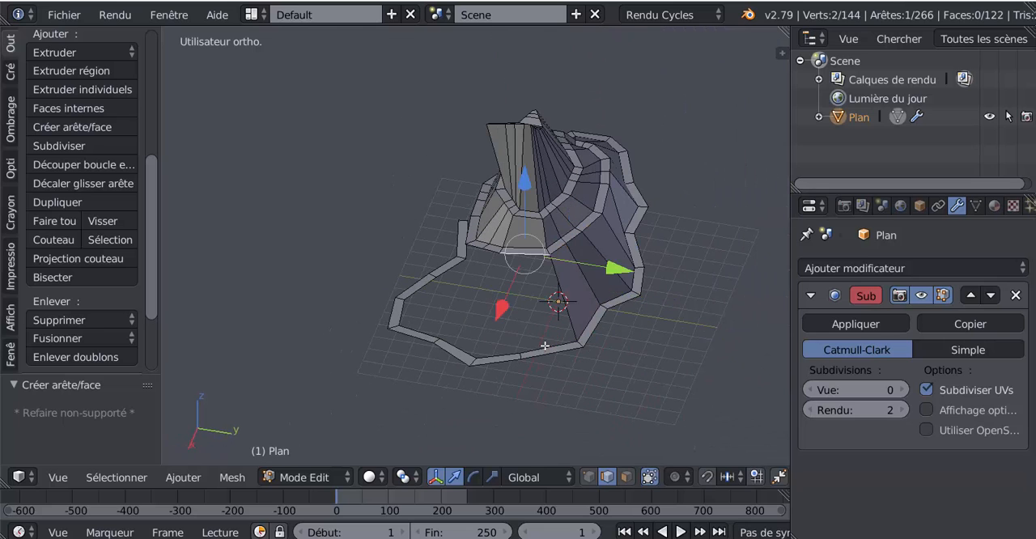
right_click(540, 346, "shift")
key("f")
Fill two more slope faces from the two short rim edges before the rim corner to the next path edges
middle_click_drag(539, 344, 597, 356)
scroll(583, 308, "up", 4)
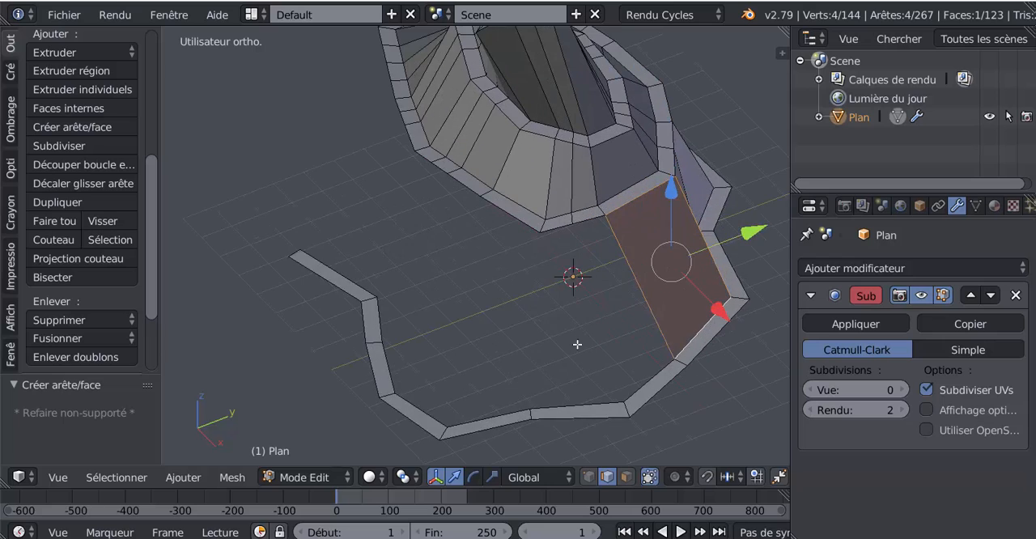
right_click(576, 249)
right_click(621, 390, "shift")
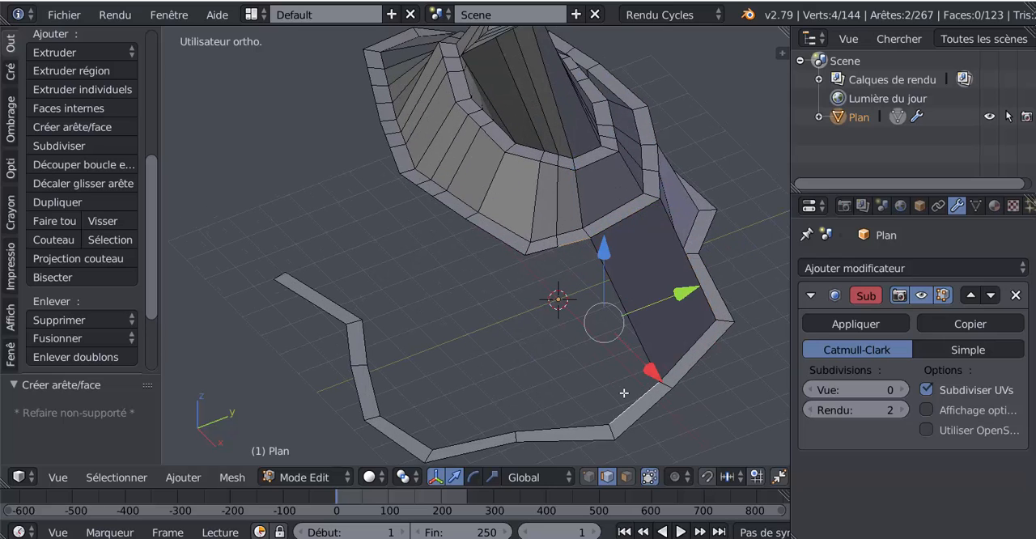
key("f")
right_click(548, 268)
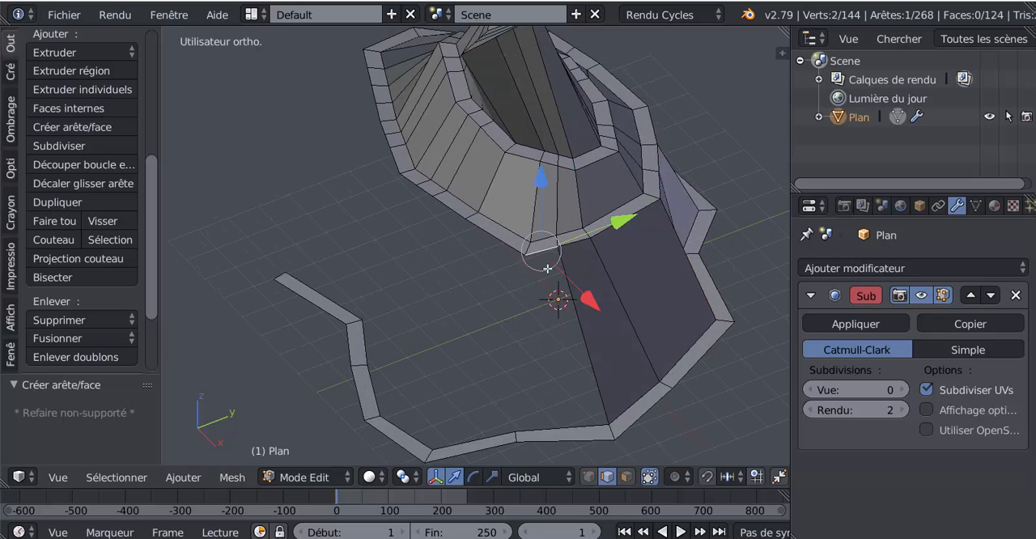
right_click(560, 419, "shift")
key("f")
Fill two faces past the rim corner, joining the next two rim edges to the path edges on both sides of the bend
mouse_move(599, 387)
middle_mouse_down()
mouse_move(613, 385)
mouse_move(595, 370)
middle_mouse_up()
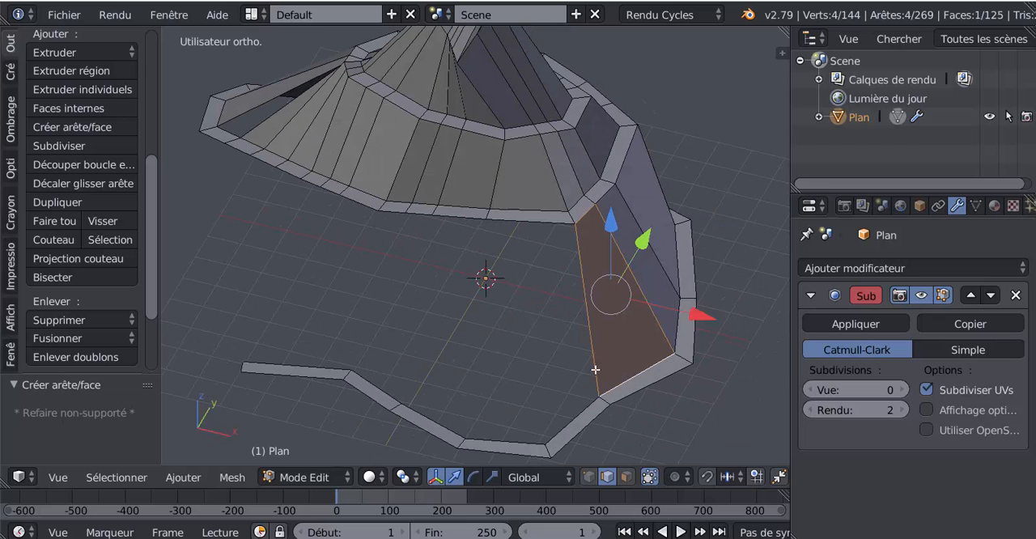
scroll(550, 373, "down", 3)
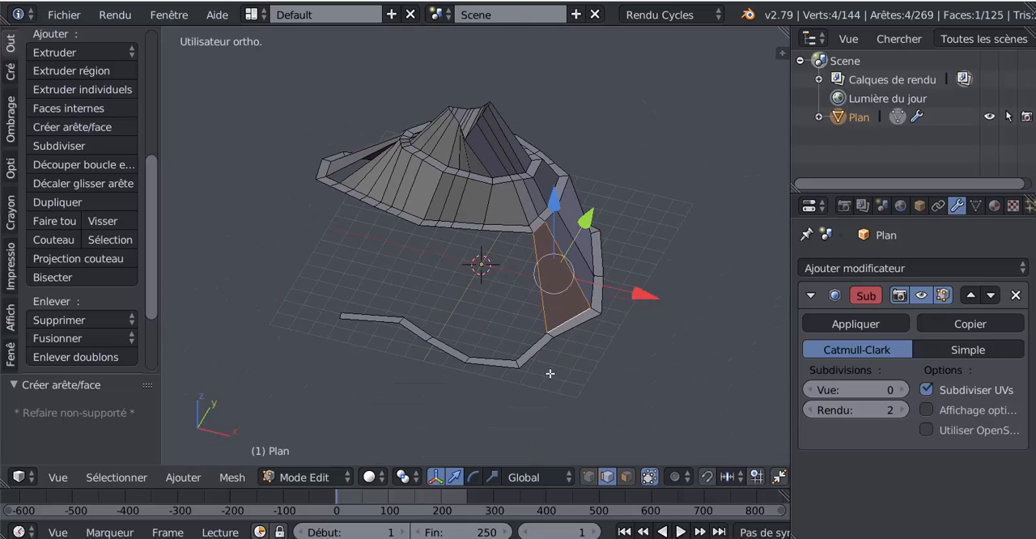
right_click(530, 284, "shift")
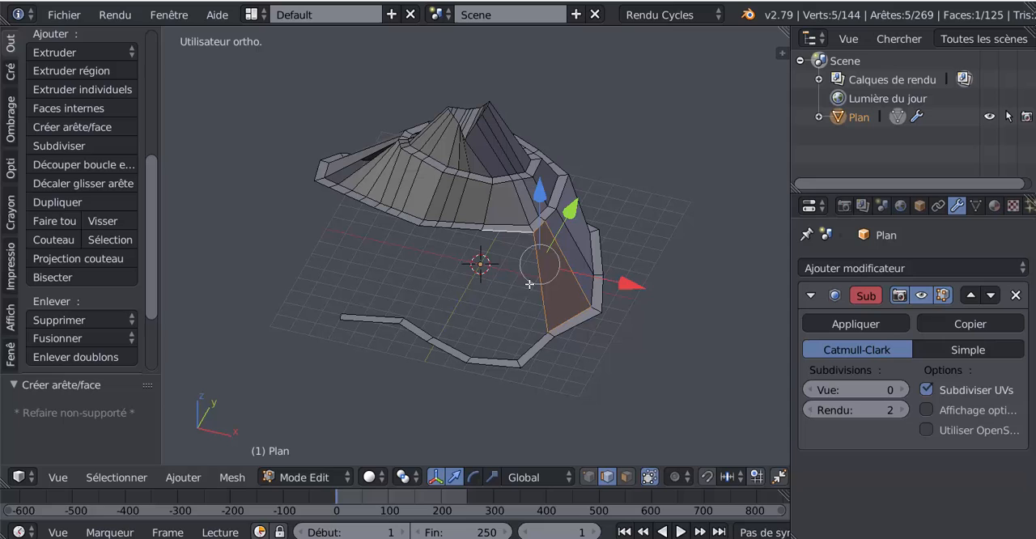
right_click(535, 338, "shift")
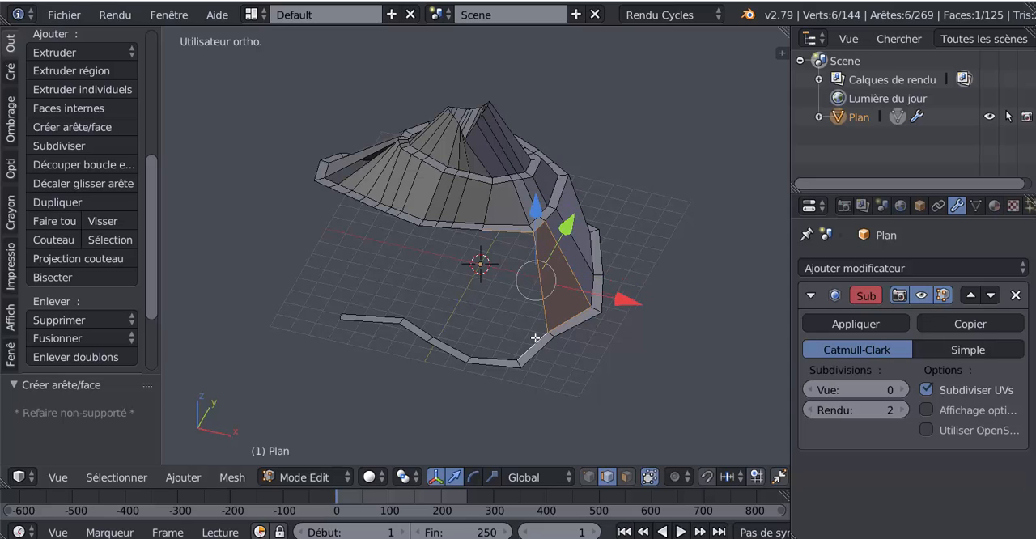
scroll(588, 396, "up", 2)
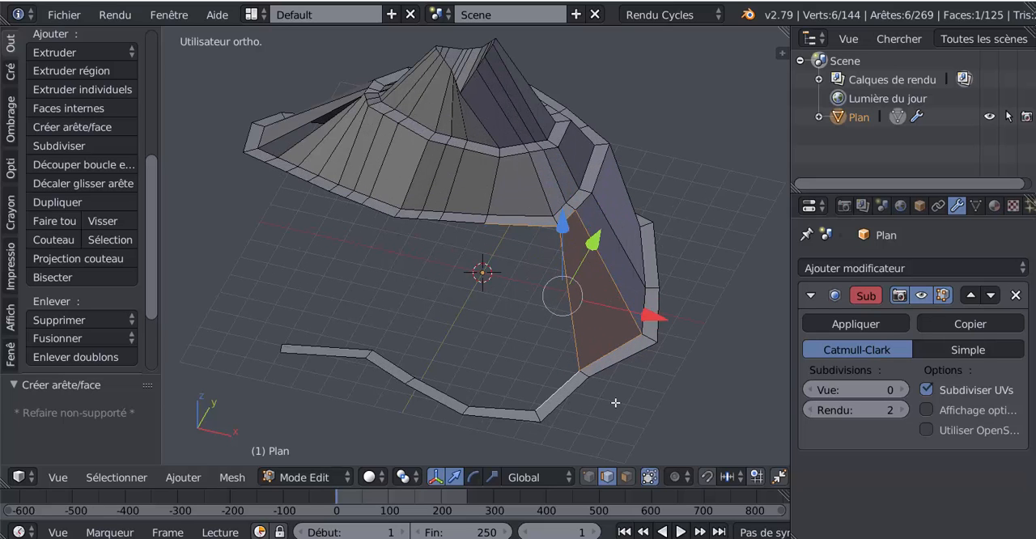
right_click(521, 232)
right_click(555, 378, "shift")
key("f")
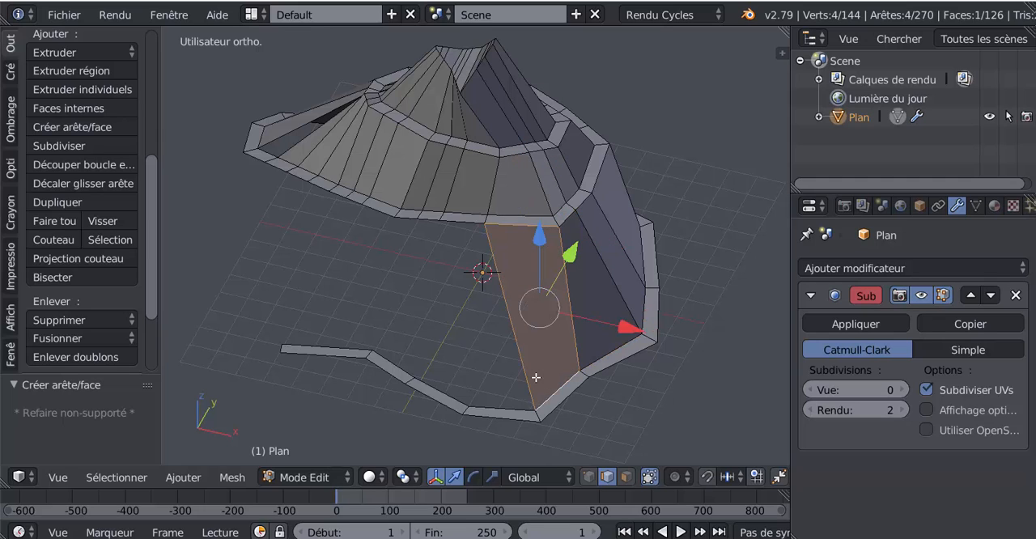
right_click(462, 233)
right_click(499, 393, "shift")
key("f")
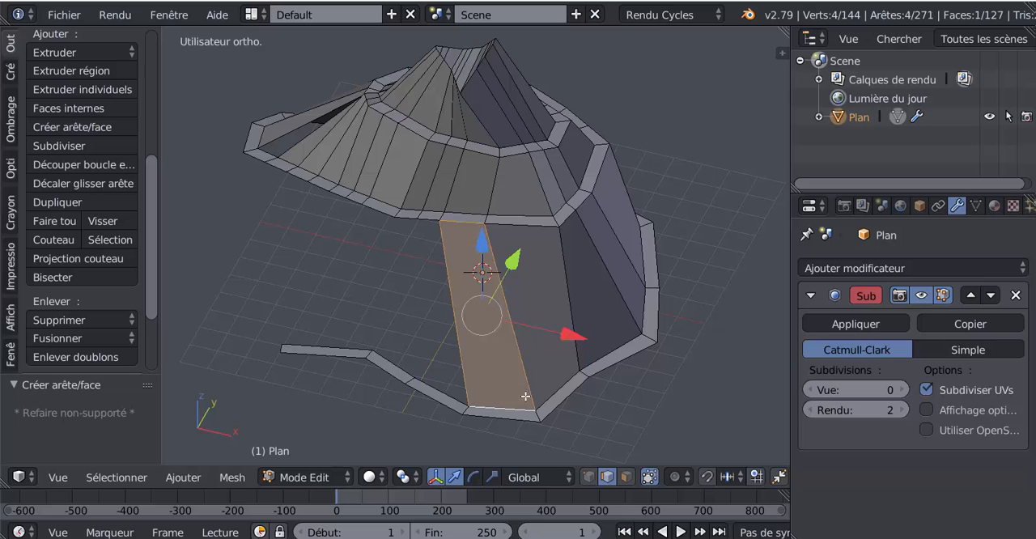
Fill the last three slope faces from consecutive rim edges to the remaining path edges, up to the path's end
middle_click_drag(526, 396, 530, 370)
right_click(458, 253)
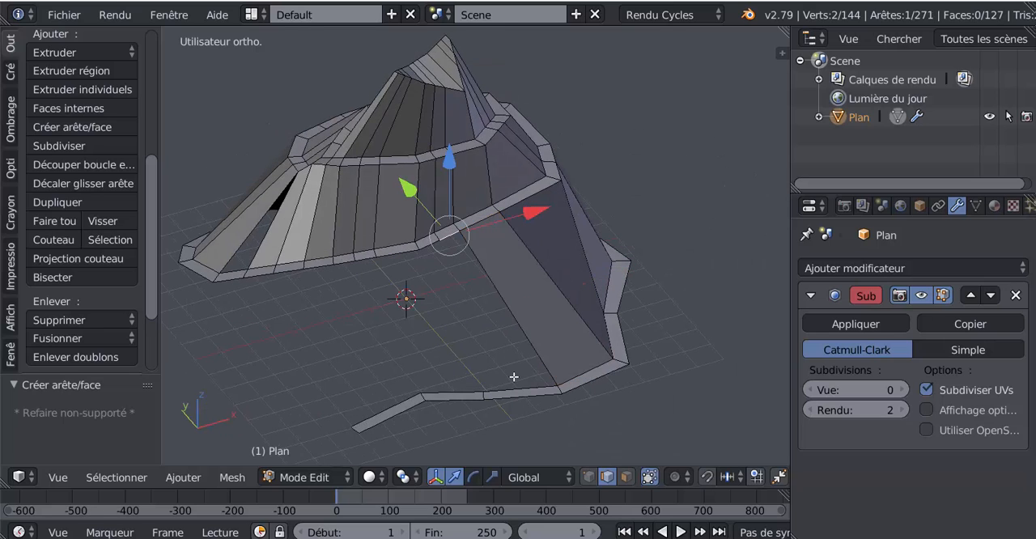
right_click(513, 377, "shift")
key("f")
right_click(430, 257)
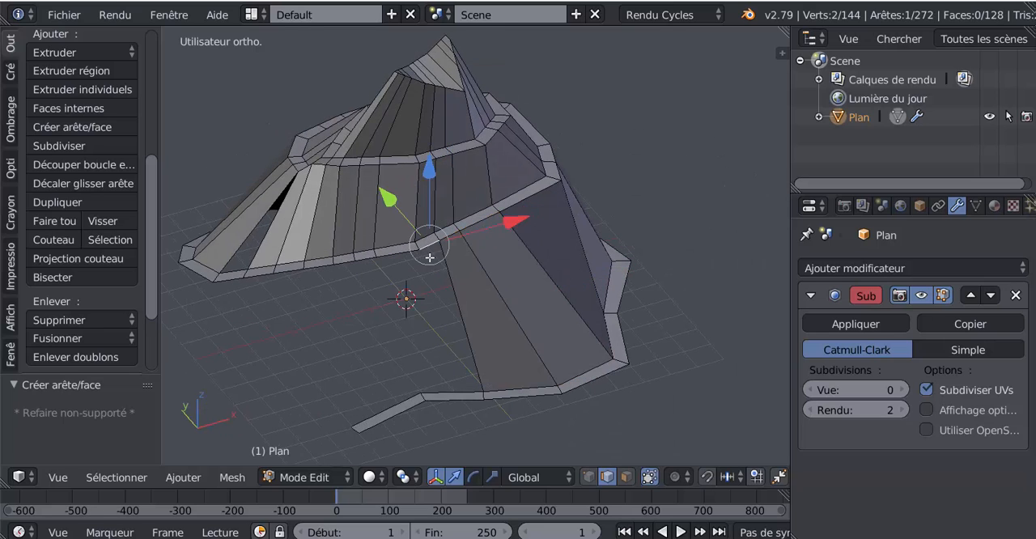
right_click(447, 362, "shift")
right_click(432, 264)
right_click(456, 379, "shift")
key("f")
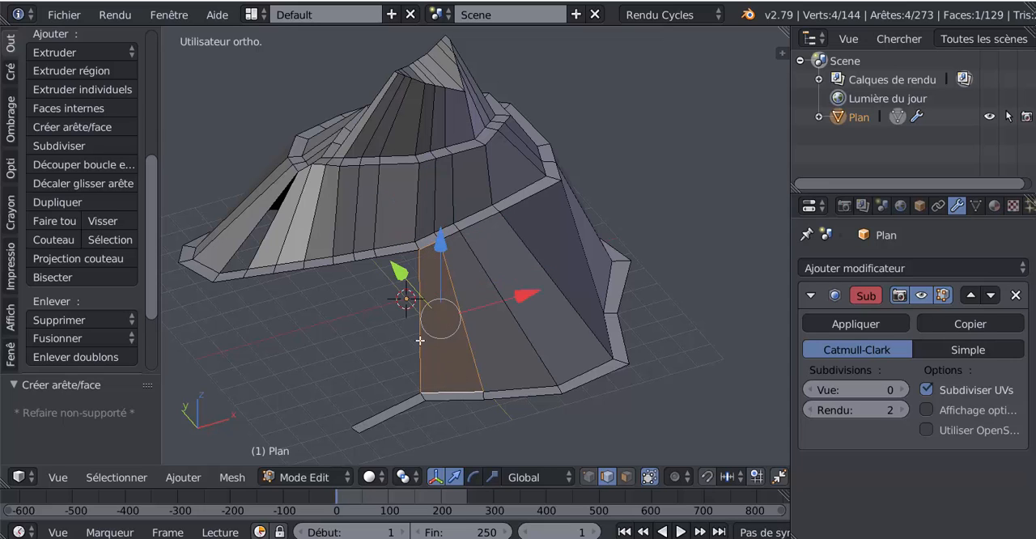
right_click(402, 260)
right_click(392, 394, "shift")
key("f")
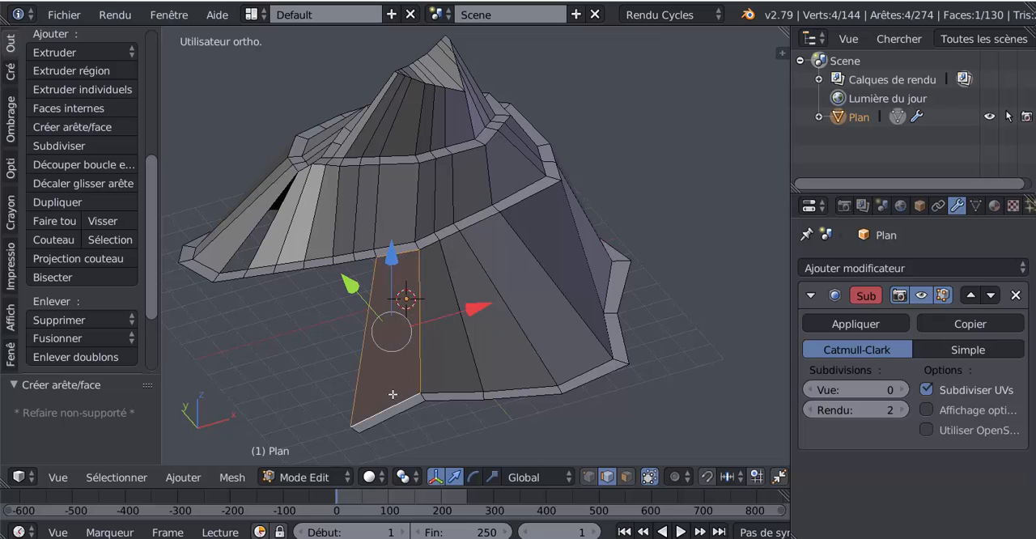
Close the narrow triangular gap in the slope below the path junction with a face between its two long edges
scroll(393, 394, "down", 3)
middle_click_drag(486, 393, 428, 365)
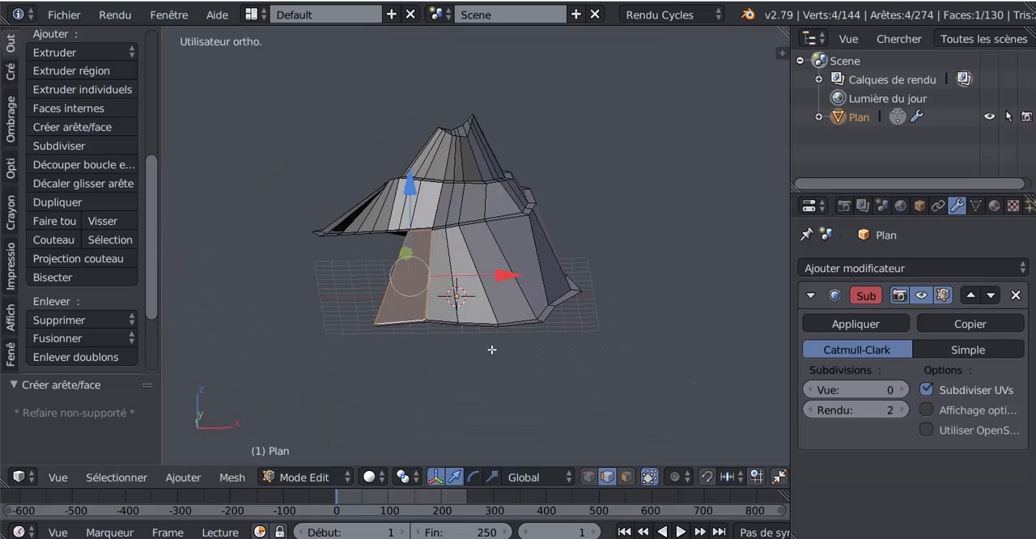
middle_click_drag(489, 348, 516, 370)
scroll(521, 389, "up", 5)
key("Tab")
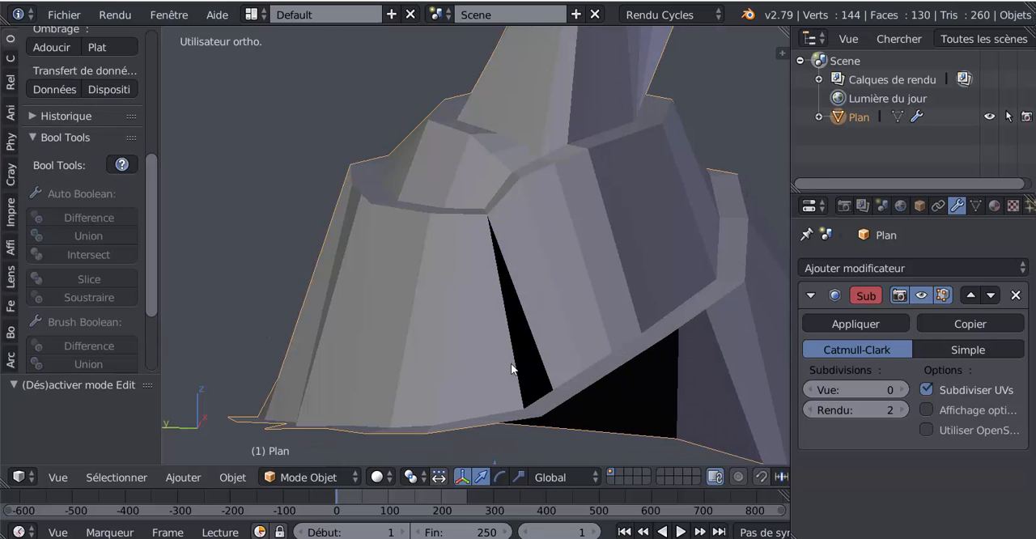
key("Tab")
middle_click_drag(528, 411, 510, 320)
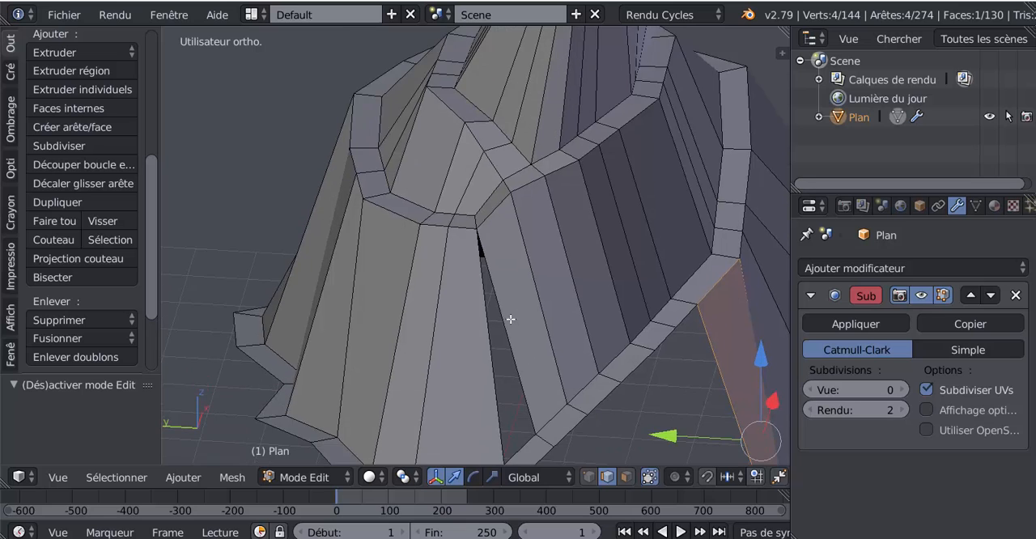
scroll(474, 300, "up", 3)
right_click(484, 360)
scroll(520, 344, "down", 5)
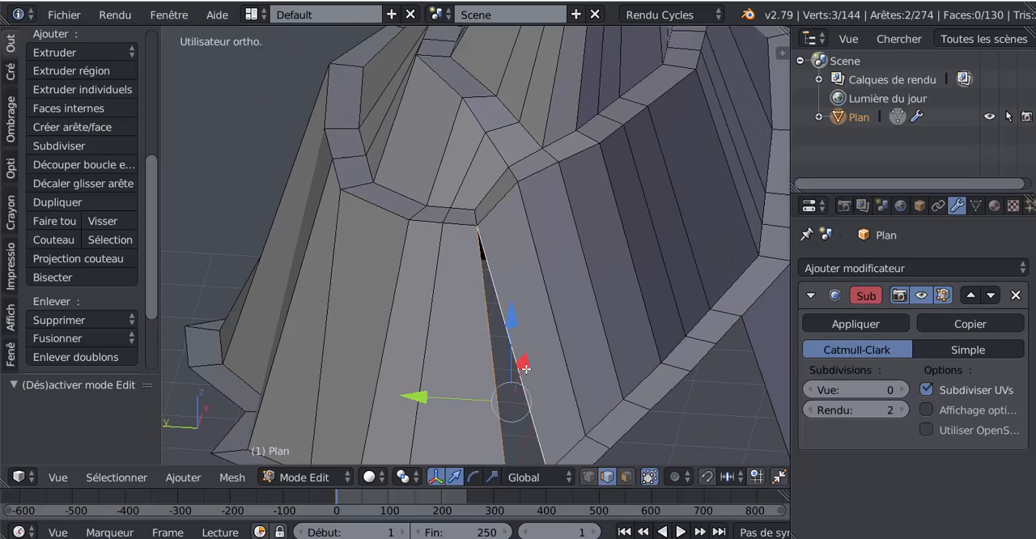
key("f")
Show the mountain in front view as wireframe and set its mesh editing to vertex selection with nothing selected
scroll(527, 365, "down", 3)
key("Tab")
middle_click_drag(481, 427, 397, 378)
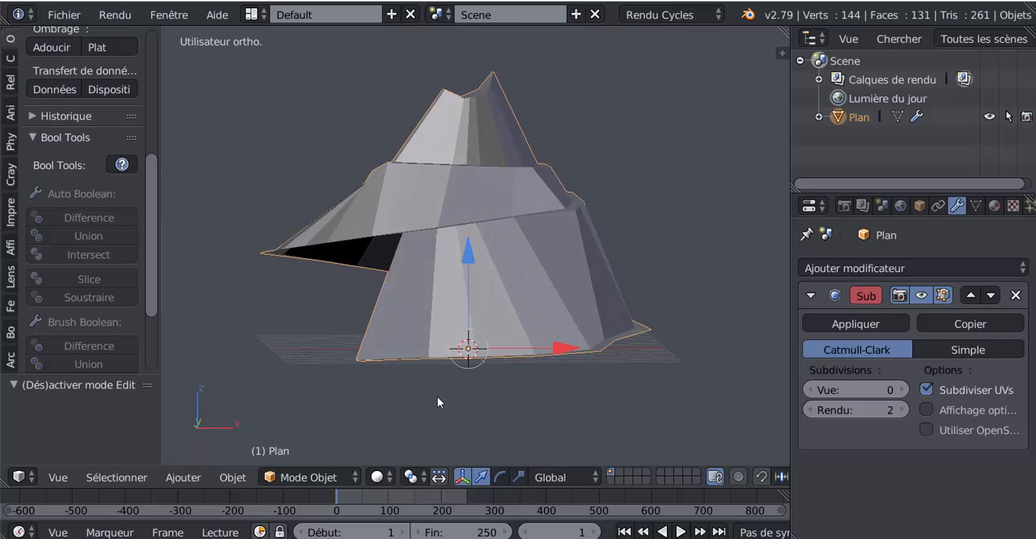
key("KP_1")
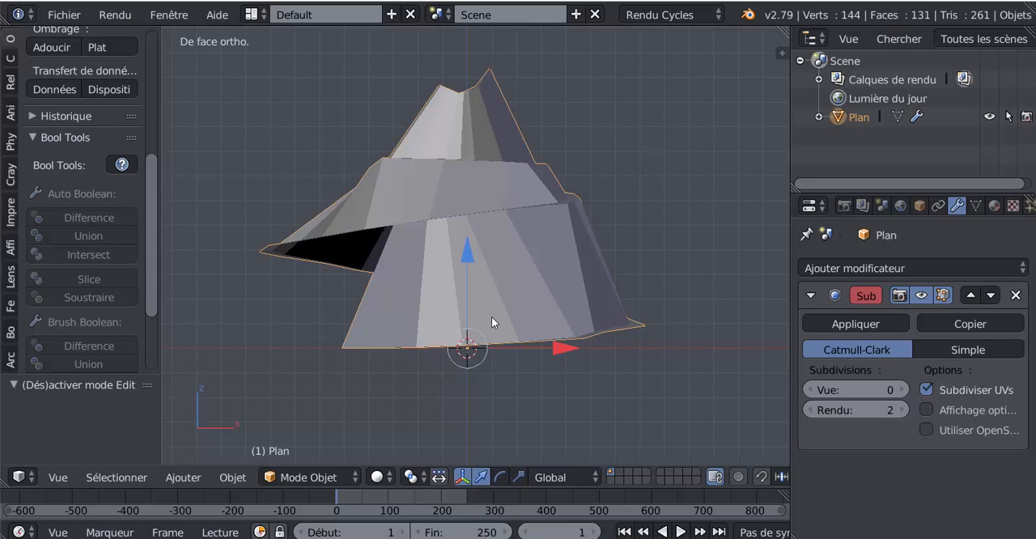
key("z")
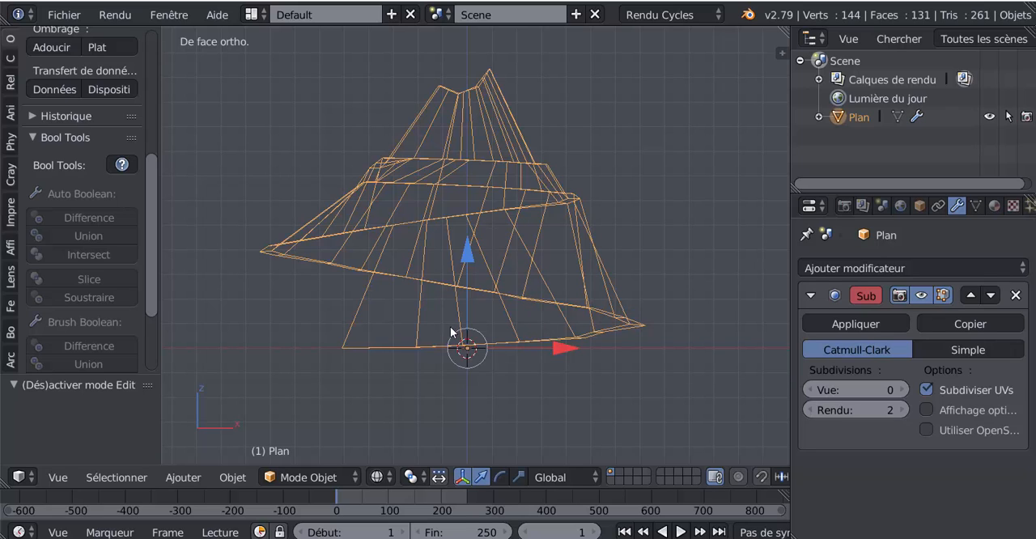
scroll(638, 474, "down", 5)
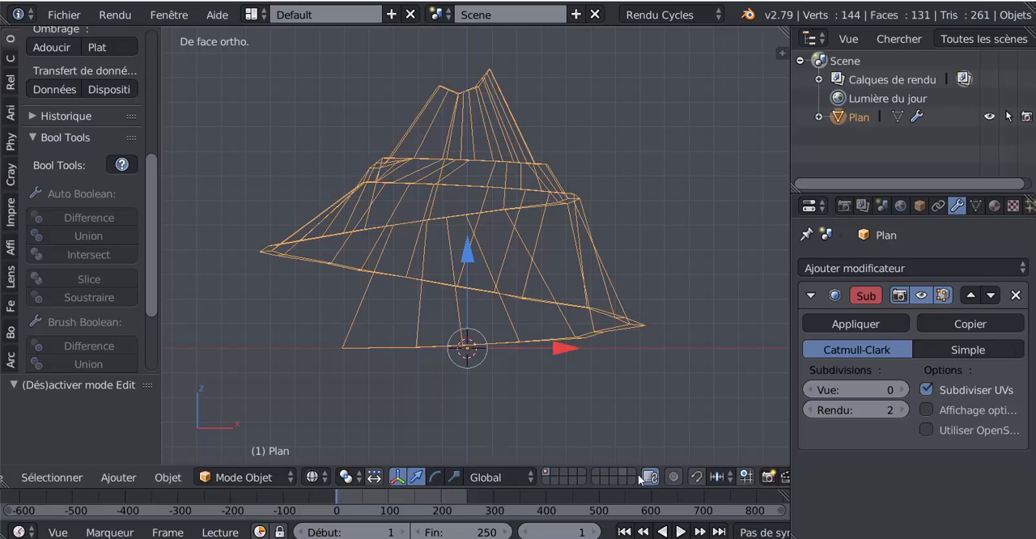
key("Tab")
scroll(518, 477, "up", 2)
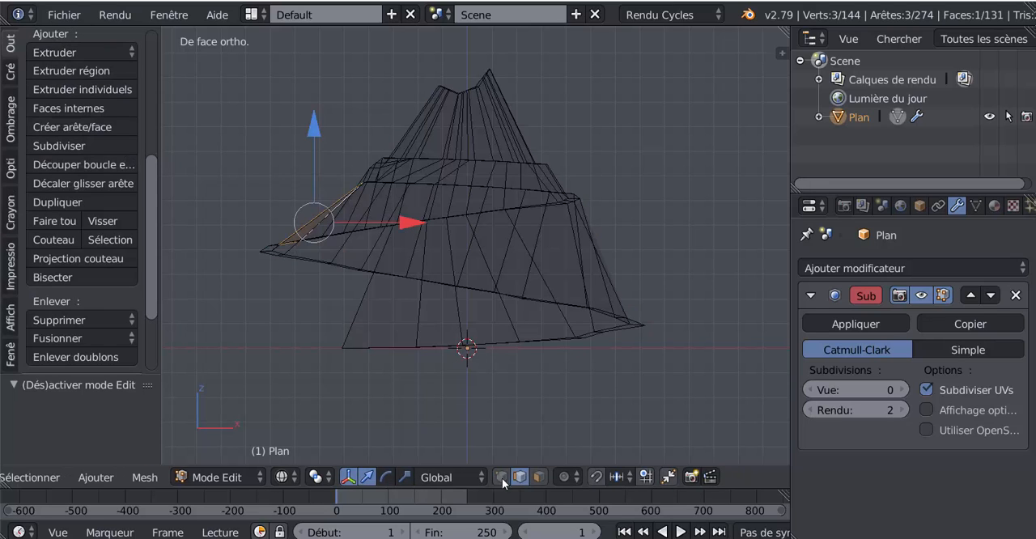
left_click(503, 478)
key("a")
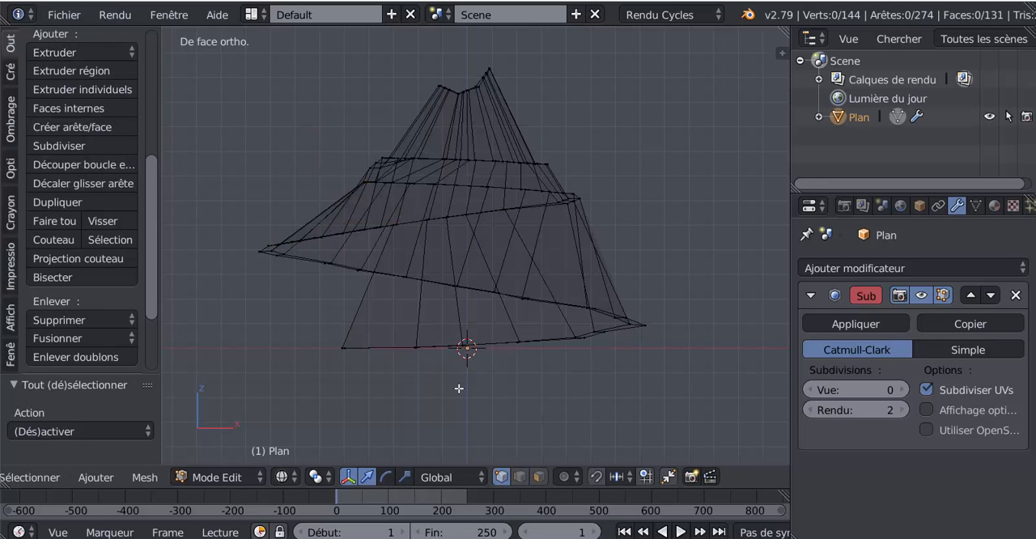
Select the vertices of the path's lowest turn and the mountain's base, and scale them by 0.444 along Z
key("c")
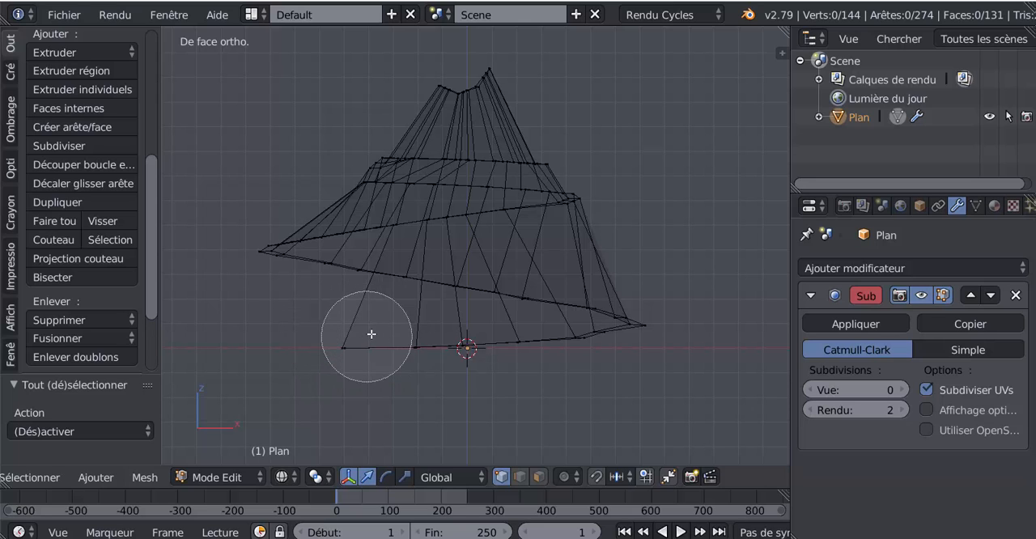
mouse_move(371, 334)
left_mouse_down()
mouse_move(377, 312)
mouse_move(397, 306)
mouse_move(550, 306)
mouse_move(578, 339)
left_mouse_up()
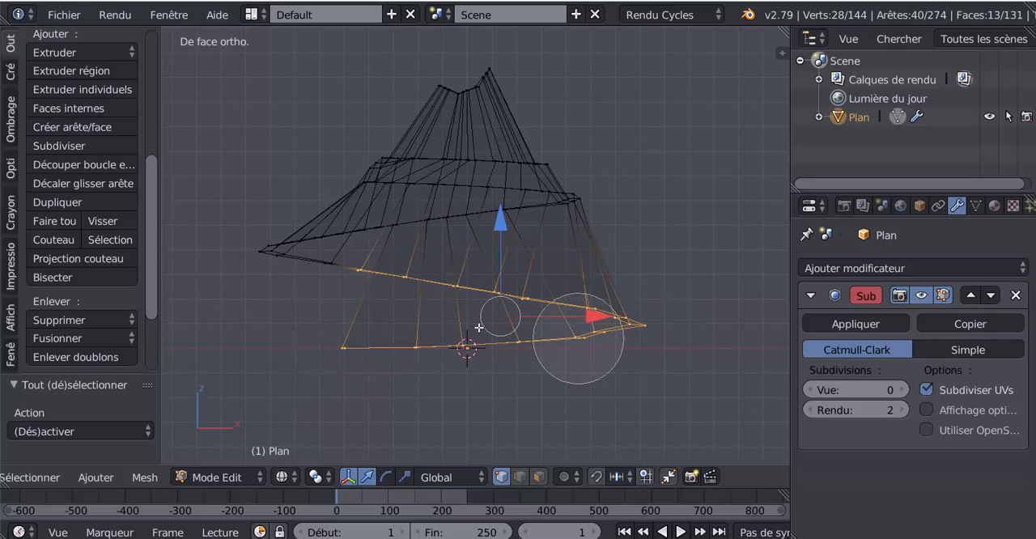
right_click(377, 324)
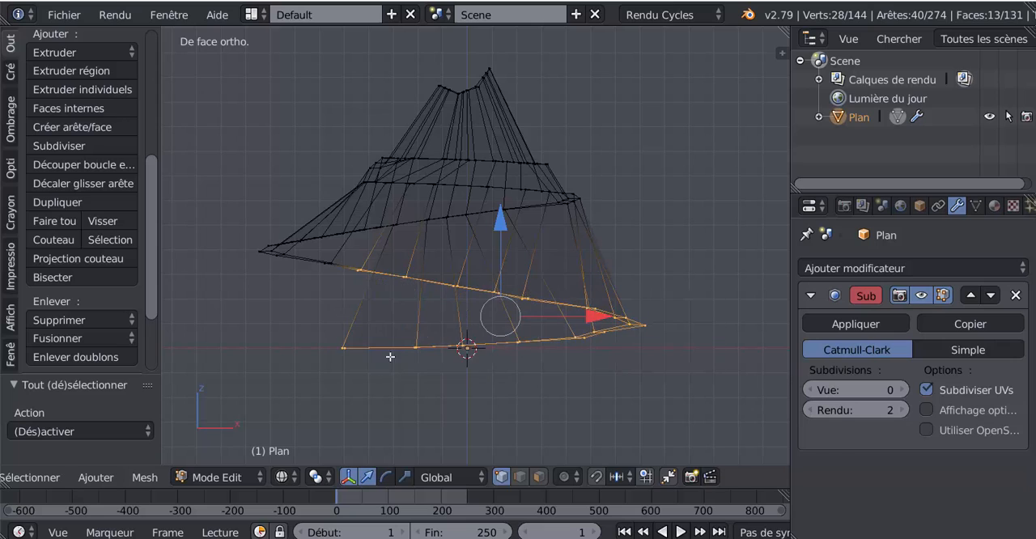
left_click(443, 477)
left_click(399, 479)
left_click(404, 476)
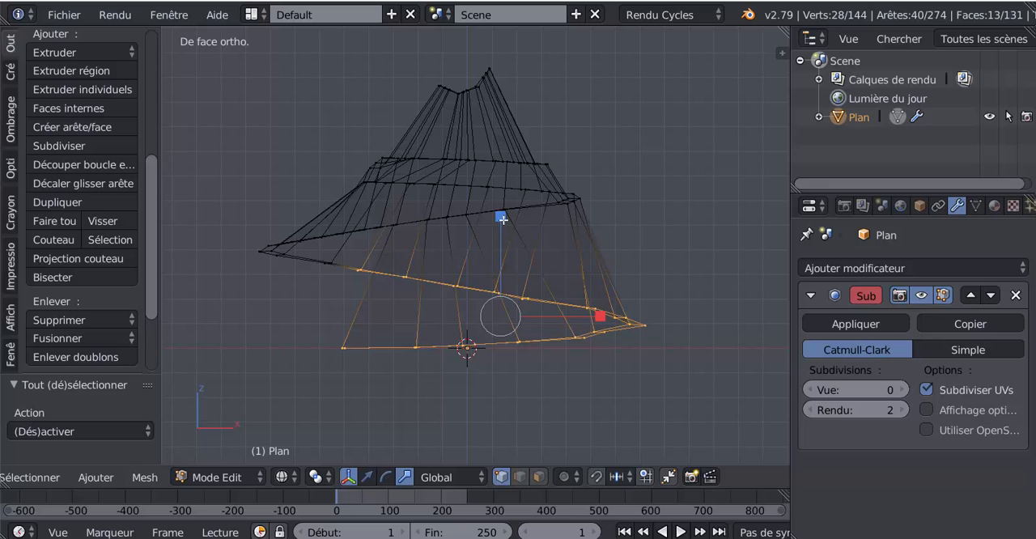
left_click_drag(503, 220, 505, 289)
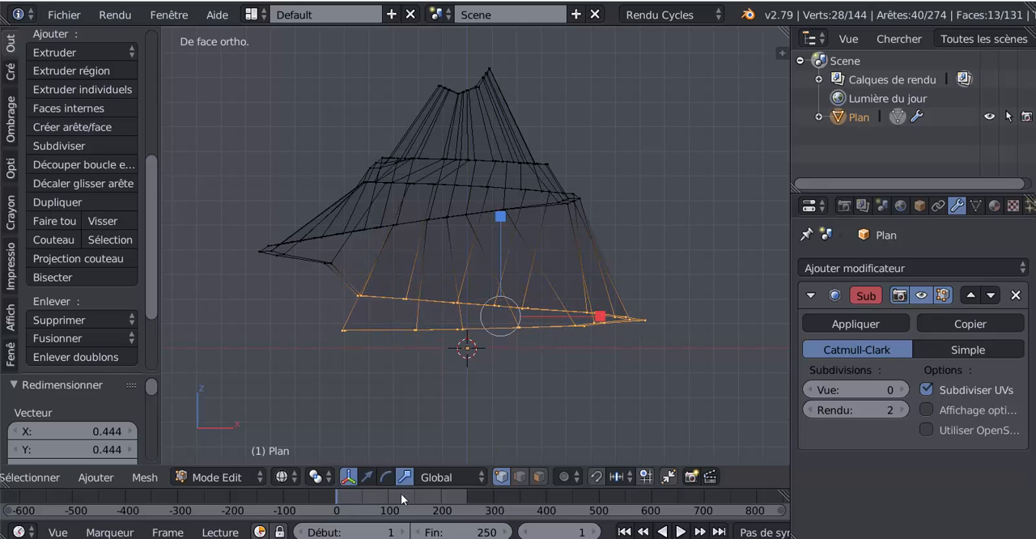
Raise the selected base vertices along Z to bring them closer to the turn above, and check the shape in solid shading
left_click(367, 477)
mouse_move(497, 220)
left_mouse_down()
mouse_move(507, 179)
mouse_move(510, 193)
left_mouse_up()
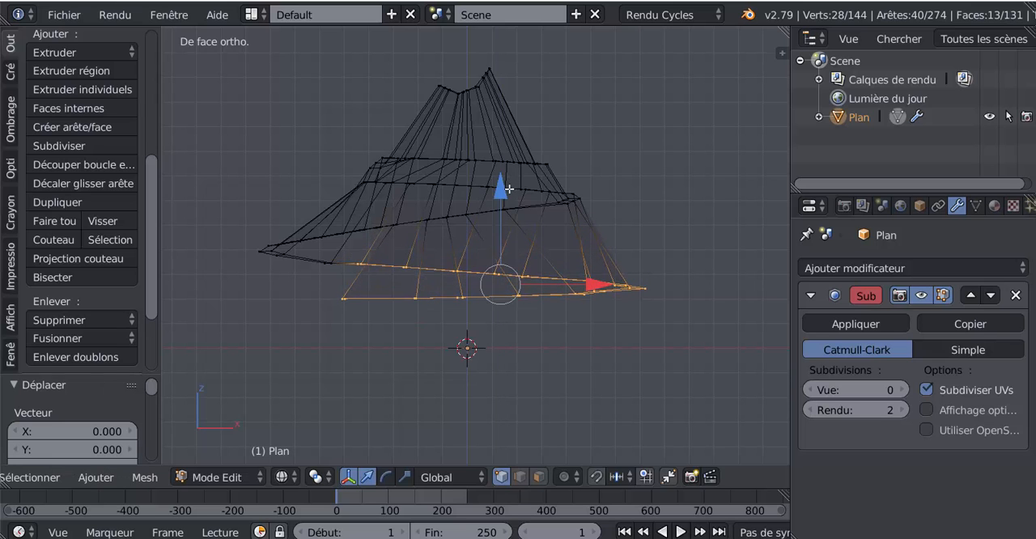
key("Tab")
mouse_move(508, 204)
middle_mouse_down()
mouse_move(636, 375)
mouse_move(630, 334)
mouse_move(511, 326)
middle_mouse_up()
key("Tab")
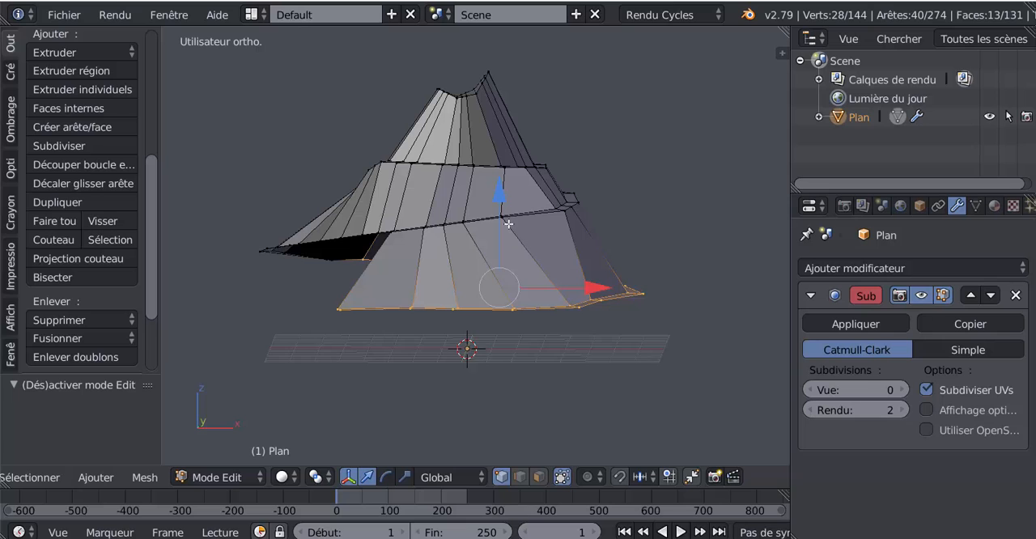
key("Tab")
key("Tab")
Flatten the base vertices further with a 0.352 scale along Z and move them slightly up
key("z")
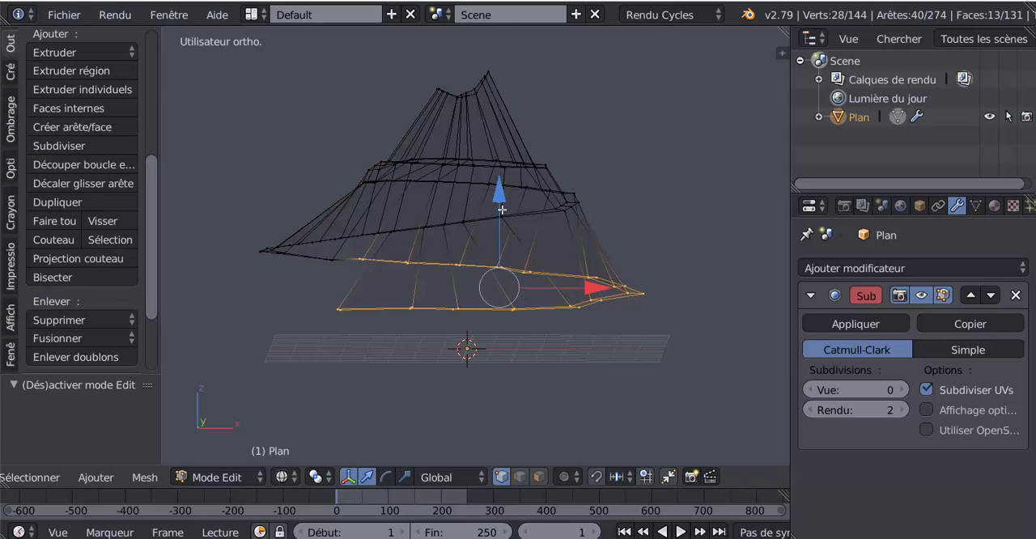
left_click_drag(503, 197, 503, 251)
left_click(405, 477)
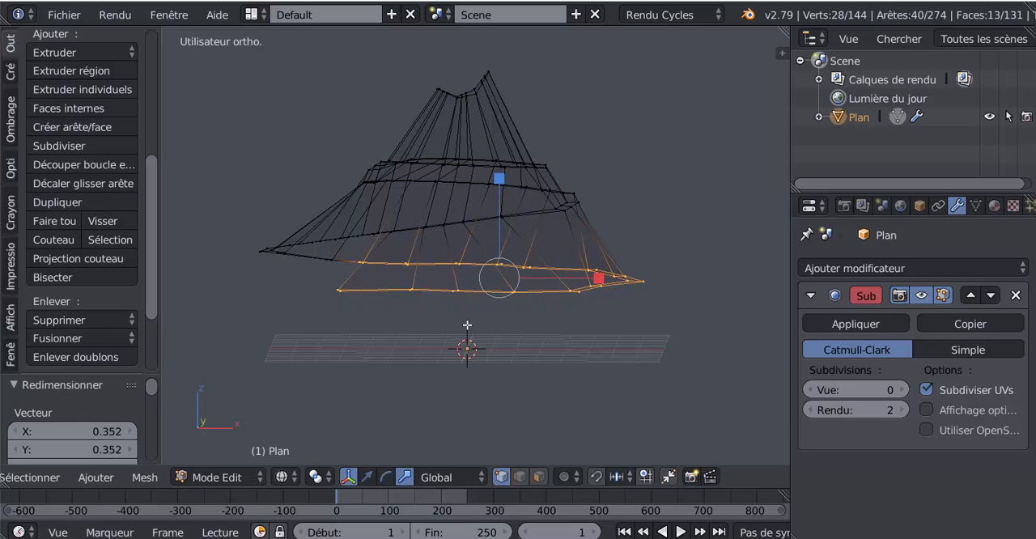
left_click(367, 476)
mouse_move(503, 190)
left_mouse_down()
mouse_move(506, 177)
mouse_move(505, 193)
left_mouse_up()
Select only the open outer boundary loop around the mountain's base, starting from the whole mesh
key("Tab")
key("z")
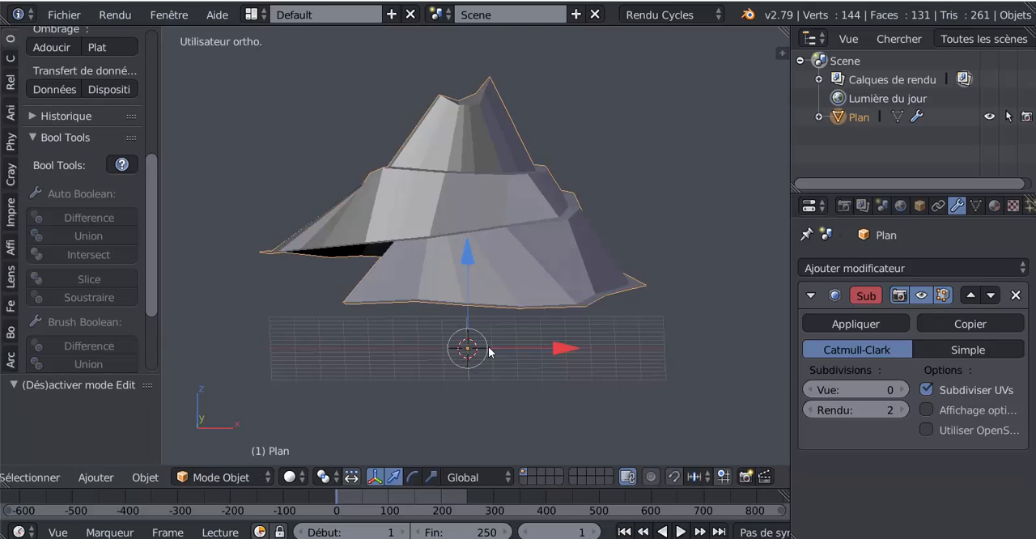
mouse_move(488, 238)
middle_mouse_down()
mouse_move(567, 376)
mouse_move(607, 375)
mouse_move(637, 422)
mouse_move(480, 385)
mouse_move(397, 341)
mouse_move(428, 325)
mouse_move(574, 327)
middle_mouse_up()
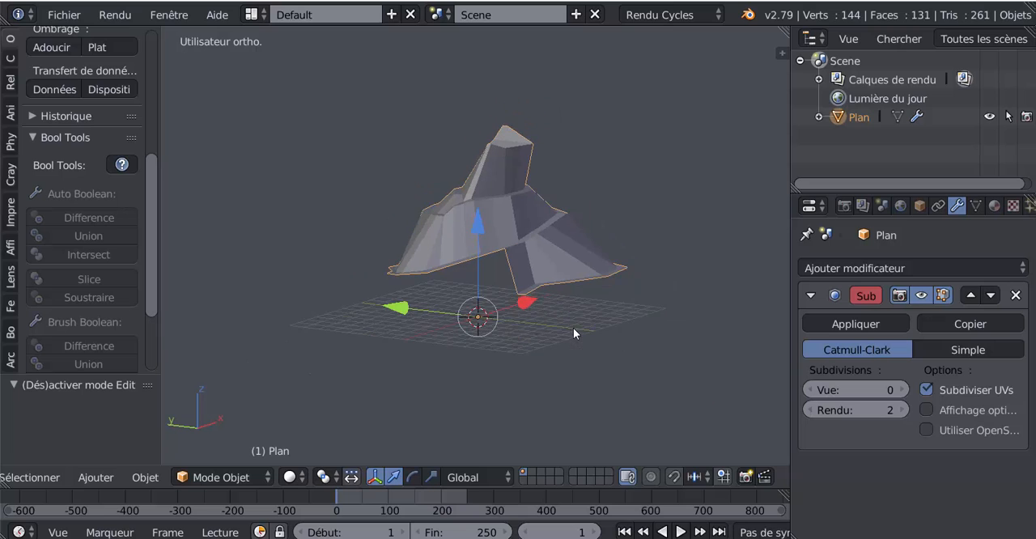
middle_click_drag(422, 306, 513, 318)
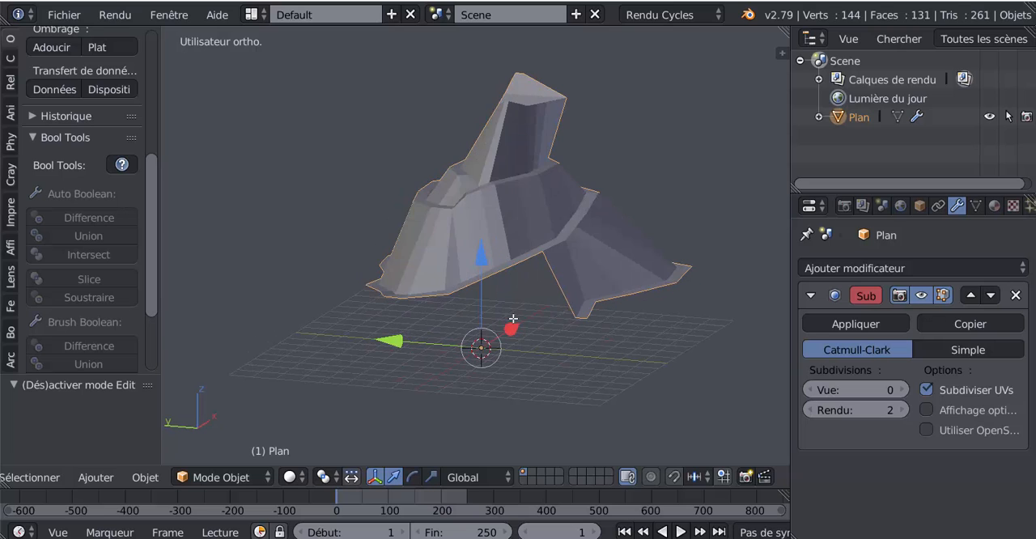
key("Tab")
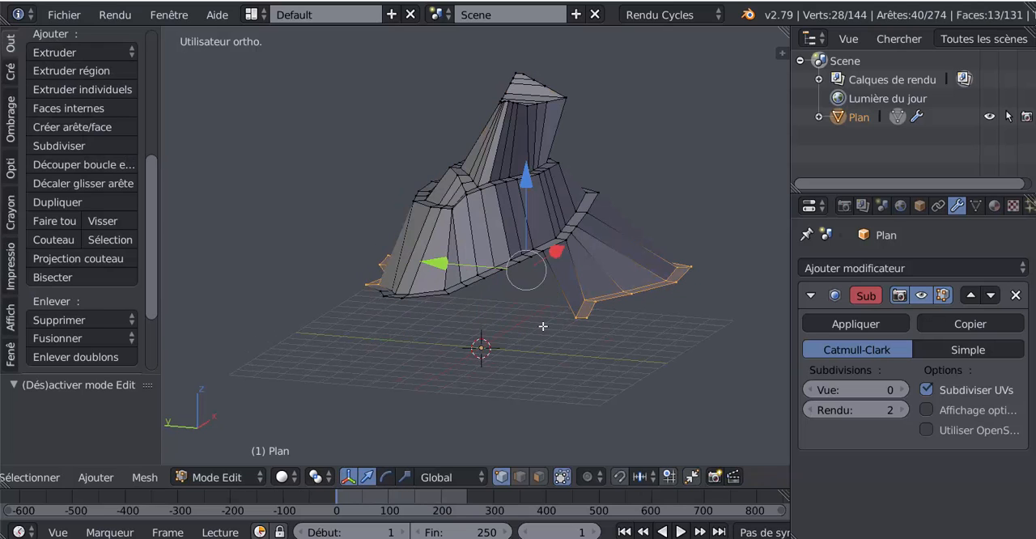
key("a")
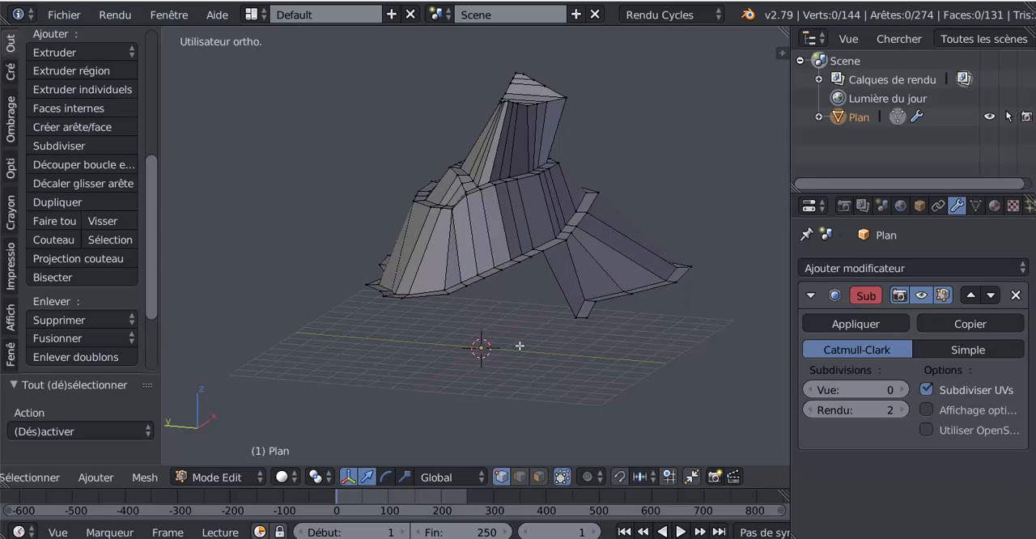
key("a")
mouse_move(515, 323)
middle_mouse_down()
mouse_move(596, 313)
mouse_move(532, 315)
middle_mouse_up()
left_click(144, 477)
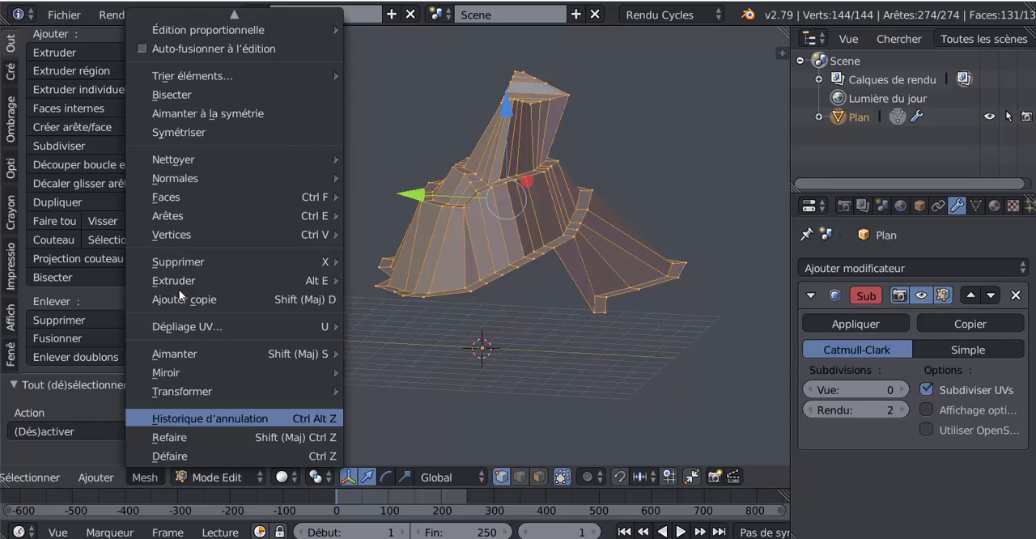
left_click(32, 478)
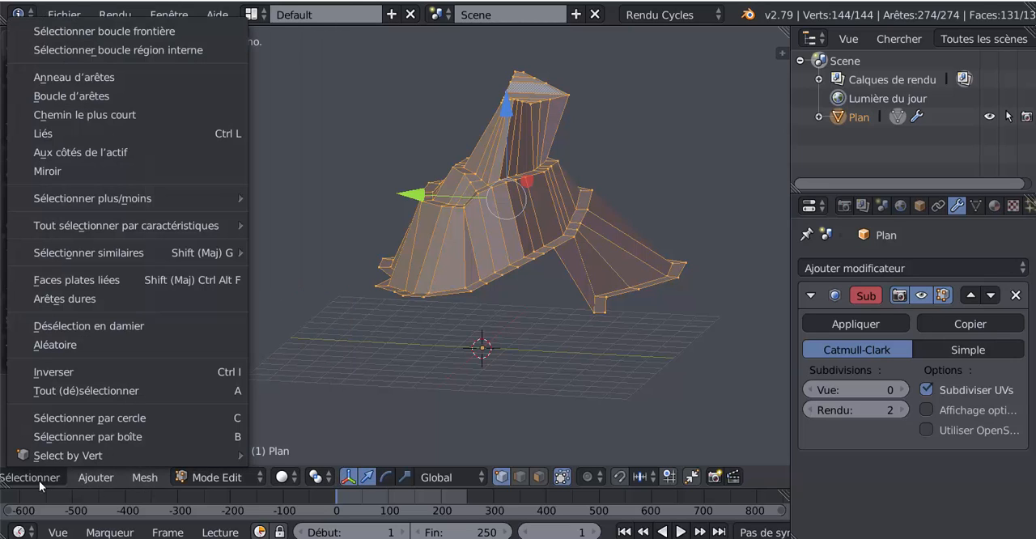
left_click(111, 32)
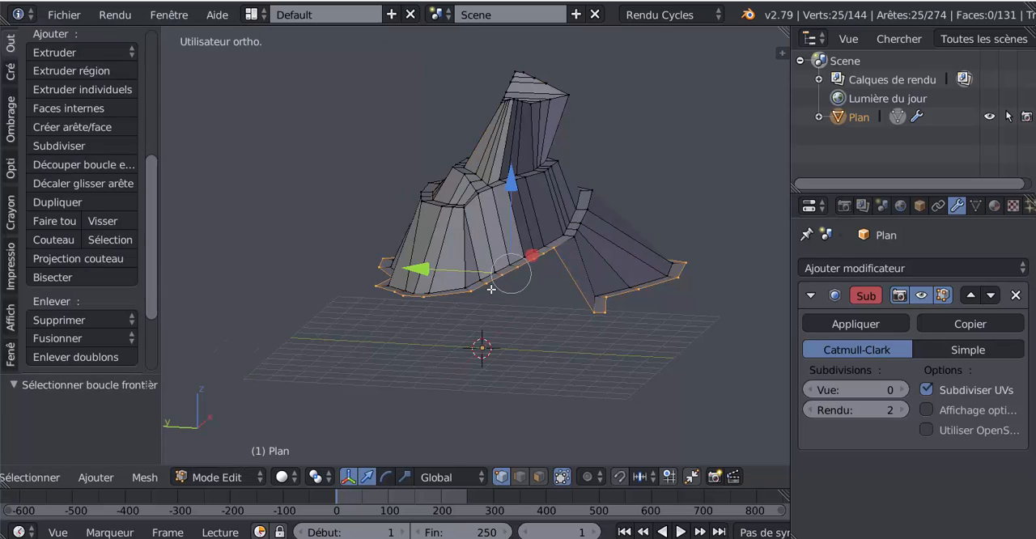
Extrude the base boundary loop and move it straight down along Z to below the grid in front view
mouse_move(492, 289)
middle_mouse_down()
mouse_move(453, 356)
mouse_move(388, 406)
middle_mouse_up()
key("z")
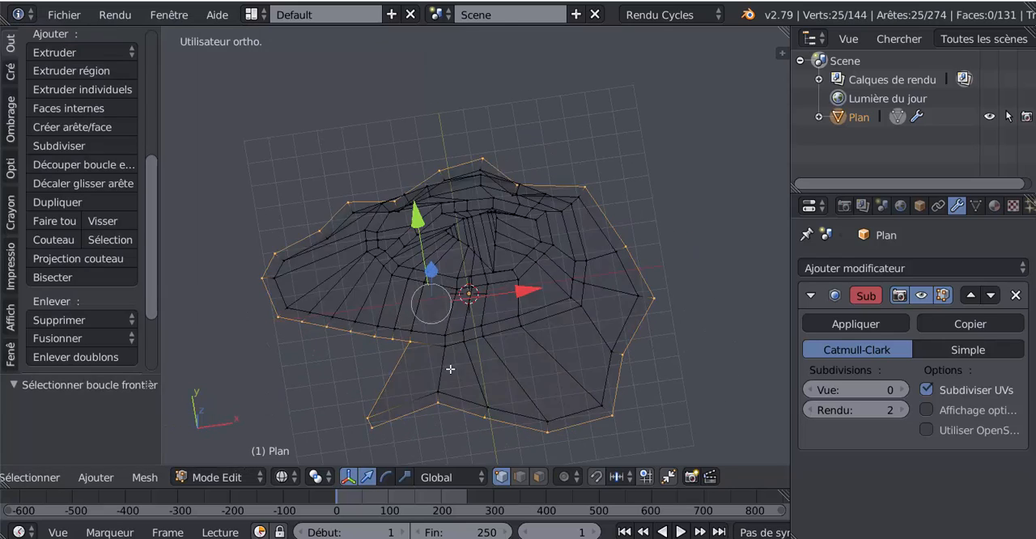
middle_click_drag(450, 369, 496, 286)
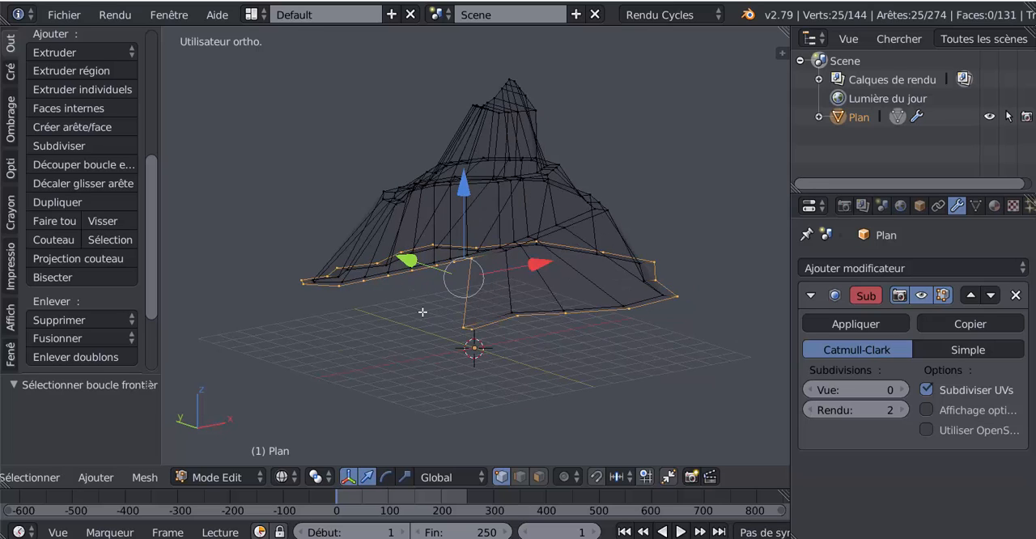
key("KP_1")
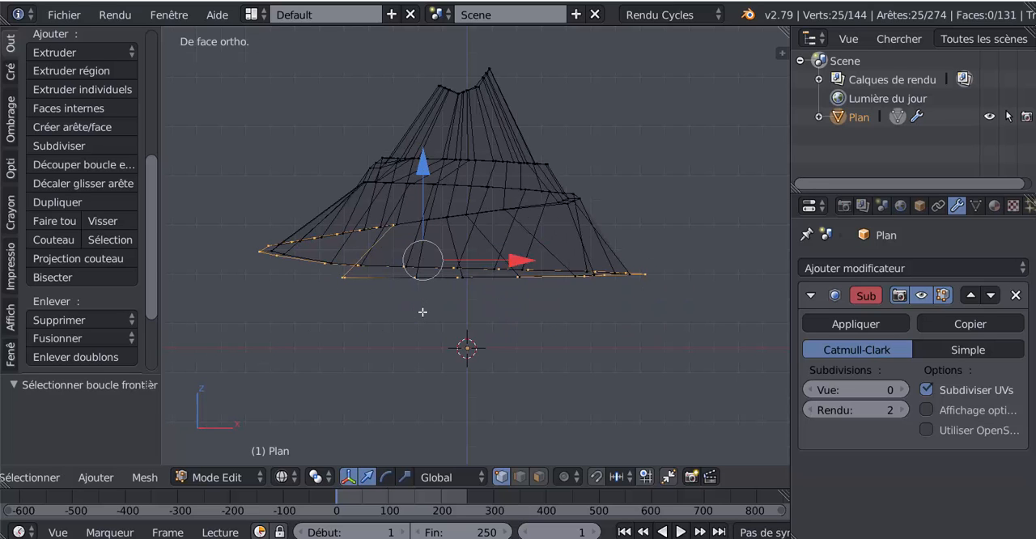
key("e")
key("Escape")
left_click_drag(419, 168, 423, 279)
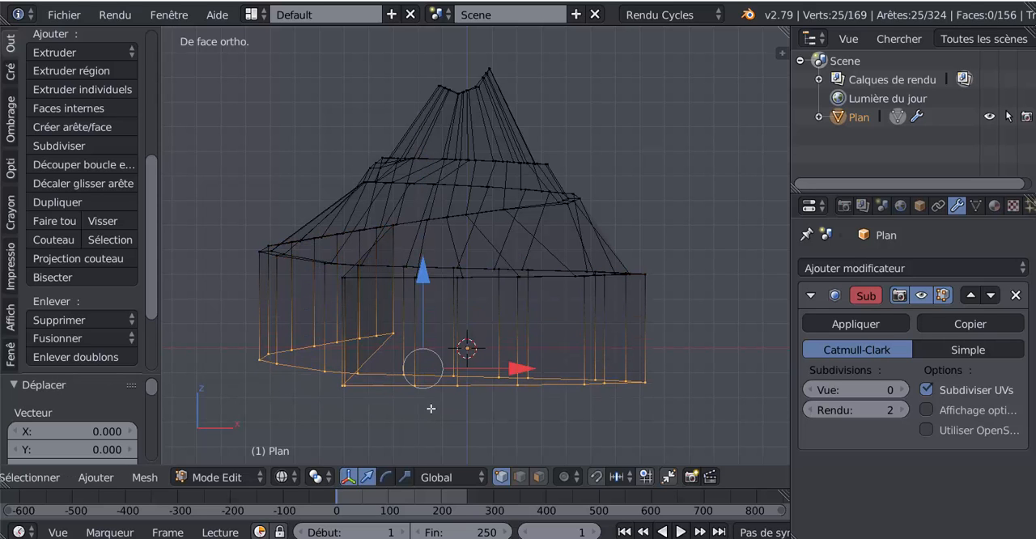
Flatten the extruded bottom loop with LoopTools Flatten, using the Best fit plane
key("z")
mouse_move(466, 403)
middle_mouse_down()
mouse_move(534, 401)
mouse_move(466, 403)
middle_mouse_up()
scroll(153, 300, "down", 3)
left_click(69, 363)
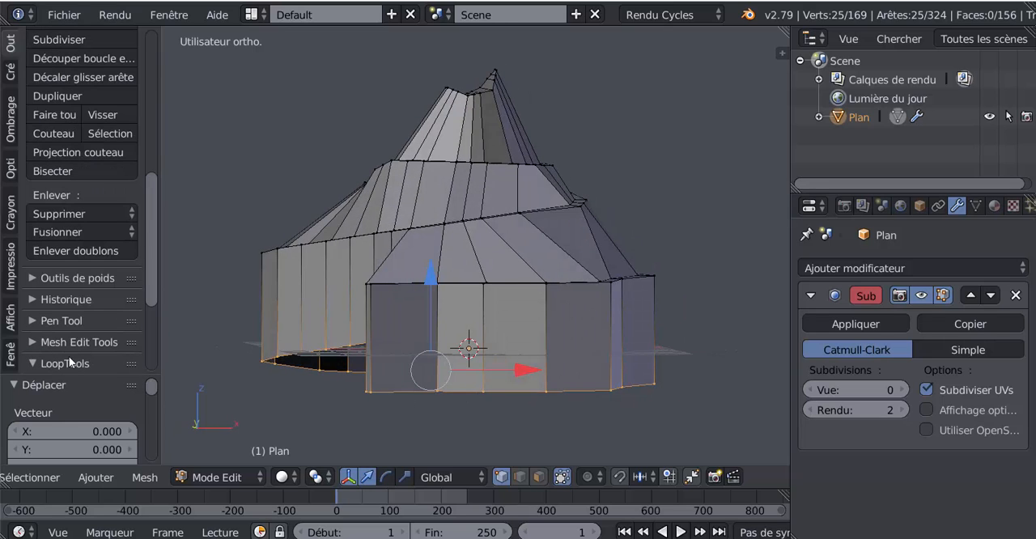
scroll(152, 324, "down", 5)
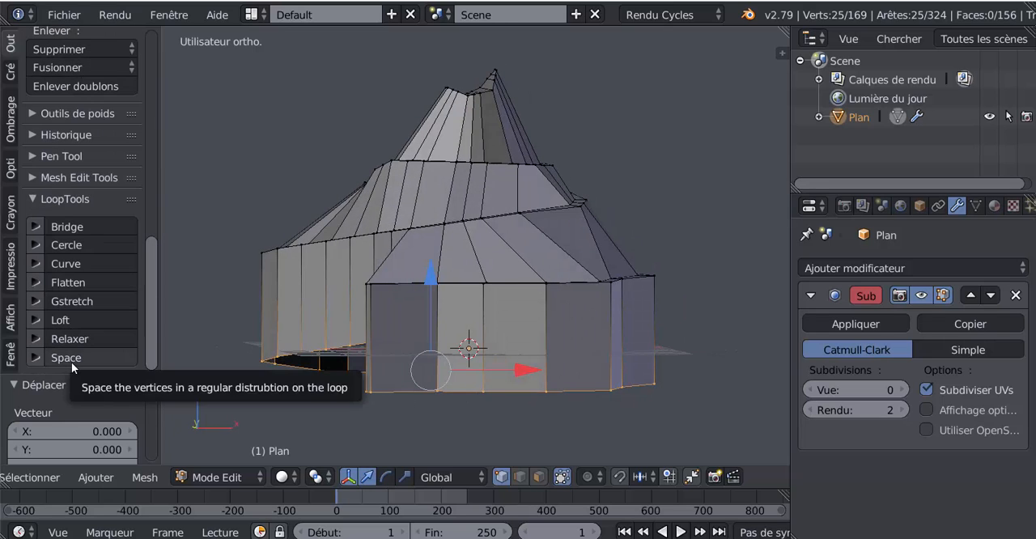
left_click(69, 284)
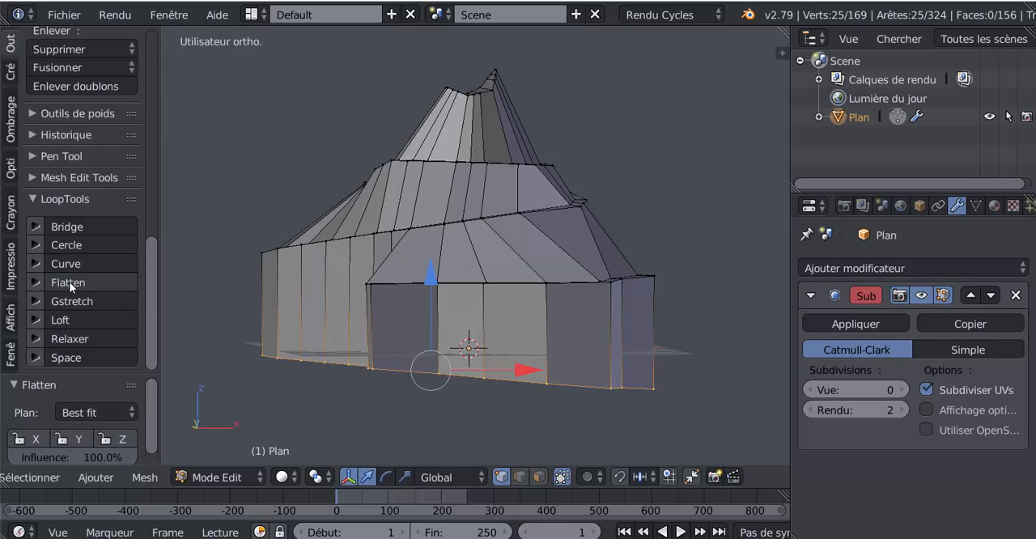
Level the flattened bottom loop by rotating it -4.09° in front view and slightly about the global X axis
key("KP_1")
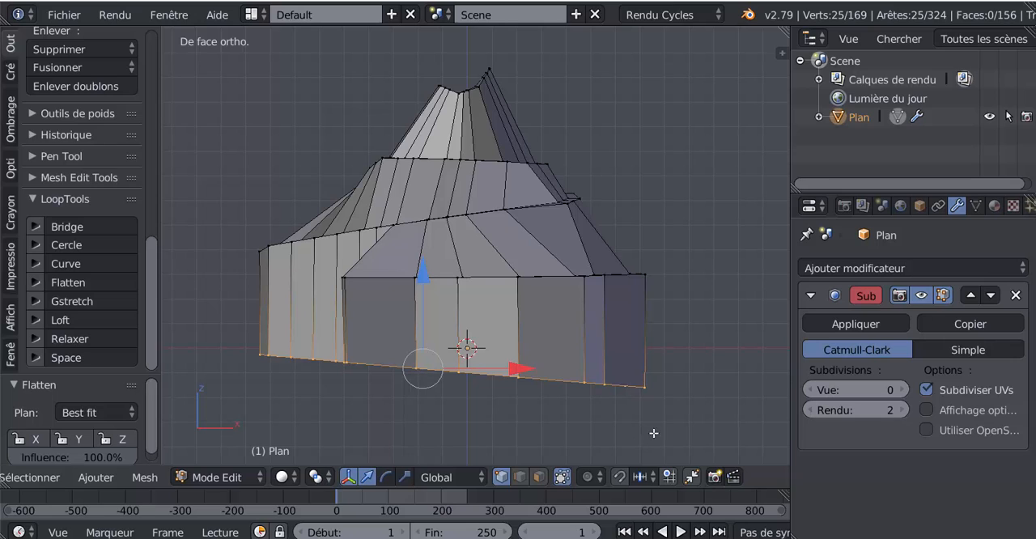
key("r")
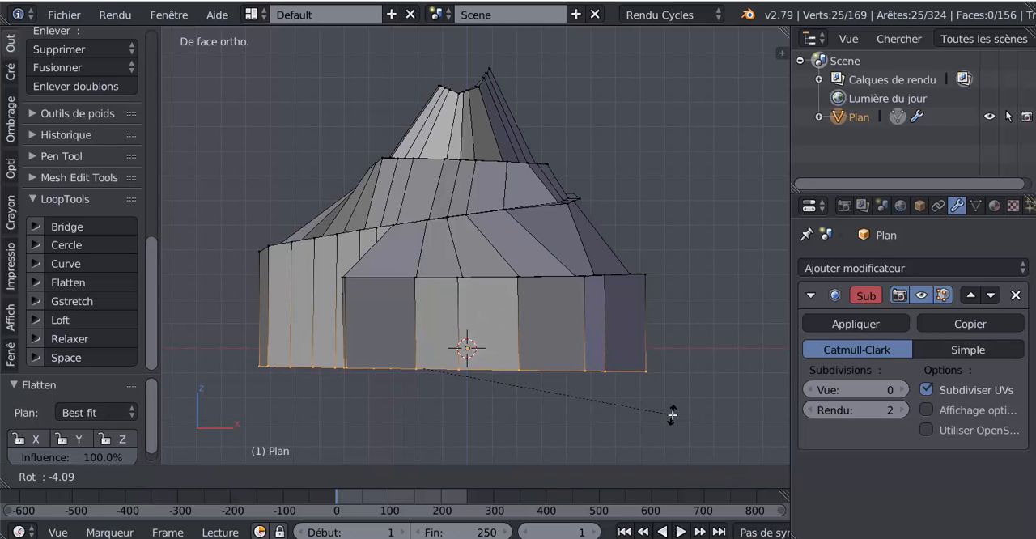
left_click(671, 414)
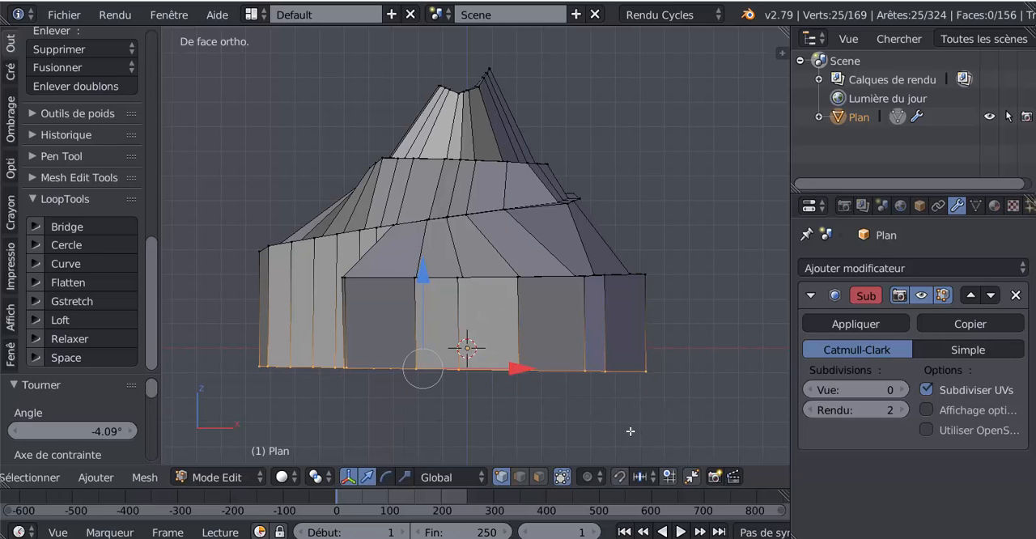
key("r")
key("x")
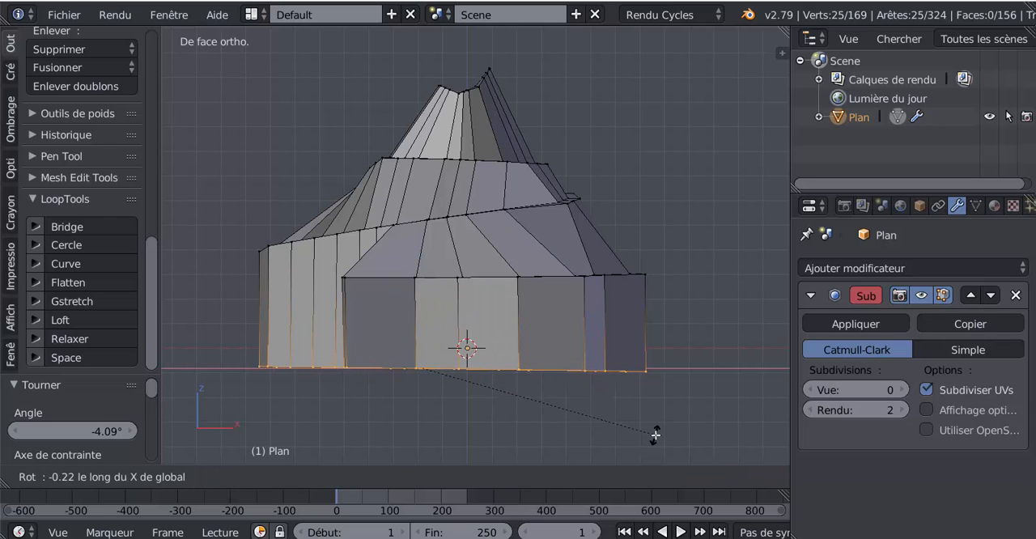
left_click(659, 432)
Raise the bottom loop to just under the path's lowest turn and scale it outward by 1.291
left_click_drag(429, 279, 447, 201)
middle_click_drag(515, 361, 566, 365)
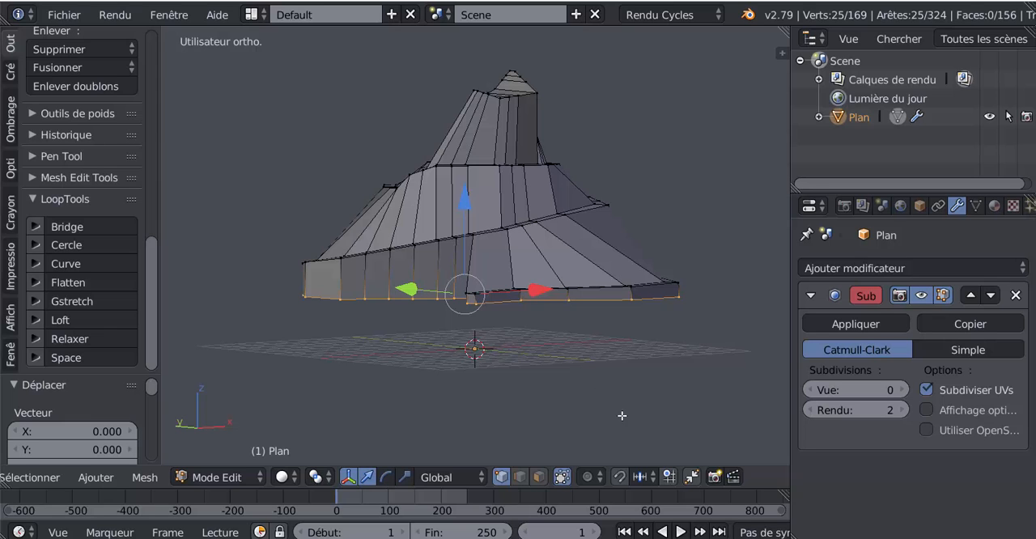
key("s")
left_click(640, 436)
key("z")
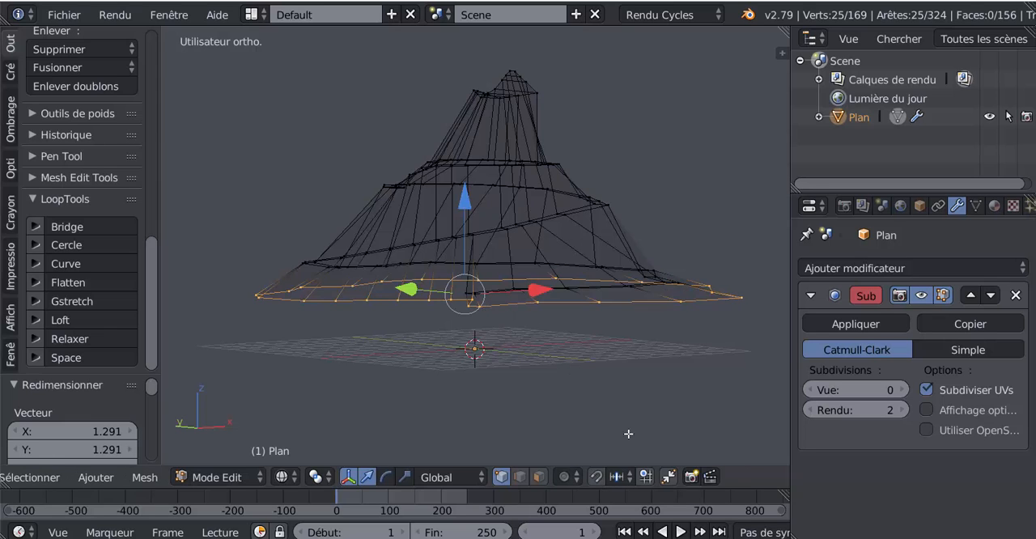
Leave mesh editing with solid shading and set the subdivision modifier's view level to 2
key("Tab")
key("z")
middle_click_drag(546, 435, 417, 454)
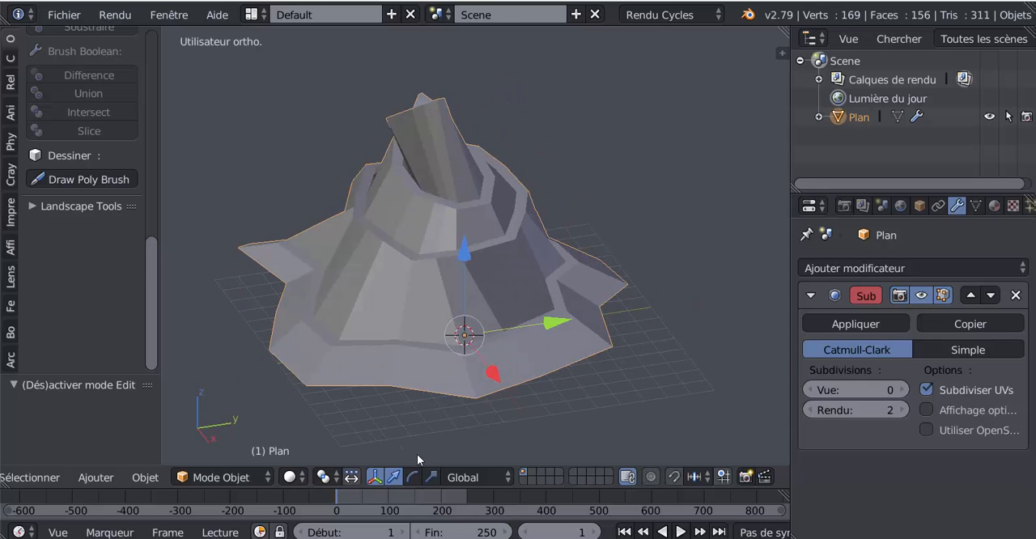
left_click(995, 206)
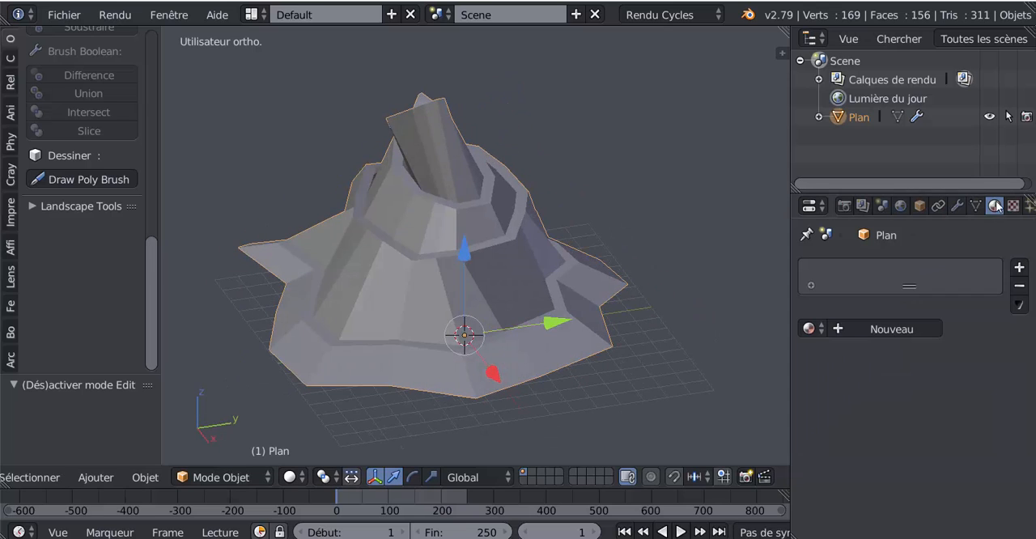
left_click(956, 205)
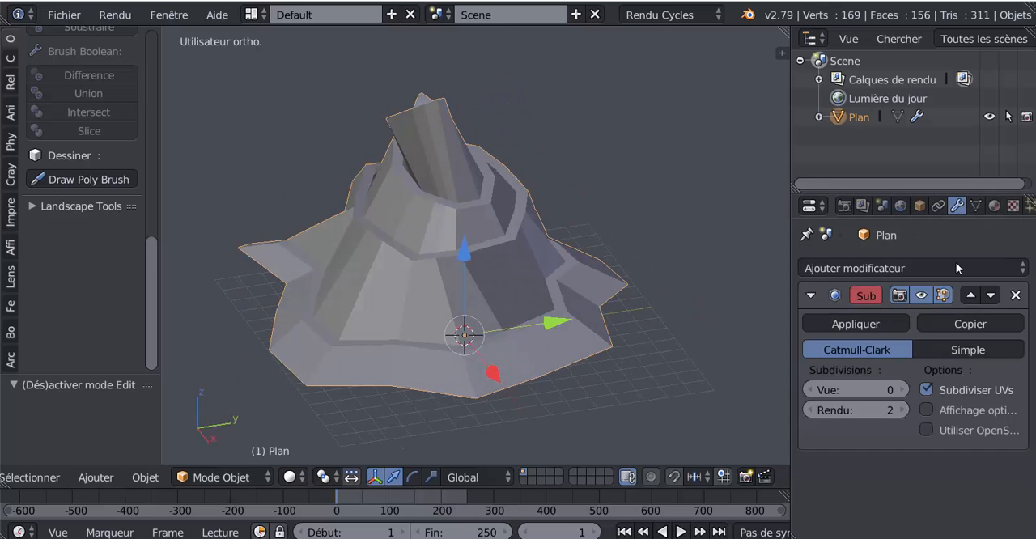
left_click(901, 390)
left_click(902, 390)
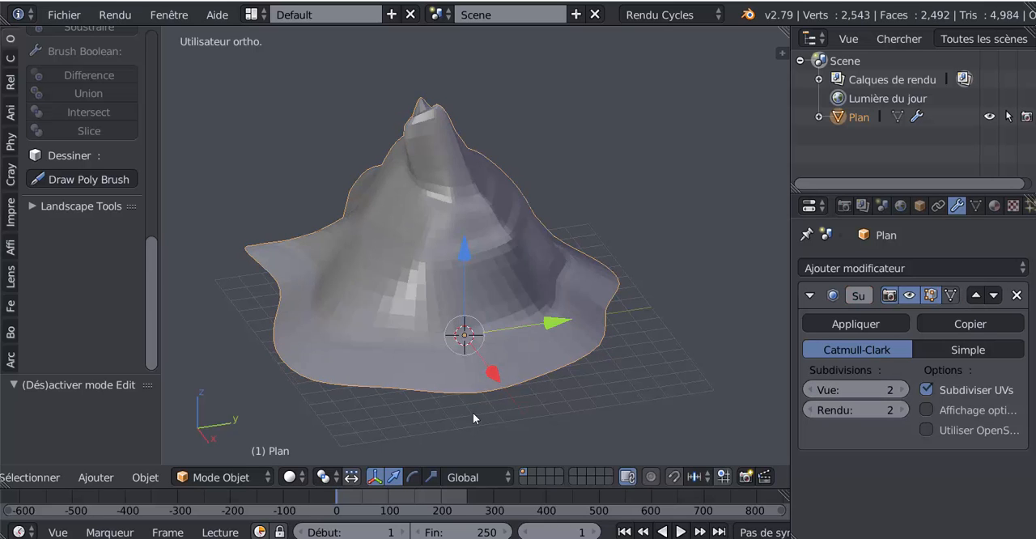
Select the five neighbouring bottom-edge vertices below the path, beside the notch where the path ends
middle_click_drag(472, 412, 613, 397)
scroll(666, 398, "up", 3)
key("Tab")
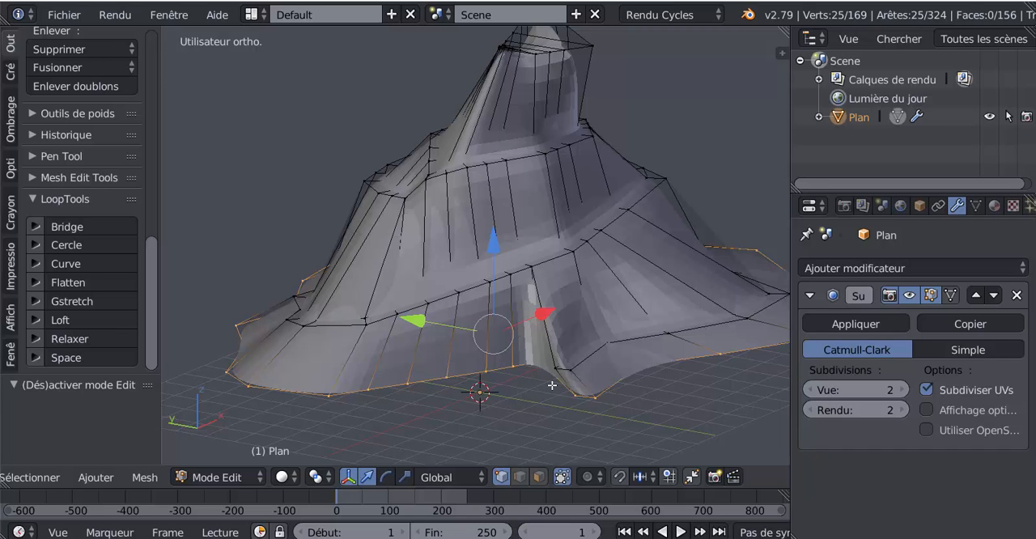
middle_click_drag(540, 389, 550, 354)
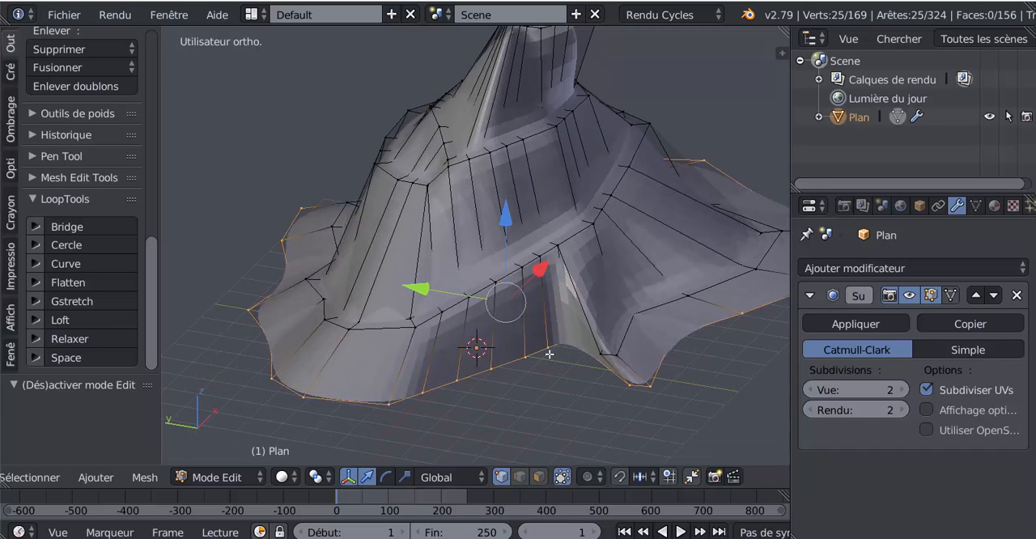
right_click(558, 348)
right_click(530, 364, "shift")
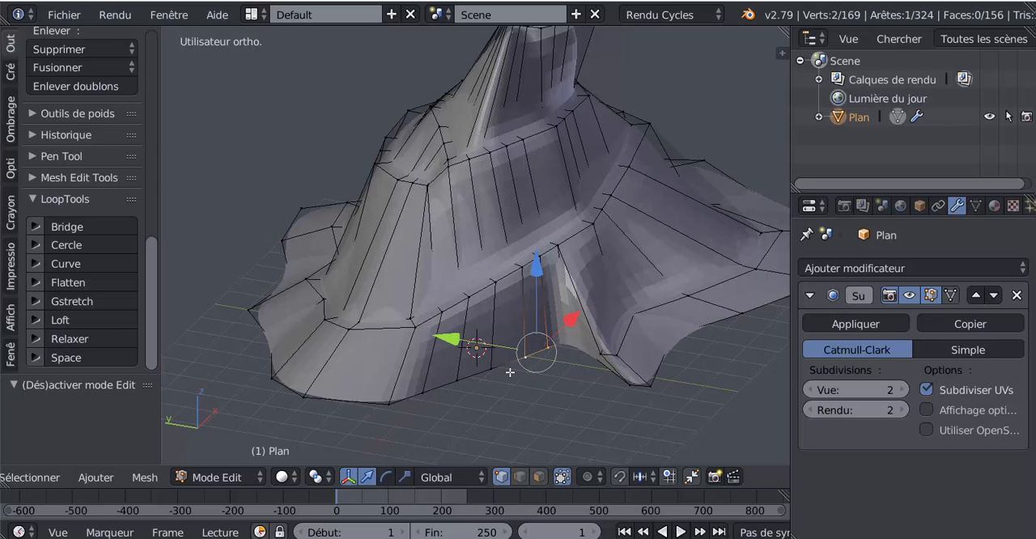
right_click(497, 376, "shift")
right_click(468, 387, "shift")
right_click(440, 392, "shift")
Move the five selected bottom-edge vertices outward by -0.649 along X
middle_click_drag(482, 397, 527, 415)
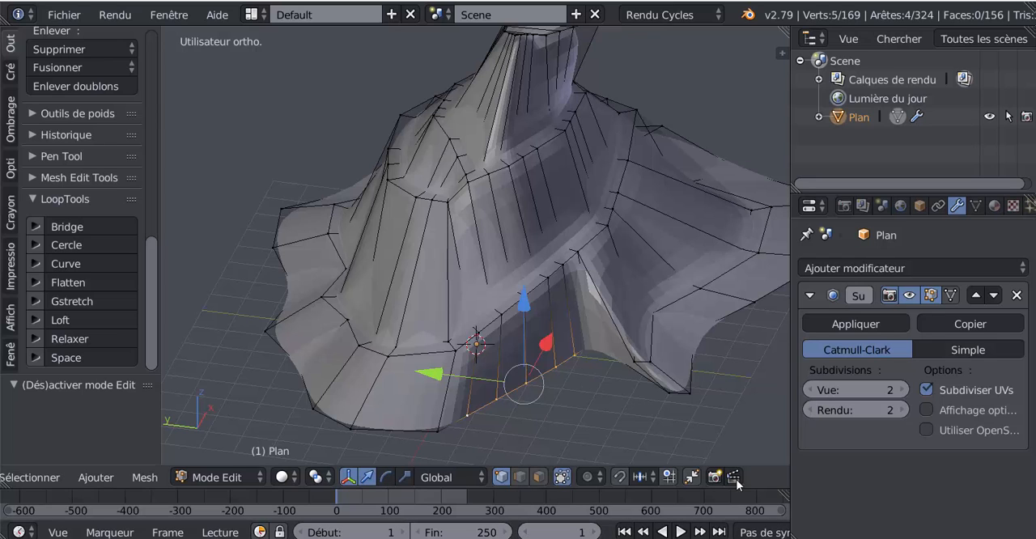
middle_click_drag(614, 359, 627, 421)
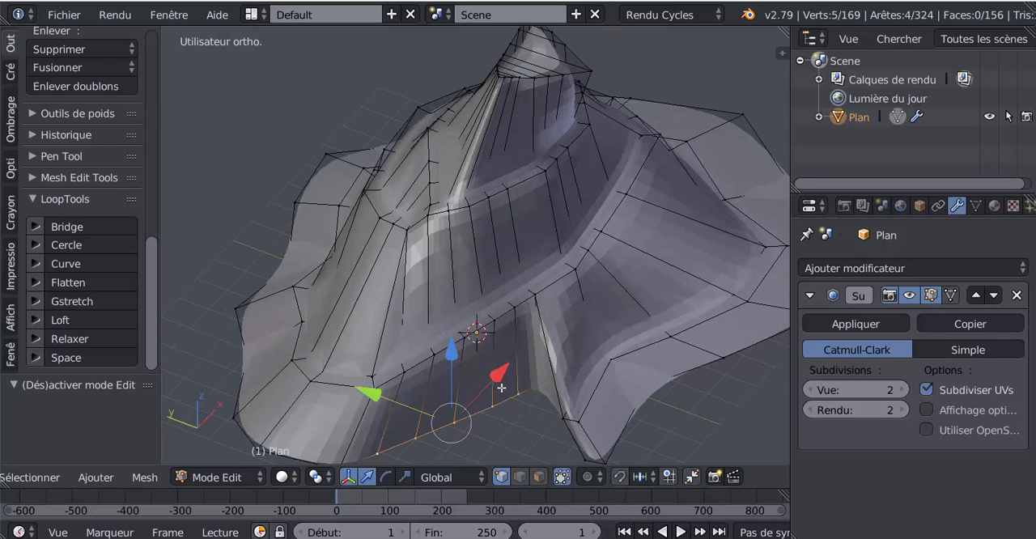
left_click_drag(501, 376, 490, 383)
middle_click_drag(490, 383, 588, 415)
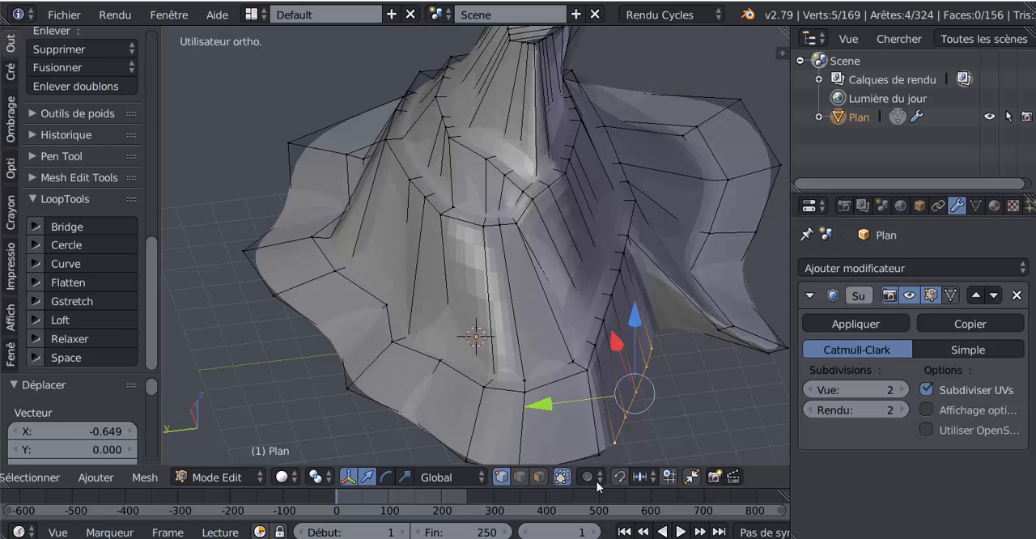
Switch the transformation orientation to Normal and move the selected bottom-edge vertices outward by 1.246 along Y
left_click(472, 477)
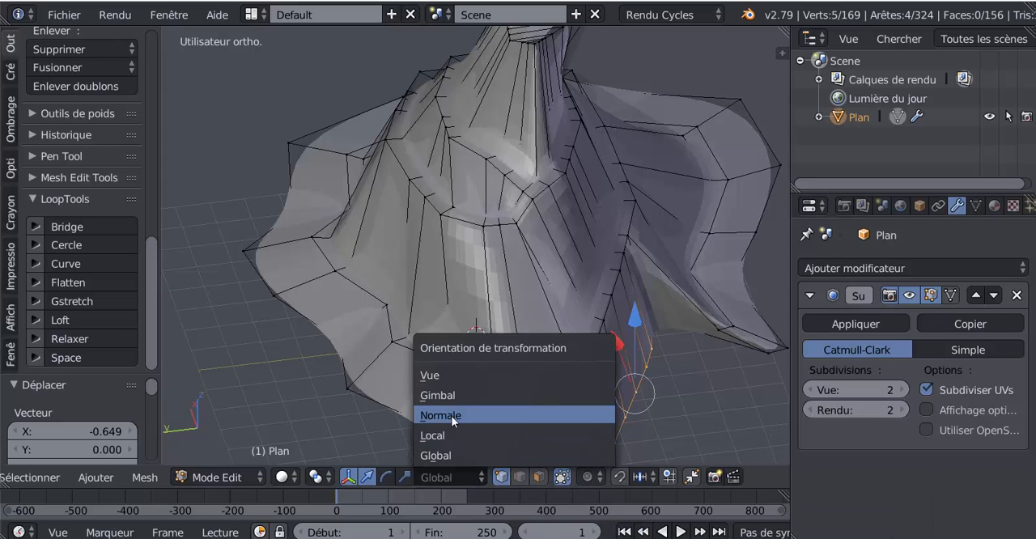
left_click(451, 415)
scroll(668, 399, "down", 4)
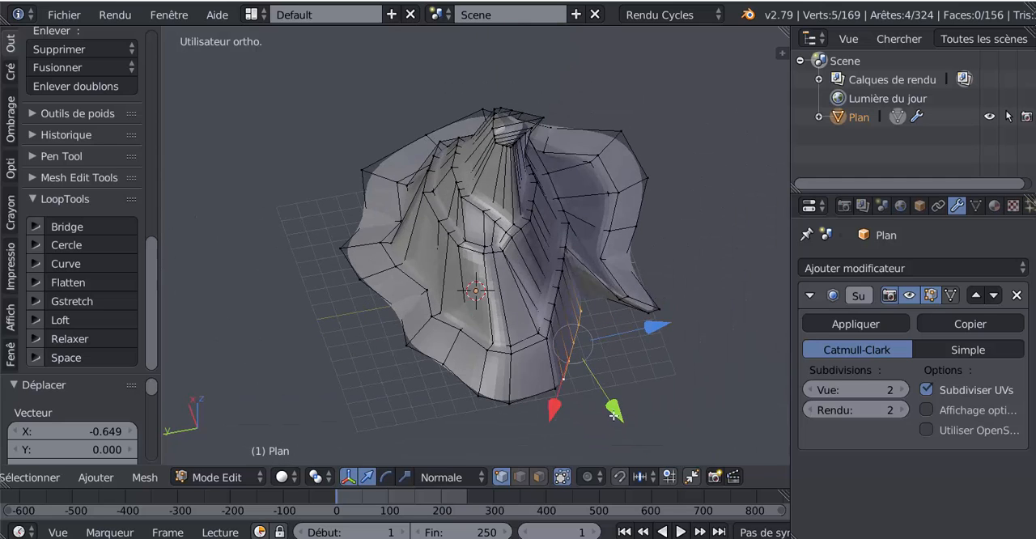
left_click_drag(613, 415, 623, 429)
scroll(572, 368, "up", 4)
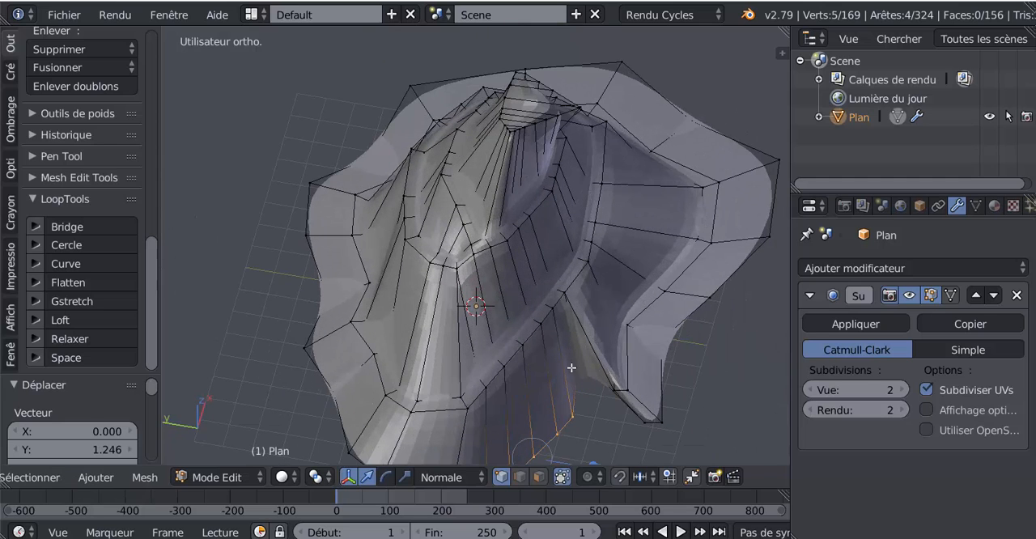
Set the subdivision view level to 0 and move the notch's single inner vertex outward by 2.490 along its normal-oriented Y axis
left_click(810, 389)
left_click(809, 389)
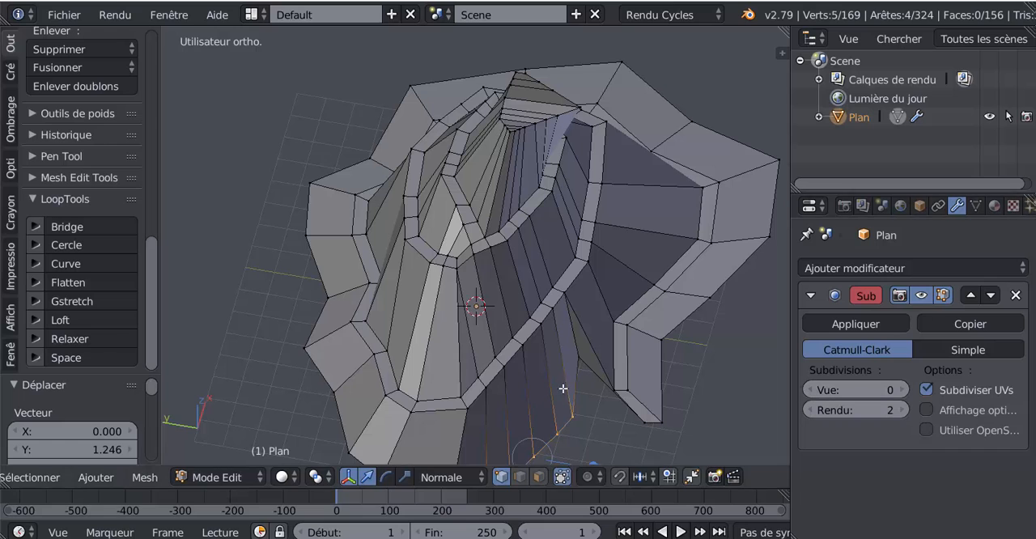
right_click(578, 365)
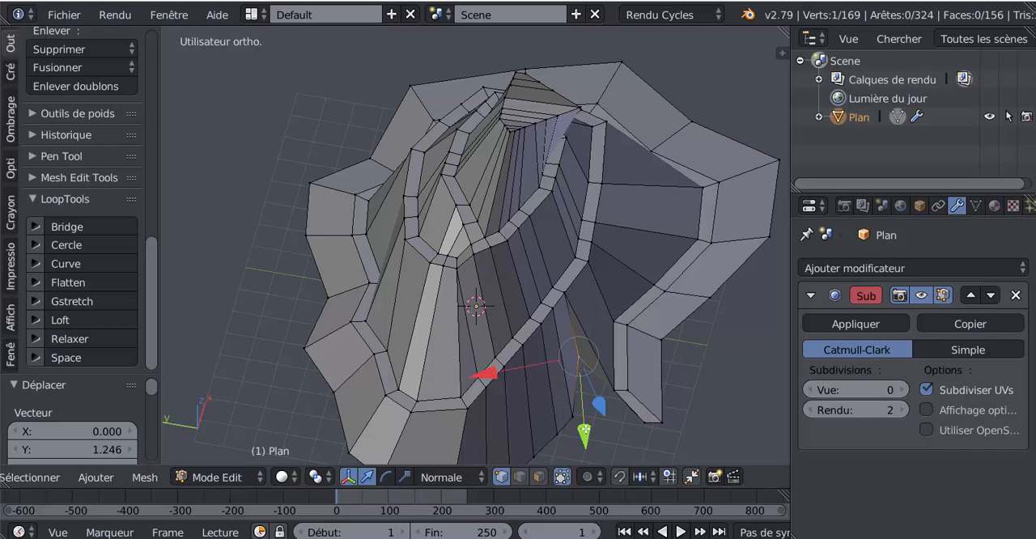
left_click_drag(584, 430, 598, 460)
scroll(608, 52, "down", 3)
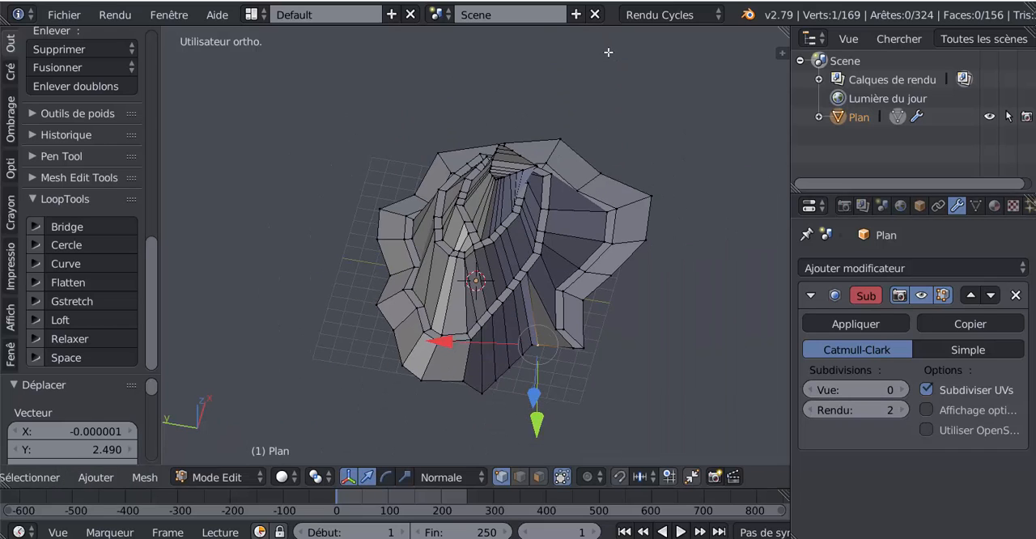
Reposition the notch vertex along its normal-oriented Z axis between the neighbouring bottom-edge vertices
middle_click_drag(624, 346, 563, 323)
left_click(515, 404)
left_click_drag(512, 405, 514, 377)
middle_click_drag(514, 378, 446, 360)
left_click_drag(349, 359, 331, 367)
middle_click_drag(414, 383, 730, 367)
left_click_drag(696, 280, 723, 280)
middle_click_drag(686, 311, 564, 249)
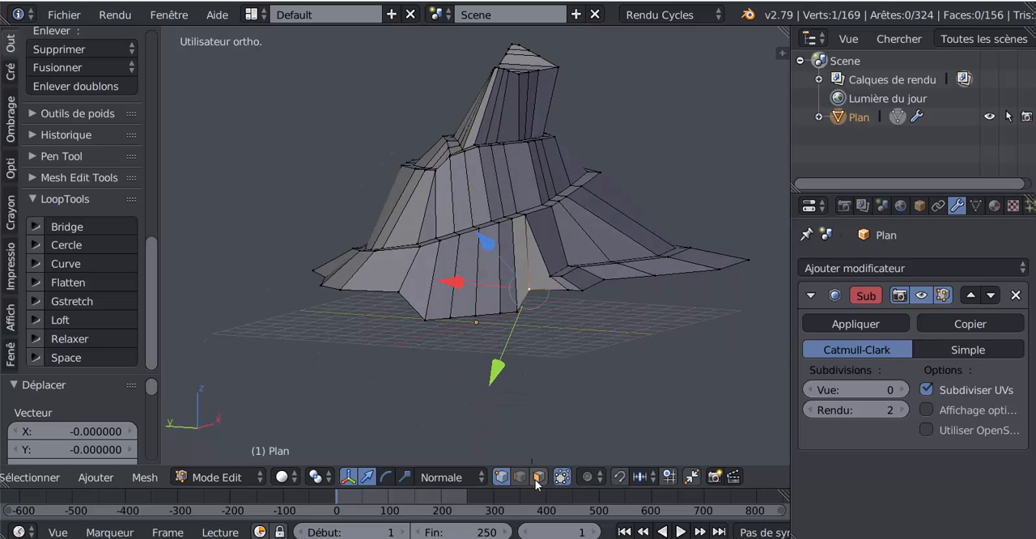
Switch the transformation orientation to Global, select the mountain's whole bottom edge loop and flatten it with LoopTools
left_click(486, 479)
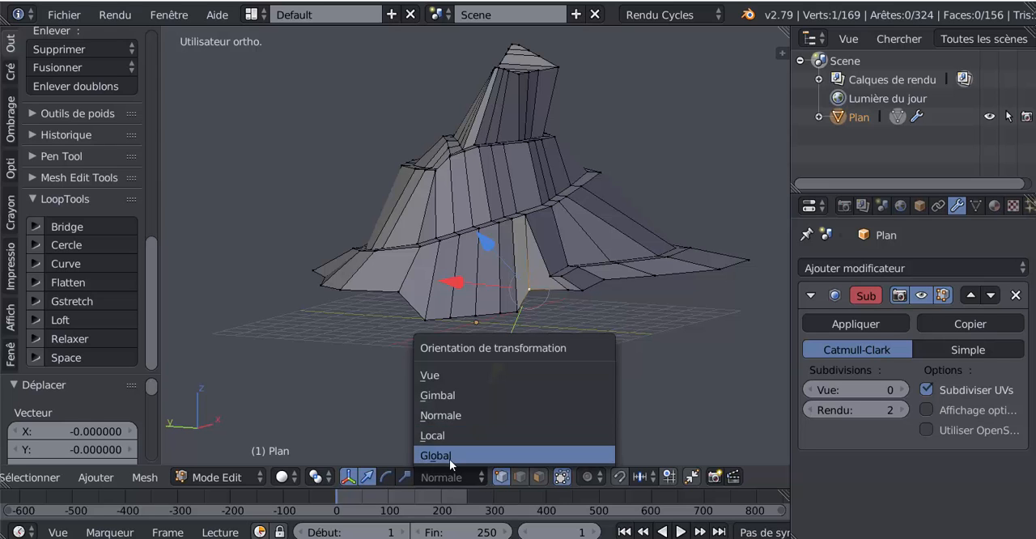
left_click(449, 457)
left_click_drag(535, 198, 557, 226)
middle_click_drag(557, 226, 511, 303)
right_click(574, 281, "alt")
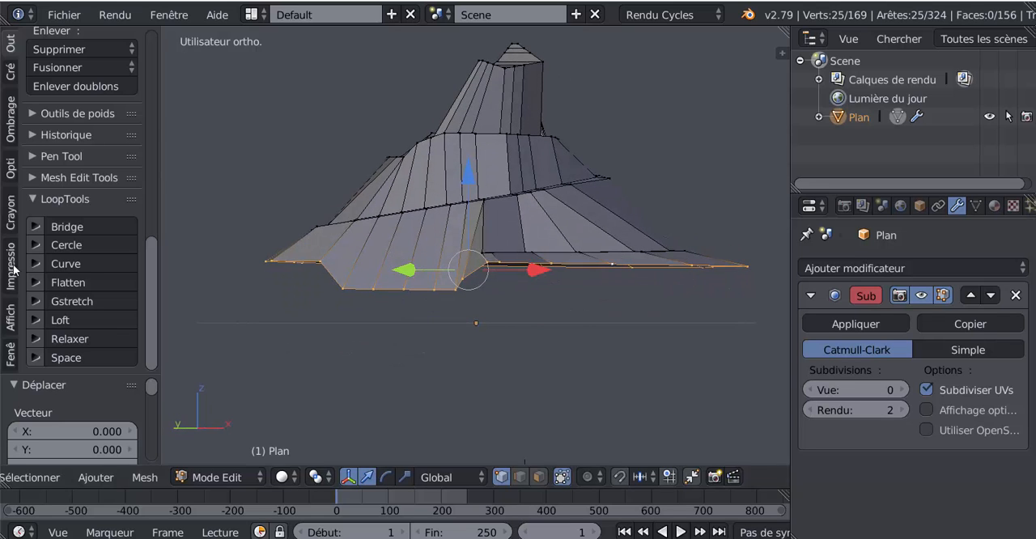
left_click(106, 281)
Leave mesh editing, set the subdivision modifier's view level to 2 and return to editing the mesh
middle_click_drag(525, 328, 503, 438)
key("Tab")
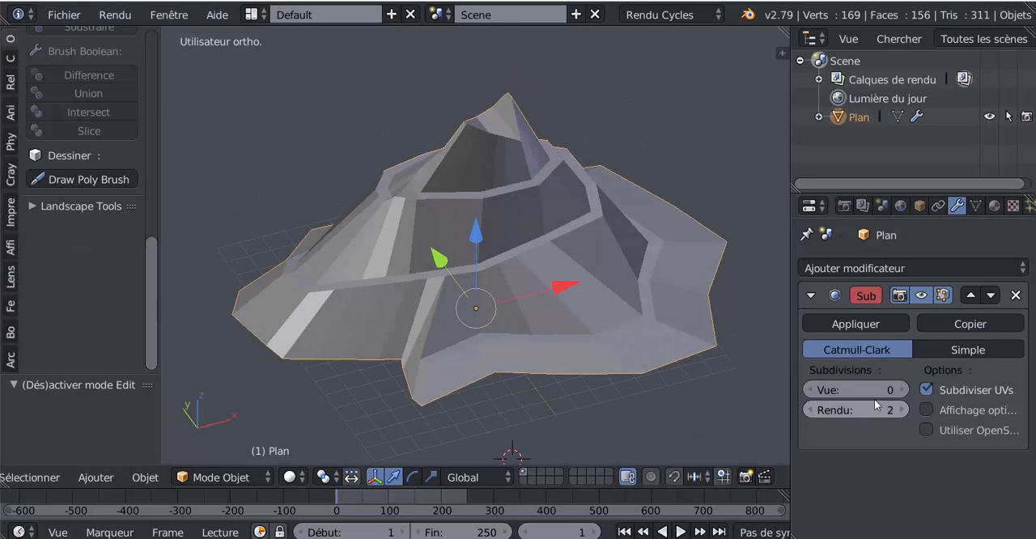
left_click(904, 392)
left_click(903, 392)
middle_click_drag(656, 402, 632, 361)
key("Tab")
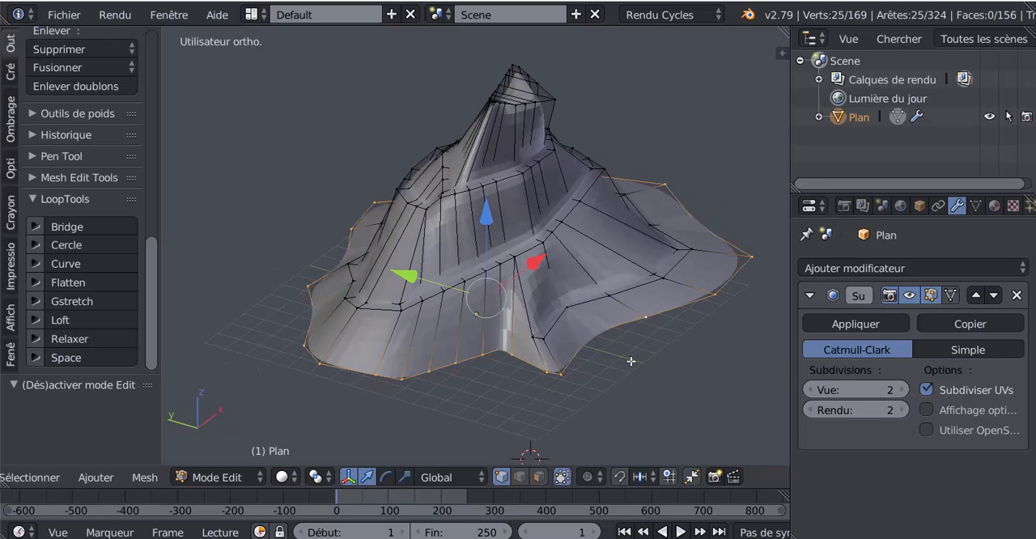
In edge selection mode, lower the short inner edge at the path's end along Z and check the smoothed shape
scroll(608, 374, "up", 5)
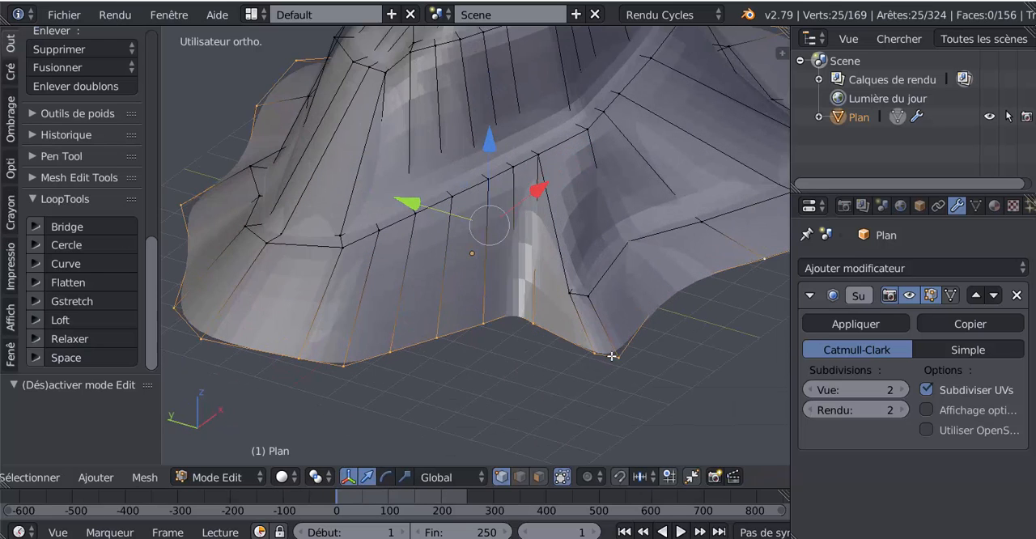
middle_click_drag(561, 376, 576, 356)
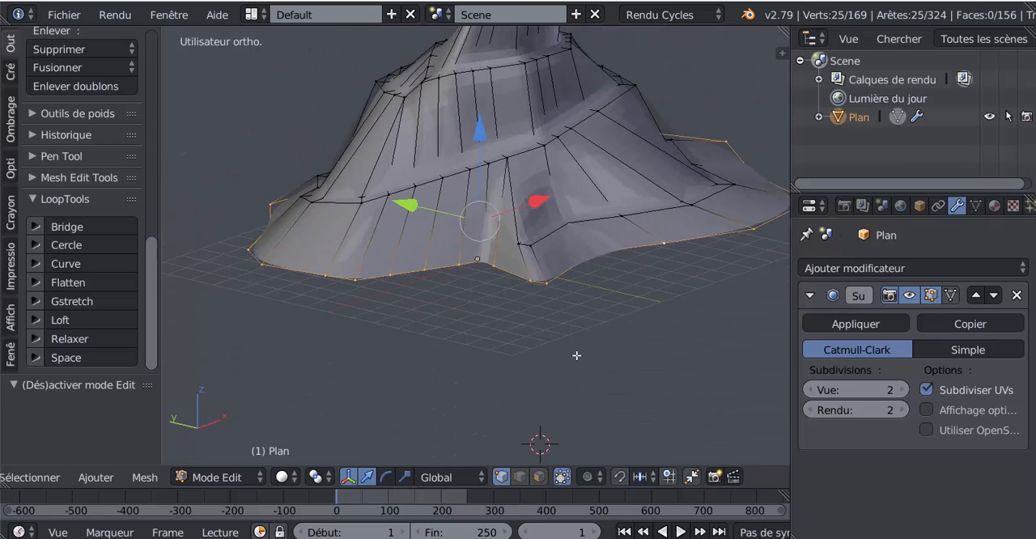
left_click(519, 477)
right_click(536, 285)
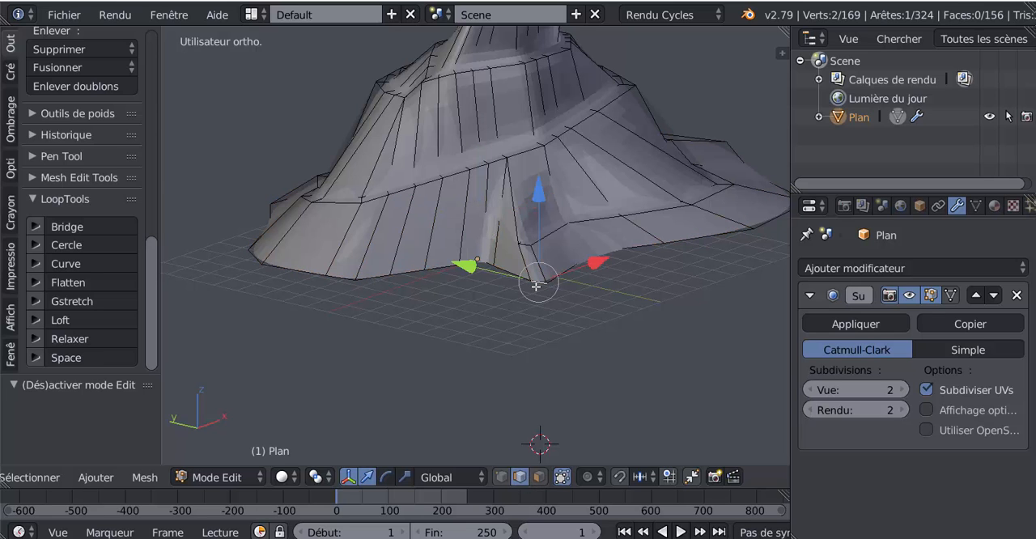
scroll(536, 285, "down", 3)
middle_click_drag(536, 285, 618, 337)
scroll(617, 336, "up", 4)
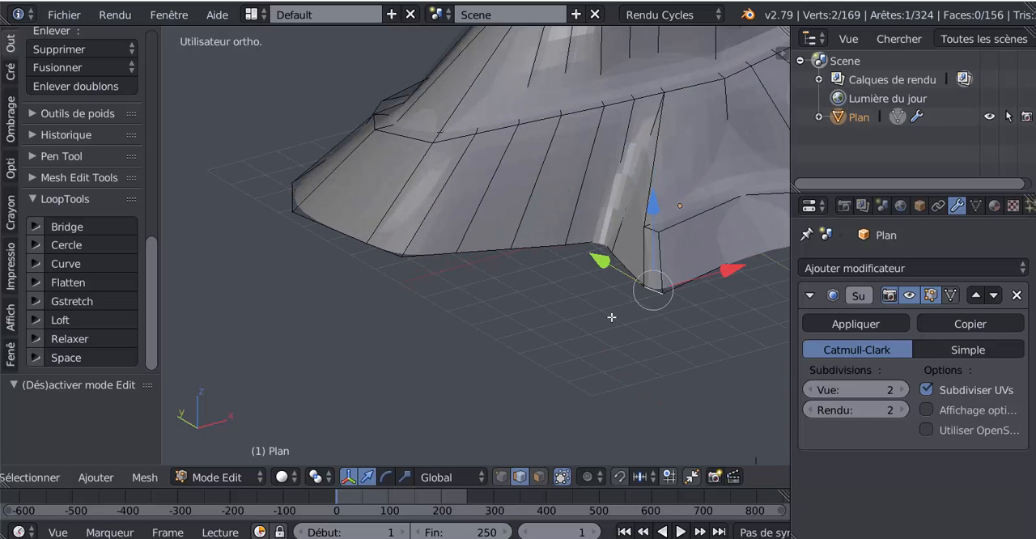
right_click(653, 230)
left_click_drag(652, 146, 662, 163)
key("Tab")
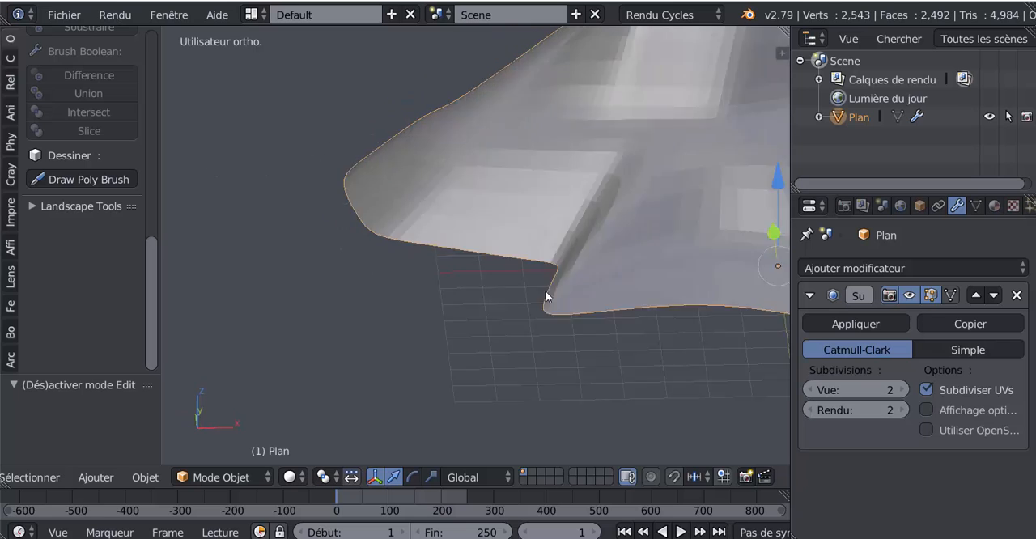
key("Tab")
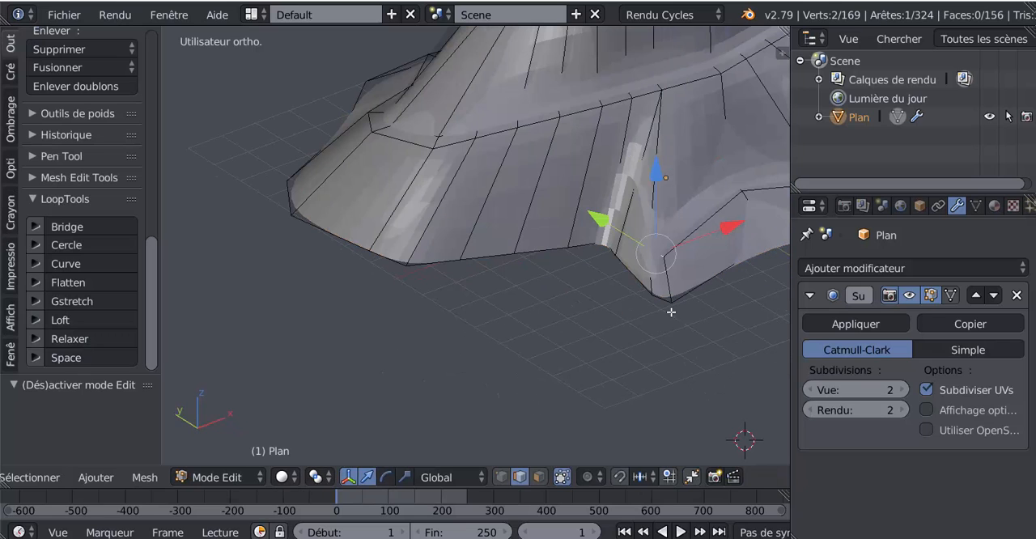
Extrude the path's outer end edge about 2.24 units away from the mountain
right_click(652, 303)
middle_click_drag(640, 332, 509, 313)
key("e")
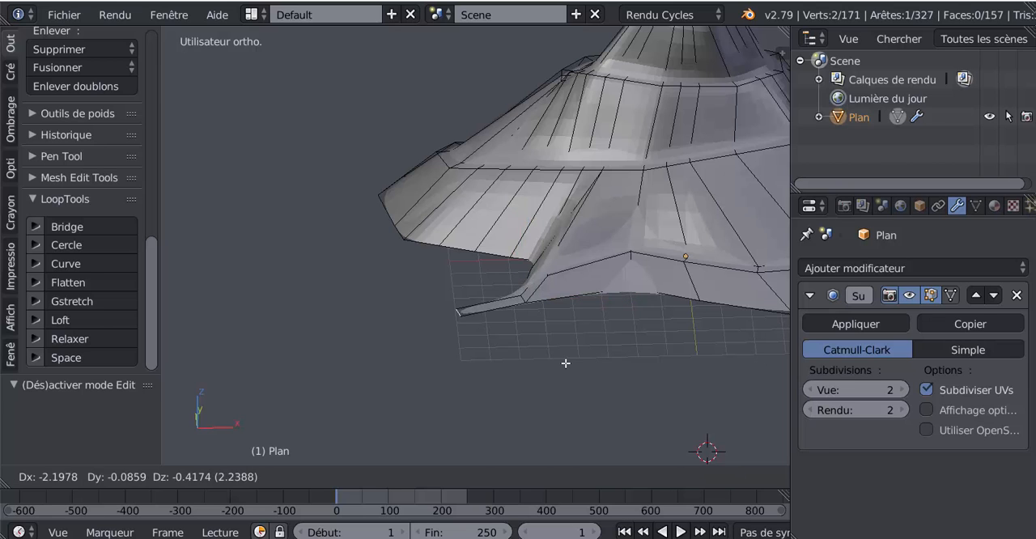
left_click(563, 364)
Extrude the path's end edge three more times into a curve and rotate the end edge by 72.3°
key("KP_7")
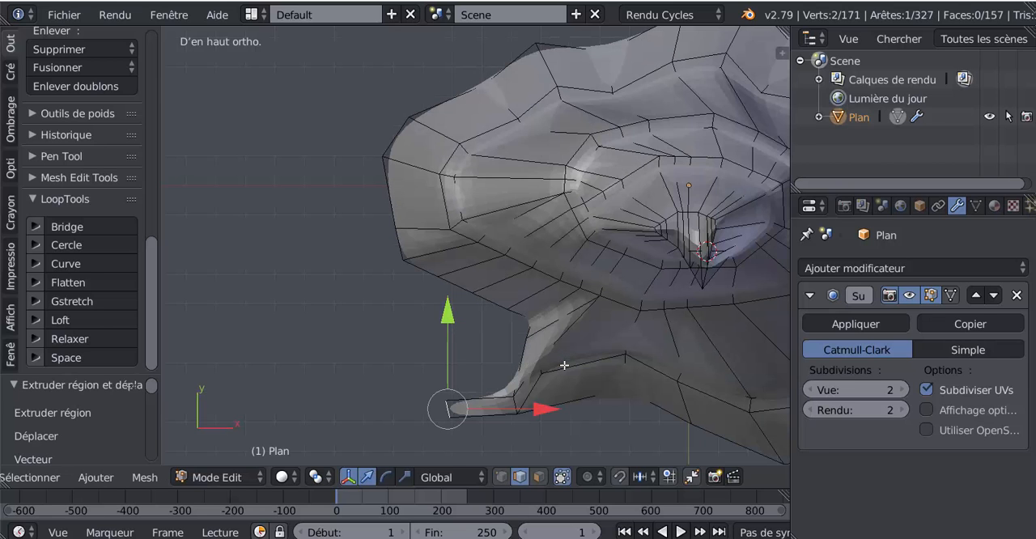
scroll(565, 368, "down", 3)
key("e")
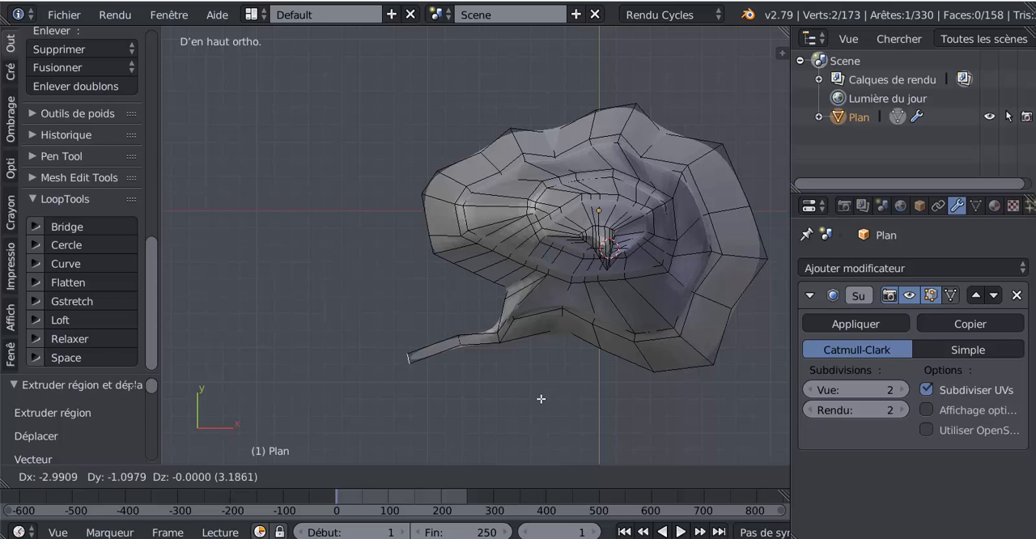
left_click(550, 403)
key("e")
left_click(486, 420)
key("e")
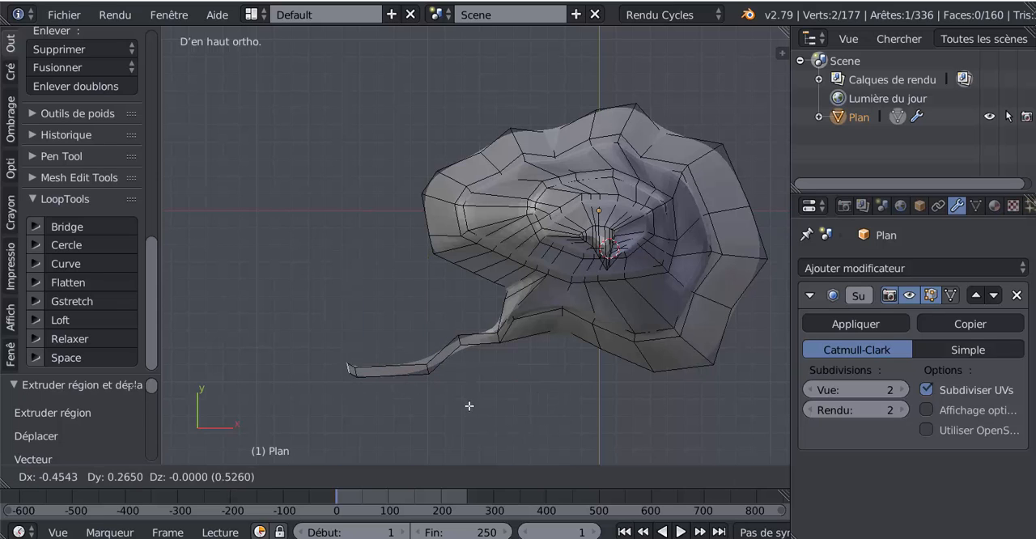
left_click(442, 386)
key("r")
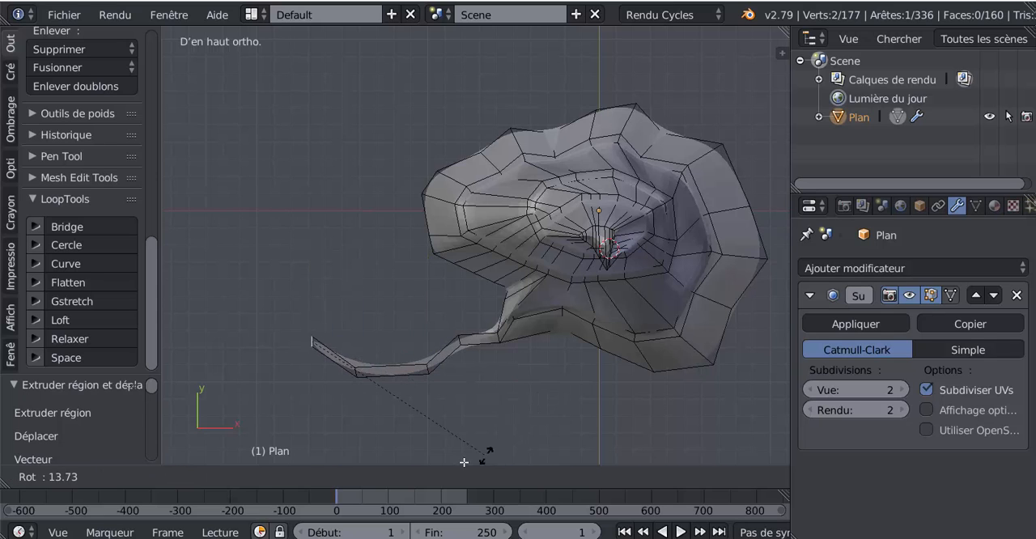
left_click(318, 132)
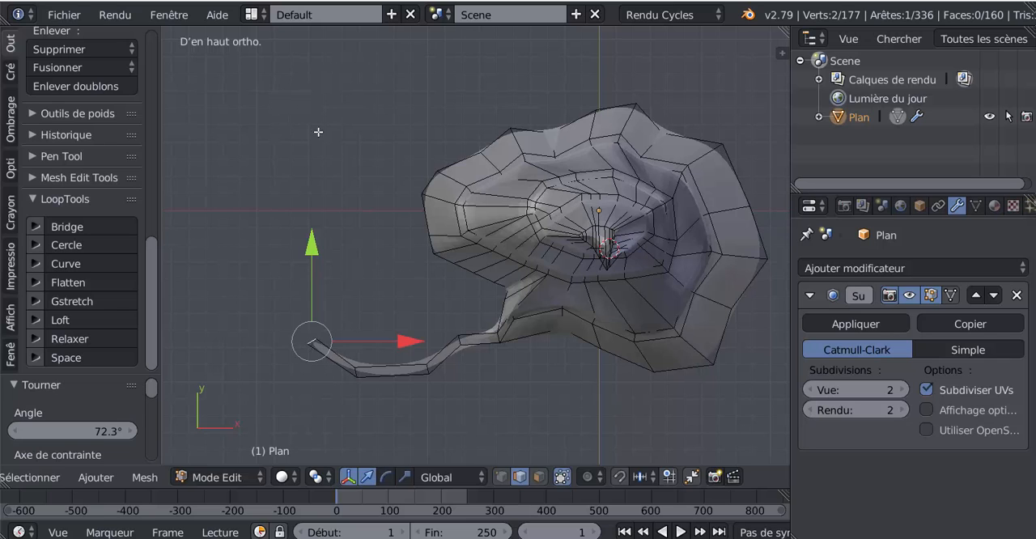
Extrude the path's end once more, rotate its end edge and check the smoothed path outside mesh editing
key("e")
left_click(285, 188)
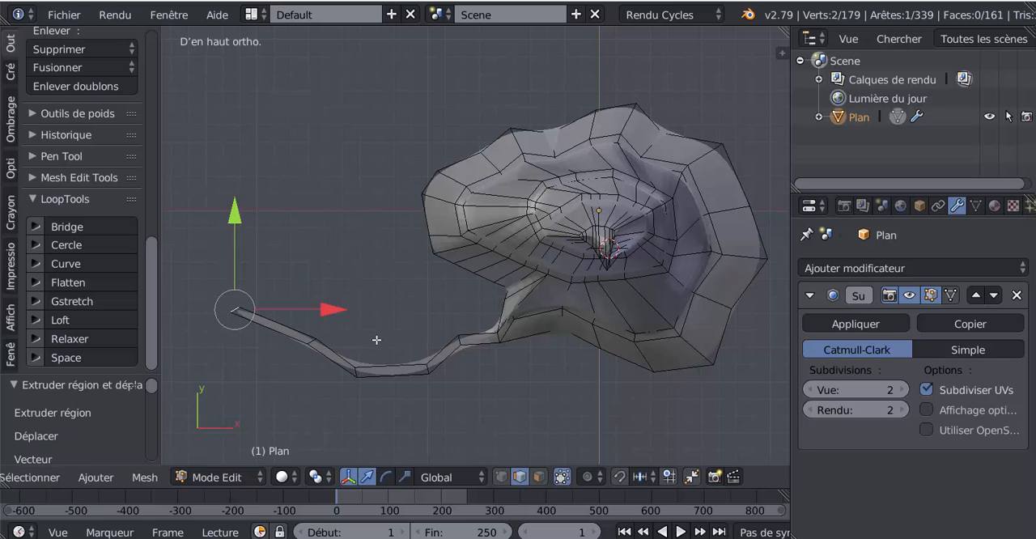
key("r")
left_click(378, 240)
key("Tab")
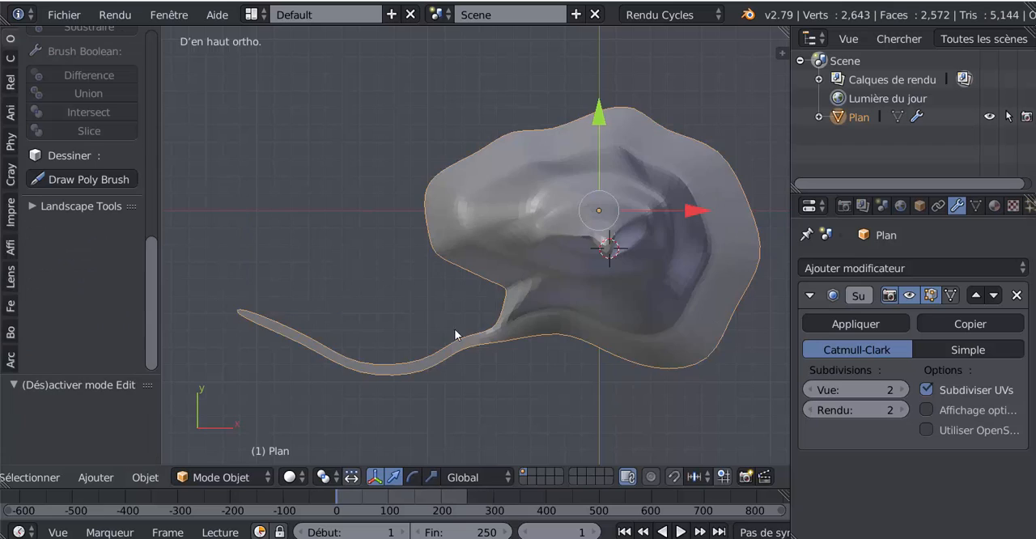
middle_click_drag(454, 328, 538, 227)
scroll(588, 227, "up", 4)
key("Tab")
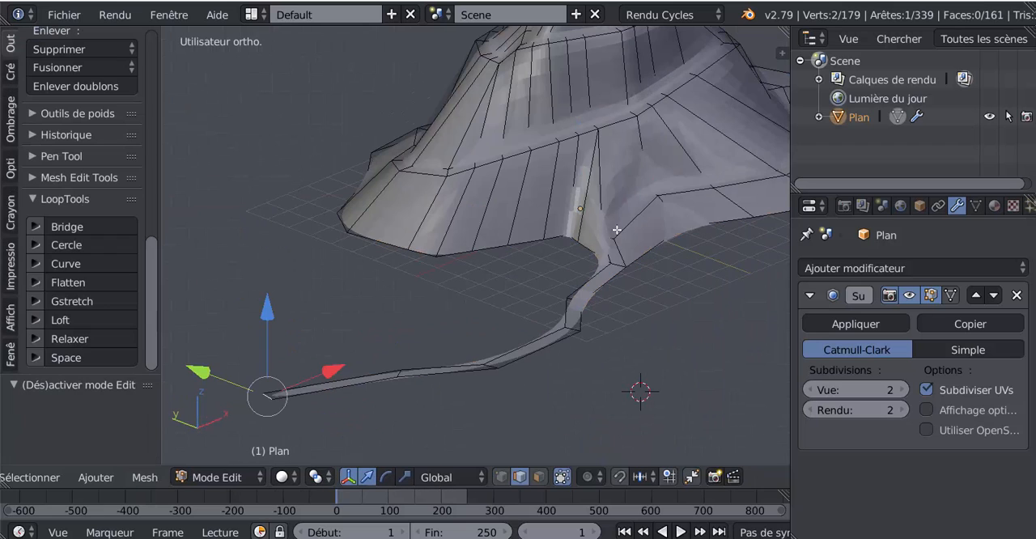
Add seven evenly spaced loop cuts lengthwise along the path without sliding them
scroll(534, 227, "up", 2)
middle_click_drag(606, 242, 542, 248, "shift")
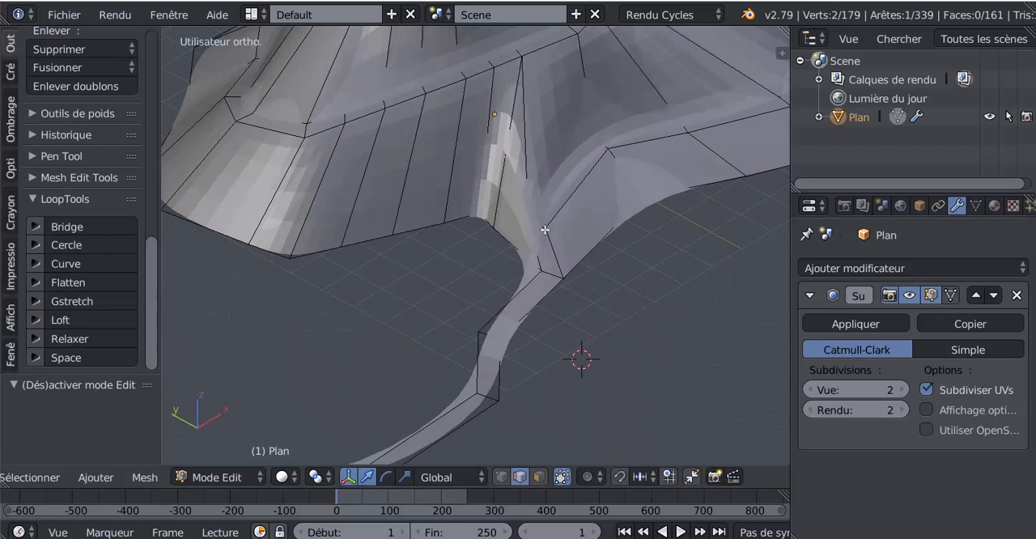
key("ctrl+r")
scroll(544, 230, "up", 6)
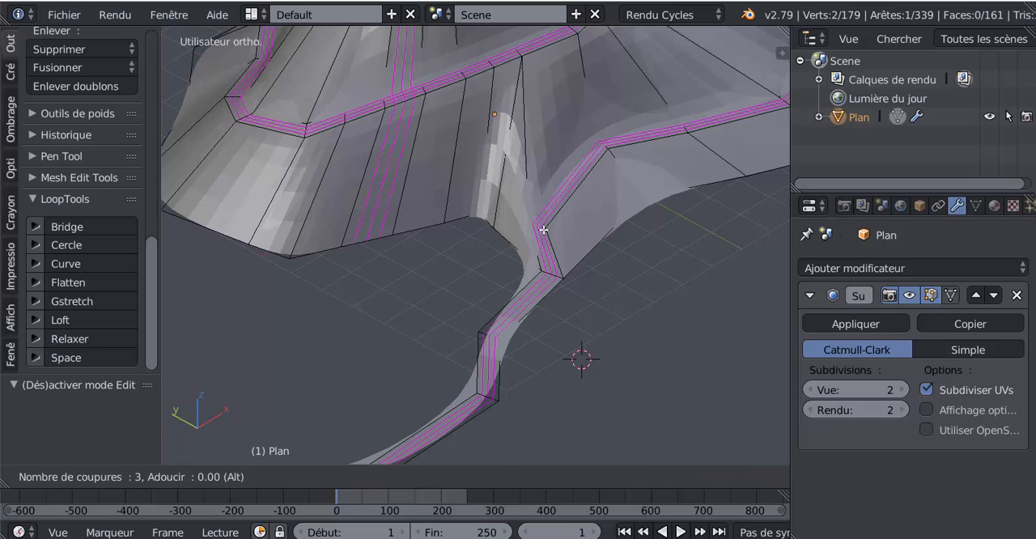
left_click(544, 230)
right_click(544, 230)
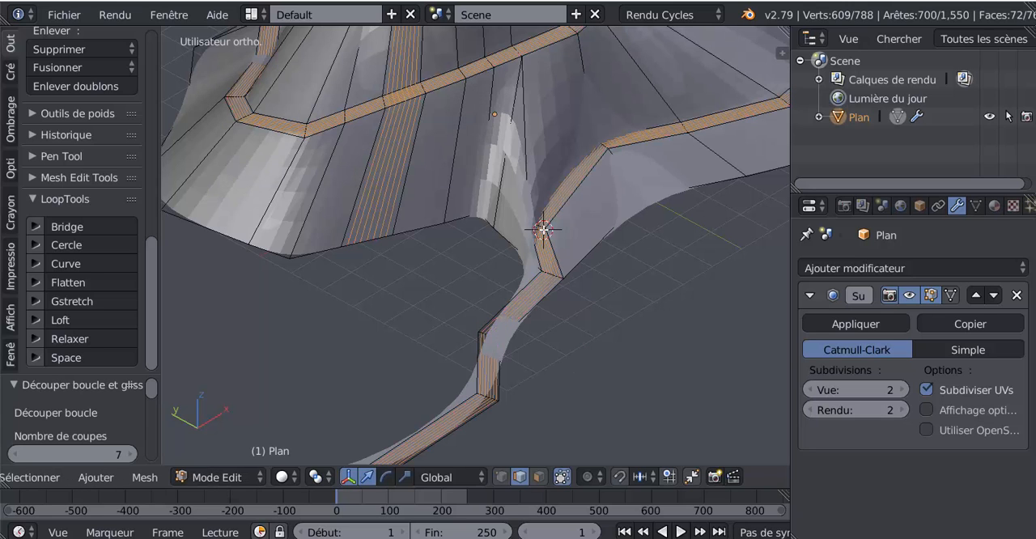
Examine the path's smoothed edges with the new loop cuts, both outside and inside mesh editing
key("Tab")
scroll(556, 235, "down", 5)
middle_click_drag(555, 235, 573, 291)
scroll(641, 245, "up", 4)
key("Tab")
scroll(569, 263, "up", 3)
scroll(568, 263, "up", 2)
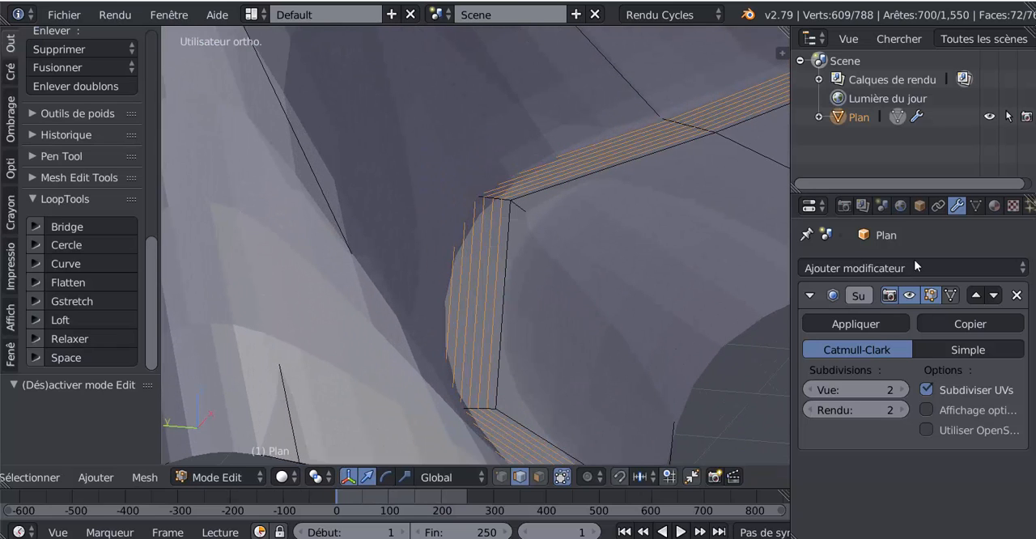
Create a new diffuse material on the mountain and inspect where the loop cuts cross the path near the summit
left_click(996, 206)
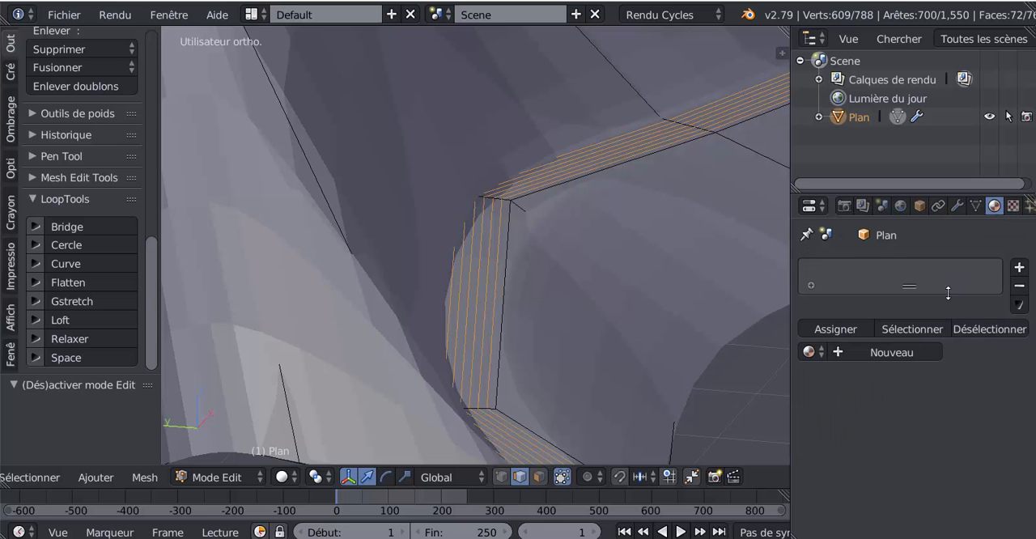
left_click(891, 352)
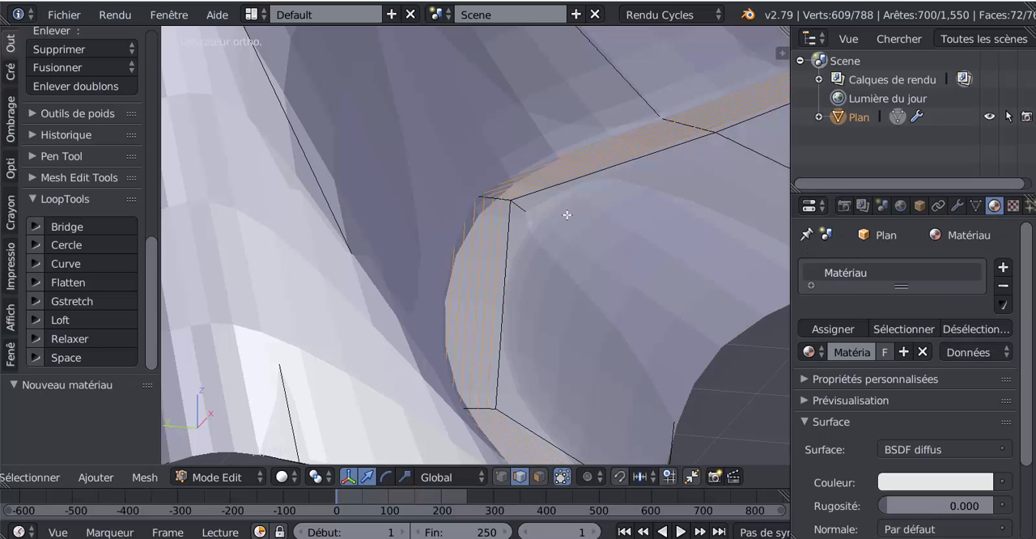
scroll(582, 222, "down", 8)
middle_click_drag(582, 222, 668, 287)
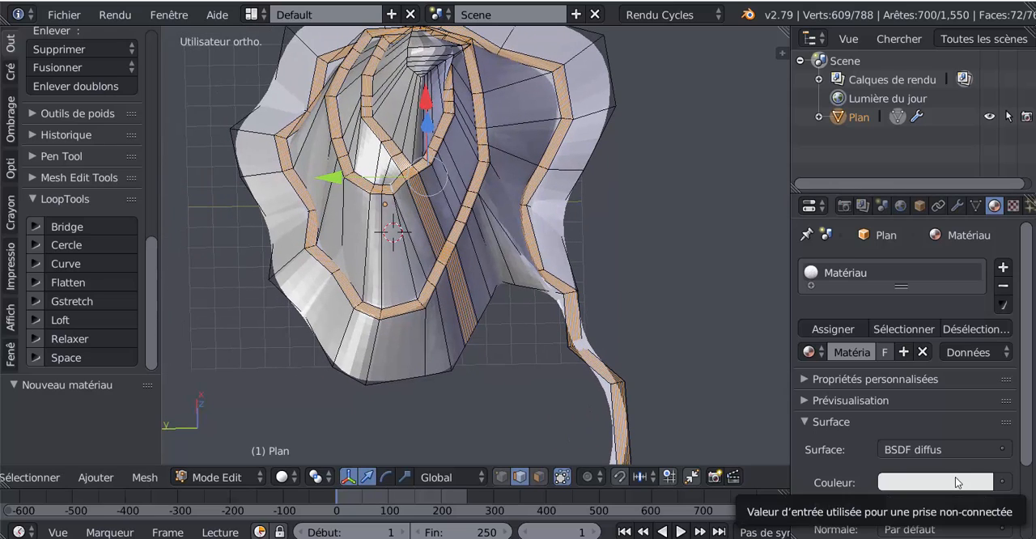
scroll(463, 270, "up", 8)
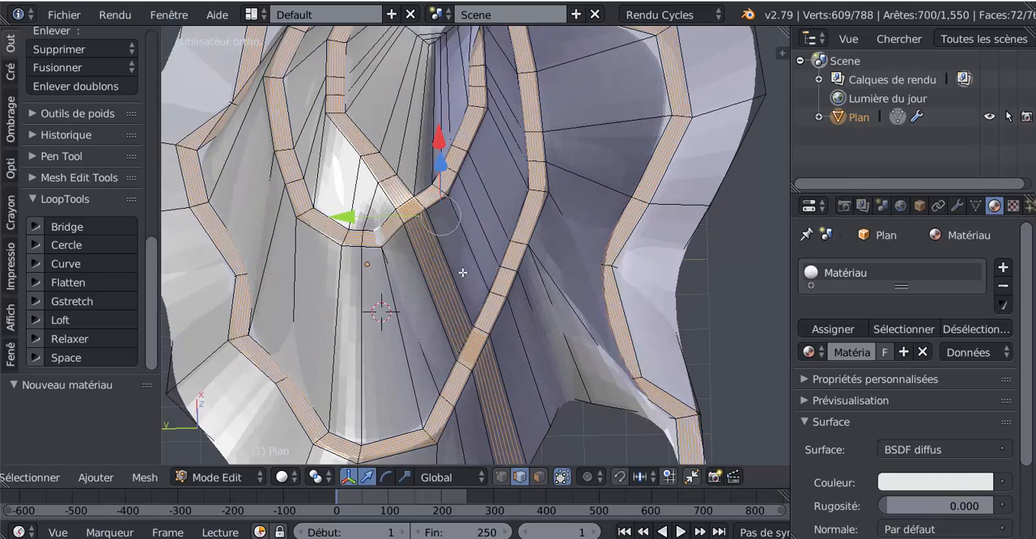
scroll(391, 265, "up", 4)
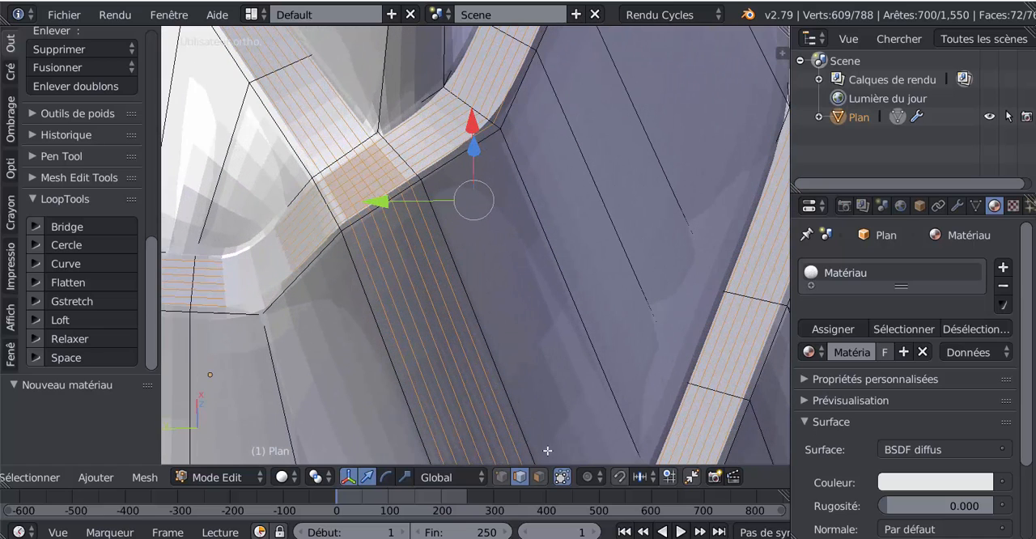
Inspect the path crossings in face selection mode, and undo the seven loop cuts along the path
left_click(538, 477)
scroll(470, 314, "down", 3)
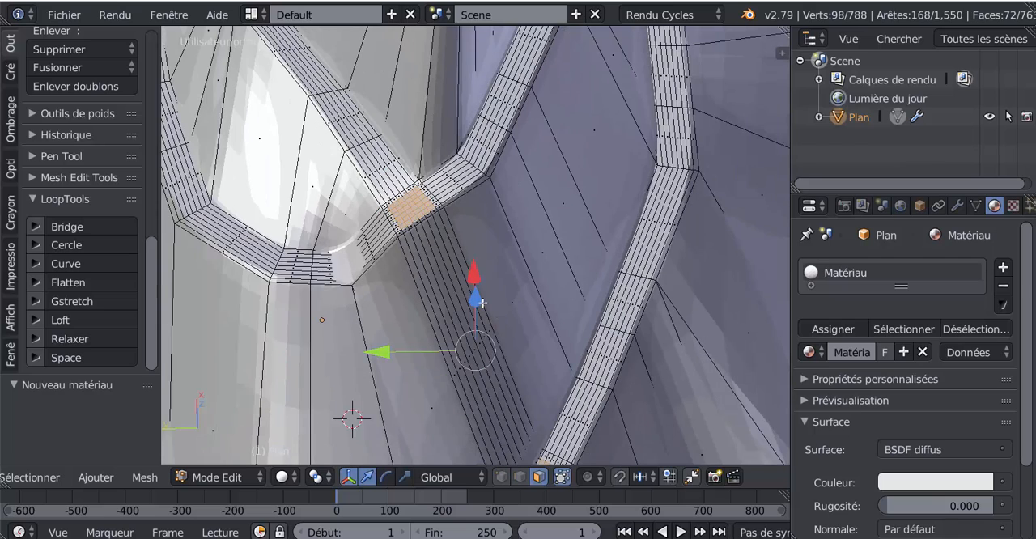
middle_click_drag(481, 303, 487, 290)
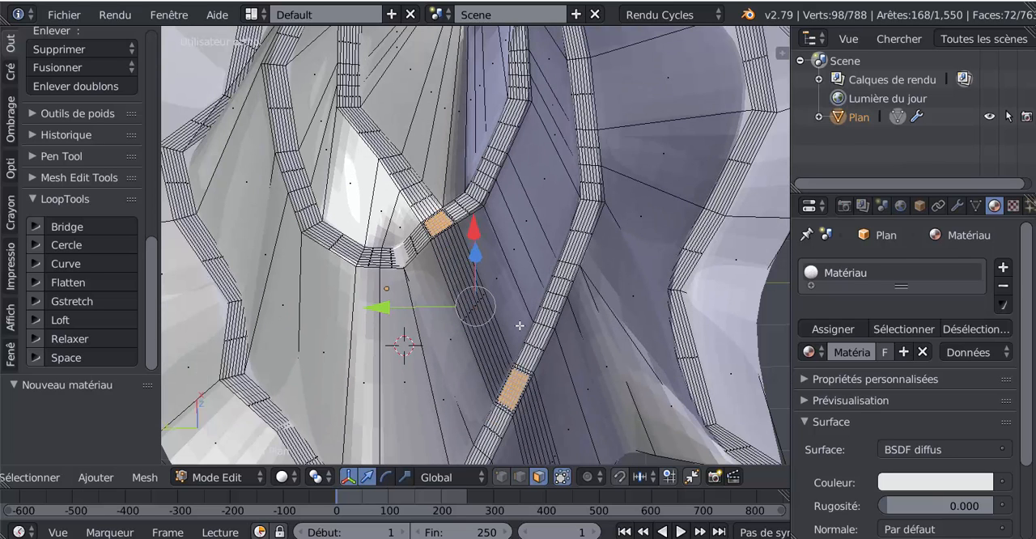
scroll(518, 341, "up", 2)
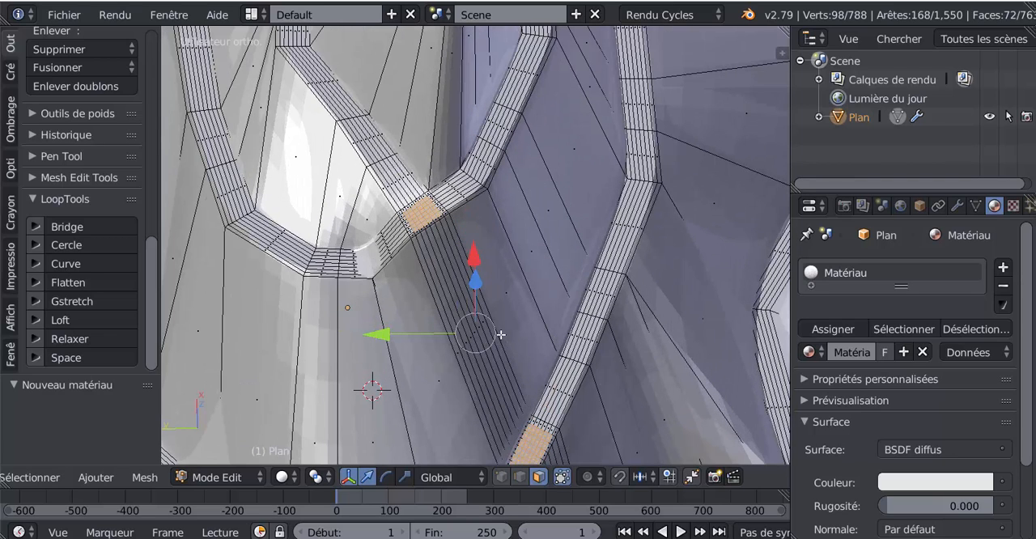
key("ctrl+z")
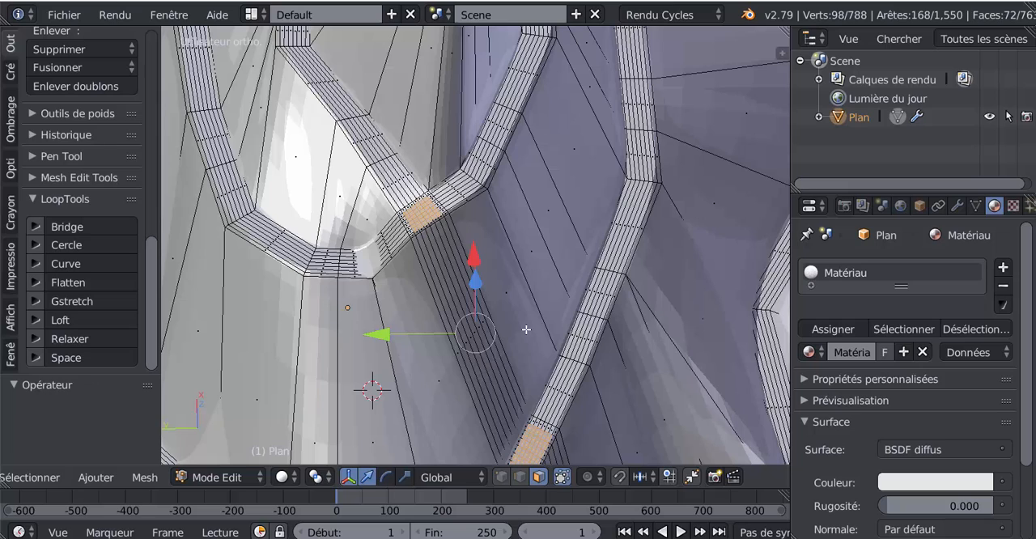
key("ctrl+z")
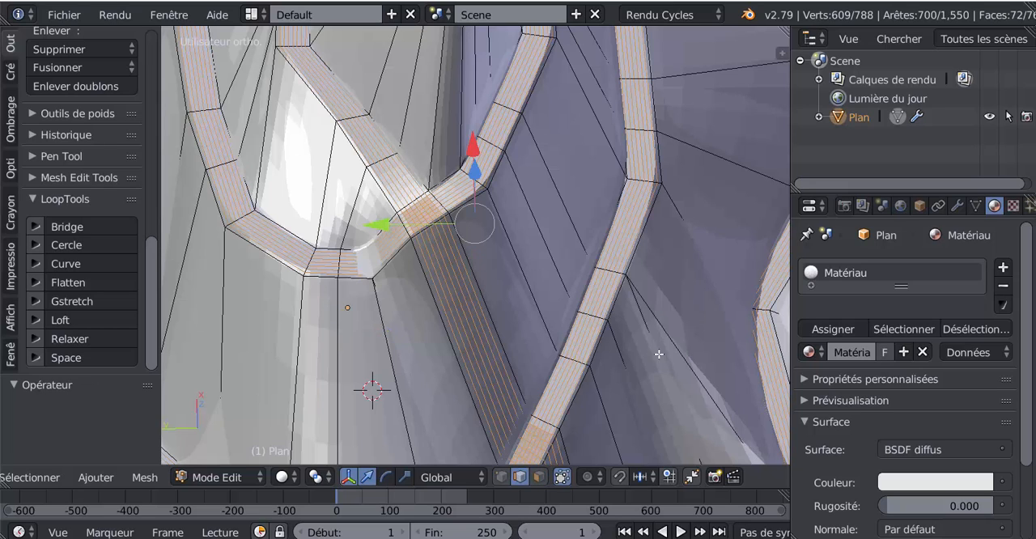
key("ctrl+z")
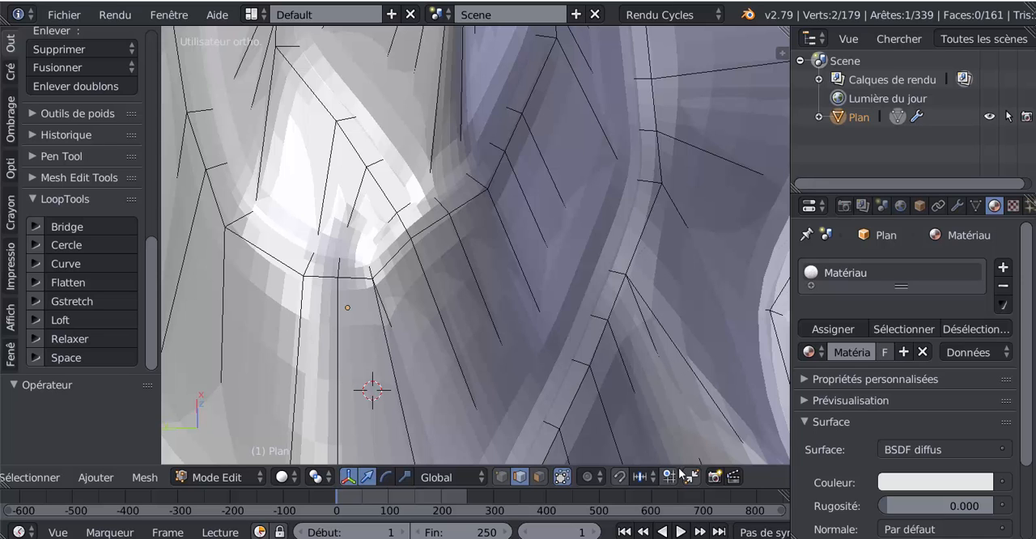
In face selection mode, add ten evenly spaced loop cuts lengthwise along the path
left_click(539, 476)
middle_click_drag(587, 396, 556, 295, "shift")
scroll(556, 295, "up", 2)
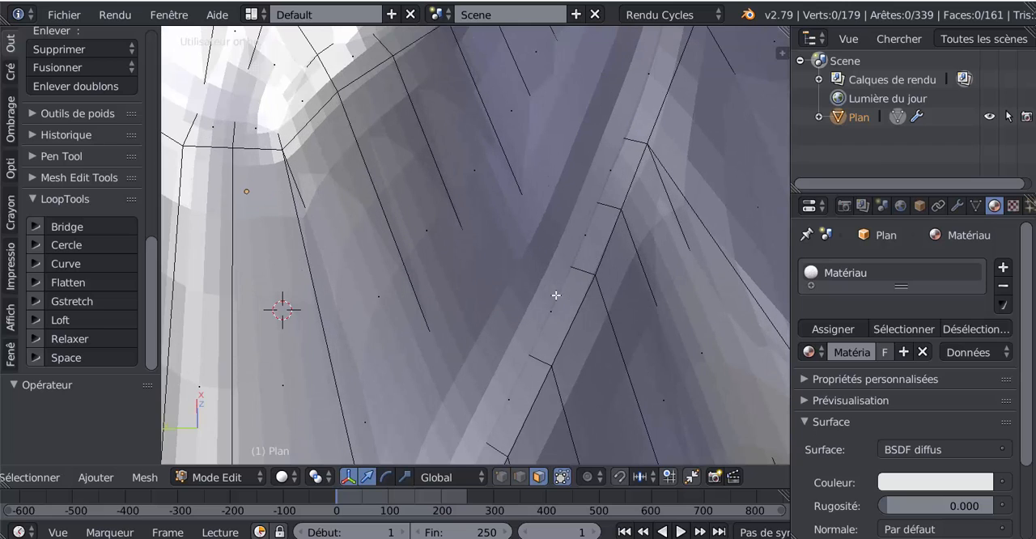
key("ctrl+r")
scroll(579, 270, "up", 8)
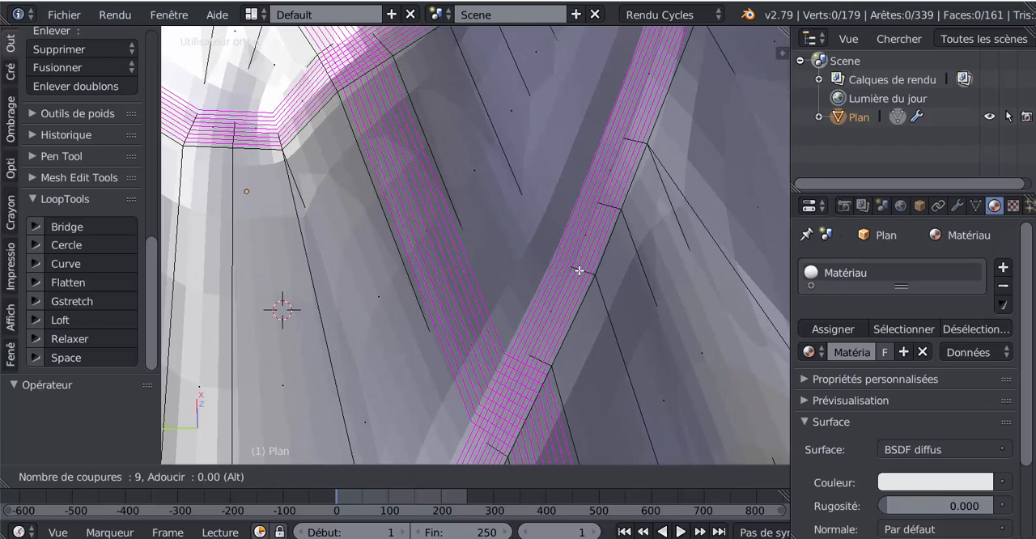
scroll(580, 270, "up", 1)
left_click(580, 270)
left_click(579, 271)
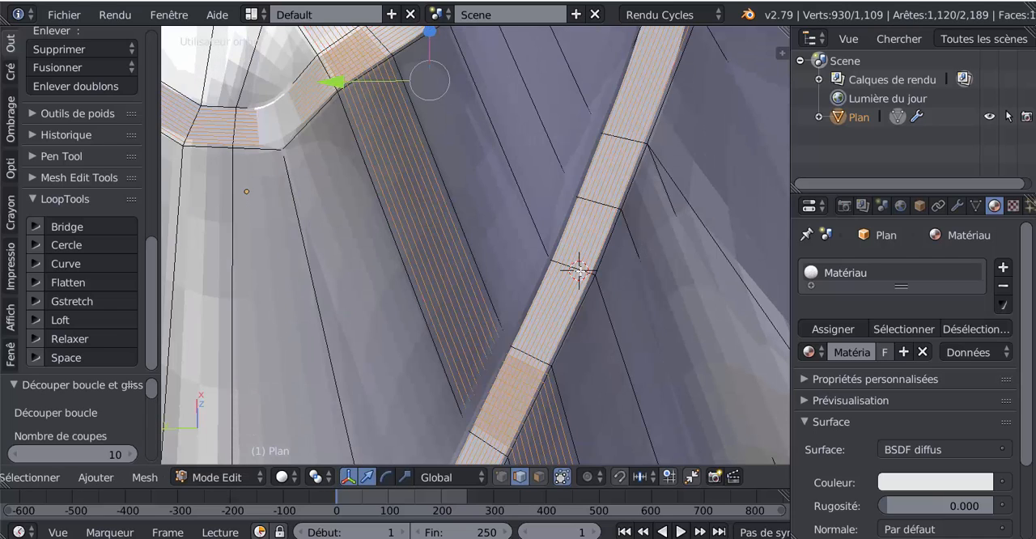
Remove the loop cuts running straight down the slope outside the path from the selection, using circle select
scroll(638, 310, "down", 4)
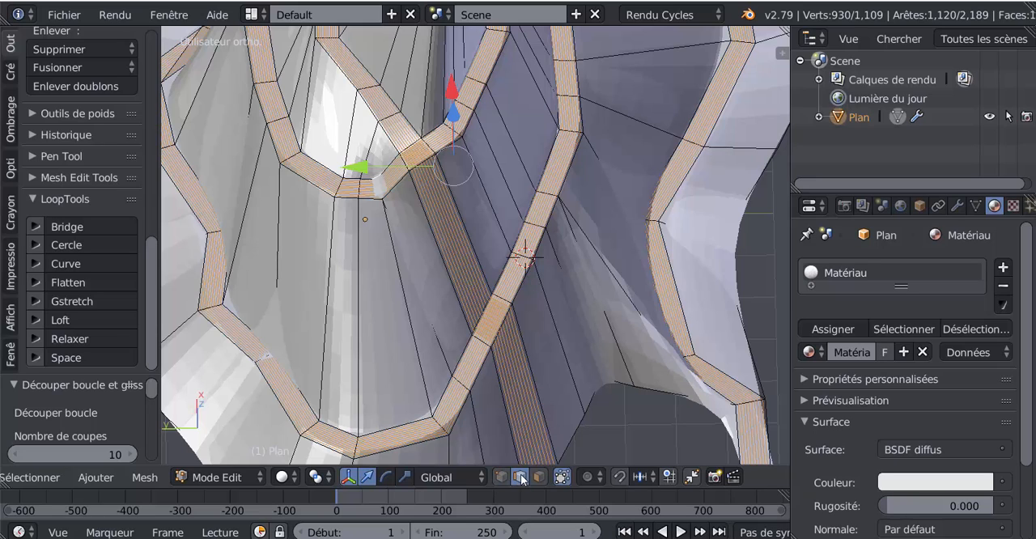
key("c")
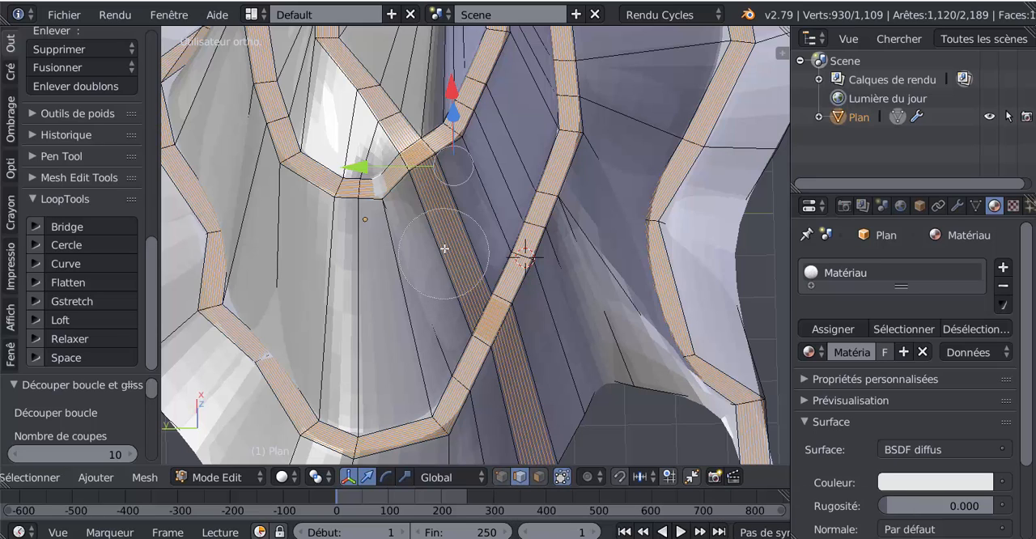
middle_click(455, 233)
middle_click(543, 364)
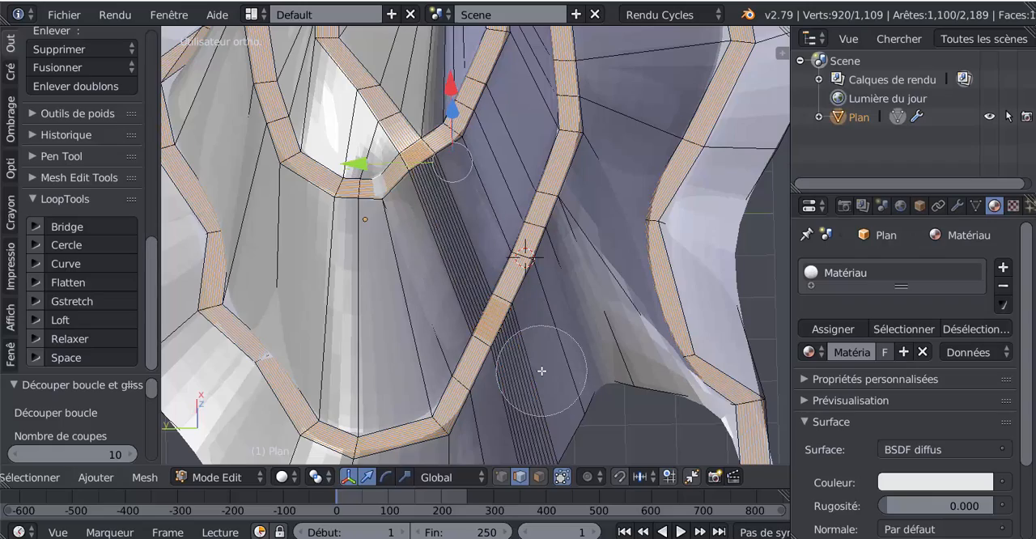
right_click(544, 363)
Add a second material slot to the mountain and create a new diffuse material in it
scroll(536, 347, "down", 3)
middle_click_drag(536, 347, 474, 292)
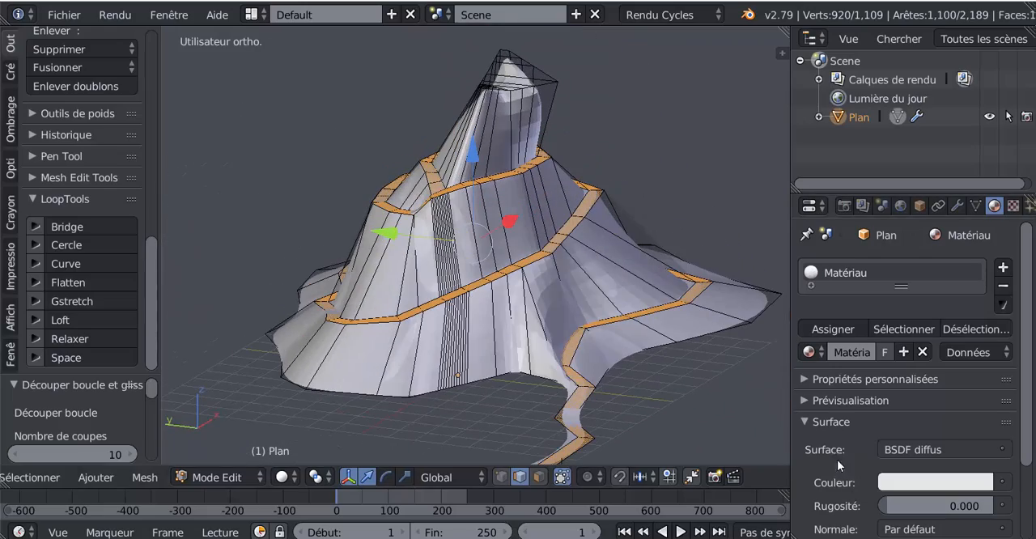
left_click(923, 484)
left_click(1003, 267)
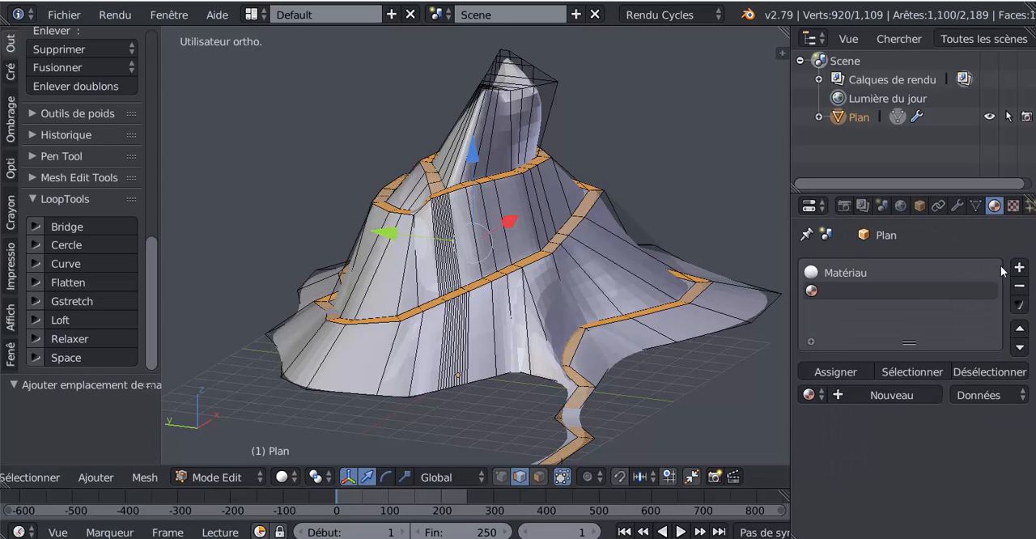
left_click(895, 390)
scroll(939, 384, "down", 5)
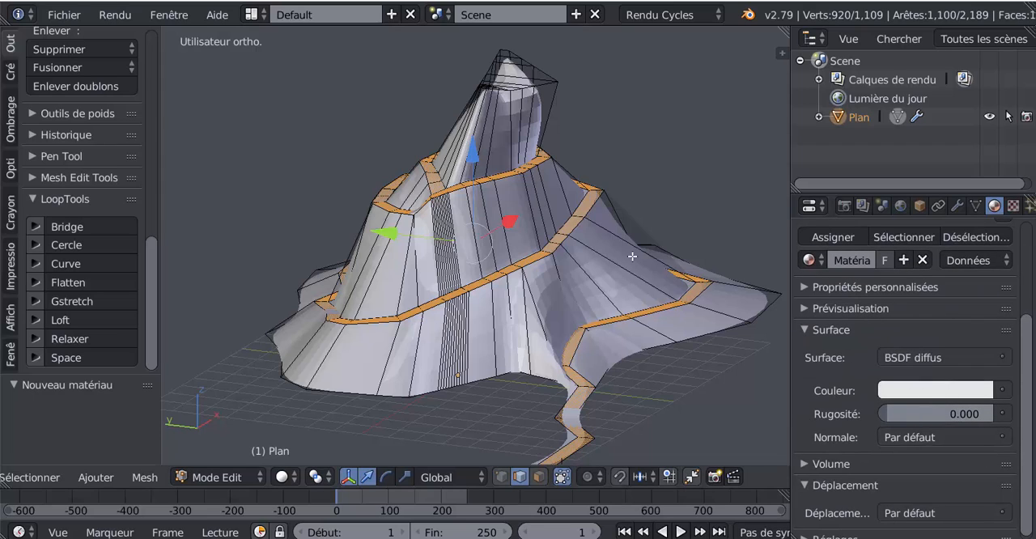
Darken the second material's diffuse colour to near black and assign it to the selected path
left_click(930, 393)
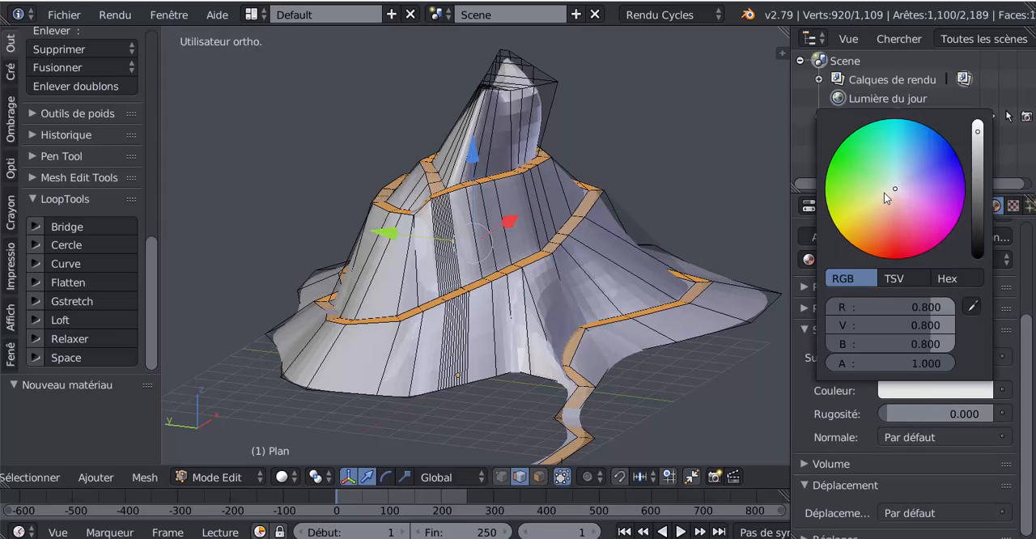
left_click_drag(977, 173, 977, 240)
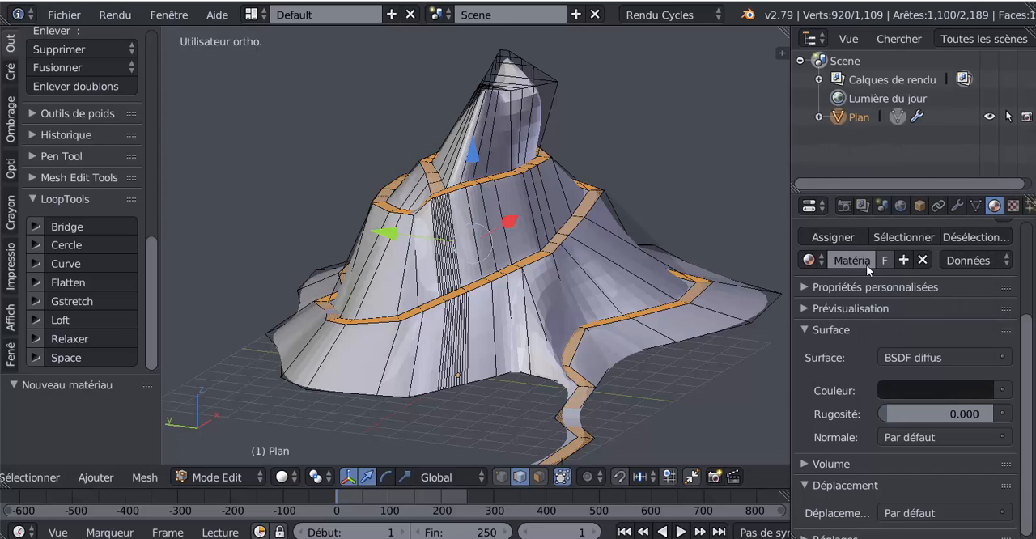
left_click(836, 238)
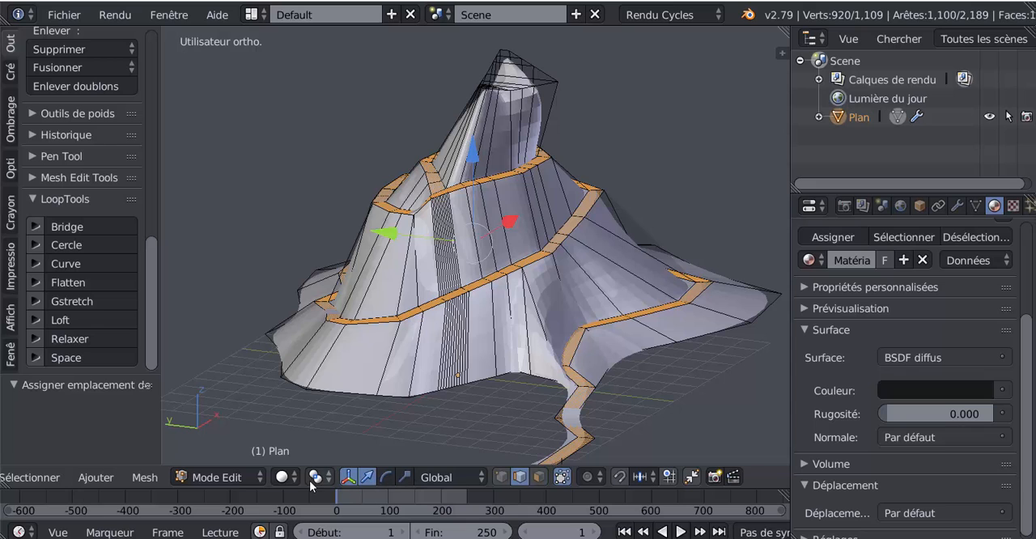
Display the viewport in Material shading and check the dark material on the path outside mesh editing
left_click(282, 478)
left_click(323, 375)
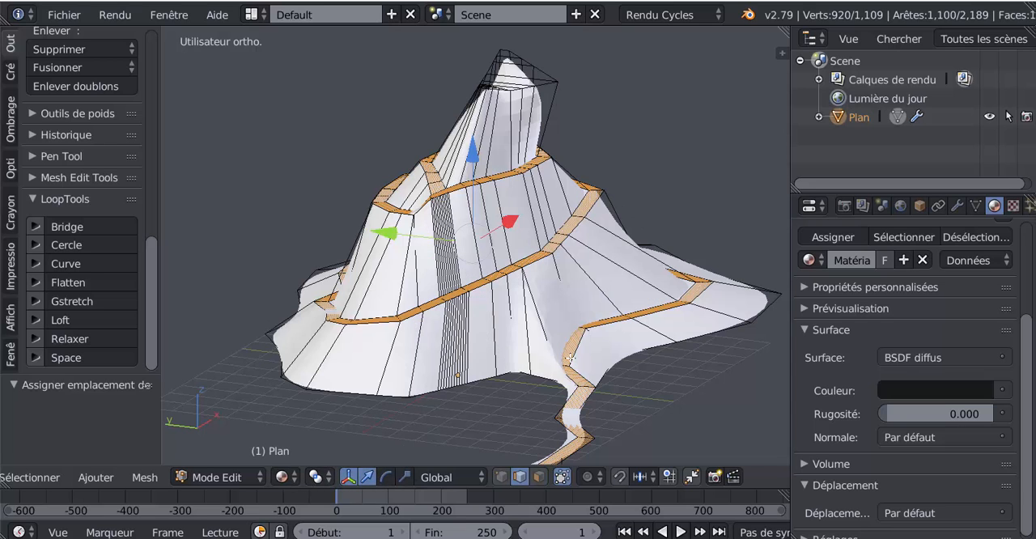
key("Tab")
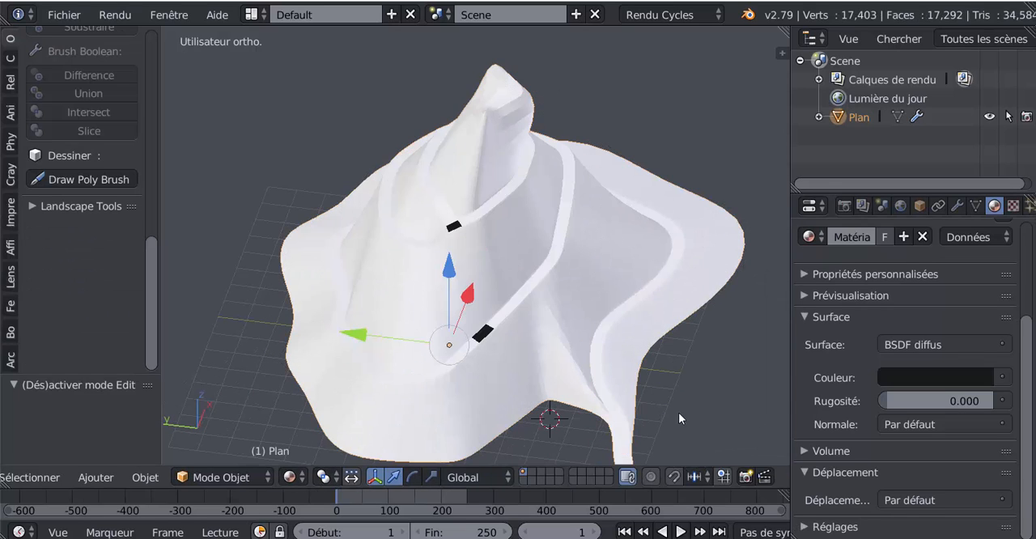
key("Tab")
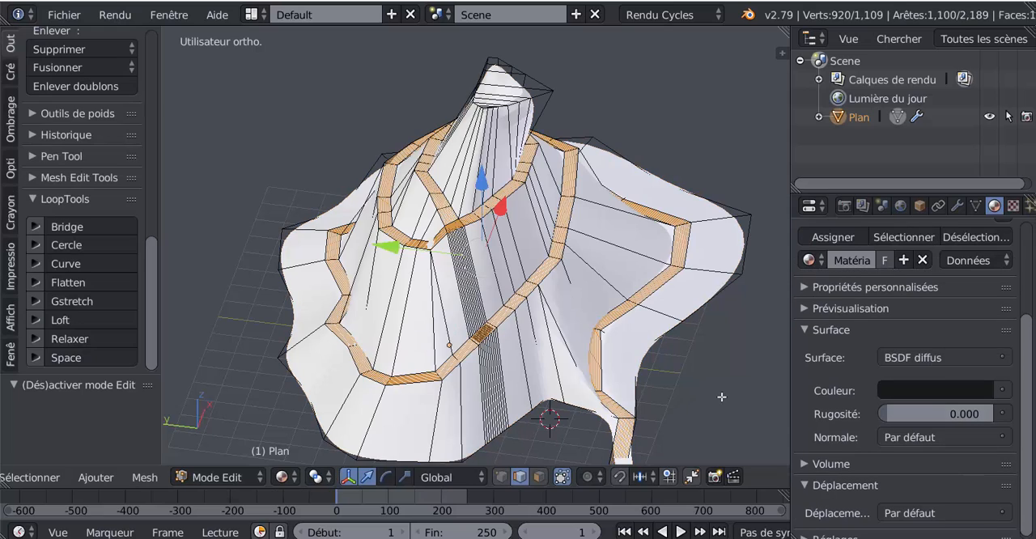
Try assigning the dark material to the path selection again and check it in Material shading outside mesh editing
left_click(833, 235)
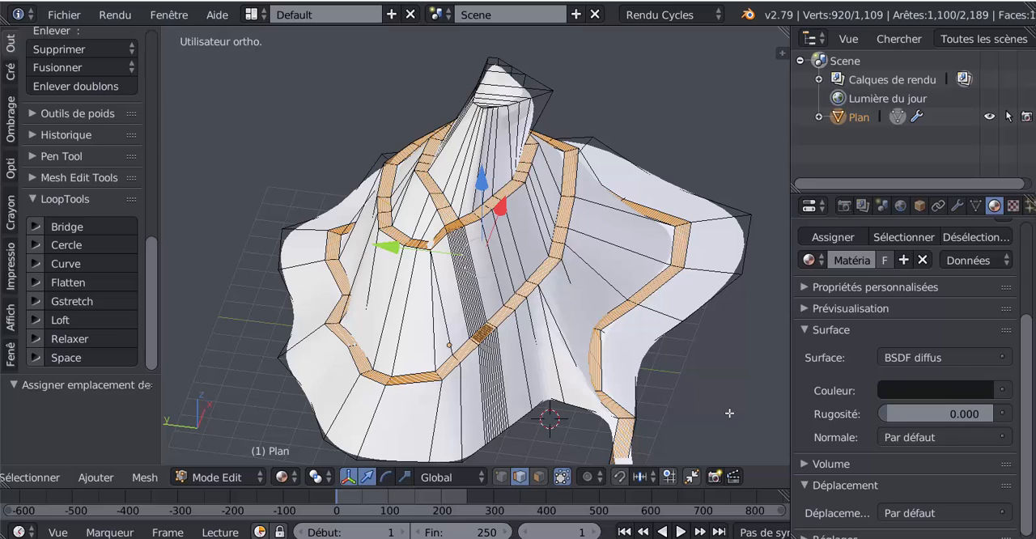
middle_click_drag(682, 420, 661, 447)
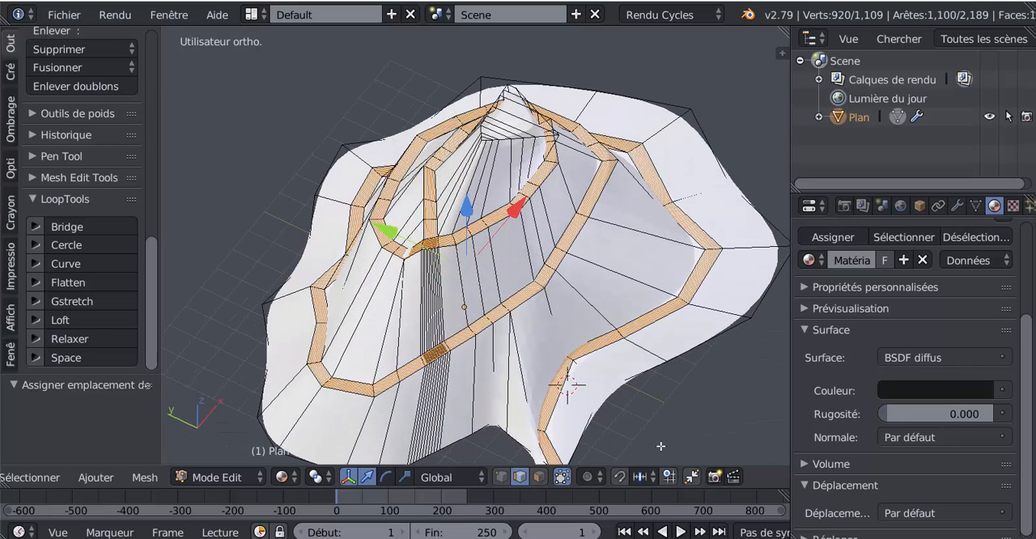
scroll(1029, 396, "up", 3)
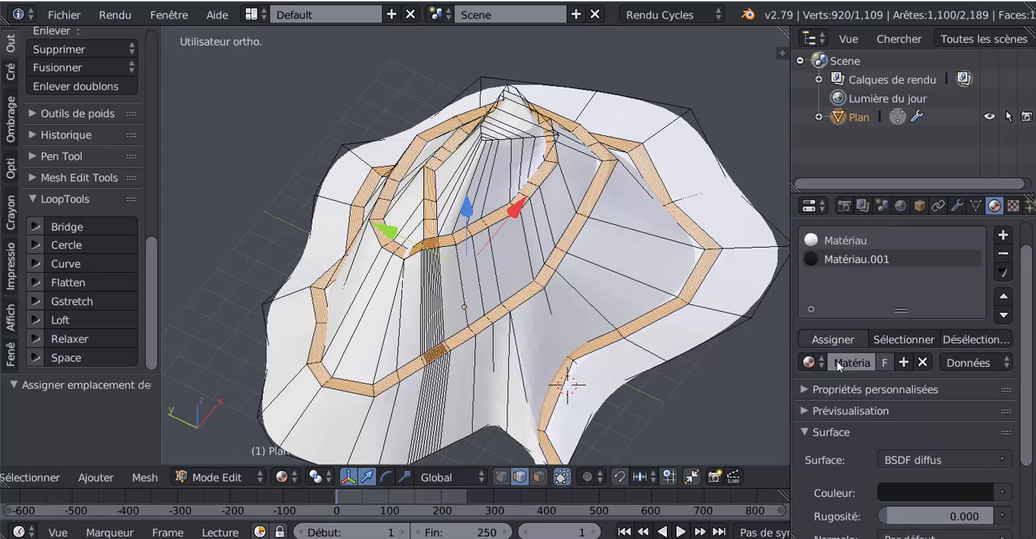
left_click(283, 478)
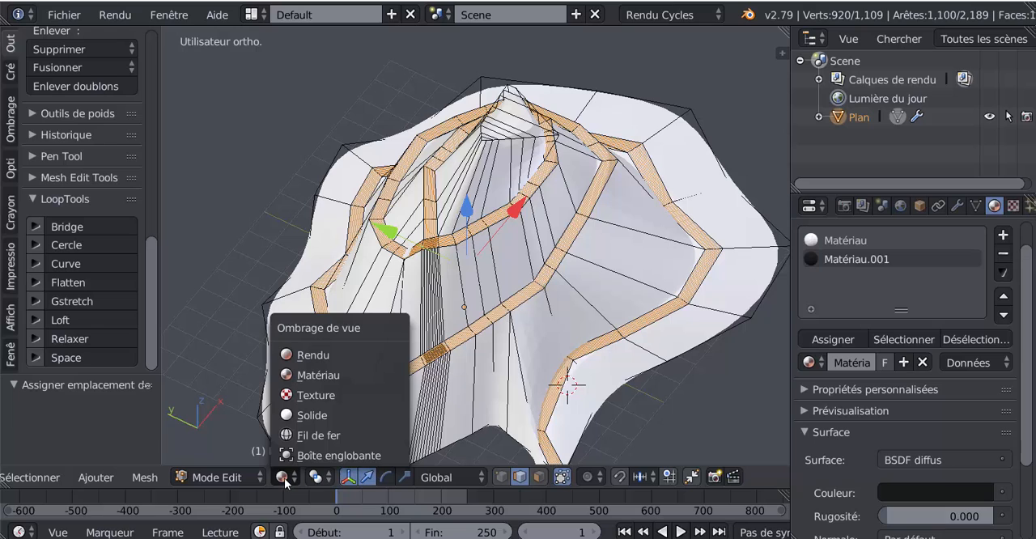
left_click(314, 376)
key("Tab")
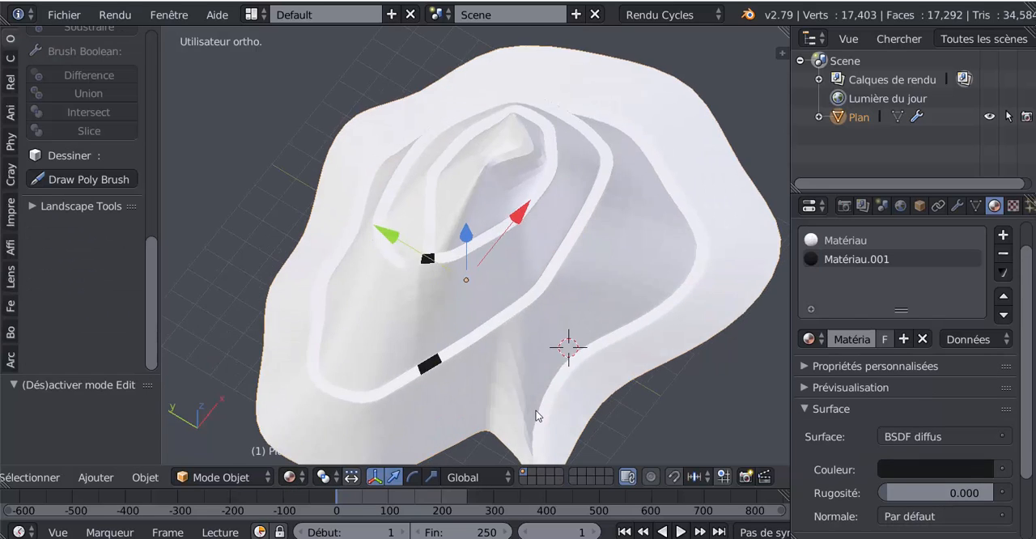
Examine the selected path and its crossings with the slope from close up and from above, along with the material settings
scroll(537, 389, "up", 3)
key("Tab")
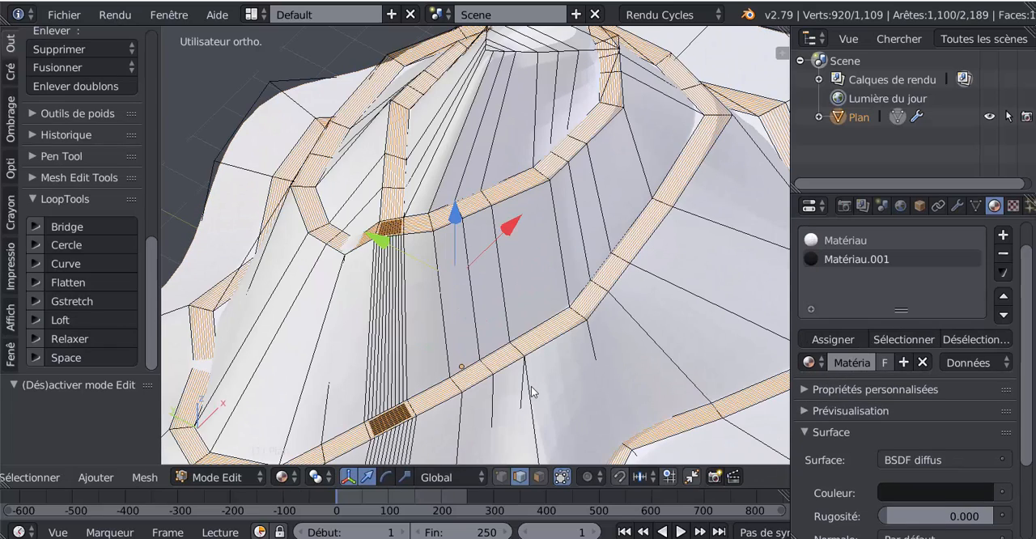
scroll(531, 392, "up", 3)
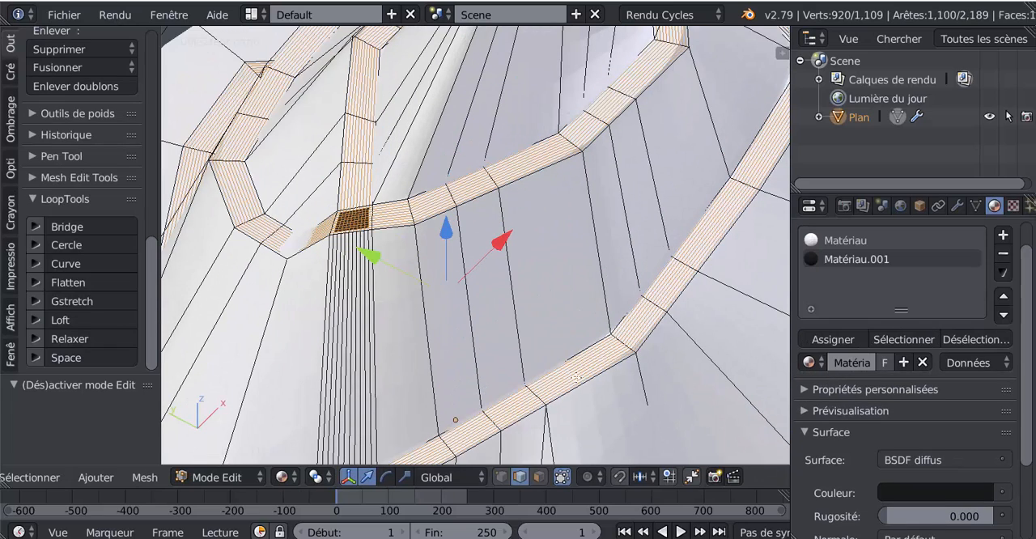
scroll(517, 344, "down", 5)
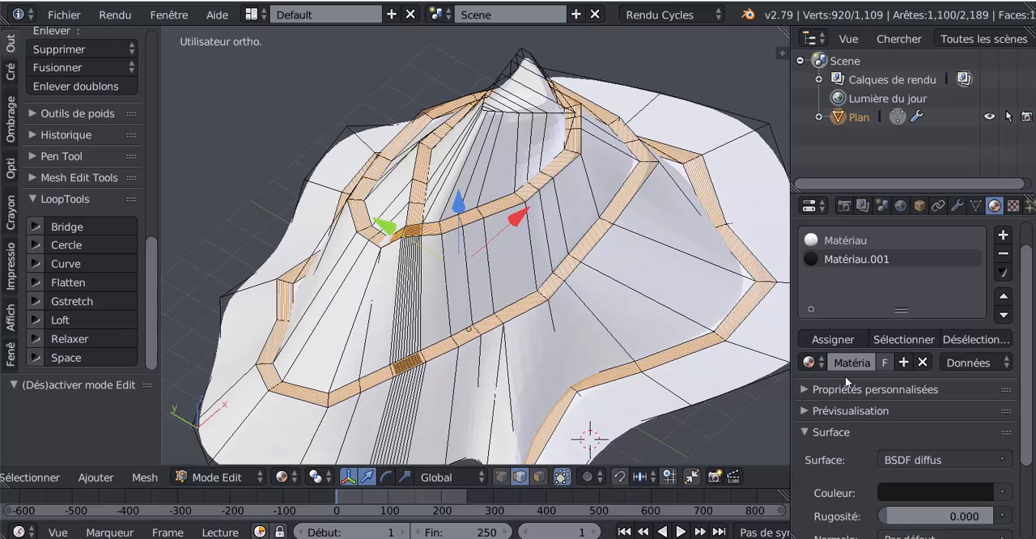
scroll(731, 417, "down", 2)
scroll(881, 457, "down", 3)
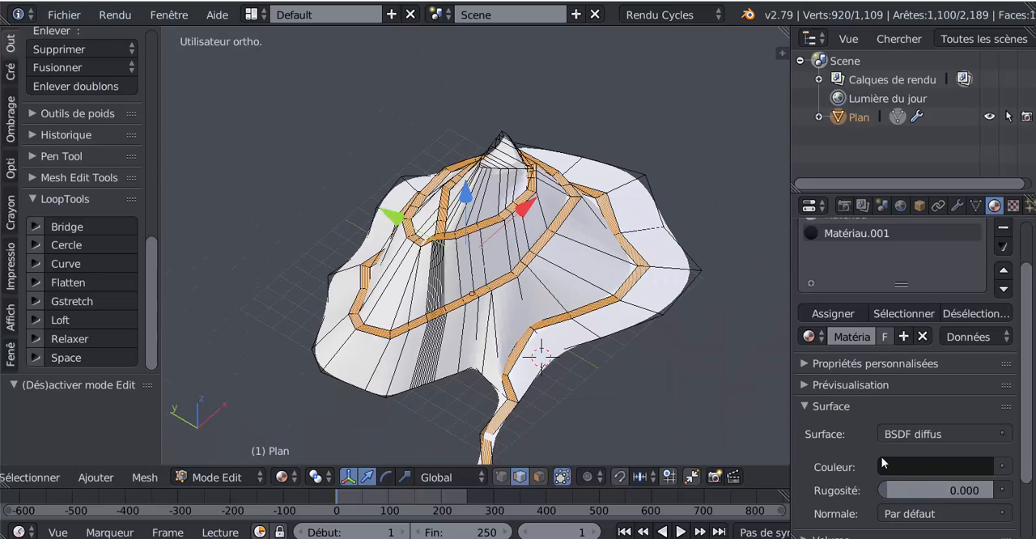
scroll(882, 460, "up", 1)
scroll(882, 460, "up", 4)
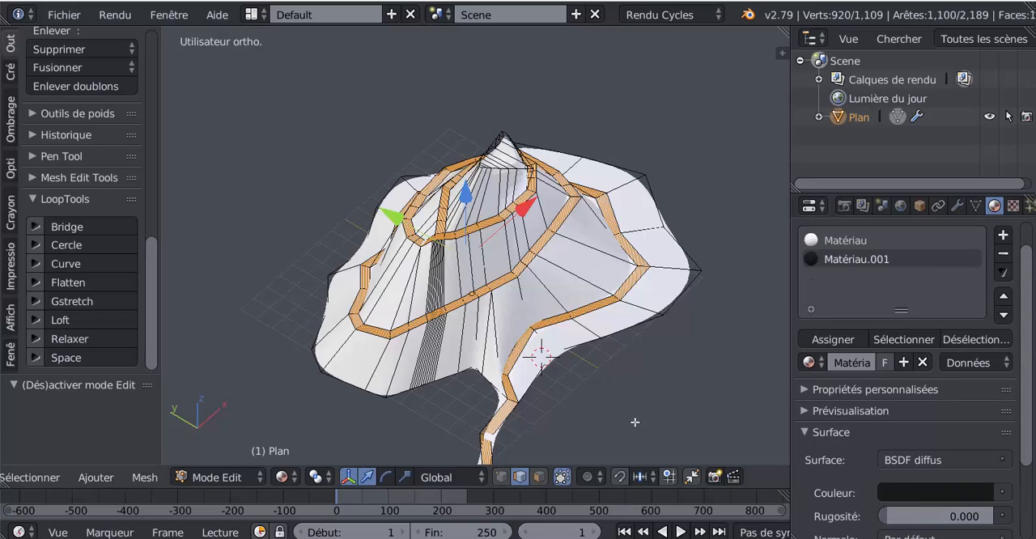
middle_click_drag(631, 423, 585, 445)
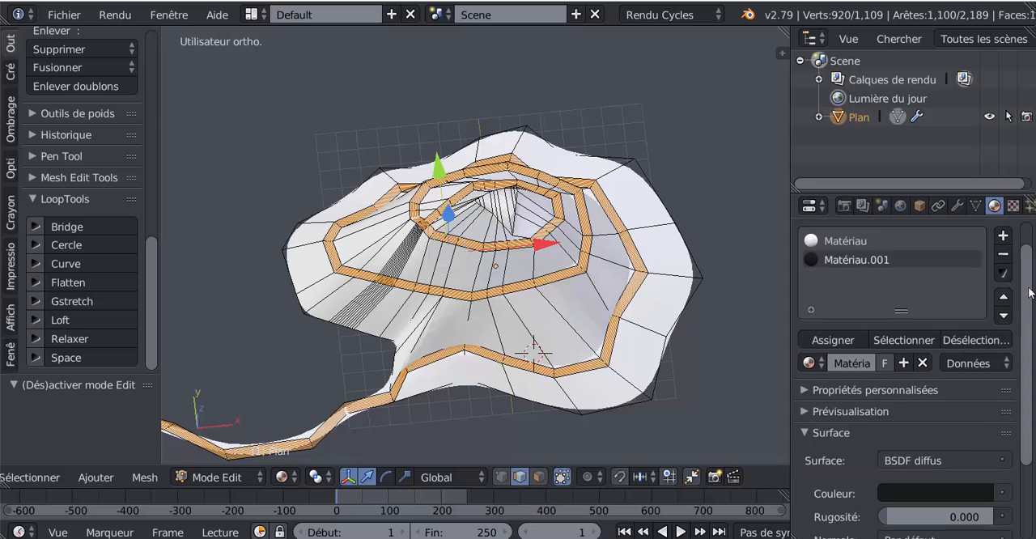
Add a third material slot with a new diffuse material and darken its colour to near black
scroll(1005, 263, "up", 1)
left_click(1004, 268)
left_click(911, 395)
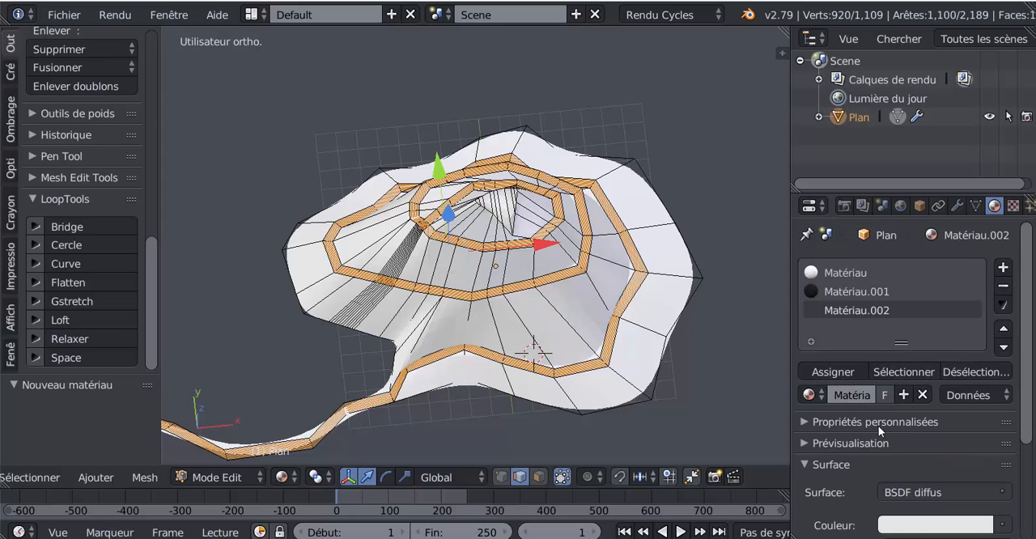
left_click(931, 524)
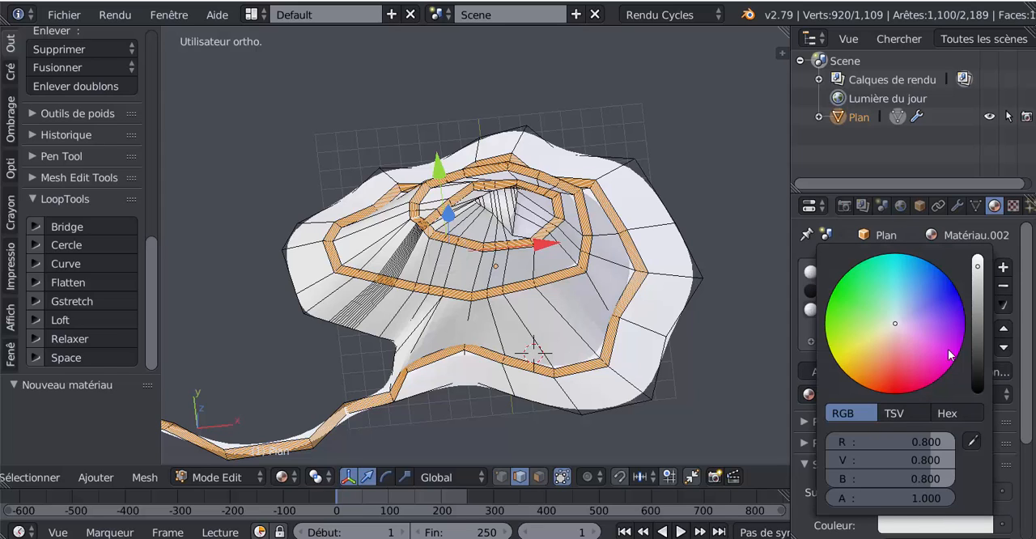
left_click_drag(978, 299, 1006, 394)
scroll(903, 430, "down", 3)
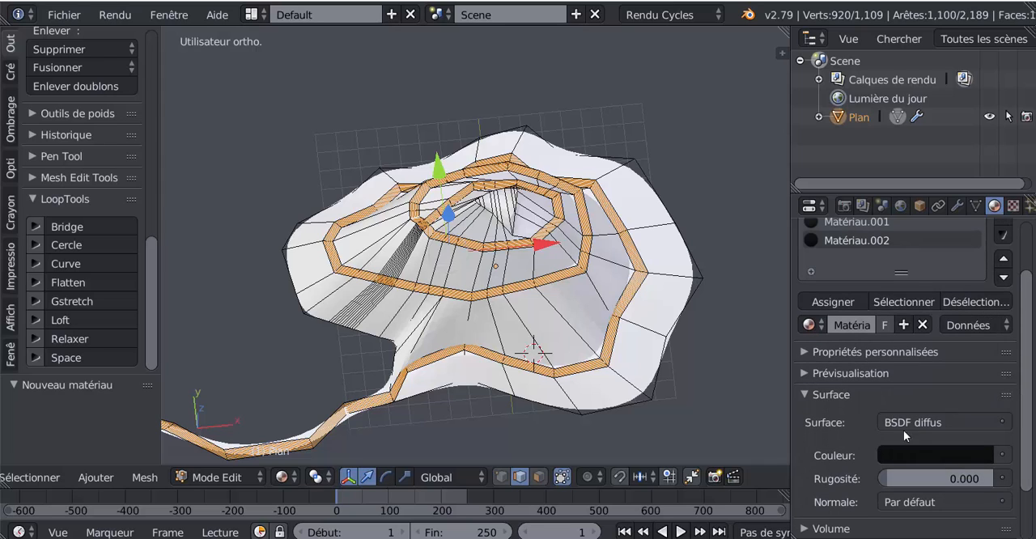
Try assigning the new near-black material to the selected path and check it outside mesh editing
left_click(841, 304)
key("Tab")
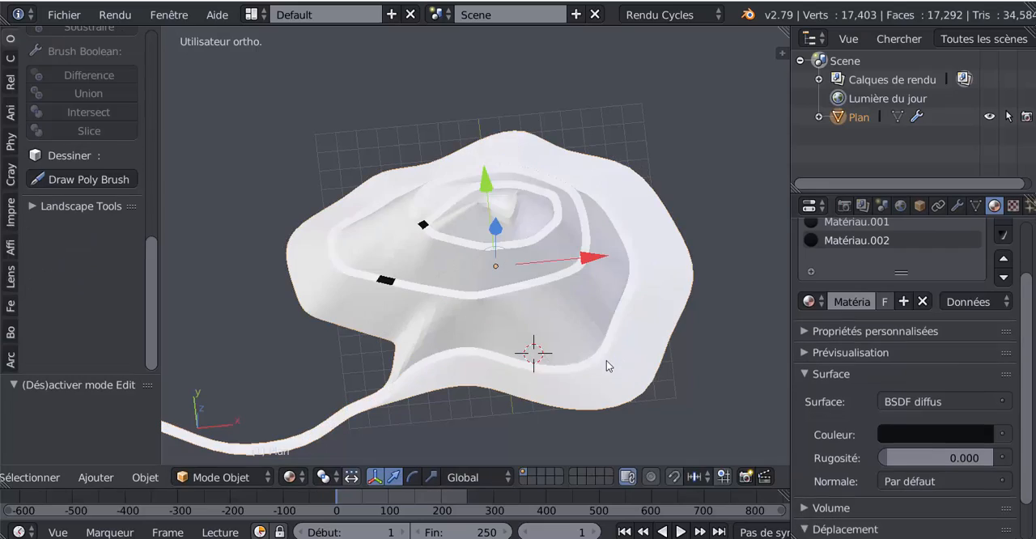
key("Tab")
Replace the old selection by picking the path's lengthwise face loops one after another, from its upper edge to about mid-width
middle_click_drag(586, 428, 559, 397)
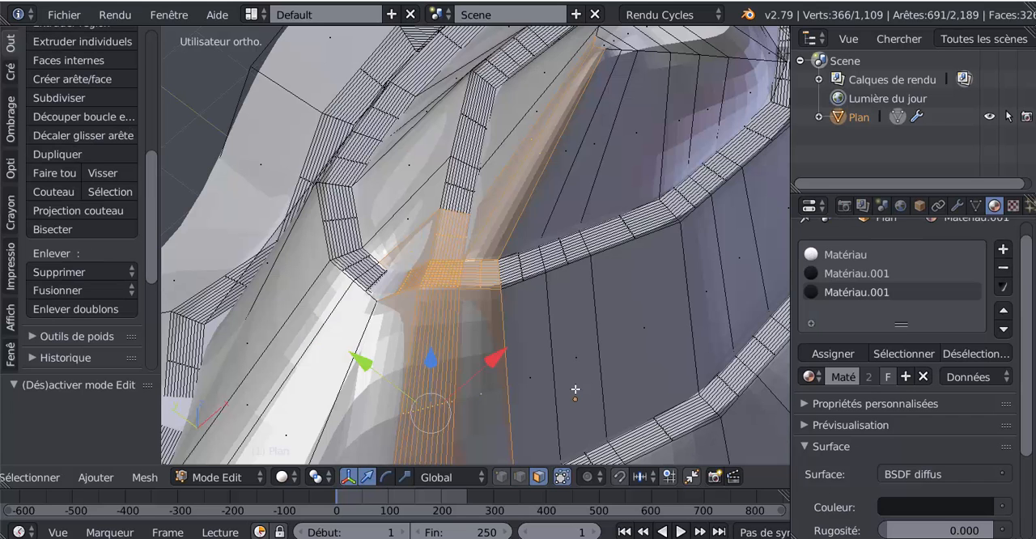
right_click(559, 399)
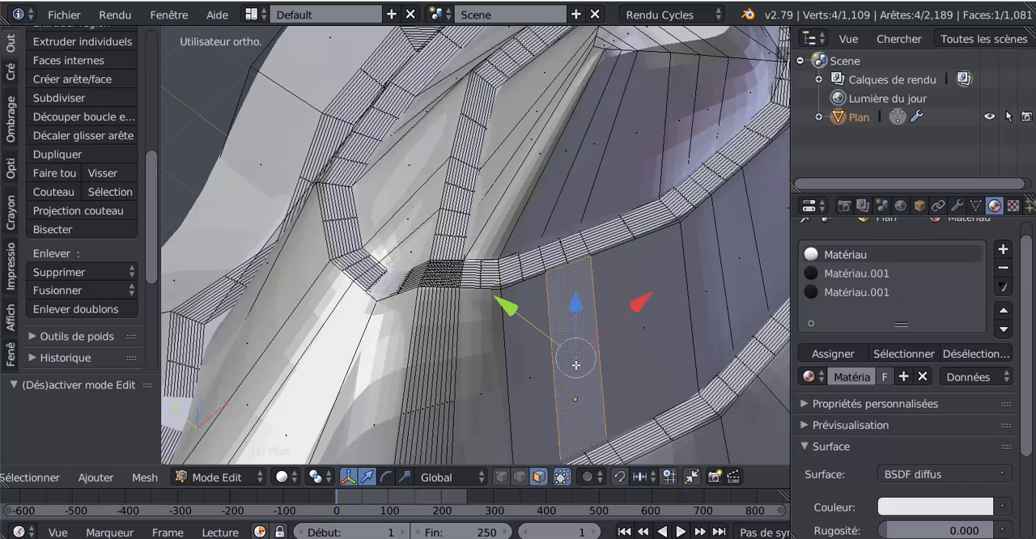
scroll(576, 365, "up", 2)
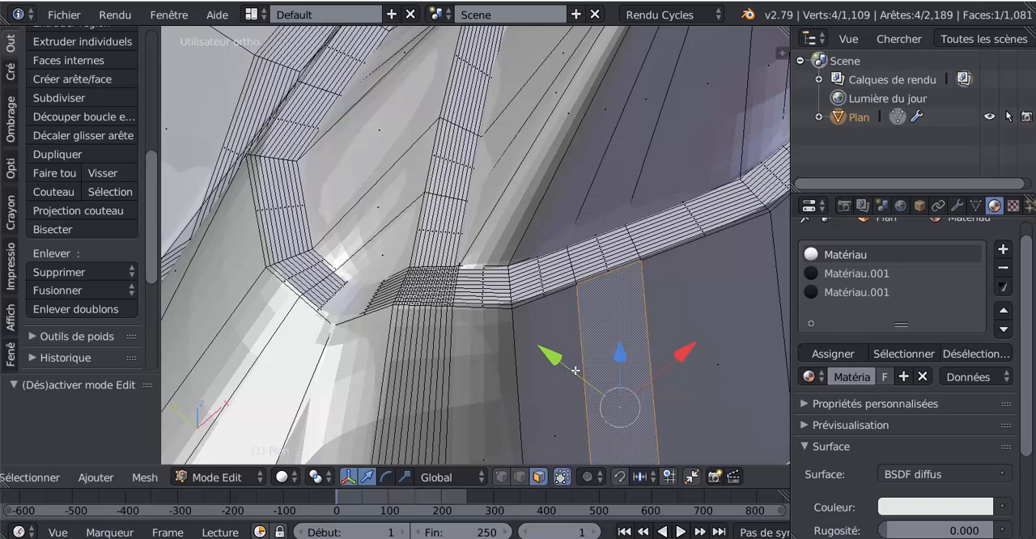
scroll(544, 364, "up", 3)
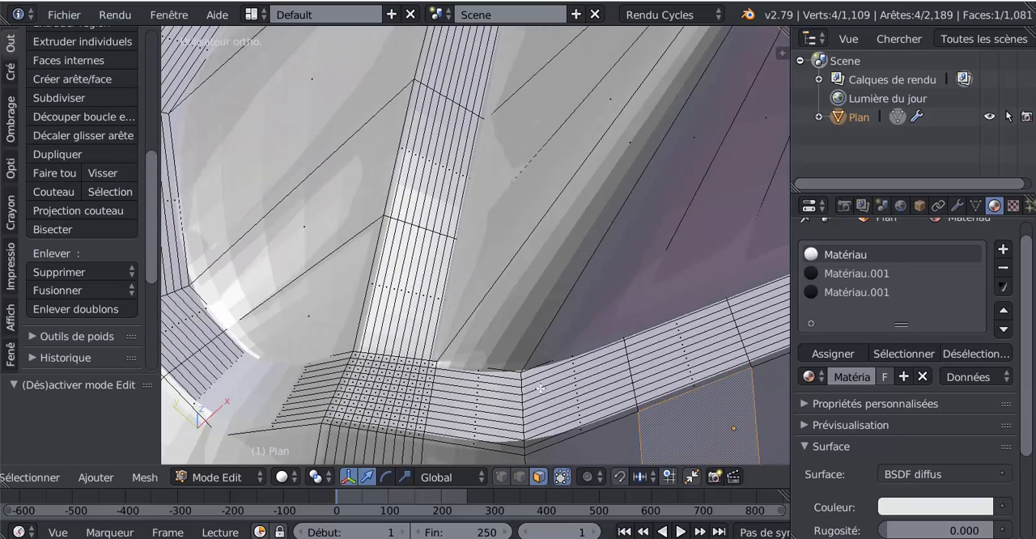
middle_click_drag(540, 388, 537, 299, "shift")
scroll(537, 299, "up", 3)
right_click(548, 315, "alt")
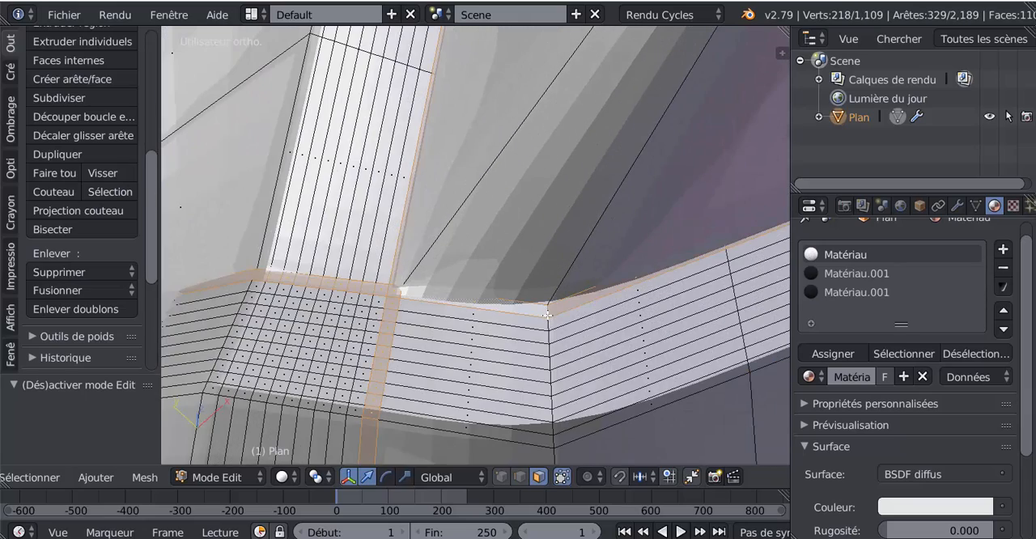
right_click(554, 336, "alt+shift")
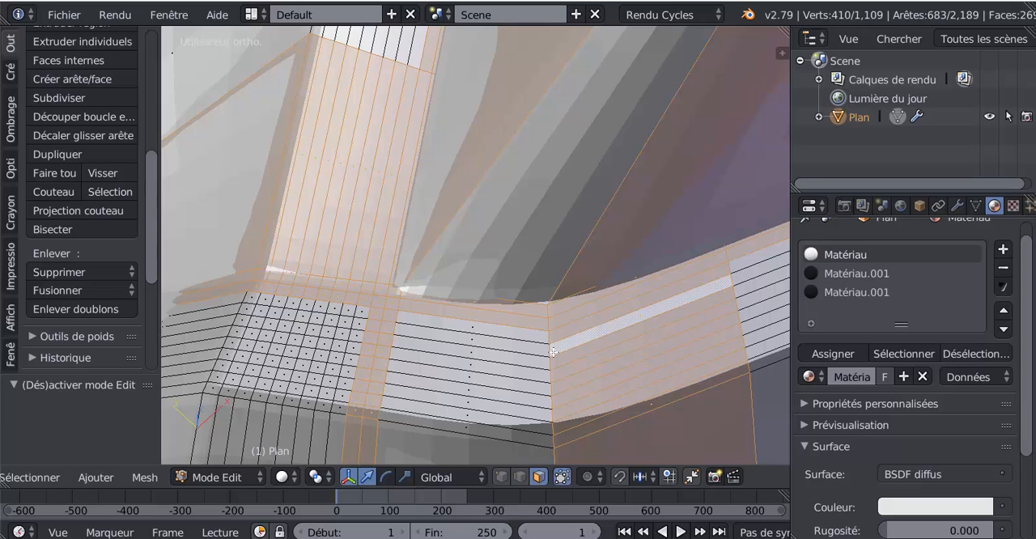
right_click(526, 363, "alt+shift")
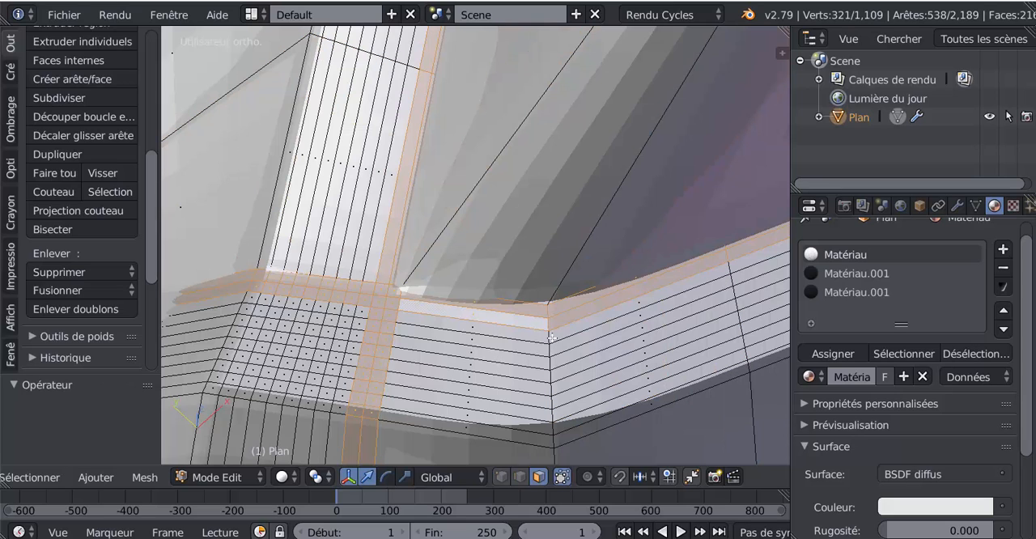
right_click(552, 337, "alt+shift")
right_click(552, 349, "alt+shift")
right_click(552, 364, "alt+shift")
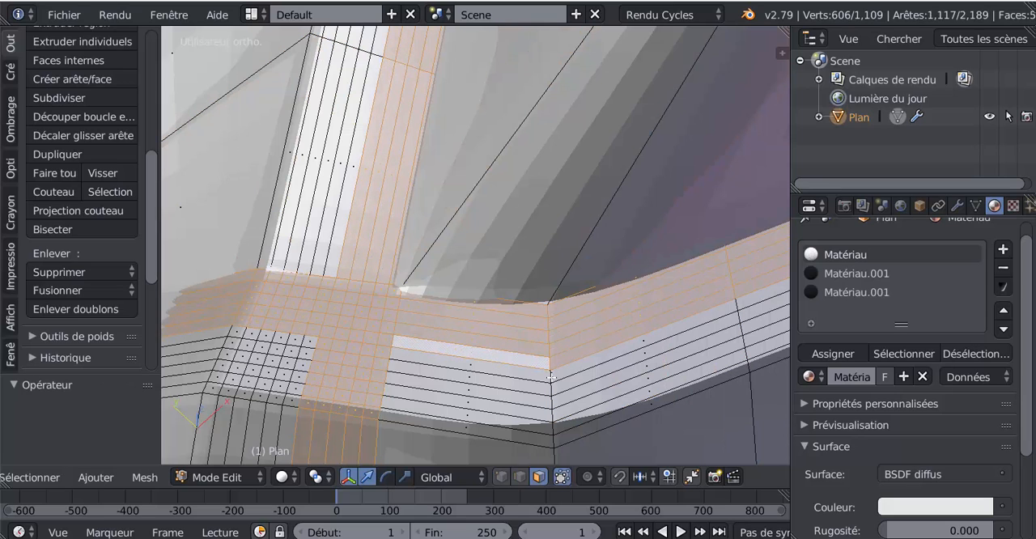
Add the remaining lengthwise face loops down to the path's lower edge to the selection, reversing any wrong crosswise loop
right_click(552, 379, "alt+shift")
right_click(553, 388, "alt+shift")
right_click(556, 399, "alt+shift")
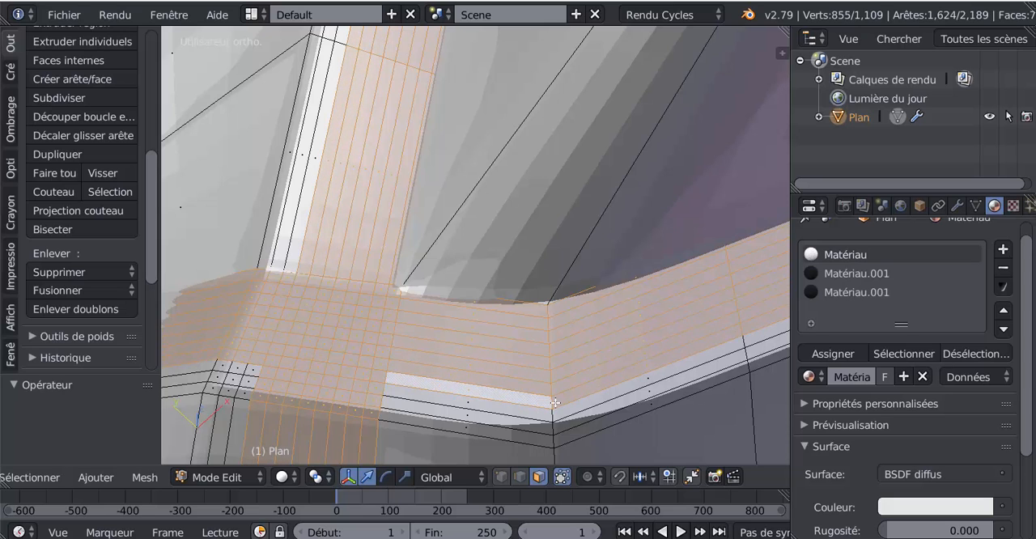
right_click(557, 410, "alt+shift")
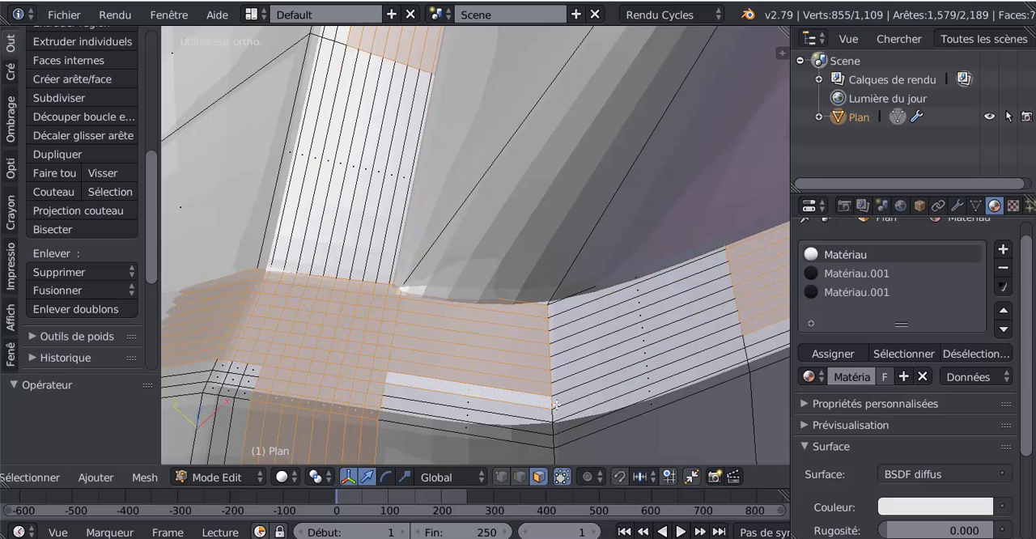
middle_click_drag(557, 405, 527, 357, "shift")
right_click(527, 357, "alt+shift")
middle_click_drag(528, 357, 568, 266)
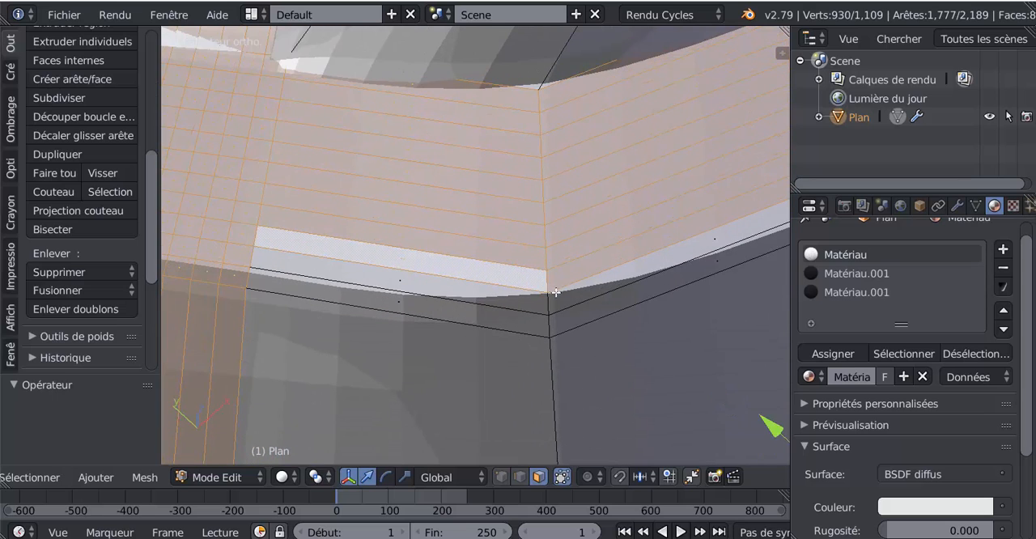
right_click(554, 301, "alt+shift")
right_click(553, 325, "alt+shift")
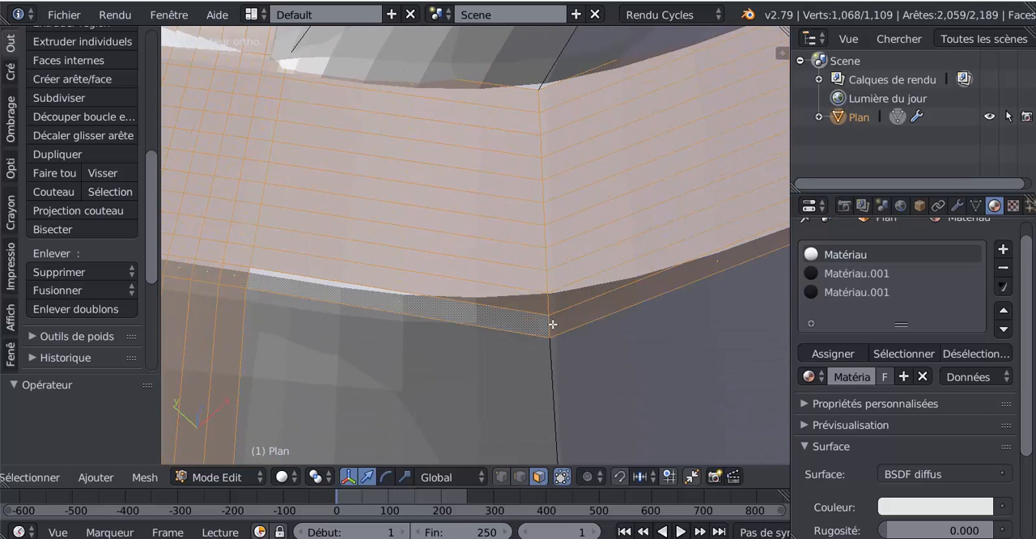
Deselect the narrow strip of faces running down the slope below the upper path crossing with Circle Select
scroll(553, 325, "down", 9)
mouse_move(553, 324)
middle_mouse_down()
mouse_move(531, 355)
mouse_move(575, 343)
middle_mouse_up()
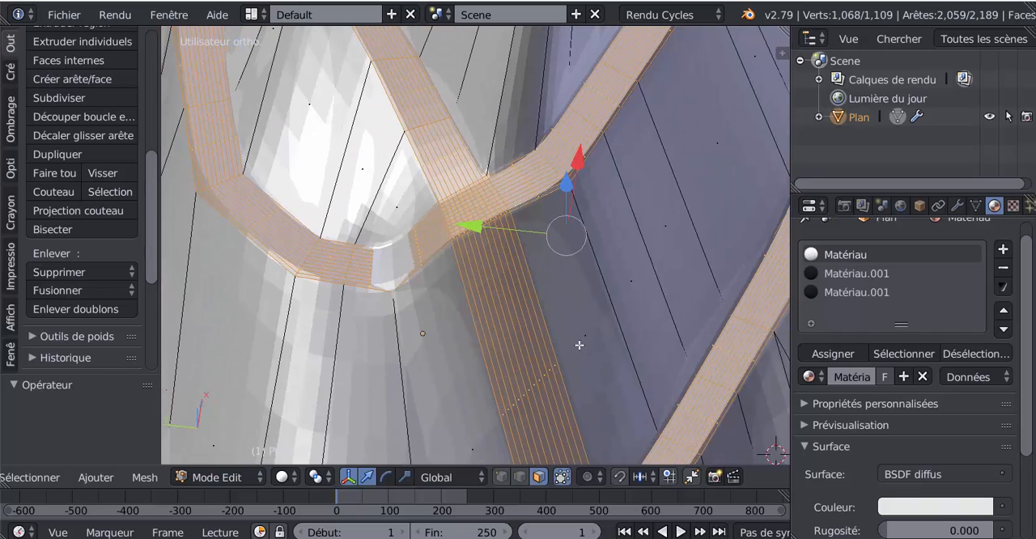
key("c")
middle_click_drag(494, 376, 556, 338)
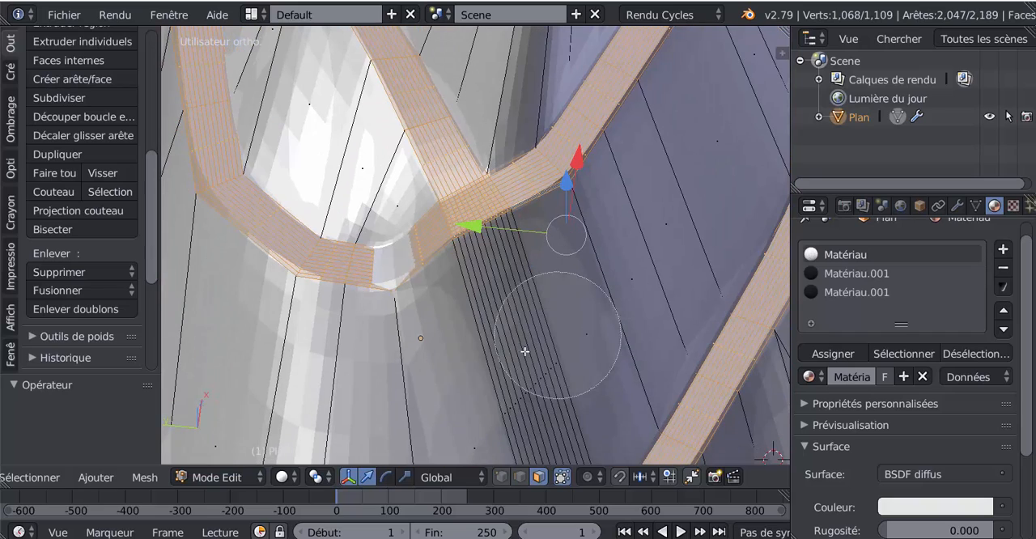
right_click(524, 349)
Remove the outermost face loop along the path's lower edge from the selection
scroll(526, 347, "up", 7)
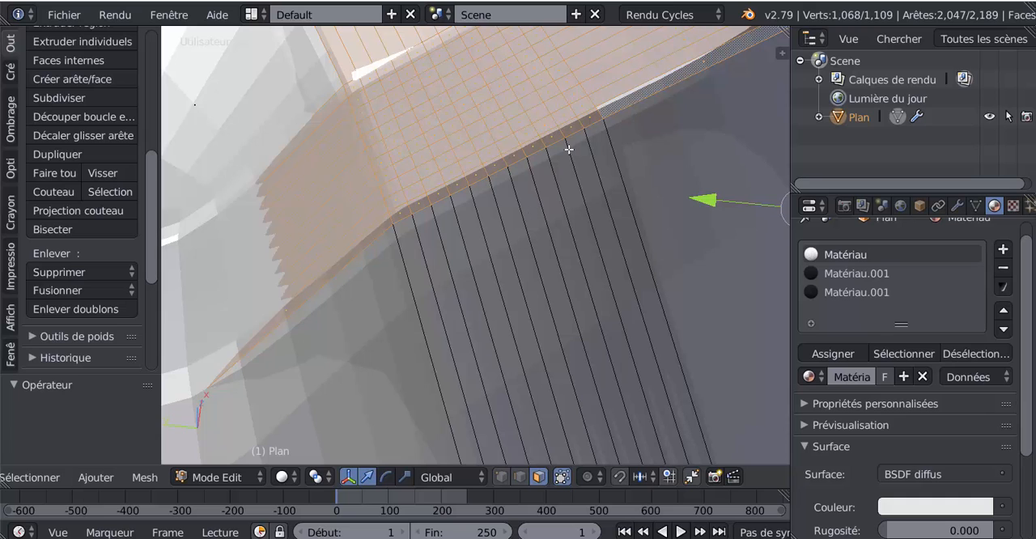
scroll(575, 175, "down", 4)
scroll(576, 211, "up", 2)
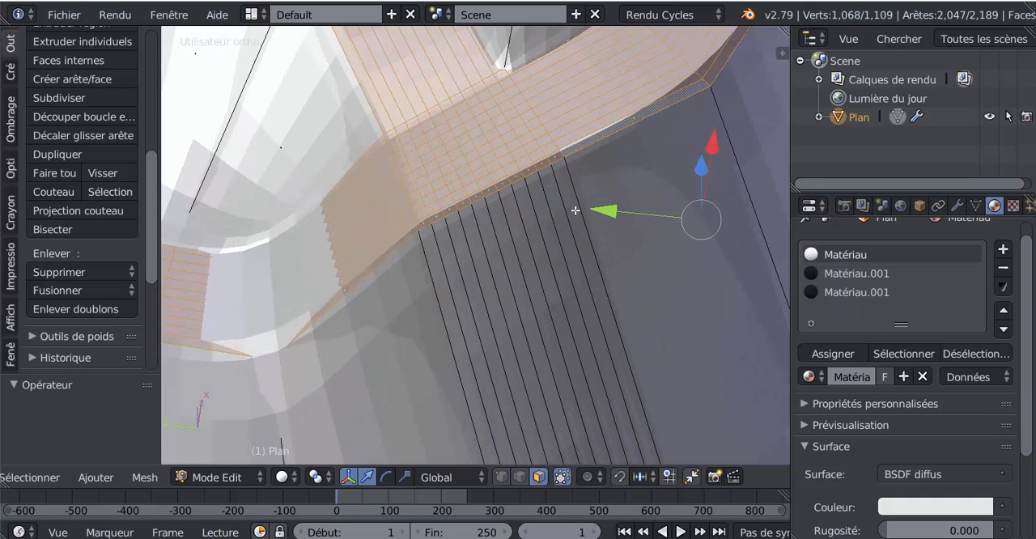
scroll(576, 207, "up", 1, "shift")
right_click(557, 173, "shift")
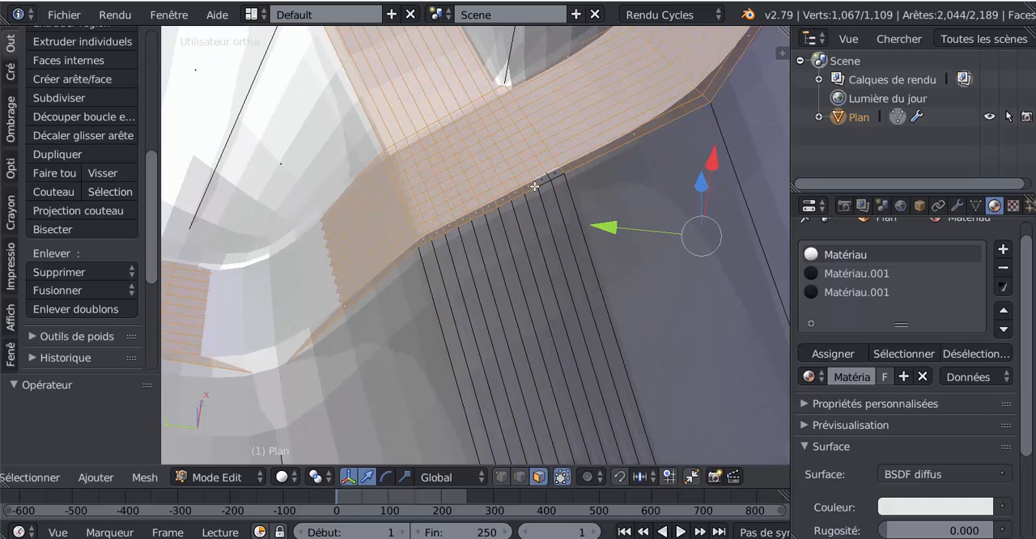
scroll(599, 191, "down", 4)
scroll(608, 224, "up", 3)
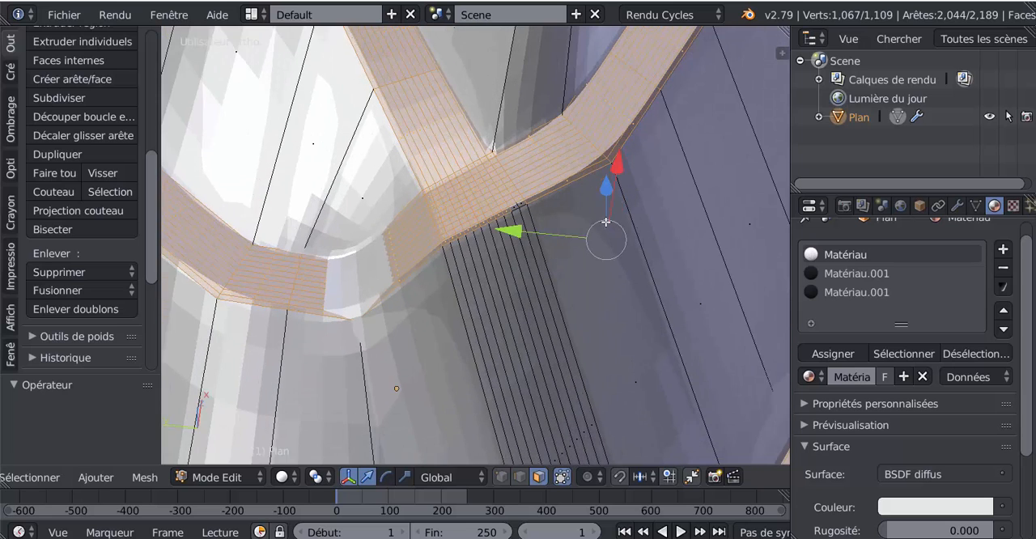
right_click(668, 122, "alt+shift")
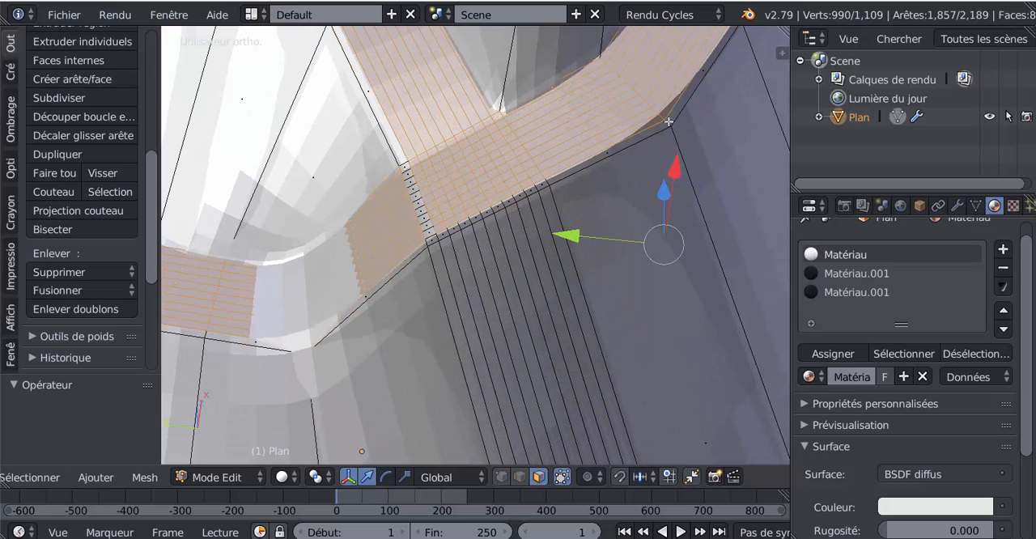
scroll(537, 213, "down", 3)
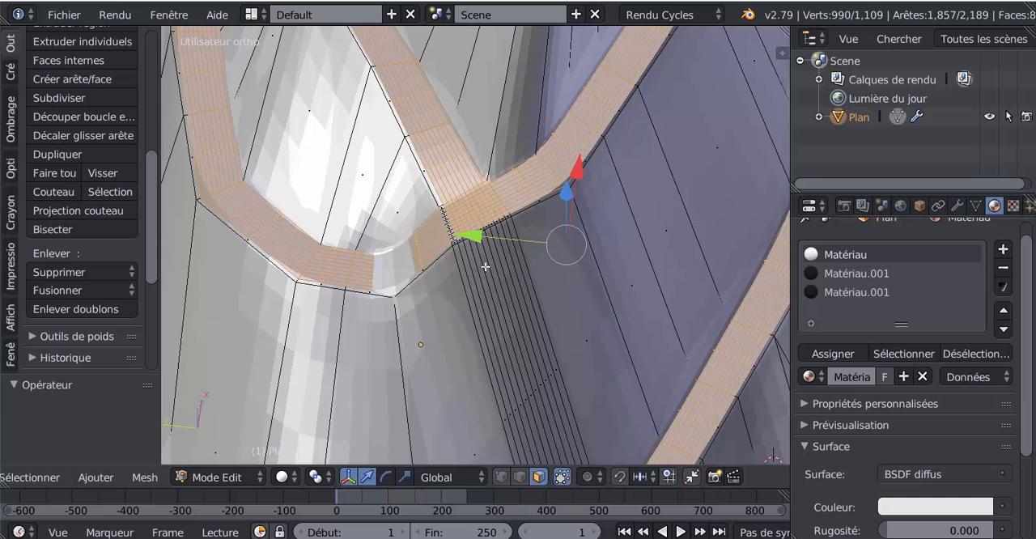
Add the deselected row of small faces across the path at the upper crossing back to the selection with Circle Select
scroll(485, 266, "up", 3)
scroll(422, 221, "up", 2)
key("c")
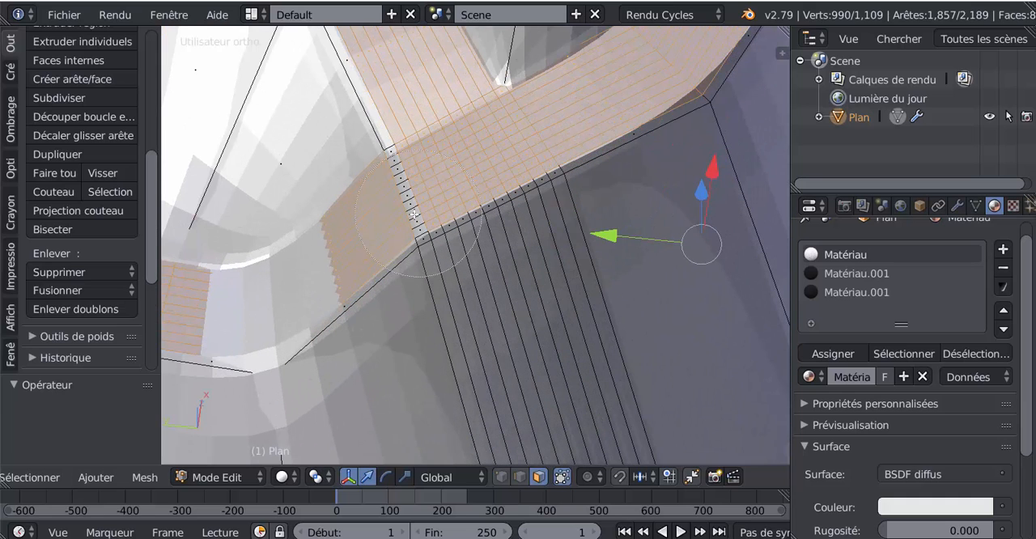
left_click(403, 180)
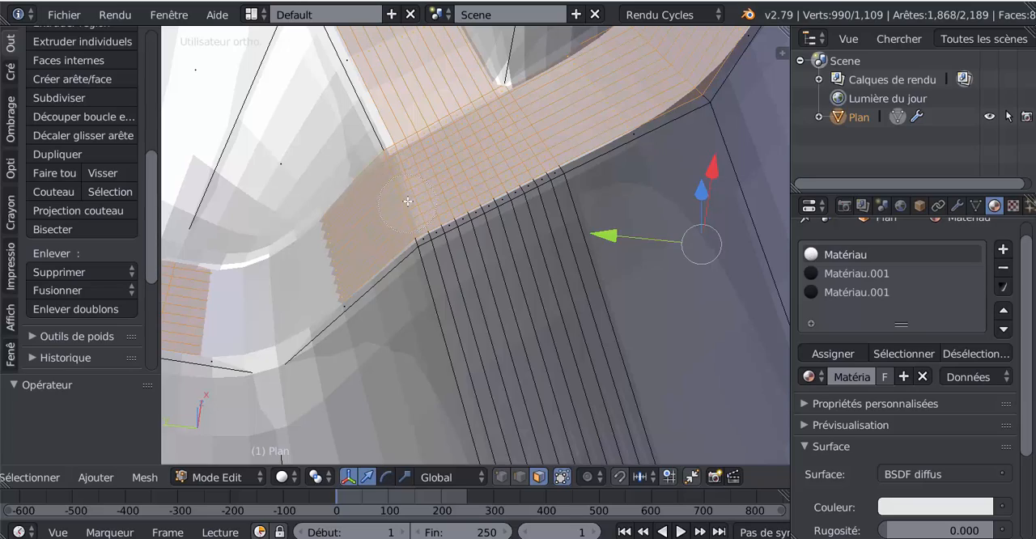
right_click(407, 201)
Deselect the narrow strip of slope faces below the path's lower crossing with Circle Select
scroll(408, 200, "down", 8)
mouse_move(497, 306)
middle_mouse_down()
mouse_move(518, 264)
mouse_move(548, 254)
middle_mouse_up()
middle_click_drag(571, 299, 483, 136, "shift")
scroll(493, 236, "up", 6)
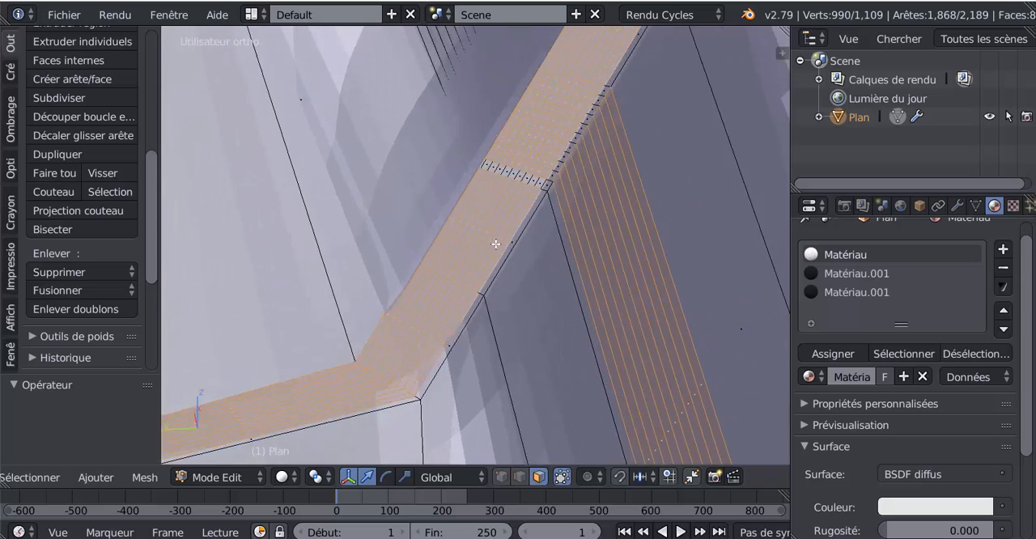
middle_click_drag(495, 244, 492, 321)
key("KP_5")
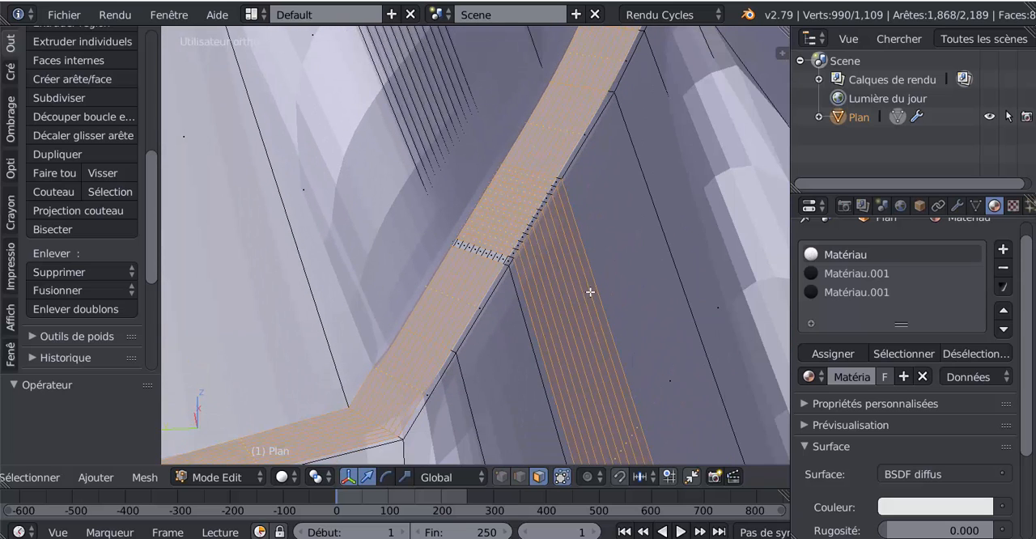
key("c")
mouse_move(601, 283)
middle_mouse_down()
mouse_move(574, 297)
mouse_move(499, 299)
middle_mouse_up()
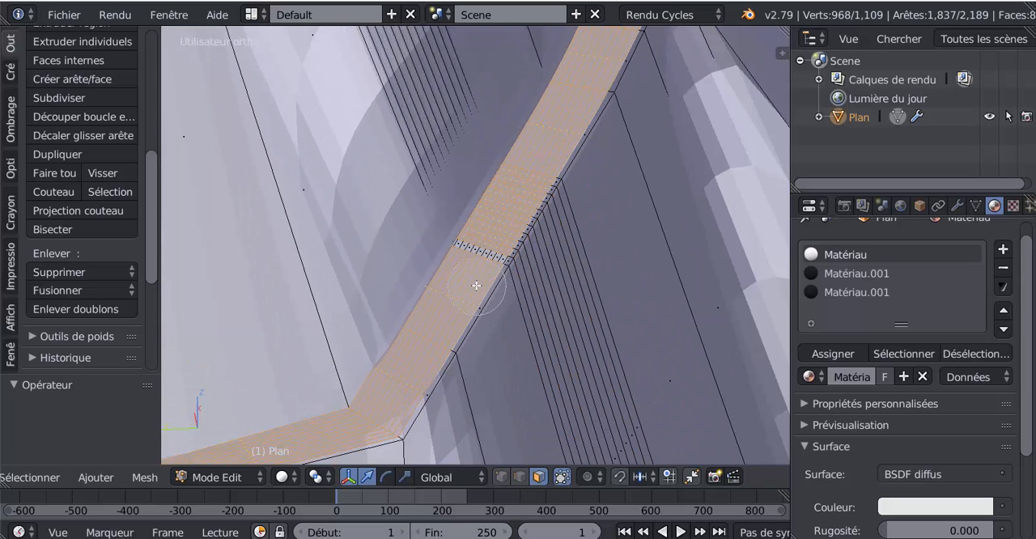
right_click(478, 283)
Reselect the row of small faces across the path at the lower crossing with Circle Select
scroll(476, 276, "up", 3)
key("v")
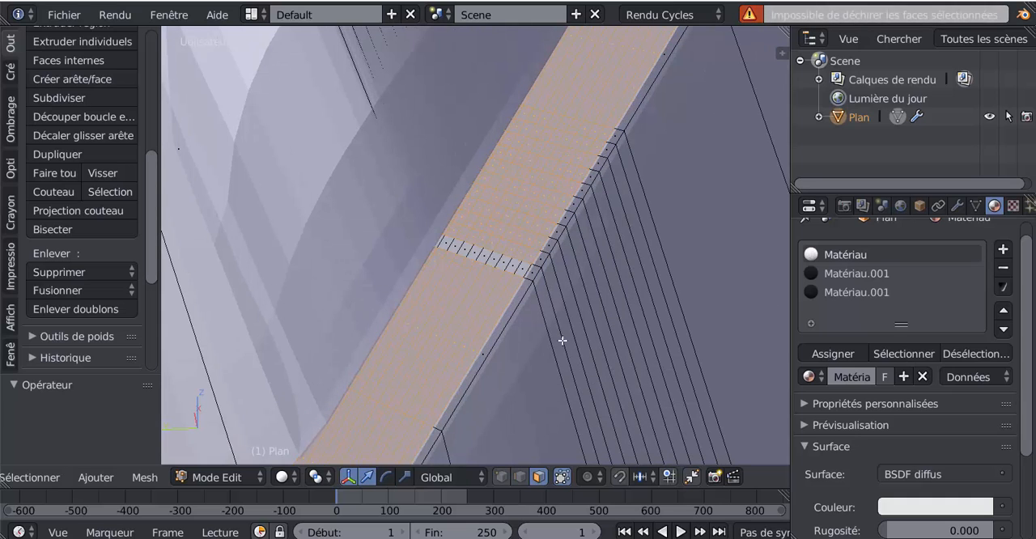
key("c")
left_click_drag(493, 257, 486, 257)
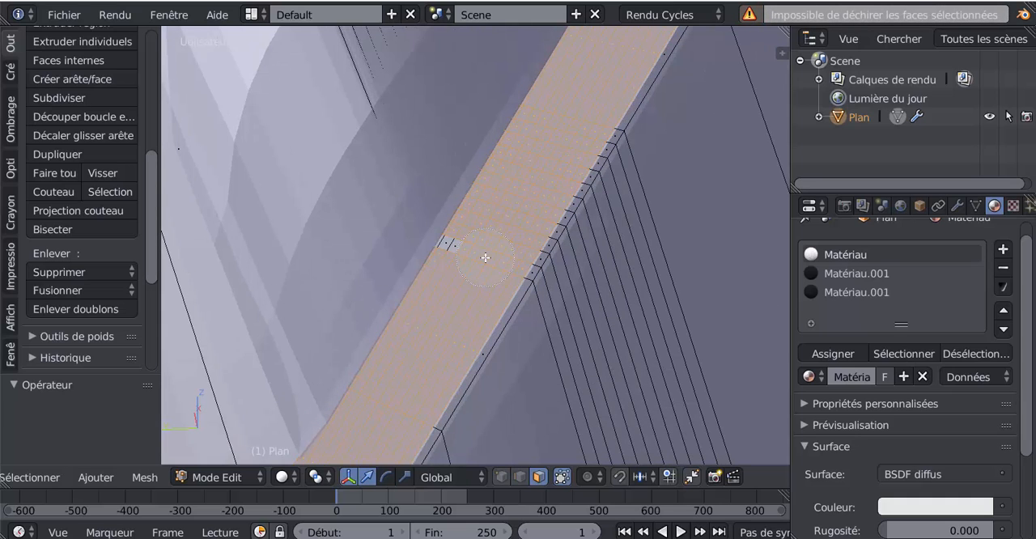
scroll(478, 255, "down", 8)
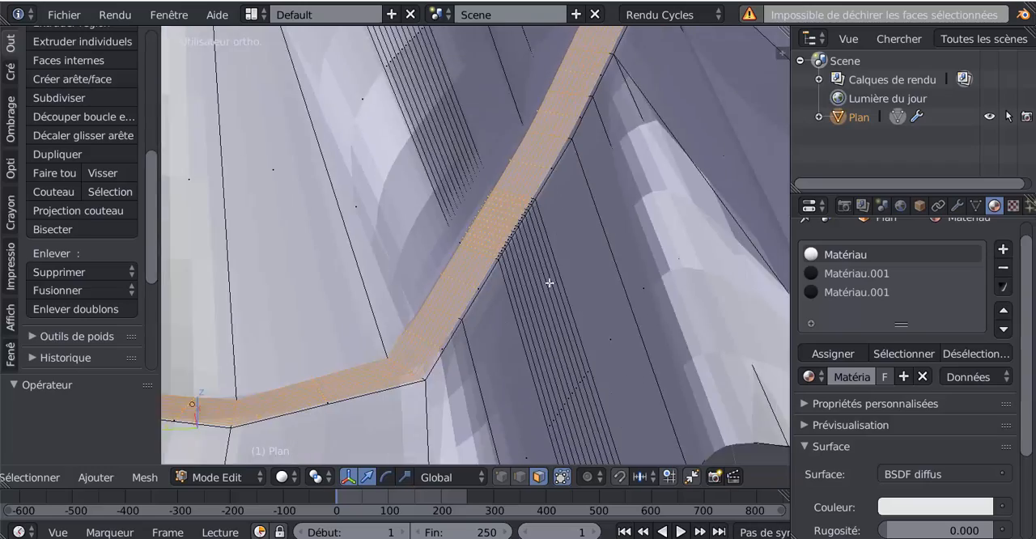
Assign the dark material Matériau.001 from the second slot to the selected path faces and leave mesh editing
middle_click_drag(535, 349, 555, 370)
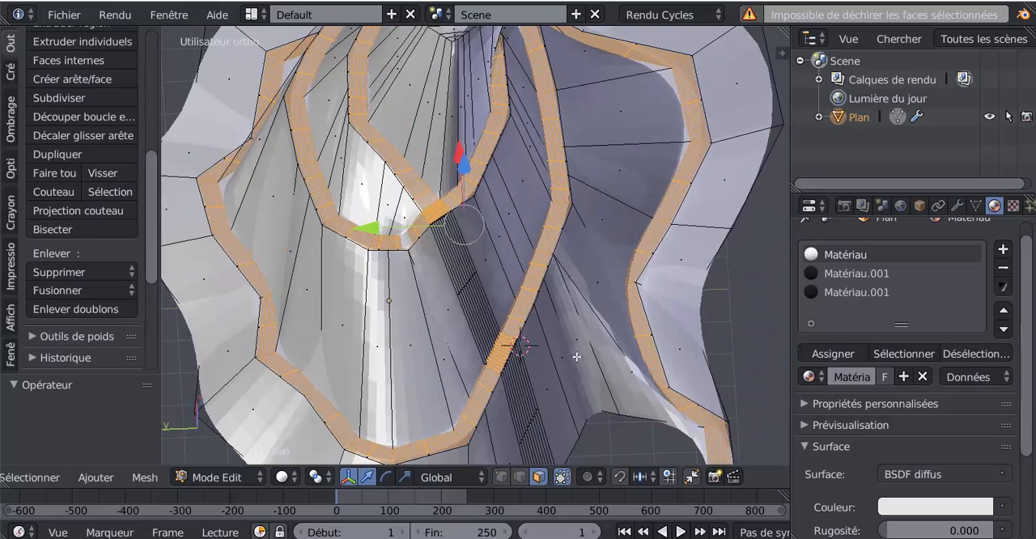
left_click(820, 274)
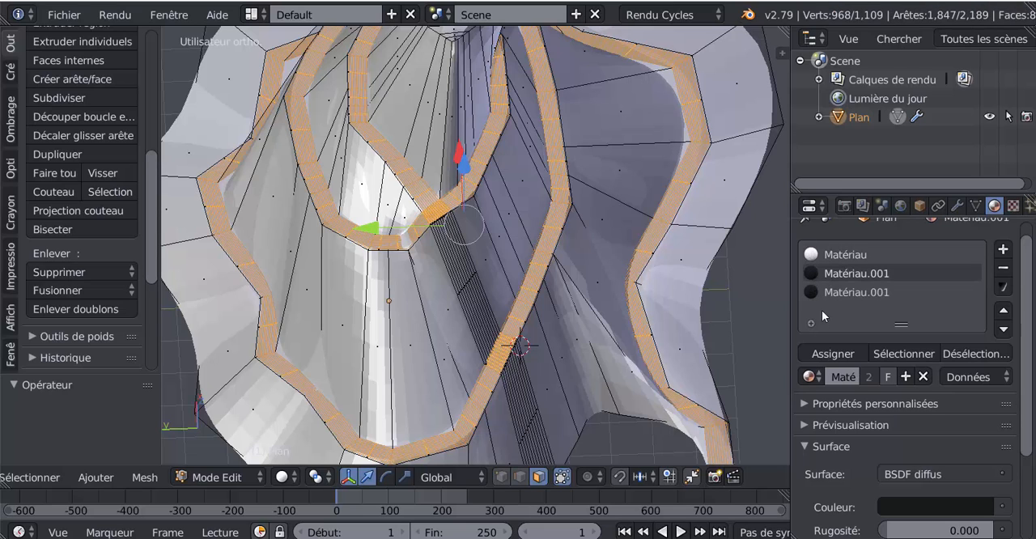
left_click(816, 353)
key("Tab")
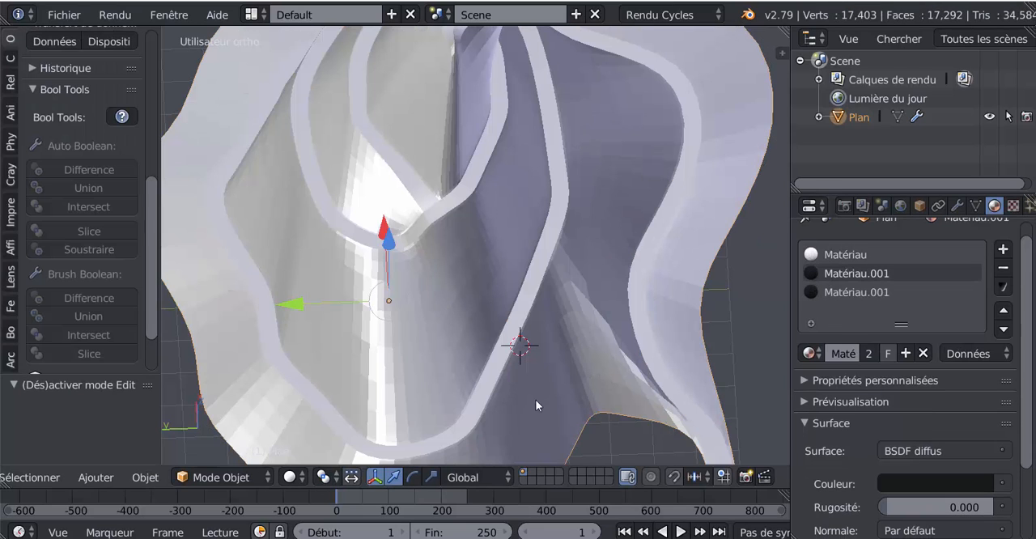
Display the viewport in Material shading, inspect the dark path around the mountain outside mesh editing, and return to mesh editing
key("Tab")
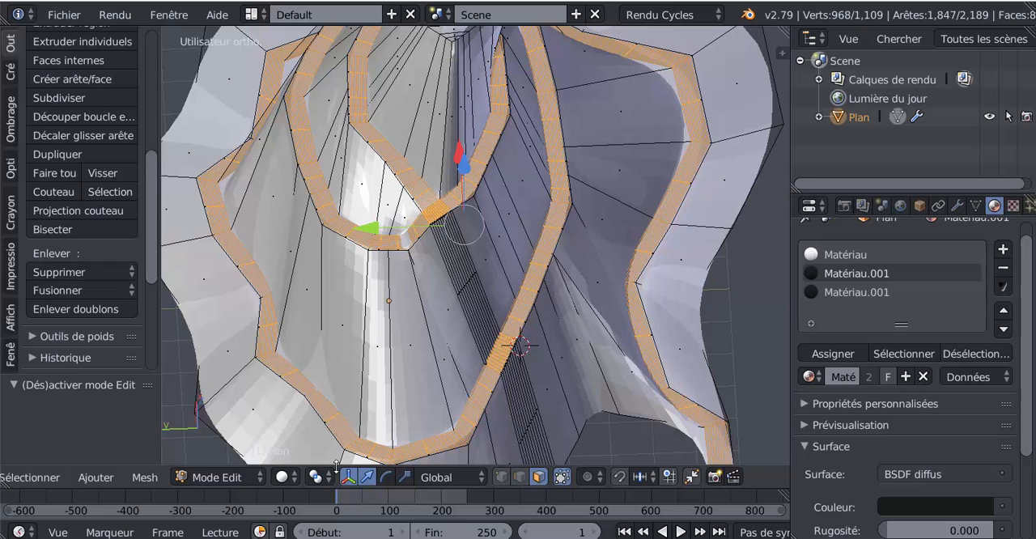
left_click(298, 478)
left_click(309, 379)
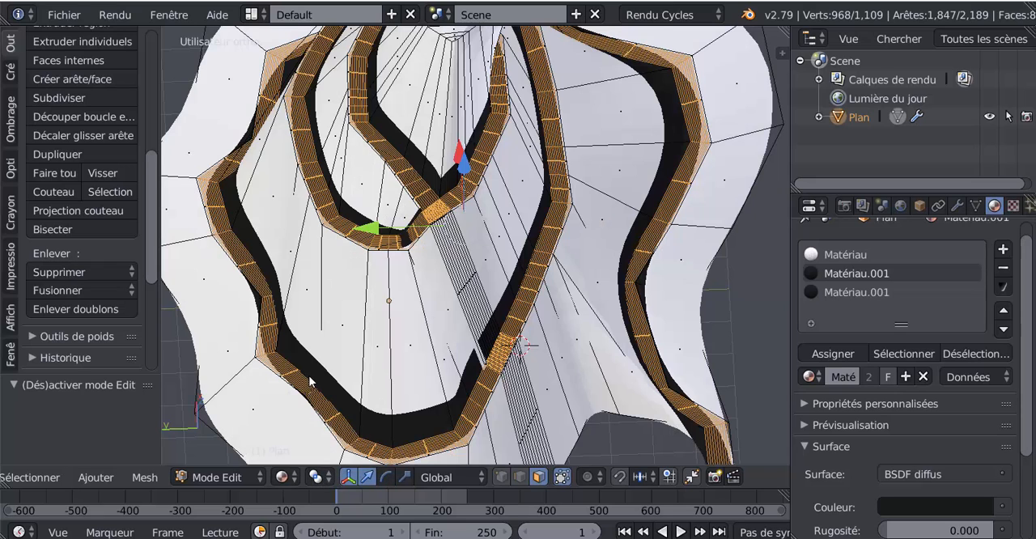
key("Tab")
scroll(564, 341, "down", 5)
middle_click_drag(564, 341, 537, 337)
scroll(484, 332, "up", 3)
key("Tab")
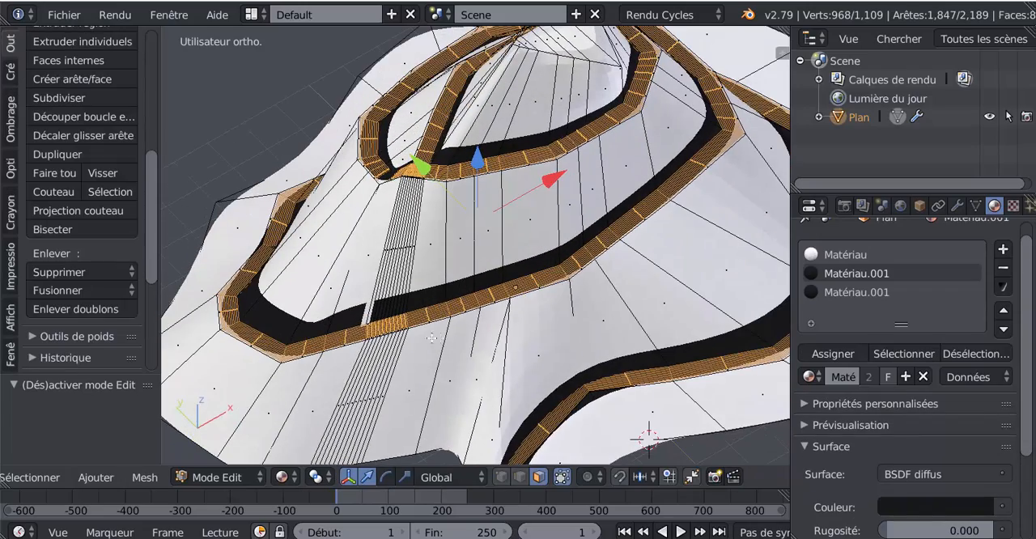
Add the two missed faces on the path's inner edge at the lower crossing to the selection and assign the dark material Matériau.001
middle_click_drag(432, 338, 572, 263, "shift")
scroll(525, 296, "up", 3)
scroll(637, 277, "up", 3)
scroll(575, 267, "up", 2)
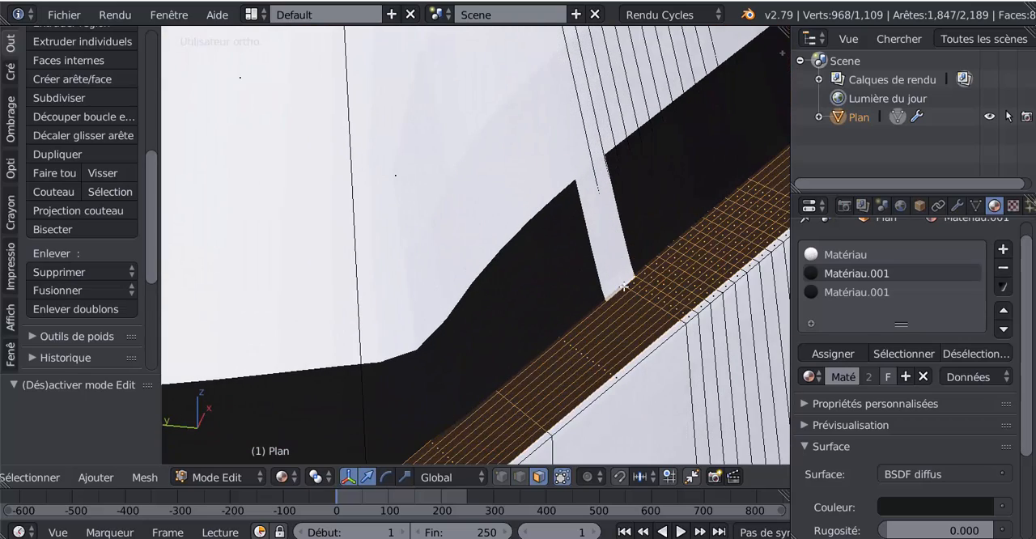
middle_click_drag(633, 303, 557, 231, "shift")
scroll(565, 238, "up", 4)
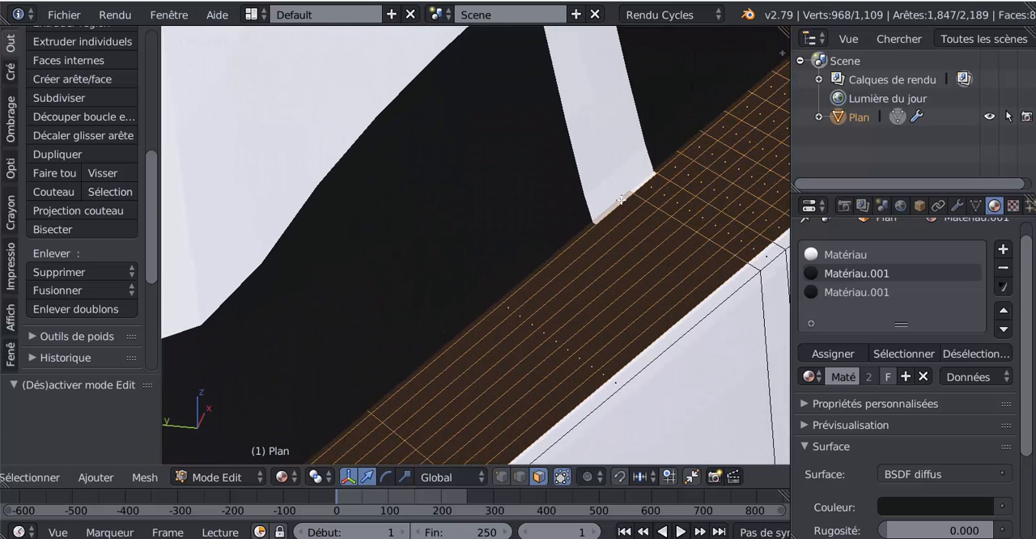
right_click(623, 199, "shift")
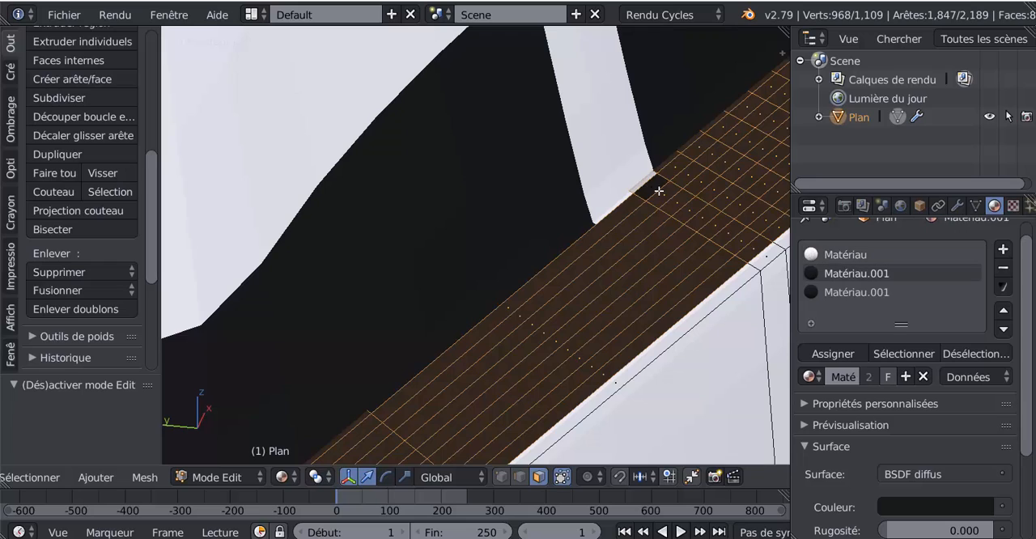
right_click(657, 190, "shift")
left_click(846, 354)
scroll(588, 296, "down", 6)
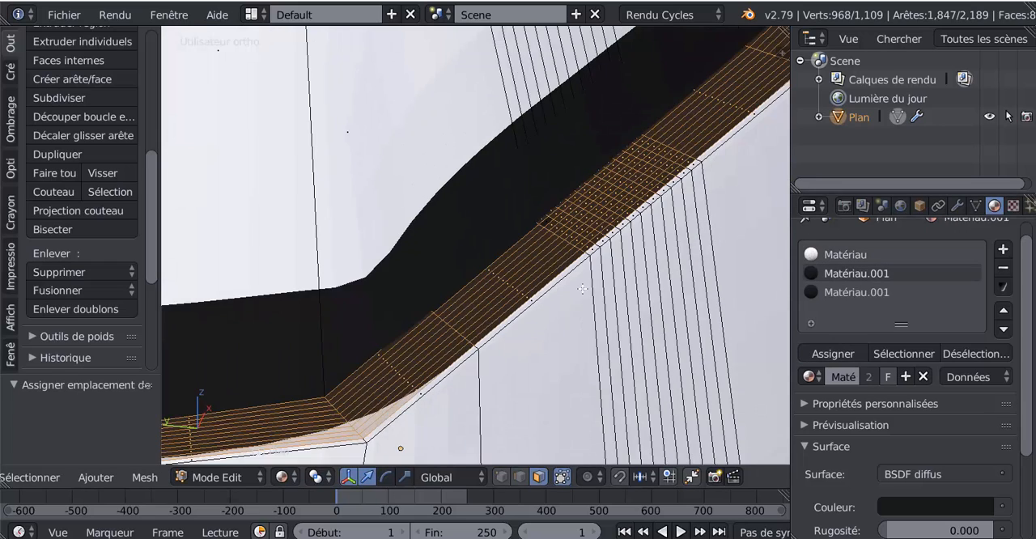
Leave mesh editing and inspect the repaired dark path around the mountain
key("Tab")
scroll(587, 296, "down", 5)
middle_click_drag(589, 313, 379, 333)
scroll(451, 335, "up", 3)
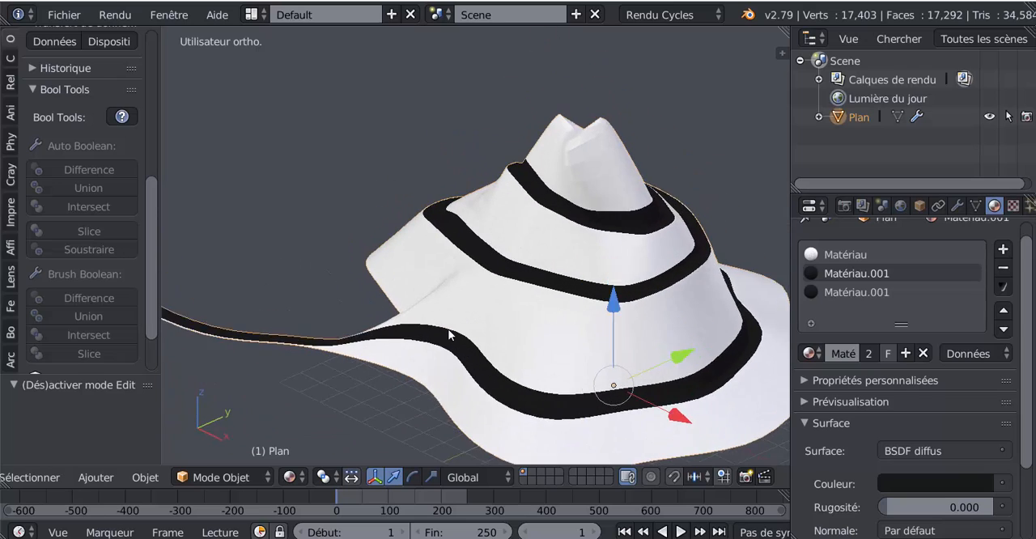
Add one loop cut around the slope above the path's middle turn and slide it down by 0.949 to the path's inner edge
key("Tab")
middle_click_drag(516, 313, 508, 328, "shift")
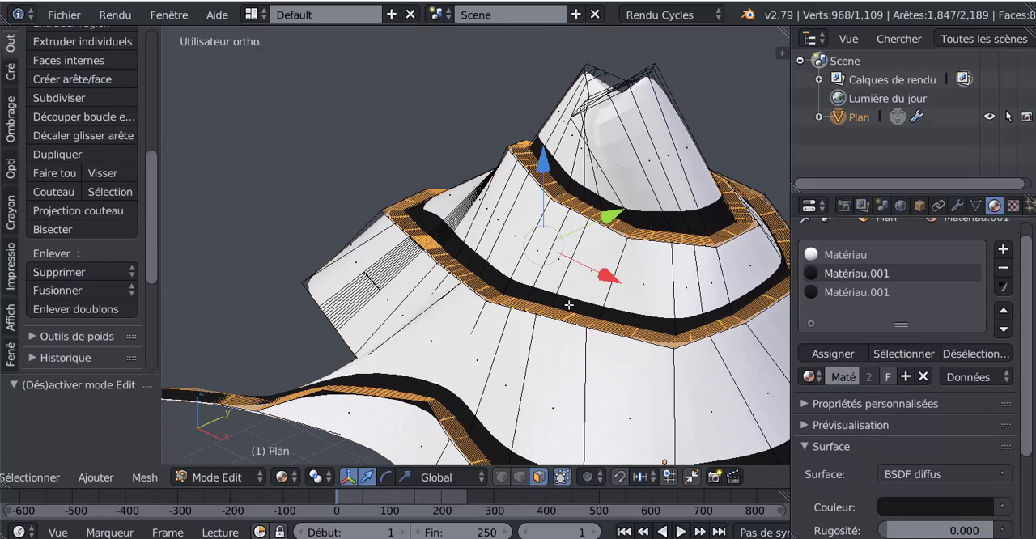
middle_click_drag(601, 284, 580, 293, "shift")
key("ctrl+r")
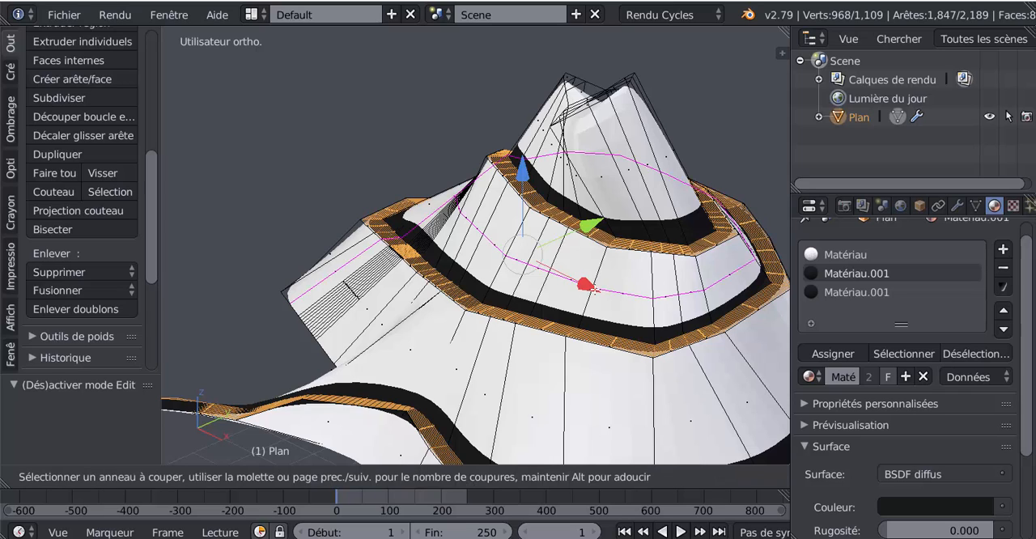
left_click(593, 290)
right_click(598, 292)
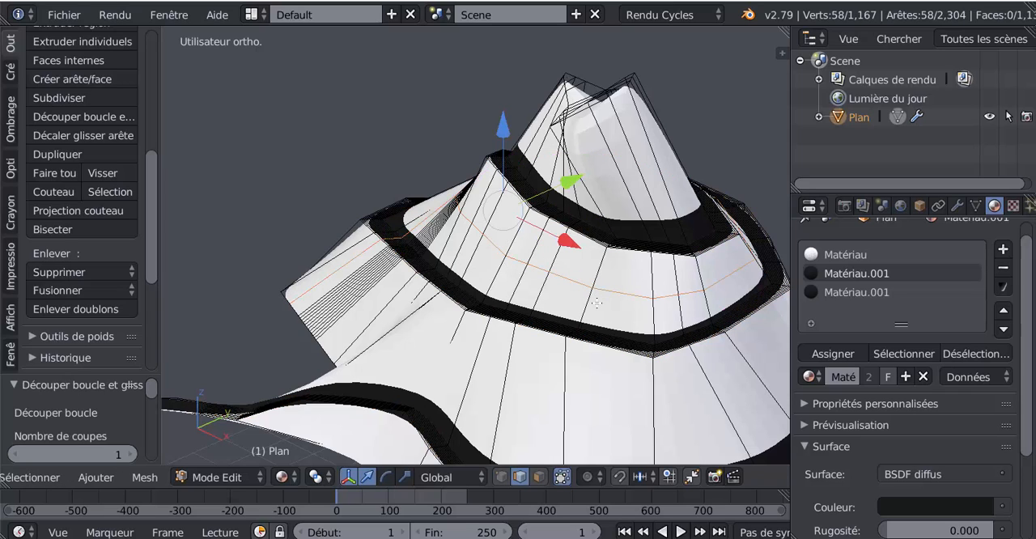
key("shift+v")
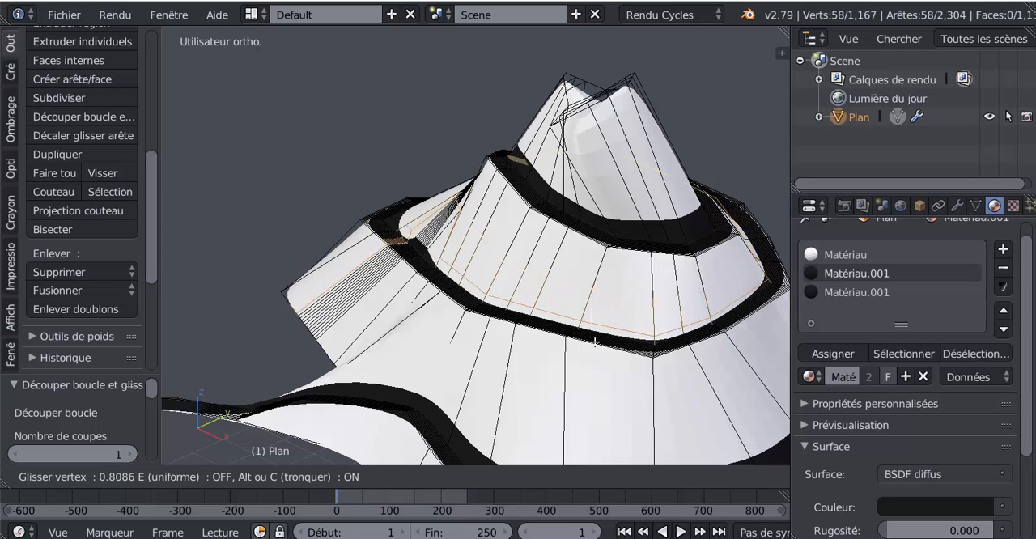
left_click(595, 346)
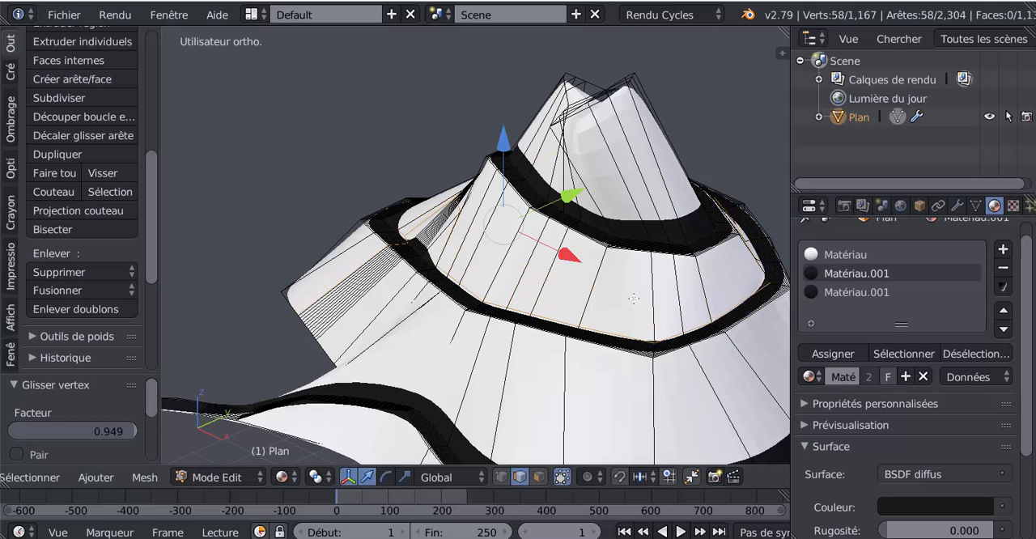
Add one loop cut around the summit cone and slide it down close to the inner edge of the path's upper turn
left_click(631, 184, "alt")
key("g")
key("g")
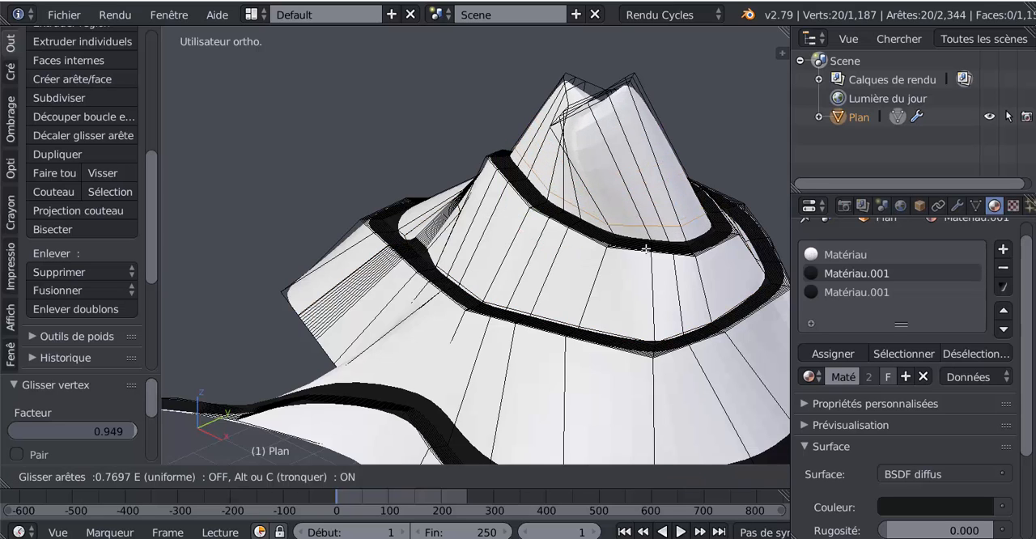
left_click(651, 254)
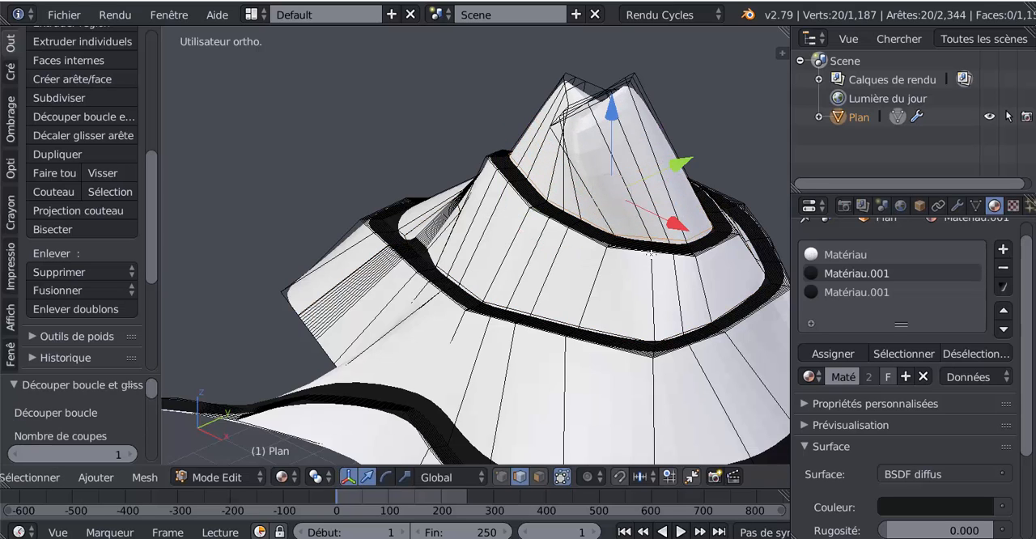
Inspect the path's sharpened edges around the mountain outside mesh editing
key("Tab")
middle_click_drag(514, 321, 703, 331)
key("Tab")
middle_click_drag(546, 348, 477, 322)
key("Tab")
scroll(555, 319, "down", 2)
middle_click_drag(557, 321, 490, 324)
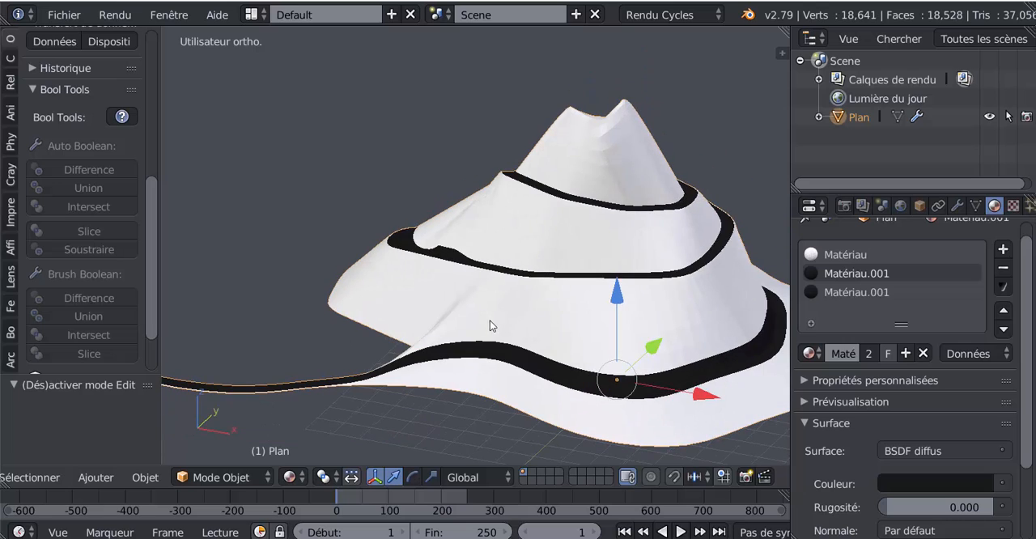
Add one loop cut around the slope above the path's lowest turn and slide it down close to the path's inner edge
key("Tab")
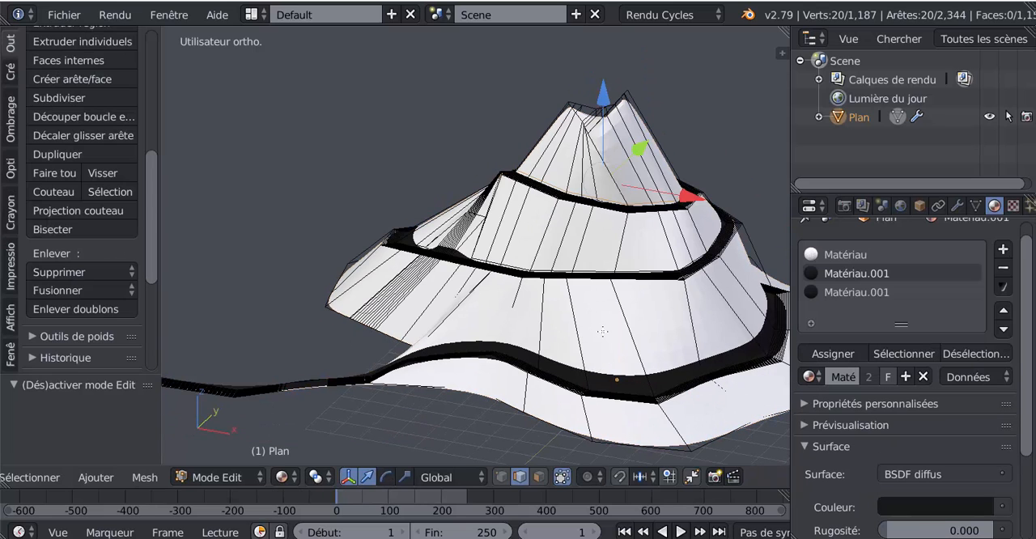
key("ctrl+r")
left_click(604, 333)
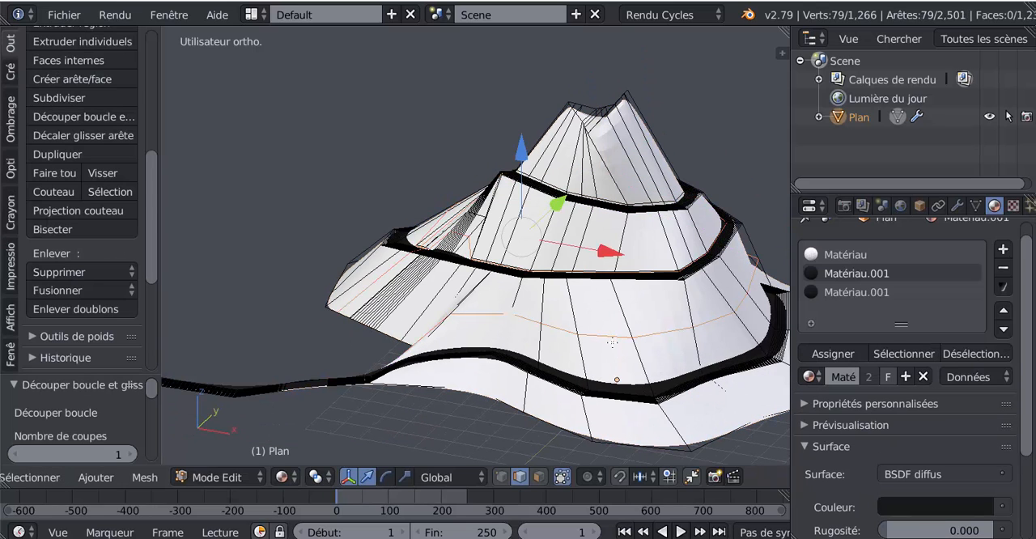
key("g")
key("g")
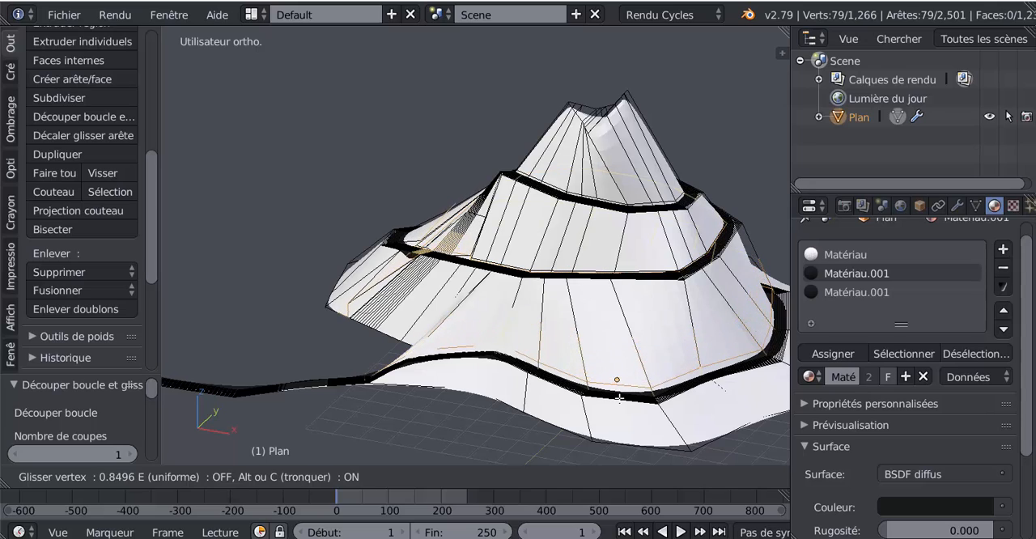
left_click(616, 374)
Display the viewport in Rendered shading and examine the path's edges and crossings around the mountain
key("Tab")
middle_click_drag(615, 374, 539, 379)
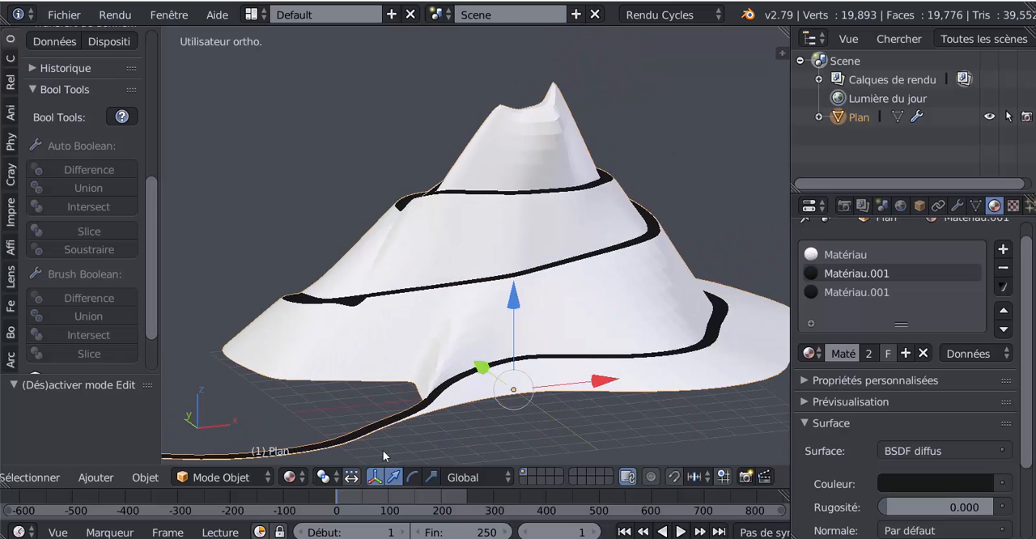
left_click(290, 476)
left_click(351, 357)
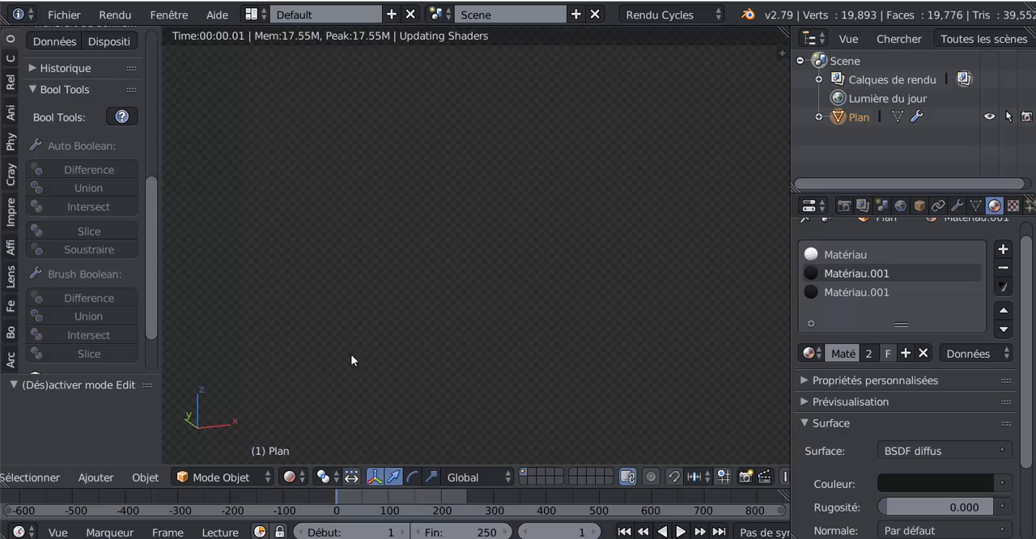
scroll(599, 368, "up", 3)
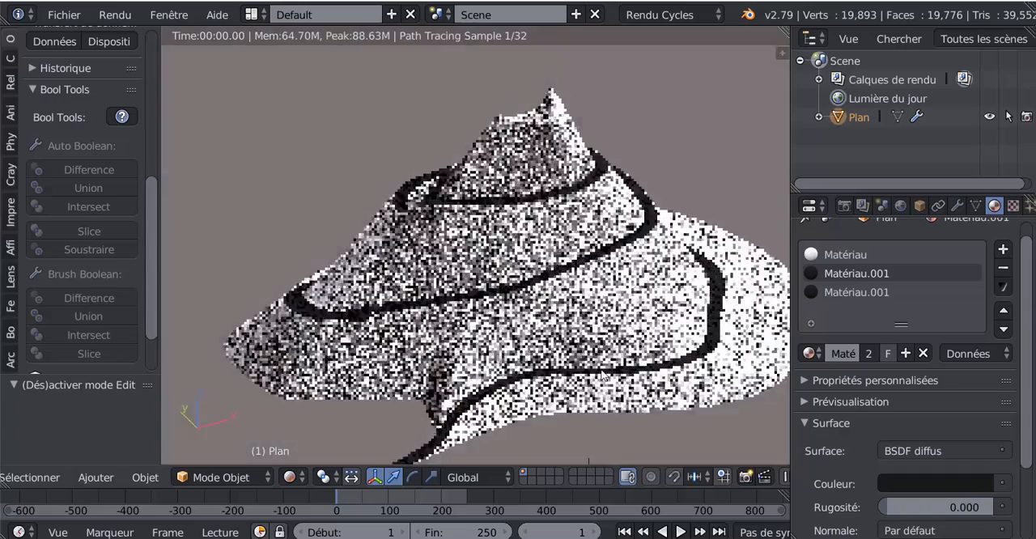
mouse_move(504, 362)
middle_mouse_down()
mouse_move(578, 366)
mouse_move(568, 326)
middle_mouse_up()
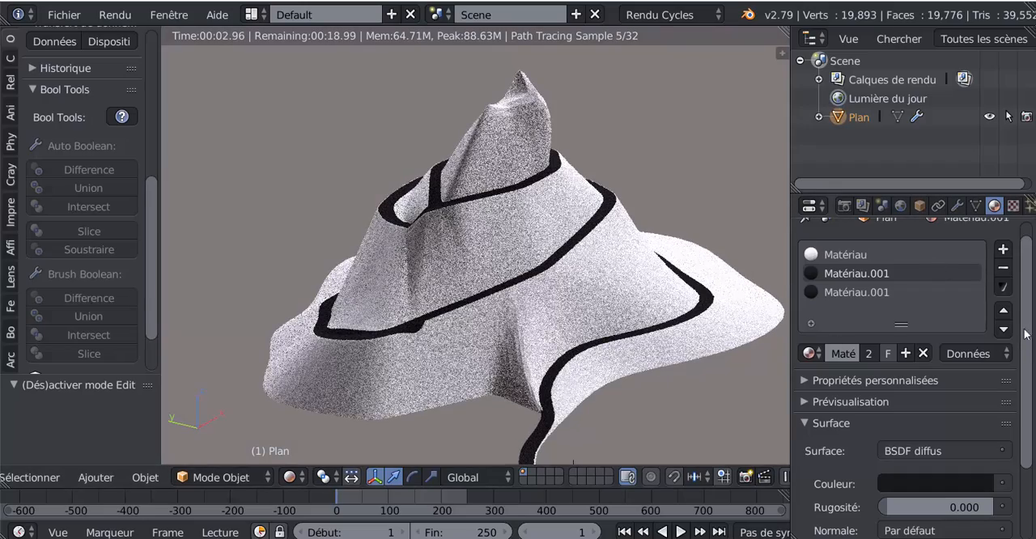
key("Tab")
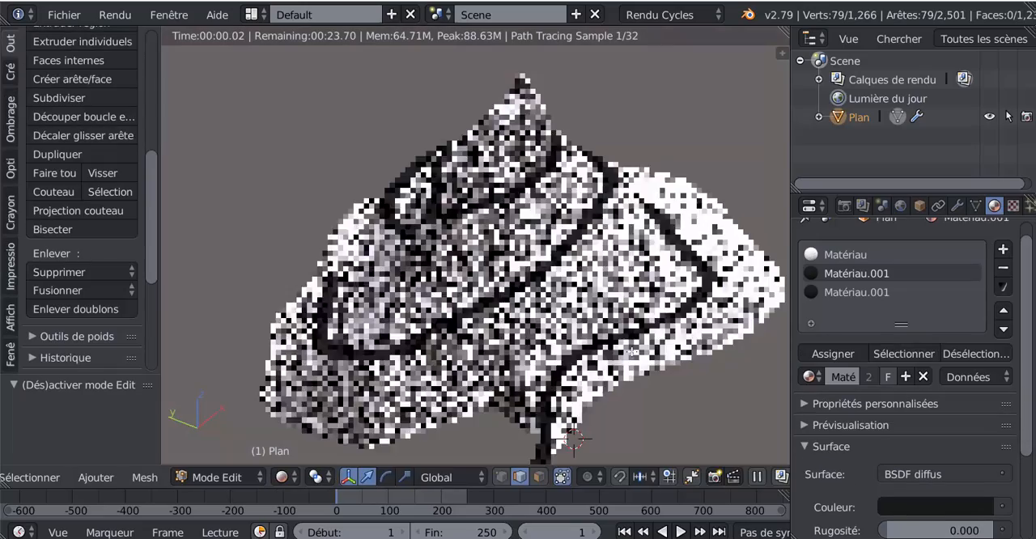
scroll(476, 245, "up", 2)
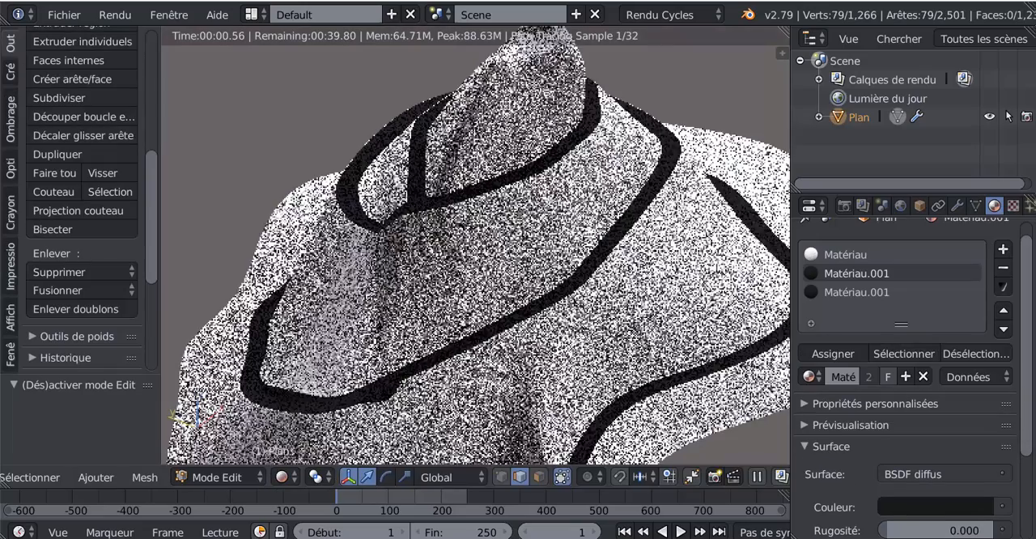
scroll(476, 246, "down", 1)
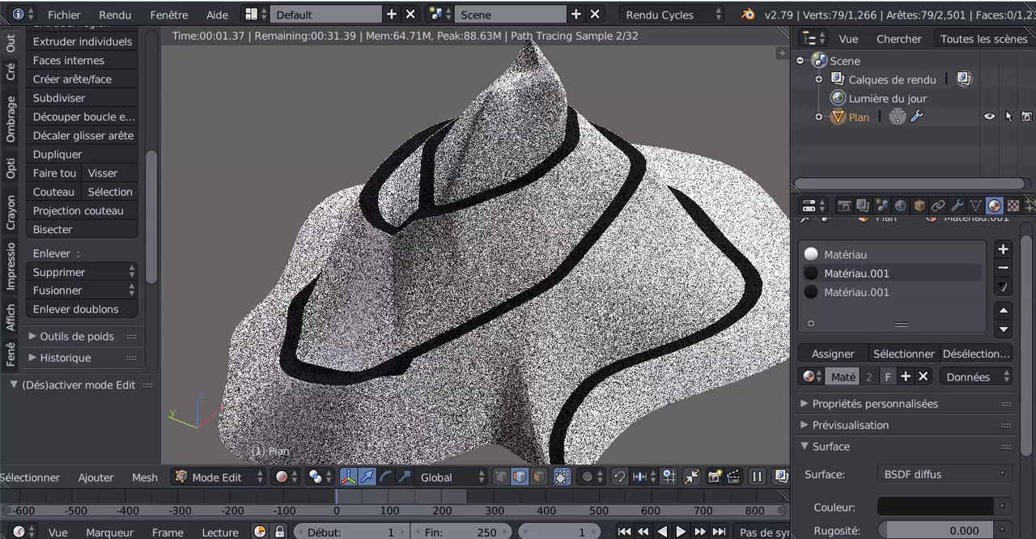
scroll(476, 245, "up", 1)
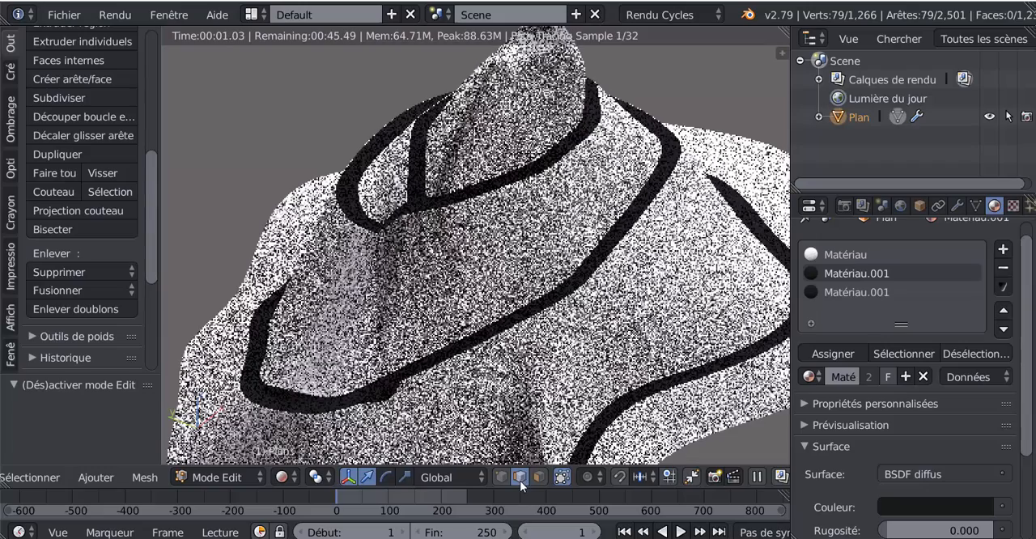
key("Tab")
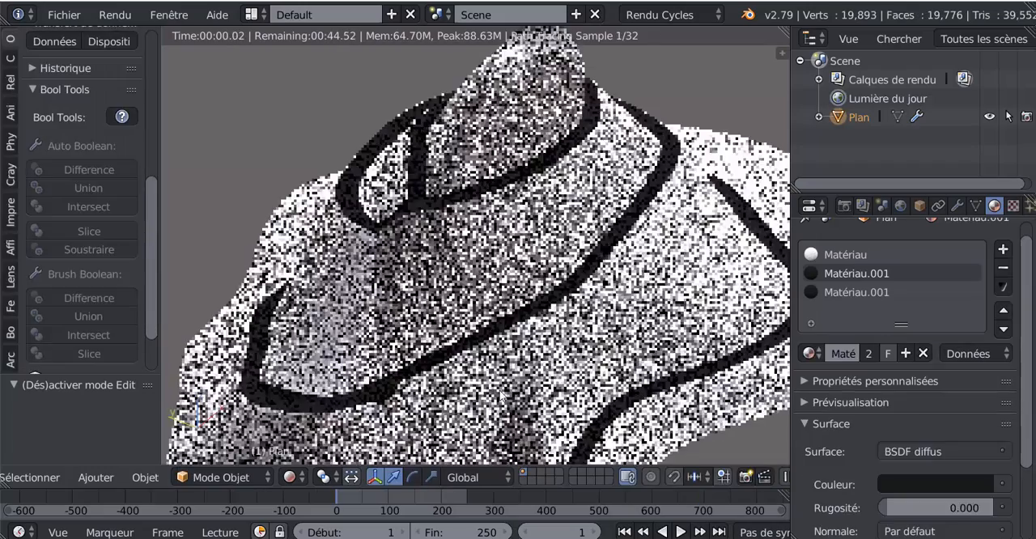
Switch the viewport to Solid shading and, in face selection mode, select the face loop running along the middle of the path
left_click(289, 477)
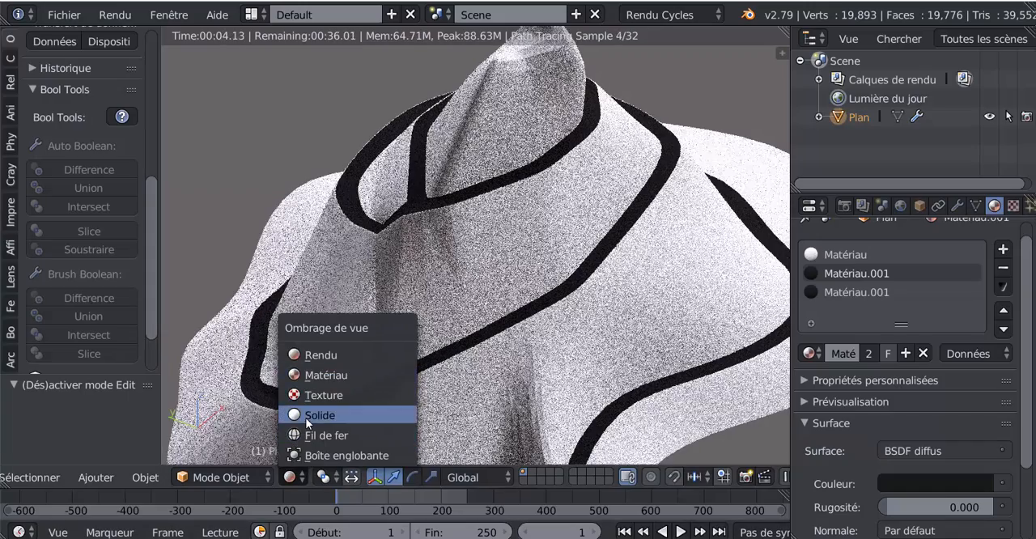
left_click(317, 415)
key("Tab")
scroll(511, 372, "up", 3)
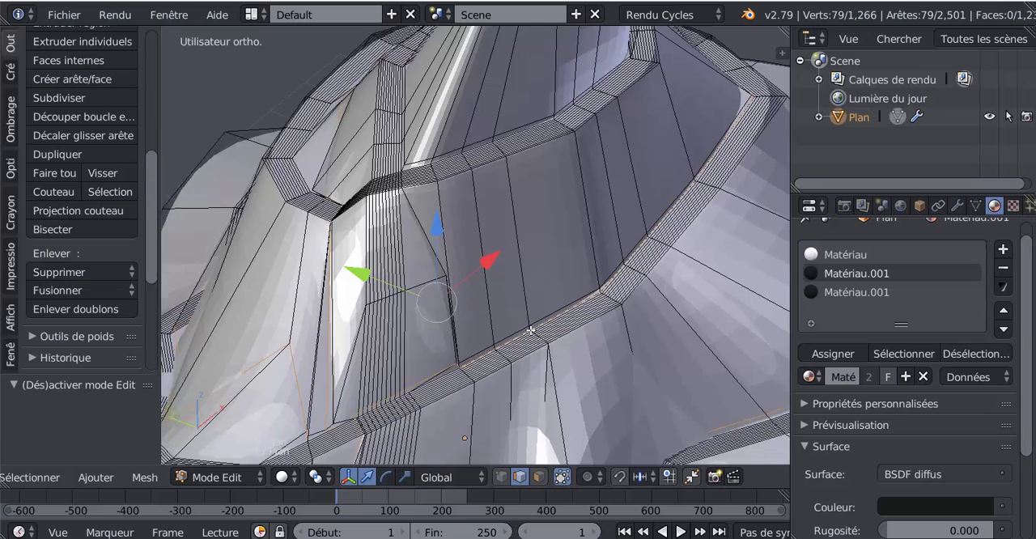
scroll(577, 361, "up", 6)
scroll(528, 243, "up", 2)
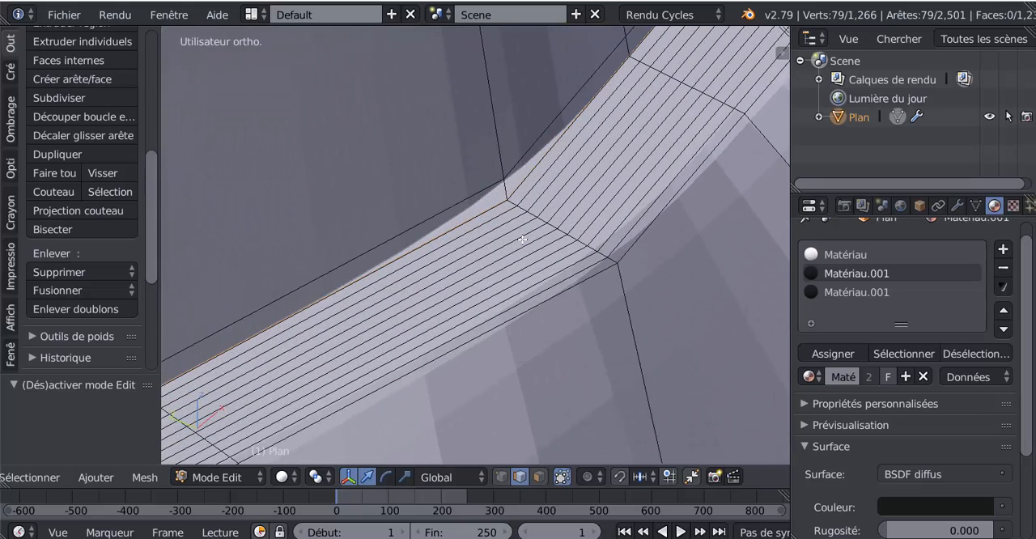
left_click(539, 477)
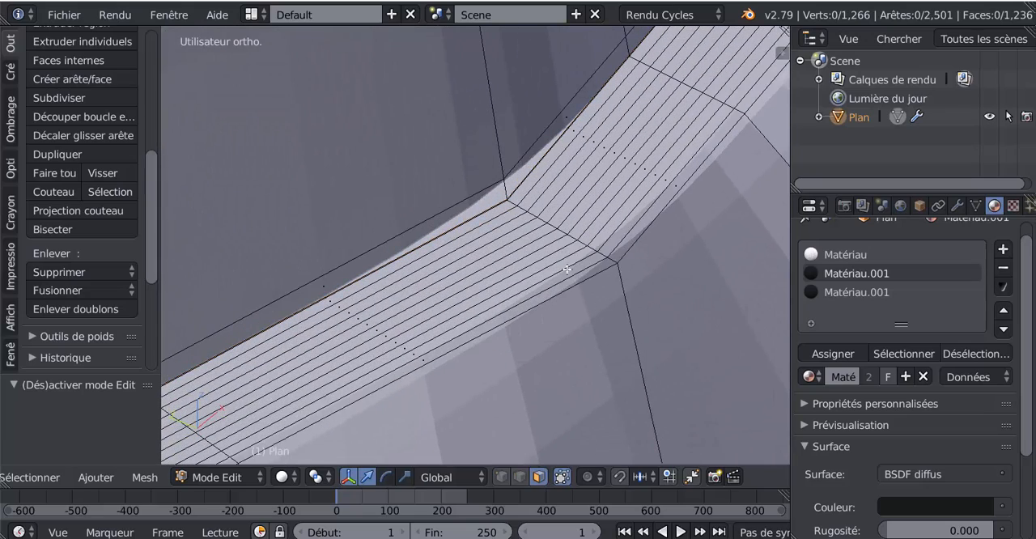
left_click(554, 227, "alt")
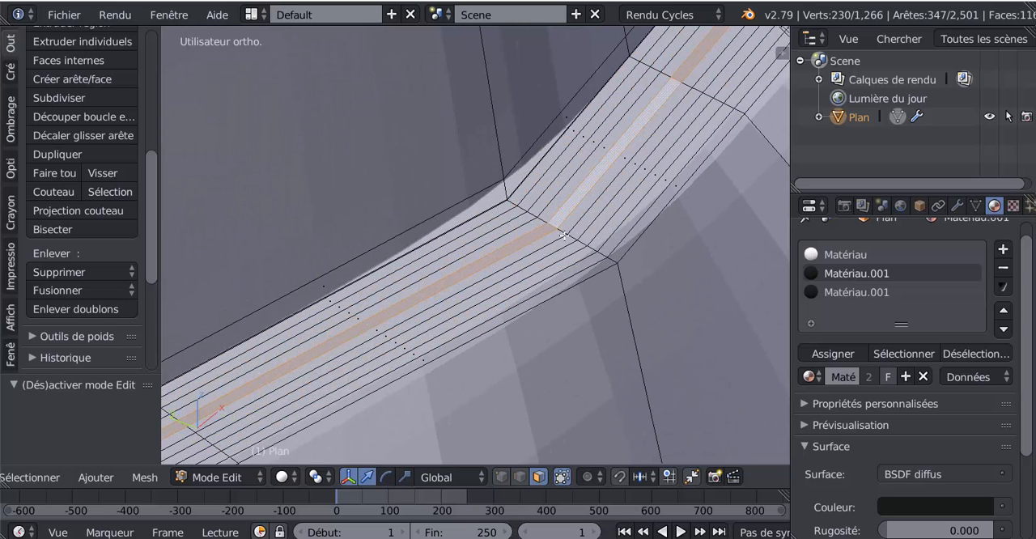
Deselect the strip of slope faces between the path's upper and lower crossings with Circle Select
scroll(564, 229, "down", 2)
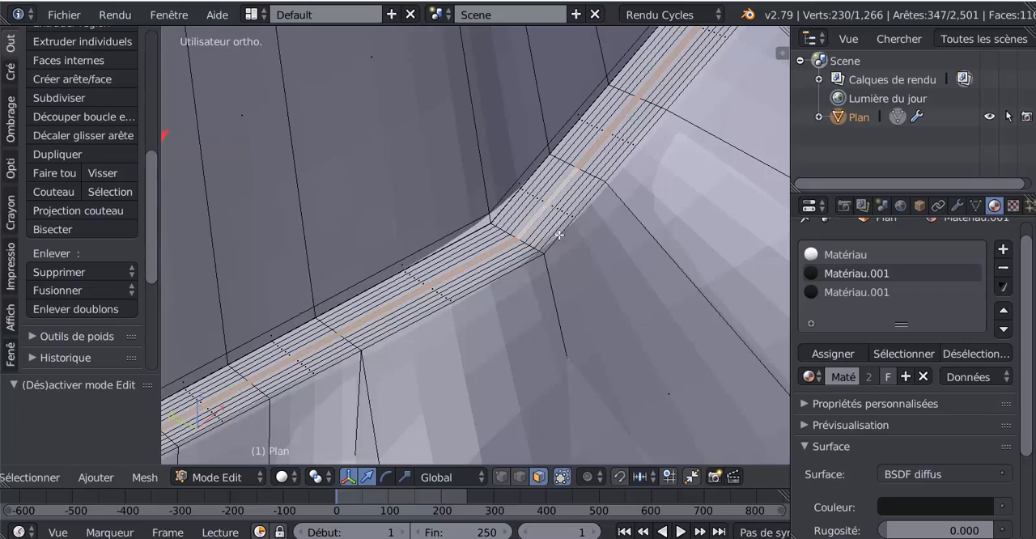
scroll(558, 235, "down", 3)
scroll(558, 237, "down", 3)
middle_click_drag(603, 277, 703, 294, "shift")
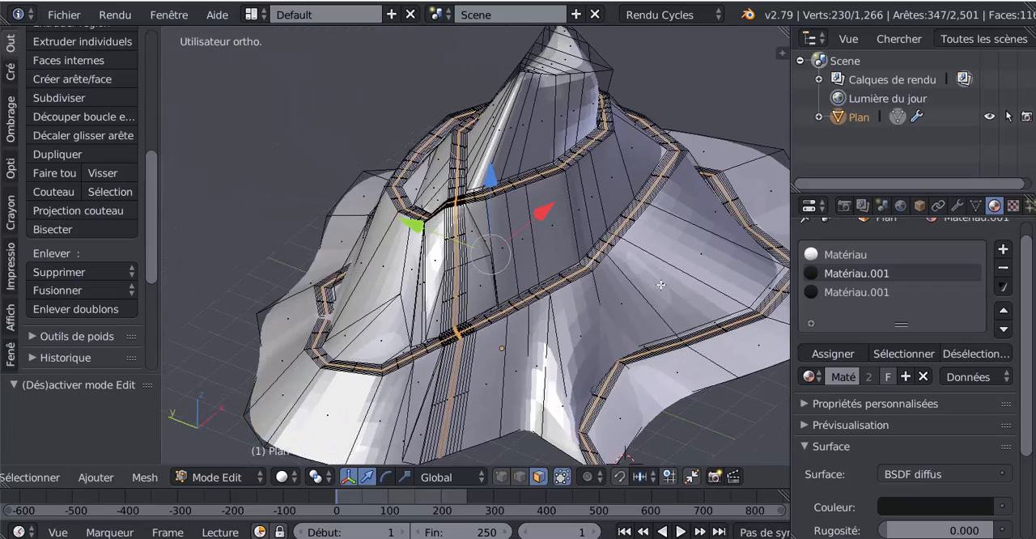
middle_click_drag(530, 266, 572, 302)
left_click(572, 302)
scroll(572, 302, "up", 5)
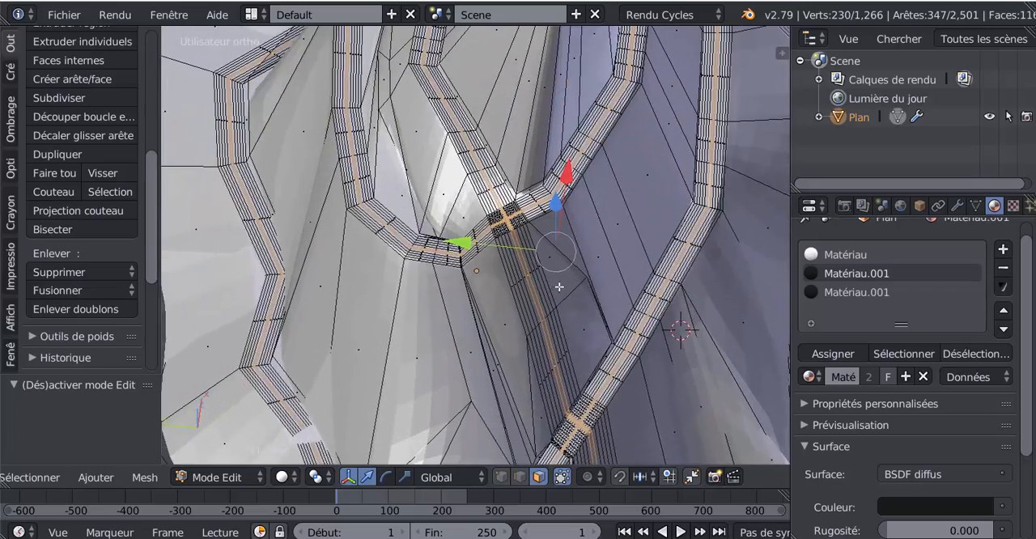
key("c")
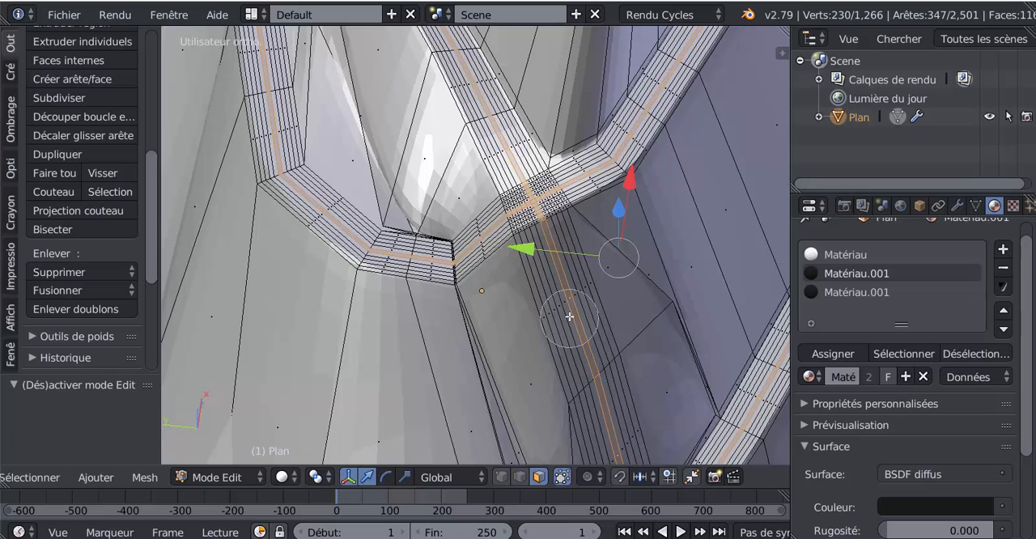
mouse_move(562, 277)
middle_mouse_down()
mouse_move(544, 230)
mouse_move(578, 370)
mouse_move(575, 338)
middle_mouse_up()
key("Escape")
scroll(583, 336, "up", 6)
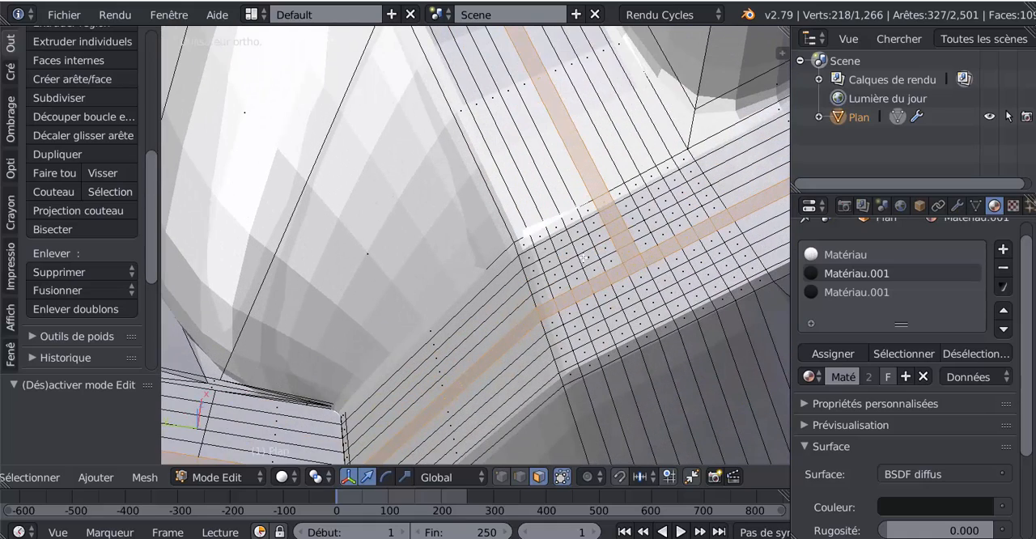
Deselect the faces that cut across the path's middle strip at its upper and lower crossings, keeping the strip itself selected
key("v")
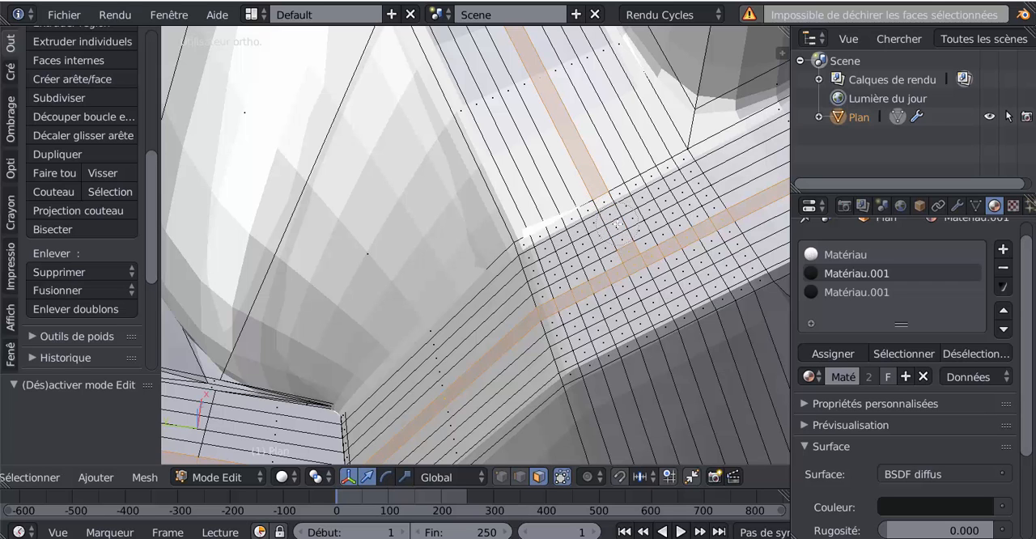
scroll(616, 231, "down", 9)
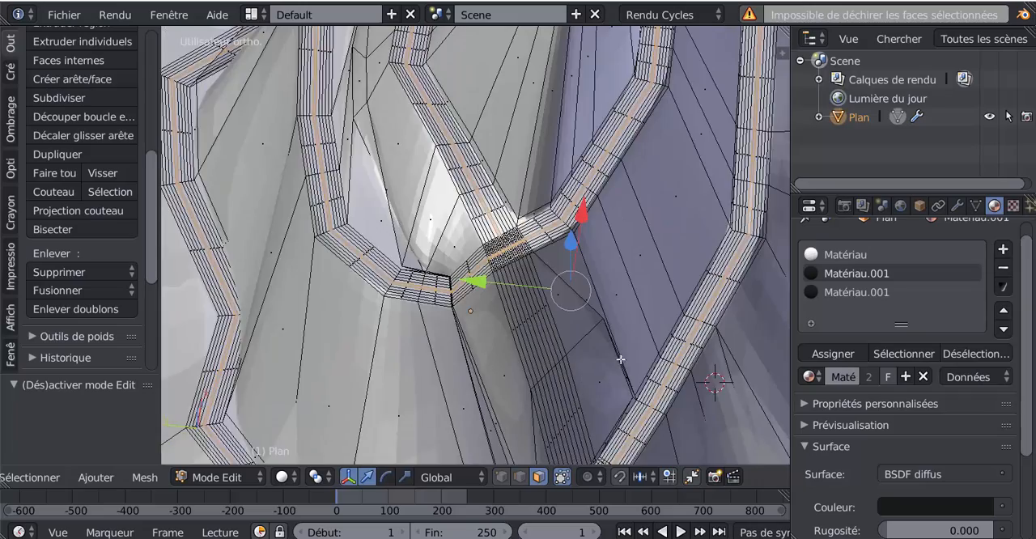
middle_click_drag(619, 379, 622, 130, "shift")
middle_click_drag(646, 260, 613, 240)
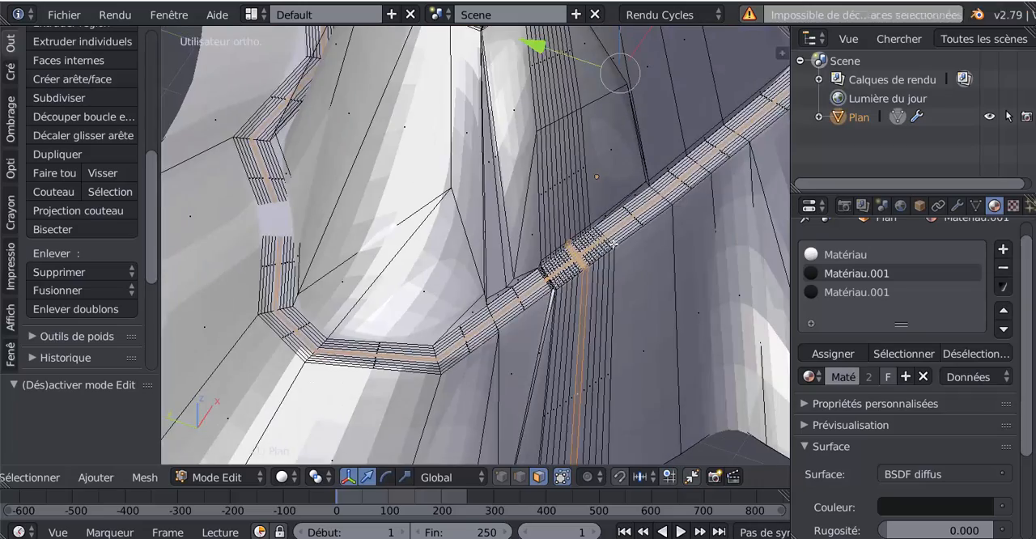
middle_click_drag(615, 275, 464, 410, "shift")
scroll(551, 221, "up", 5)
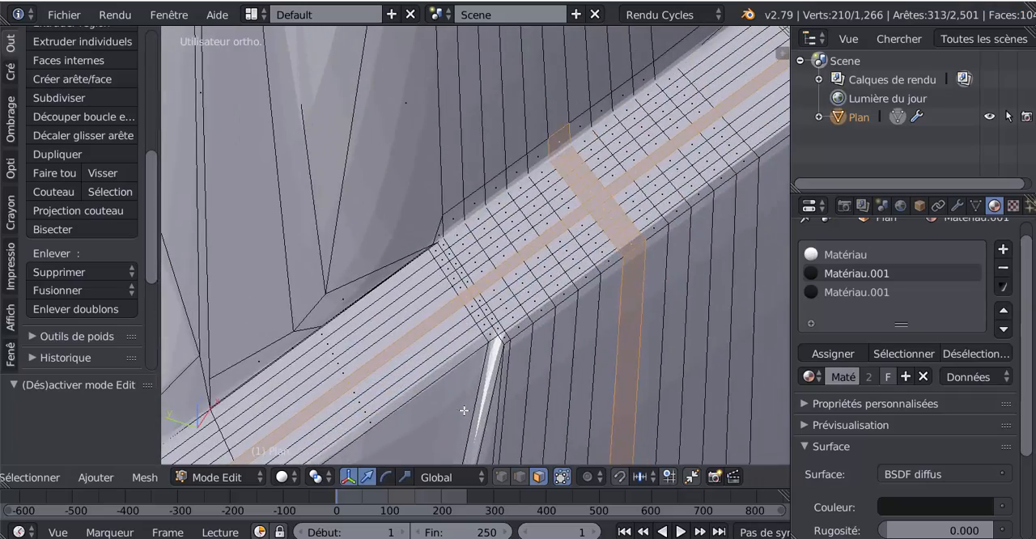
middle_click_drag(558, 149, 582, 170)
right_click(604, 204)
middle_click_drag(615, 230, 624, 258)
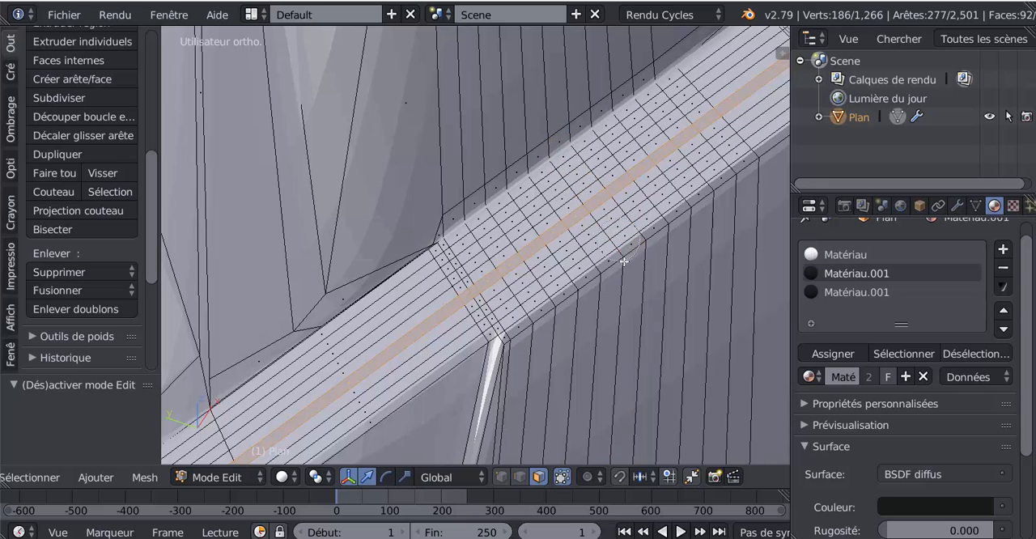
right_click(626, 347)
Create a new diffuse material in an added slot, colour it orange (R 0.800, V 0.372, B 0.078) and assign it to the selected strip
scroll(627, 343, "down", 9)
middle_click_drag(610, 352, 623, 330)
scroll(572, 324, "down", 3)
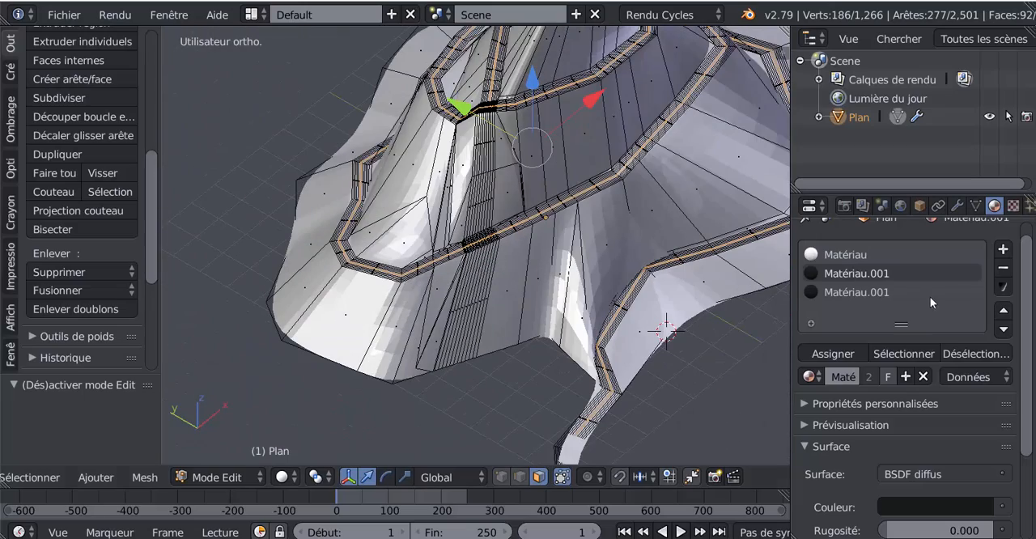
left_click(1004, 251)
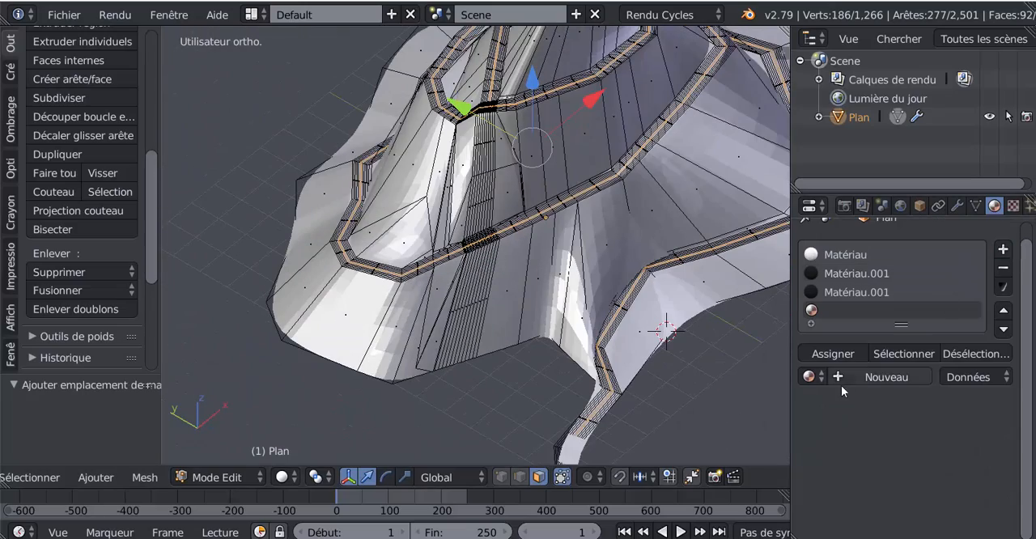
left_click(868, 377)
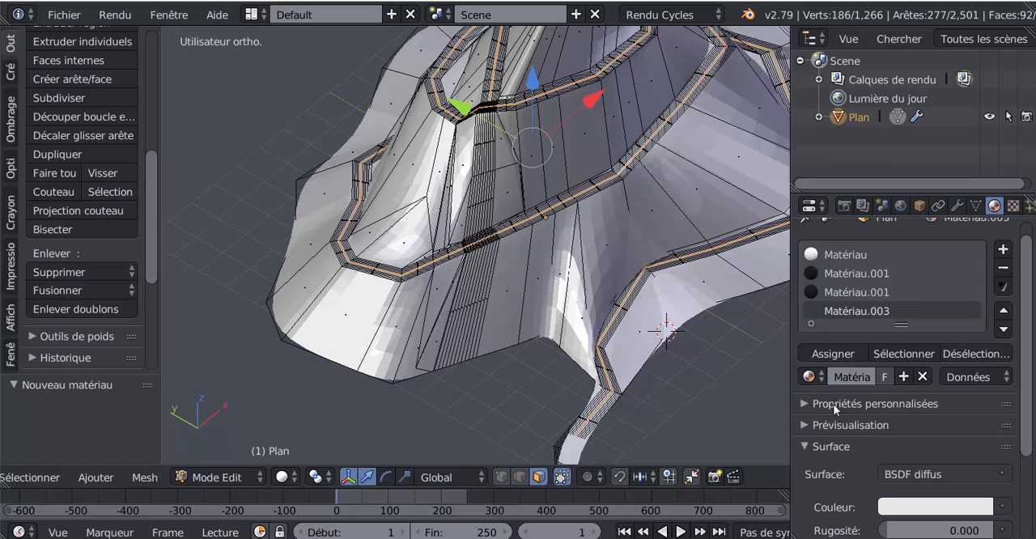
left_click(897, 508)
left_click(869, 344)
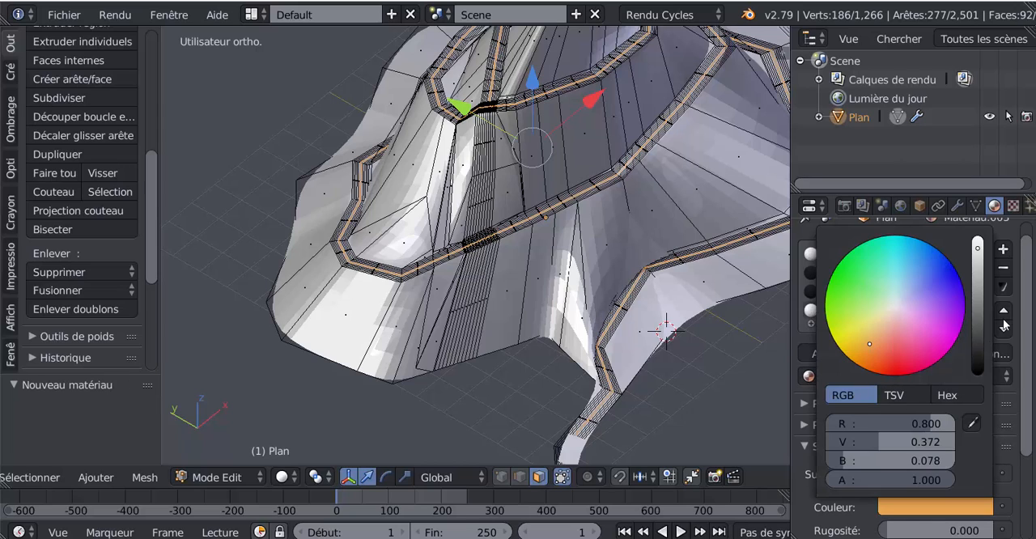
scroll(864, 423, "down", 3)
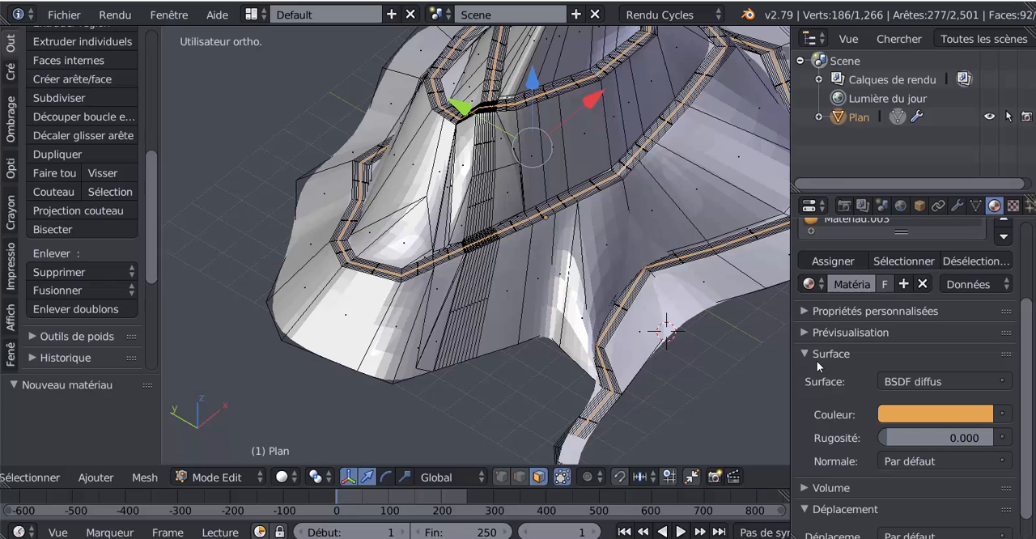
left_click(834, 260)
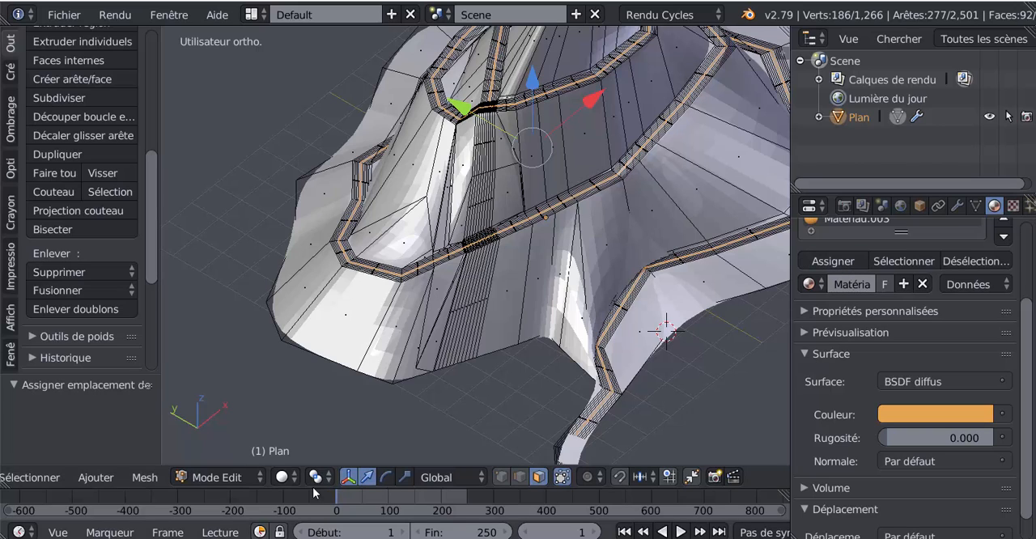
Display the viewport in Rendered shading and examine the orange centre line along the path, in both Edit and Object modes
left_click(283, 477)
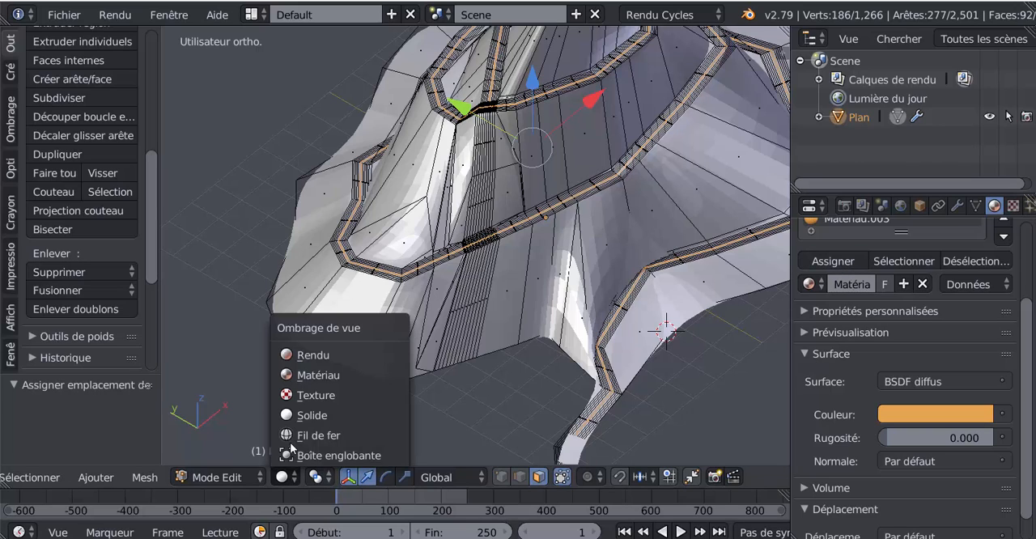
left_click(317, 354)
scroll(317, 354, "down", 4)
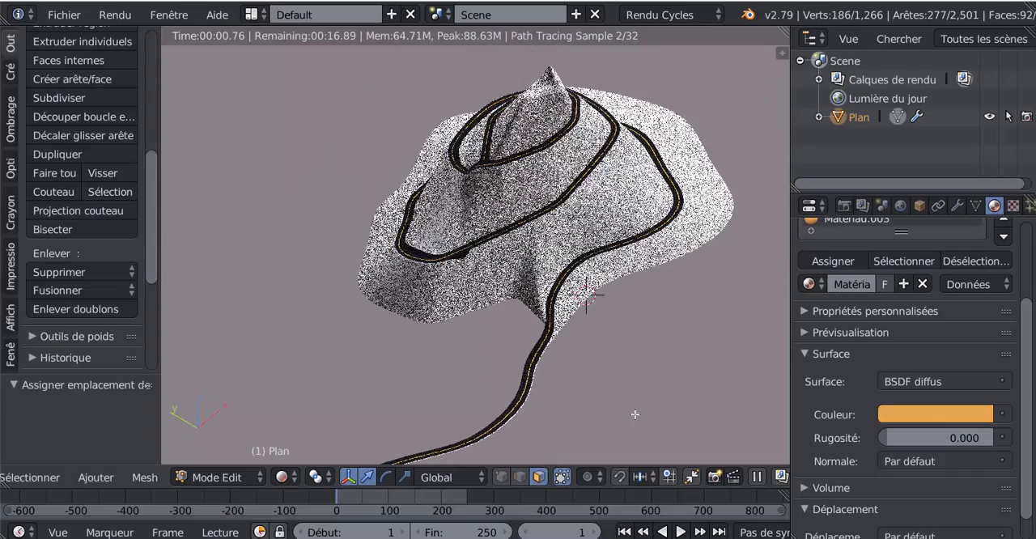
middle_click_drag(633, 401, 653, 377)
middle_click_drag(653, 361, 626, 416, "shift")
scroll(558, 433, "up", 2)
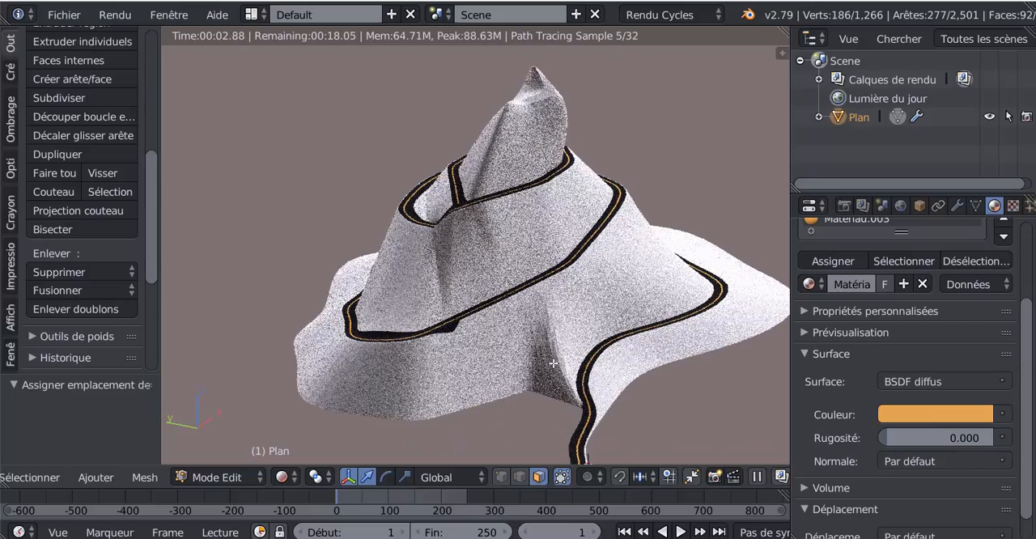
scroll(584, 422, "up", 3)
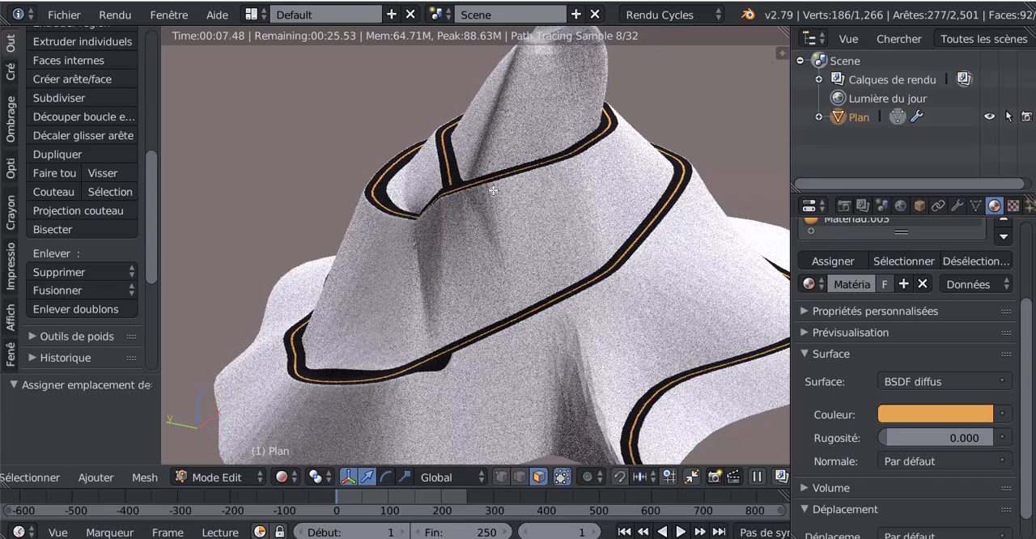
key("Tab")
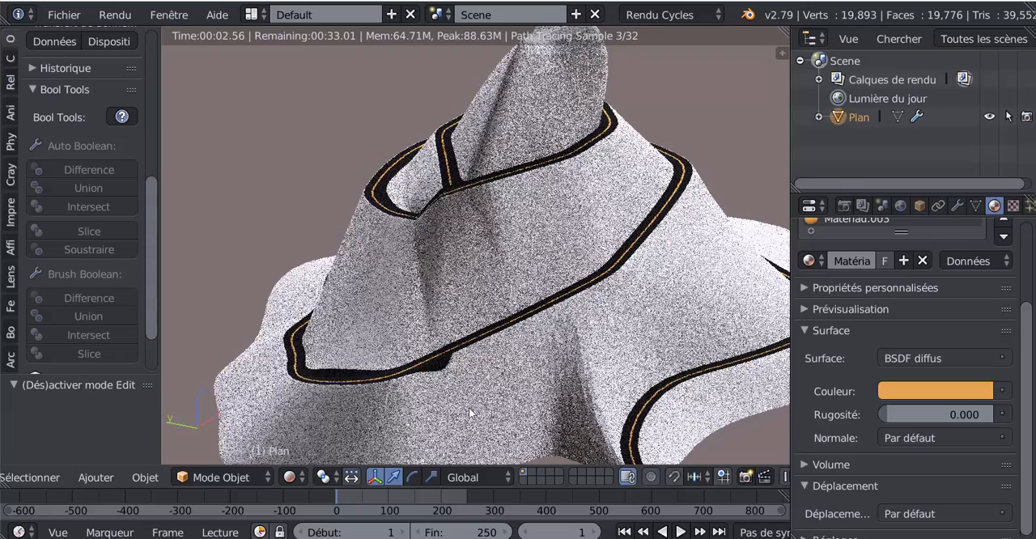
key("Tab")
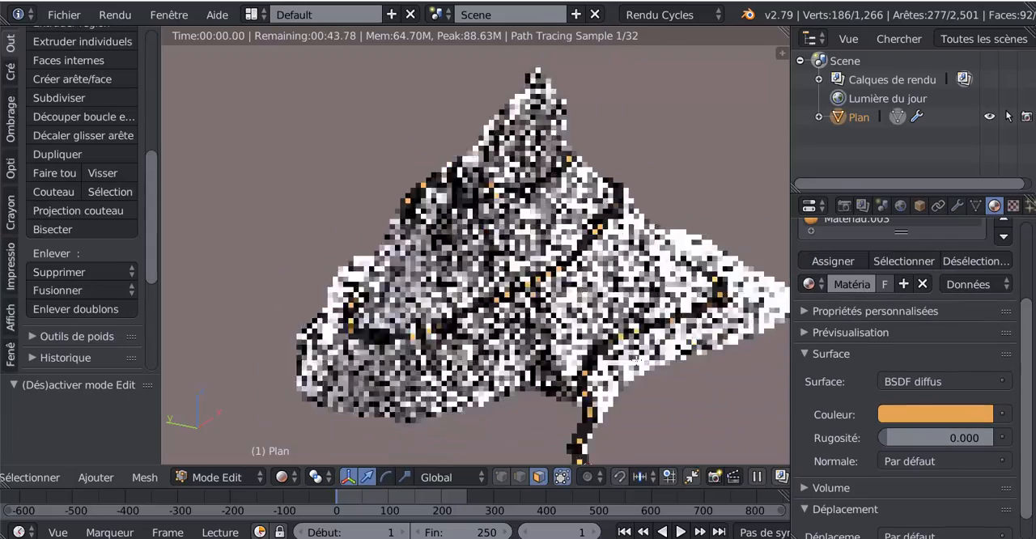
scroll(582, 346, "up", 2)
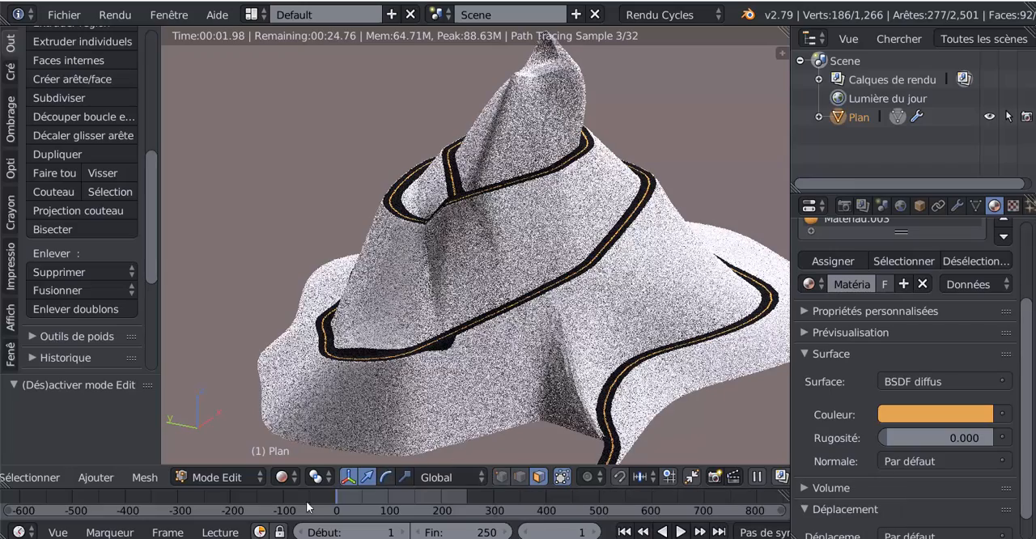
Return to Solid shading, clear the selection and select all path faces that use the dark Matériau.001
left_click(282, 477)
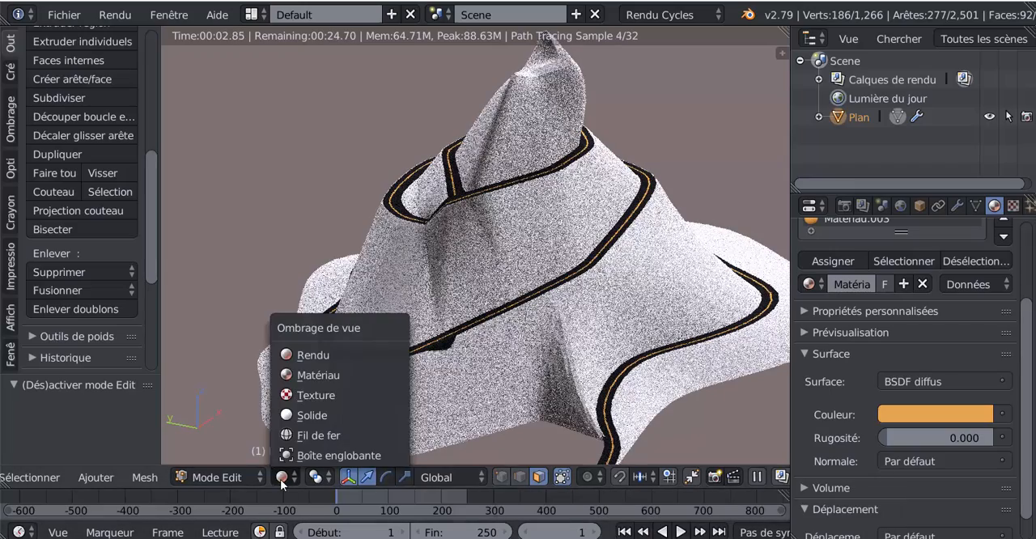
left_click(302, 416)
scroll(486, 324, "up", 2)
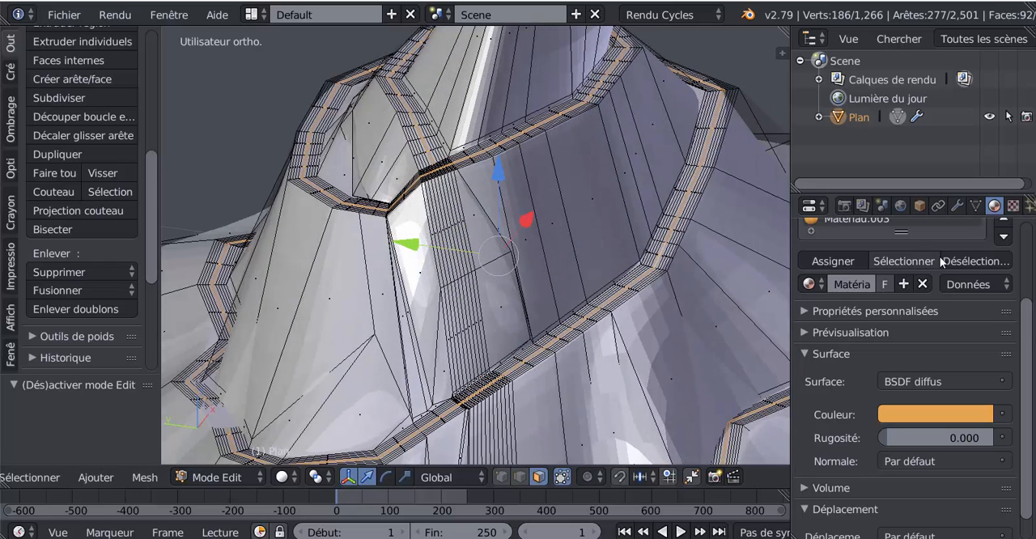
scroll(891, 271, "up", 3)
left_click(830, 276)
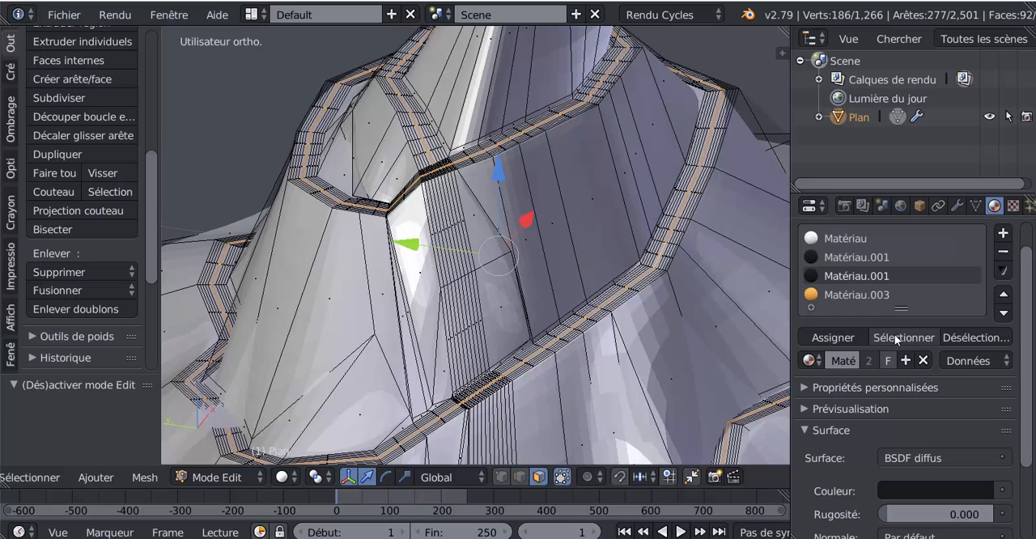
key("a")
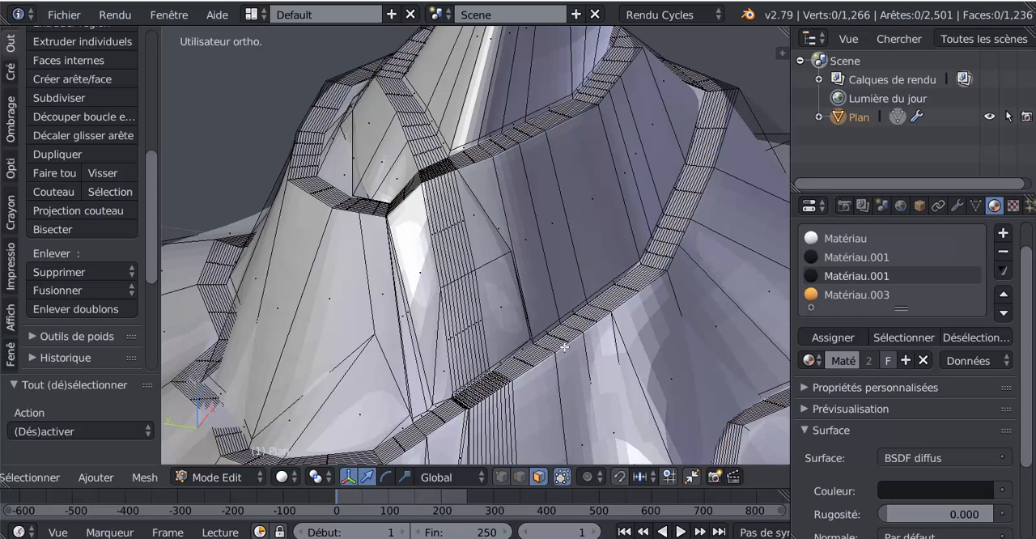
left_click(896, 336)
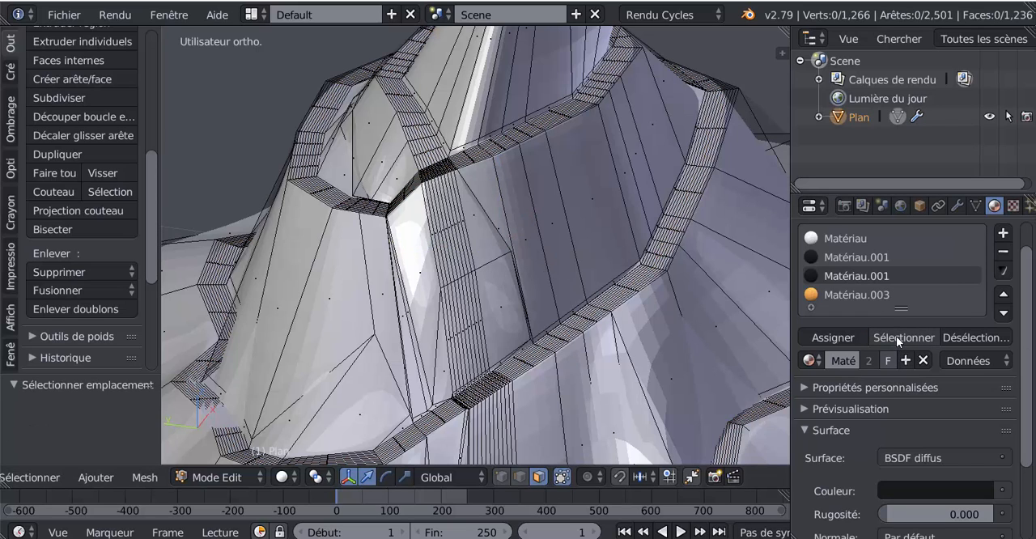
left_click(840, 257)
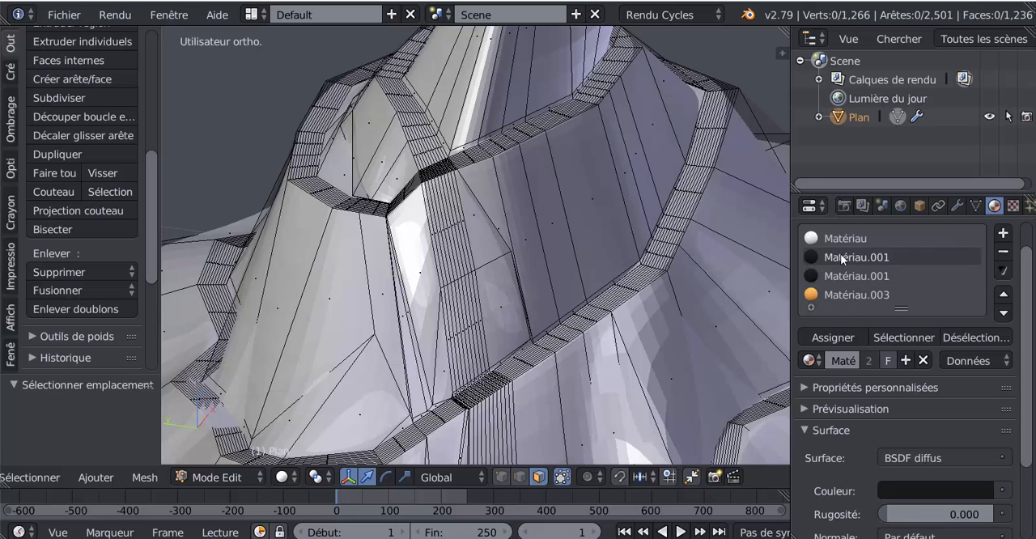
left_click(891, 337)
Add the faces using the orange Matériau.003 to the selection
scroll(721, 376, "down", 5)
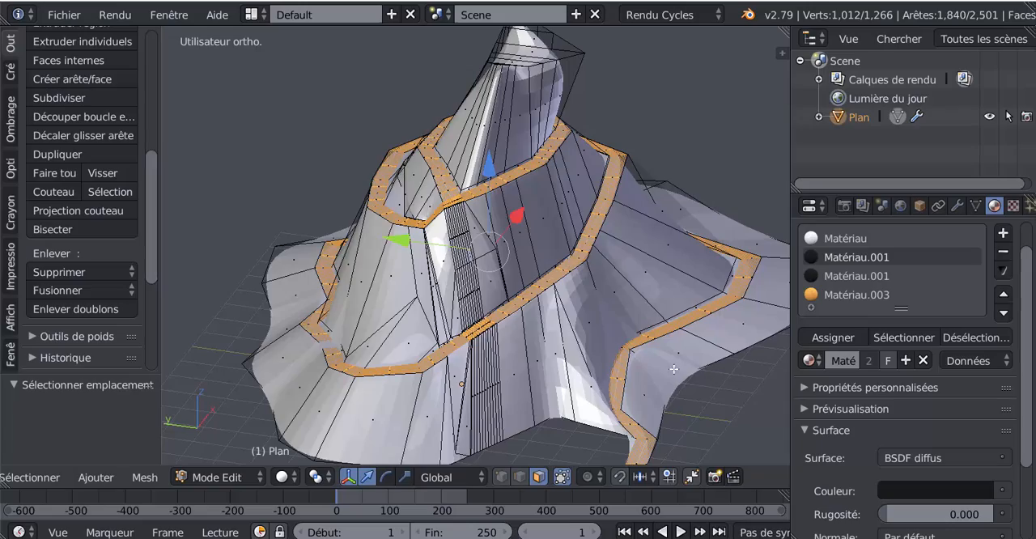
middle_click_drag(672, 379, 661, 404)
scroll(640, 390, "up", 3)
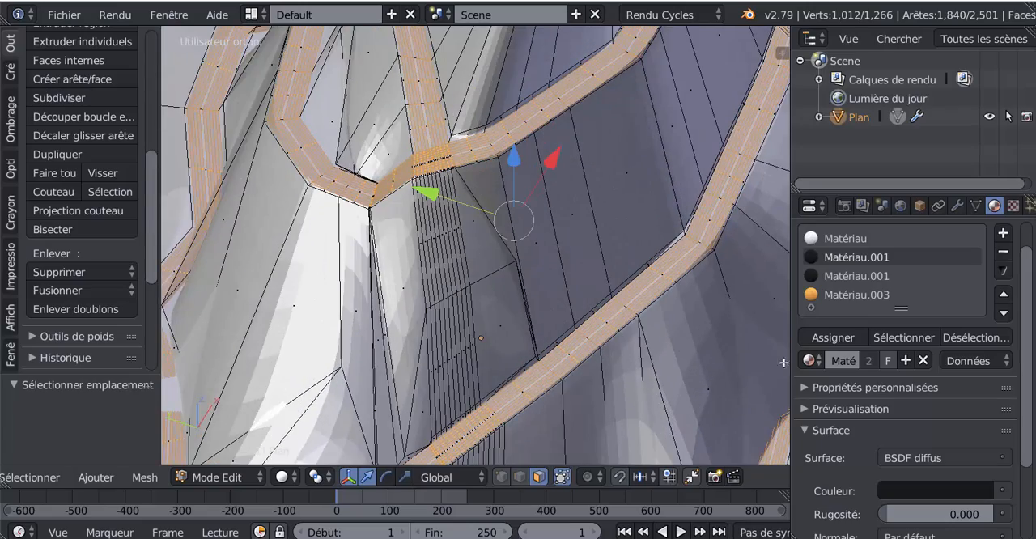
left_click(852, 294)
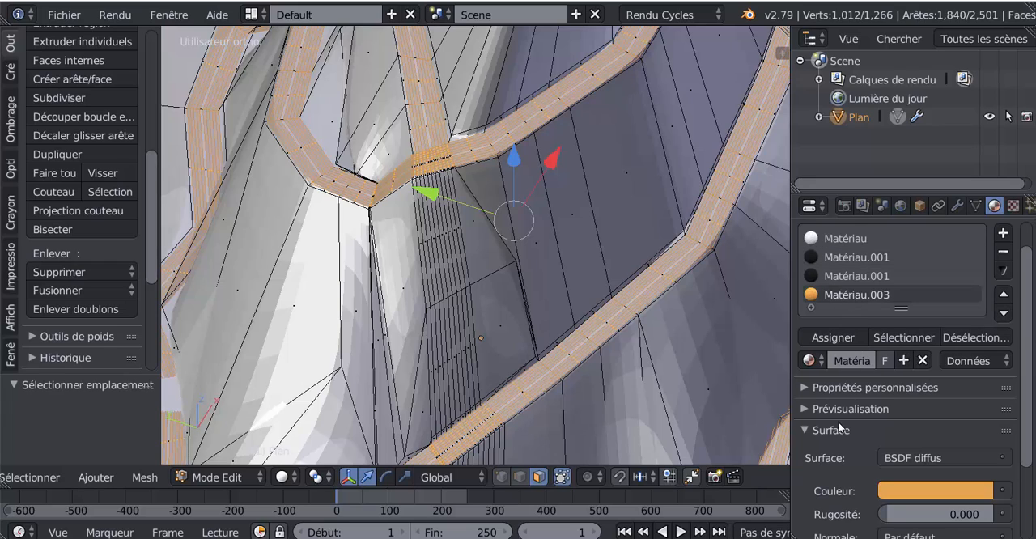
left_click(902, 338)
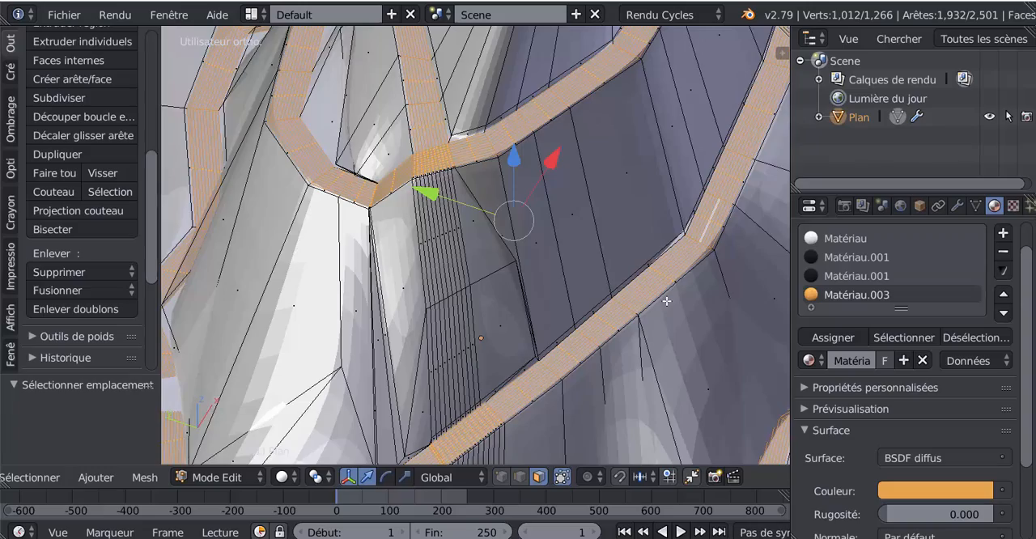
Inset the selected path faces by a thickness of about 0.074
scroll(666, 301, "down", 4)
middle_click_drag(657, 311, 602, 333)
scroll(601, 333, "up", 3)
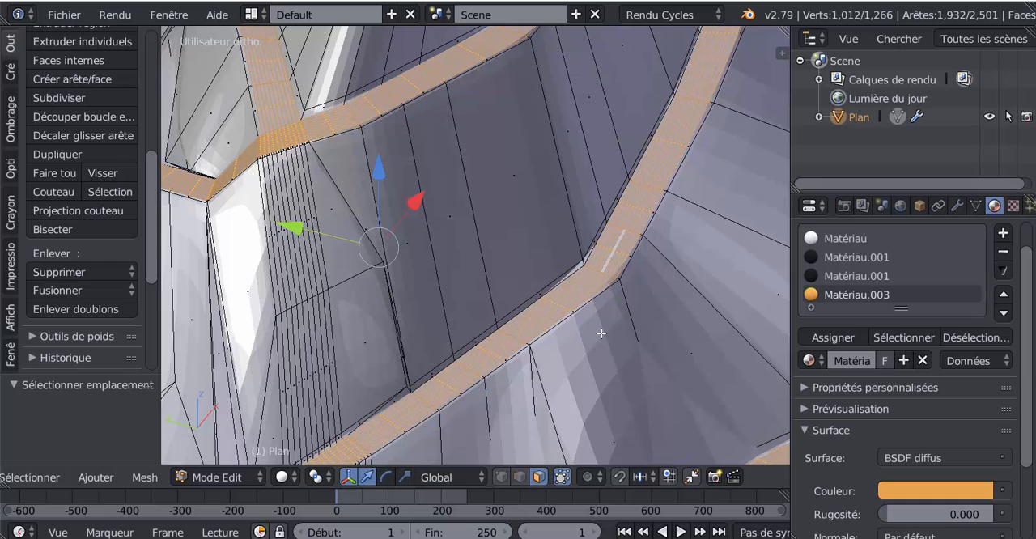
key("i")
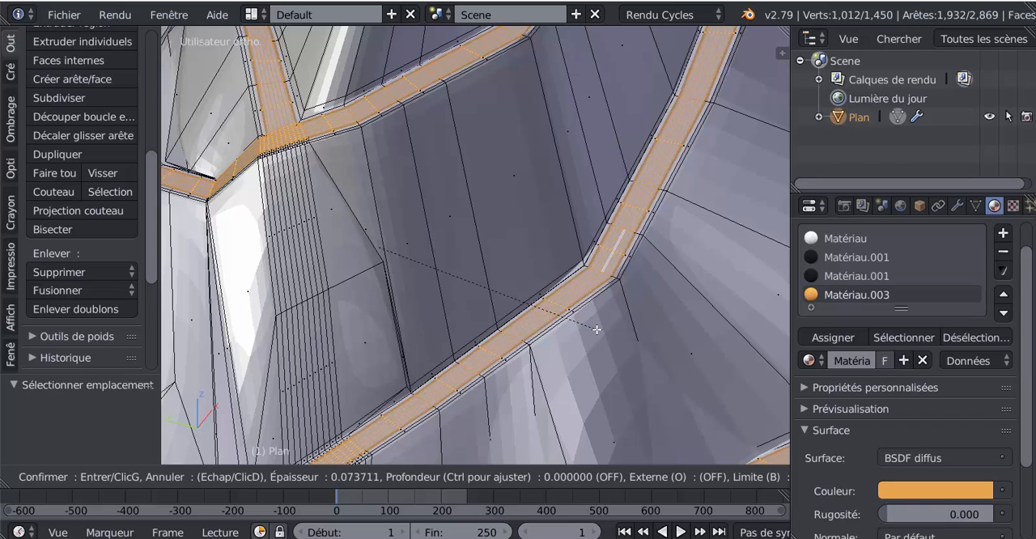
left_click(597, 329)
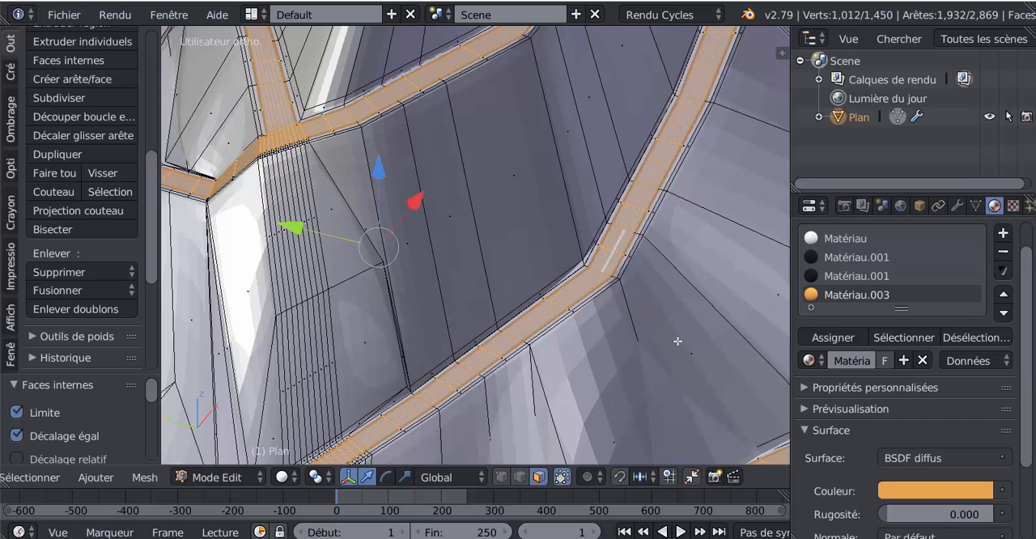
Select only the narrow face loop running along the path's edges
scroll(618, 309, "up", 8)
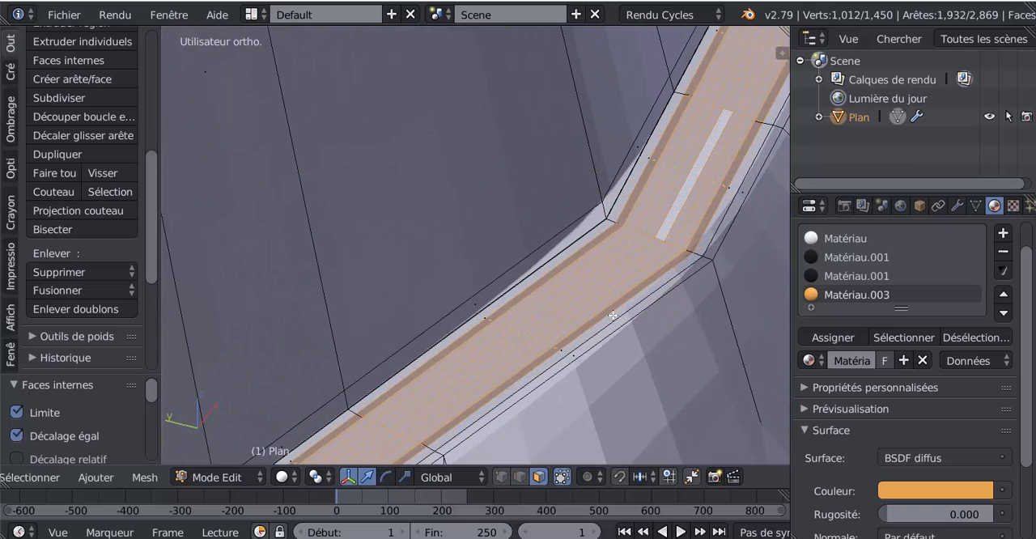
right_click(697, 253, "alt")
scroll(697, 253, "down", 8)
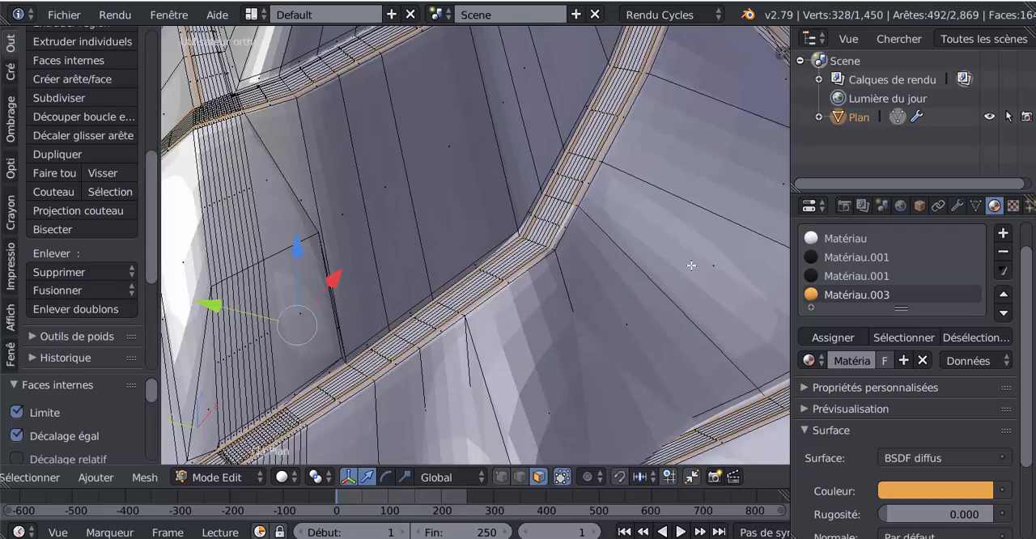
scroll(574, 345, "up", 2)
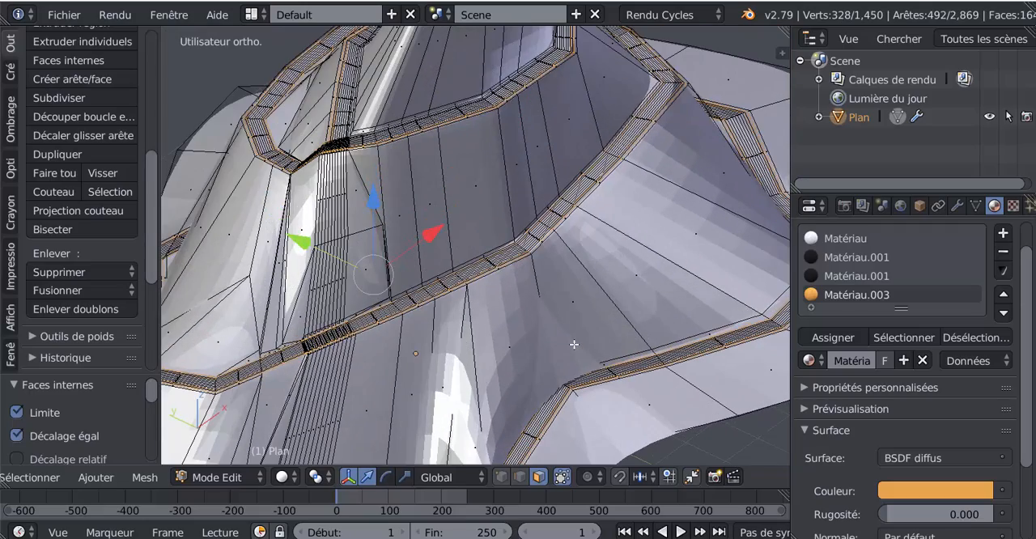
middle_click_drag(507, 347, 583, 369, "shift")
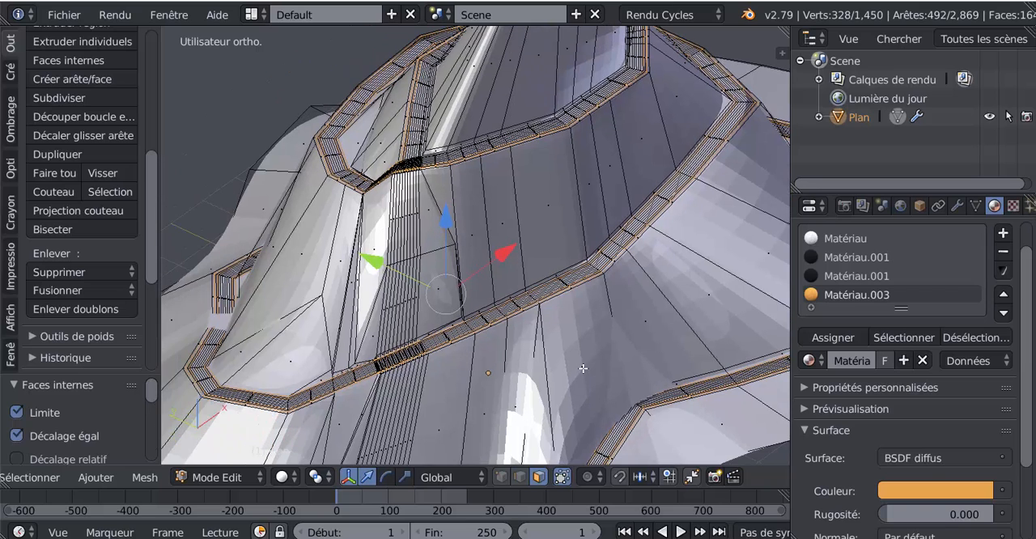
Extrude the selected road-edge strips and raise them slightly along Z, checking the shape in Object mode
middle_click_drag(515, 379, 515, 376)
key("e")
right_click(515, 377)
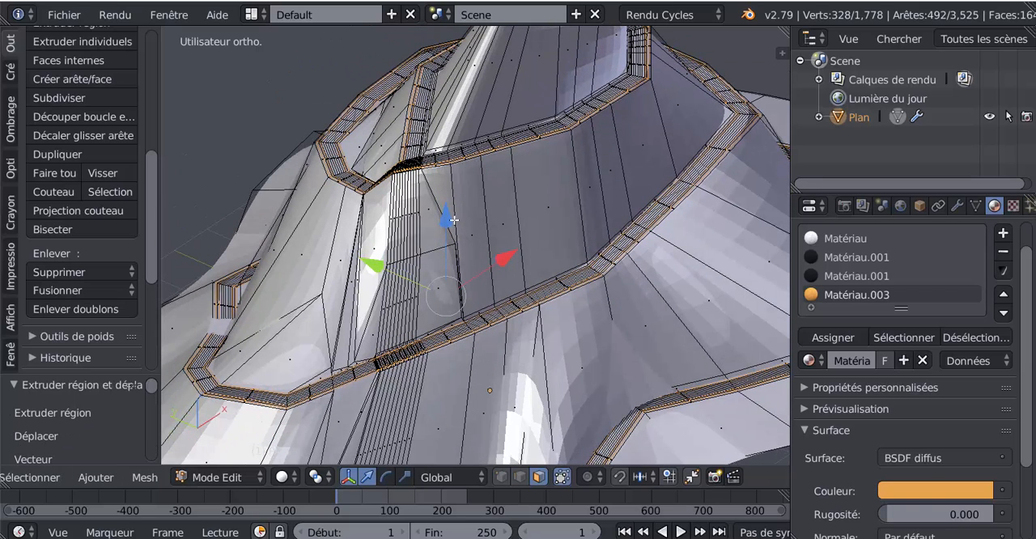
left_click_drag(448, 222, 449, 219)
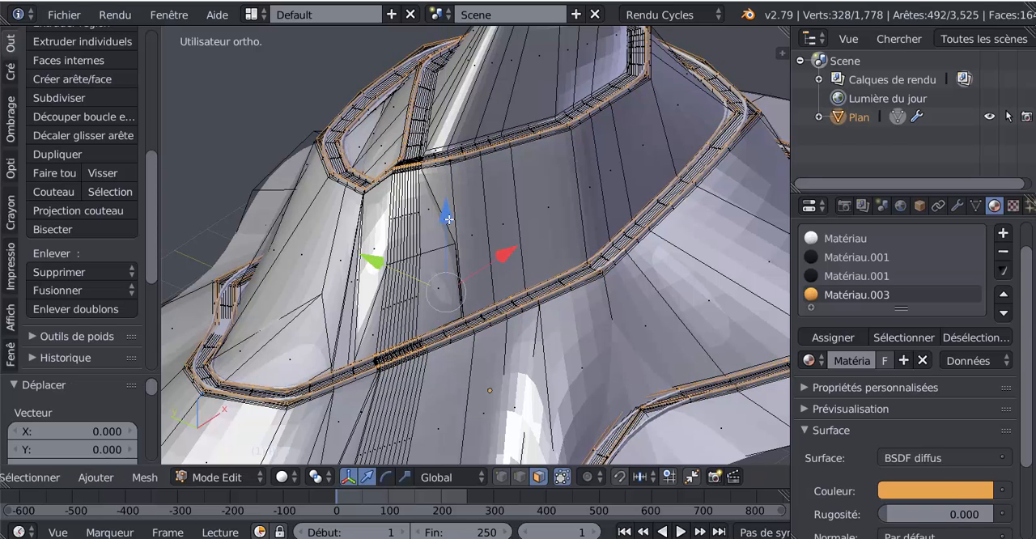
key("Tab")
middle_click_drag(457, 289, 507, 325)
scroll(509, 325, "up", 5)
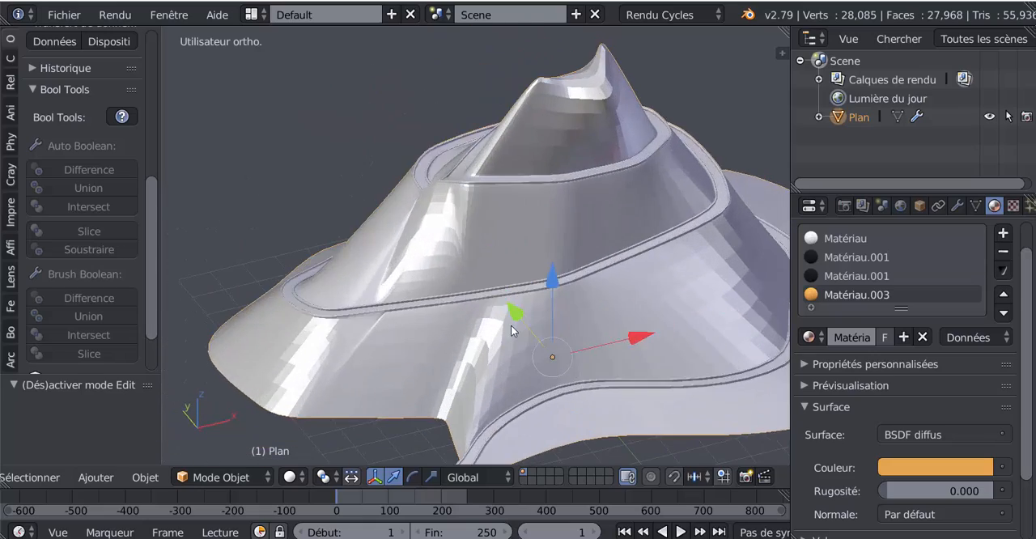
Back in Edit mode, add the outer and inner side faces of the raised road borders to the selection
key("Tab")
middle_click_drag(566, 341, 508, 316, "shift")
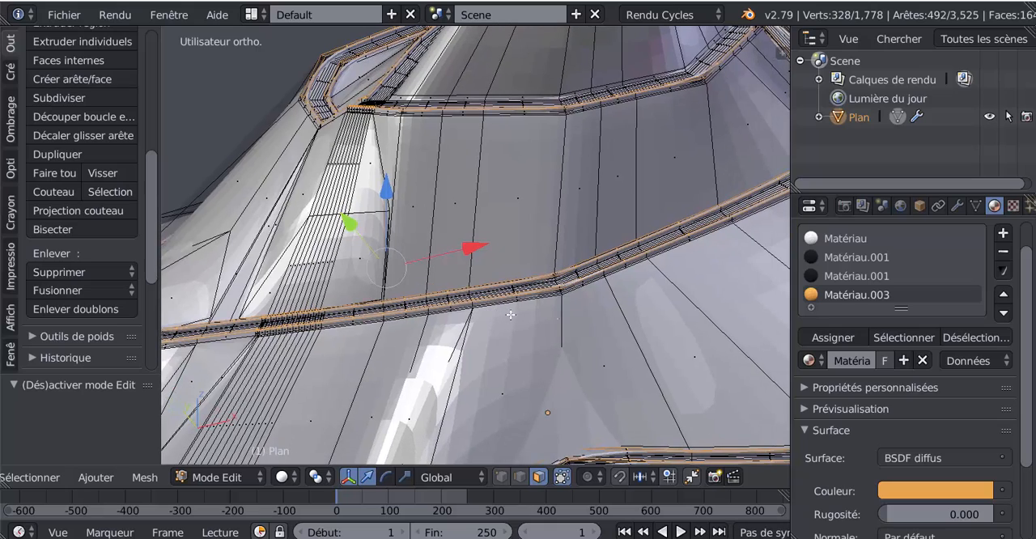
scroll(1034, 362, "up", 2)
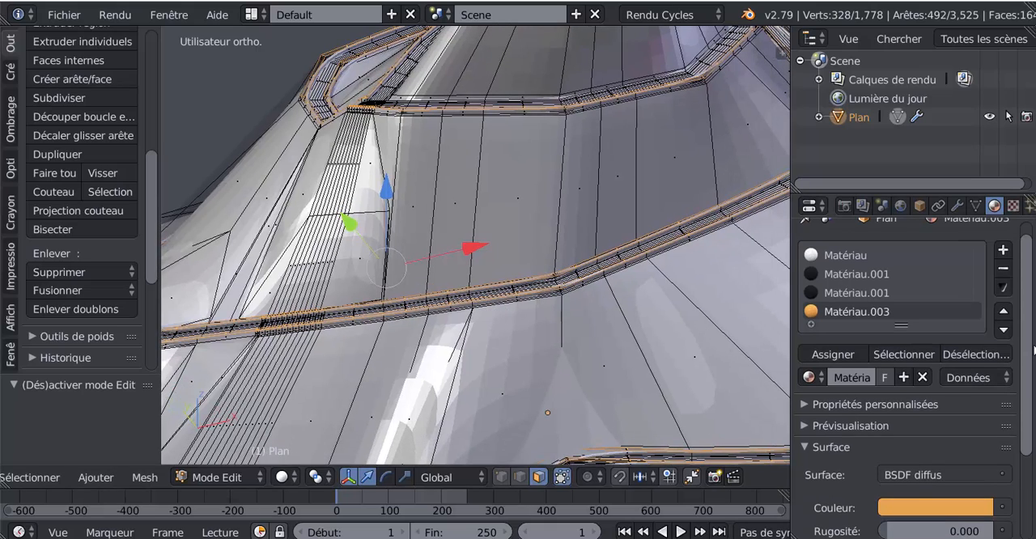
middle_click_drag(571, 339, 573, 334)
scroll(573, 334, "up", 5)
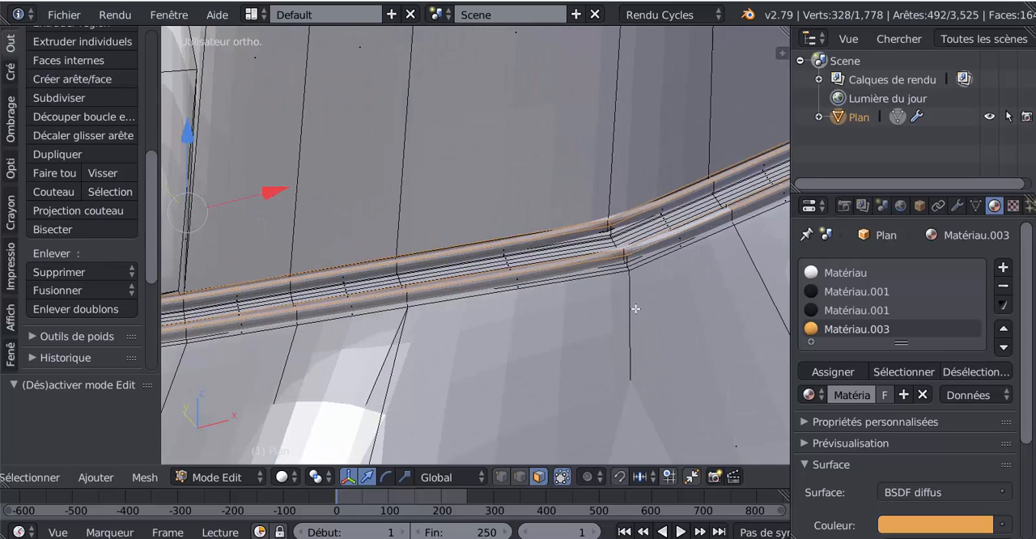
middle_click_drag(636, 308, 493, 300, "shift")
middle_click_drag(573, 289, 510, 353, "shift")
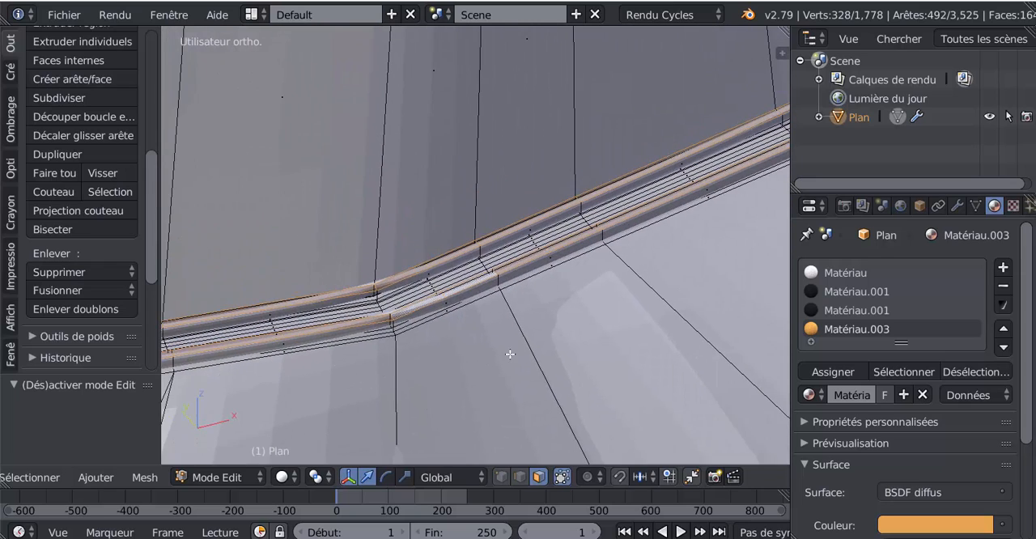
scroll(510, 354, "up", 1)
key("l")
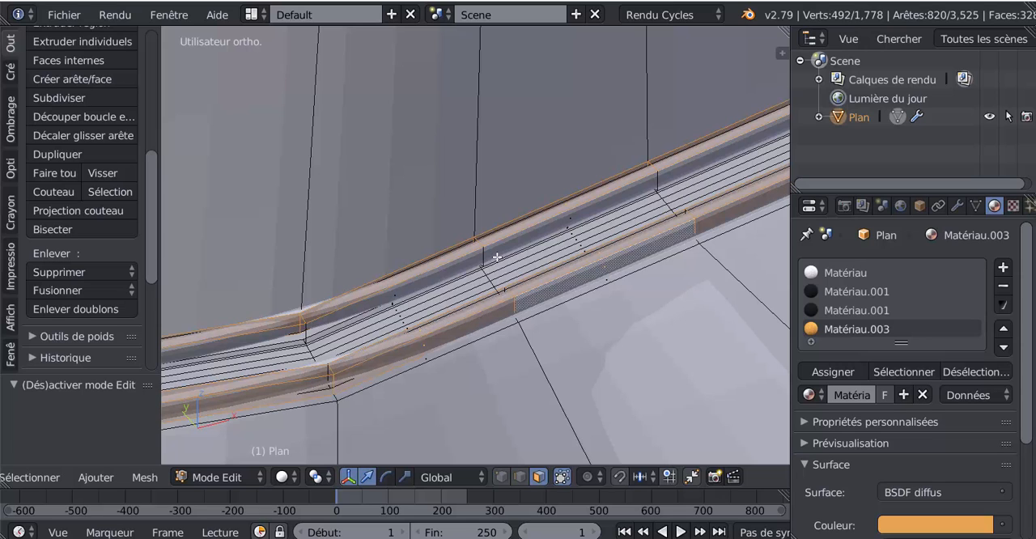
key("l")
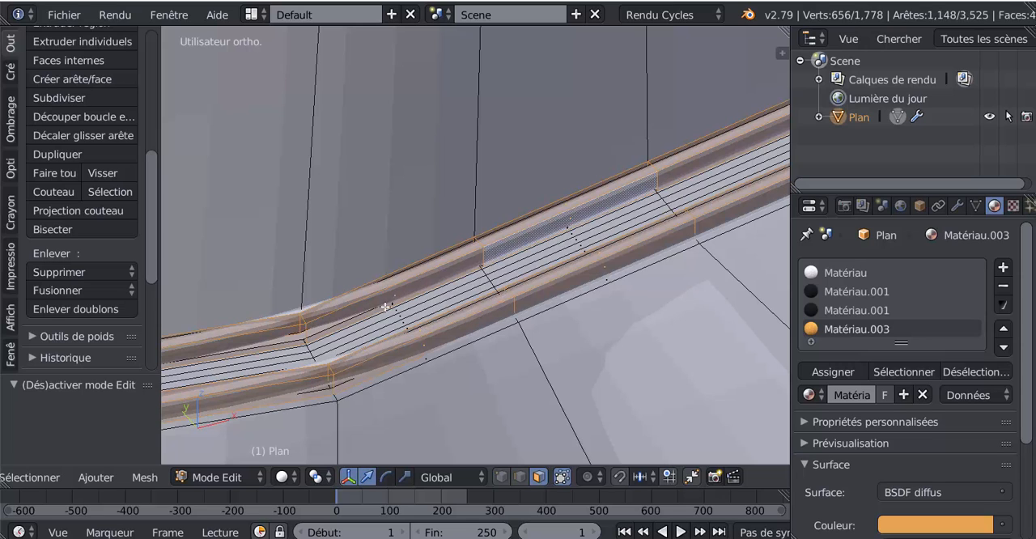
scroll(386, 307, "down", 6)
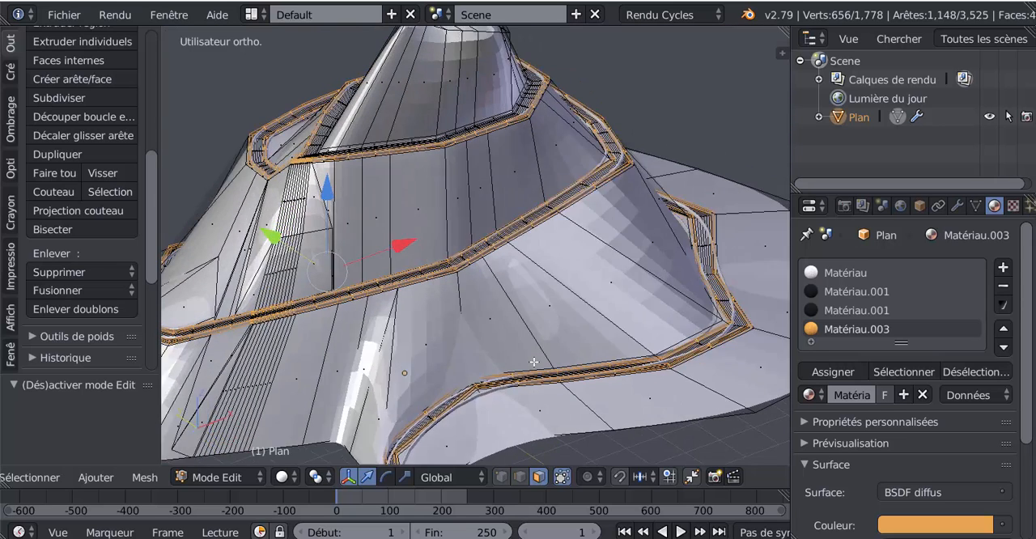
middle_click_drag(489, 372, 566, 368)
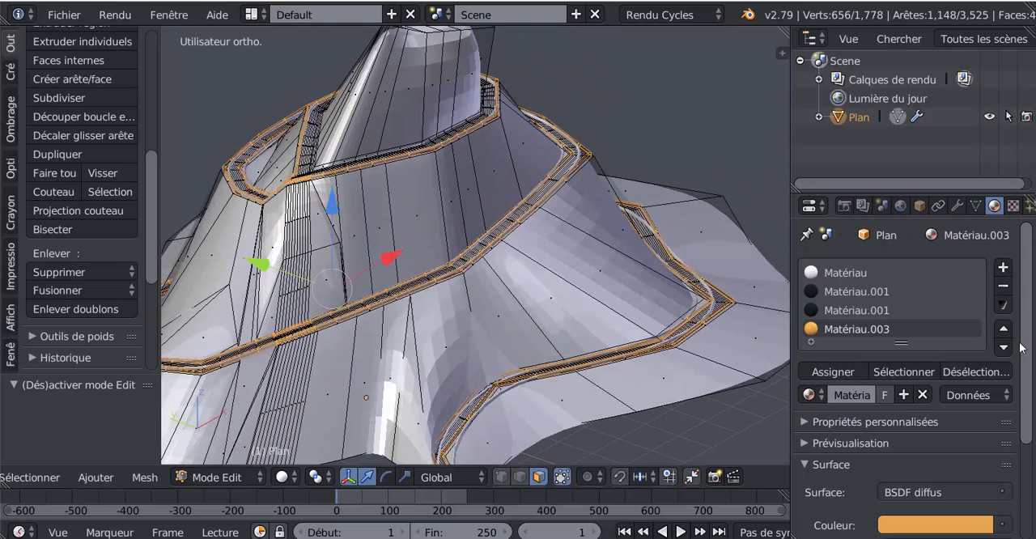
Add a material slot, assign it to the selected border faces and create a new material in it
left_click(1004, 268)
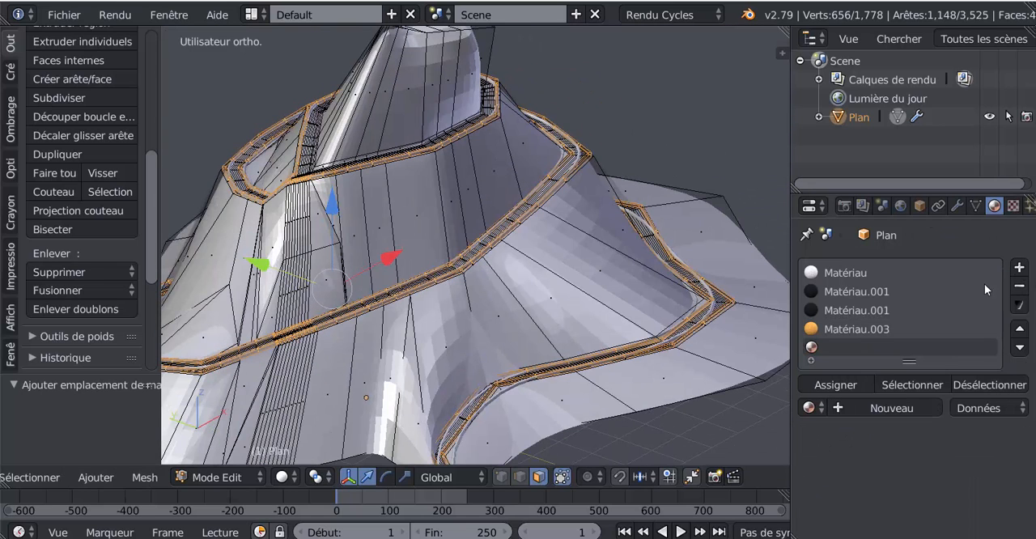
left_click(838, 385)
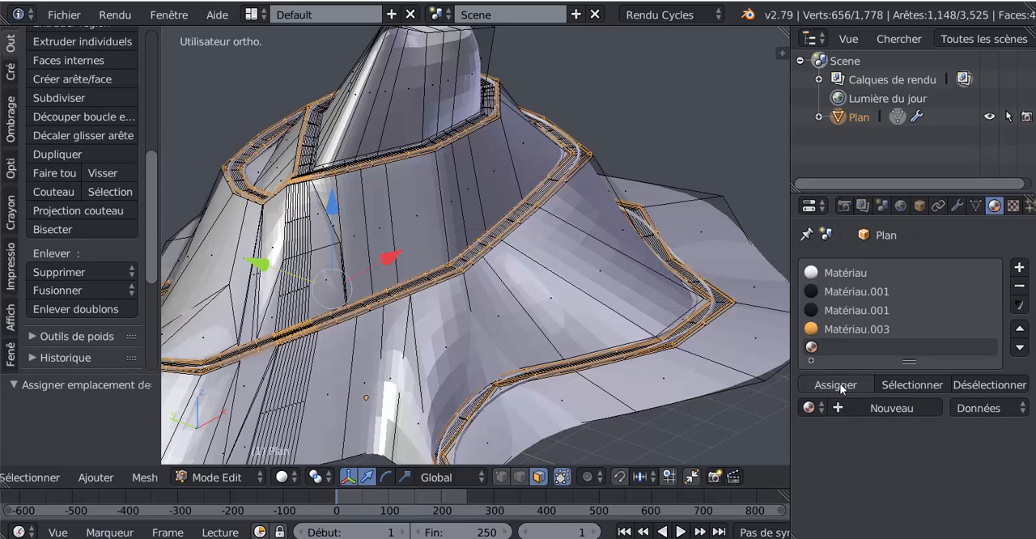
left_click(883, 409)
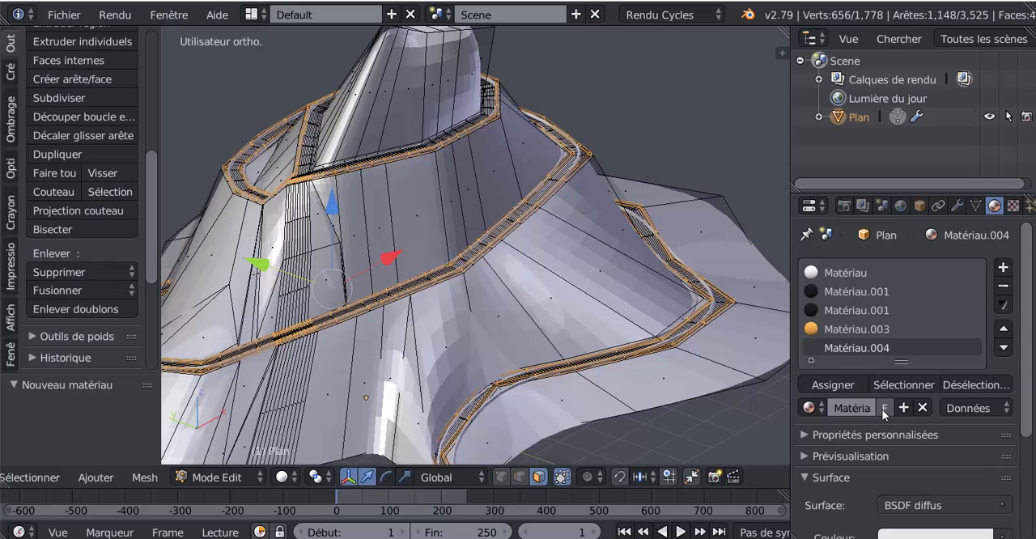
Set the new material's diffuse colour to dark reddish brown and assign it to the selected border faces
scroll(918, 457, "down", 4)
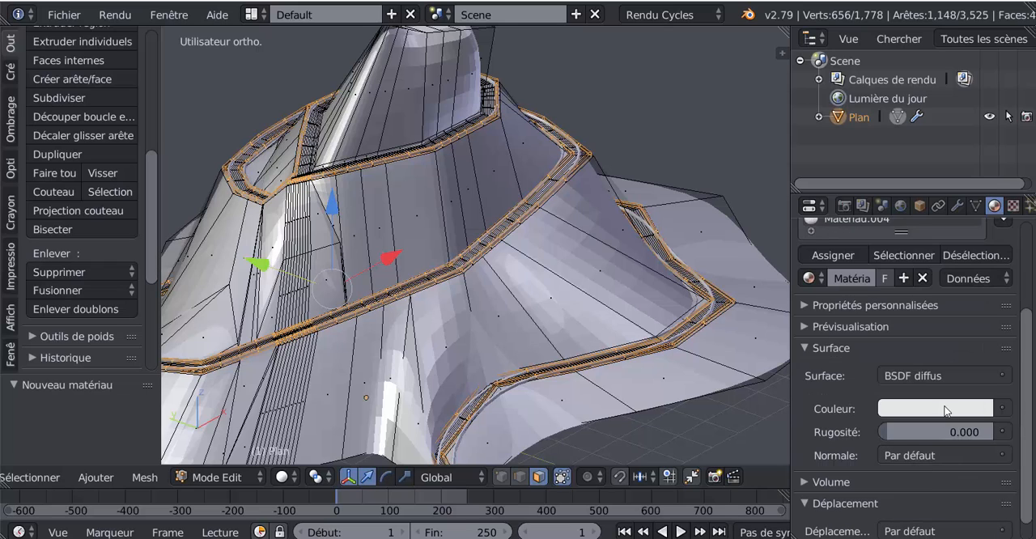
left_click(935, 408)
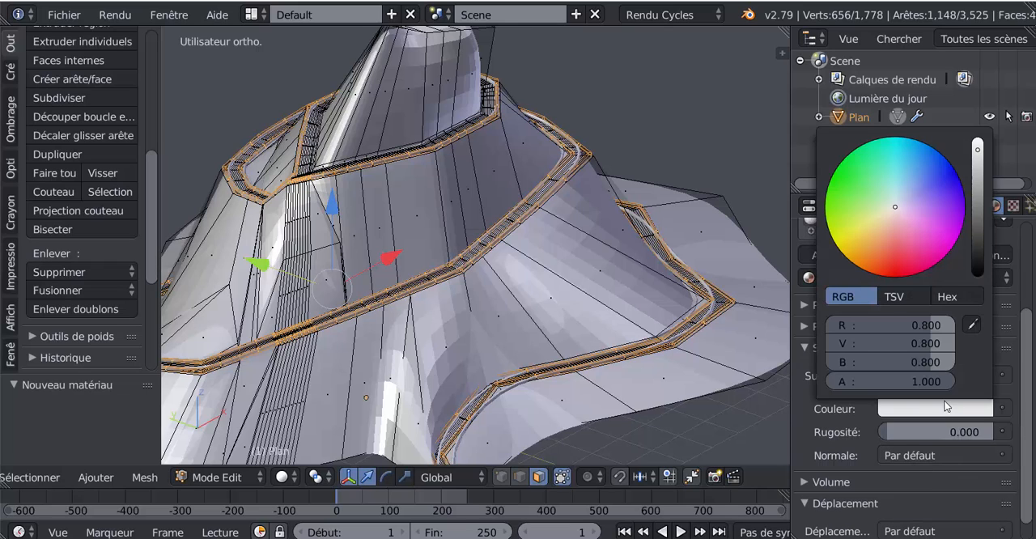
left_click(882, 246)
left_click_drag(978, 149, 978, 234)
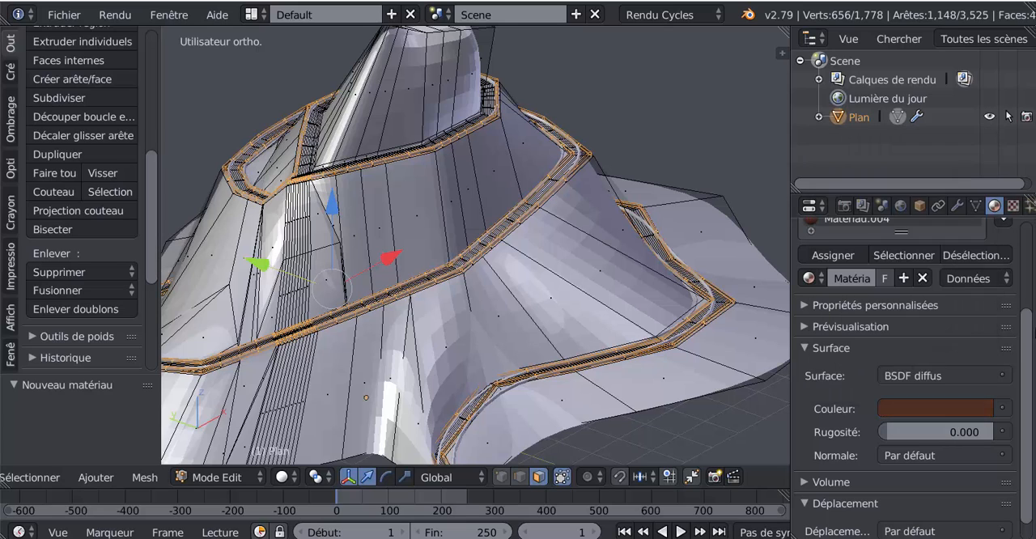
left_click(833, 254)
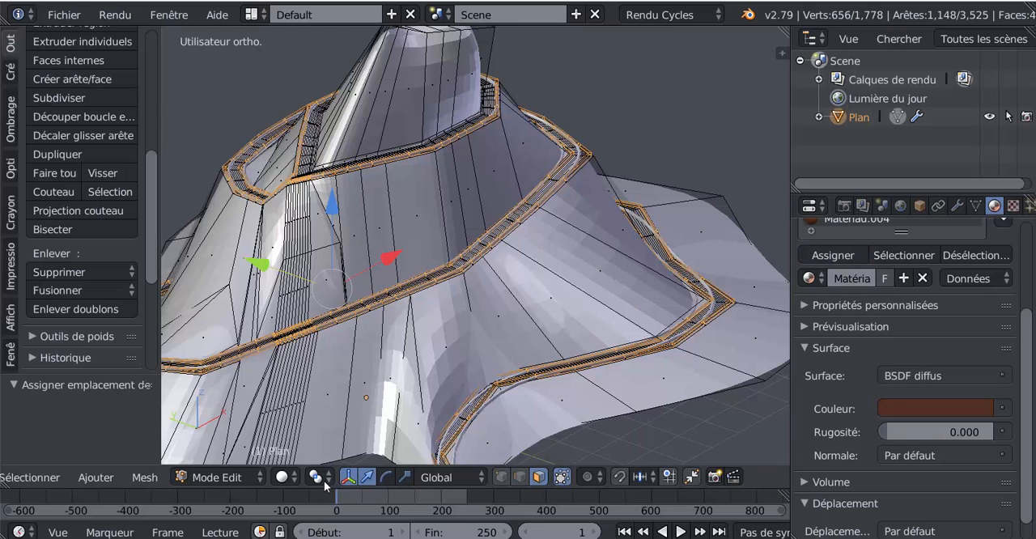
Switch the viewport to Material shading and check the brown borders in Object mode before resuming mesh editing
left_click(282, 477)
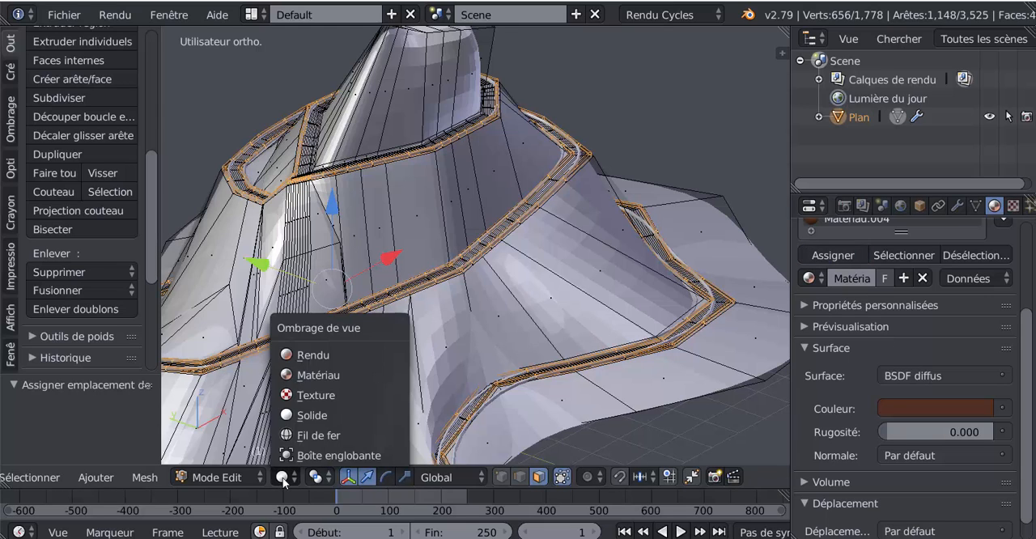
left_click(307, 372)
key("Tab")
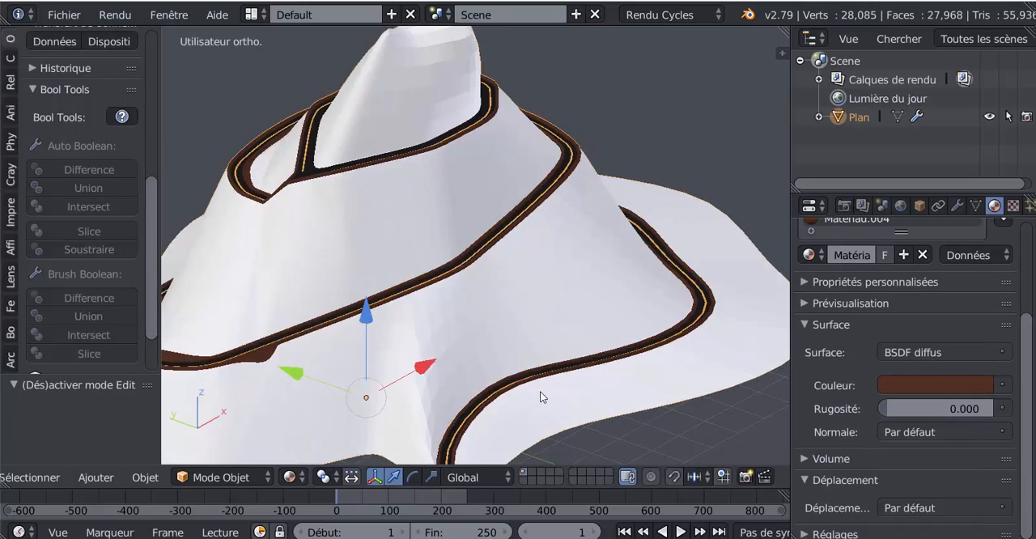
key("Tab")
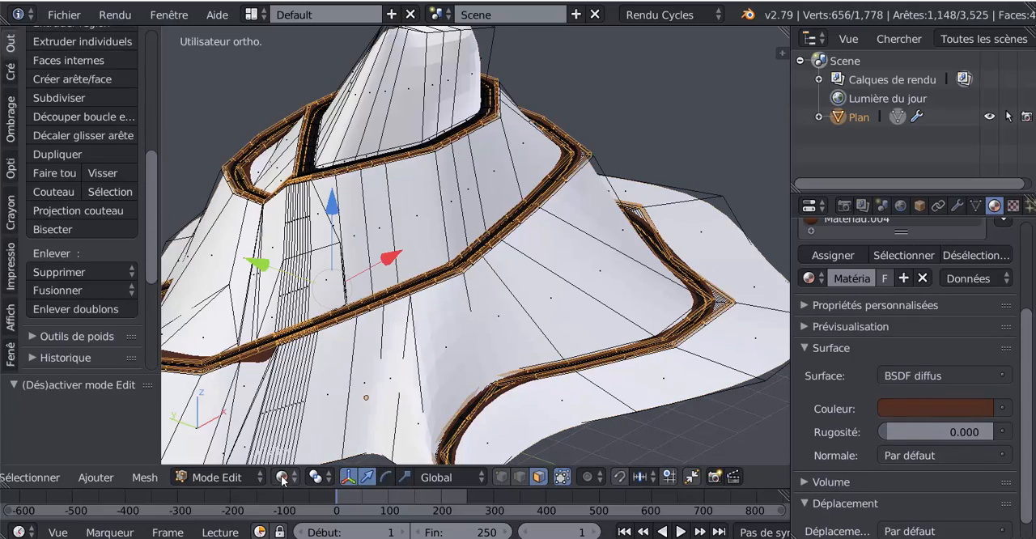
Switch the viewport to Rendered shading and examine the mountain and its bordered road from several distances
left_click(282, 477)
left_click(302, 354)
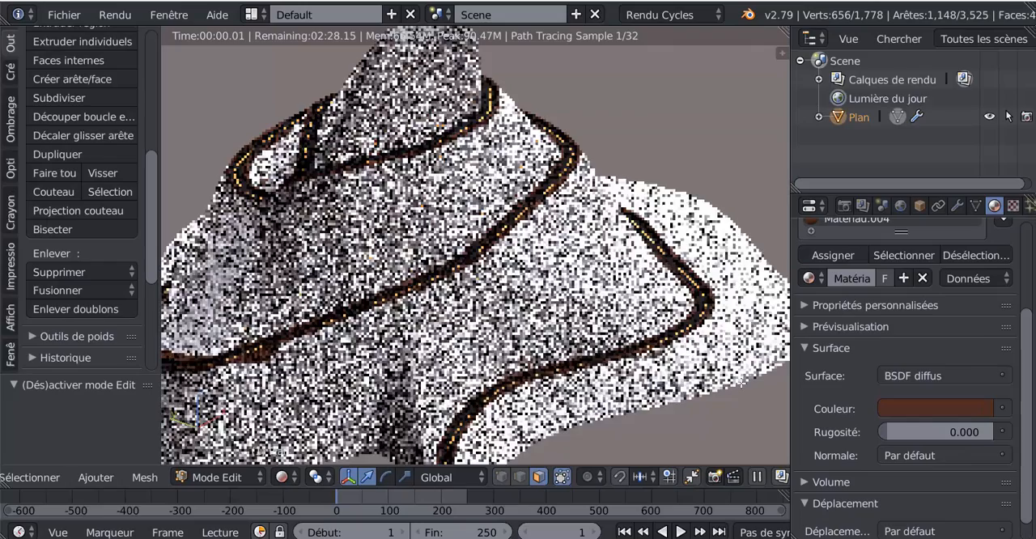
scroll(741, 391, "down", 4)
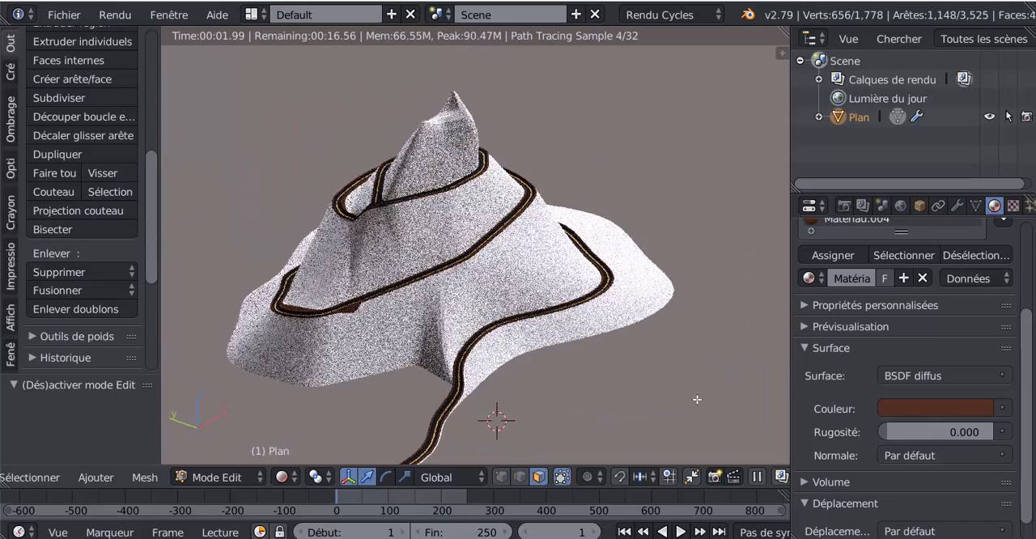
middle_click_drag(681, 402, 657, 404)
scroll(660, 402, "up", 3)
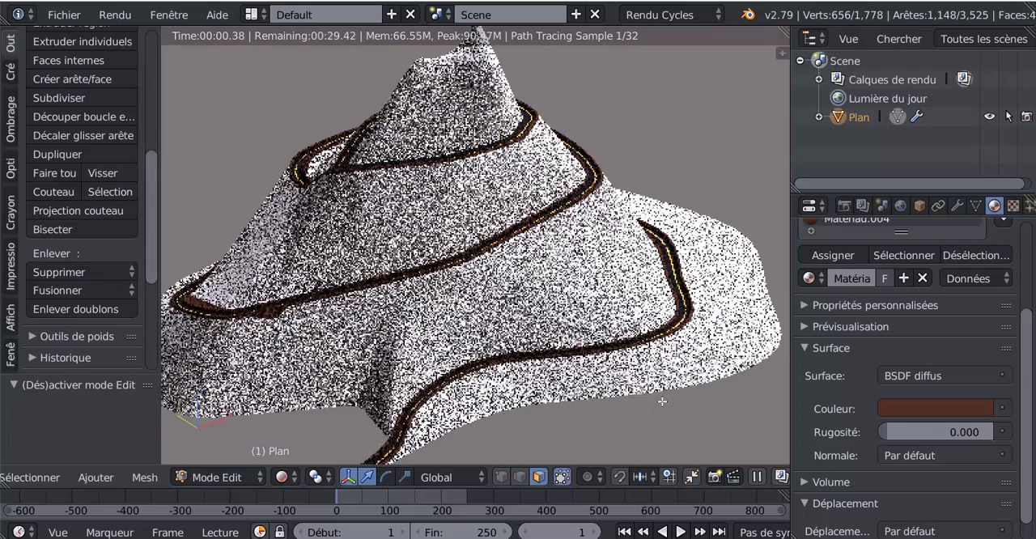
scroll(660, 402, "down", 2)
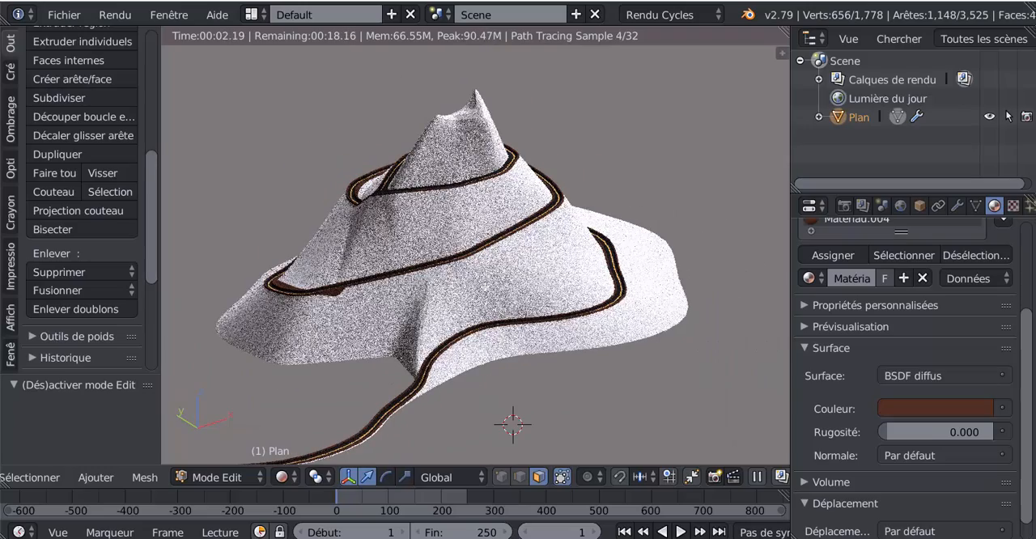
key("Tab")
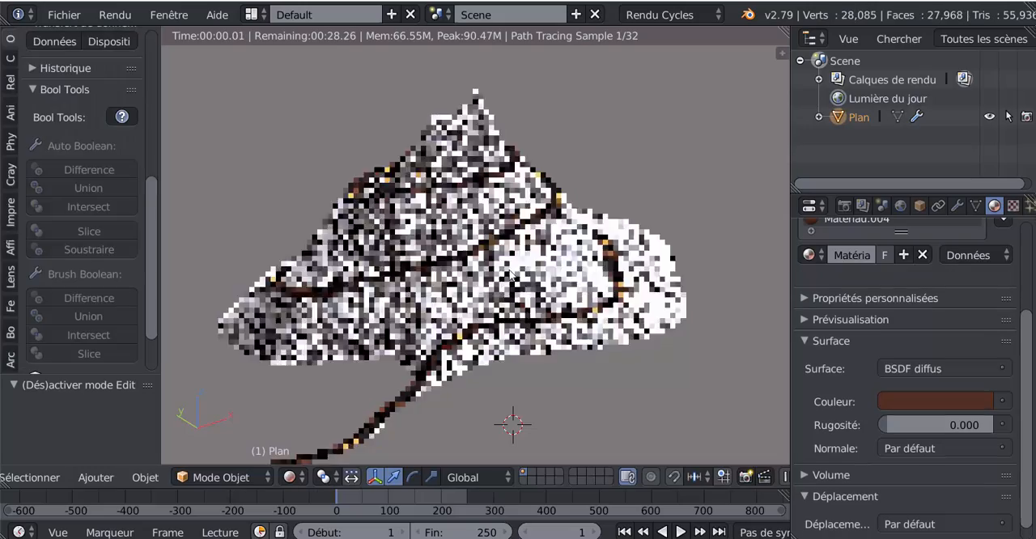
scroll(558, 308, "up", 3)
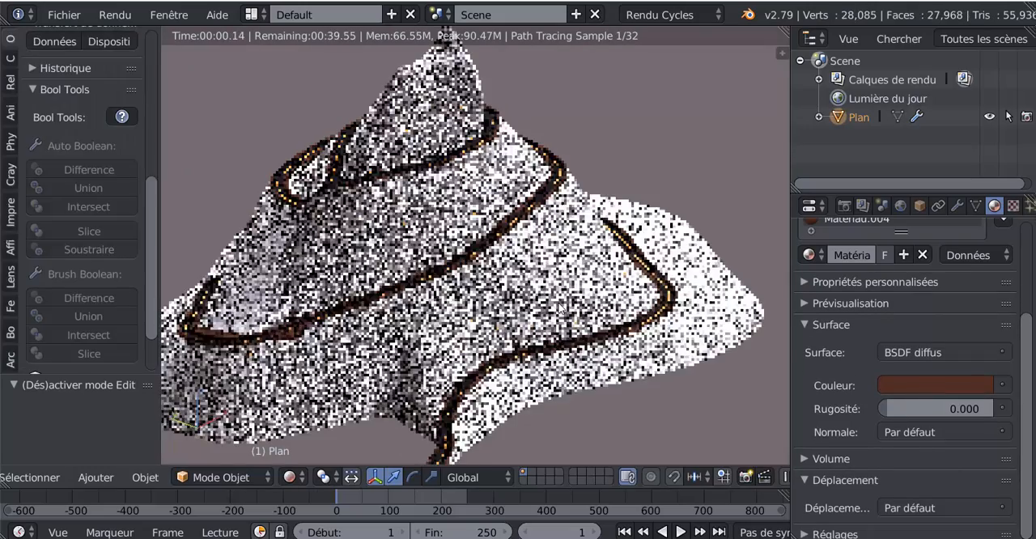
key("Tab")
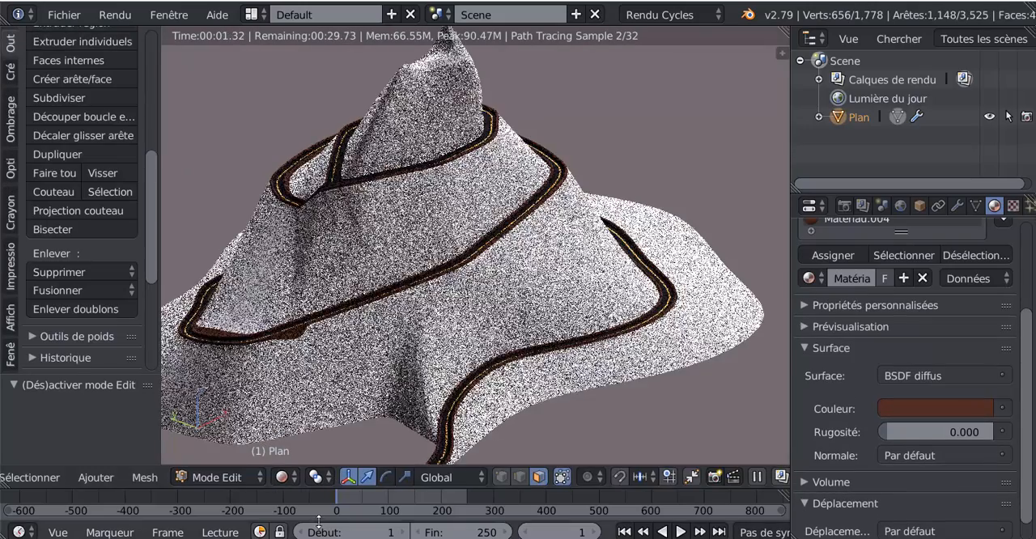
Return the viewport to Material shading and examine the road's borders and centre line up close
left_click(283, 477)
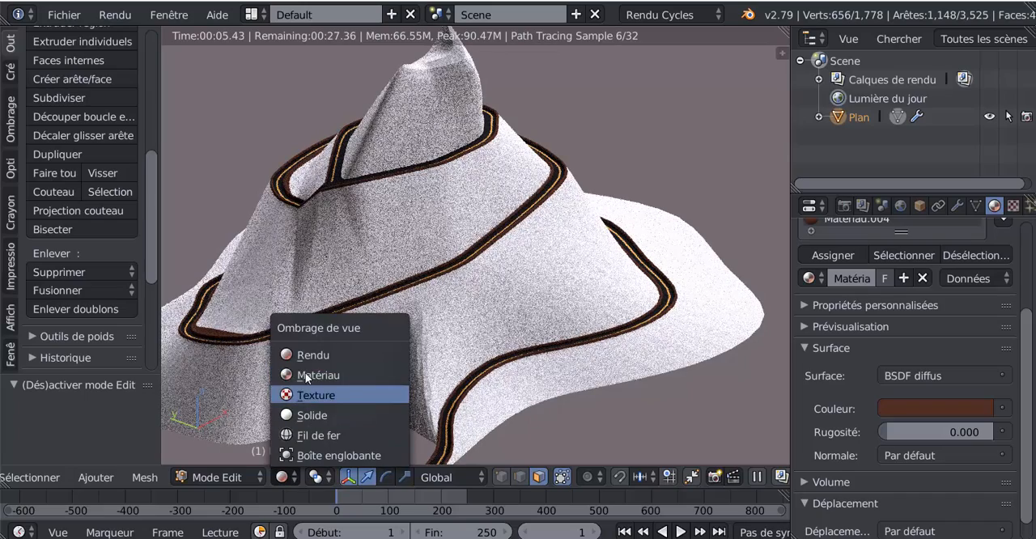
left_click(307, 374)
scroll(529, 391, "down", 3)
middle_click_drag(576, 364, 543, 429)
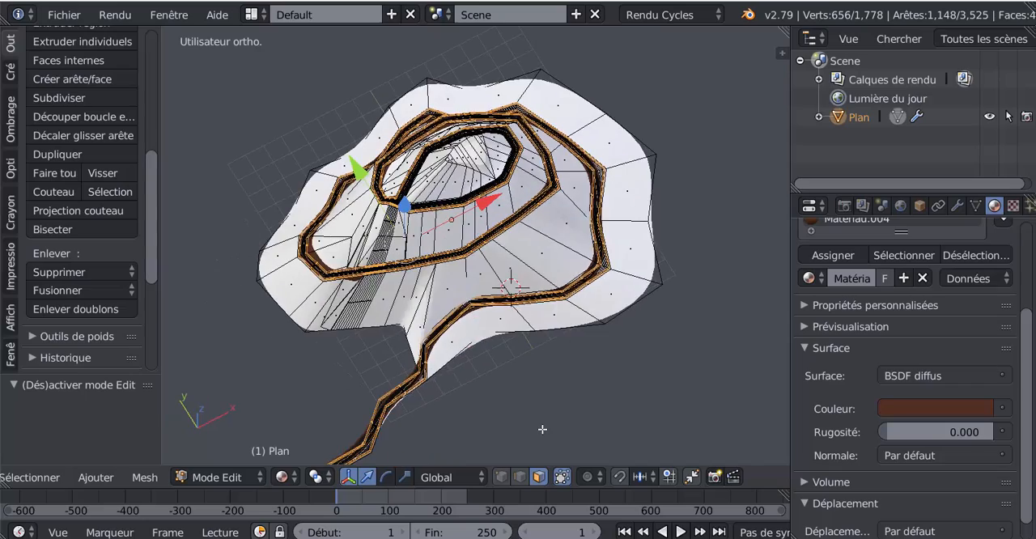
scroll(543, 423, "up", 4)
scroll(543, 424, "up", 8)
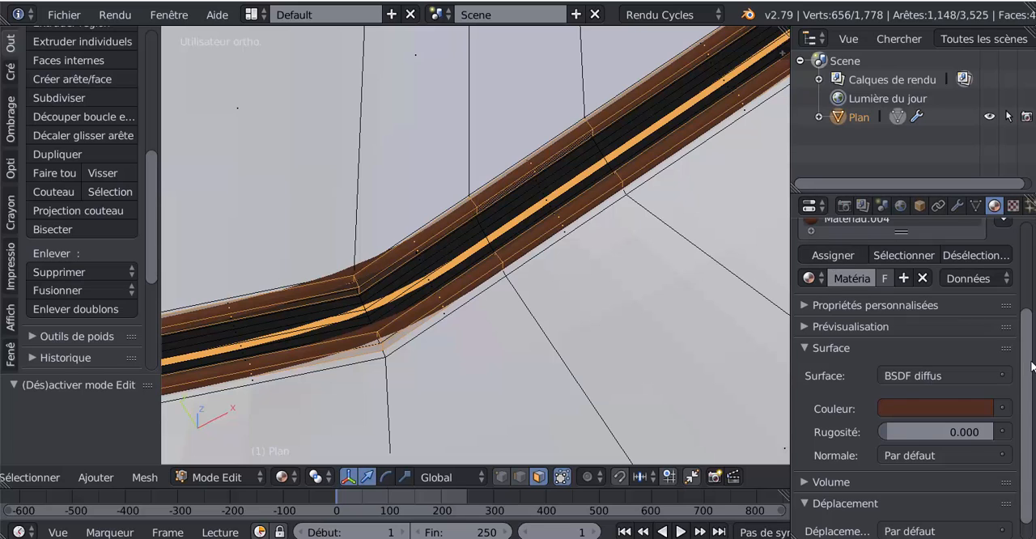
Add the faces using the orange material Matériau.003 and the dark material Matériau.001 to the current selection
scroll(1033, 366, "up", 4)
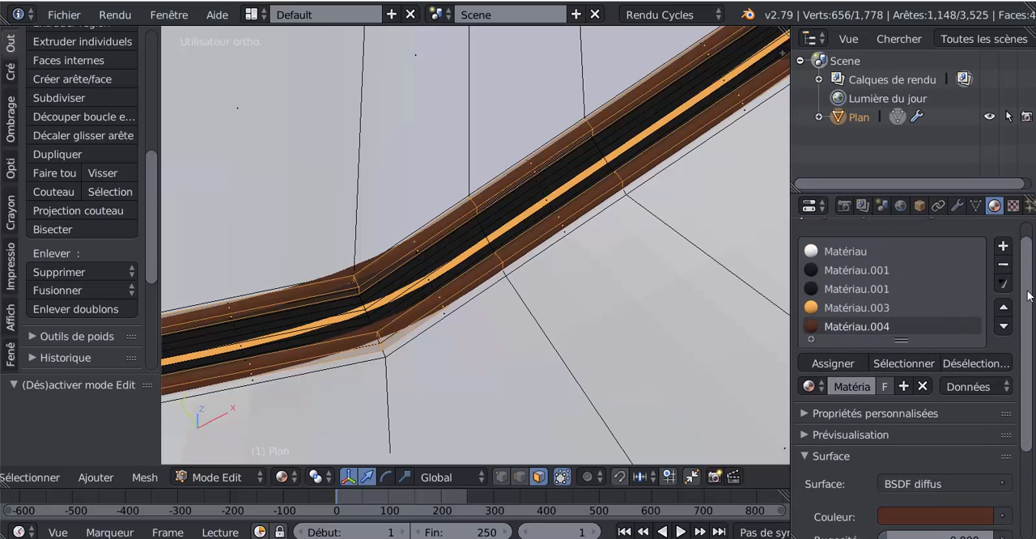
left_click(823, 315)
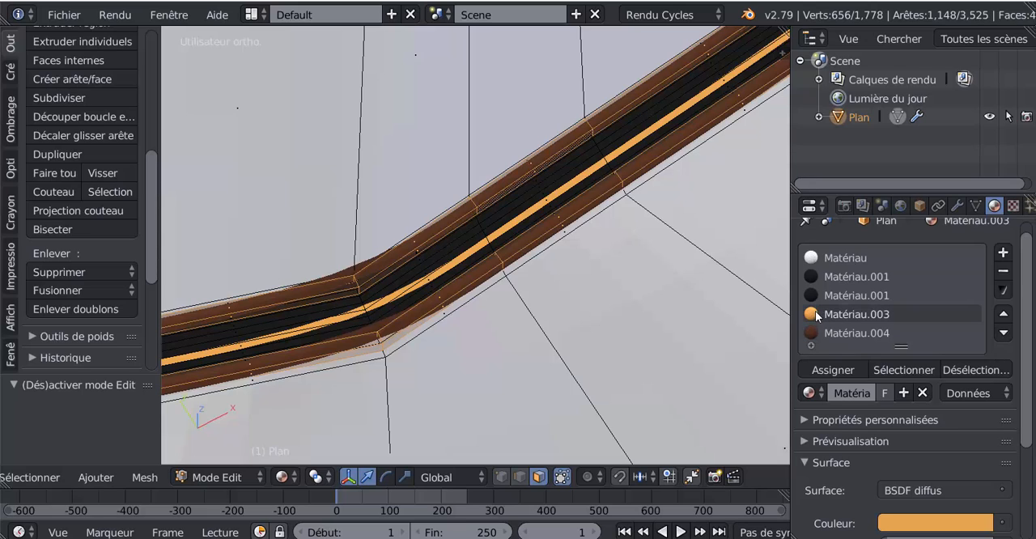
scroll(850, 464, "down", 3)
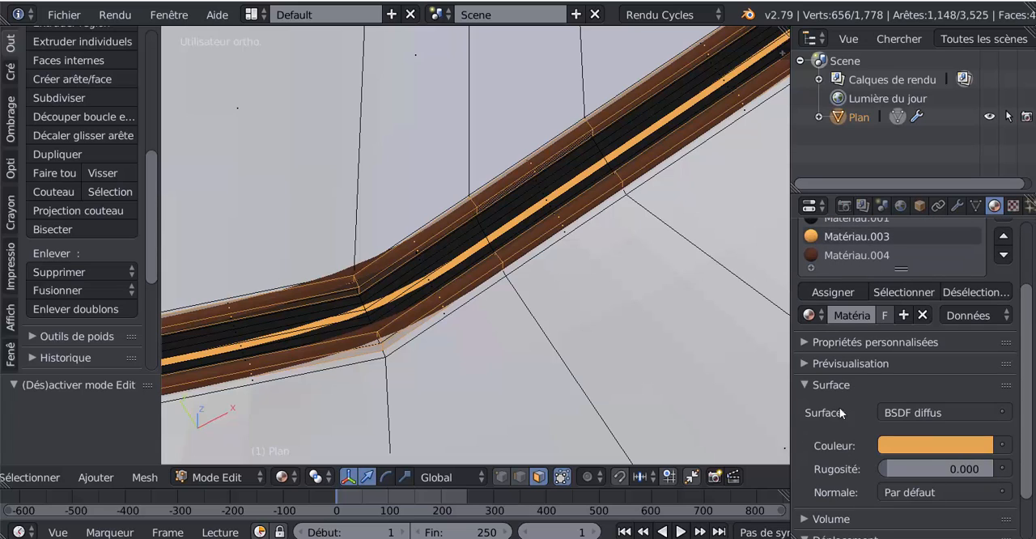
scroll(870, 384, "up", 2)
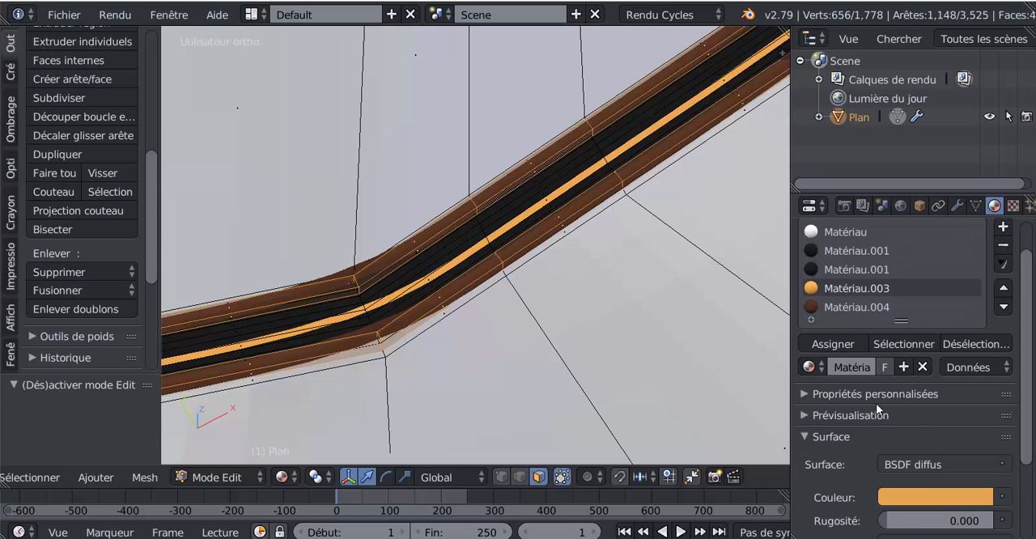
left_click(903, 343)
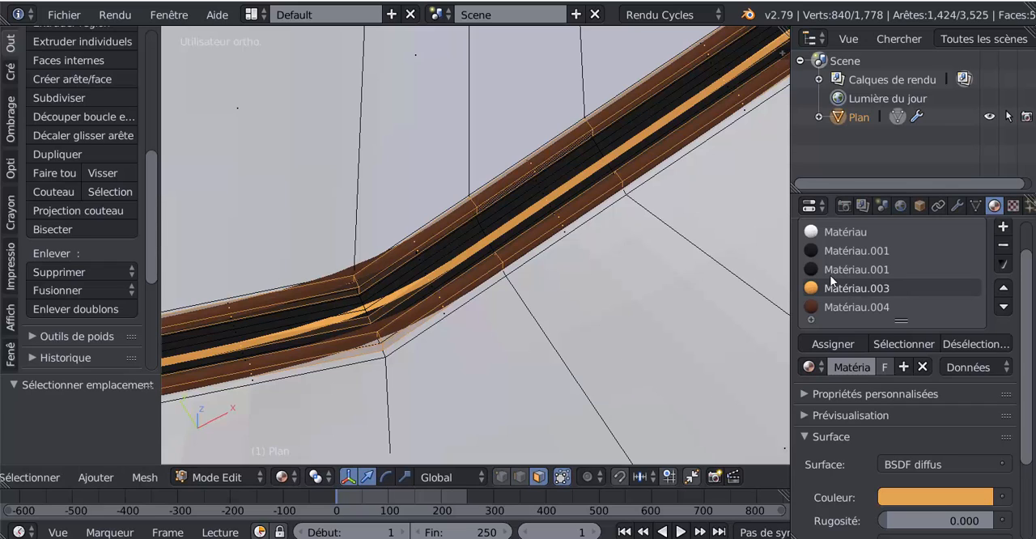
left_click(842, 252)
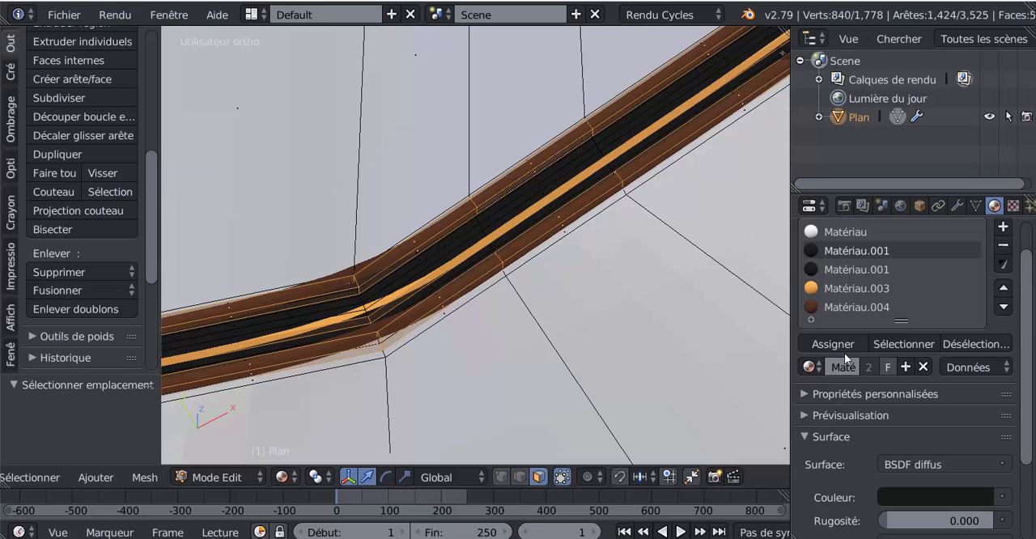
left_click(891, 343)
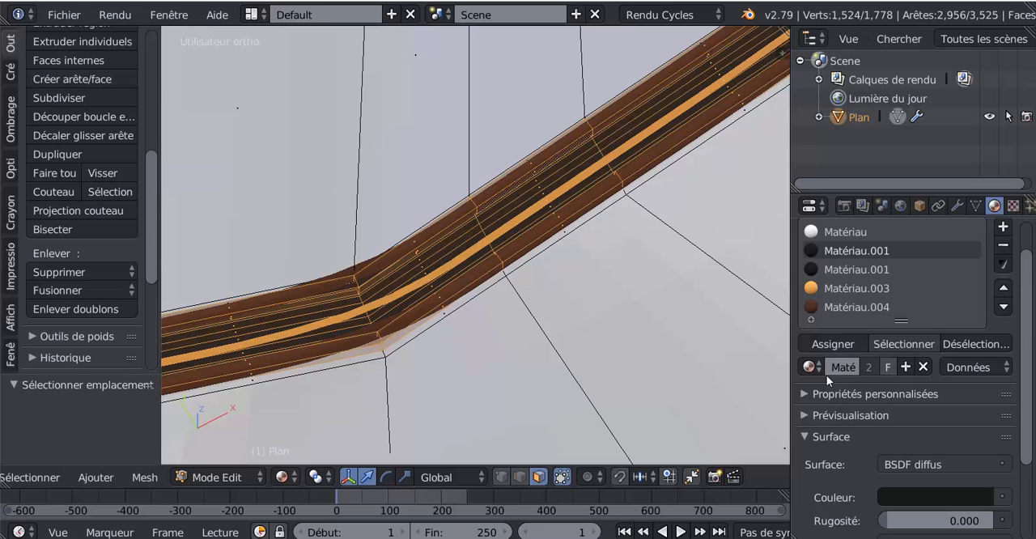
Invert the face selection so that the mountain terrain is selected instead of the road and its borders
scroll(580, 377, "down", 3)
scroll(580, 377, "down", 3)
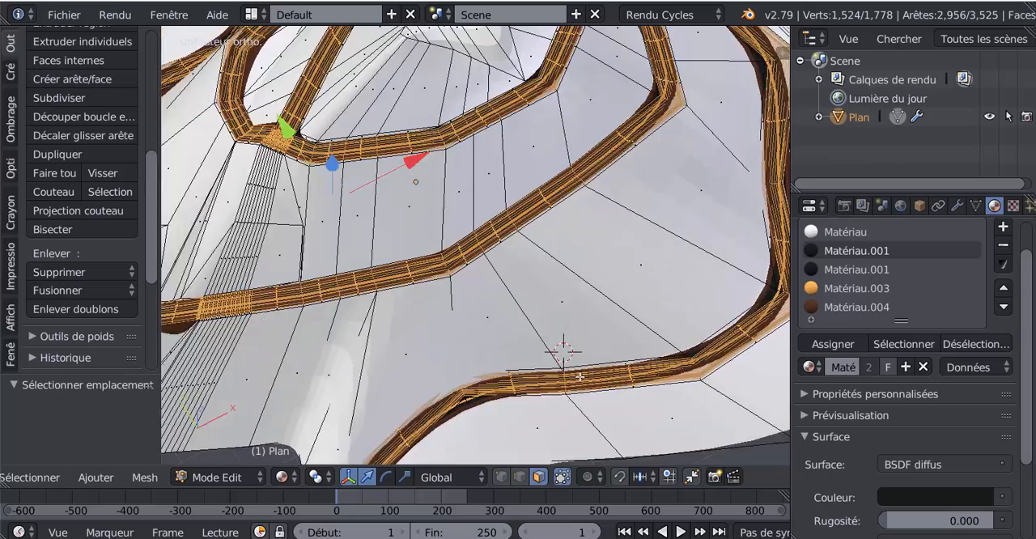
scroll(555, 347, "up", 5)
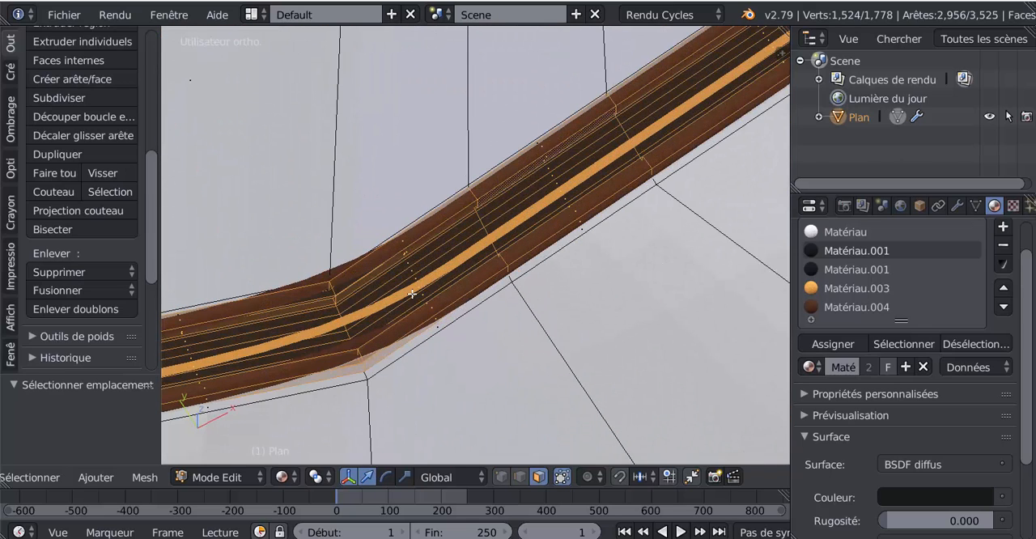
scroll(610, 279, "down", 10)
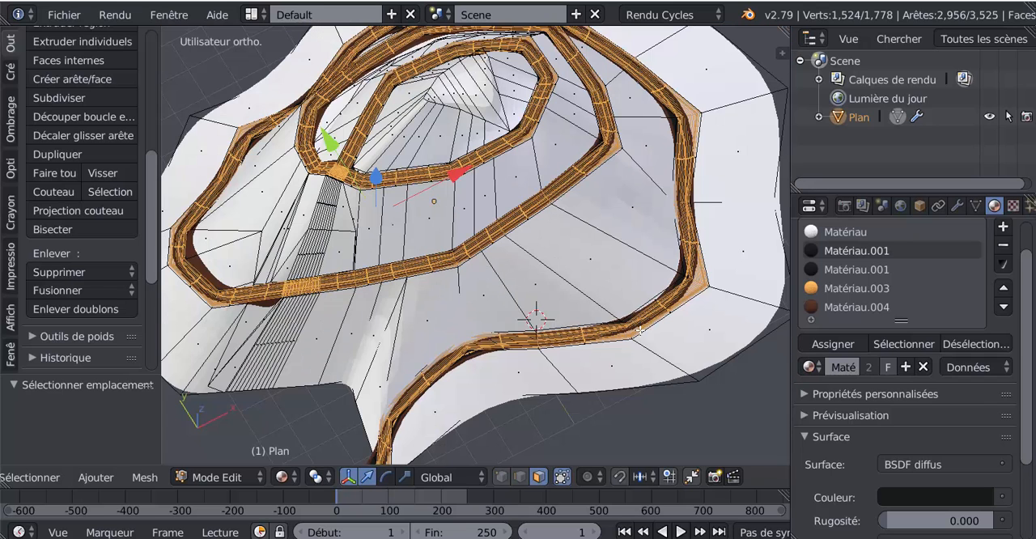
left_click(37, 477)
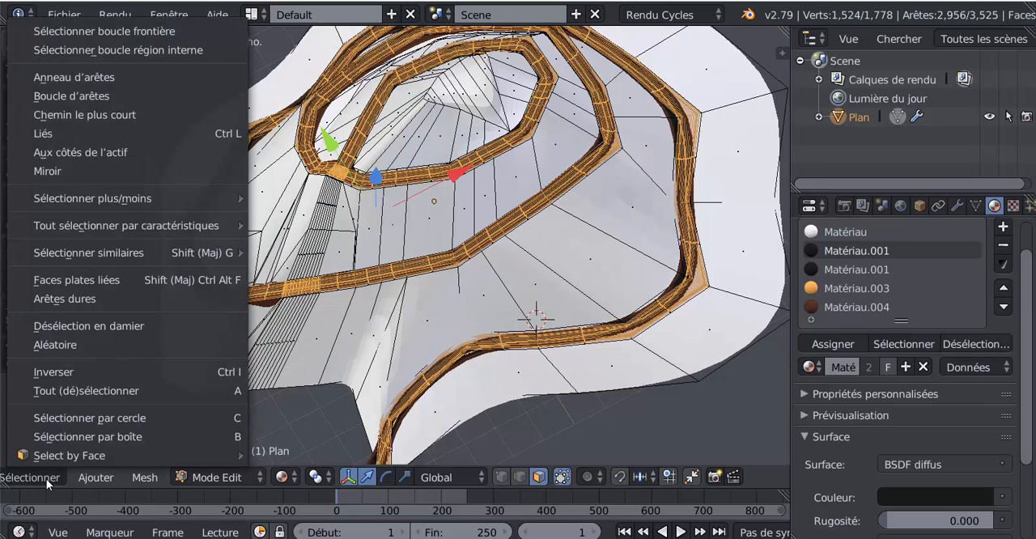
left_click(56, 370)
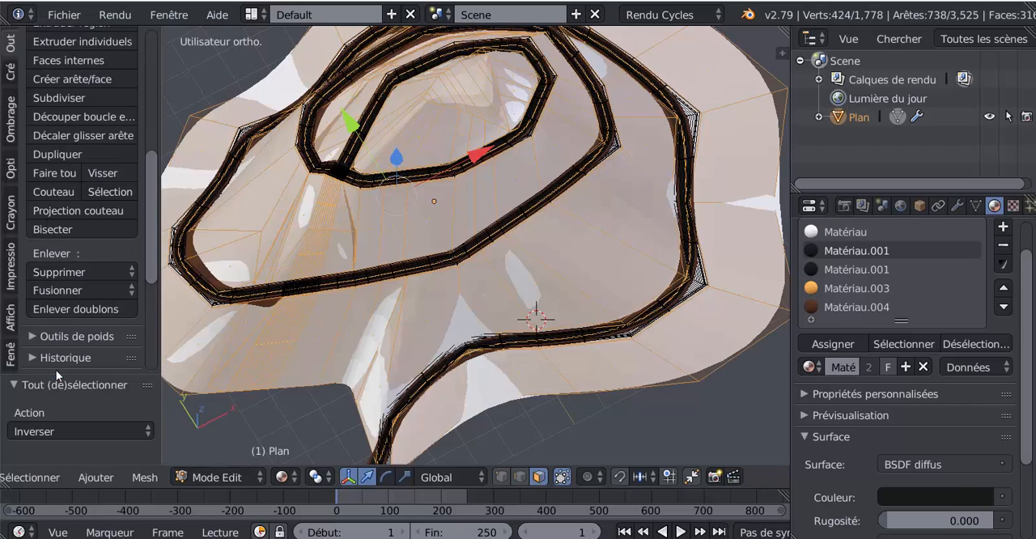
scroll(502, 378, "down", 4)
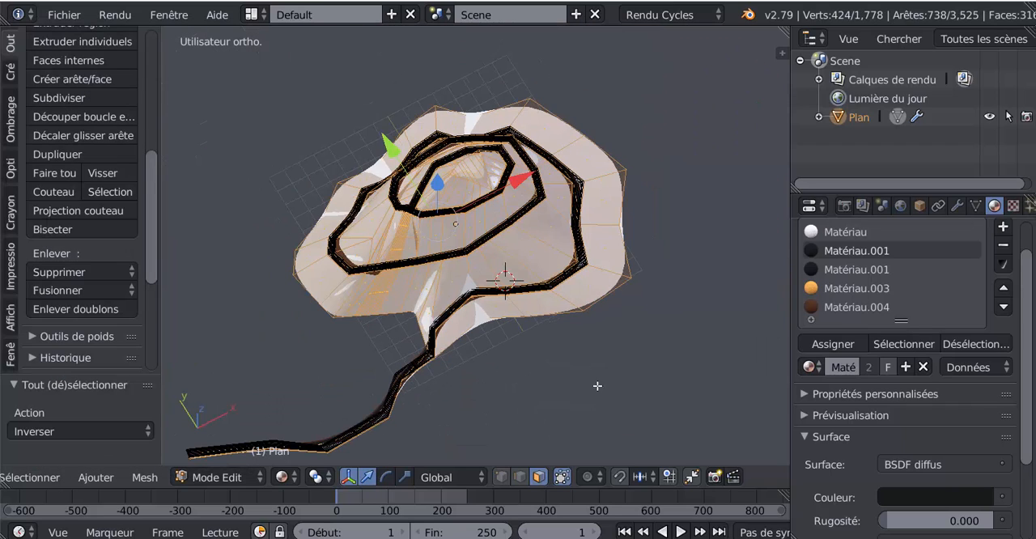
Switch the viewport to Wireframe shading and view the mountain from above
middle_click_drag(597, 386, 627, 365)
scroll(628, 365, "up", 3)
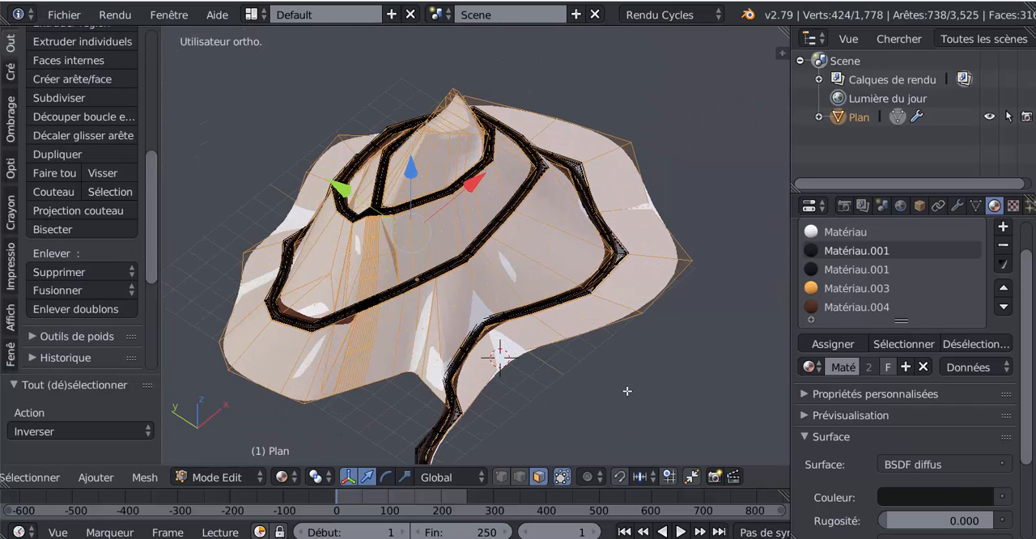
key("shift+z")
mouse_move(643, 393)
middle_mouse_down()
mouse_move(619, 370)
mouse_move(572, 422)
middle_mouse_up()
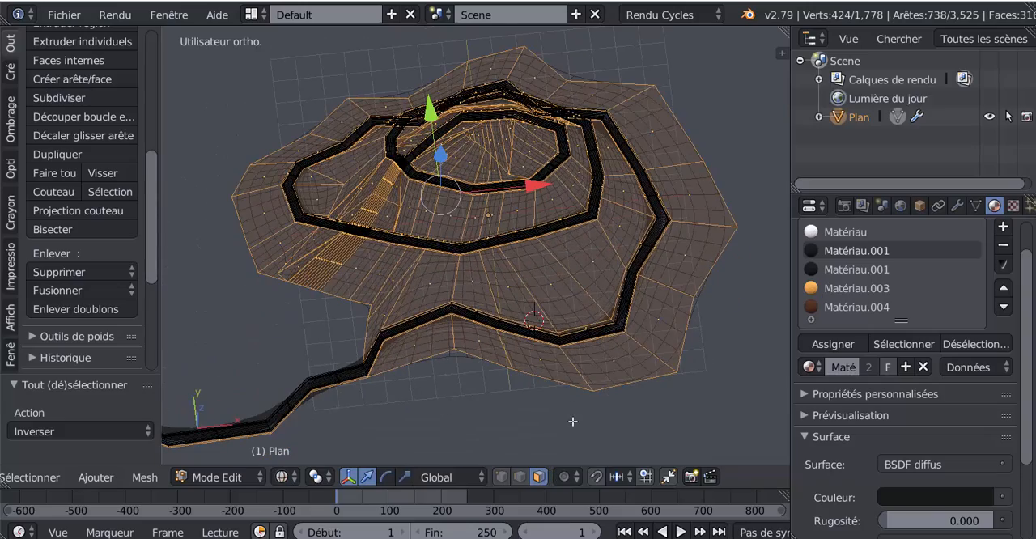
key("KP_7")
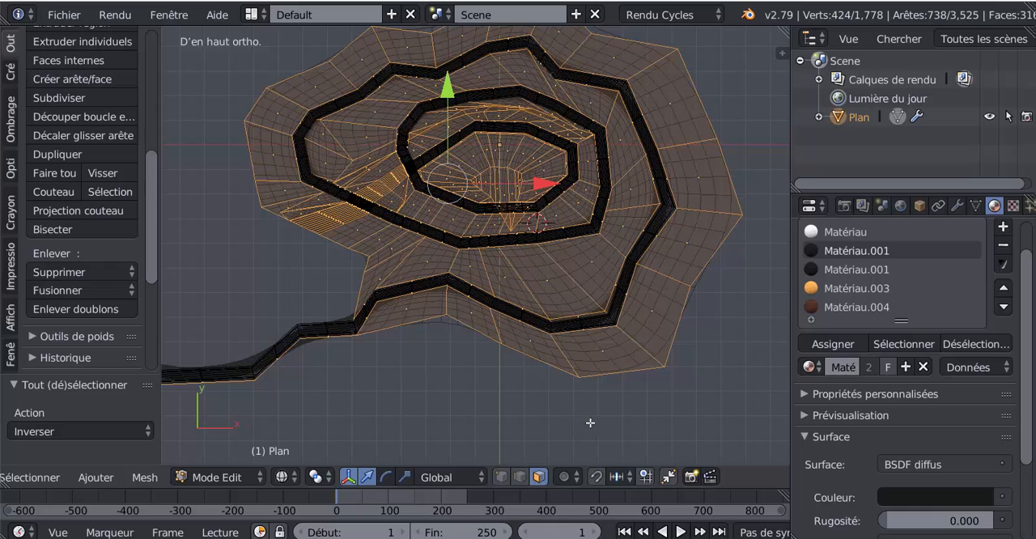
middle_click_drag(680, 373, 659, 412, "shift")
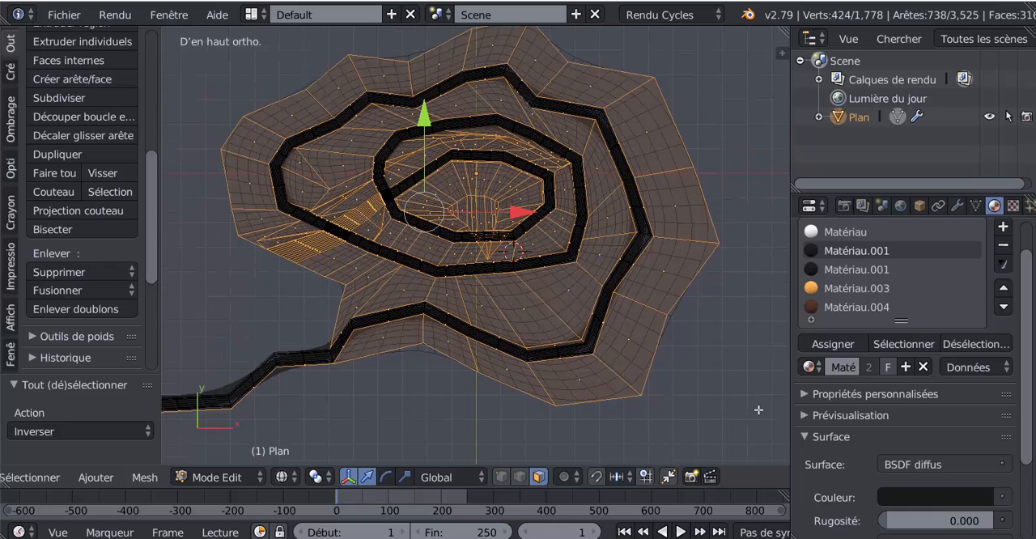
Deselect the stray faces along the road's first bends just outside the mountain's base with Circle Select
middle_click_drag(457, 410, 362, 368)
scroll(362, 368, "up", 2)
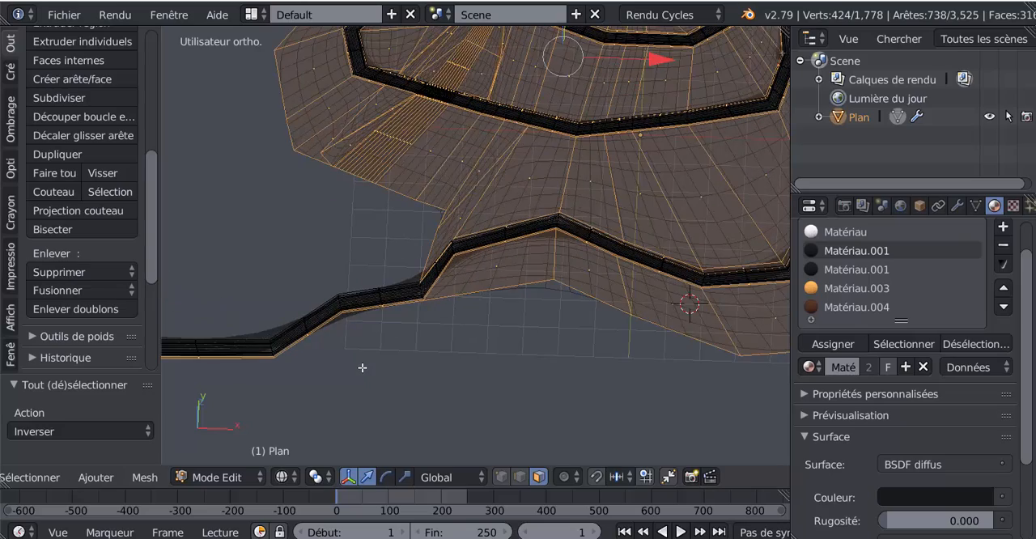
scroll(362, 367, "up", 1)
middle_click_drag(470, 369, 534, 324)
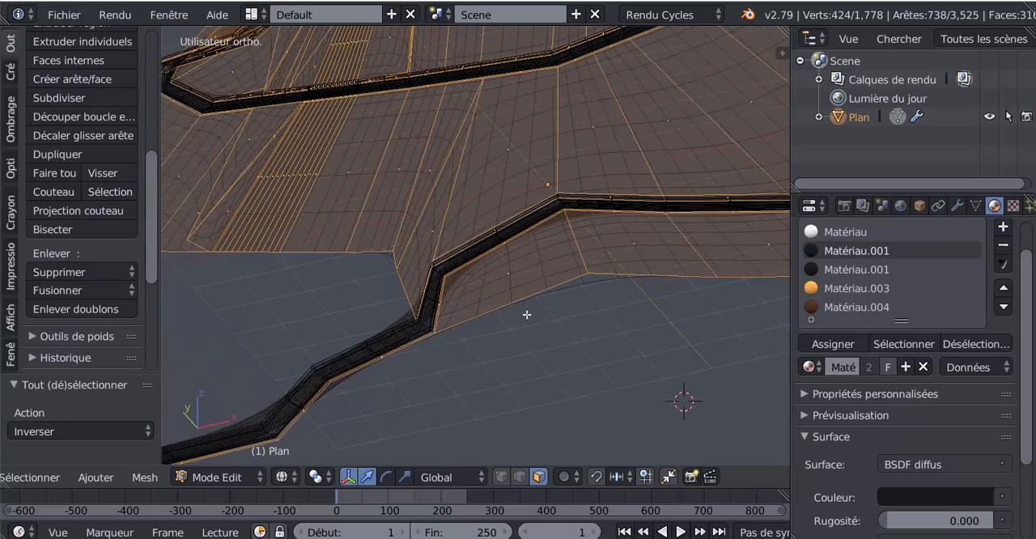
scroll(526, 314, "up", 2)
scroll(436, 371, "up", 2)
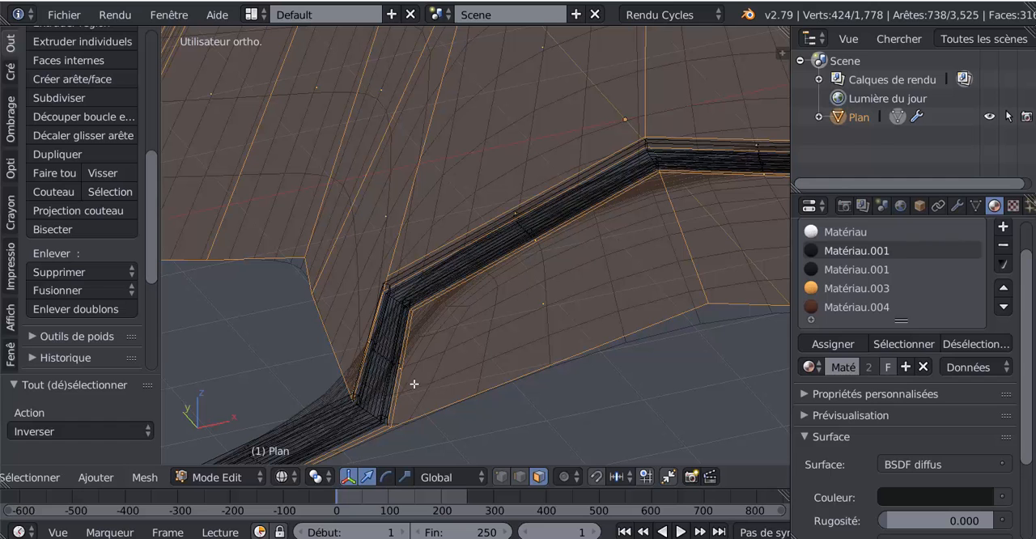
mouse_move(356, 396)
middle_mouse_down("shift")
mouse_move(446, 271)
mouse_move(272, 381)
mouse_move(244, 383)
middle_mouse_up("shift")
scroll(446, 275, "down", 4)
key("c")
right_click(314, 365)
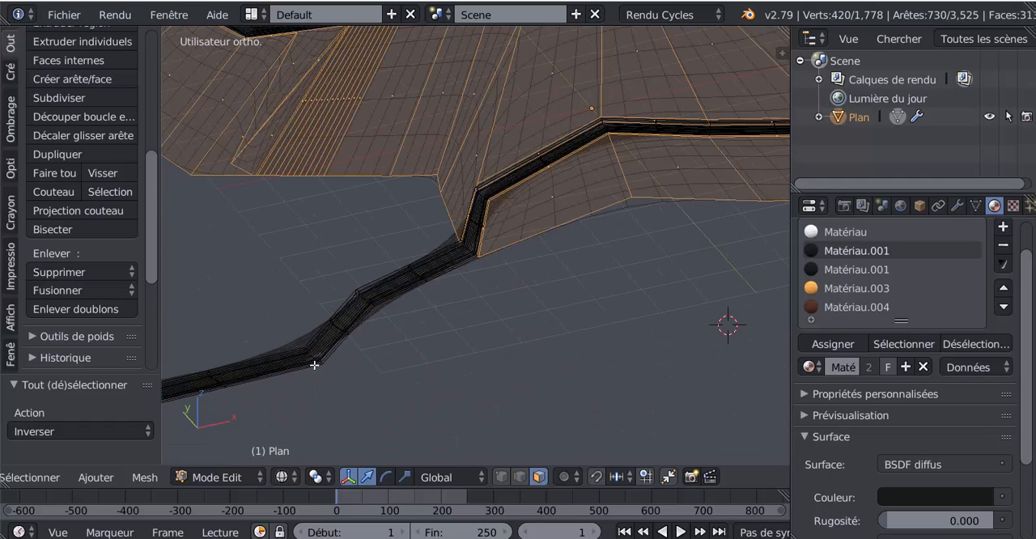
Deselect the remaining stray faces at the road's far end with Circle Select and check the terrain selection
scroll(400, 353, "down", 3)
scroll(469, 308, "down", 2)
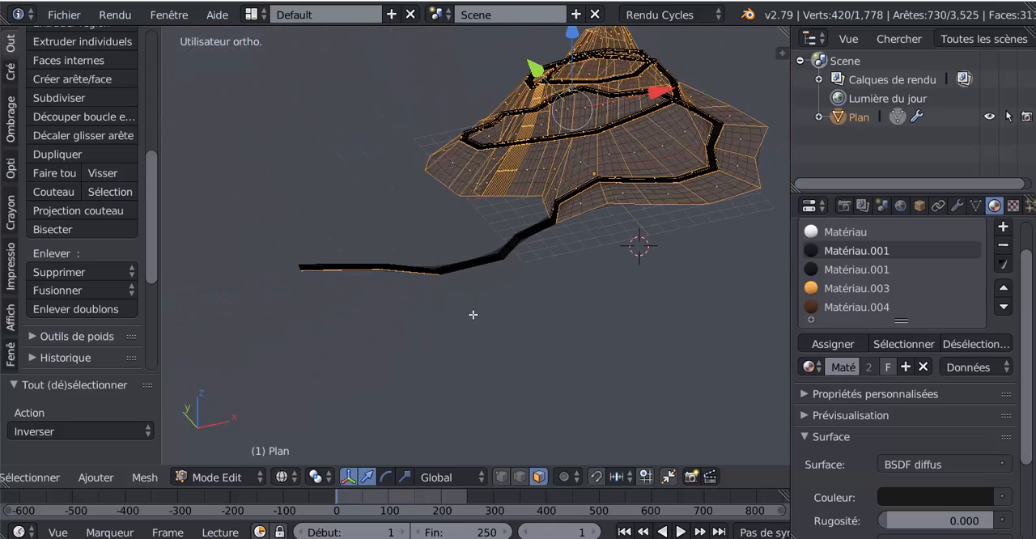
key("c")
middle_click_drag(423, 278, 259, 289)
right_click(259, 289)
scroll(562, 328, "up", 5)
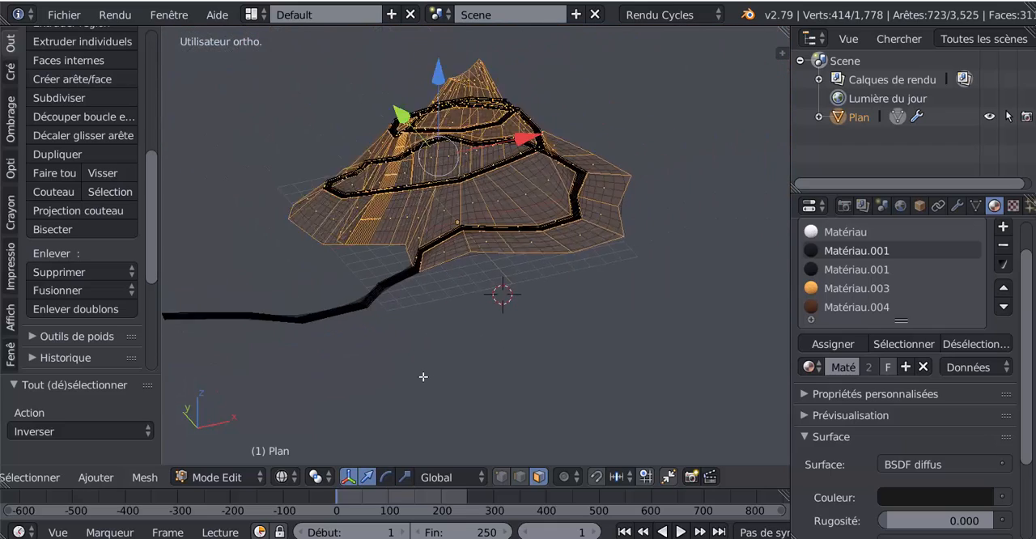
middle_click_drag(468, 360, 612, 333)
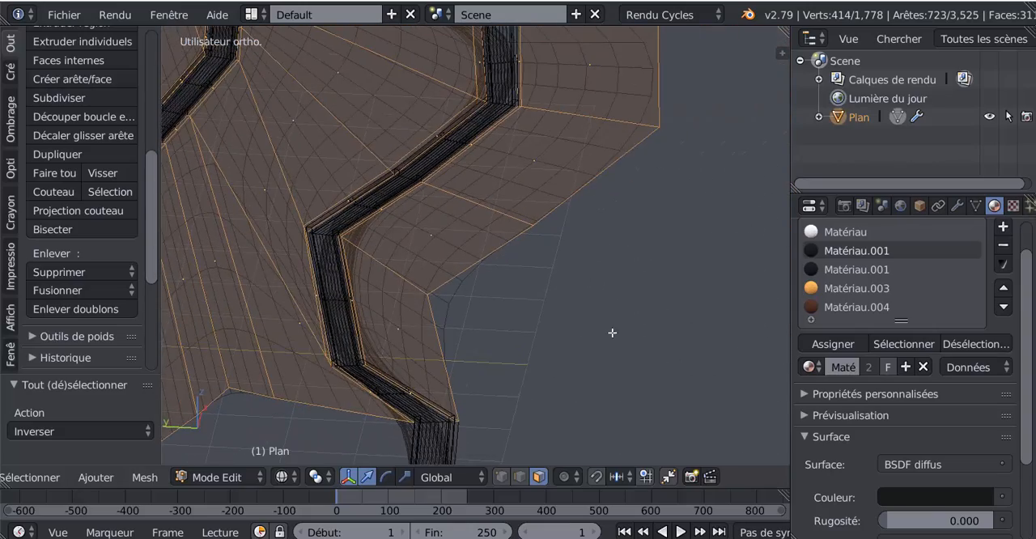
scroll(448, 340, "down", 8)
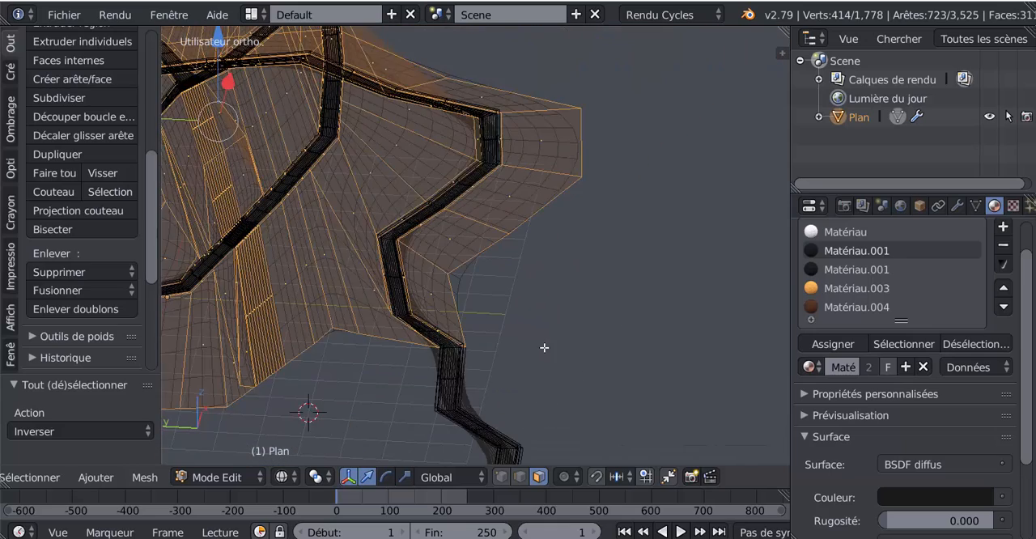
middle_click_drag(586, 359, 537, 347)
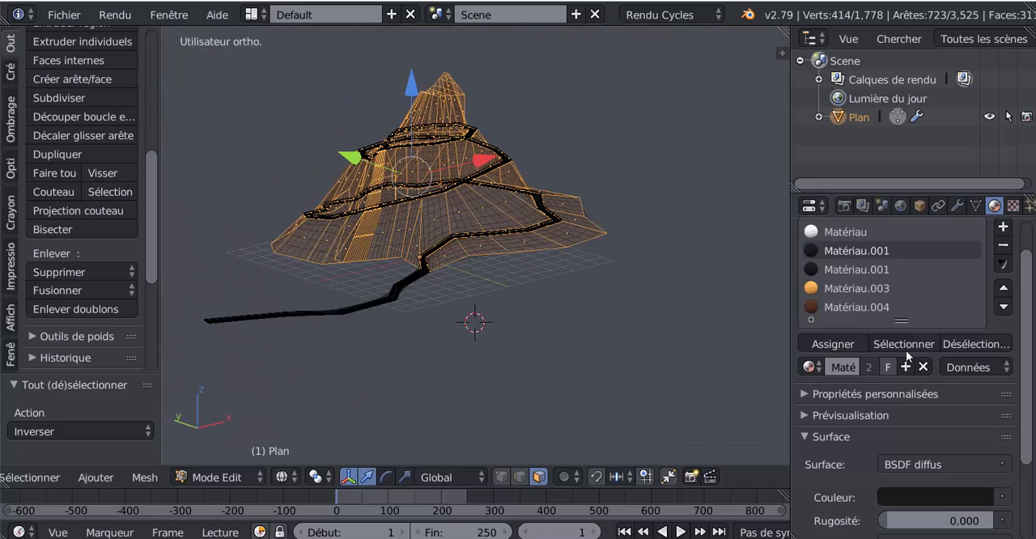
Add a material slot to the Plan object and create a new material in it
scroll(1028, 337, "up", 2)
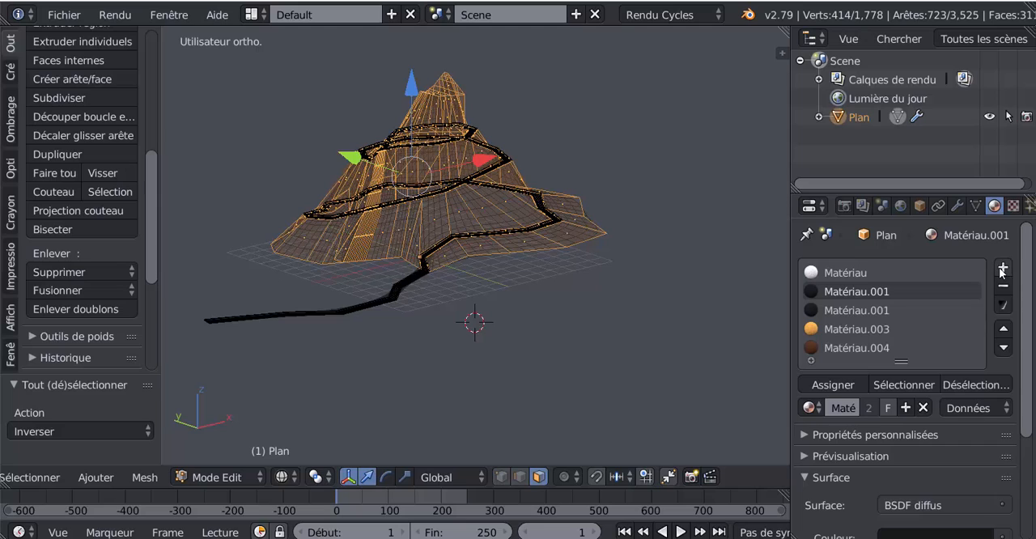
left_click(1004, 269)
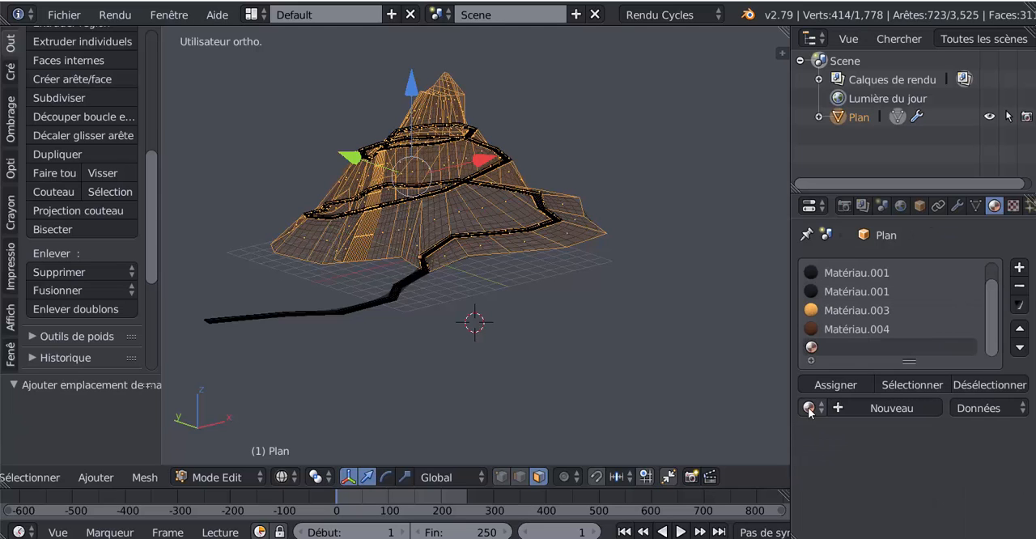
left_click(891, 409)
scroll(947, 429, "down", 3)
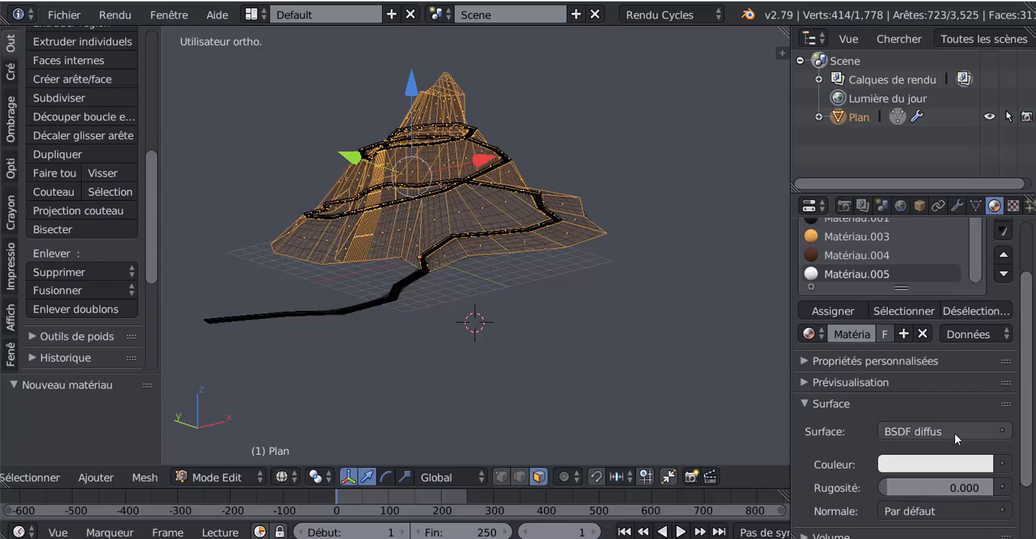
Open the new material's colour texture choices and its surface shader choices
left_click(957, 432)
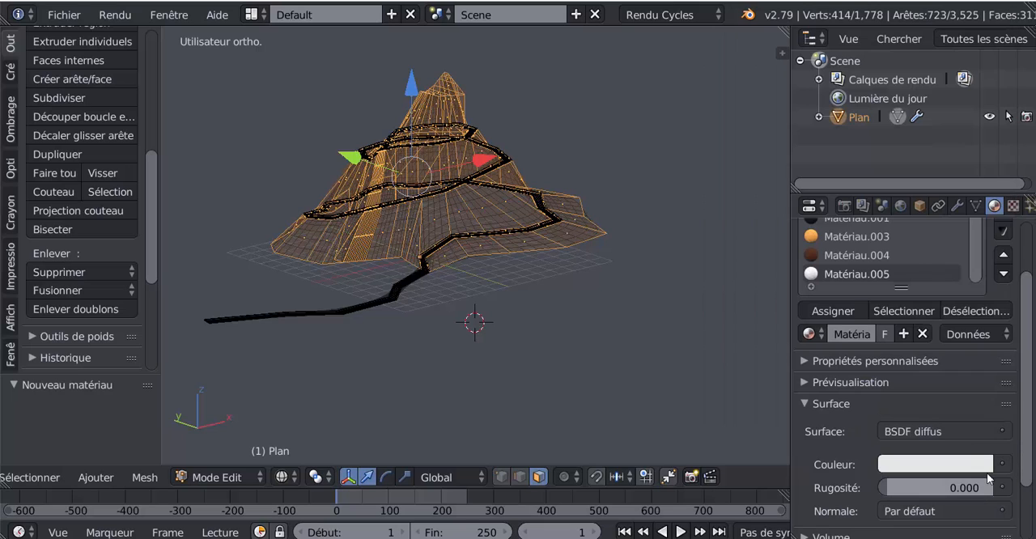
left_click(1002, 464)
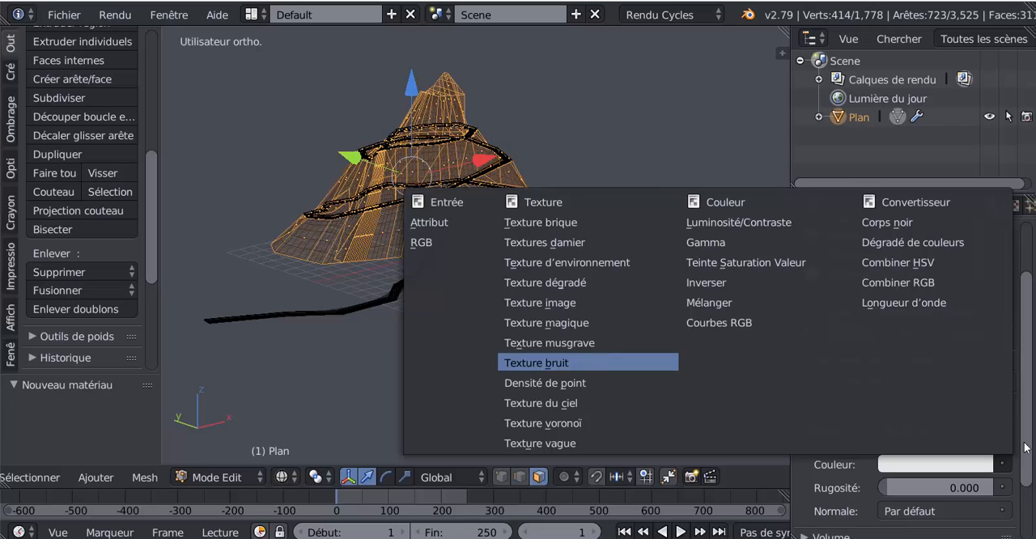
left_click(955, 432)
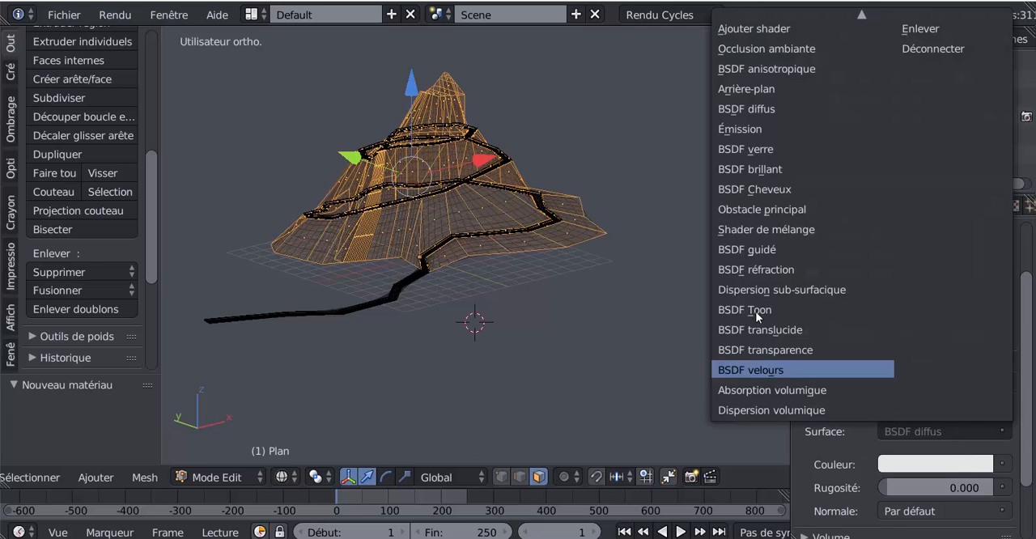
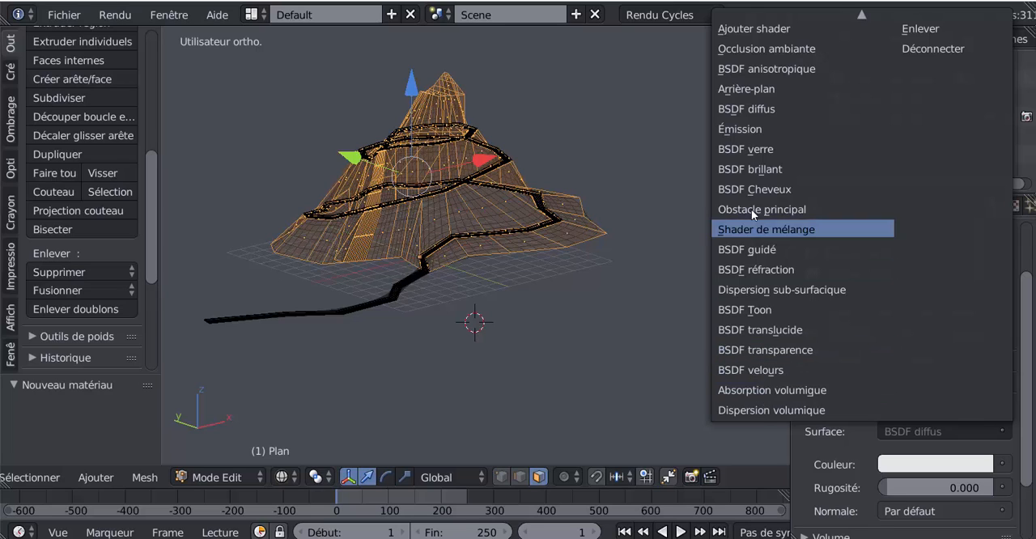
Set the new material's surface to the BSDF guidé shader and its base colour to an image texture
left_click(745, 256)
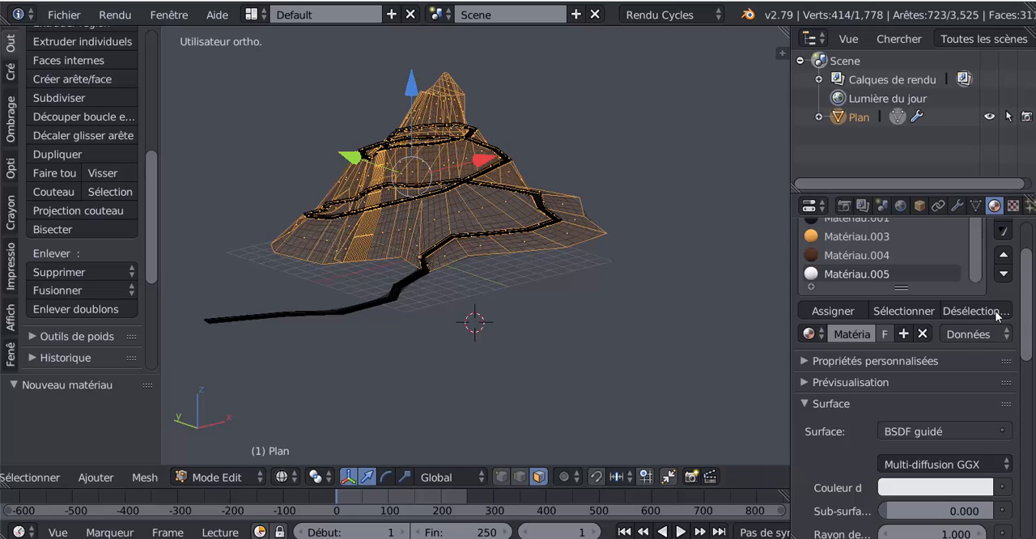
left_click_drag(1024, 311, 1032, 377)
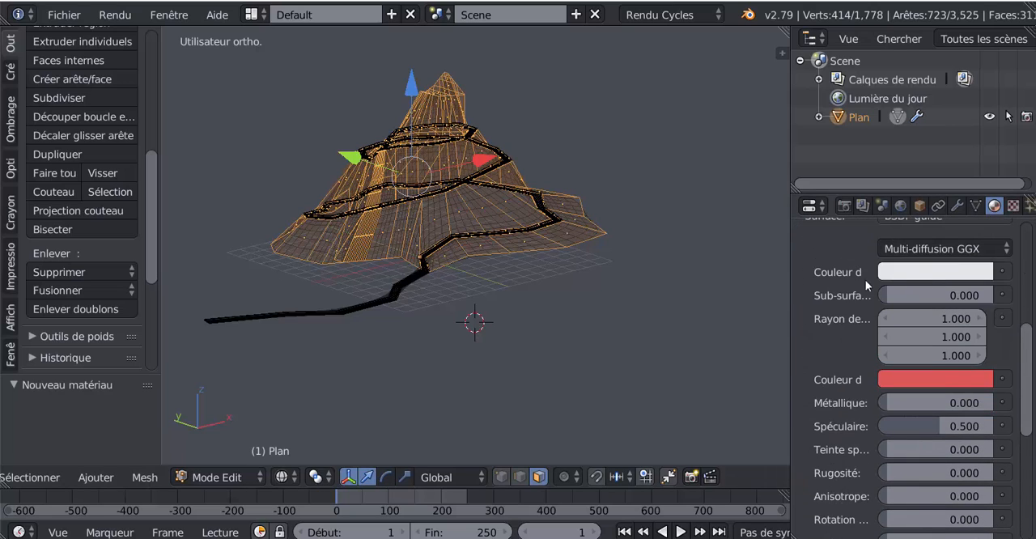
left_click(1002, 272)
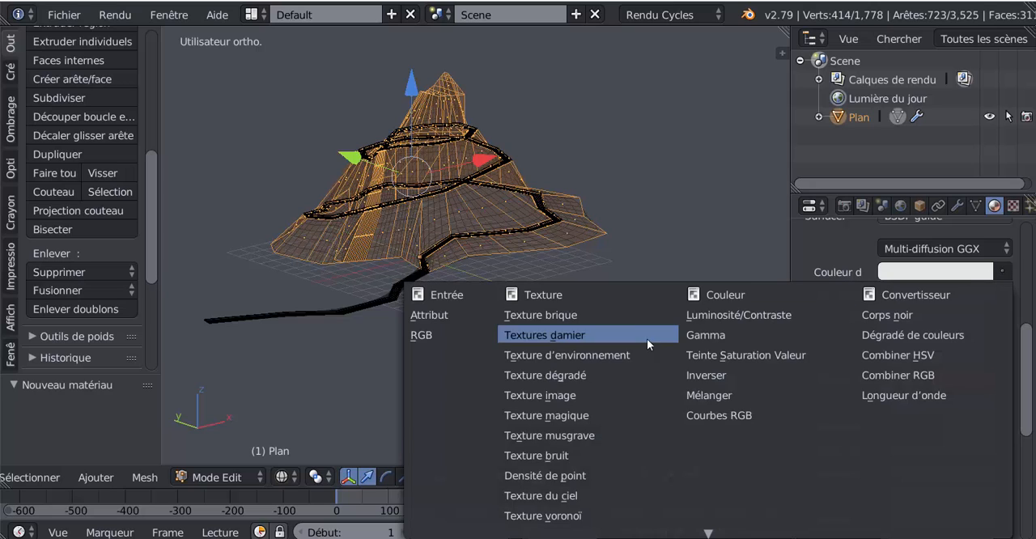
left_click(582, 395)
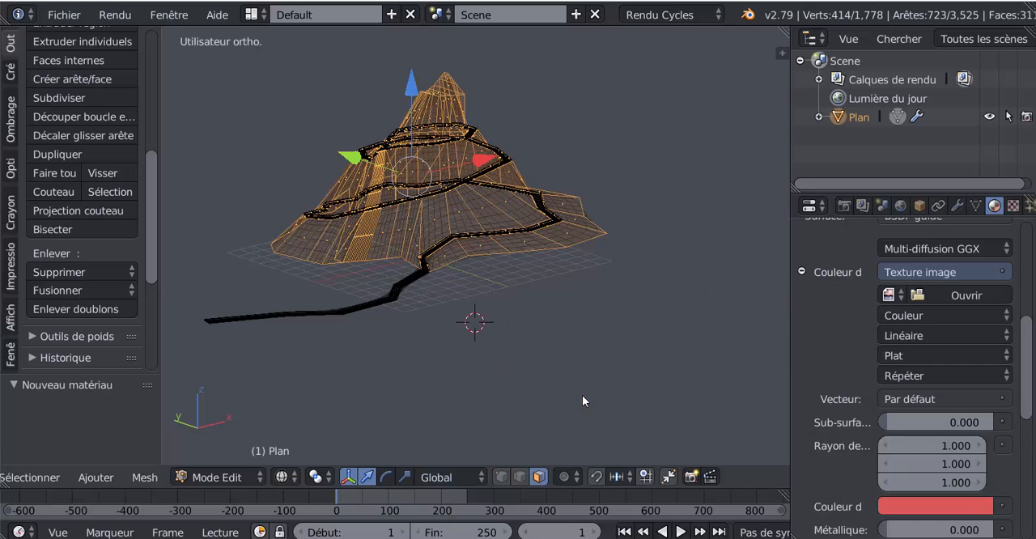
Load téléchargement.jpg from the Desktop folder as the base colour's texture image, using thumbnail previews to find it
mouse_move(1031, 377)
left_mouse_down()
mouse_move(1032, 394)
mouse_move(1029, 376)
left_mouse_up()
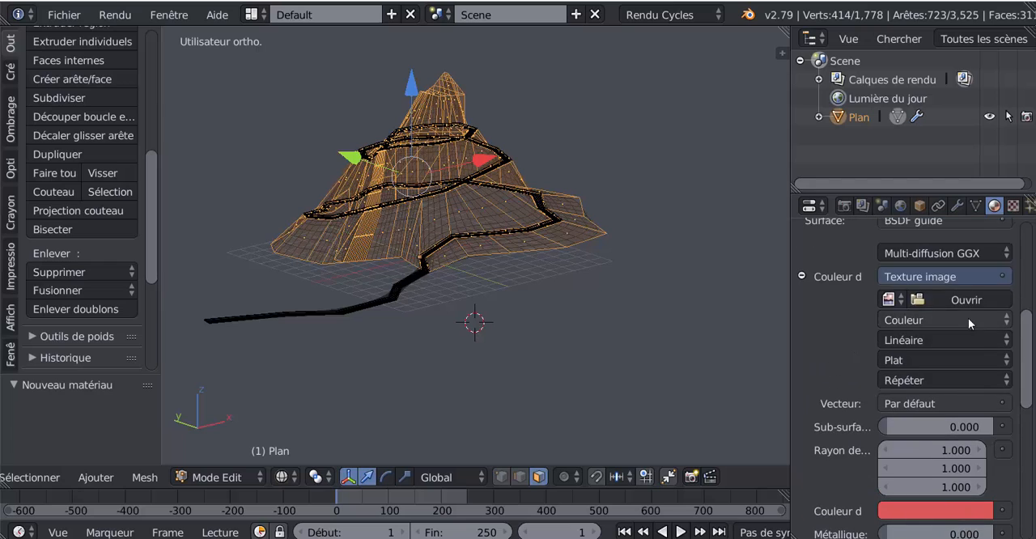
left_click(952, 299)
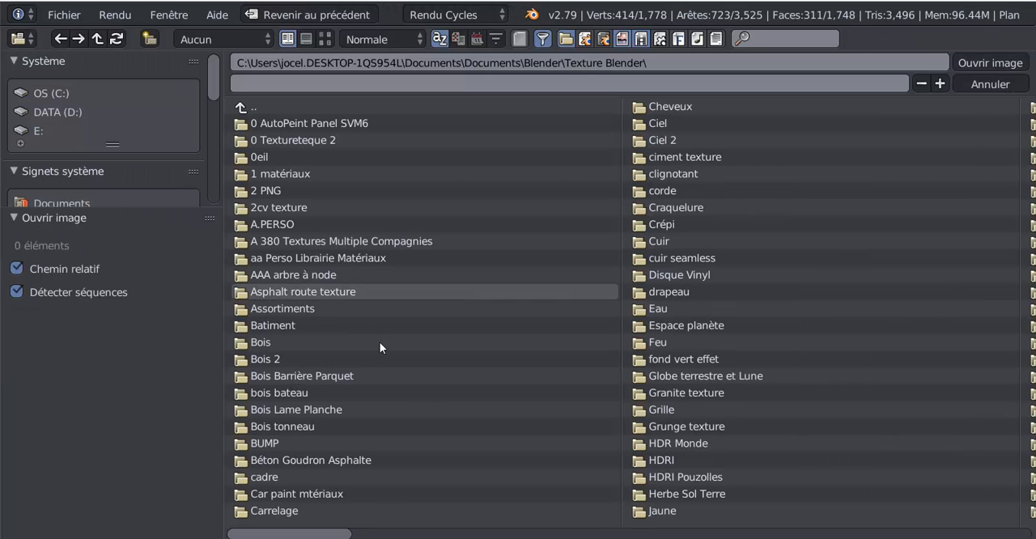
scroll(64, 120, "down", 10)
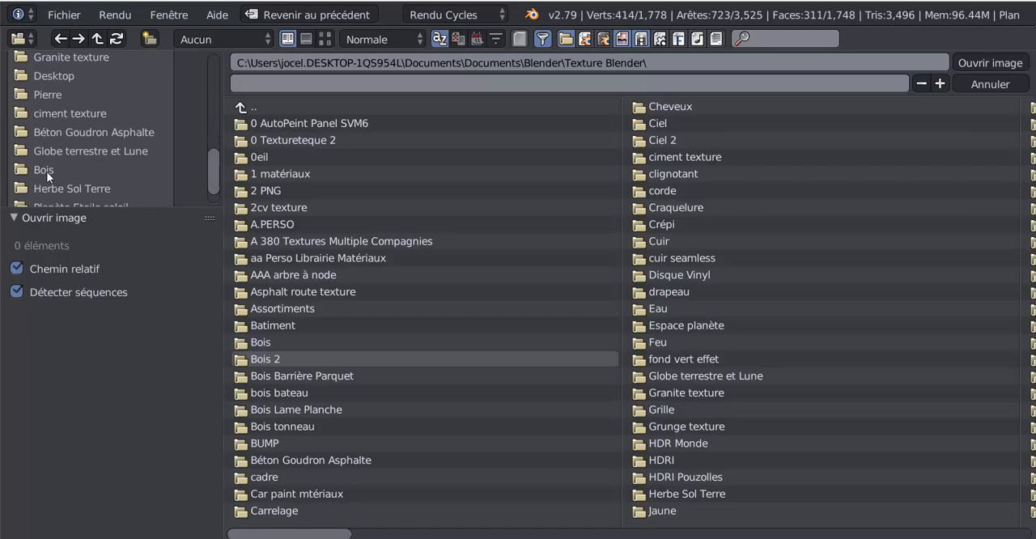
scroll(47, 174, "up", 10)
left_click(88, 119)
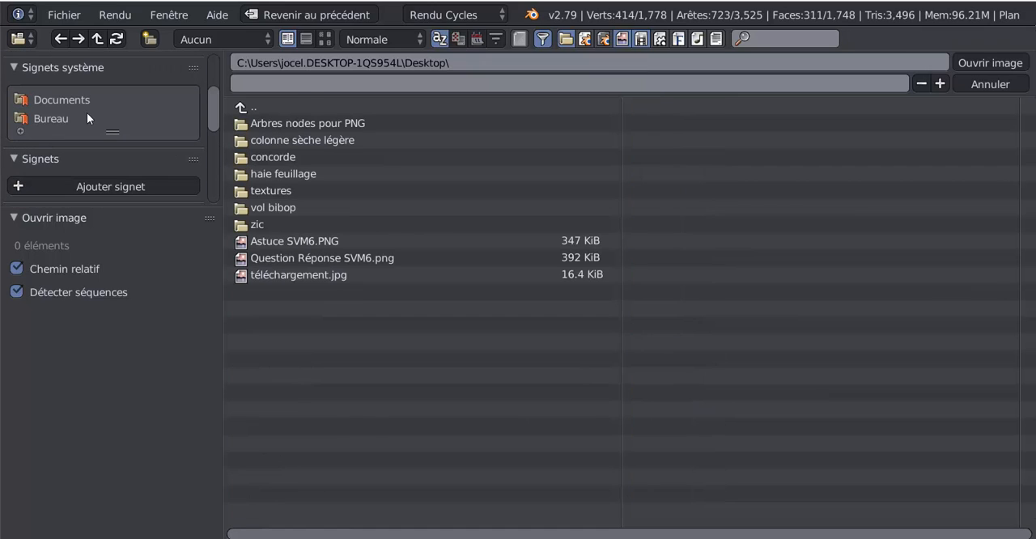
left_click(325, 38)
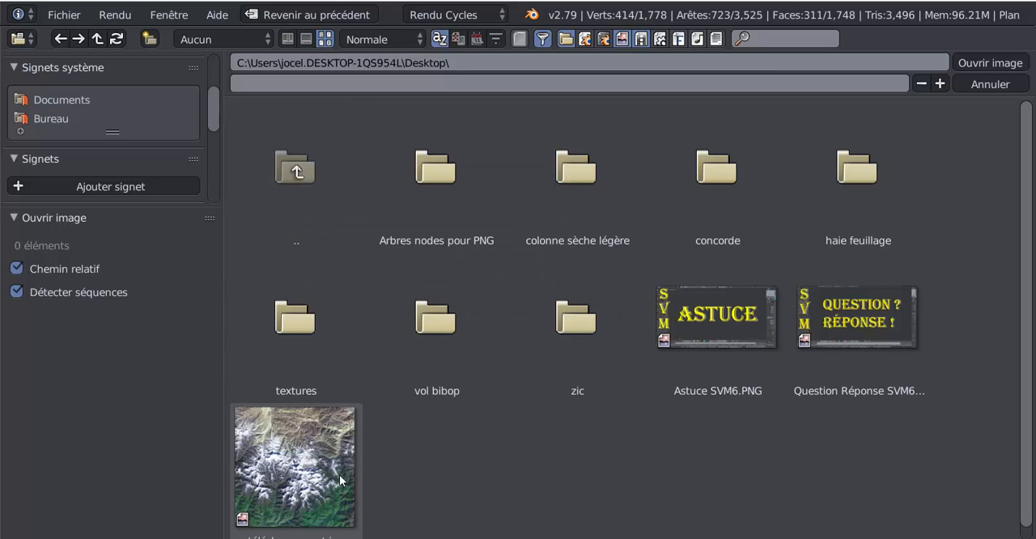
left_click(289, 474)
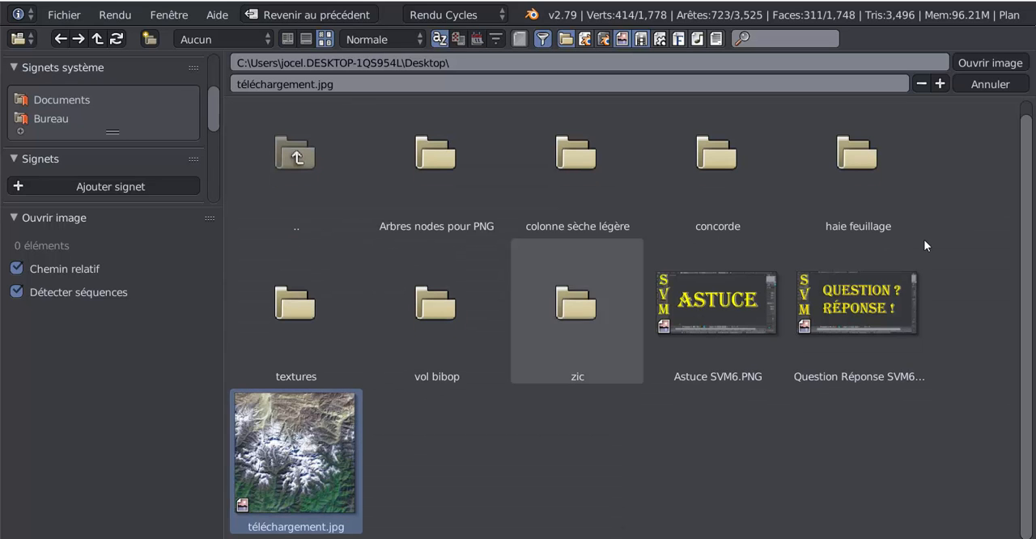
left_click(979, 64)
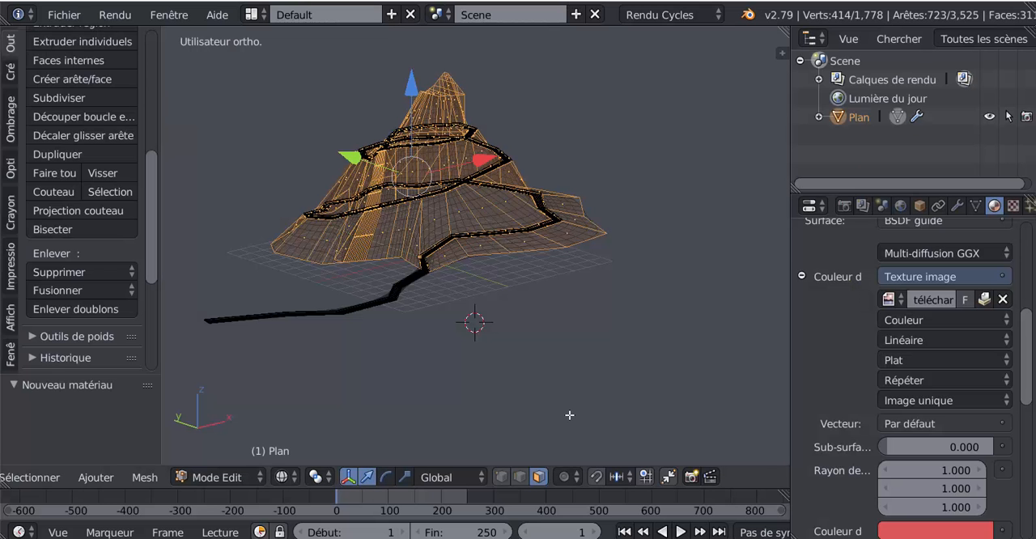
Show the terrain in the top orthographic view and feed the shader's Normale input from the UV texture coordinates
key("KP_7")
middle_click_drag(583, 401, 564, 467, "shift")
left_click_drag(1030, 367, 1030, 462)
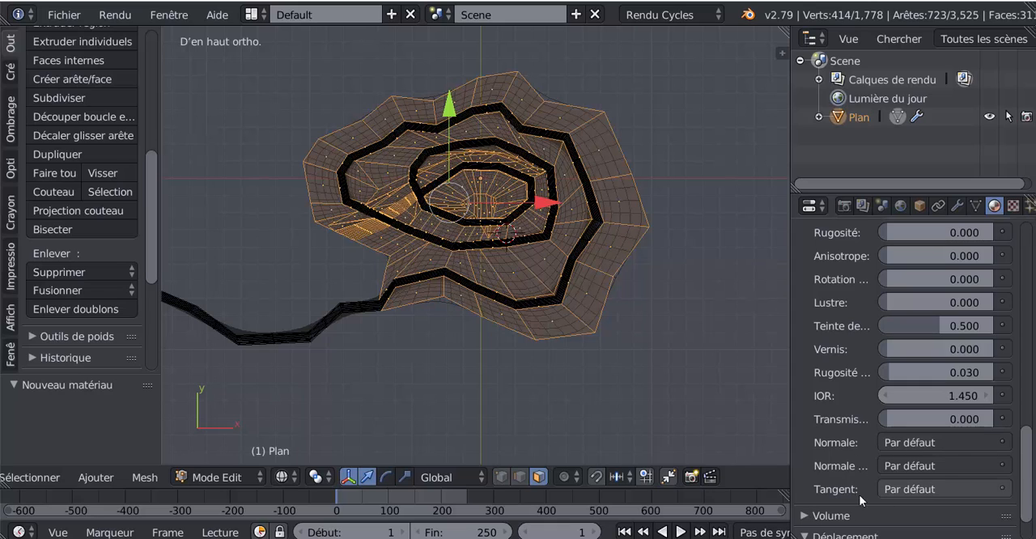
scroll(843, 462, "down", 2)
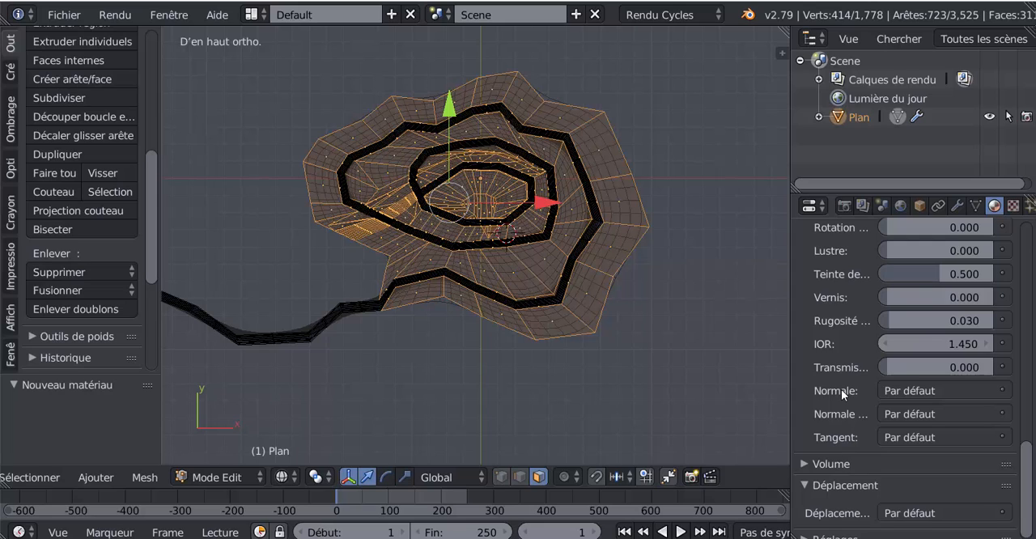
scroll(838, 439, "down", 1)
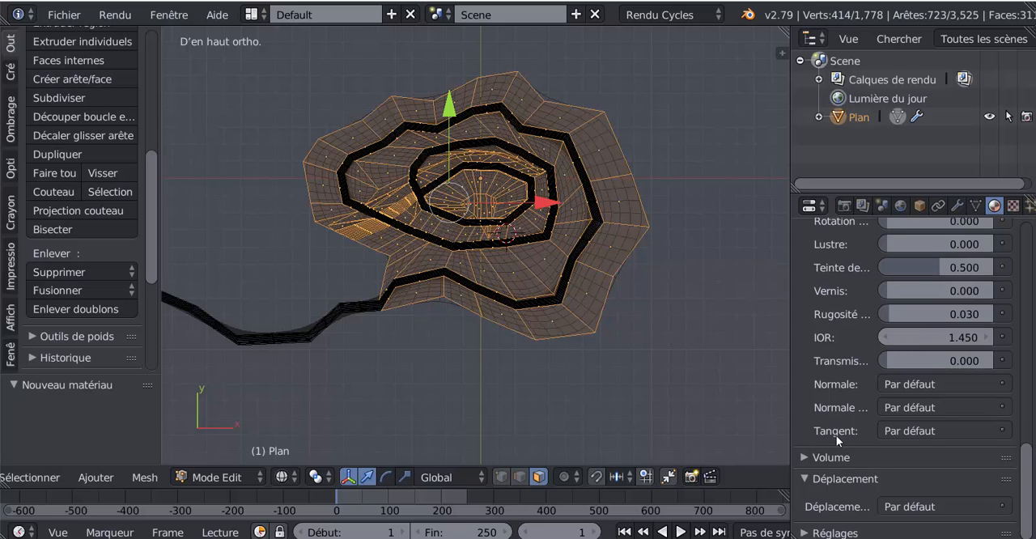
scroll(837, 435, "up", 1)
scroll(836, 436, "down", 1)
left_click(1003, 384)
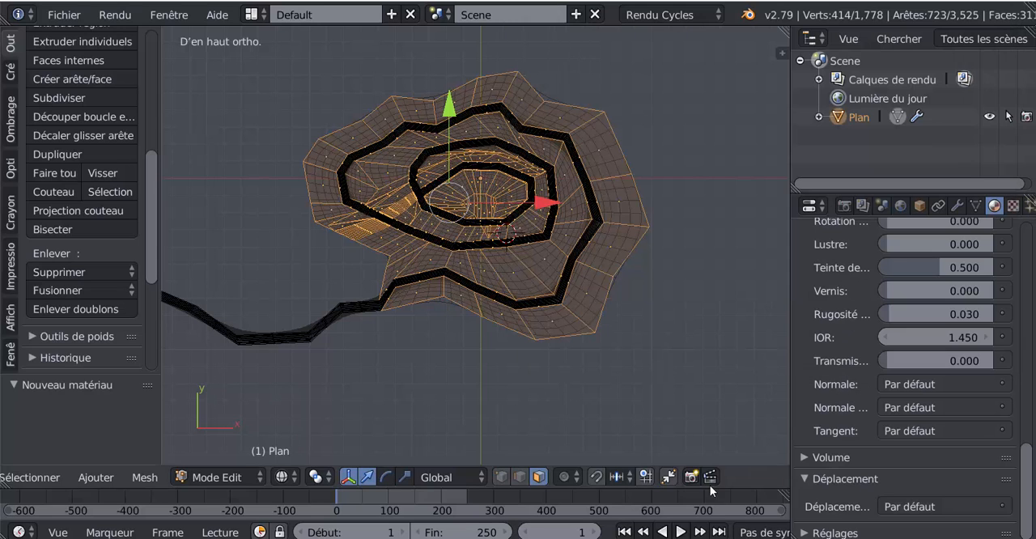
left_click_drag(789, 417, 669, 413)
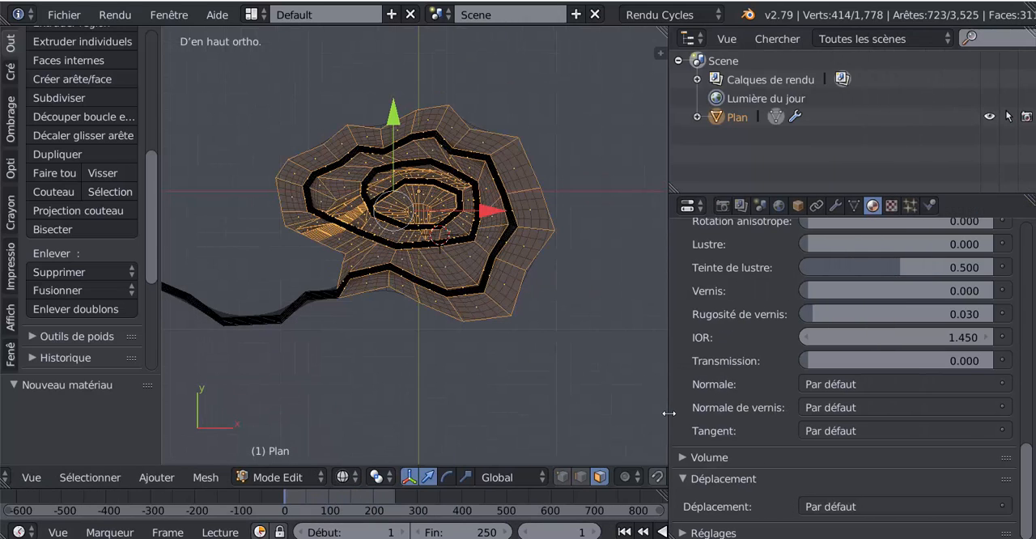
left_click(1002, 387)
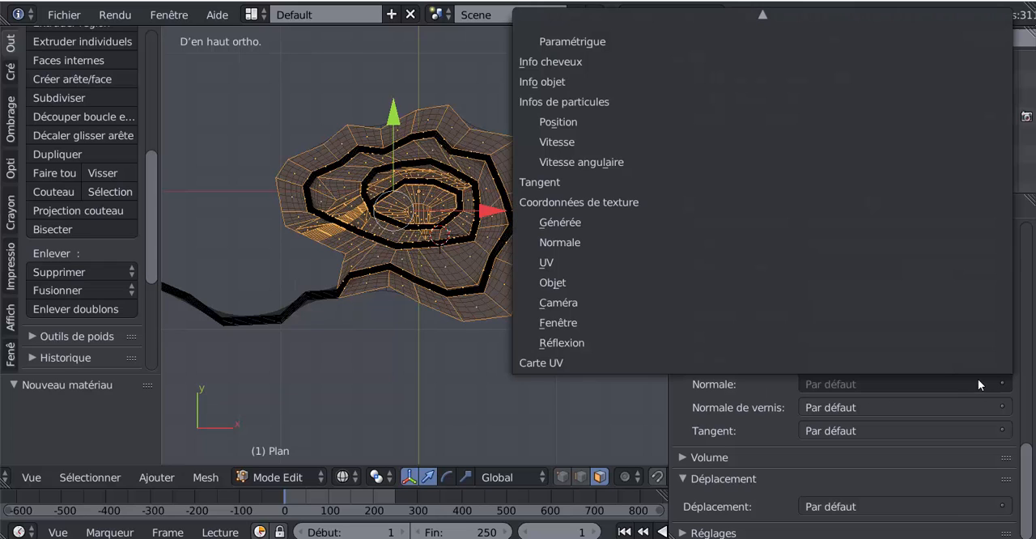
left_click(569, 265)
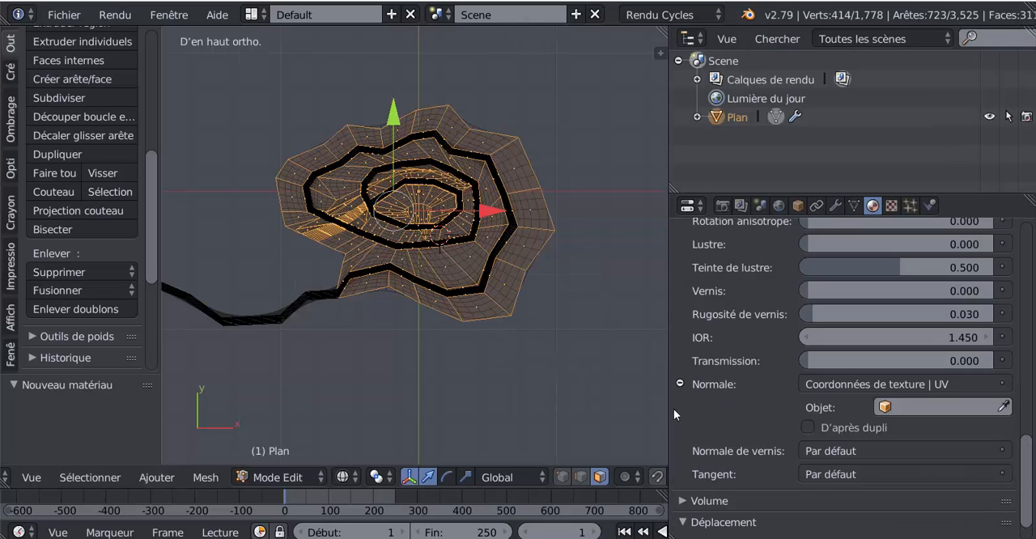
Unwrap the selected terrain faces from the top view with Projeter depuis la vue (limites) and assign Matériau.005 to them
left_click(208, 478)
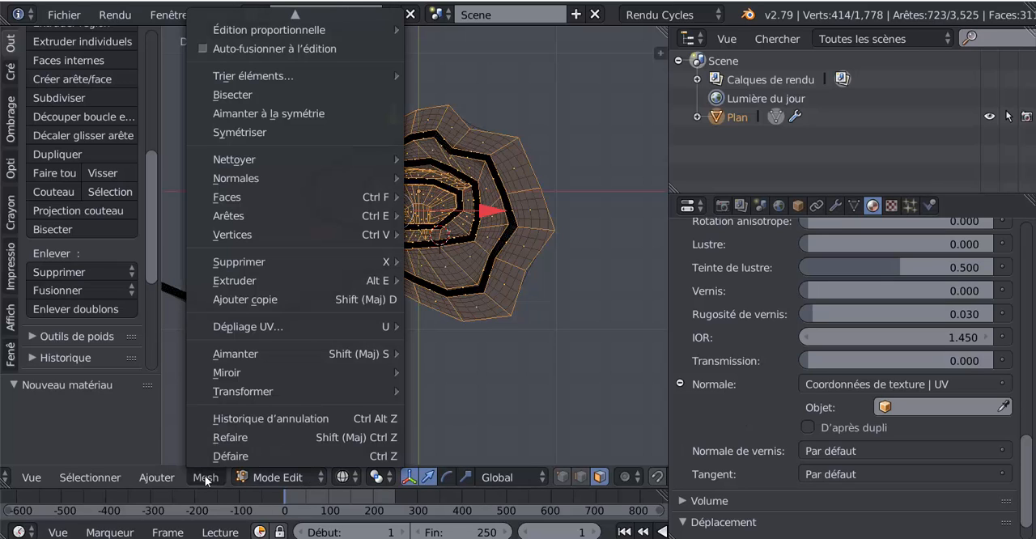
mouse_move(230, 329)
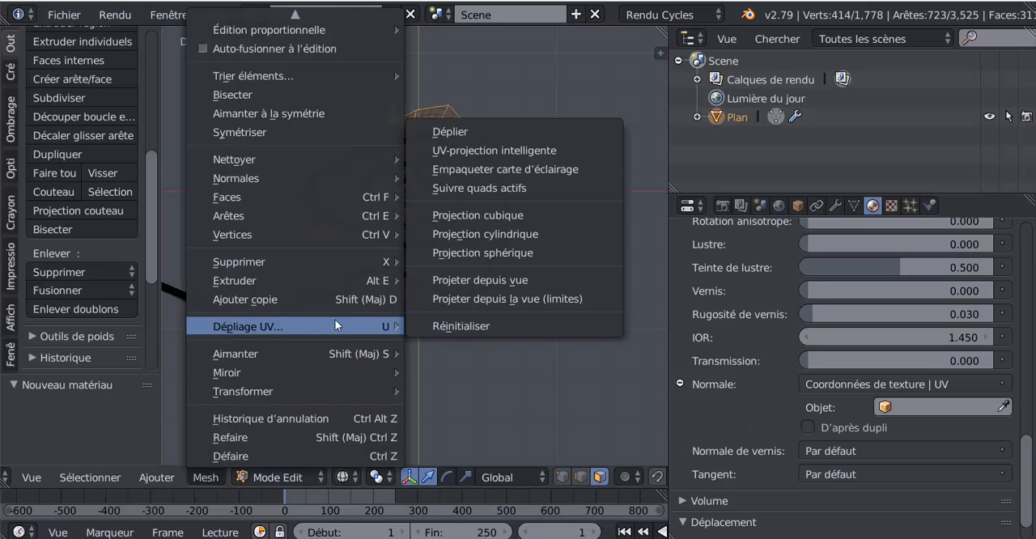
left_click(498, 299)
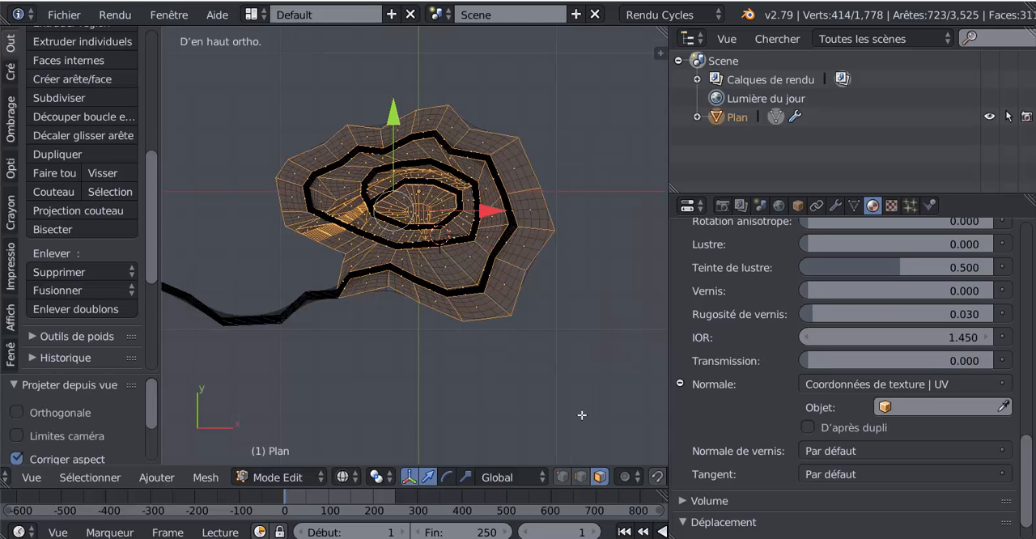
scroll(775, 341, "up", 10)
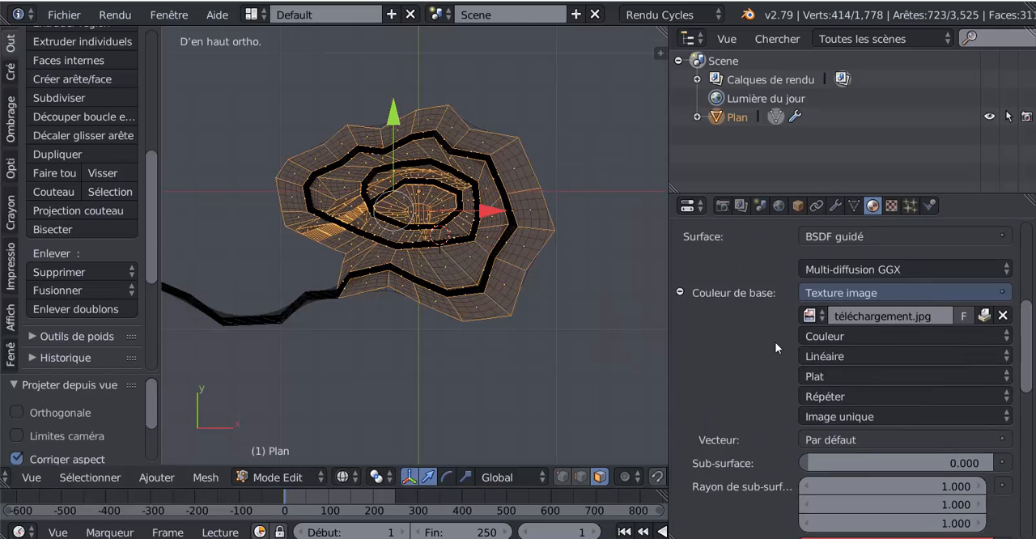
scroll(775, 341, "up", 8)
left_click(749, 376)
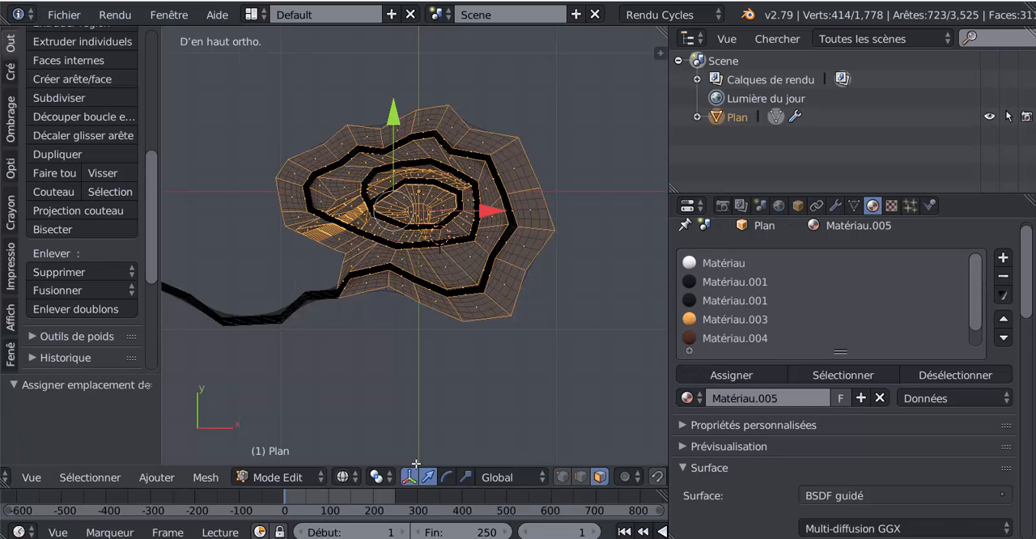
Set the viewport shading to Rendu and examine the image texture on the mountain from several sides
left_click(287, 479)
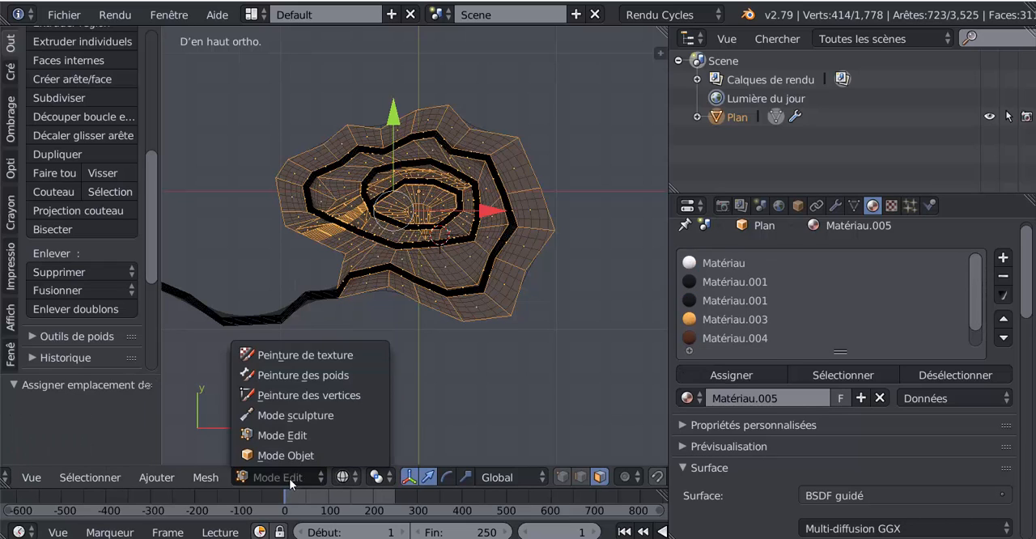
left_click(344, 478)
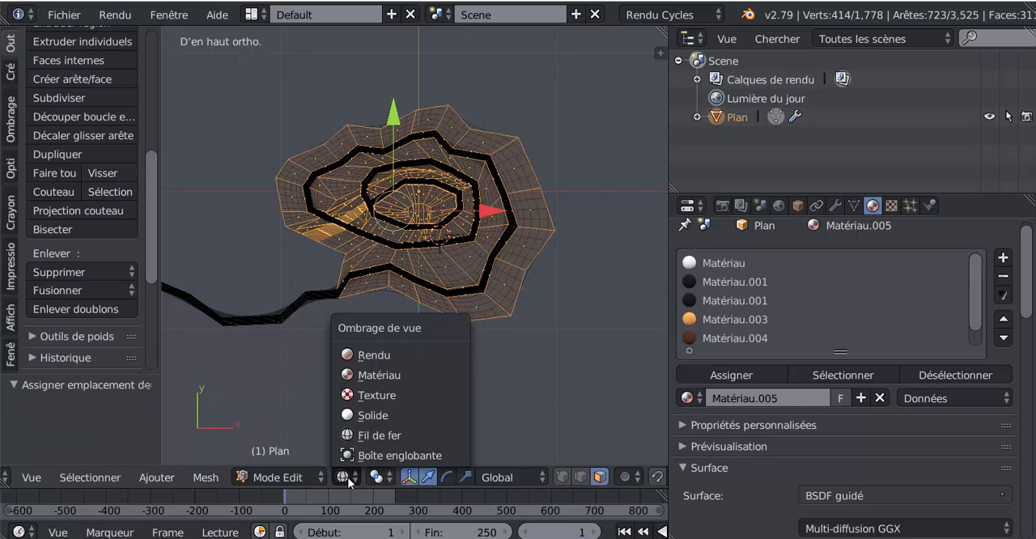
left_click(369, 356)
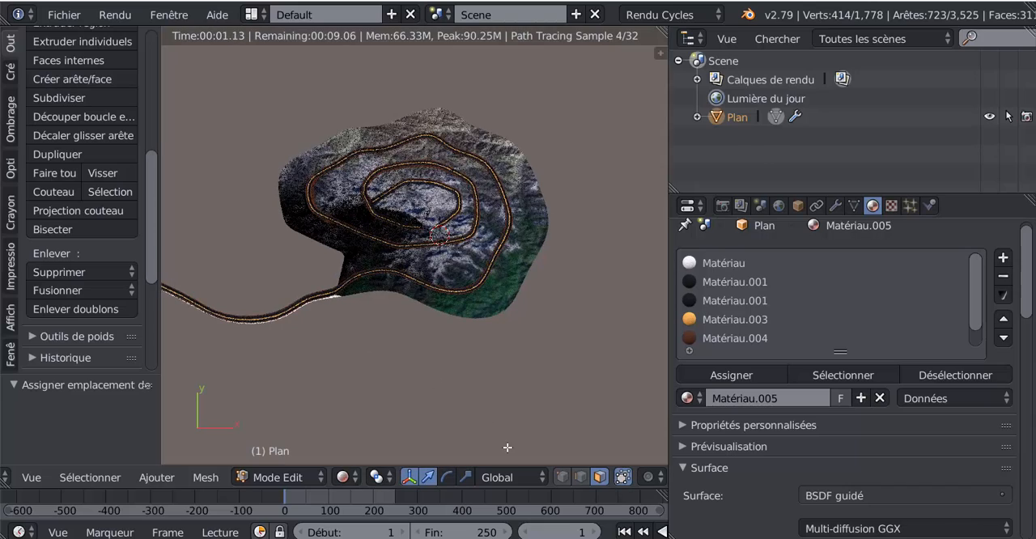
middle_click_drag(433, 380, 564, 342)
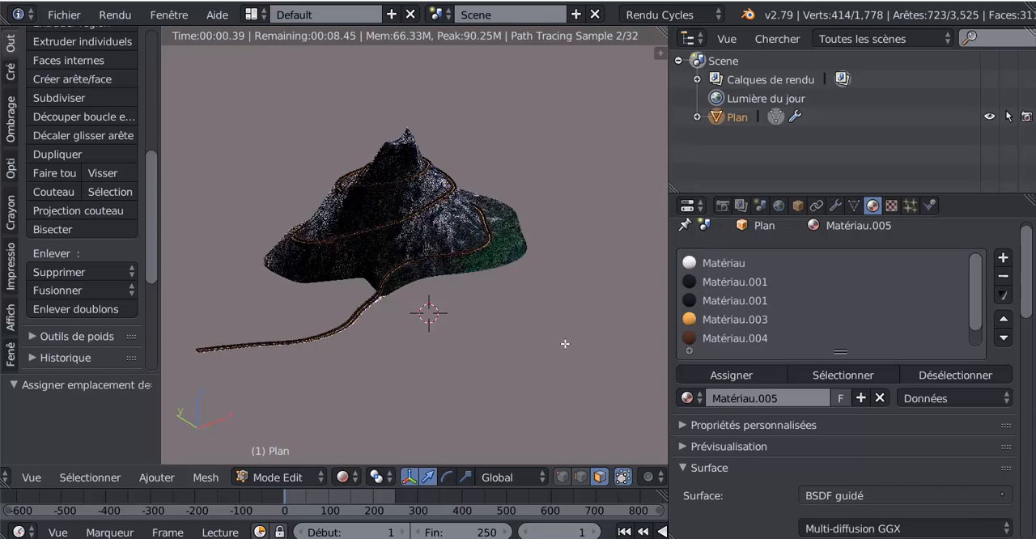
scroll(564, 342, "up", 3)
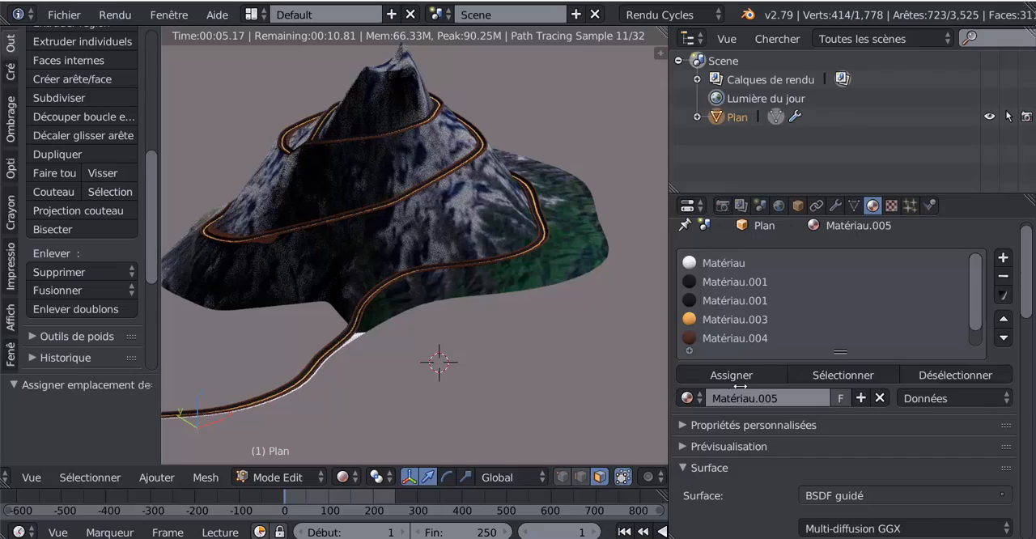
left_click_drag(740, 387, 775, 387)
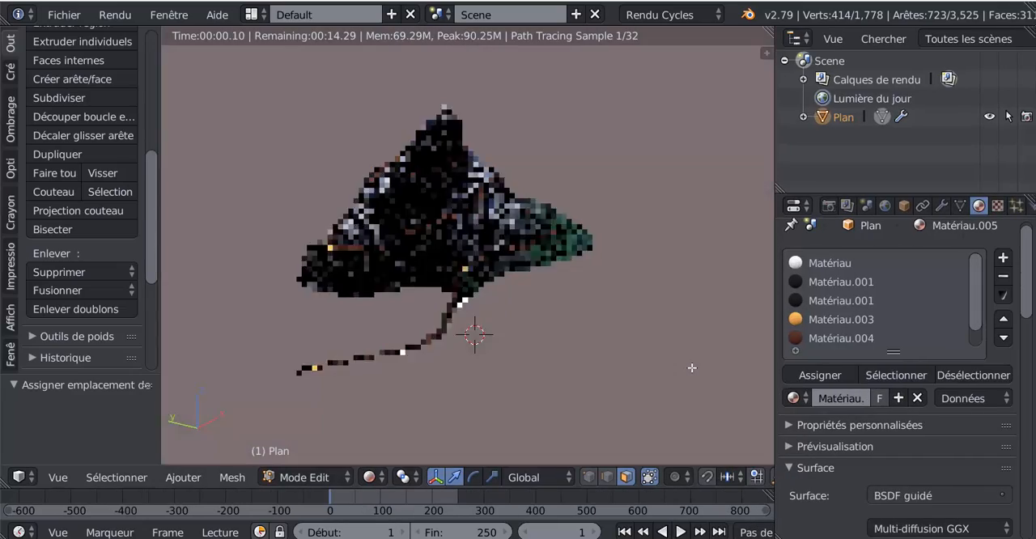
scroll(692, 368, "up", 4)
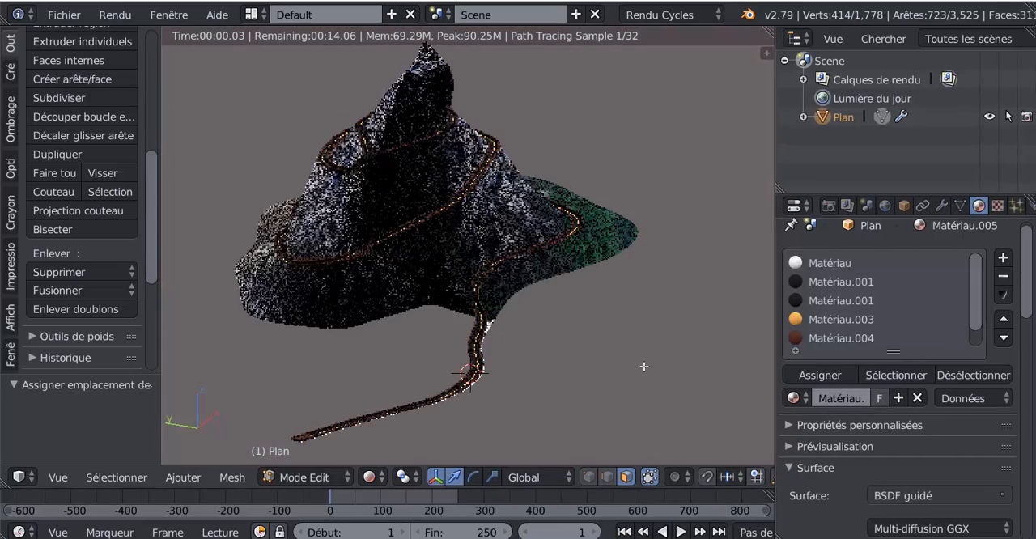
middle_click_drag(645, 367, 649, 400)
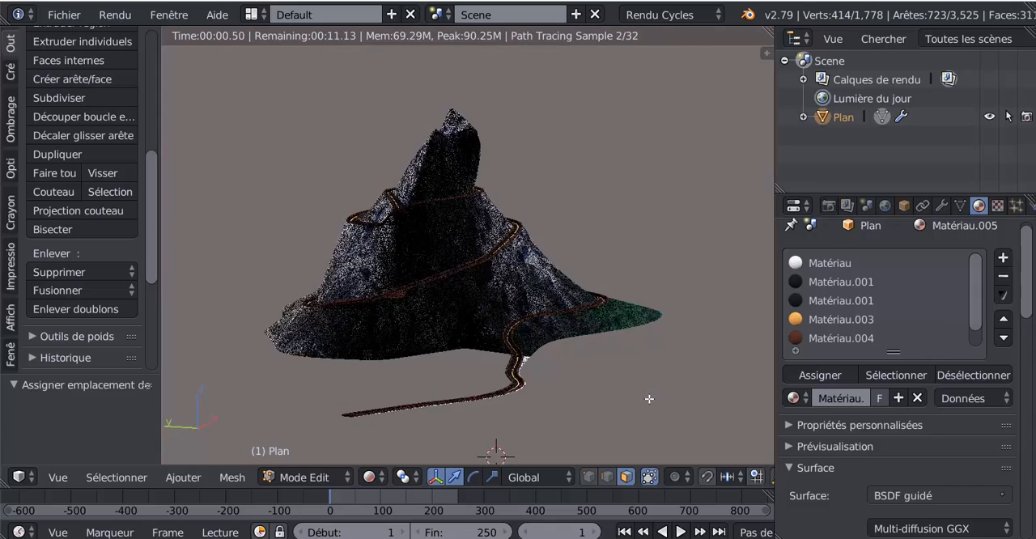
scroll(649, 399, "up", 1)
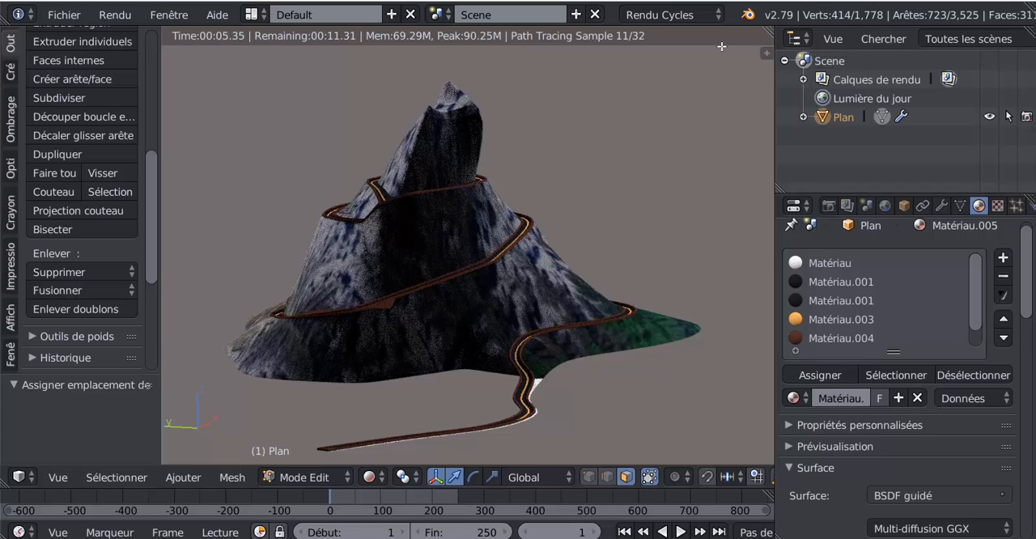
Split the 3D view in two, turn the new area into a node editor and widen it to show Matériau.005's nodes
left_click_drag(770, 32, 571, 106)
left_click(585, 478)
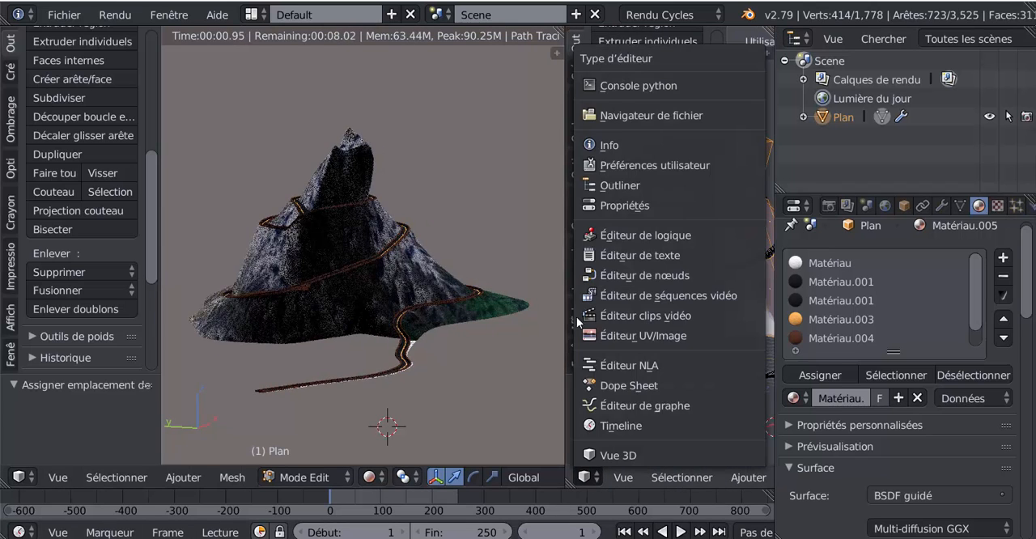
left_click(640, 275)
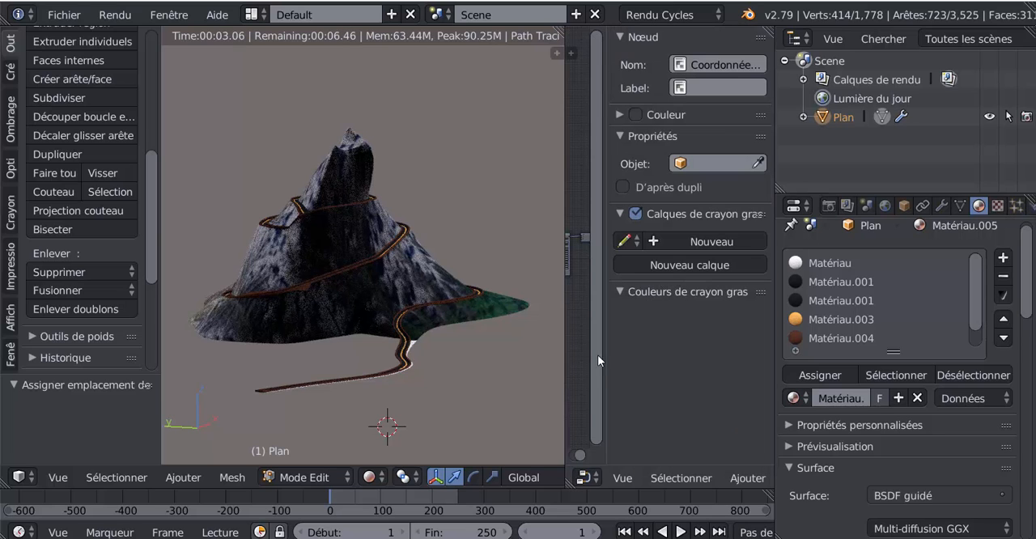
left_click_drag(606, 351, 923, 343)
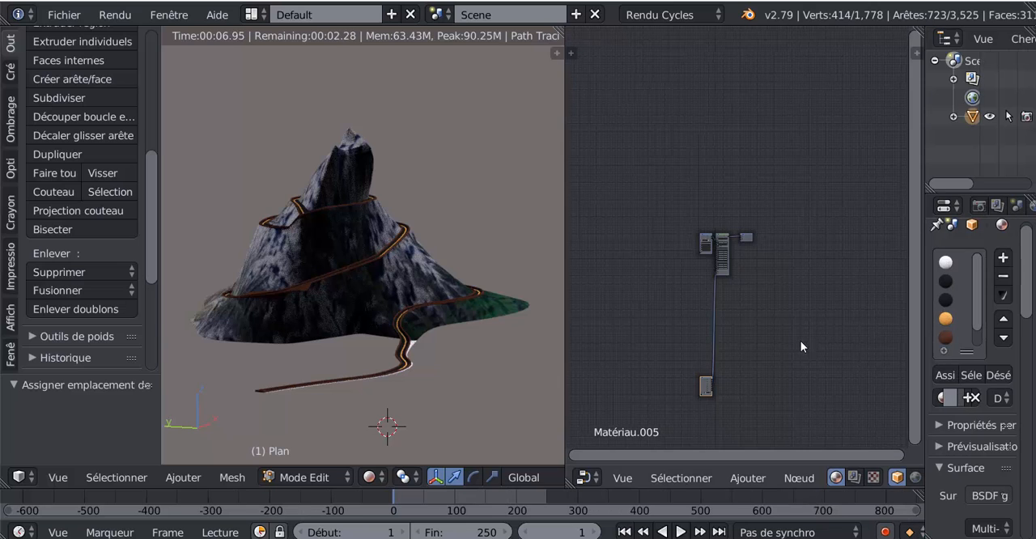
Move the texture coordinate node up beside the Texture image node in Matériau.005's node tree
scroll(769, 383, "up", 8)
scroll(708, 382, "down", 4)
middle_click_drag(681, 375, 682, 357)
key("g")
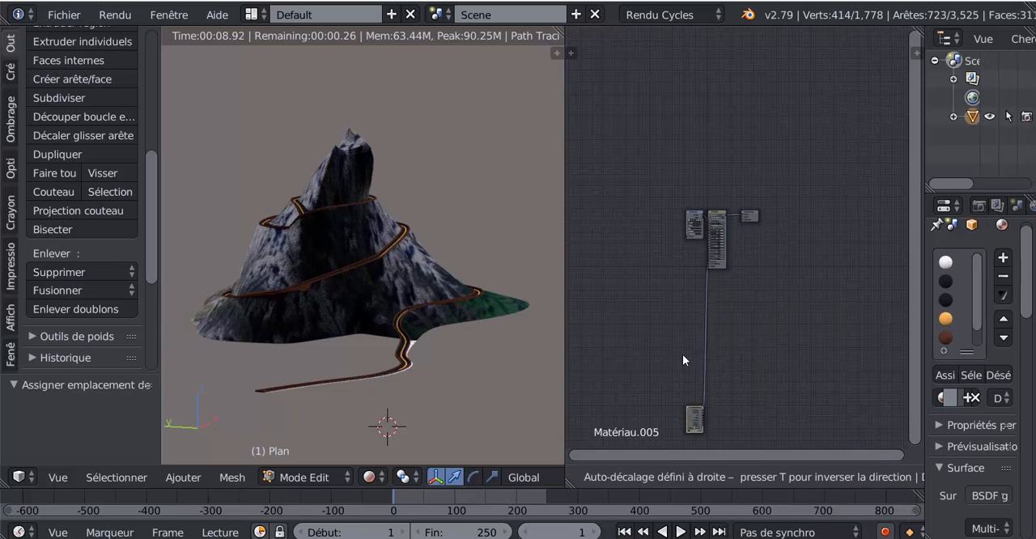
left_click(676, 329)
left_click_drag(681, 333, 637, 151)
scroll(681, 200, "up", 6)
middle_click_drag(709, 217, 894, 329)
scroll(745, 331, "up", 6)
scroll(746, 332, "up", 2)
scroll(777, 297, "up", 3)
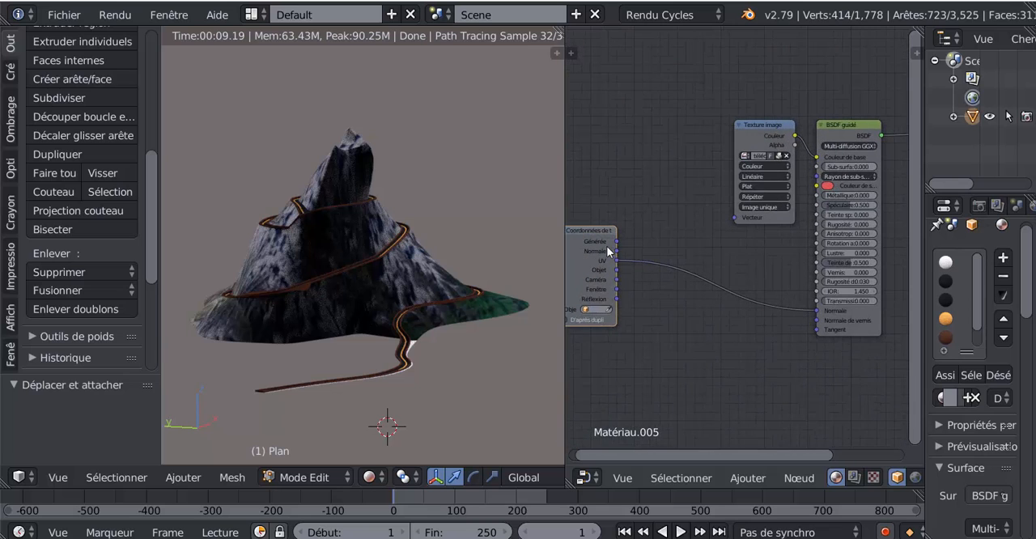
left_click_drag(608, 251, 658, 189)
scroll(698, 235, "up", 3)
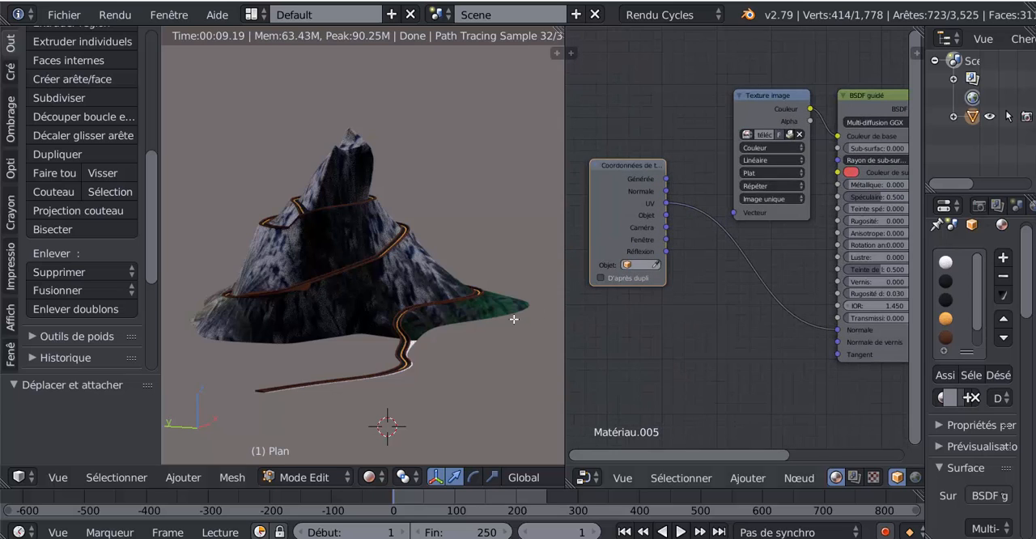
Feed the Texture image node's Vecteur input from the UV texture coordinates and disconnect the shader's Normale input
scroll(510, 315, "up", 2)
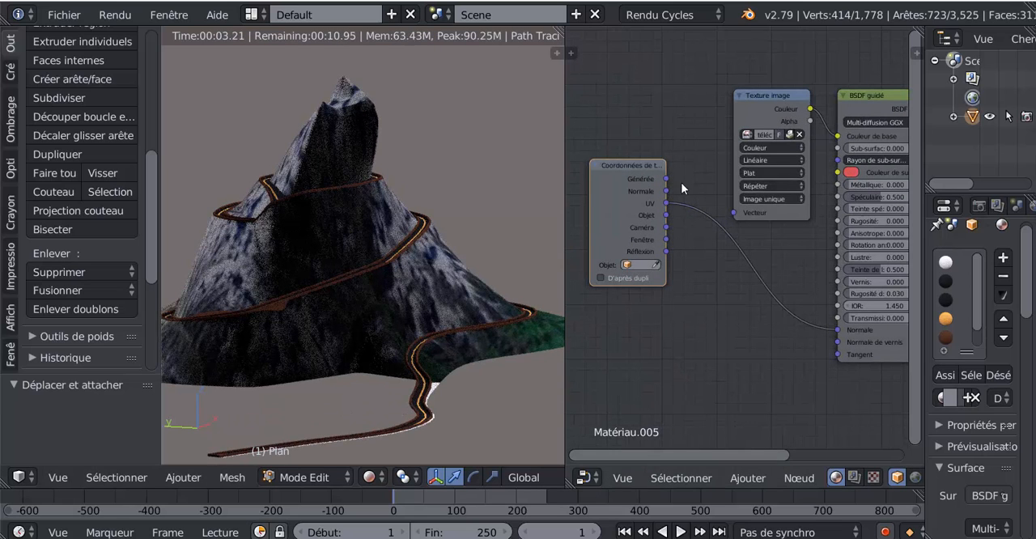
left_click_drag(665, 204, 735, 214)
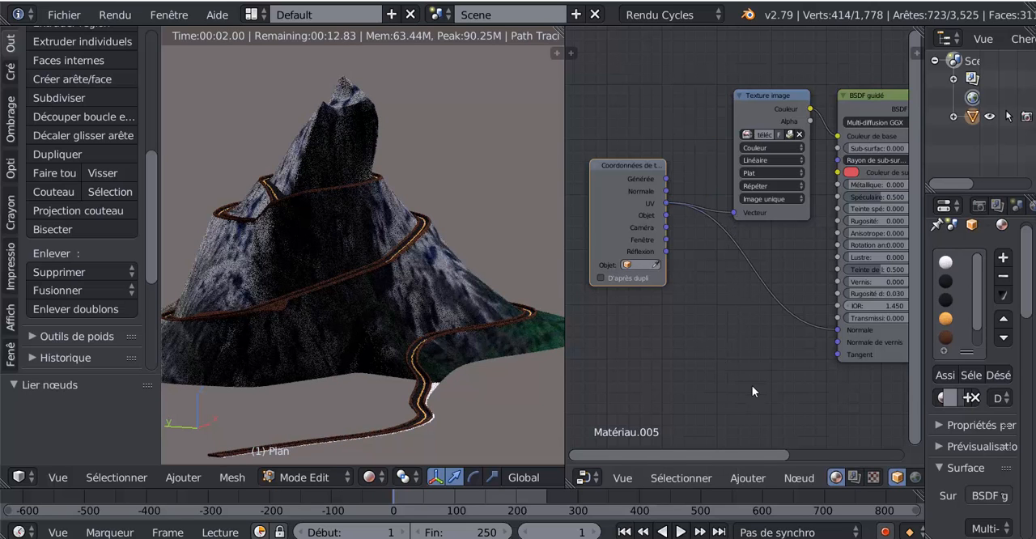
scroll(772, 382, "down", 1)
left_click_drag(829, 322, 810, 330)
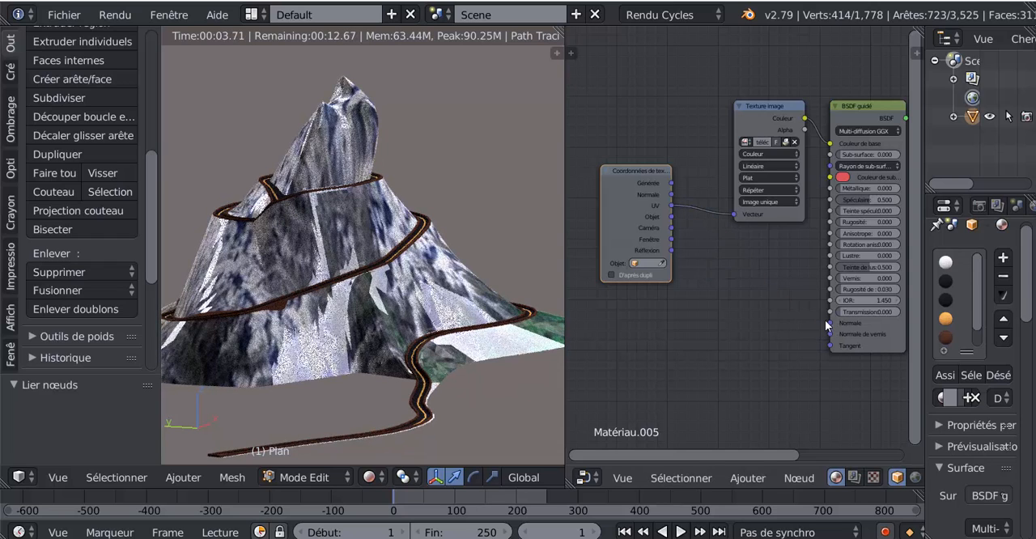
left_click_drag(641, 173, 654, 137)
middle_click_drag(475, 328, 426, 330)
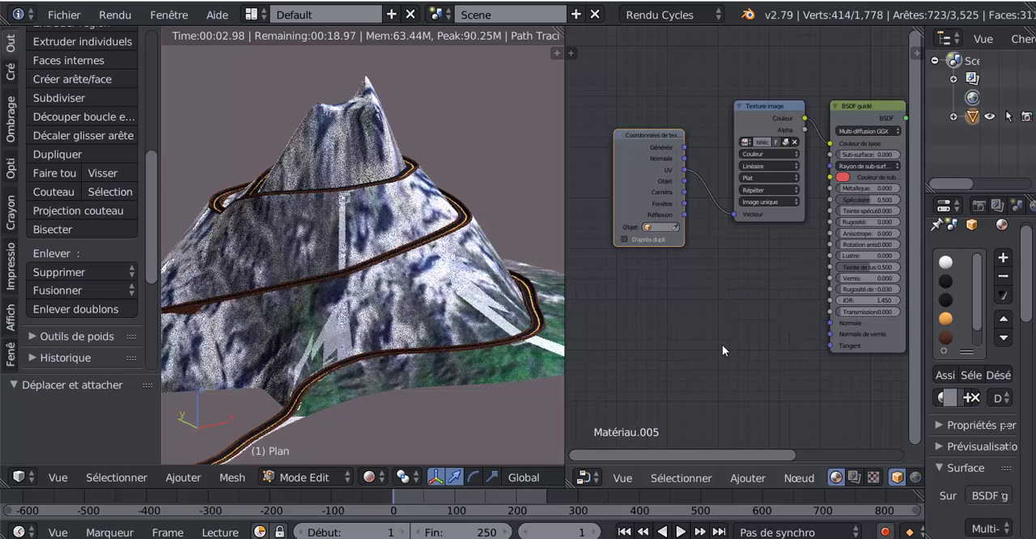
Try the Générée coordinates as the shader's Normale input, and switch that input back to UV
scroll(713, 307, "up", 2)
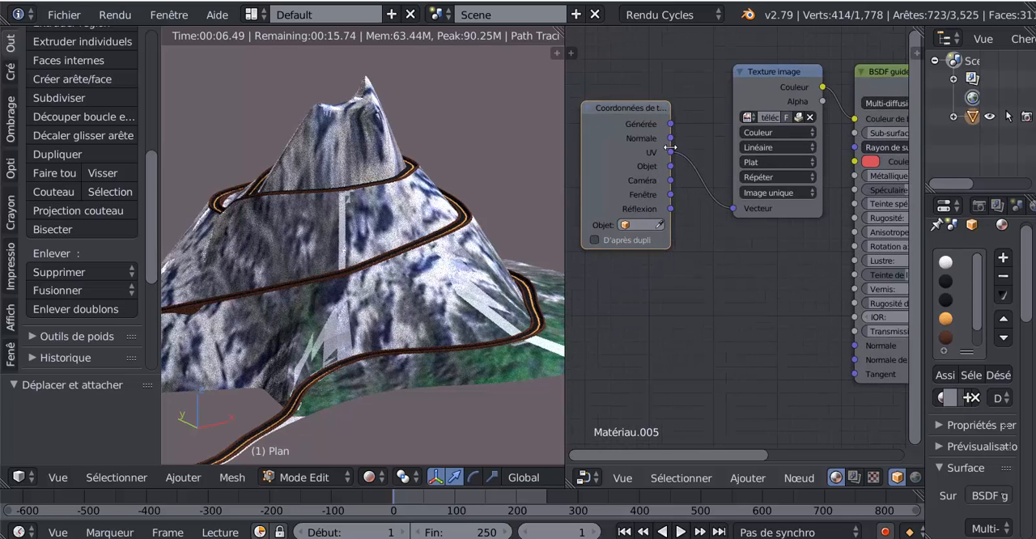
left_click_drag(671, 123, 860, 349)
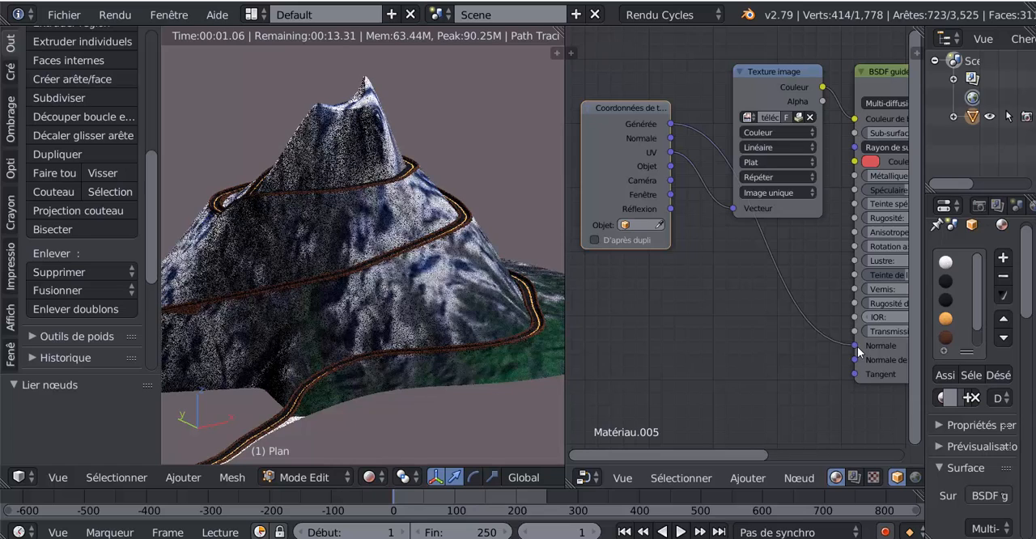
scroll(708, 352, "down", 2)
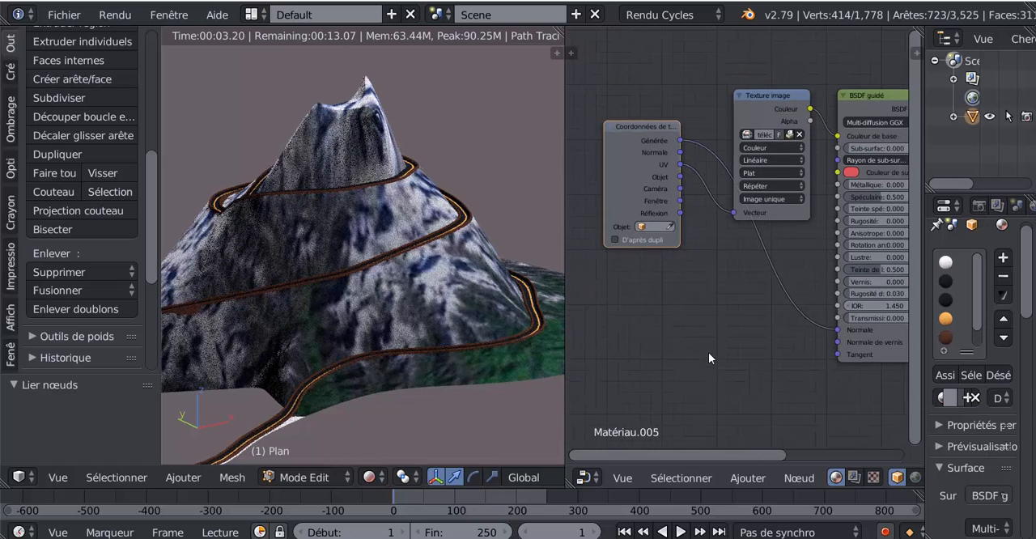
left_click_drag(628, 169, 827, 340)
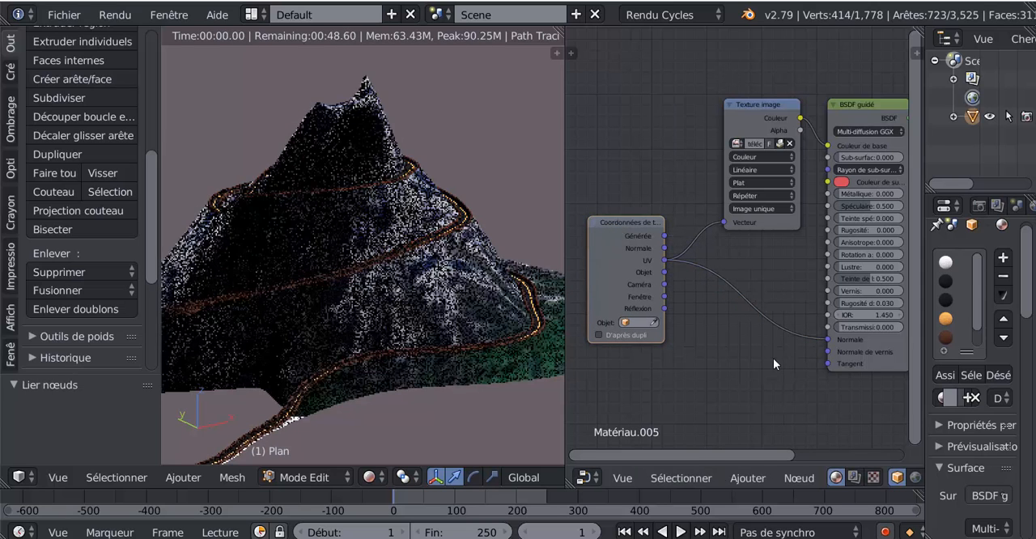
middle_click_drag(773, 358, 669, 398, "ctrl")
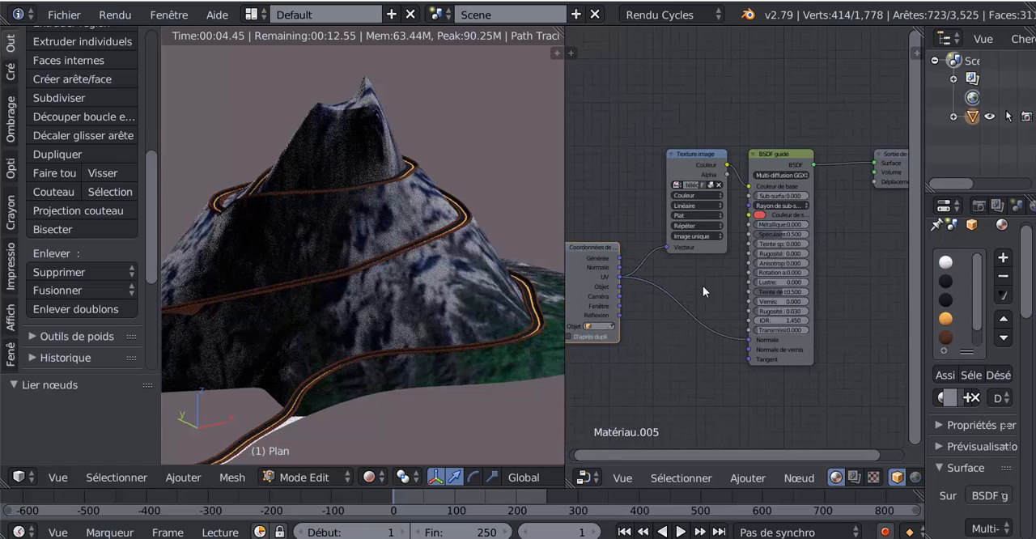
Feed the shader's Normale input from the Générée texture coordinates and check the mountain's render from another side
scroll(703, 286, "up", 3)
middle_click_drag(702, 285, 769, 281)
left_click_drag(741, 139, 727, 136)
scroll(705, 295, "up", 1)
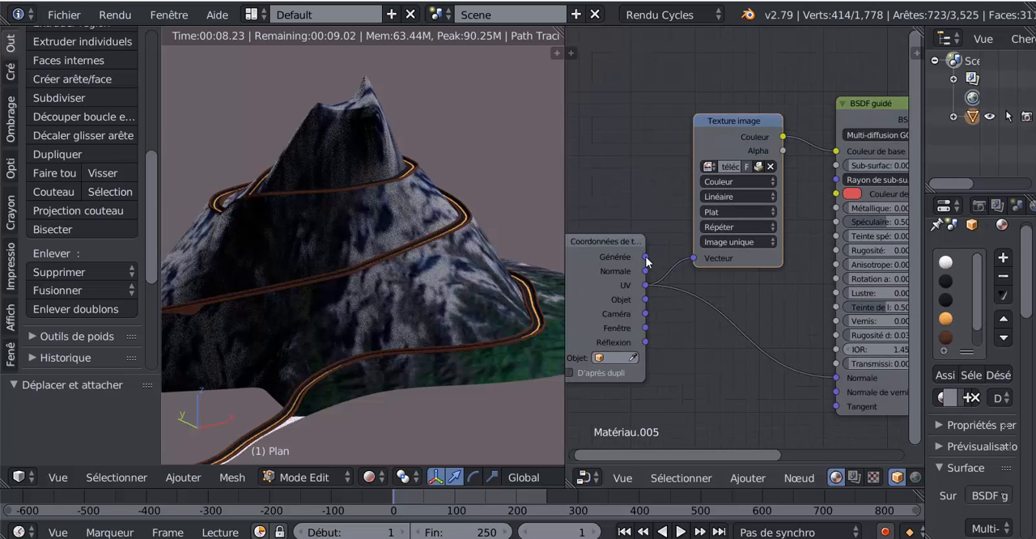
left_click_drag(646, 257, 837, 379)
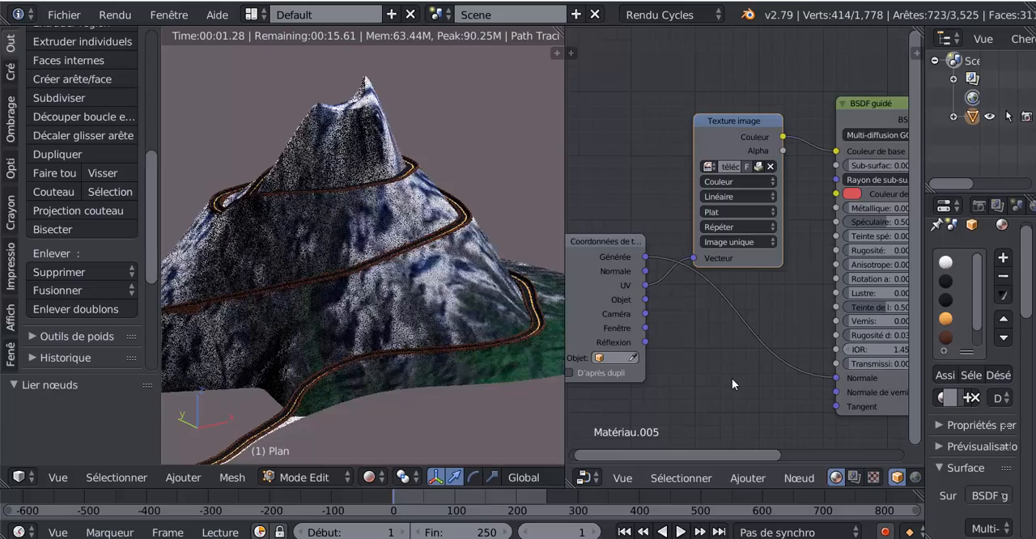
scroll(733, 378, "down", 1)
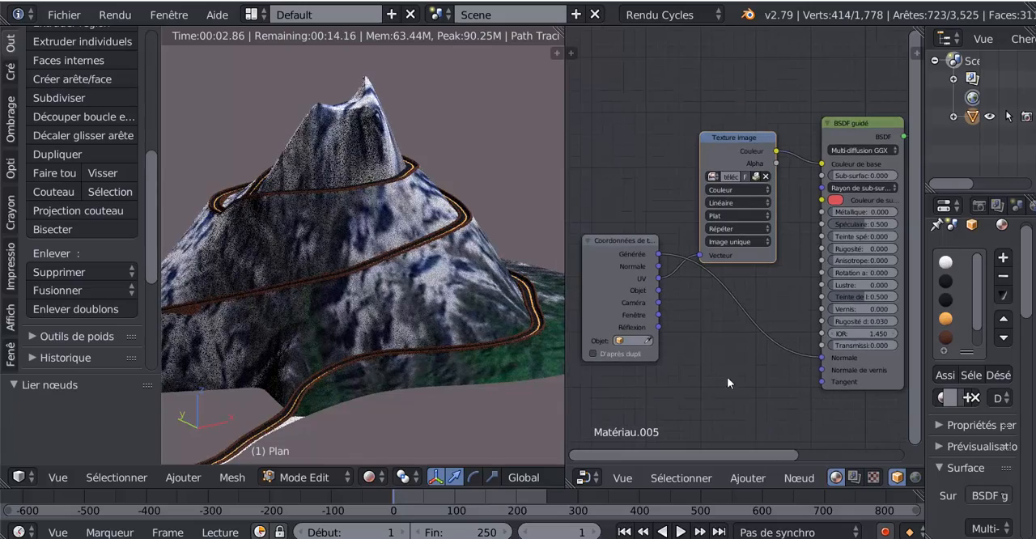
middle_click_drag(340, 379, 626, 346)
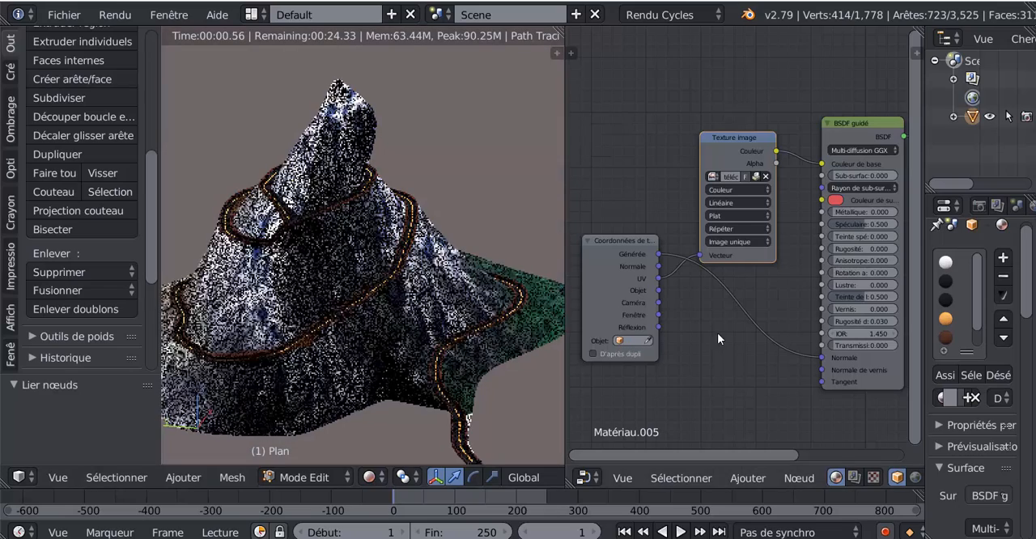
scroll(717, 333, "down", 2)
scroll(759, 335, "up", 2)
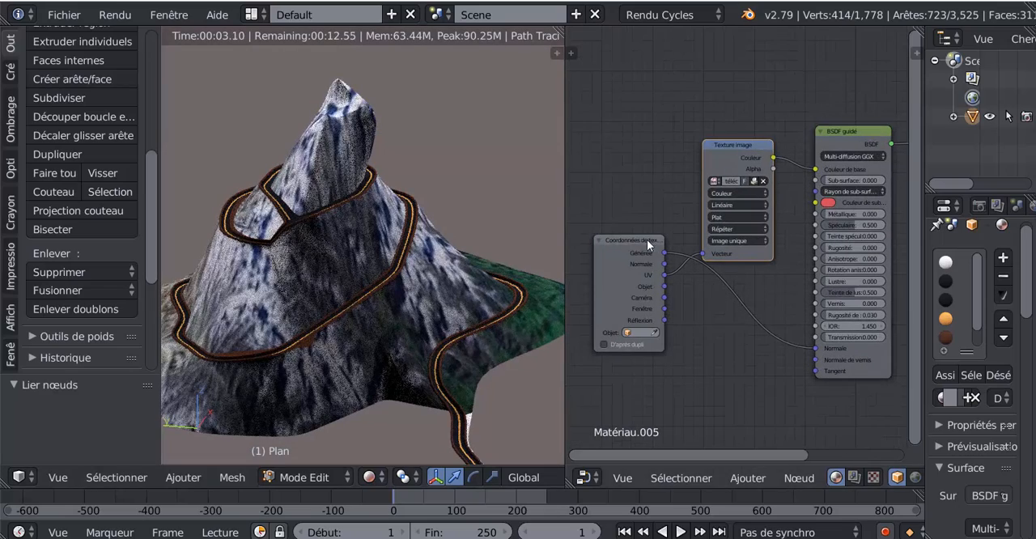
Spread the nodes out to leave a wide gap between the Texture image and BSDF guidé nodes
left_click_drag(646, 240, 614, 144)
left_click_drag(712, 154, 696, 104)
middle_click_drag(735, 234, 683, 313)
left_click_drag(802, 217, 859, 204)
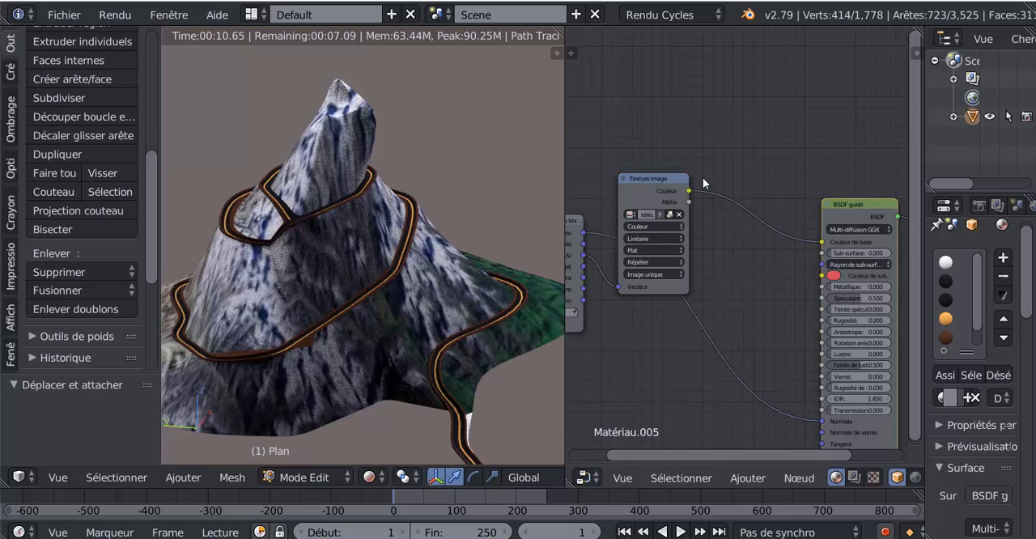
Insert a Bump vector node on the link between the Texture image's Couleur output and the shader's Couleur de base
left_click(748, 478)
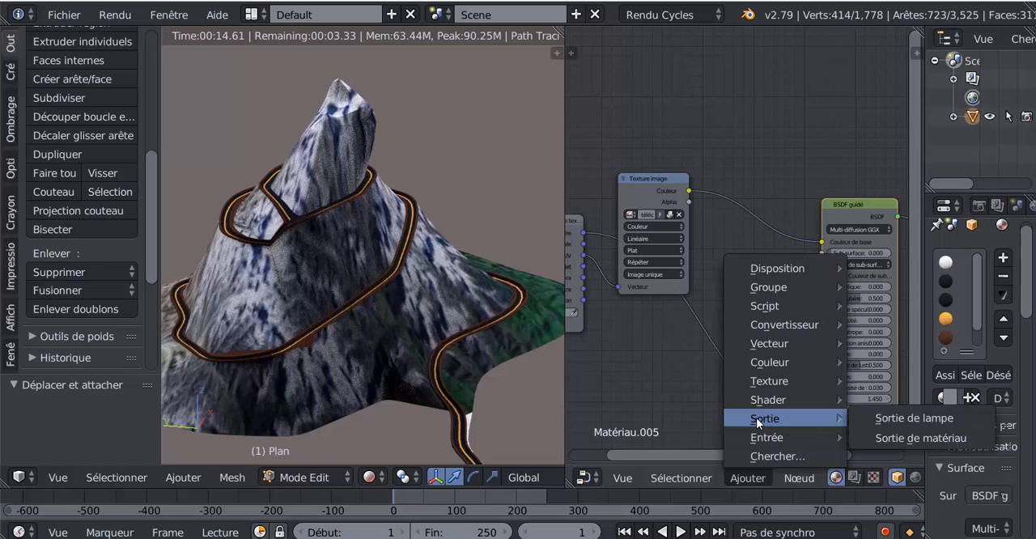
mouse_move(768, 399)
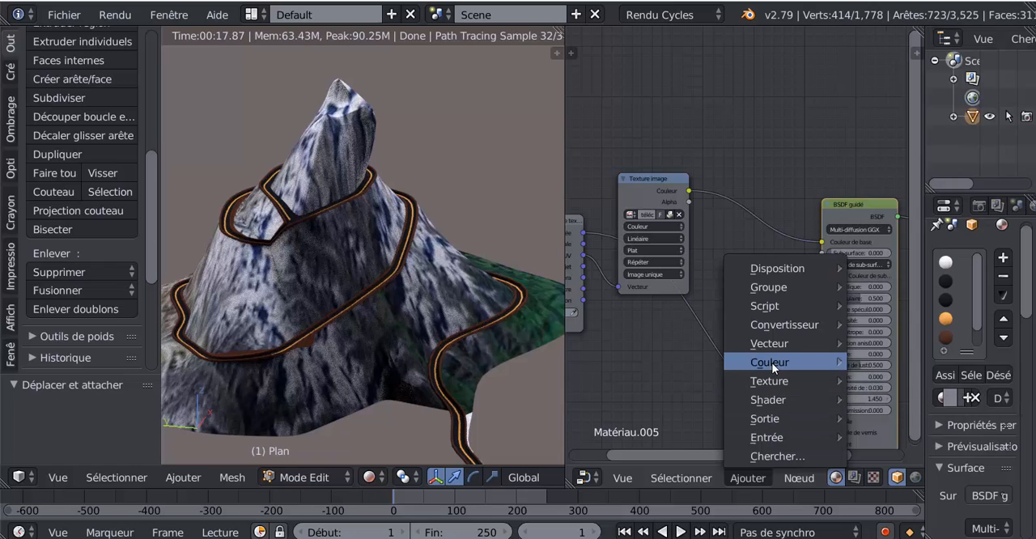
mouse_move(775, 345)
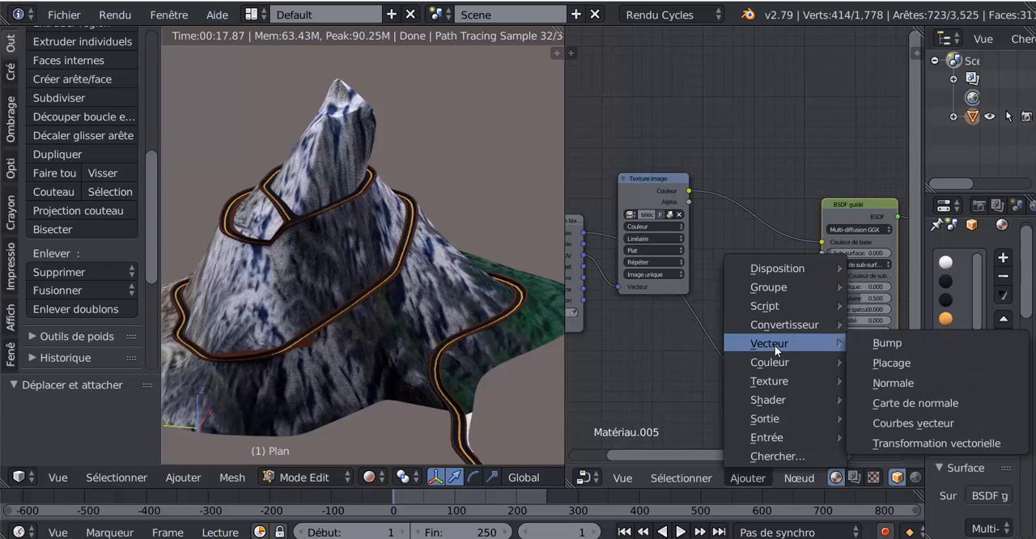
left_click(875, 345)
left_click(742, 183)
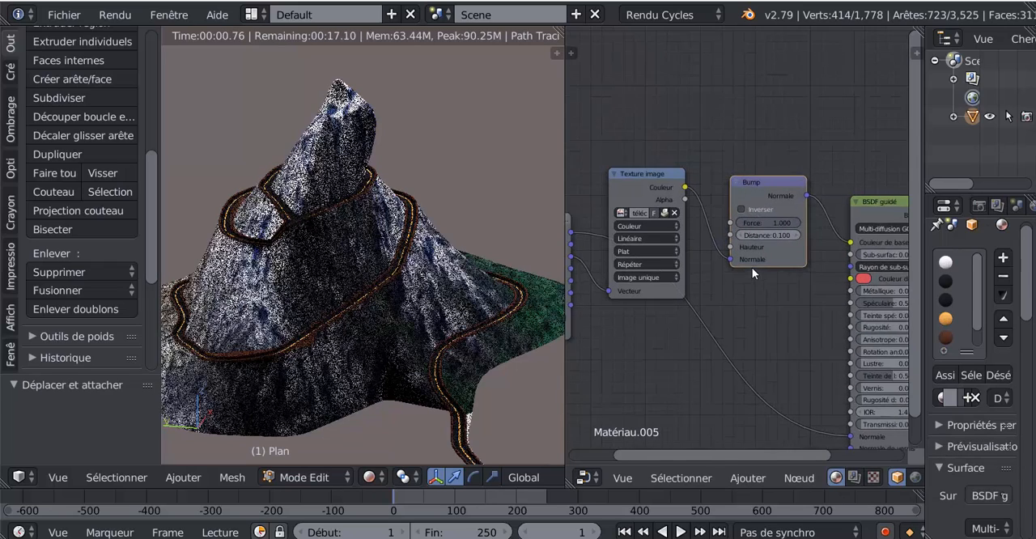
scroll(737, 268, "up", 1)
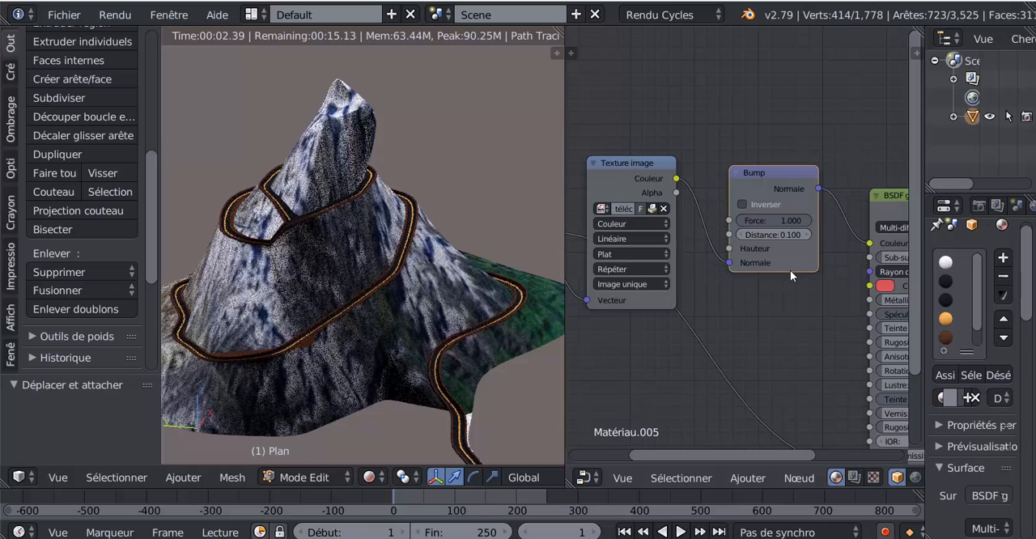
middle_click_drag(742, 327, 714, 336)
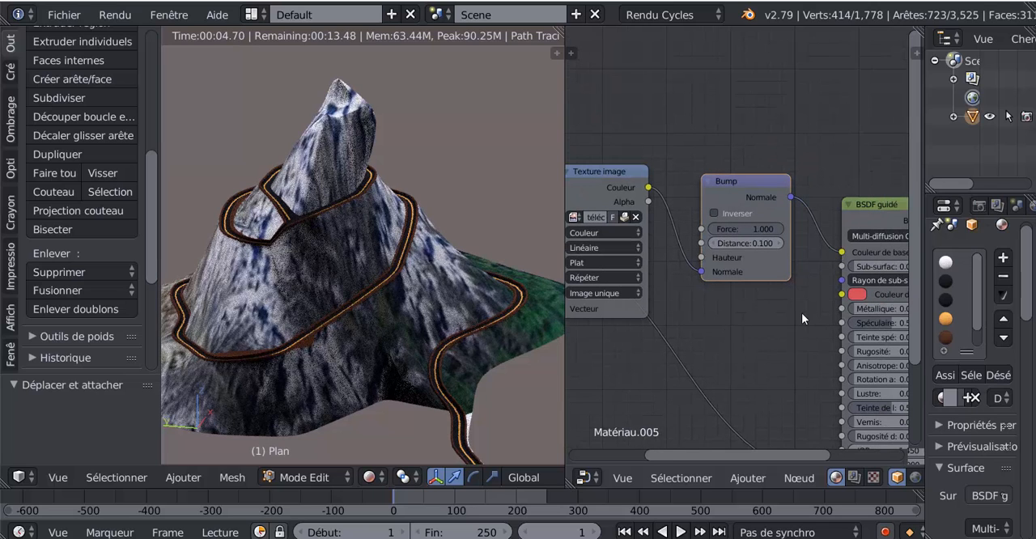
scroll(773, 304, "down", 2)
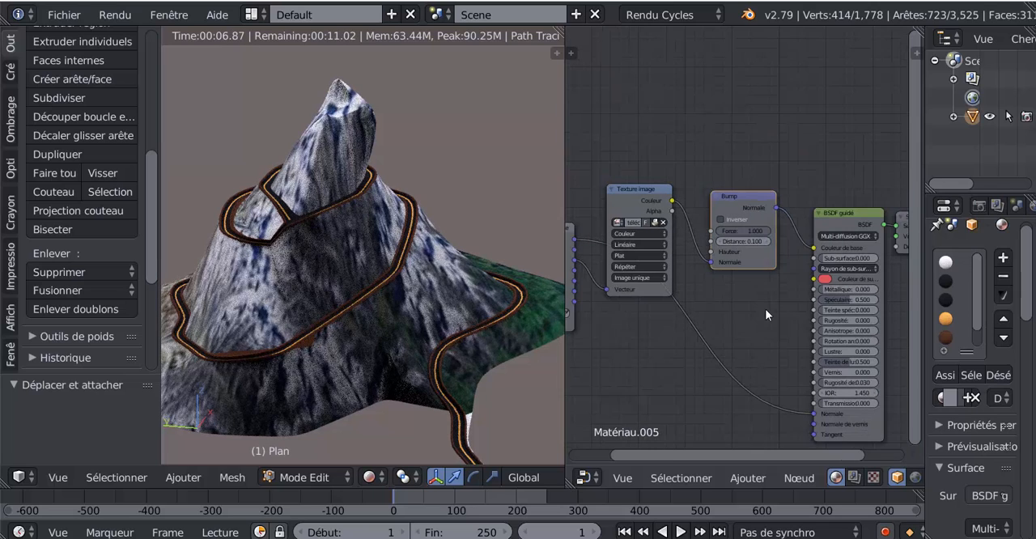
left_click_drag(738, 198, 754, 221)
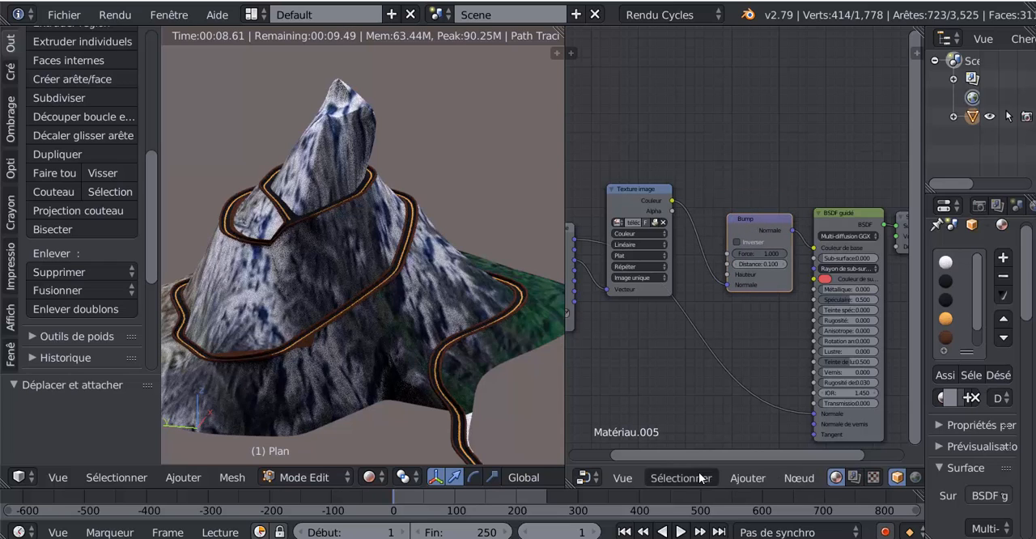
Insert a math converter node between the Texture image and Bump nodes and set its operation to Multiplier
left_click(746, 483)
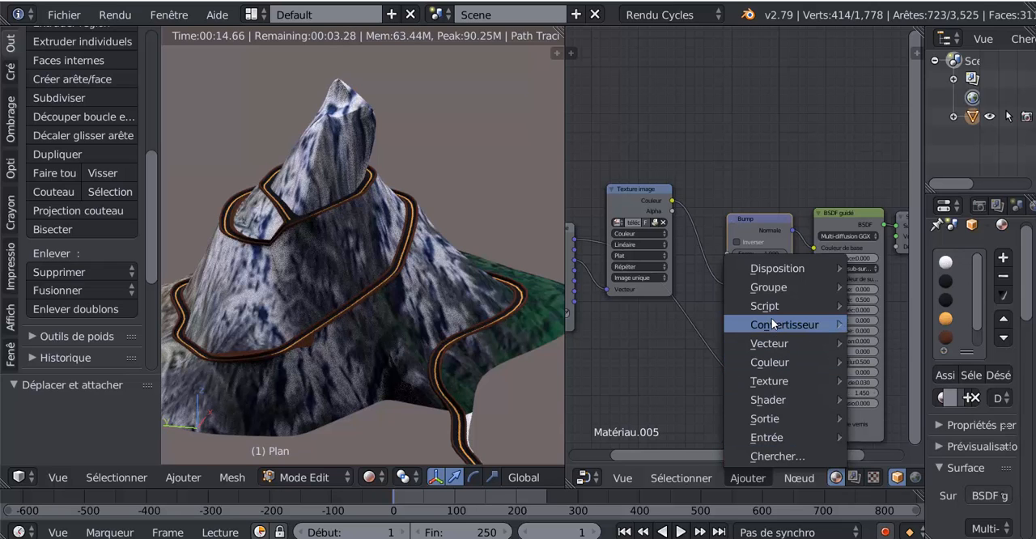
mouse_move(771, 323)
left_click(871, 203)
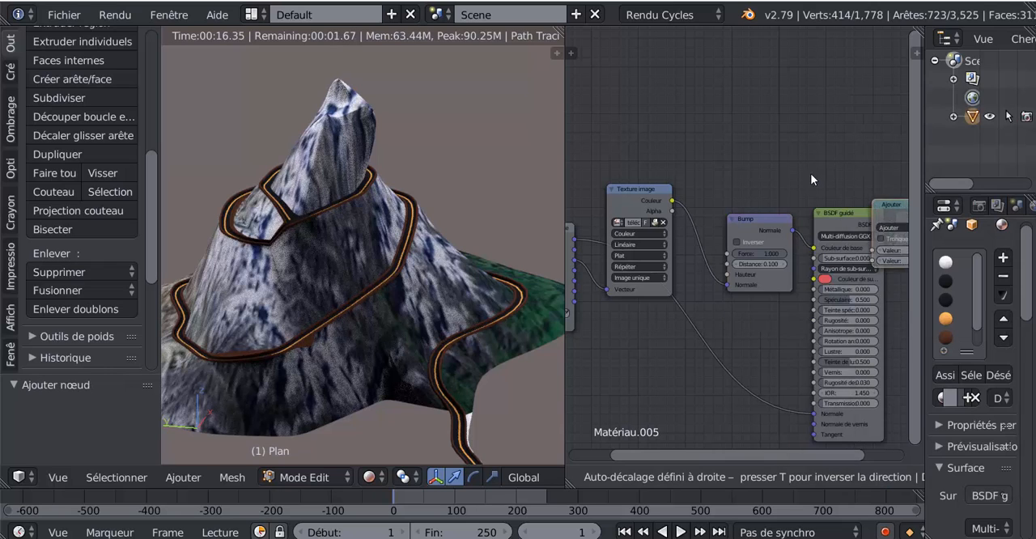
left_click(675, 220)
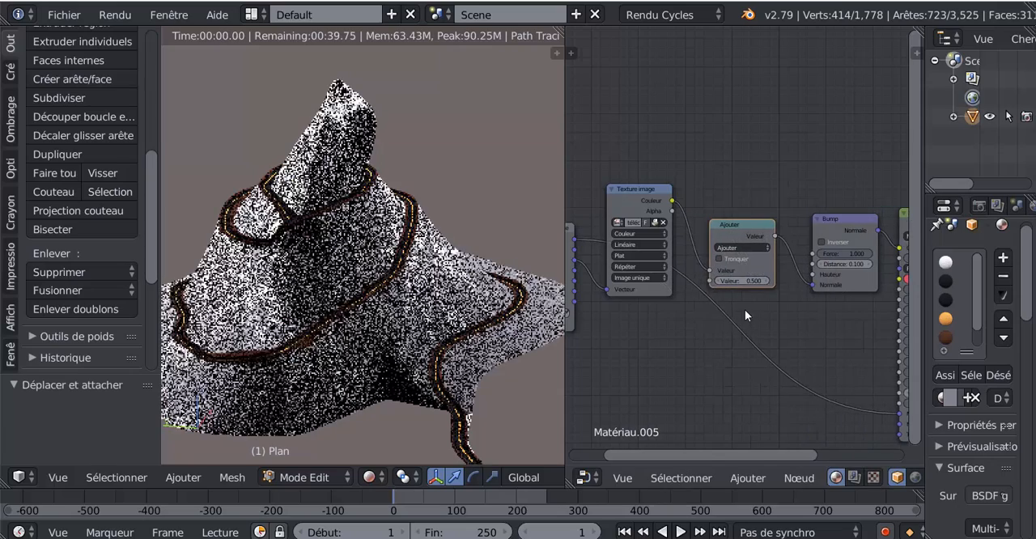
scroll(745, 310, "up", 3)
left_click(751, 259)
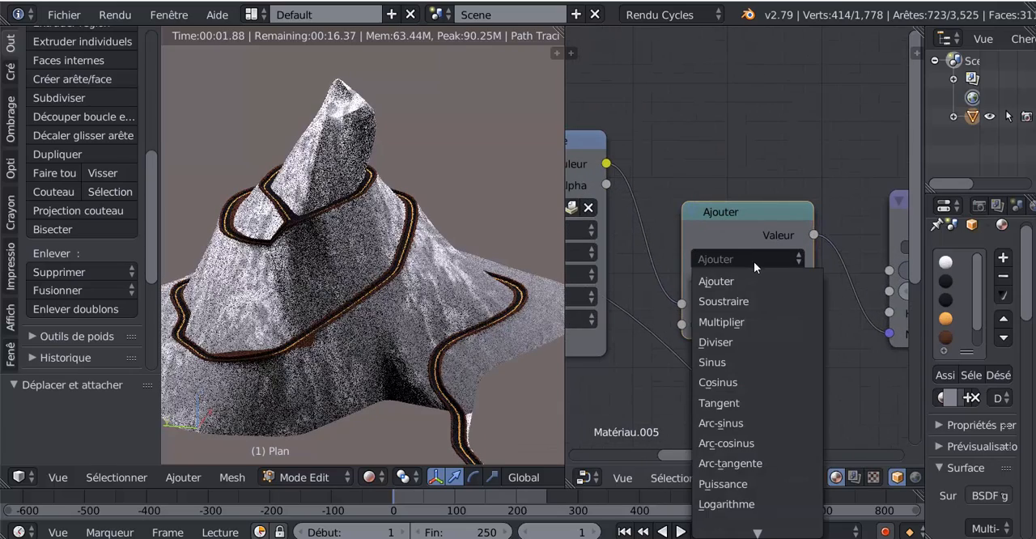
left_click(722, 322)
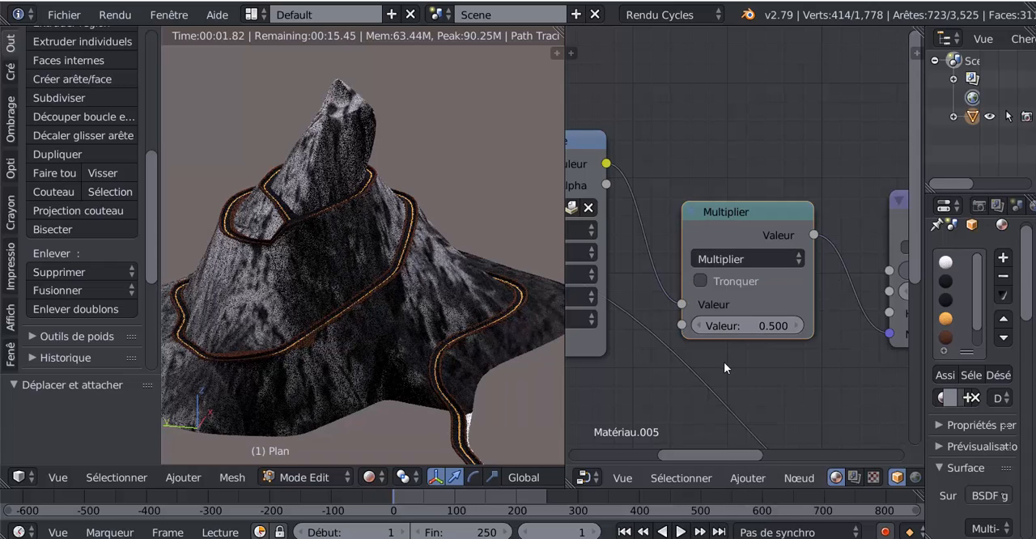
Try feeding the Multiplier node's value into the Bump node's Hauteur input instead of its Normale input
scroll(724, 361, "down", 2)
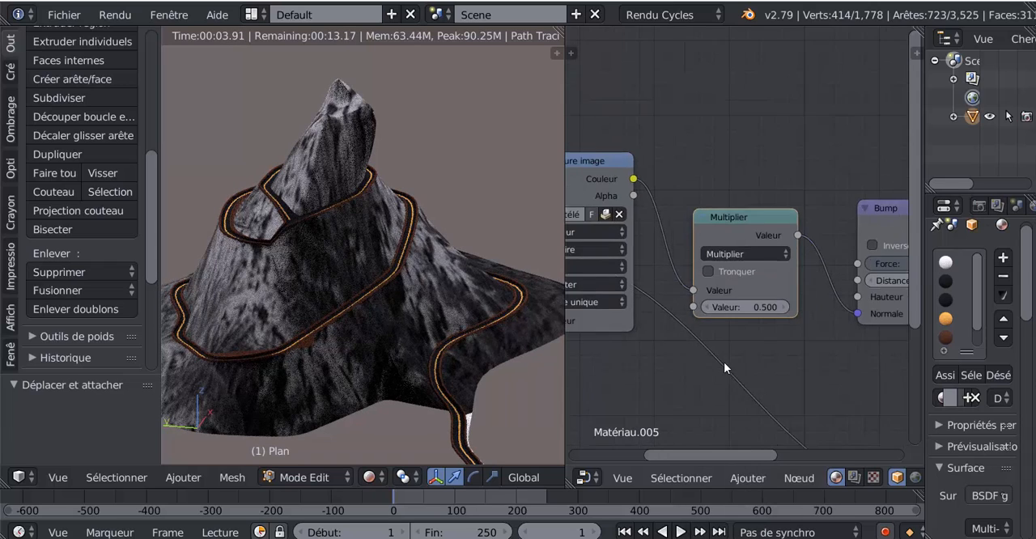
middle_click_drag(781, 362, 713, 369)
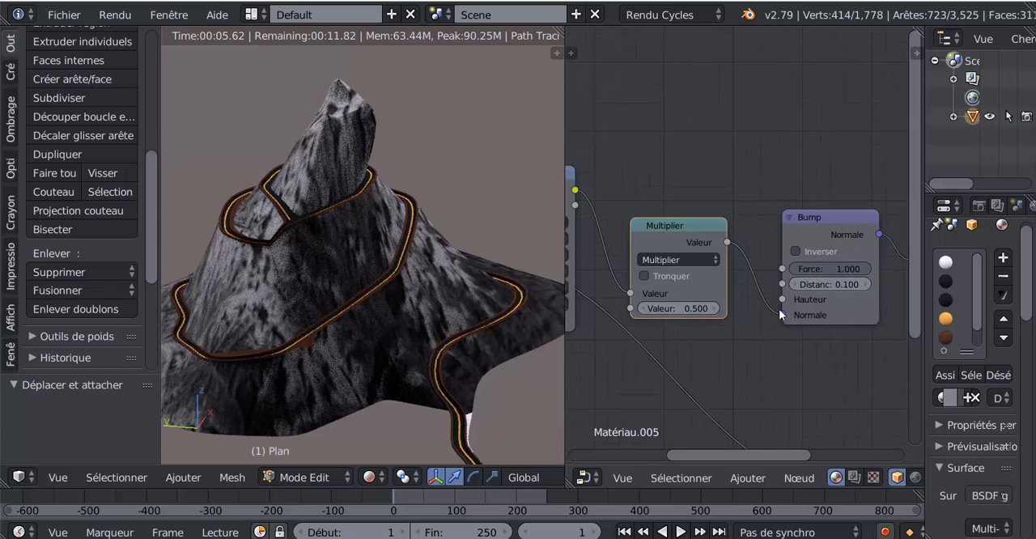
left_click_drag(781, 314, 783, 299)
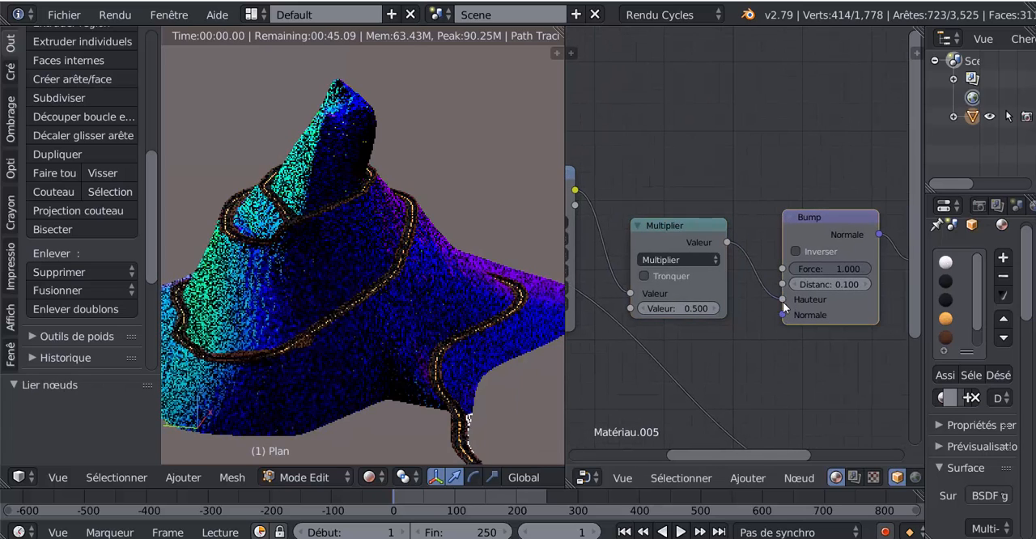
scroll(785, 316, "down", 2)
middle_click_drag(795, 370, 748, 376)
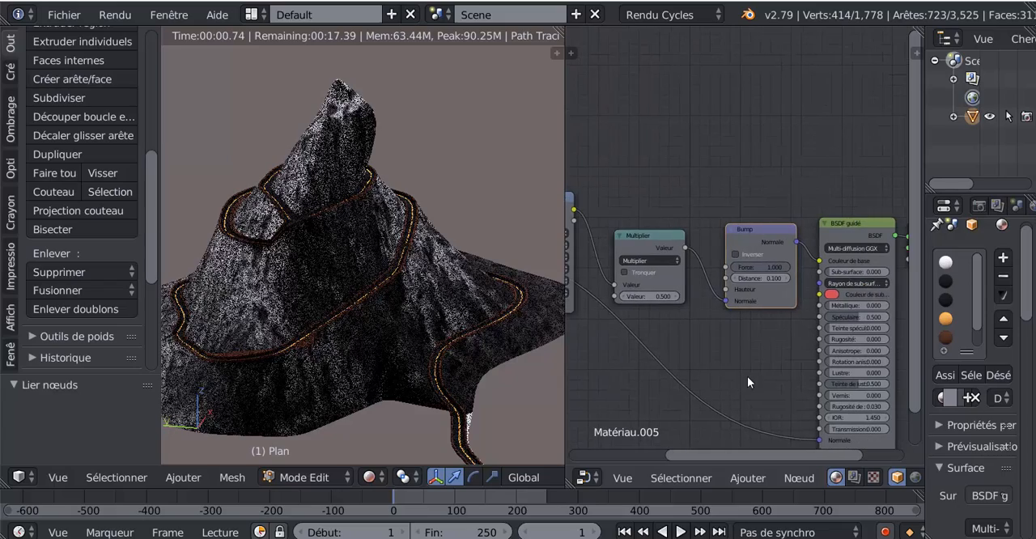
Set the second value of the Multiplier node to 2.200
scroll(771, 353, "up", 2)
middle_click_drag(788, 334, 879, 321)
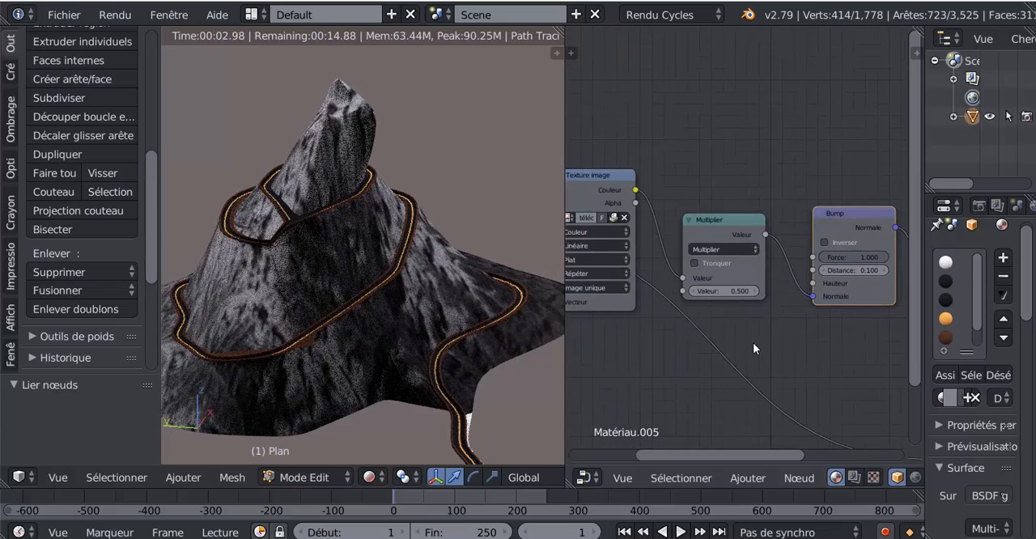
scroll(750, 342, "up", 3)
mouse_move(726, 305)
left_mouse_down()
mouse_move(745, 305)
mouse_move(734, 305)
left_mouse_up()
scroll(742, 356, "down", 2)
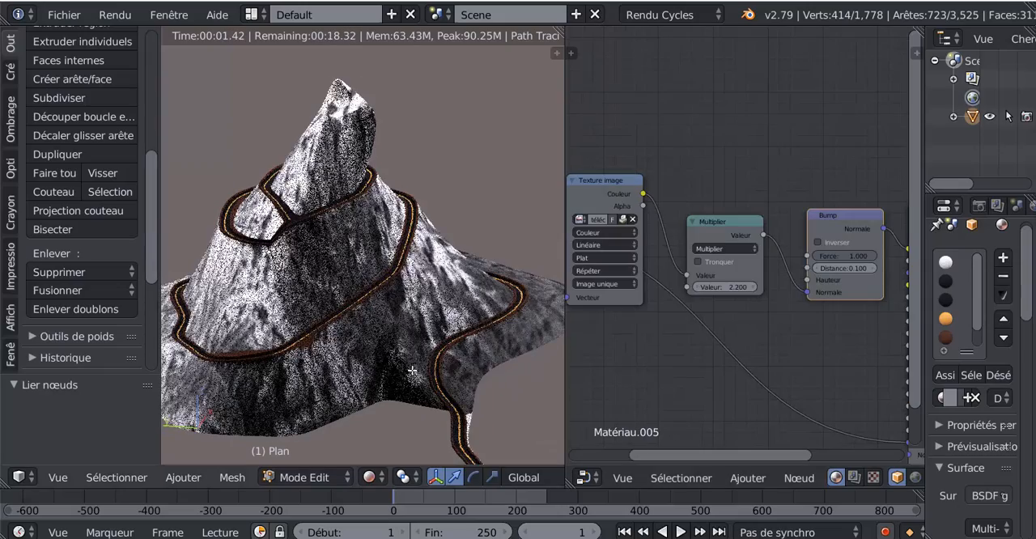
Lower the Bump node's Force to 0.325 and set the Multiplier node's second value to 1.900
middle_click_drag(376, 389, 404, 387)
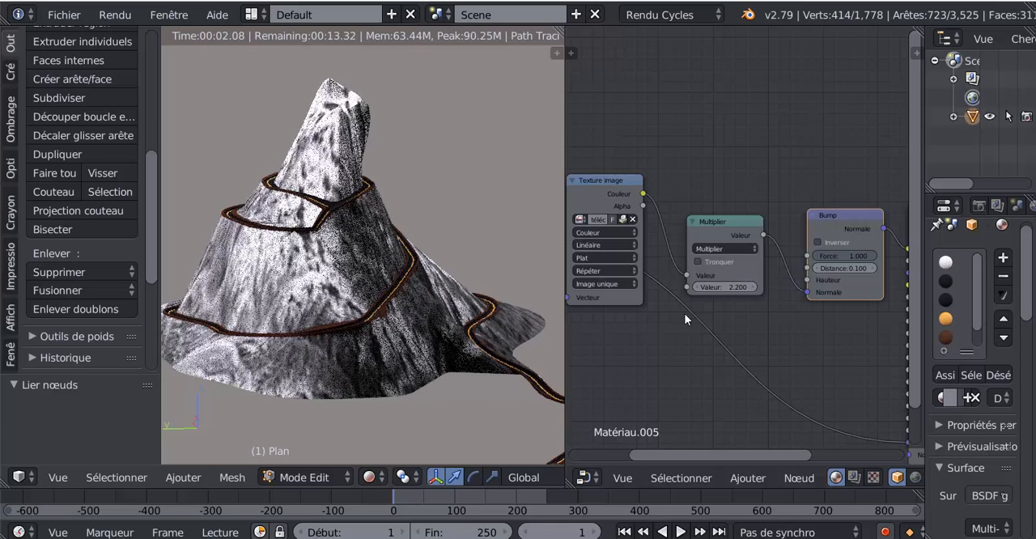
middle_click_drag(847, 264, 780, 276)
left_click_drag(794, 272, 754, 273)
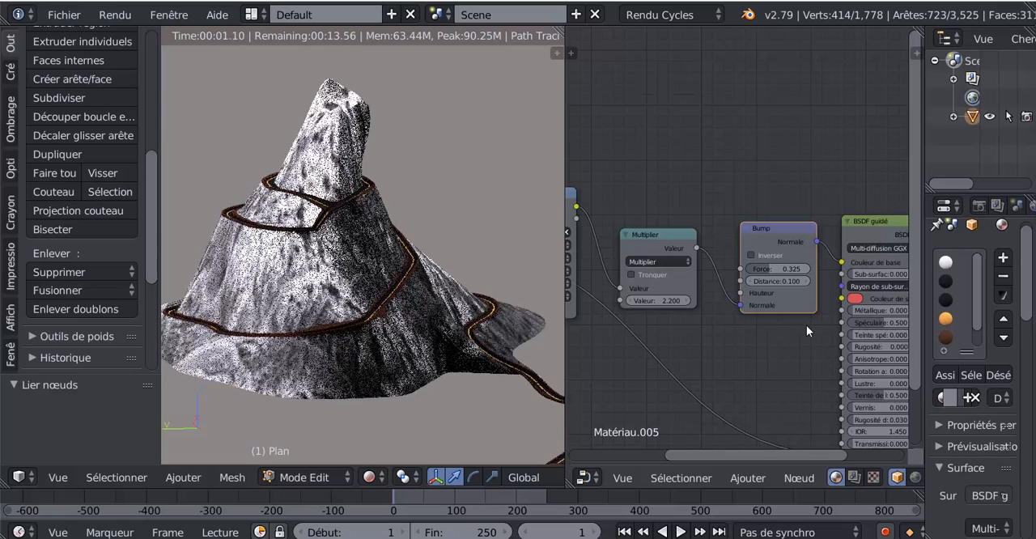
middle_click_drag(719, 332, 775, 321)
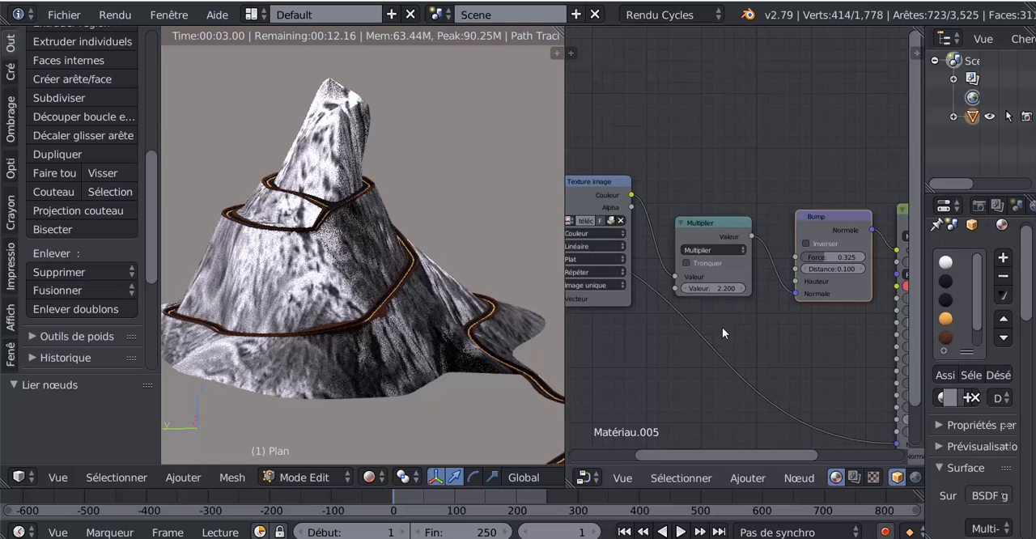
scroll(722, 327, "up", 3)
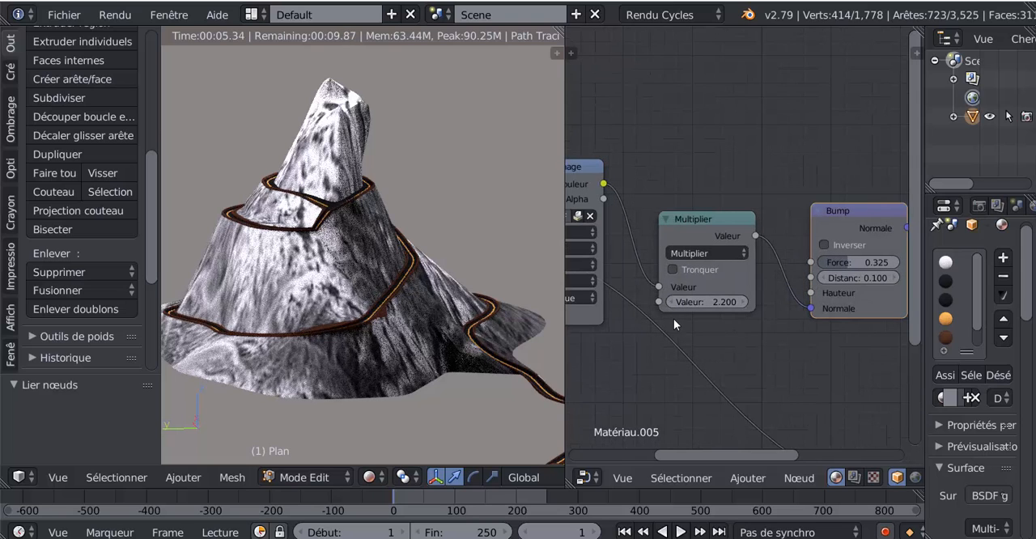
mouse_move(689, 300)
left_mouse_down()
mouse_move(817, 300)
mouse_move(686, 301)
mouse_move(703, 300)
left_mouse_up()
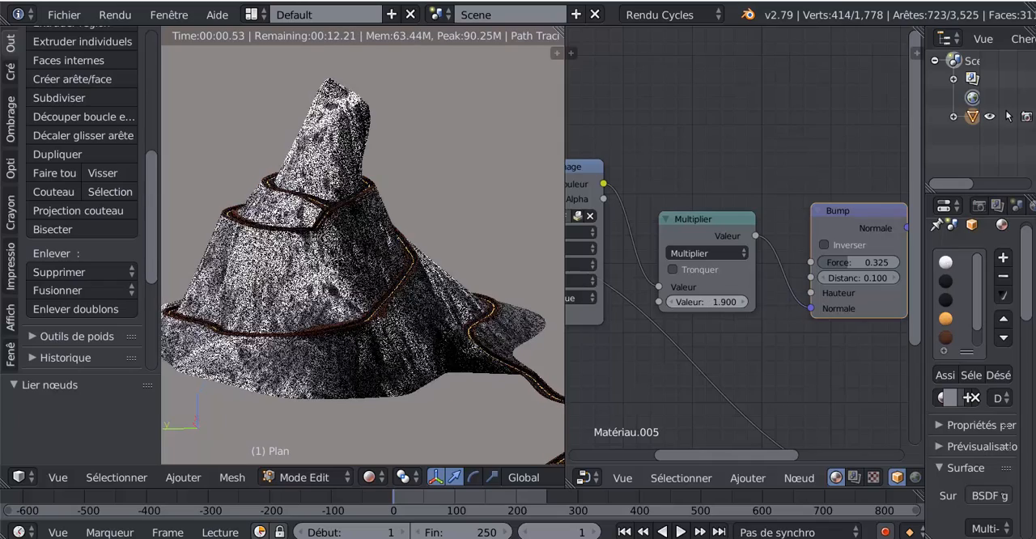
scroll(724, 289, "down", 1)
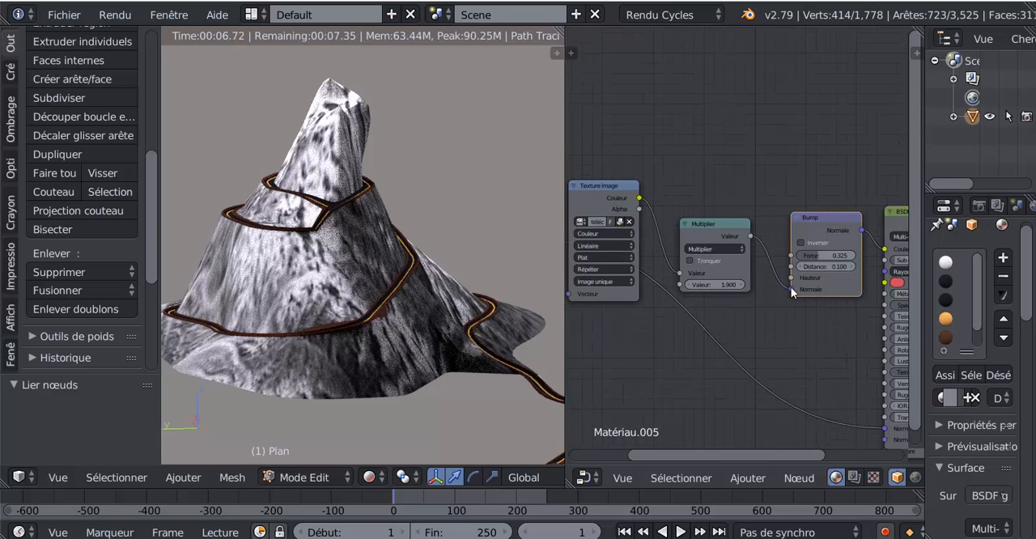
Detach the Multiplier node and set it aside, linking the Texture image's Couleur output directly to the Bump node's Hauteur input
left_click_drag(791, 287, 890, 254)
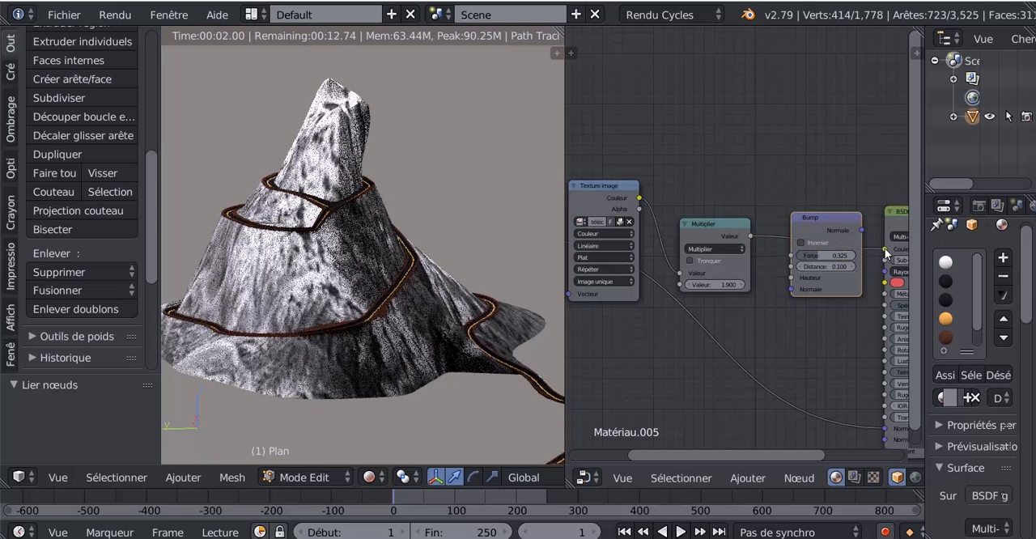
left_click_drag(791, 277, 777, 307)
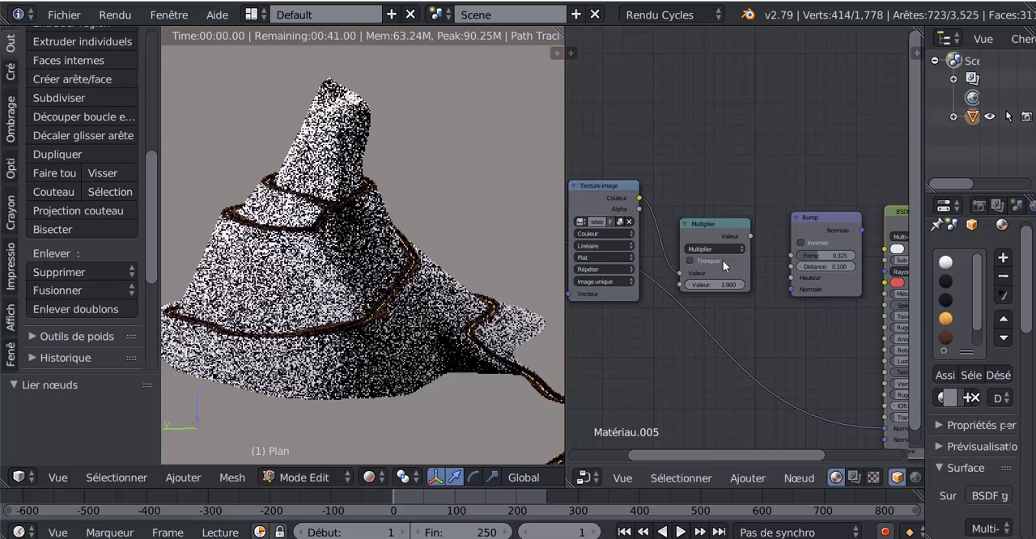
left_click_drag(679, 273, 790, 275)
left_click_drag(728, 228, 746, 109)
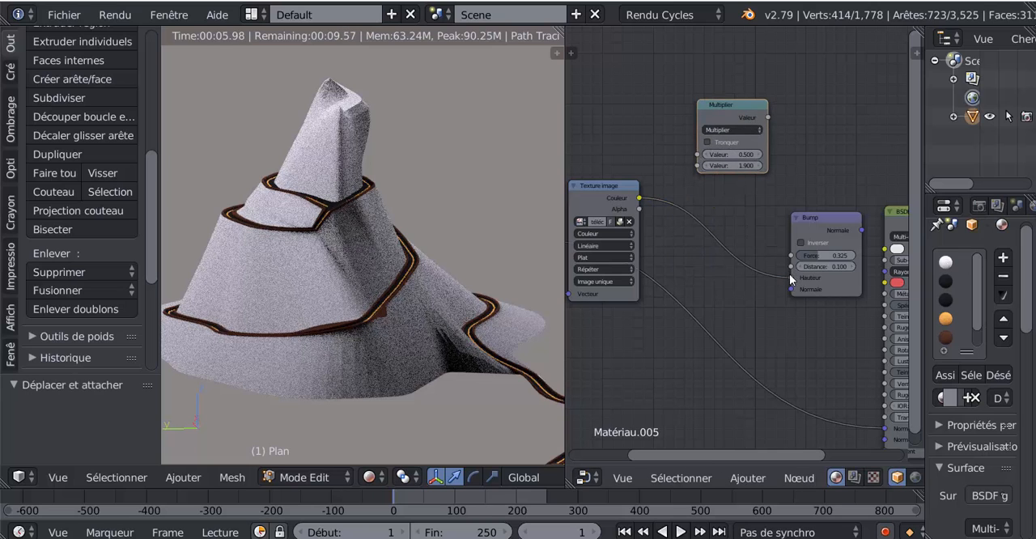
Link Bump's Normale output to Couleur de base, move the texture link from Hauteur to Bump's Normale input, and set Force to 0.912
left_click_drag(863, 231, 871, 254)
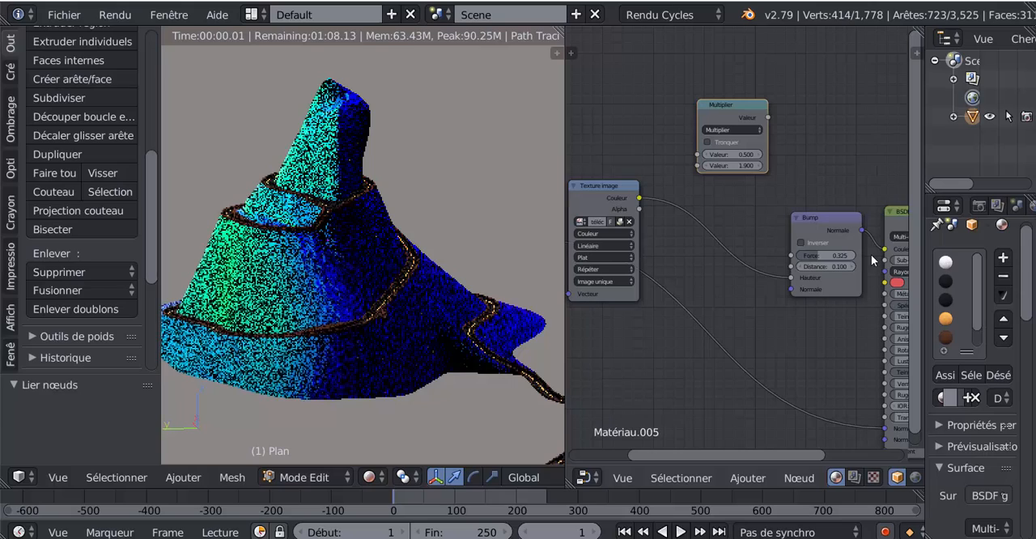
mouse_move(788, 277)
left_mouse_down()
mouse_move(789, 292)
mouse_move(858, 261)
left_mouse_up()
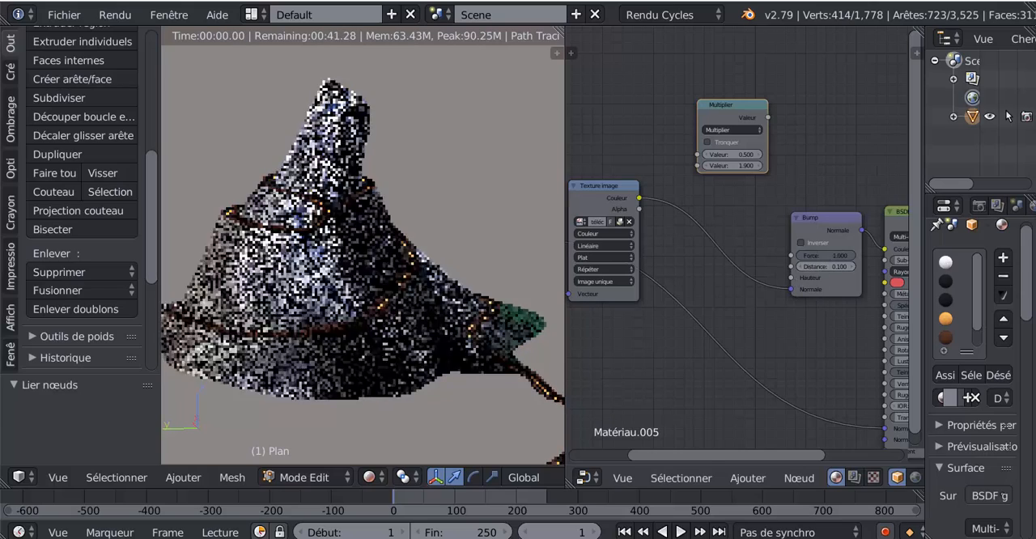
scroll(697, 241, "down", 4)
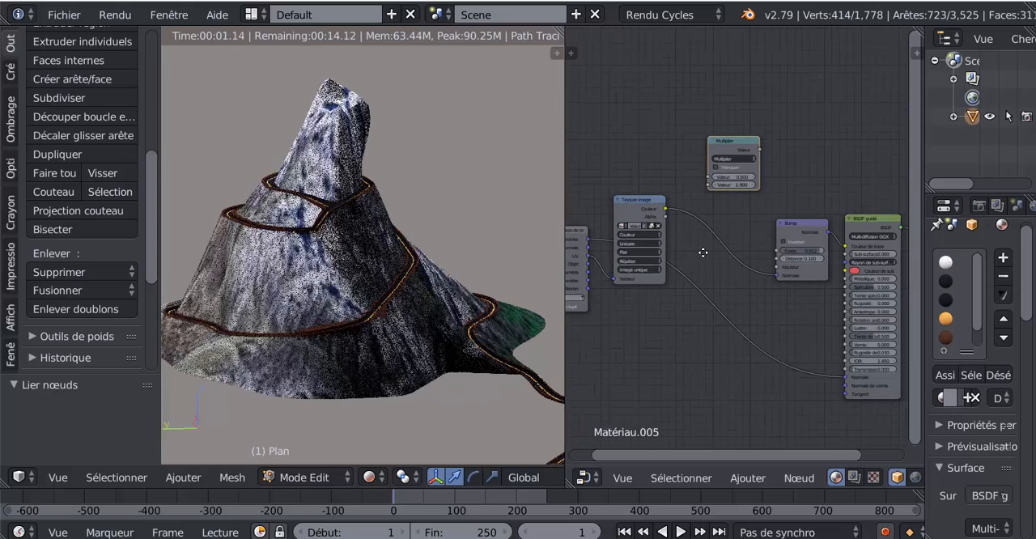
Lower the Texture image node and insert the Multiplier node on the link running from the texture coordinates to the shader's Normale input
middle_click_drag(701, 247, 740, 213)
left_click_drag(670, 169, 672, 255)
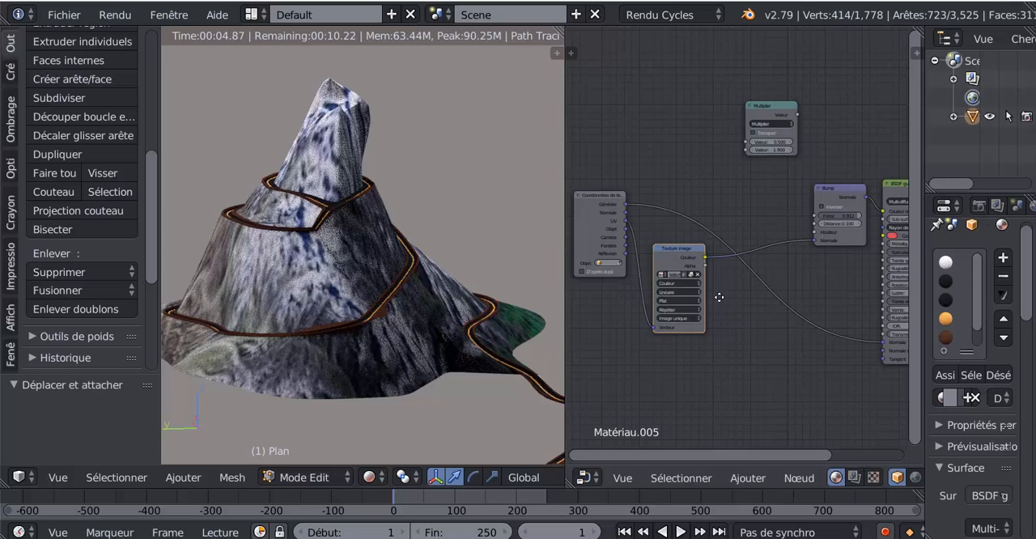
middle_click_drag(719, 296, 661, 256)
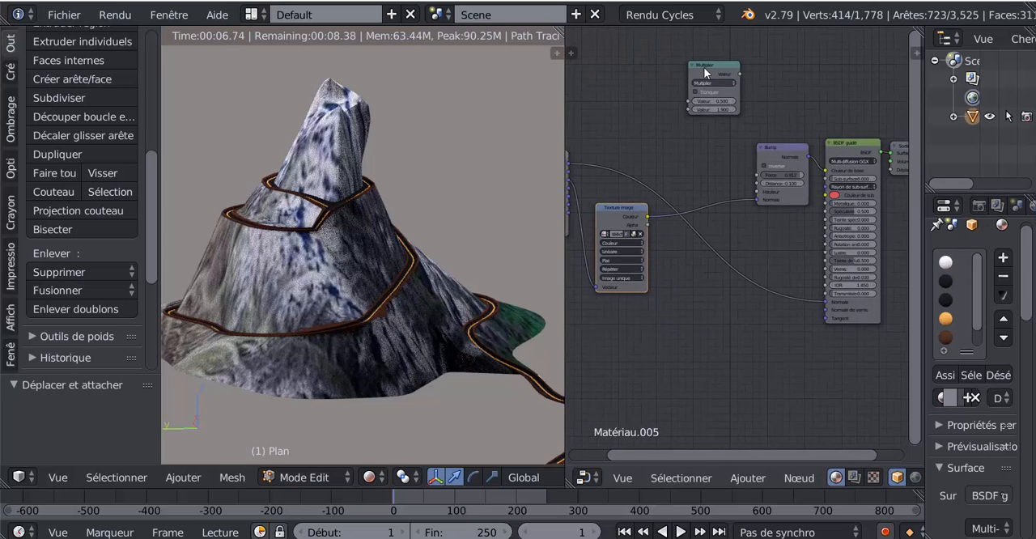
left_click_drag(705, 73, 722, 275)
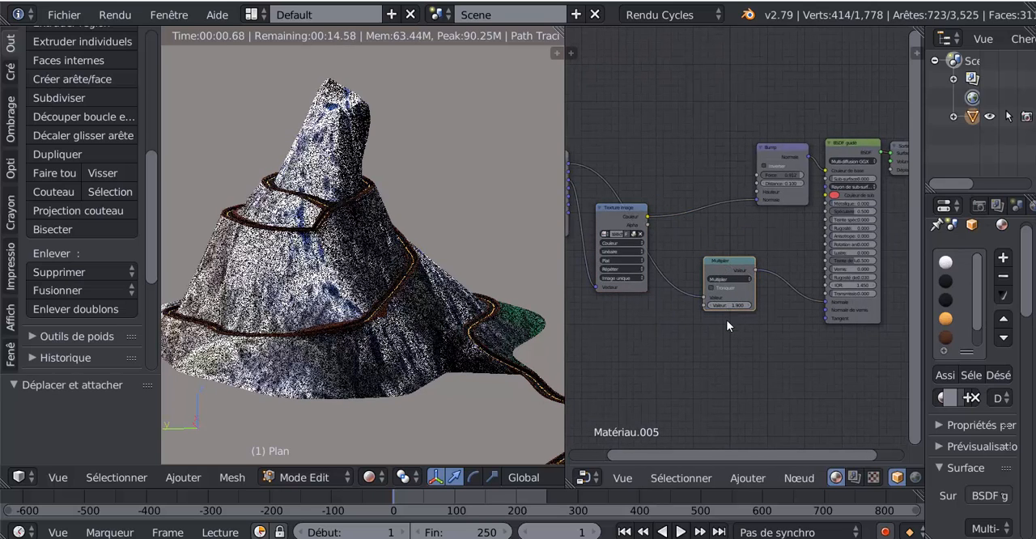
Set the second value of the Multiplier node to -2.800
scroll(727, 344, "up", 1)
scroll(727, 345, "up", 2)
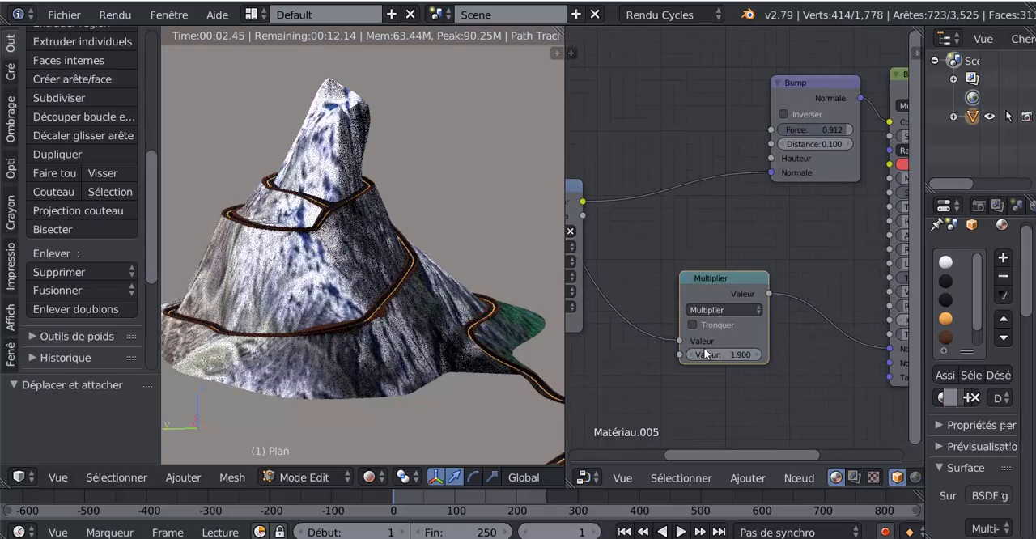
mouse_move(703, 351)
left_mouse_down()
mouse_move(717, 350)
mouse_move(669, 350)
mouse_move(697, 351)
left_mouse_up()
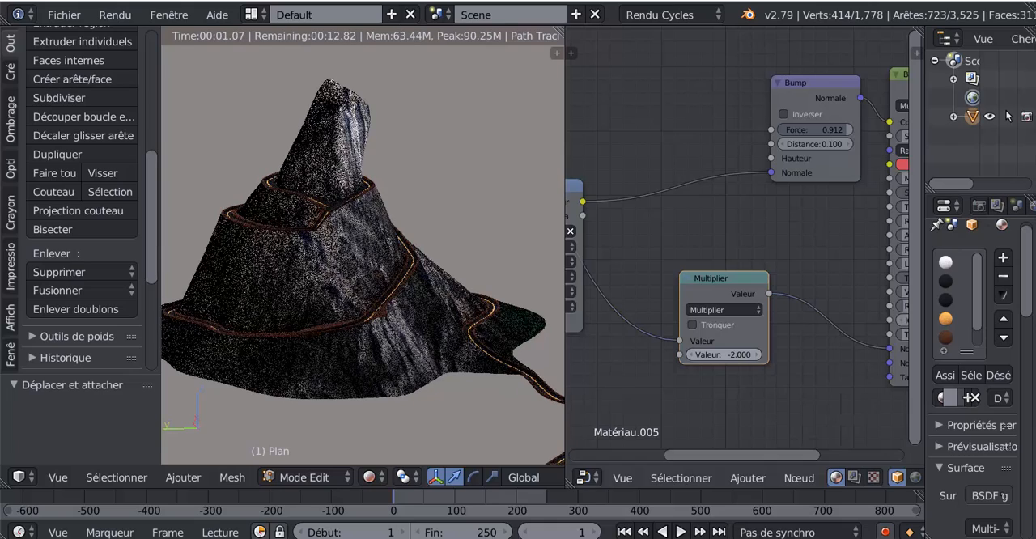
mouse_move(706, 354)
left_mouse_down()
mouse_move(731, 355)
mouse_move(696, 355)
left_mouse_up()
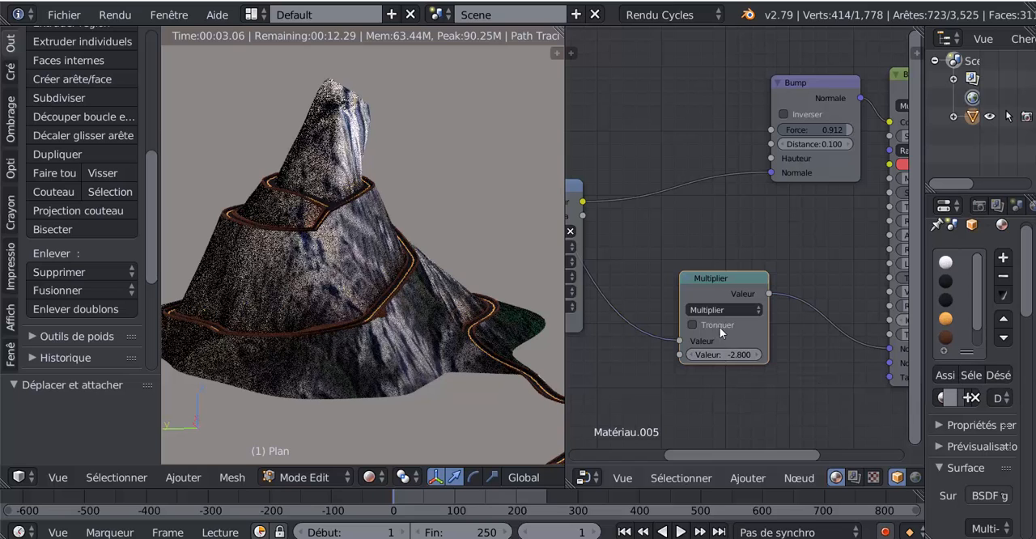
Change the math node's operation to Ajouter, set its second value to -3.300, and shift the node slightly
left_click(720, 311)
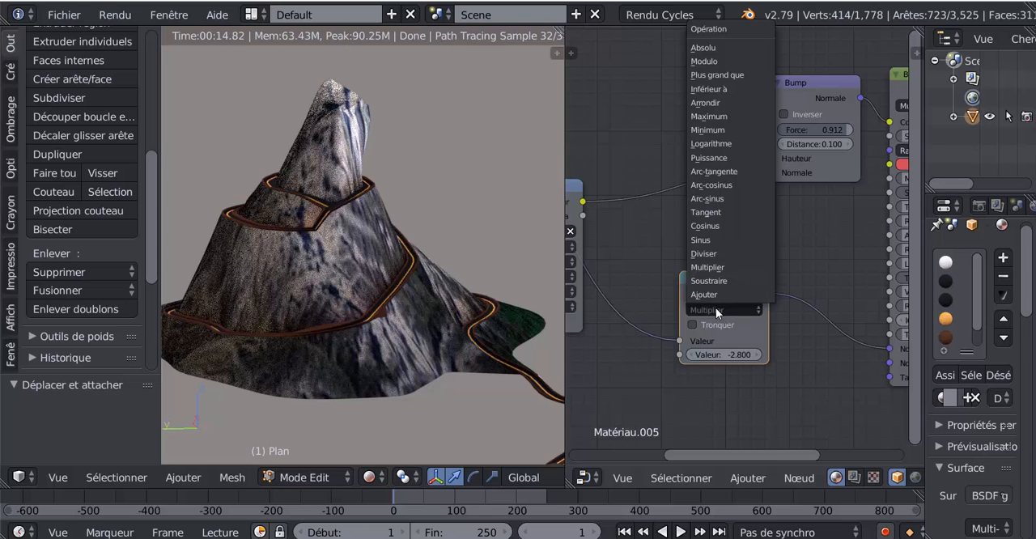
left_click(714, 296)
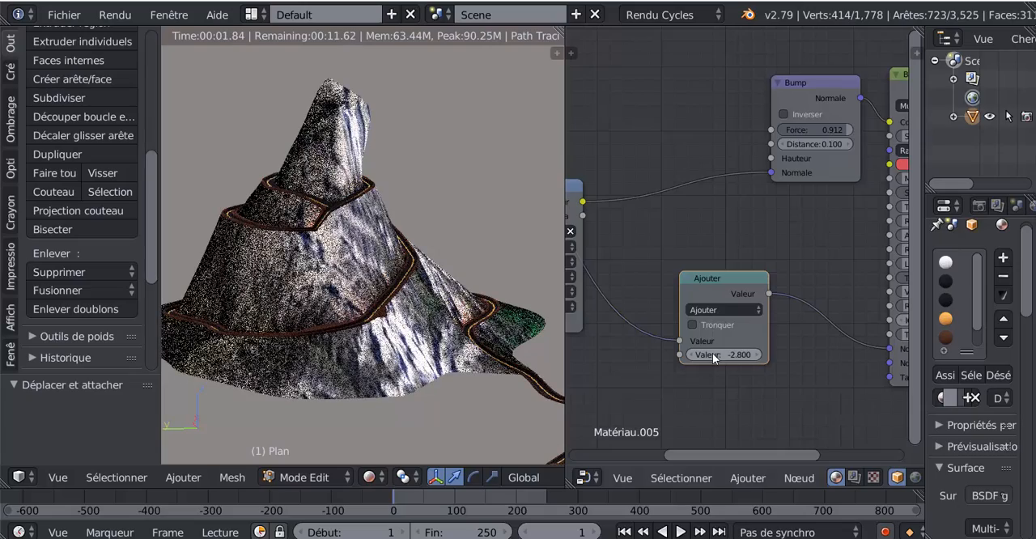
left_click_drag(713, 353, 634, 354)
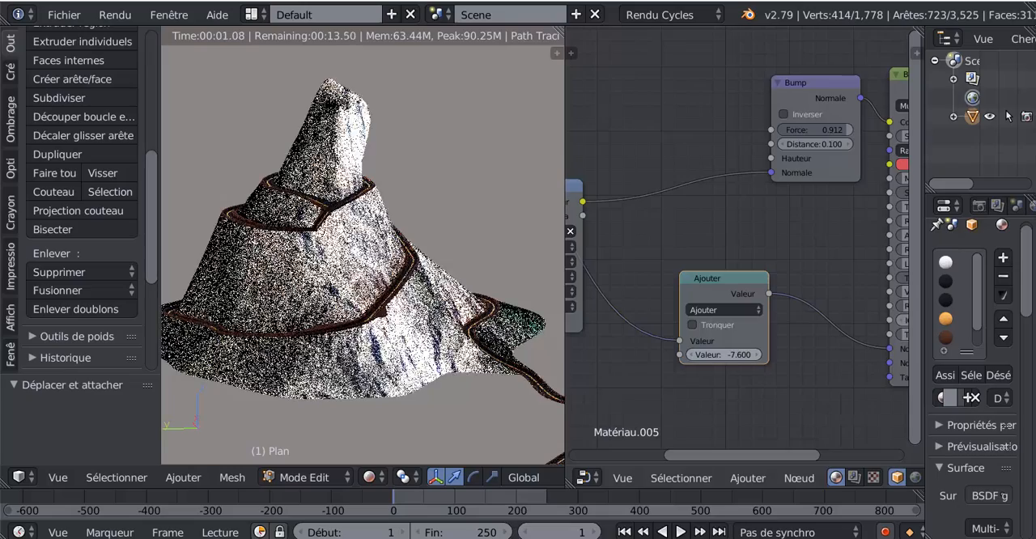
left_click_drag(723, 354, 759, 355)
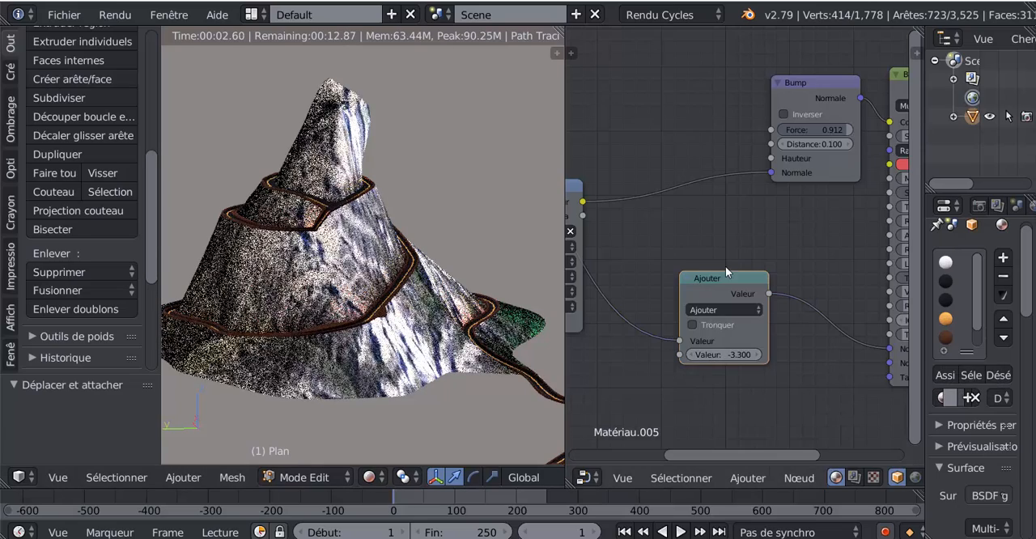
left_click_drag(720, 274, 693, 263)
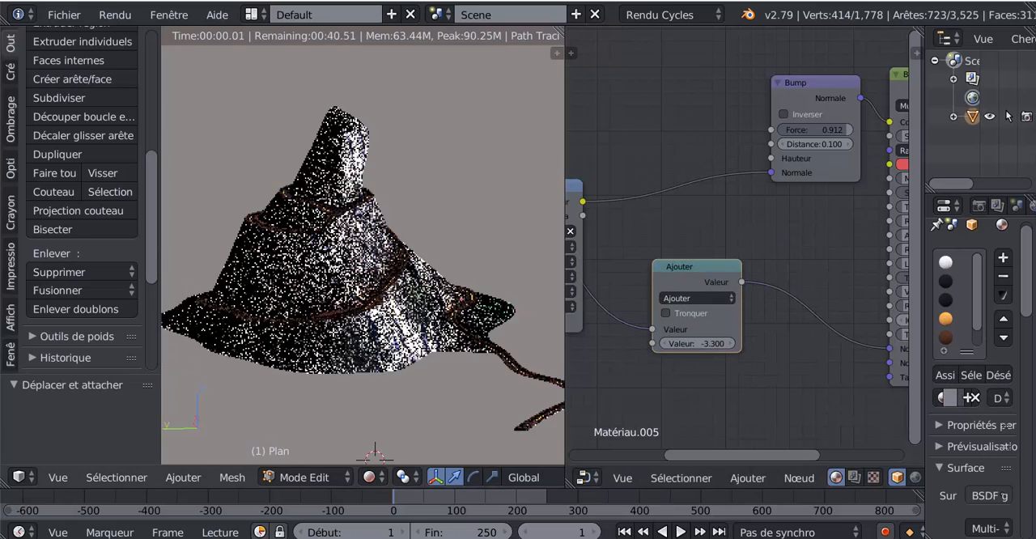
middle_click_drag(324, 364, 352, 379)
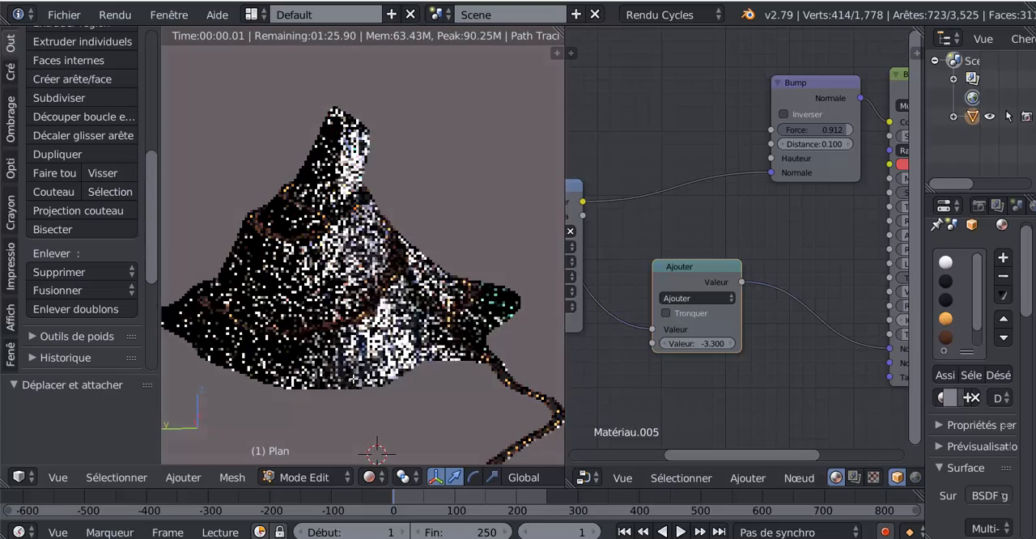
Detach the Ajouter node, reconnecting the texture coordinates directly to the shader's Normale input, and delete the node
scroll(633, 372, "down", 3)
middle_click_drag(662, 367, 655, 362)
left_click_drag(661, 306, 846, 318)
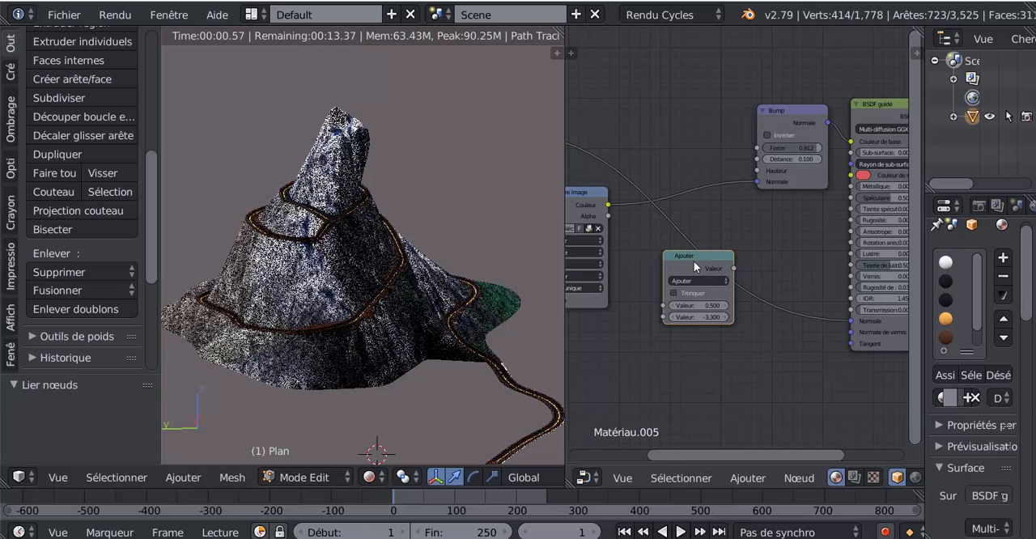
left_click_drag(694, 260, 693, 364)
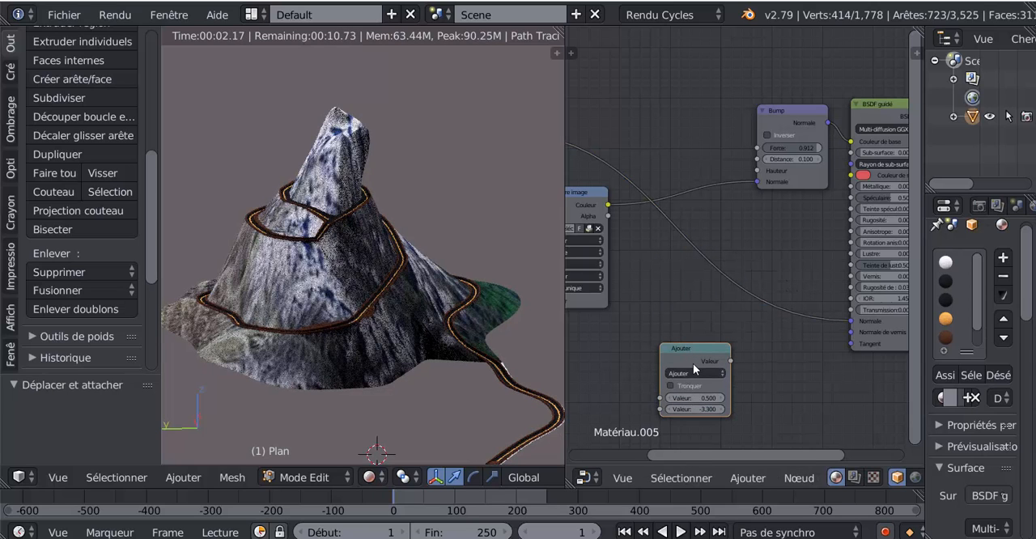
key("Delete")
scroll(748, 370, "down", 3)
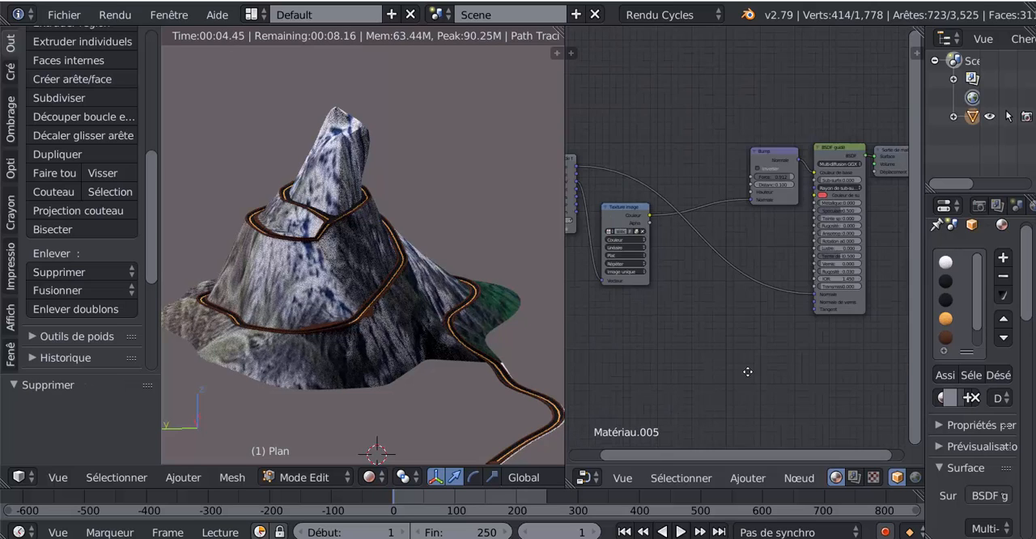
Rearrange the Texture image and Bump nodes so they sit above the texture coordinates link, with the Bump closer to the texture
left_click_drag(696, 261, 722, 121)
scroll(691, 182, "up", 2)
middle_click_drag(699, 230, 631, 296)
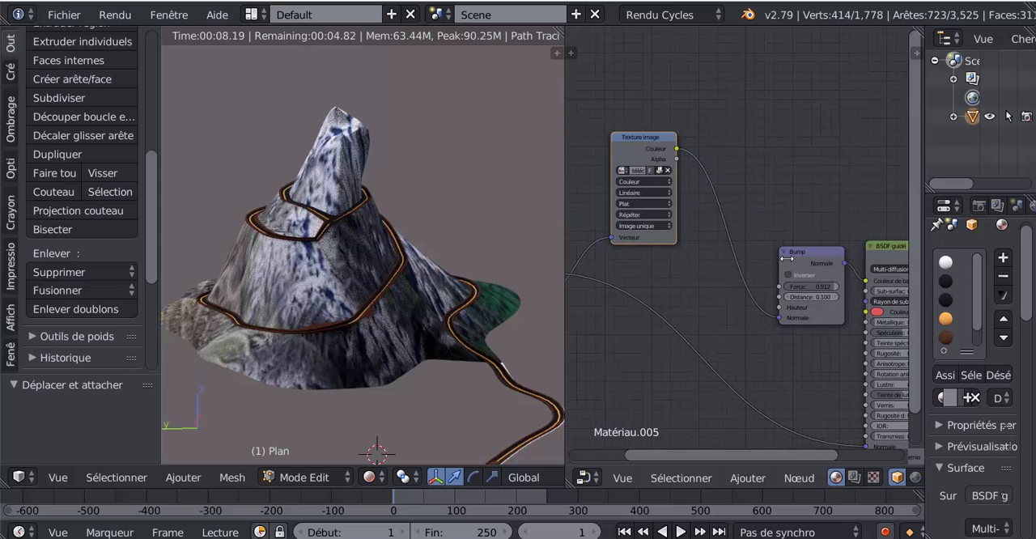
left_click_drag(806, 243, 758, 196)
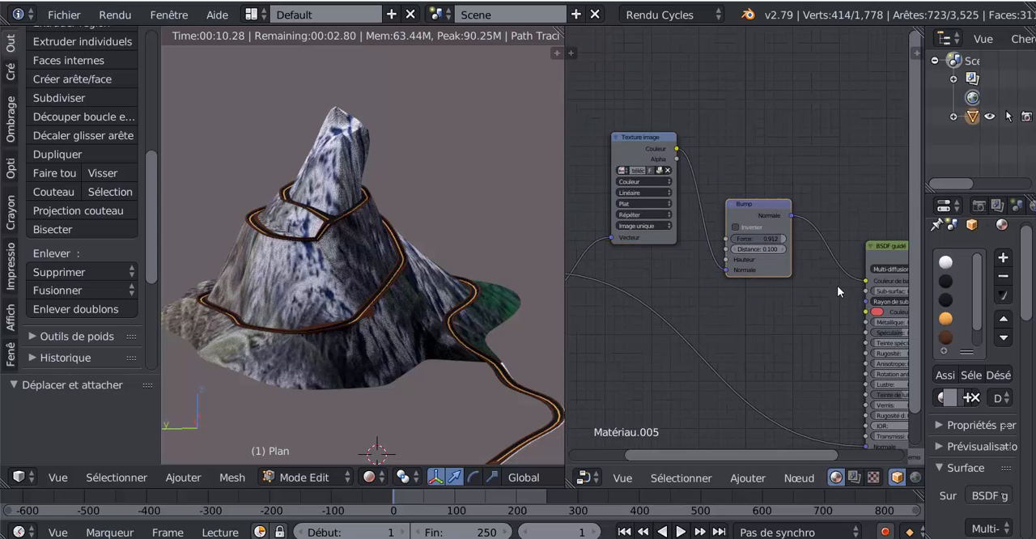
middle_click_drag(812, 280, 773, 205)
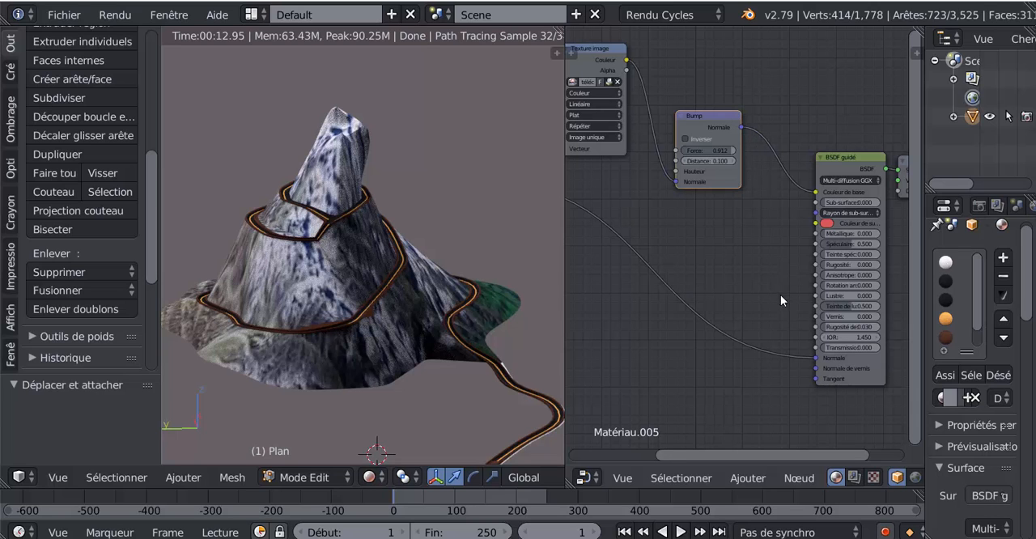
Connect the Bump node's Normale output to the shader's Normale input and disconnect it from Couleur de base
scroll(781, 299, "down", 1)
mouse_move(809, 349)
left_mouse_down()
mouse_move(731, 154)
mouse_move(786, 294)
mouse_move(776, 362)
mouse_move(810, 349)
left_mouse_up()
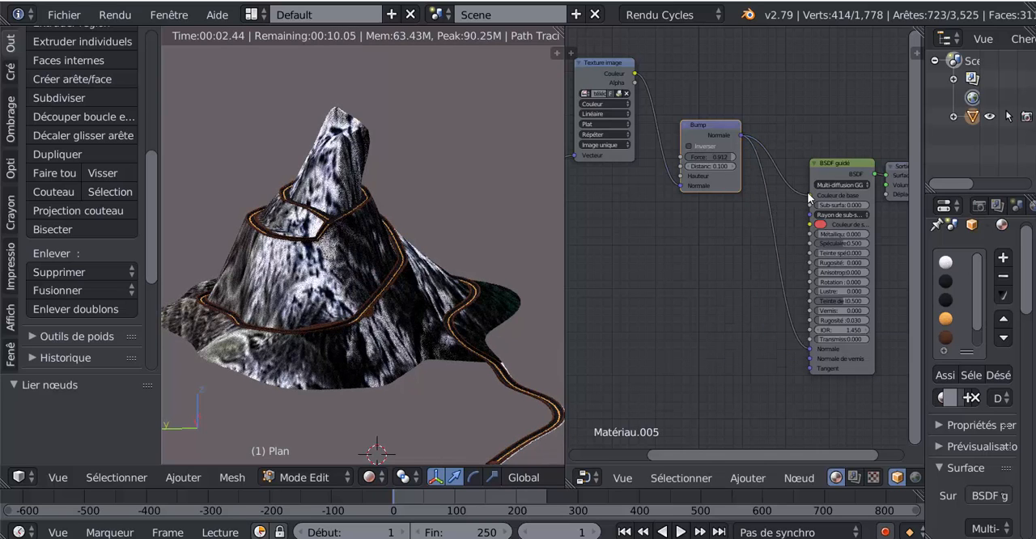
left_click_drag(807, 195, 787, 169)
middle_click_drag(685, 287, 761, 338)
Link the Texture image's Couleur output directly to the shader's Couleur de base input
scroll(757, 328, "down", 4)
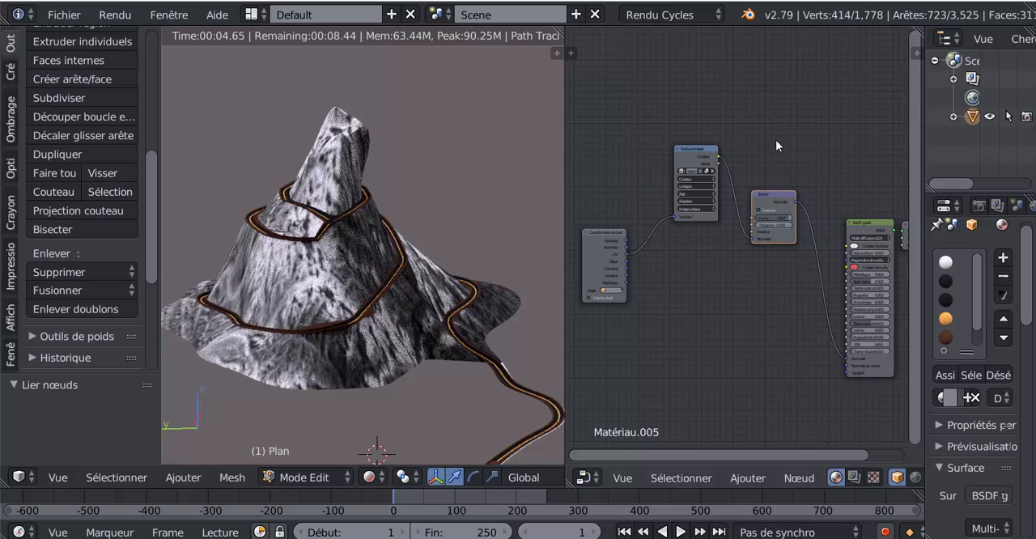
left_click_drag(718, 156, 844, 245)
scroll(772, 260, "up", 2)
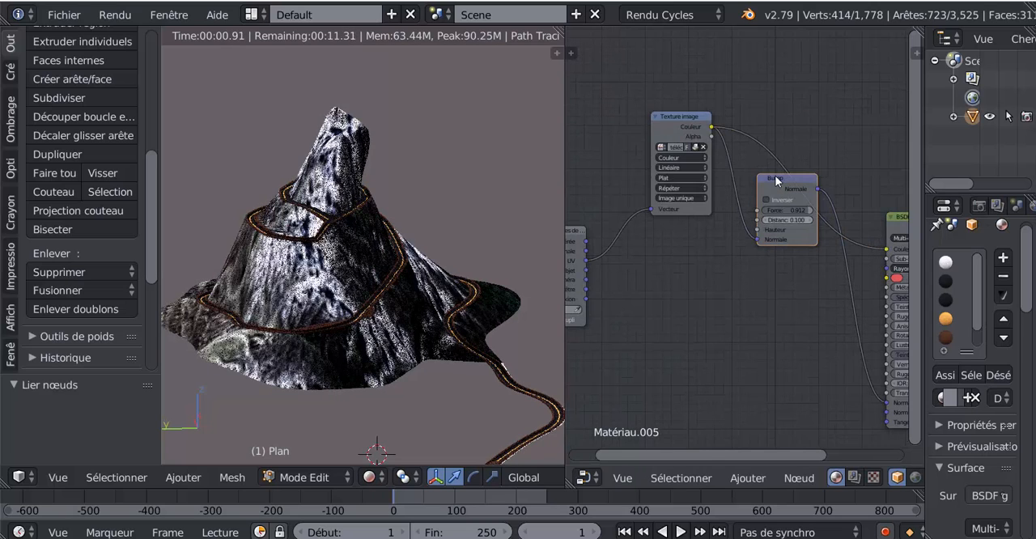
Move the Bump node below the Texture image node and set its Force to 0.476
left_click_drag(775, 180, 767, 253)
middle_click_drag(731, 361, 716, 285)
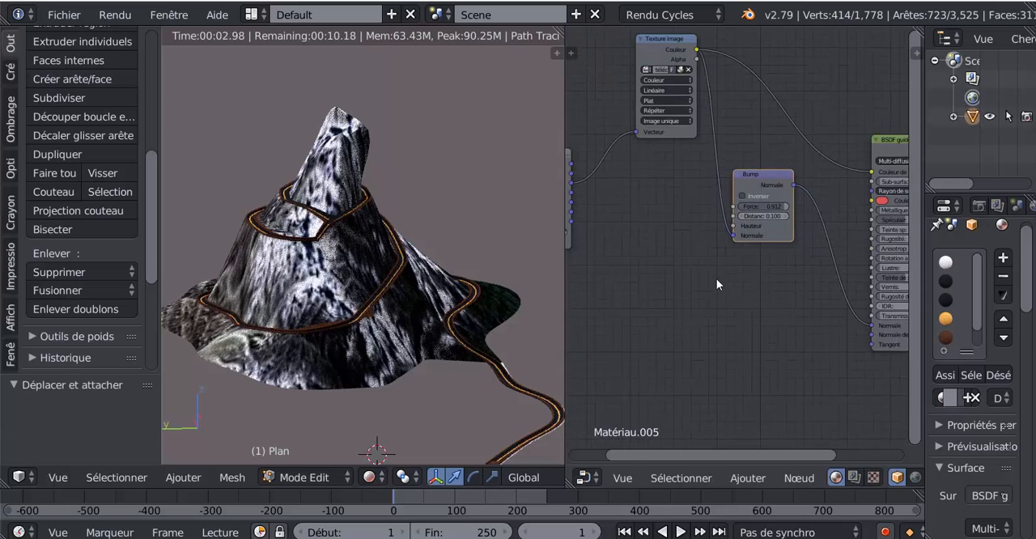
scroll(716, 278, "up", 5)
left_click_drag(804, 187, 768, 186)
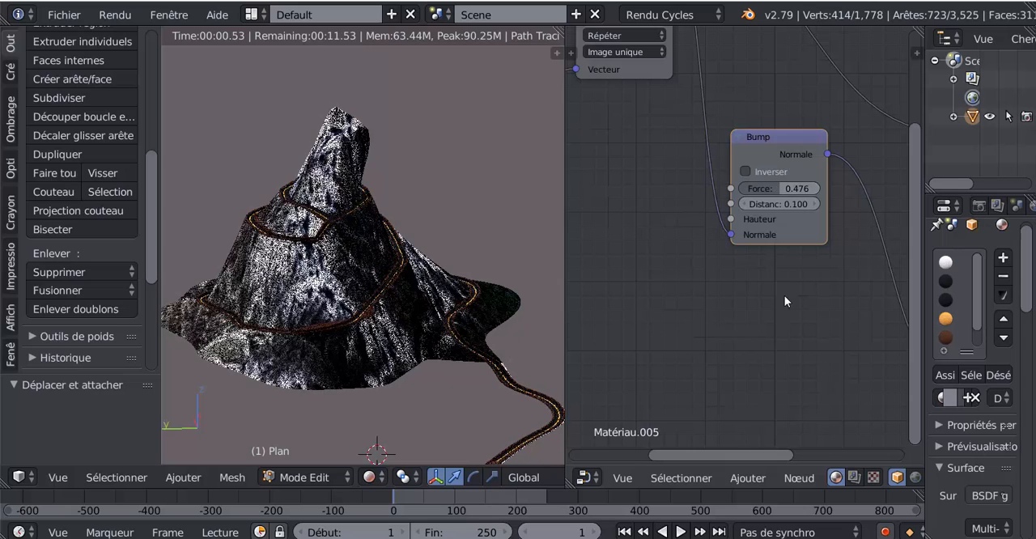
Move the texture coordinates node level with the Texture image node and insert a Math node on the link between Texture image and Bump
scroll(785, 301, "down", 3)
middle_click_drag(782, 312, 863, 359)
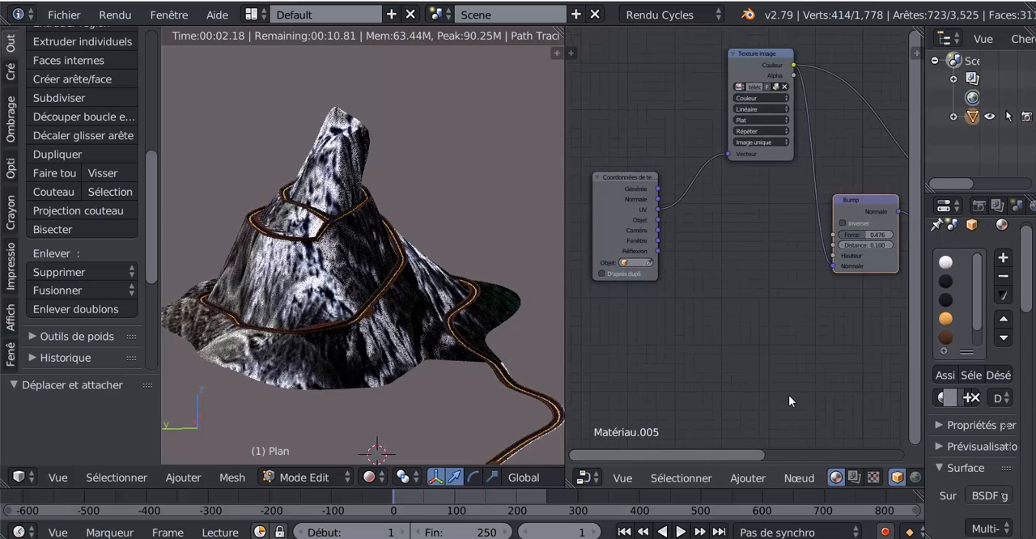
left_click_drag(620, 178, 625, 79)
left_click(747, 477)
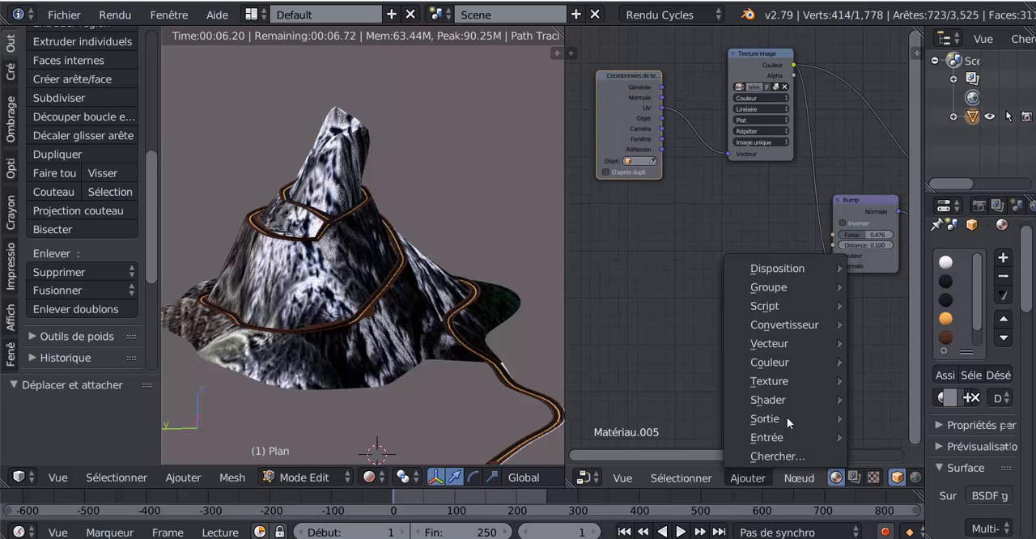
mouse_move(783, 324)
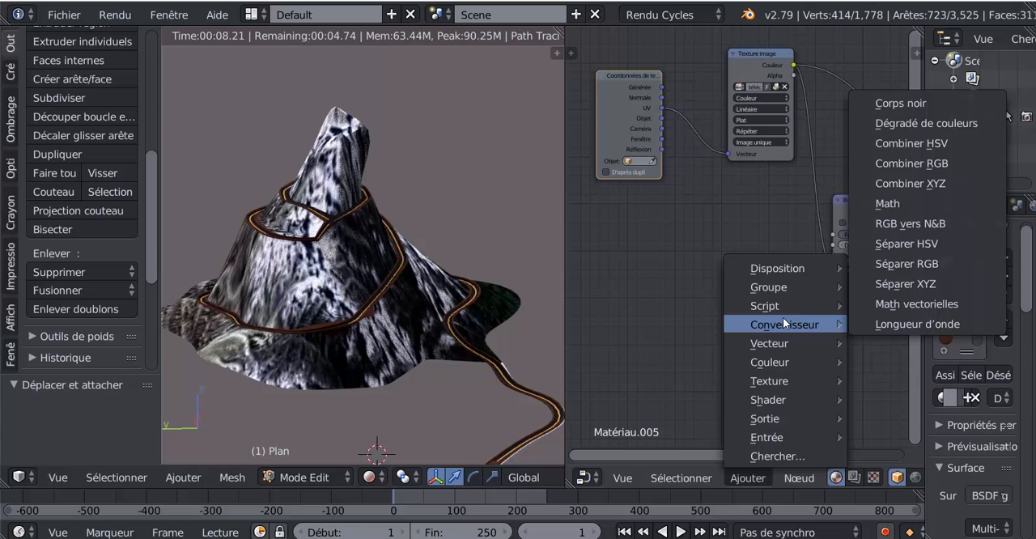
left_click(897, 203)
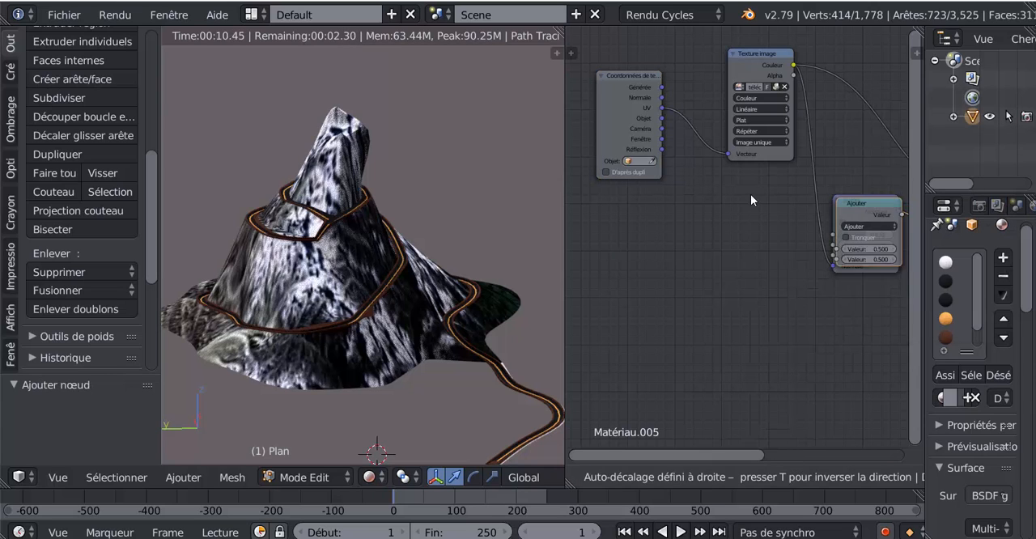
left_click(755, 189)
Change the Math node's operation to Multiplier and set its multiplication value to 0.700
scroll(875, 218, "up", 2)
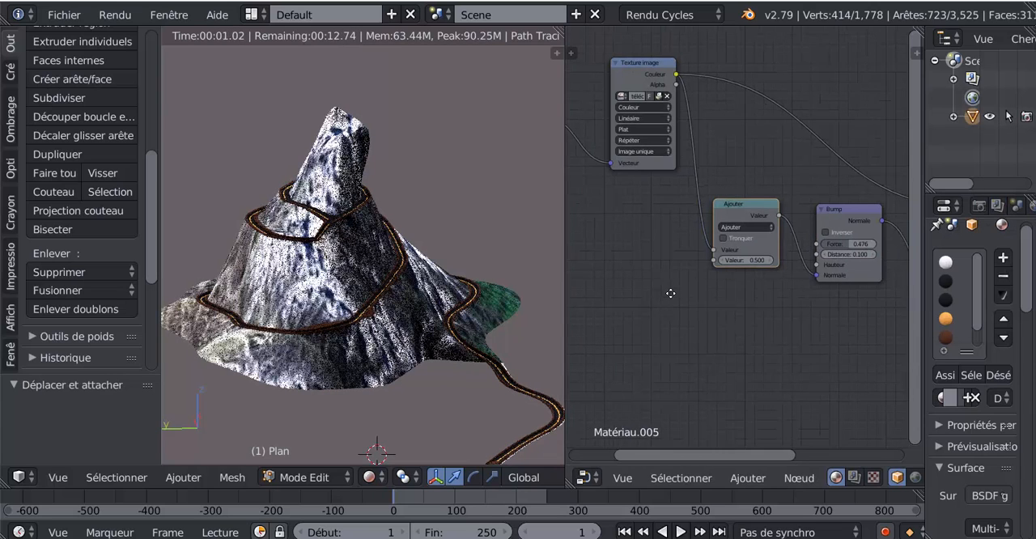
scroll(721, 293, "up", 1)
left_click(726, 216)
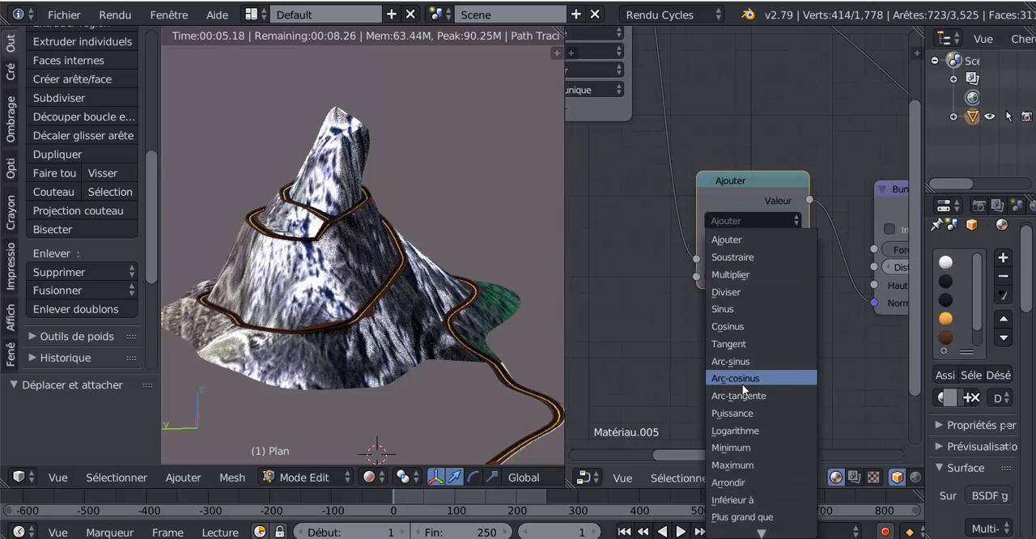
left_click(743, 275)
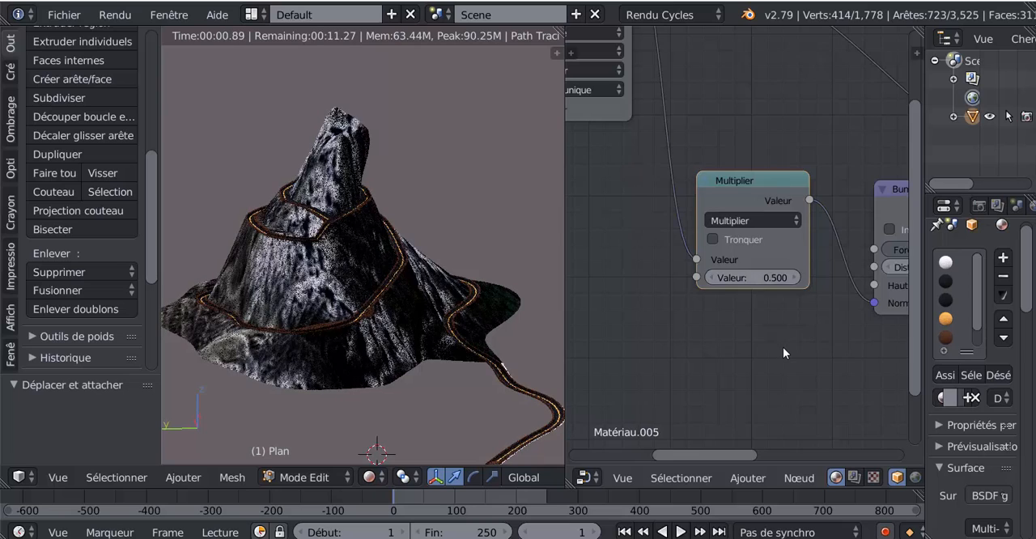
scroll(783, 347, "down", 3)
scroll(711, 335, "up", 2)
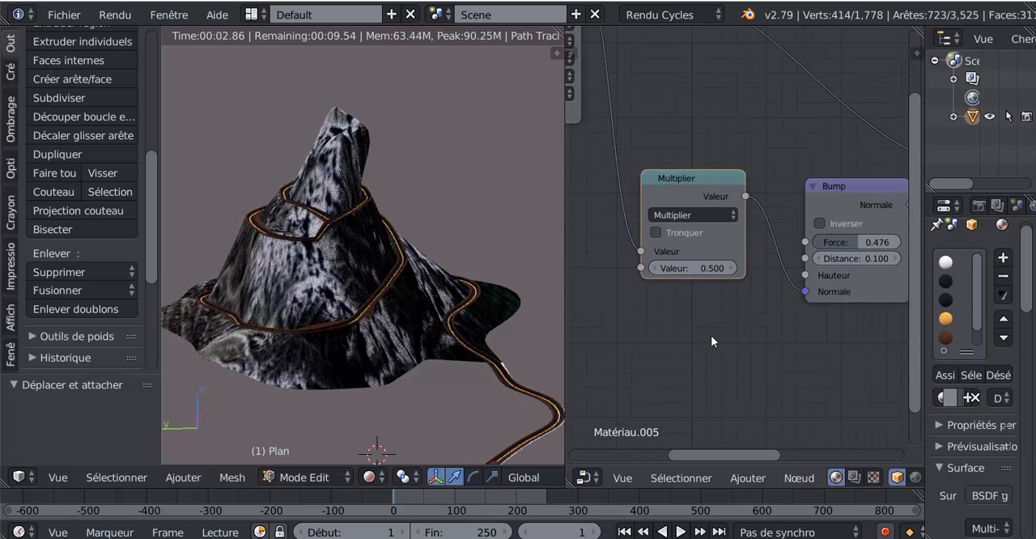
mouse_move(692, 267)
left_mouse_down()
mouse_move(798, 268)
mouse_move(681, 268)
mouse_move(693, 268)
left_mouse_up()
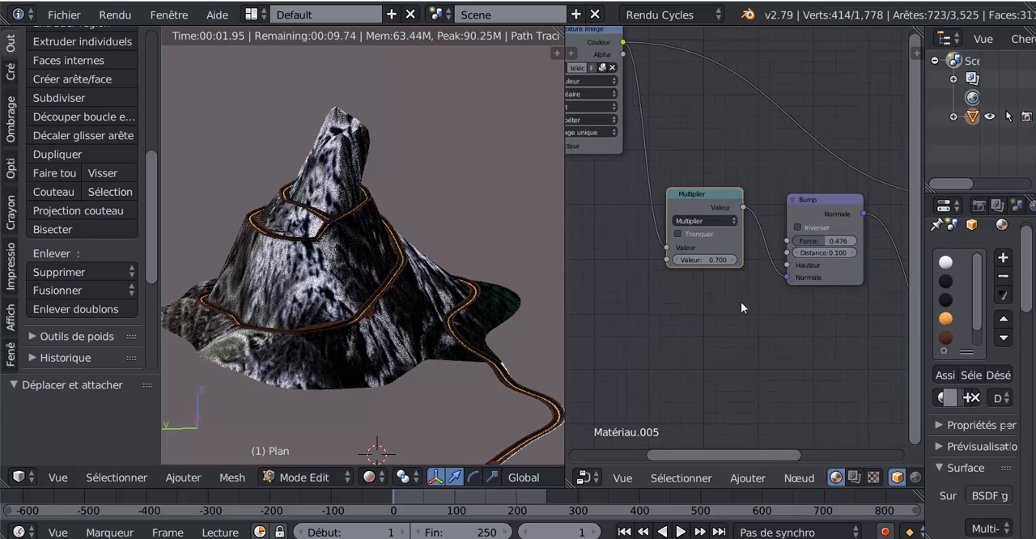
Reconnect the image colour link to the Multiplier node's second Valeur input and set the first value to 2.800
scroll(741, 302, "down", 2)
scroll(680, 279, "up", 1)
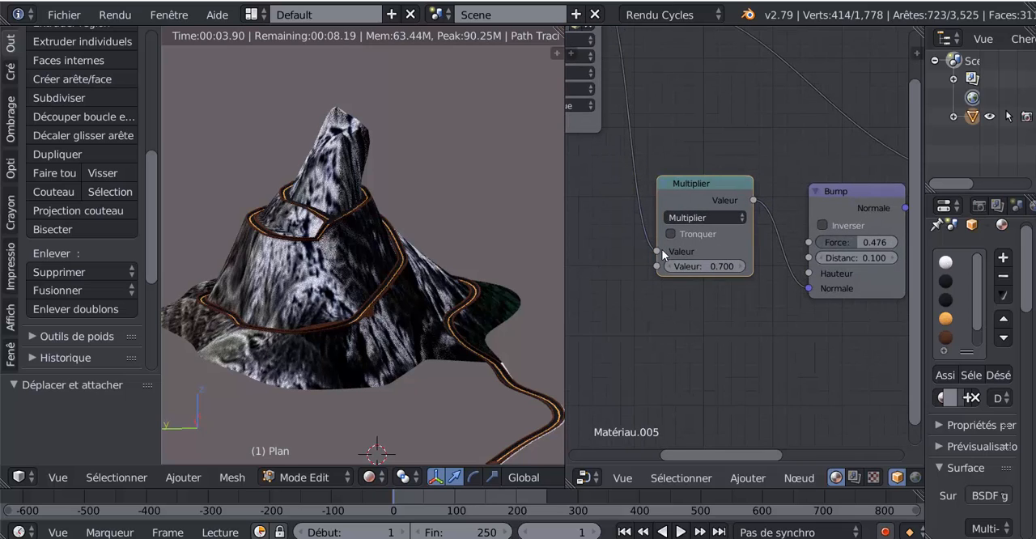
left_click_drag(660, 256, 660, 265)
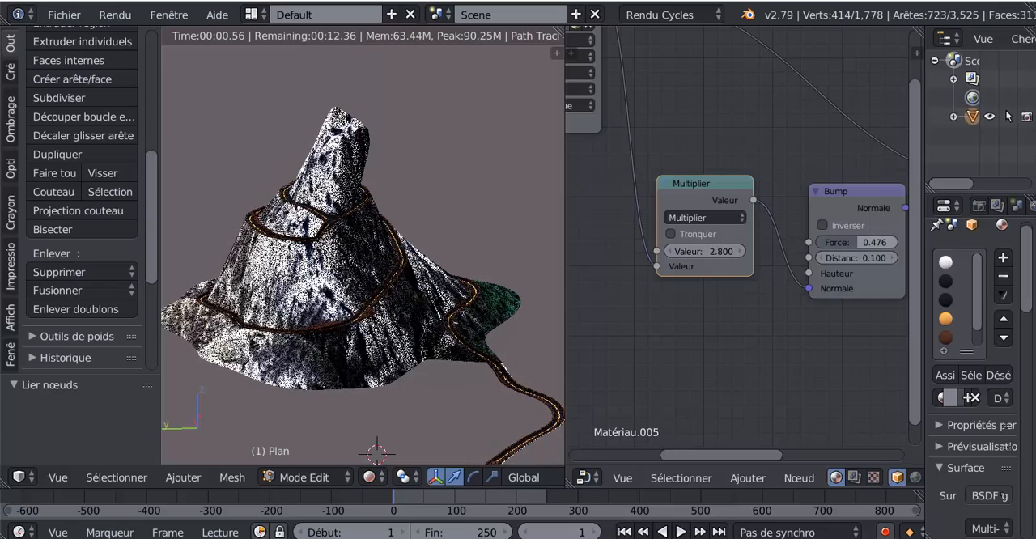
left_click_drag(850, 246, 893, 247)
scroll(740, 317, "up", 4)
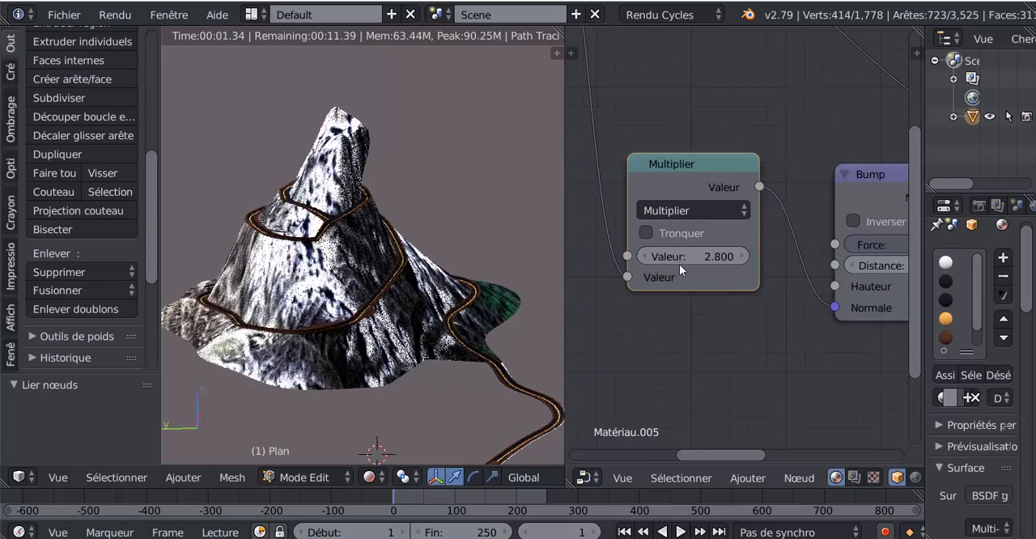
Try a Multiplier value of 3.700, check the mountain from another side, and reduce the value to 2.100
mouse_move(680, 261)
left_mouse_down()
mouse_move(635, 259)
mouse_move(670, 259)
left_mouse_up()
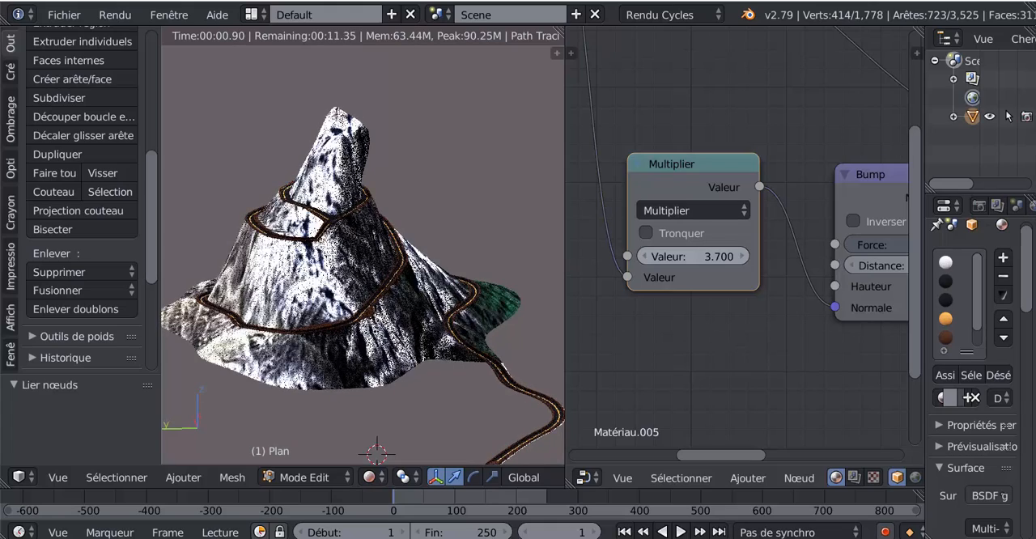
scroll(412, 372, "down", 5)
middle_click_drag(412, 374, 486, 398)
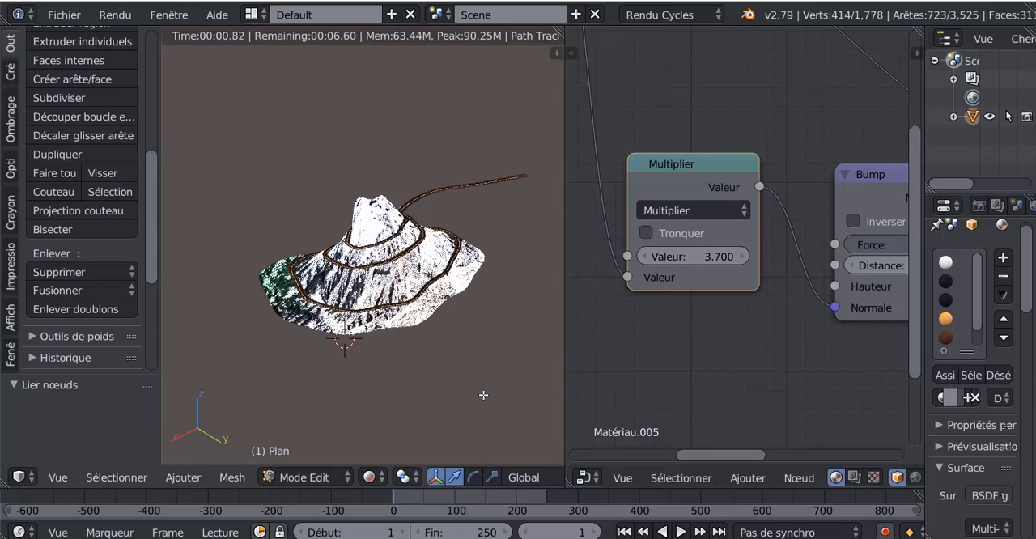
scroll(483, 395, "up", 2)
left_click_drag(705, 259, 677, 260)
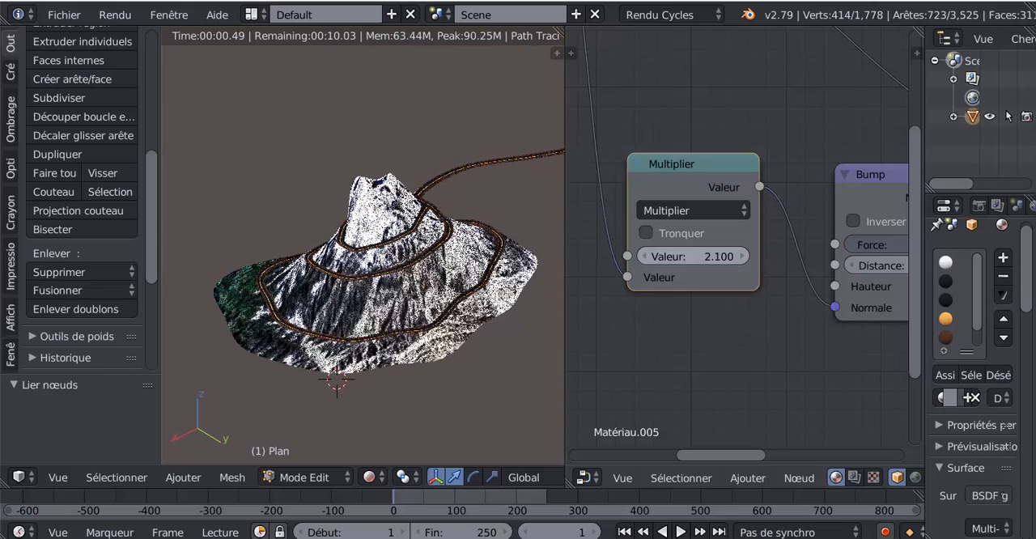
Examine the mountain's relief from several sides and close up, resizing the areas to enlarge the 3D view and the properties
scroll(553, 361, "down", 3)
middle_click_drag(553, 361, 116, 362)
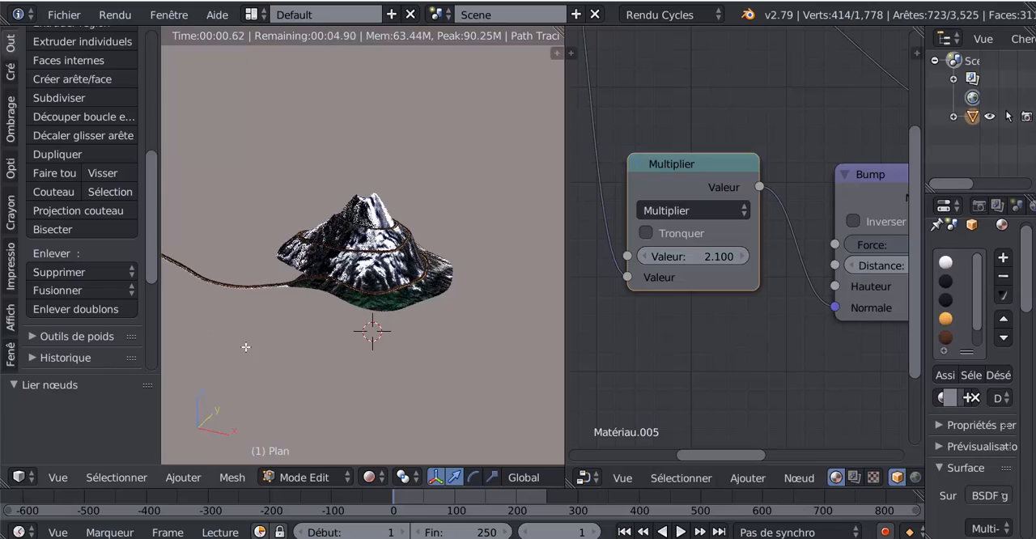
middle_click_drag(246, 348, 303, 363)
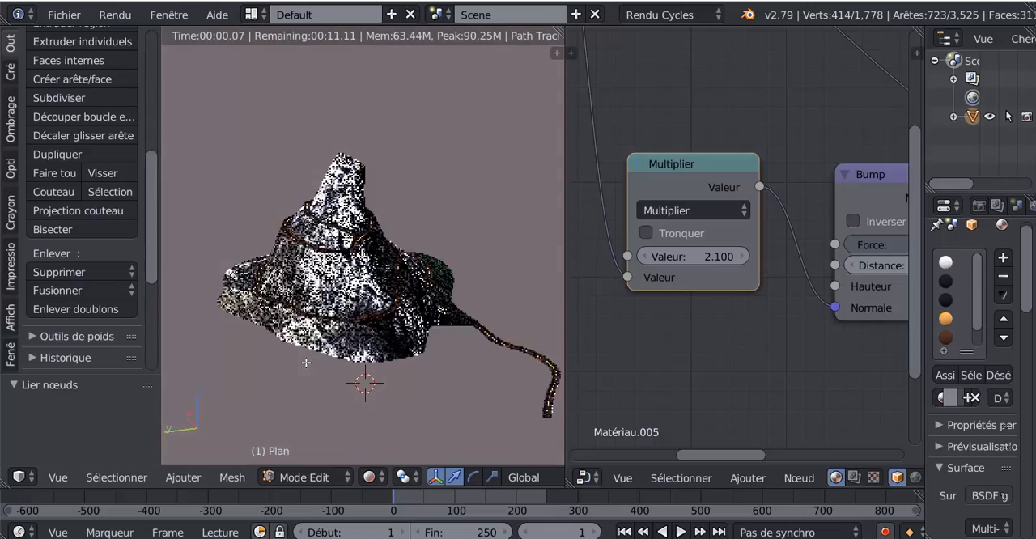
scroll(302, 364, "up", 3)
scroll(362, 243, "up", 2)
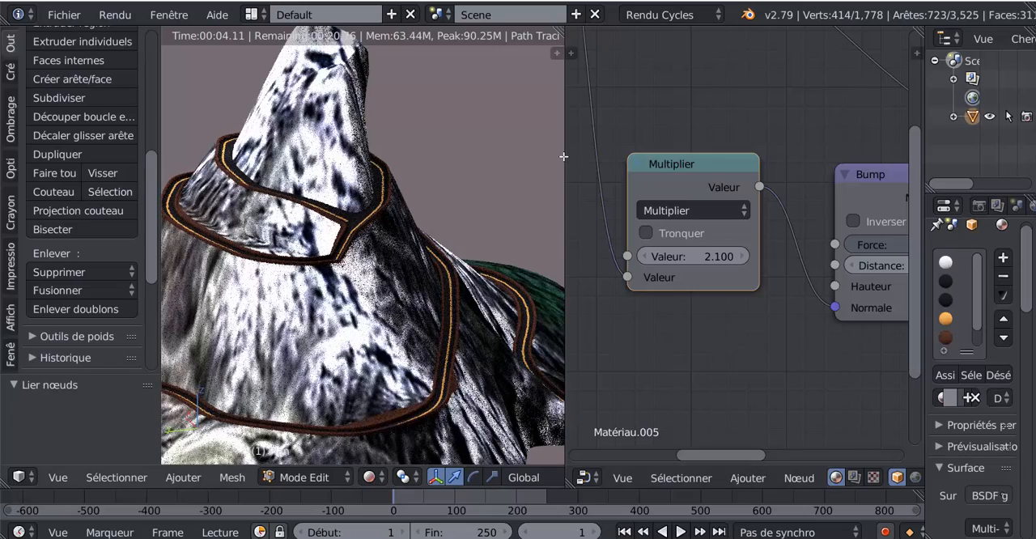
left_click_drag(563, 156, 929, 169)
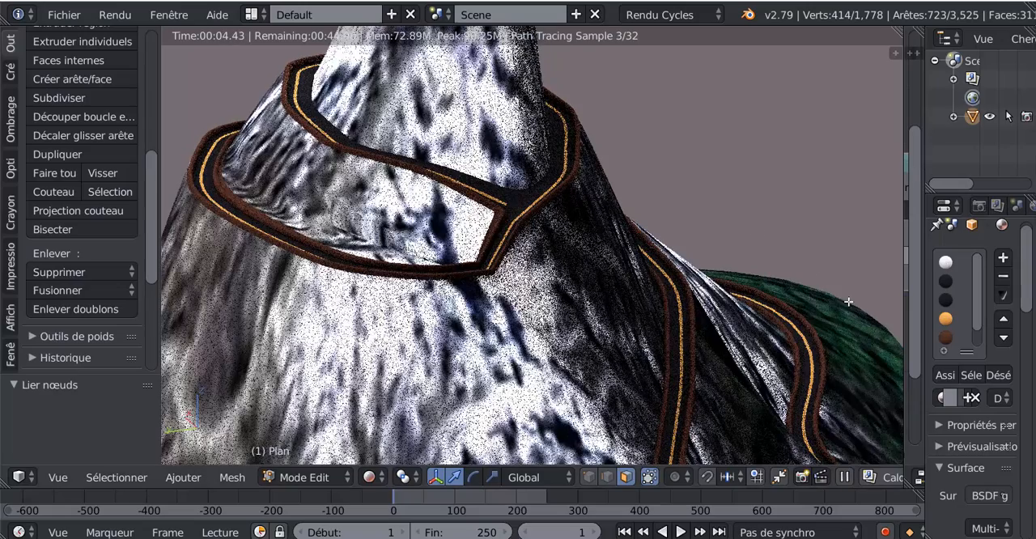
left_click_drag(904, 316, 840, 318)
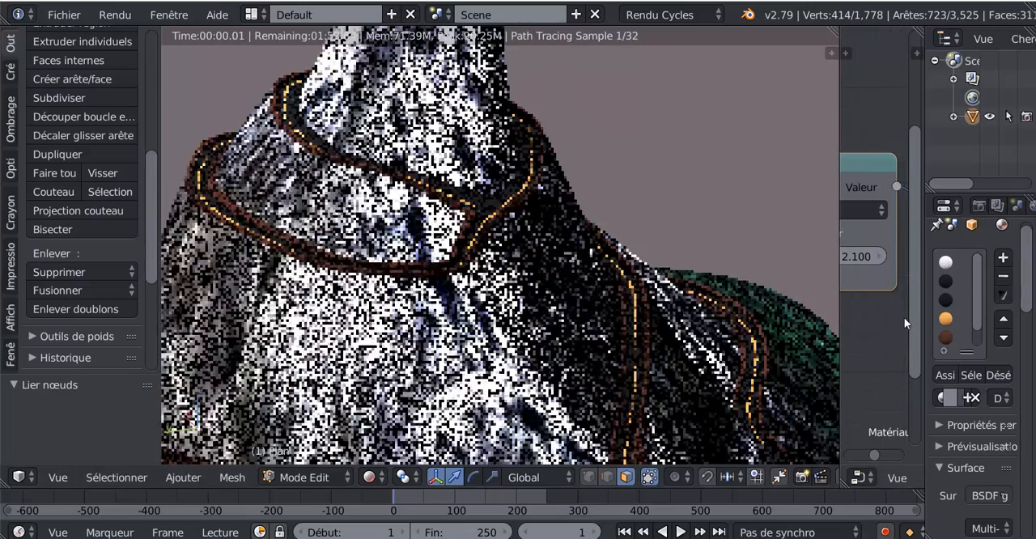
left_click_drag(924, 322, 862, 322)
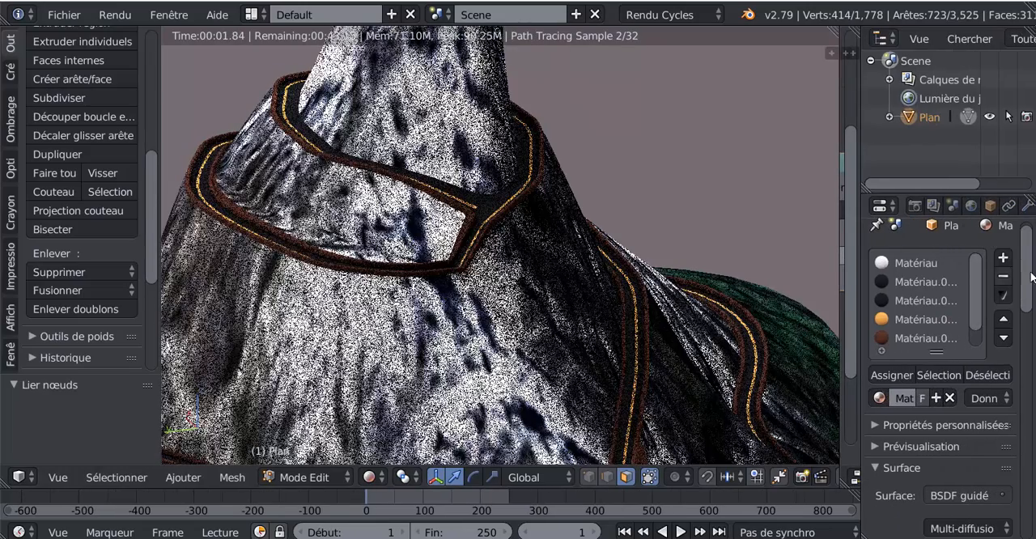
Try a Vue subdivision level of 3 in the mountain's subdivision modifier, and return it to 2
left_click(1027, 206)
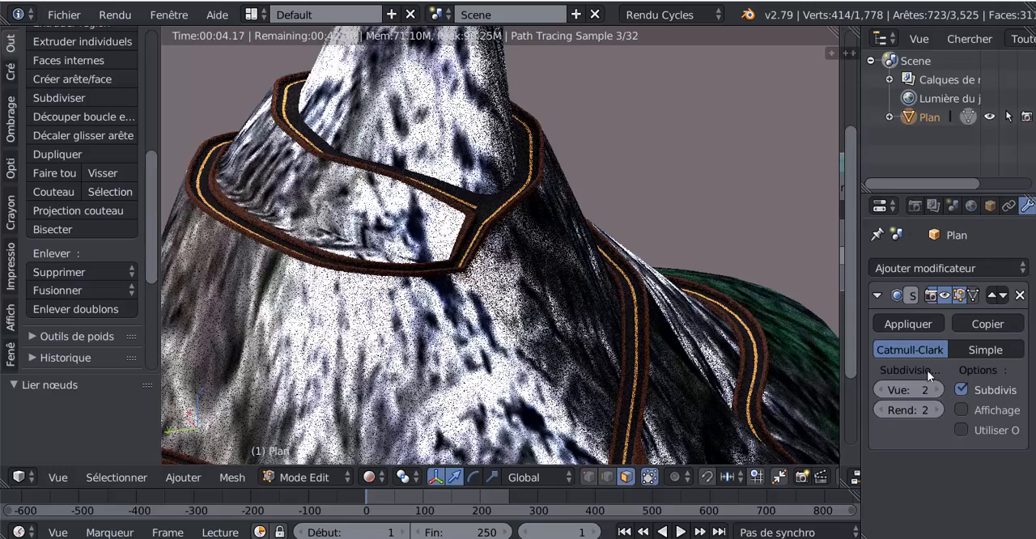
left_click(939, 389)
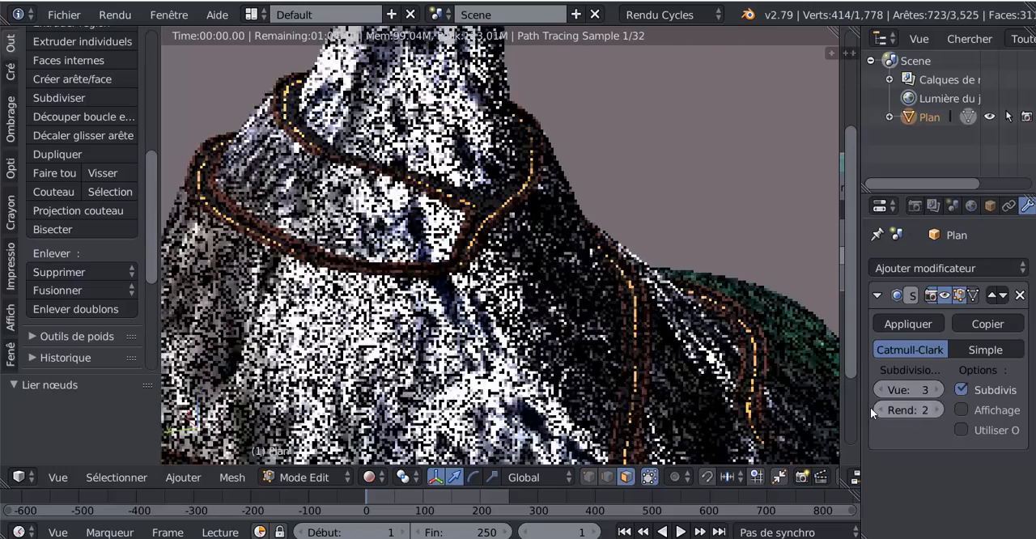
left_click(876, 390)
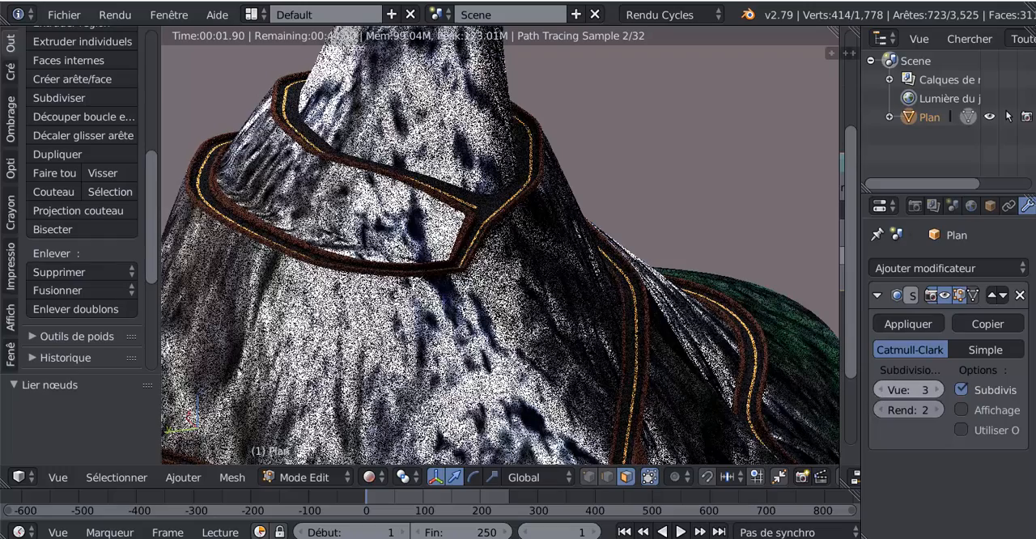
Switch the mountain to Mode Objet and apply smooth shading (Adoucir) to it
scroll(36, 40, "up", 8)
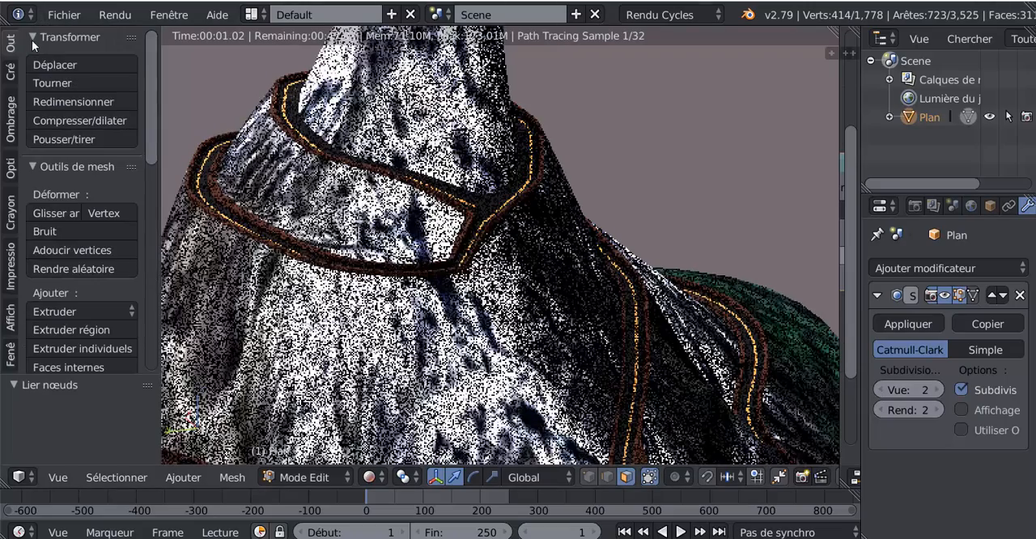
right_click(357, 352)
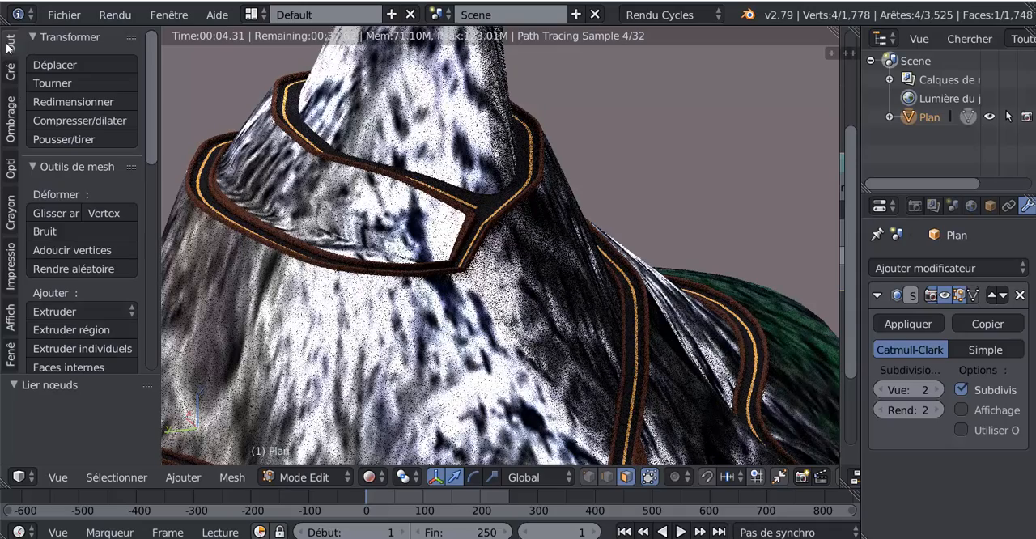
left_click(298, 477)
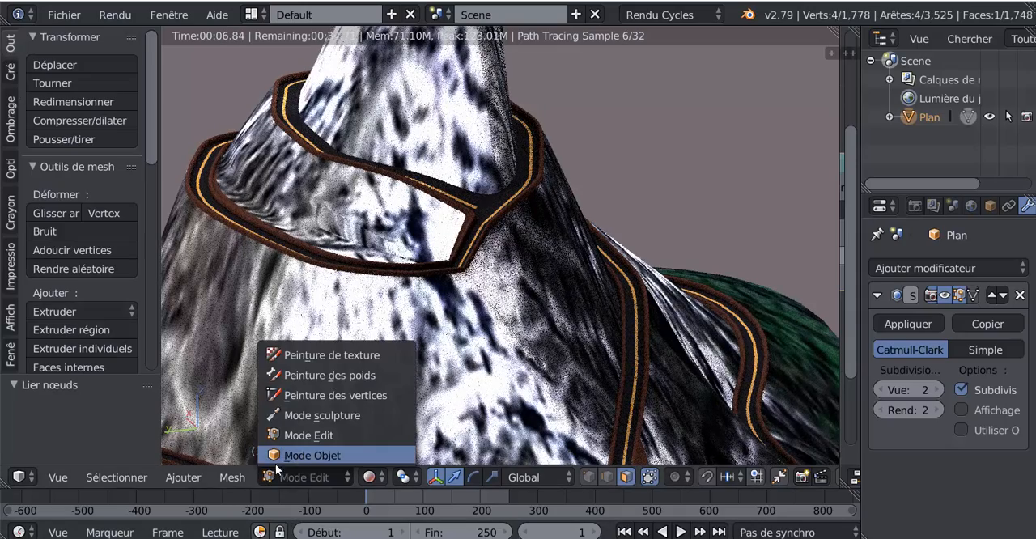
left_click(279, 457)
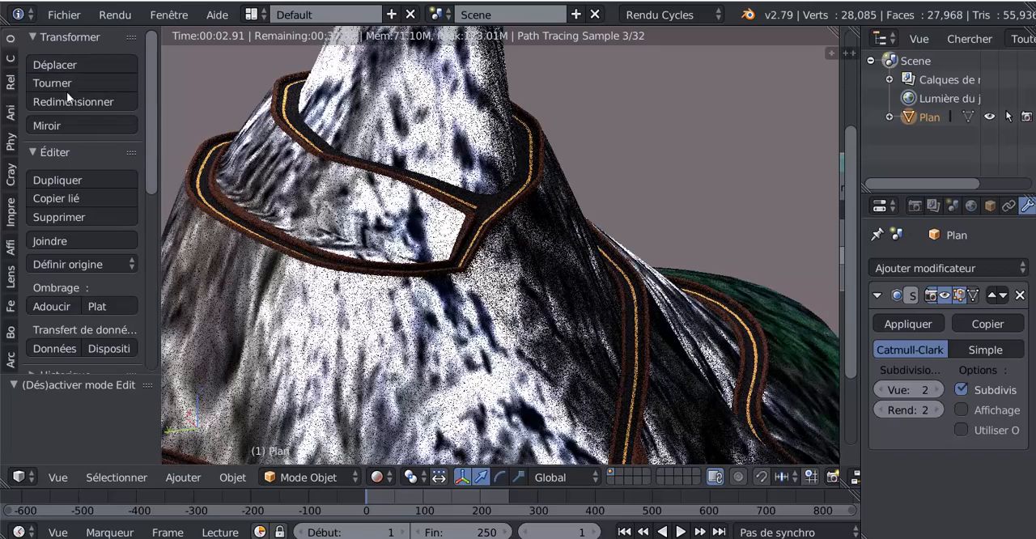
left_click_drag(162, 127, 217, 127)
left_click(52, 306)
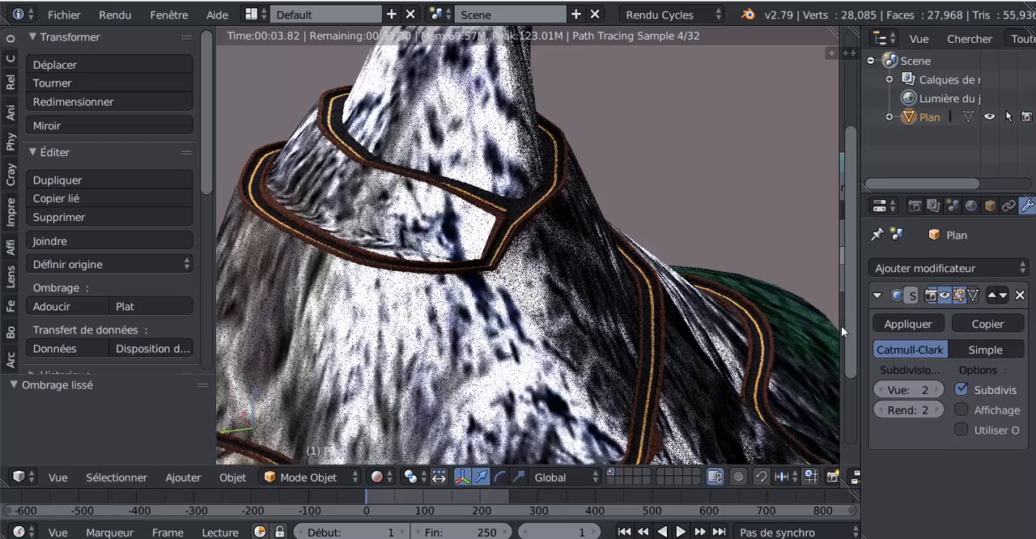
Enlarge the node editor and set the BSDF guidé shader's Spéculaire value and the tint value below Lustre to 0.000
left_click_drag(842, 330, 645, 337)
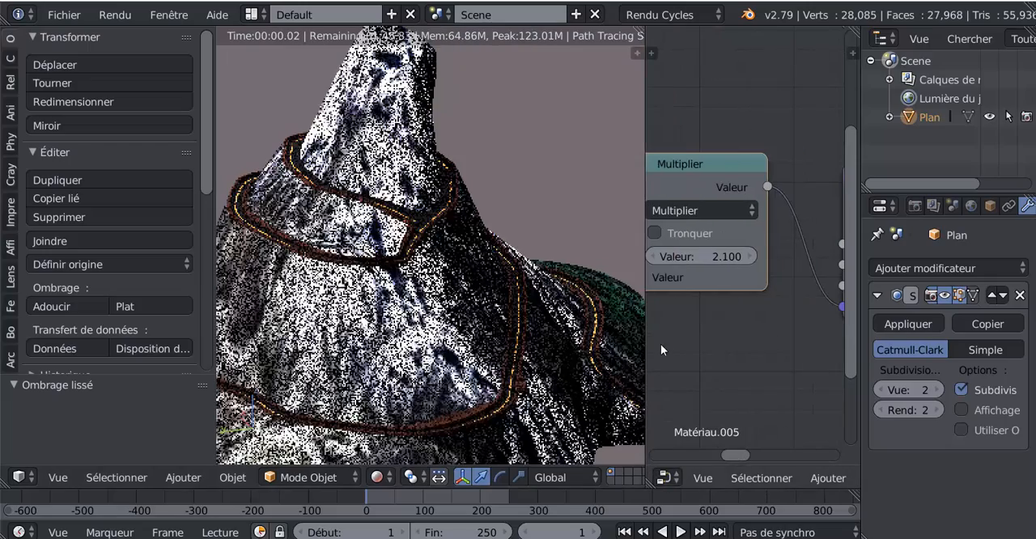
scroll(664, 346, "down", 6)
scroll(773, 322, "down", 1)
middle_click_drag(772, 322, 757, 307)
scroll(654, 314, "up", 11)
scroll(774, 247, "up", 7)
mouse_move(806, 226)
left_mouse_down()
mouse_move(769, 226)
mouse_move(806, 226)
left_mouse_up()
left_click_drag(806, 323, 765, 323)
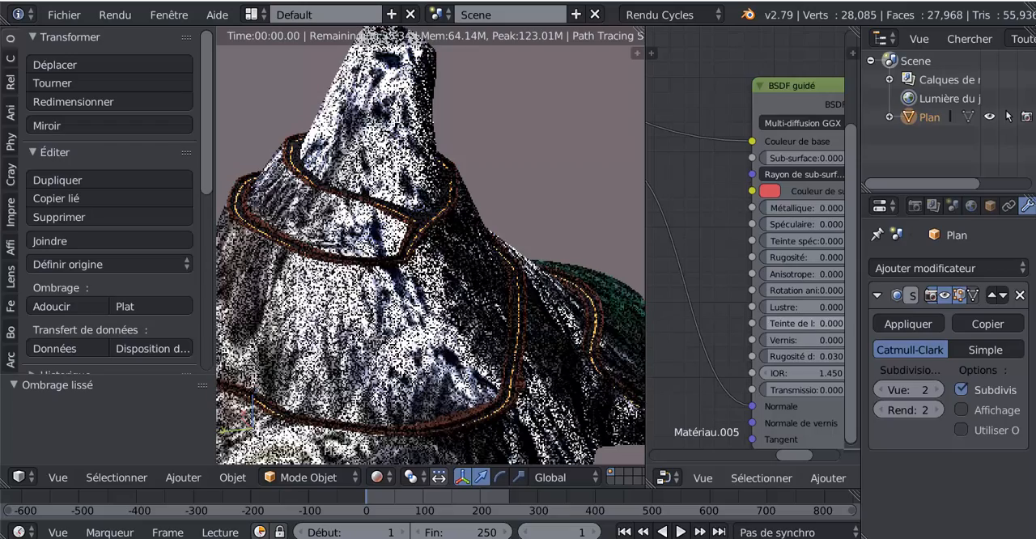
middle_click_drag(719, 295, 855, 306)
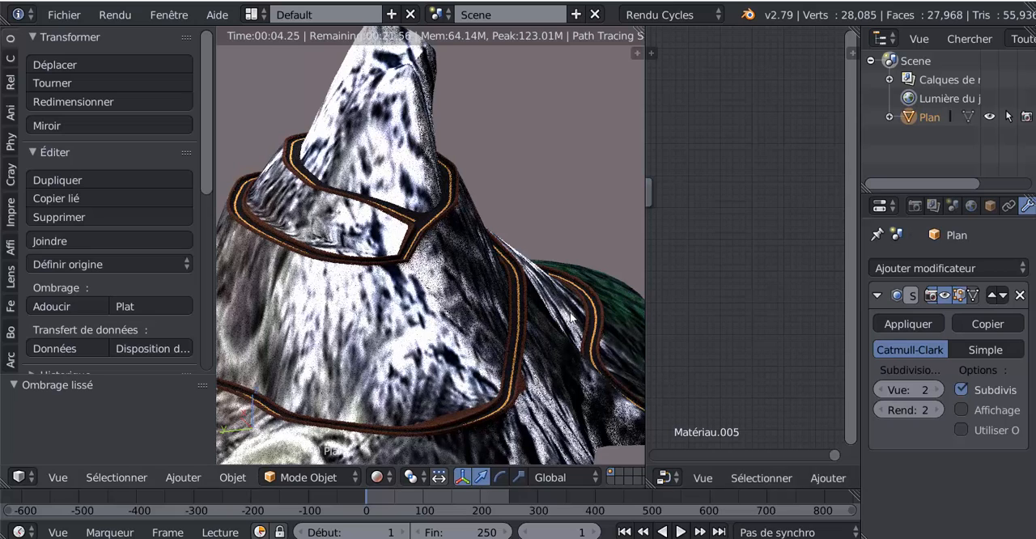
middle_click_drag(761, 285, 725, 313)
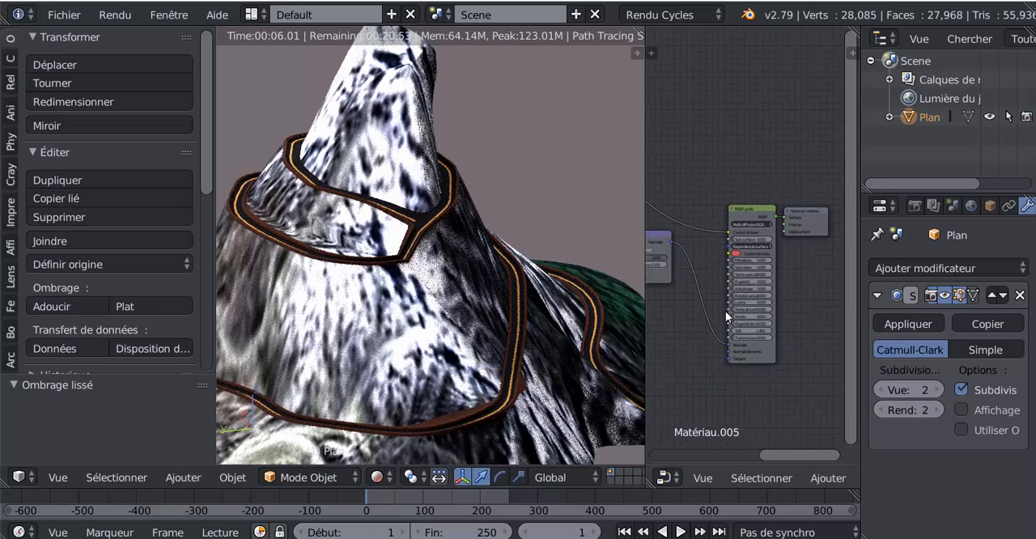
Set the Spéculaire value of the mountain's BSDF guidé shader to 0.099
scroll(726, 311, "up", 8)
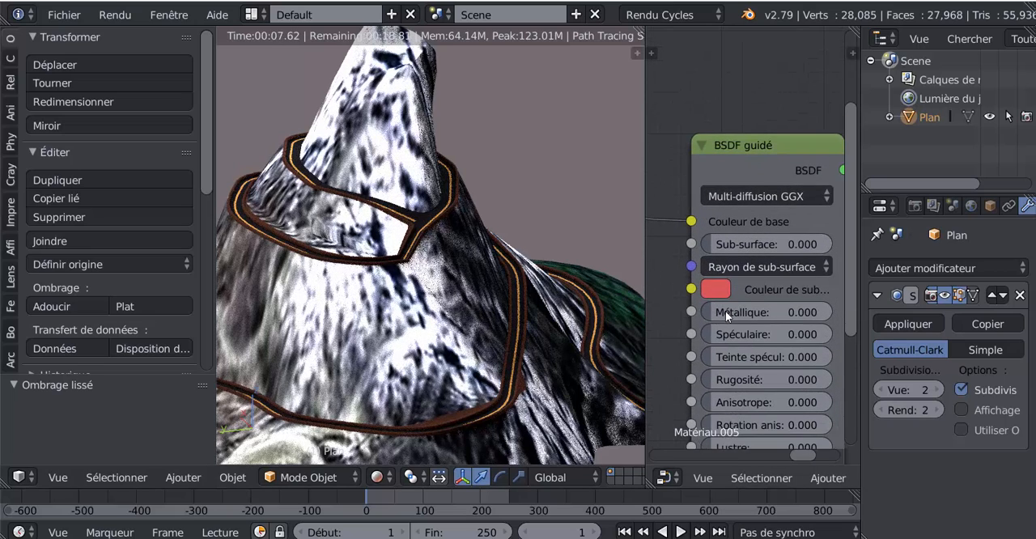
mouse_move(715, 334)
left_mouse_down()
mouse_move(735, 334)
mouse_move(719, 334)
left_mouse_up()
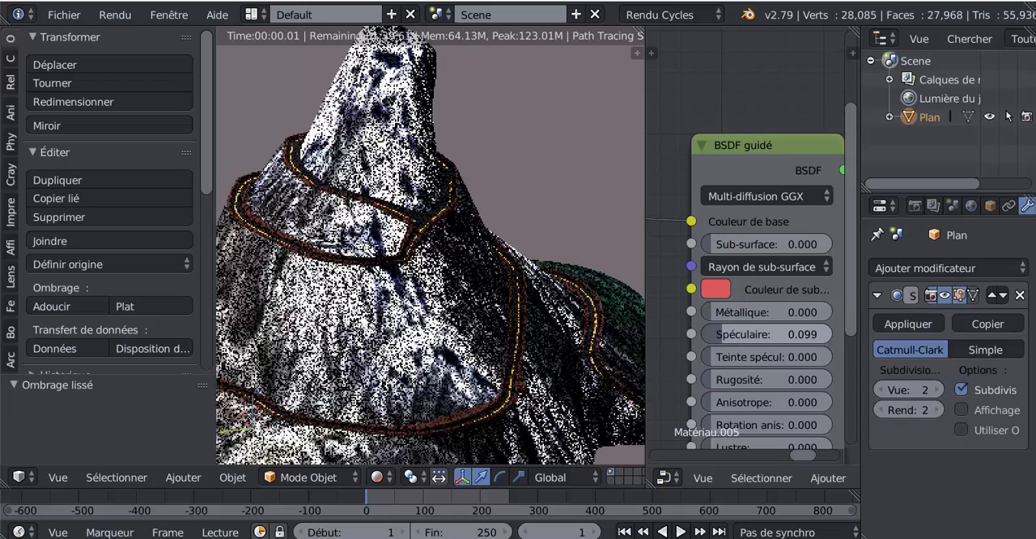
scroll(534, 264, "down", 10)
middle_click_drag(502, 314, 415, 318)
scroll(415, 318, "up", 3)
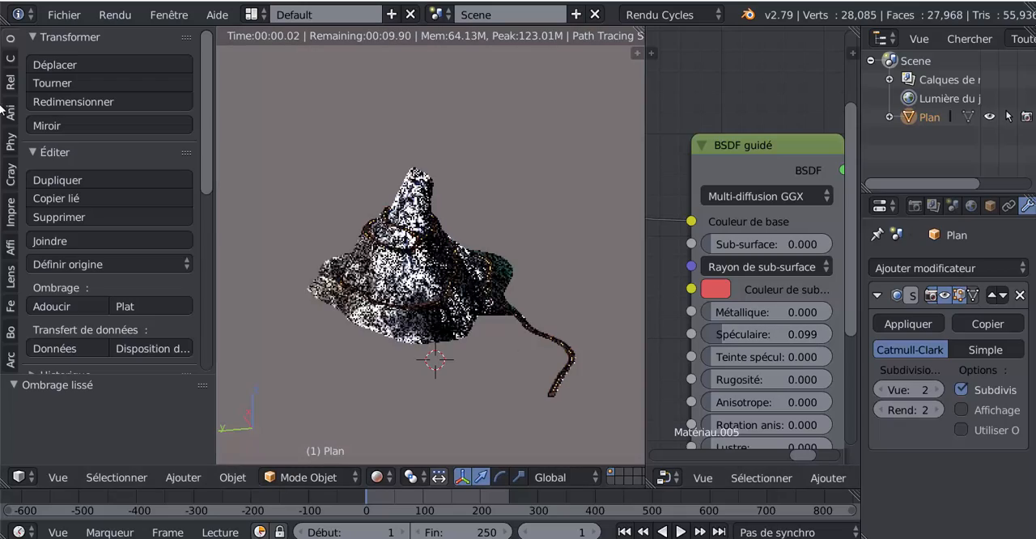
Add a plane, move it well above the mountain's summit and scale it up by about 7.26
left_click(10, 58)
left_click(105, 83)
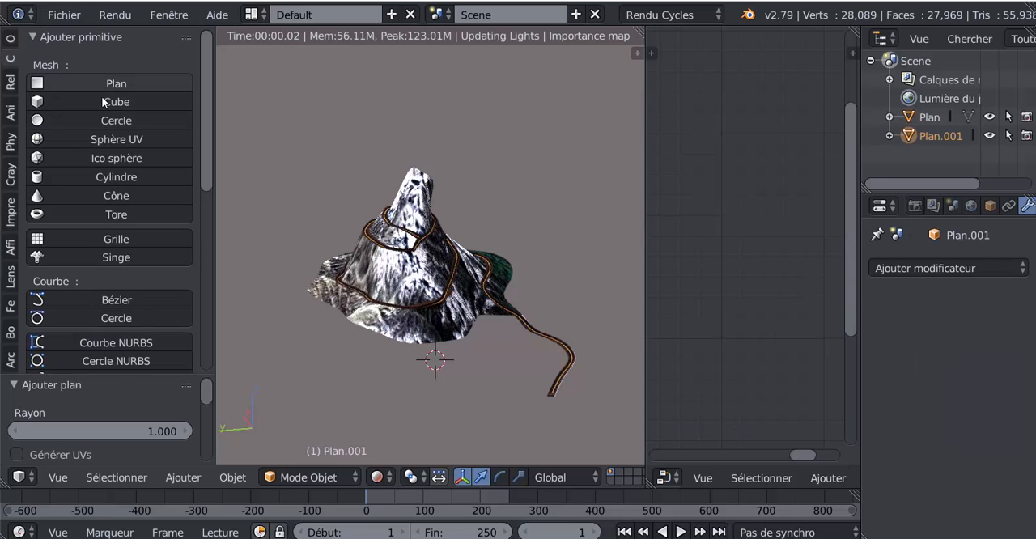
middle_click_drag(494, 376, 492, 364)
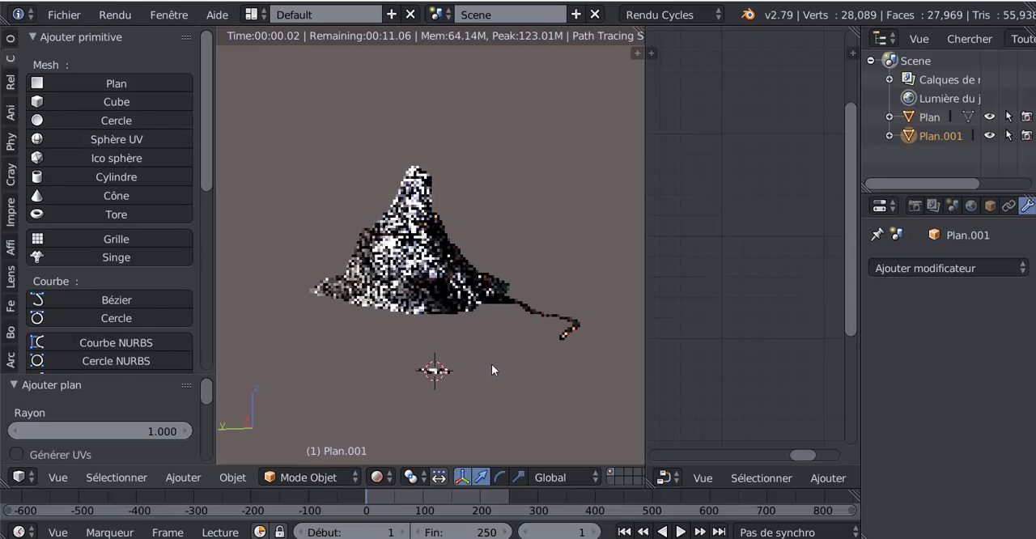
key("g")
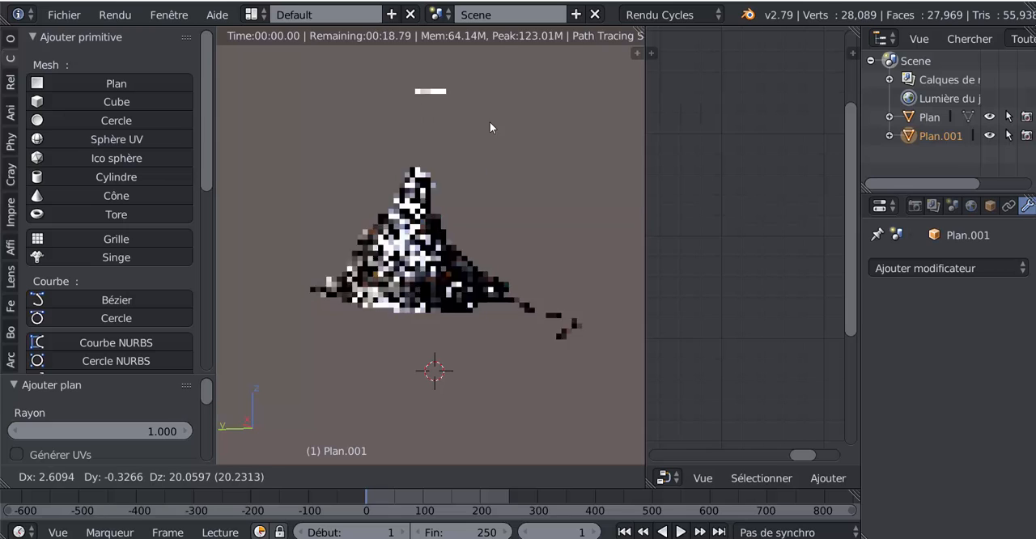
left_click(483, 109)
key("s")
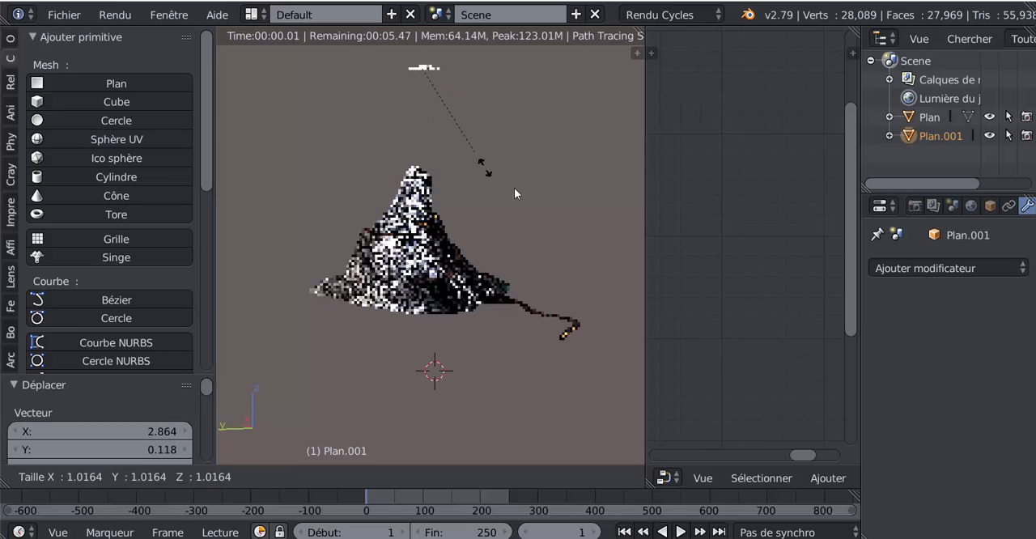
left_click(601, 36)
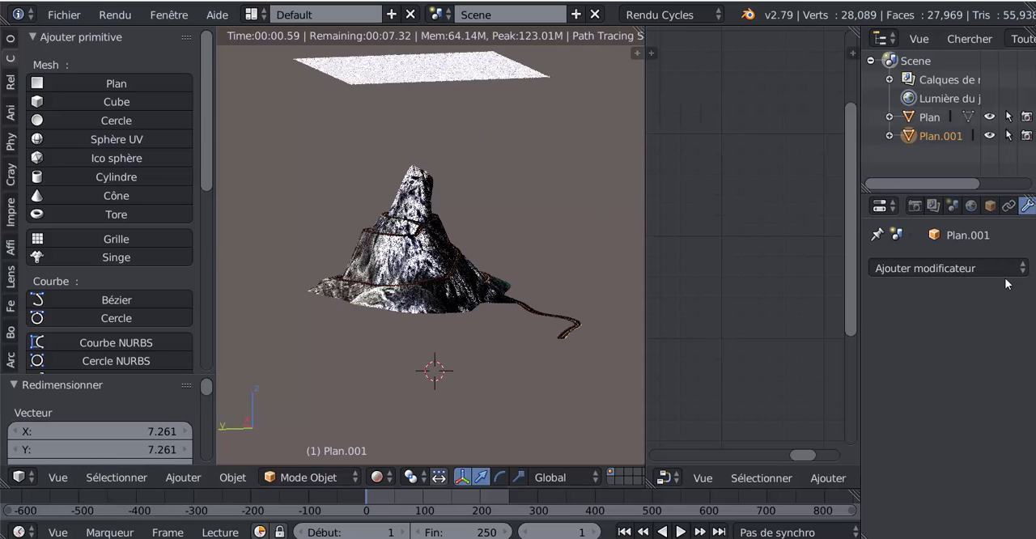
Give the overhead plane a new material with an Émission surface and a Force of 3
scroll(986, 204, "down", 3)
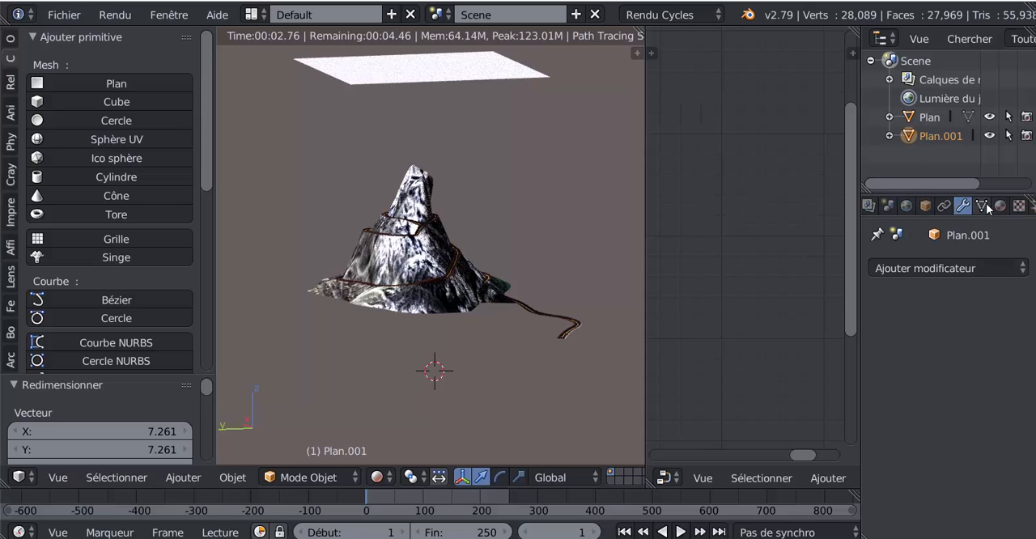
left_click(1001, 205)
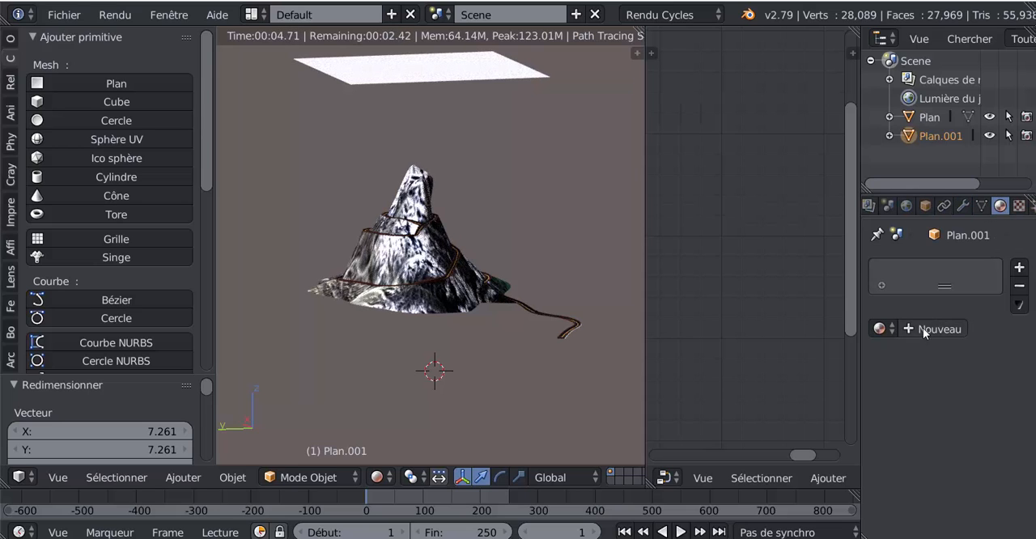
left_click(923, 328)
scroll(1015, 386, "down", 4)
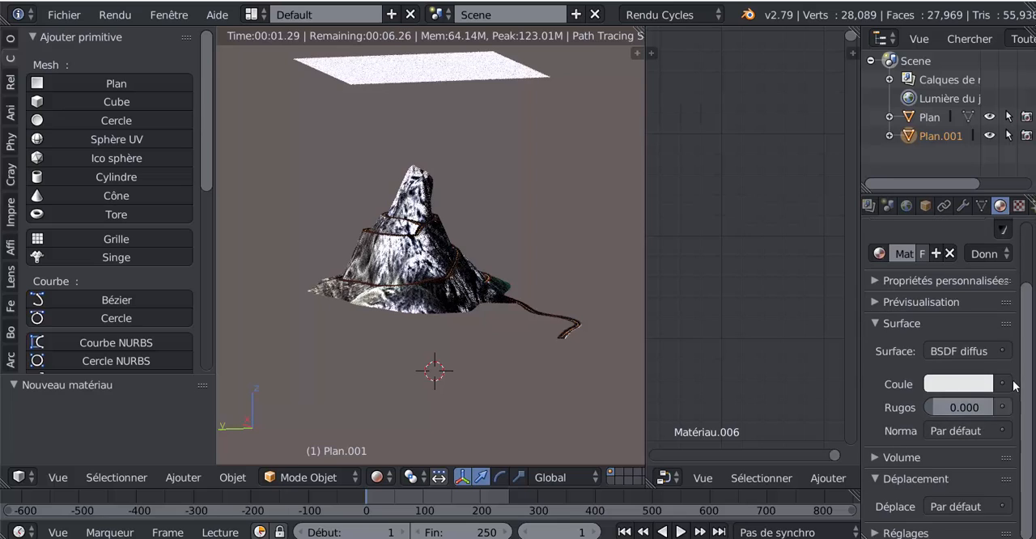
left_click(1003, 385)
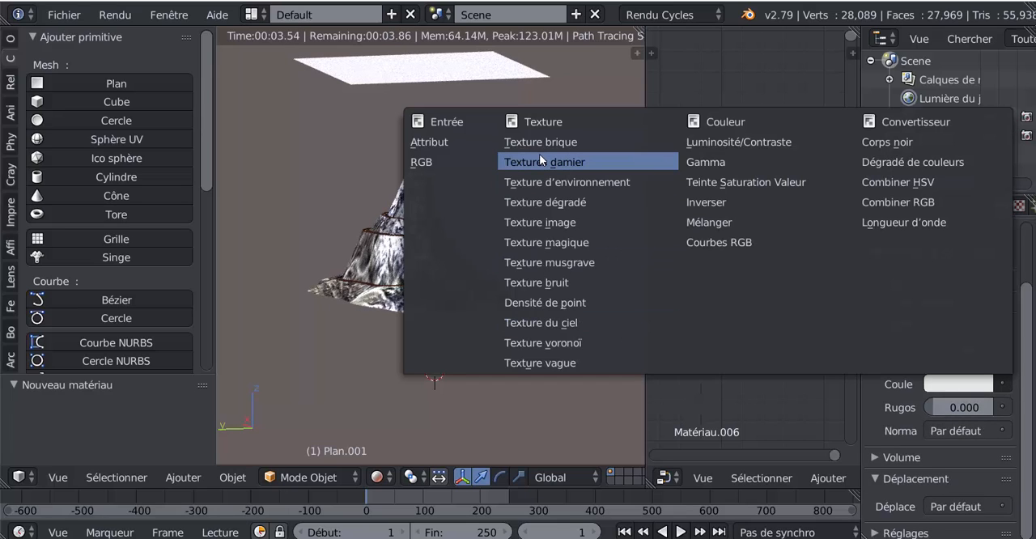
left_click(978, 353)
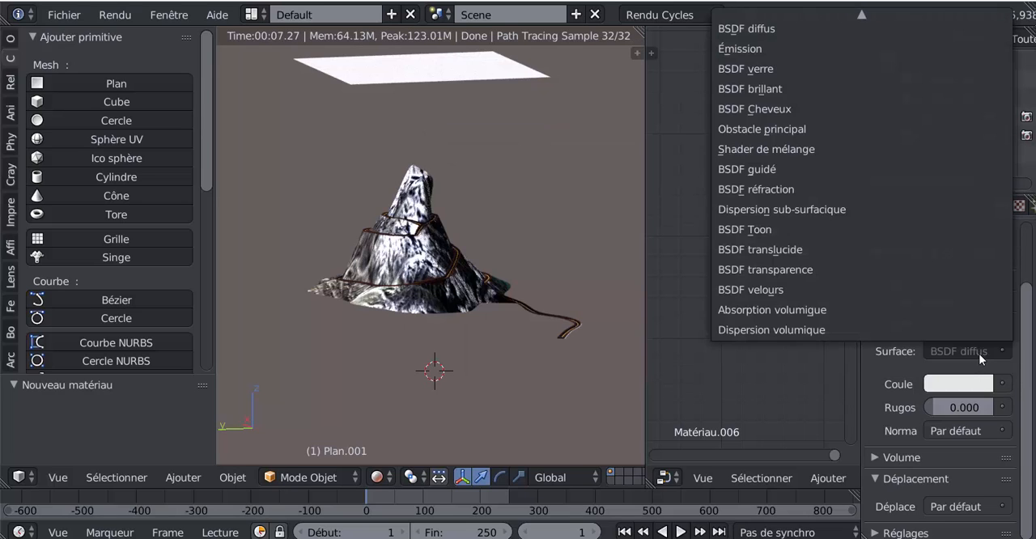
left_click(740, 50)
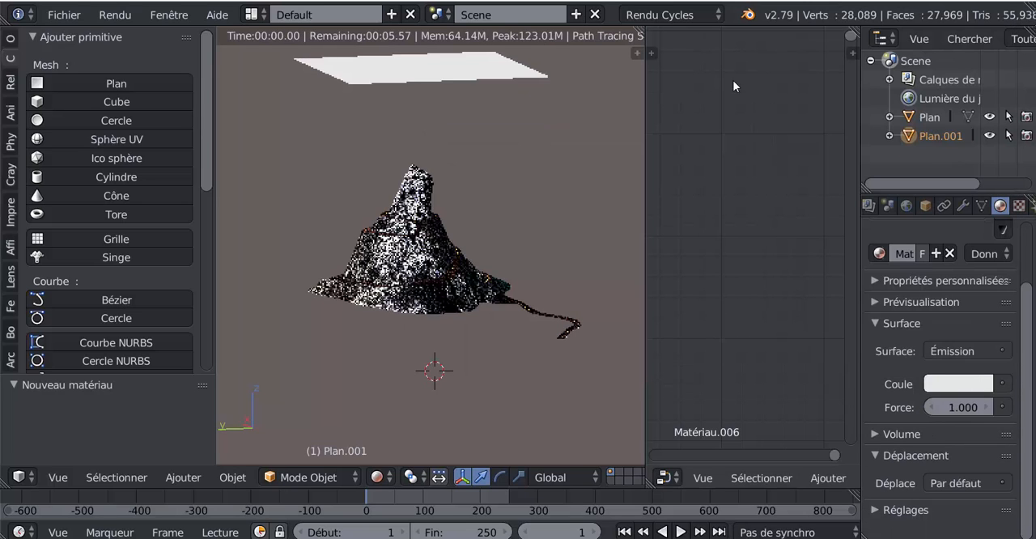
left_click(955, 407)
type("3")
key("Return")
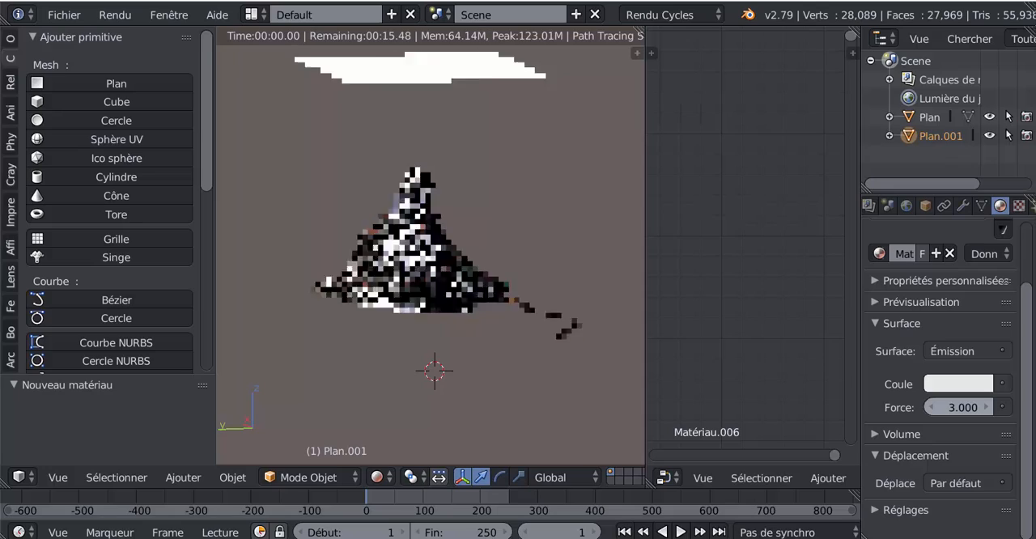
Disable Caméra ray visibility for the overhead light plane in its Cycles object settings
scroll(539, 390, "up", 5)
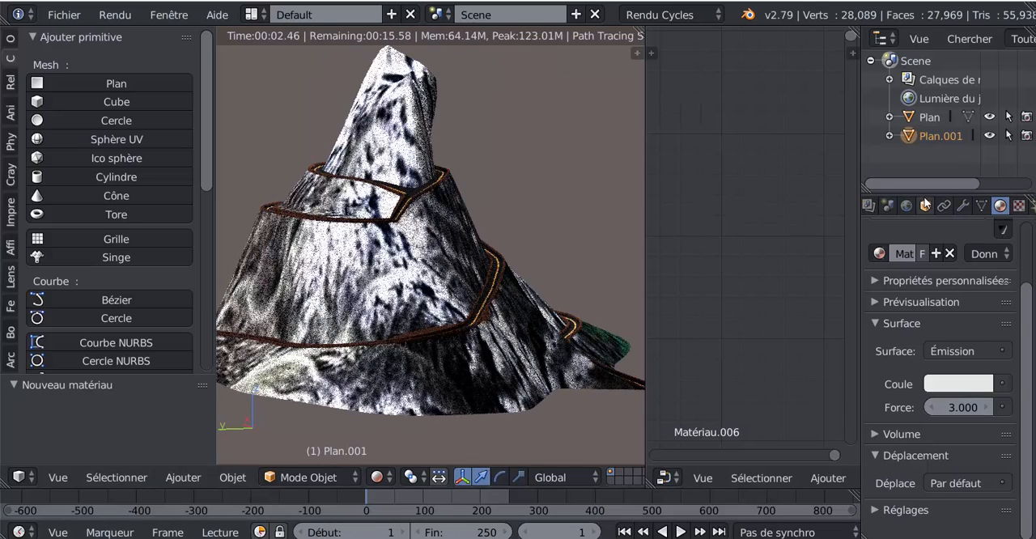
left_click(926, 206)
mouse_move(903, 484)
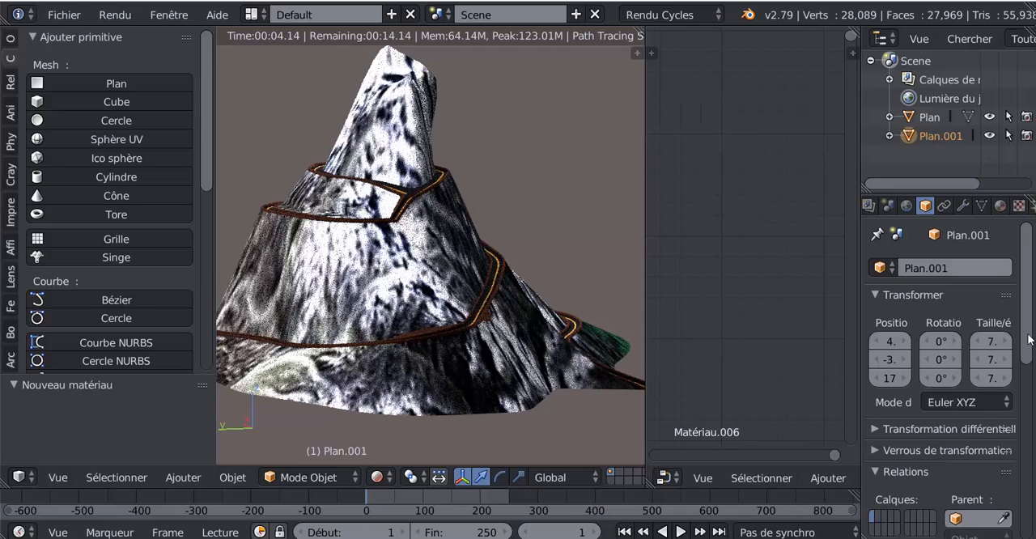
scroll(1033, 503, "down", 10)
scroll(885, 473, "down", 1)
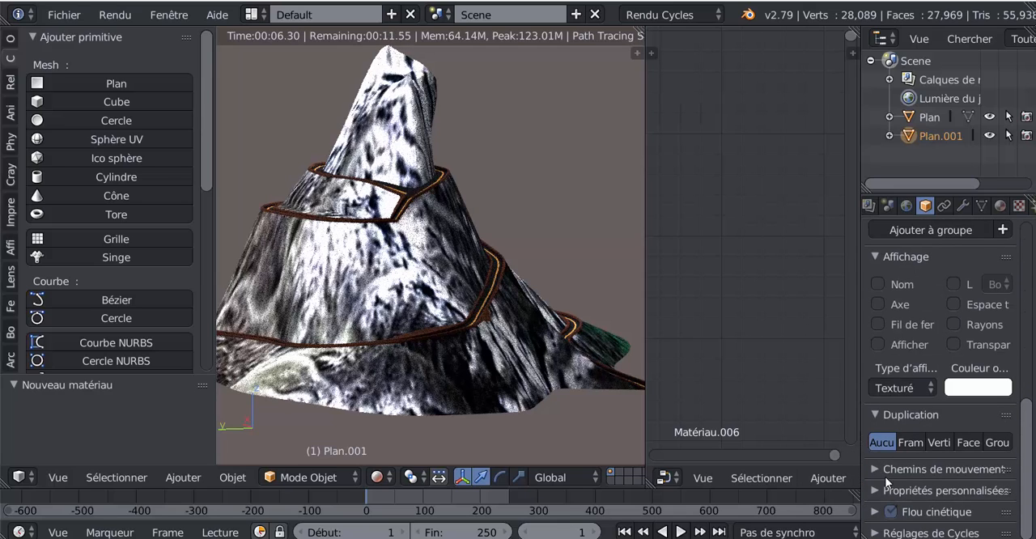
left_click(885, 534)
scroll(1033, 514, "down", 5)
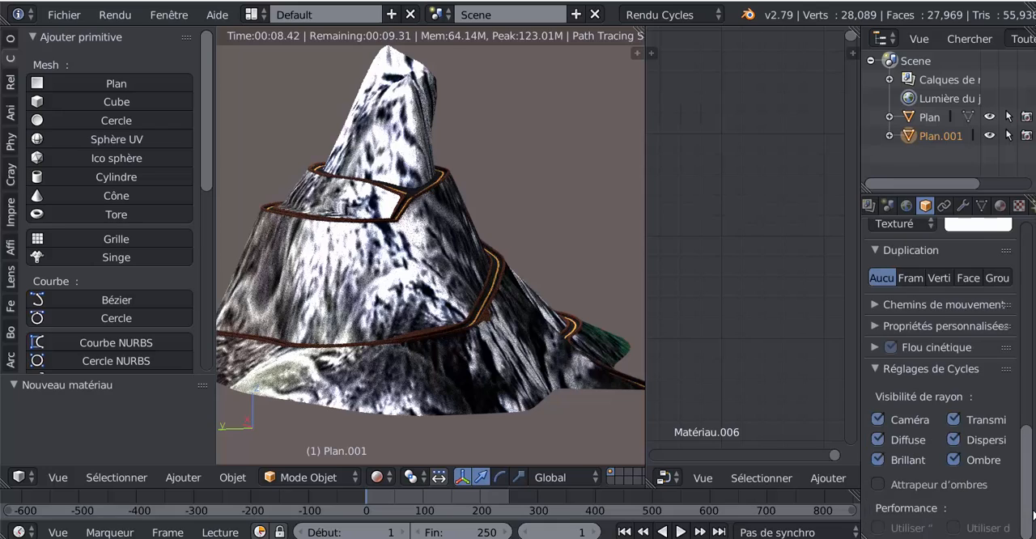
left_click(878, 419)
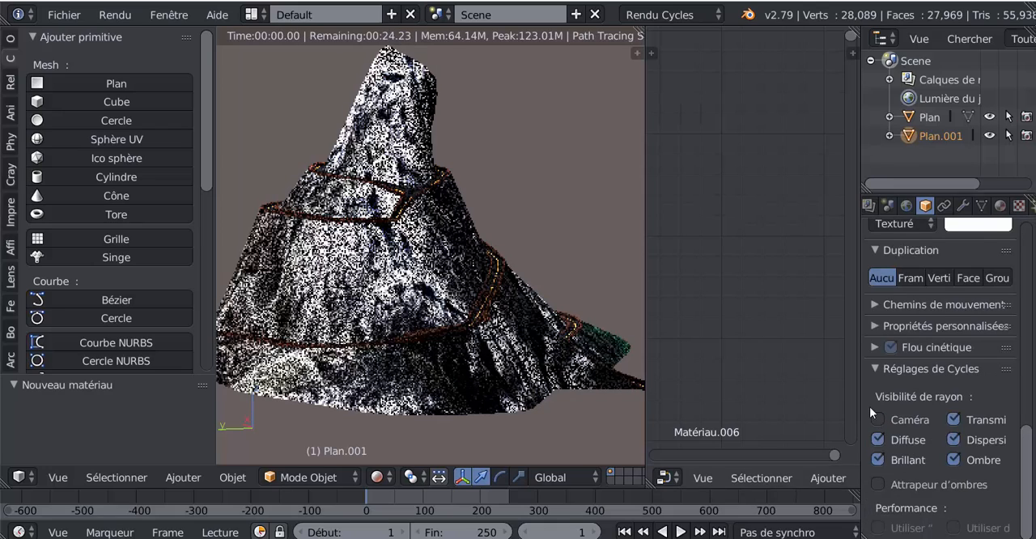
Narrow the properties and node editor areas to enlarge the 3D view around the whole mountain
left_click_drag(859, 410, 1012, 409)
left_click_drag(645, 309, 906, 314)
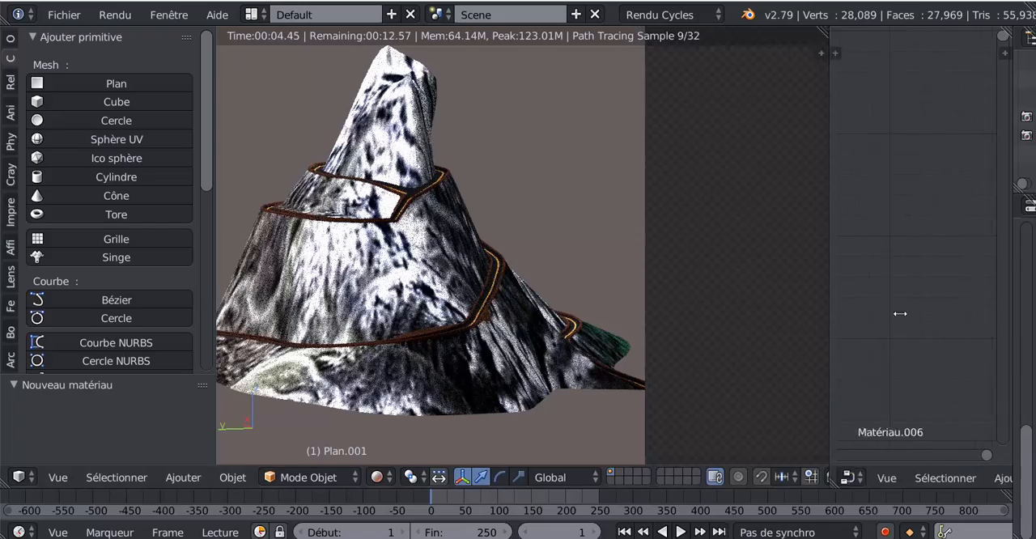
scroll(814, 314, "down", 4)
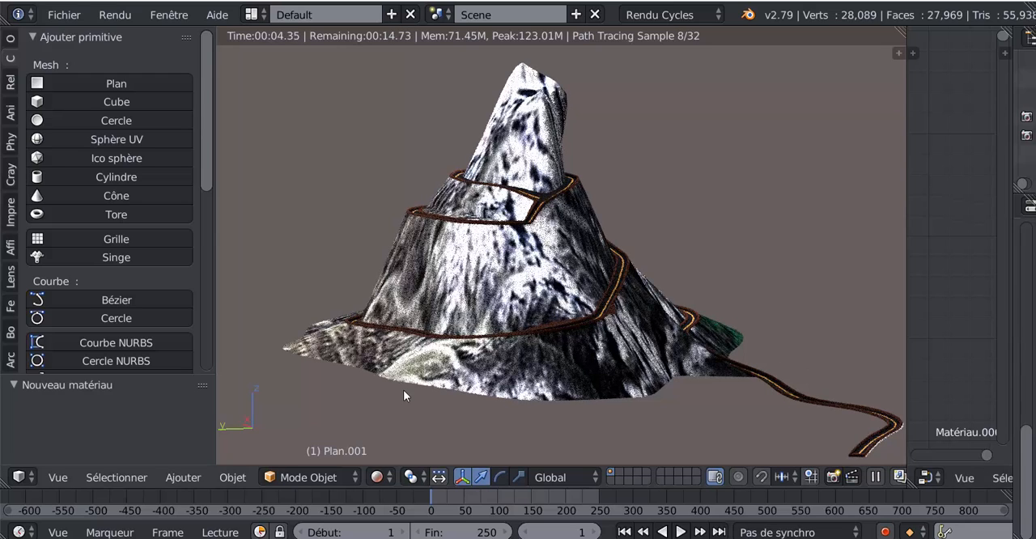
Add a second plane as the ground and scale it up by about 30.27
left_click(63, 78)
scroll(588, 314, "down", 5)
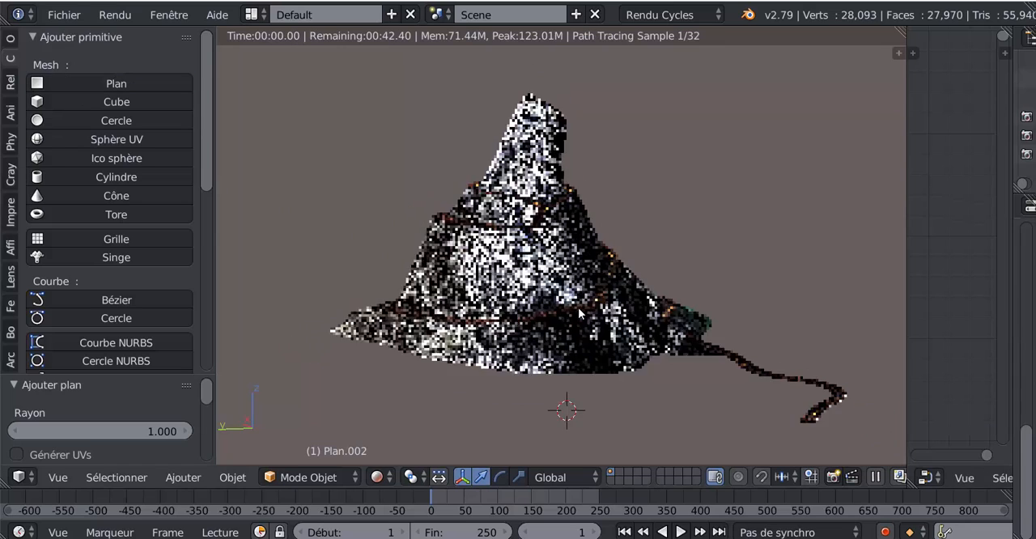
key("s")
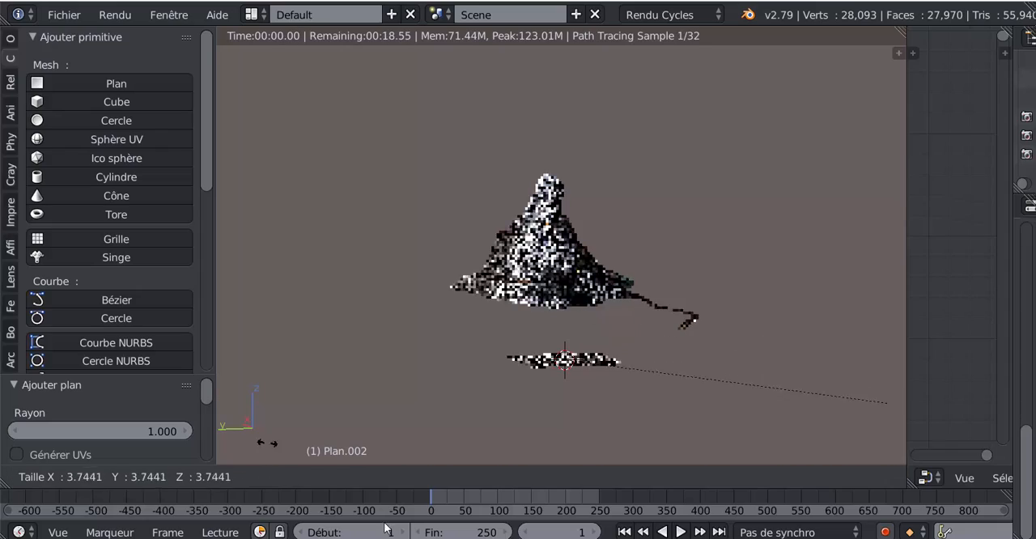
left_click(451, 132)
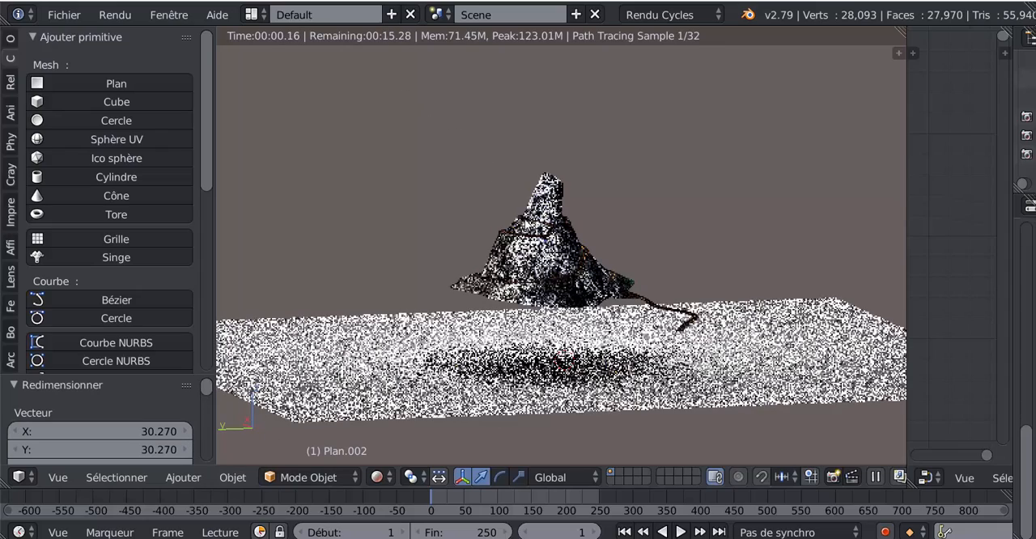
Raise the ground plane by about 4.7 in a side view to sit just beneath the mountain's base
middle_click_drag(521, 289, 520, 272)
key("ctrl+KP_3")
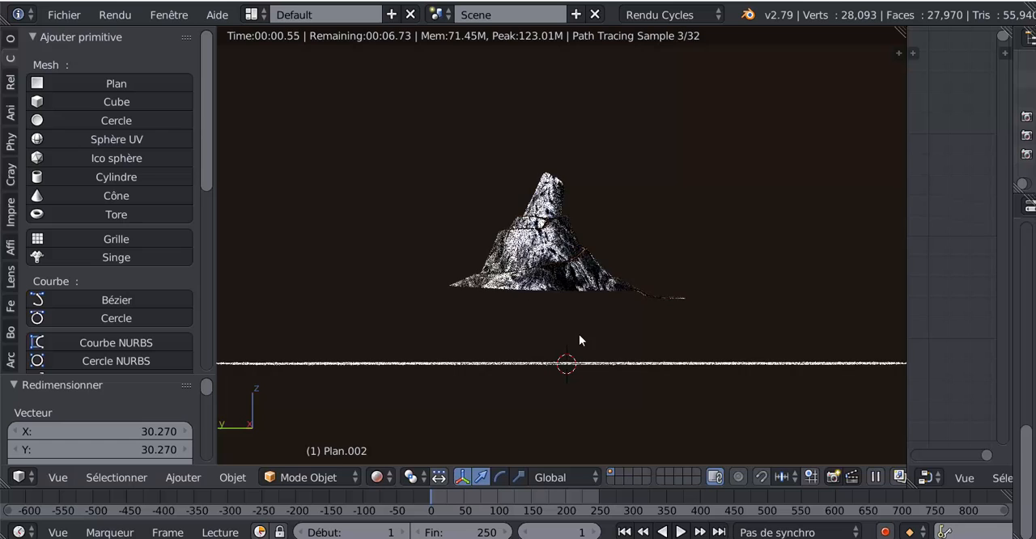
key("g")
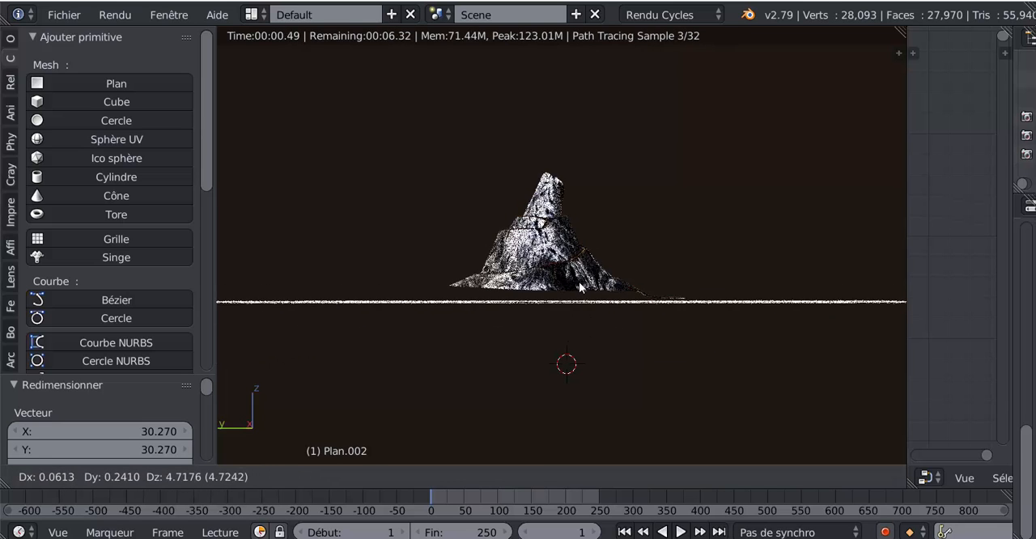
left_click(579, 281)
middle_click_drag(583, 342, 672, 398)
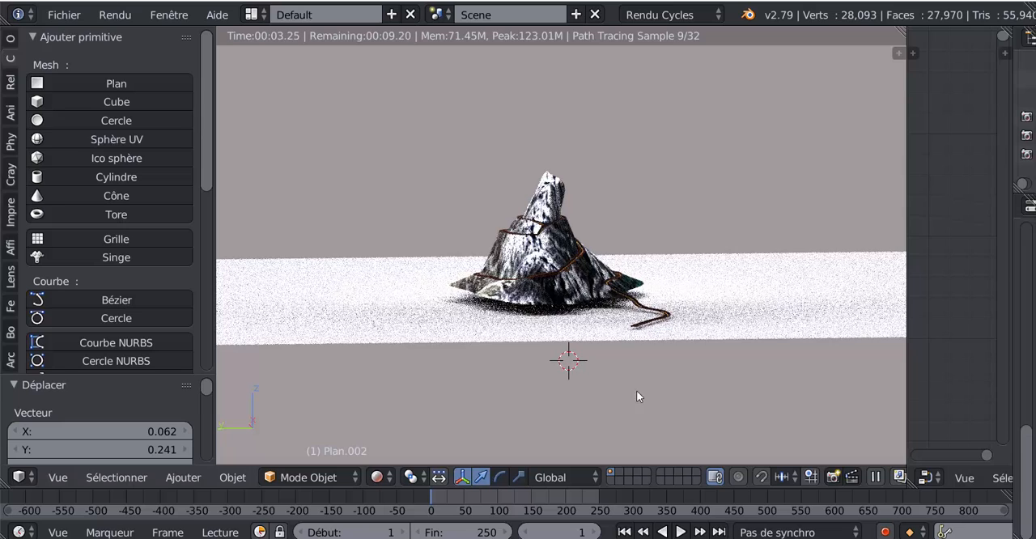
Select the mountain and display the 3D view in Solide shading
right_click(557, 286)
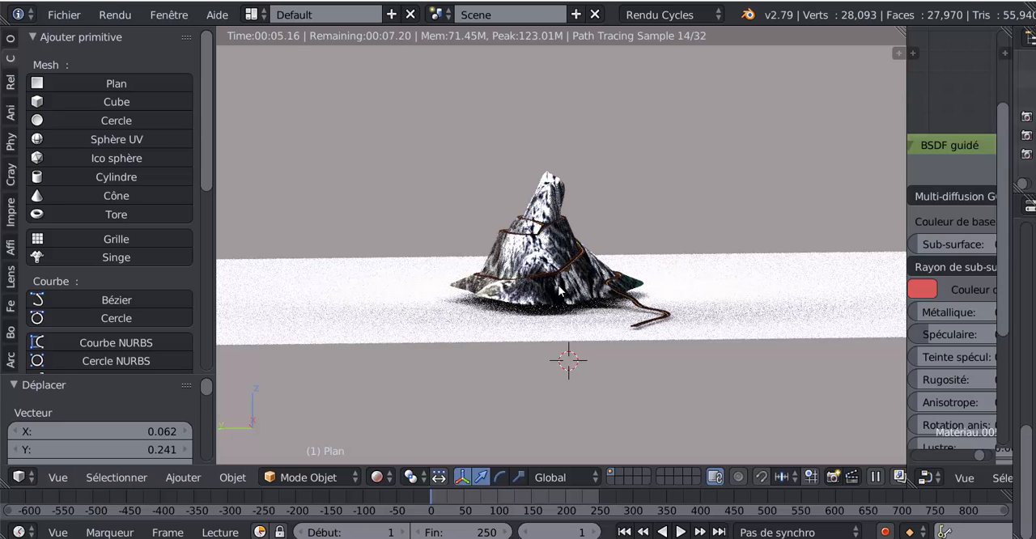
left_click(377, 477)
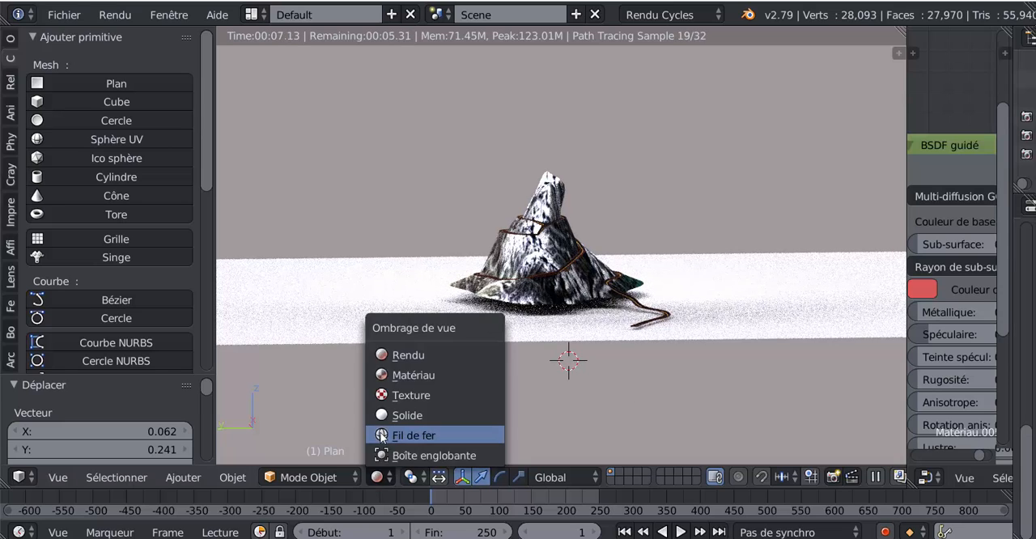
left_click(396, 410)
mouse_move(555, 360)
middle_mouse_down()
mouse_move(550, 353)
mouse_move(574, 364)
middle_mouse_up()
scroll(551, 353, "up", 2)
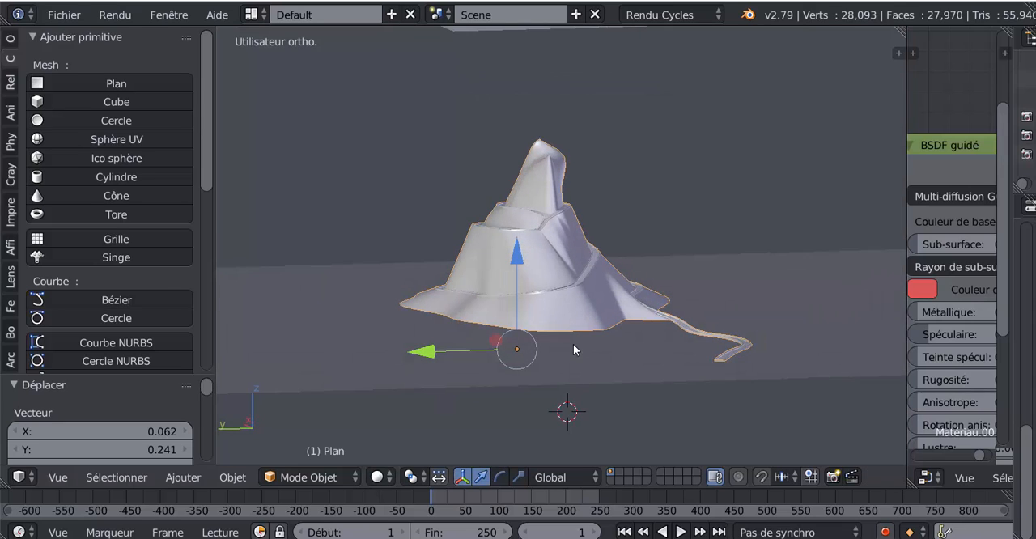
Put the mountain in Mode Edit with vertex selection and show it from the front in wireframe
key("Tab")
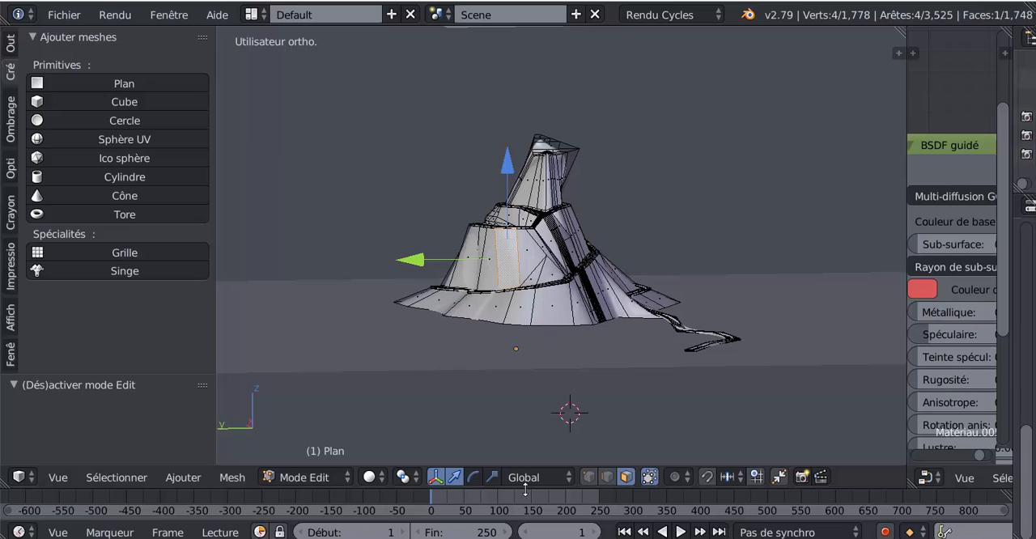
left_click(588, 477)
middle_click_drag(572, 417, 539, 418)
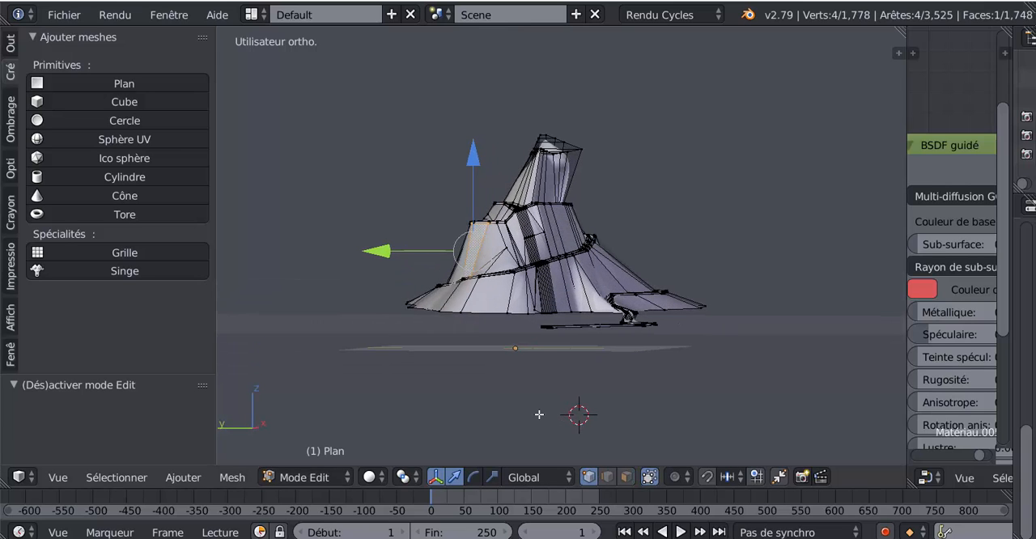
key("KP_1")
scroll(541, 394, "down", 4)
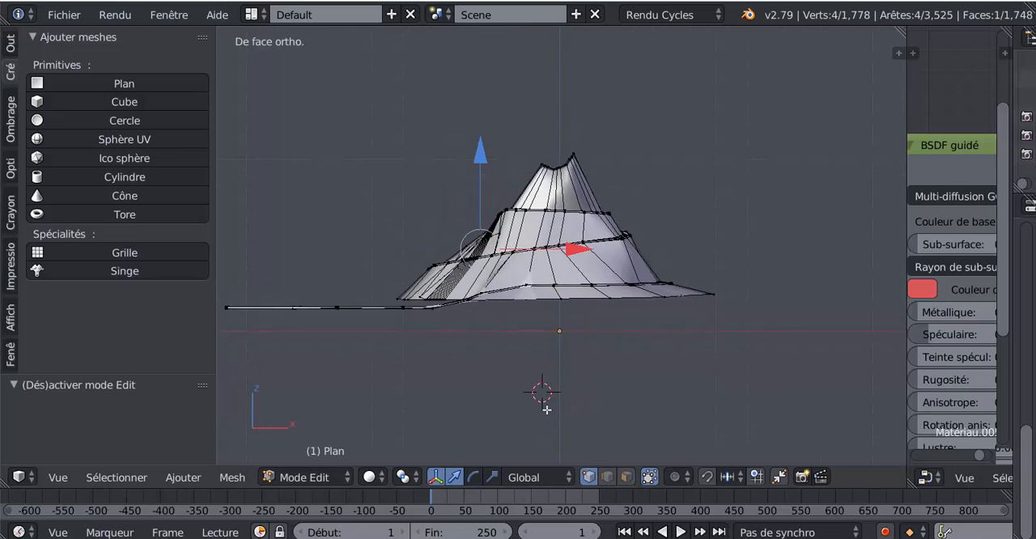
scroll(541, 378, "up", 3)
key("z")
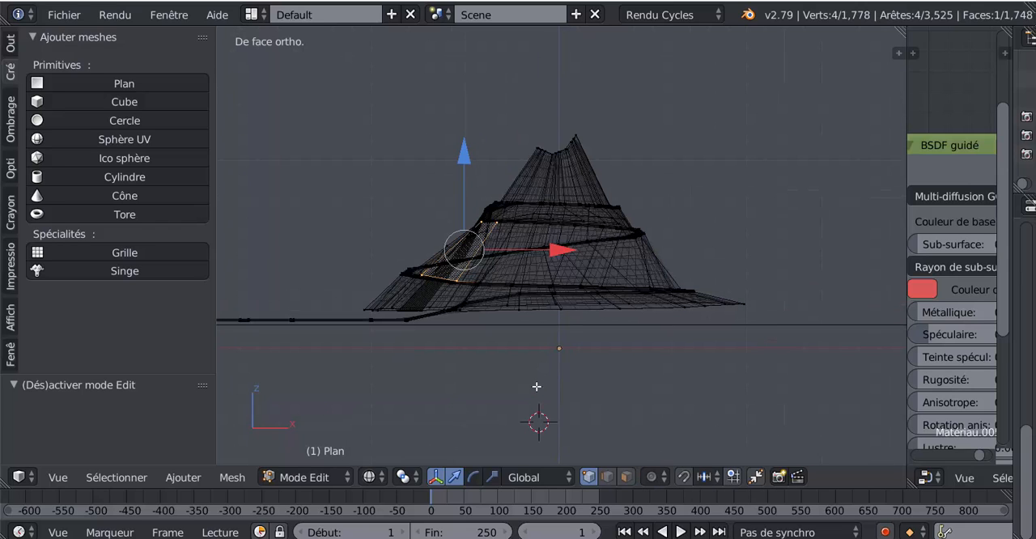
Box-select the mountain's base and road-end vertices in the front view, flatten them vertically along Z, and return to Mode Objet
scroll(531, 390, "down", 1)
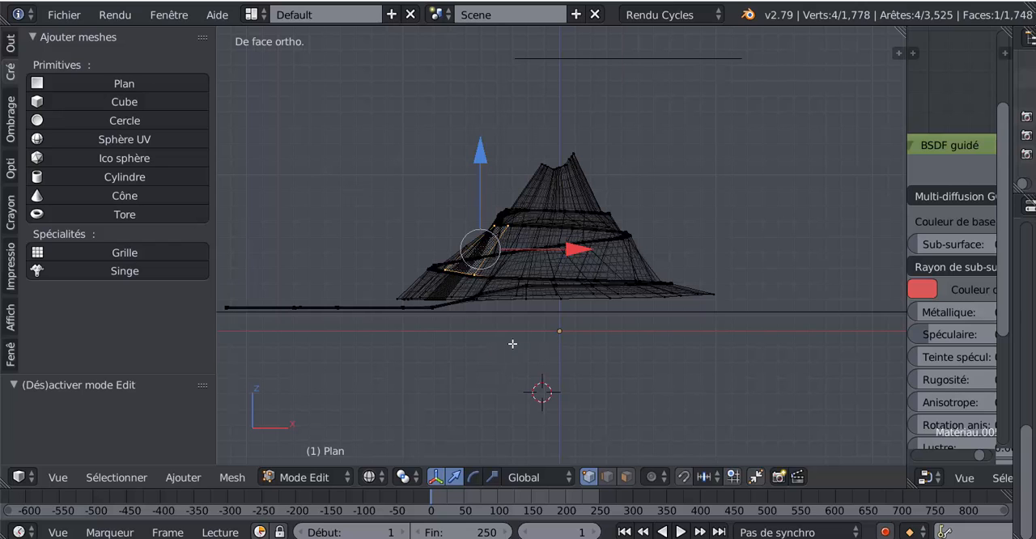
key("a")
key("b")
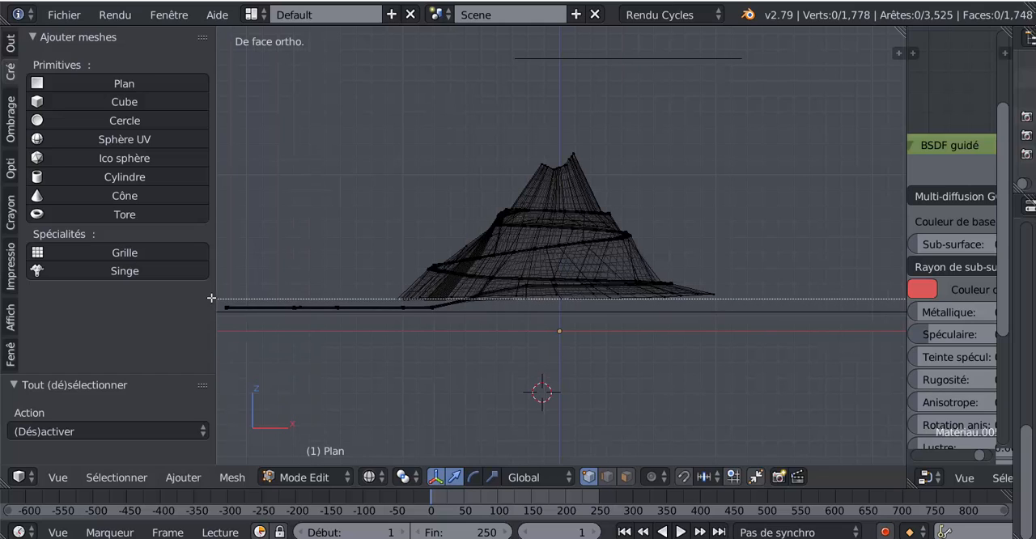
left_click_drag(216, 293, 805, 352)
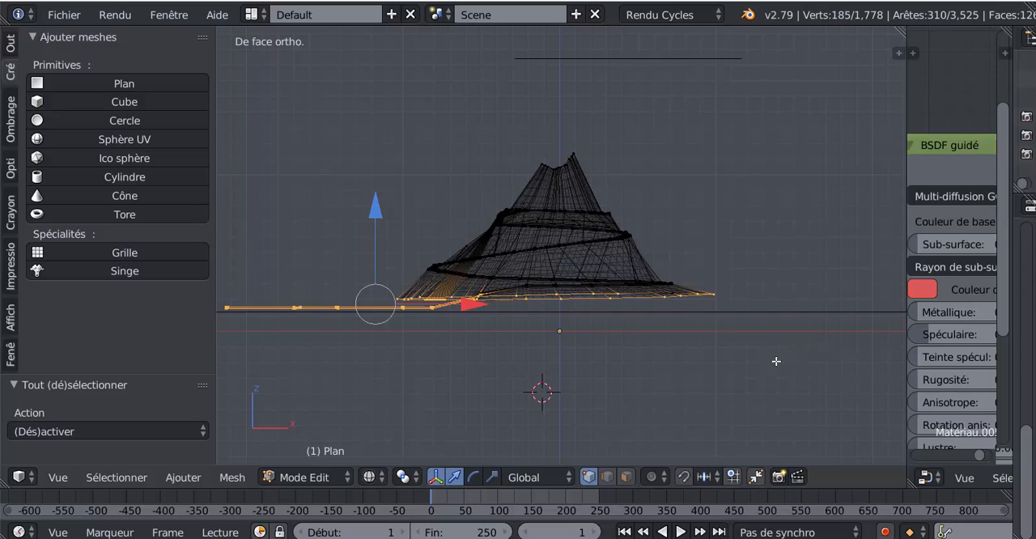
left_click(495, 477)
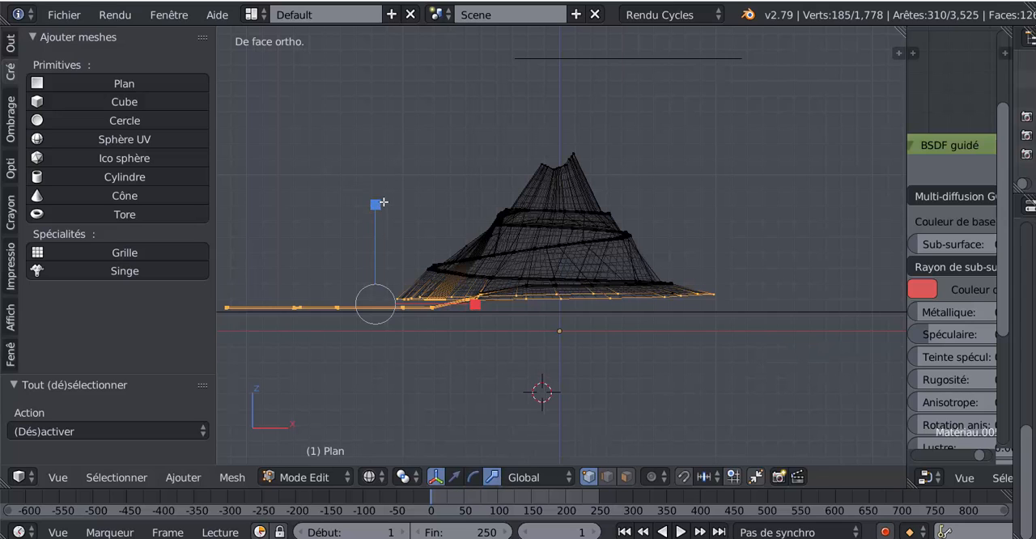
left_click_drag(383, 202, 382, 242)
key("Tab")
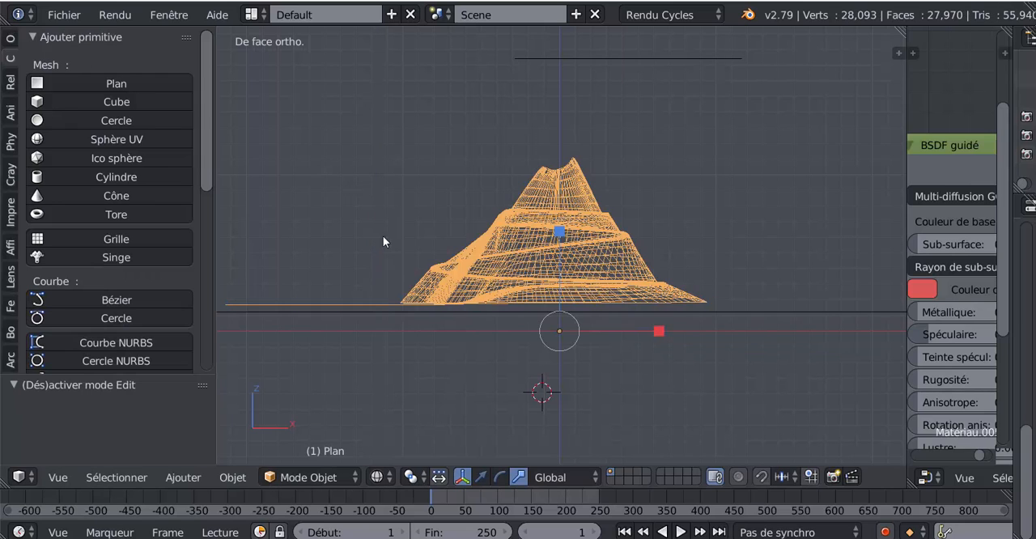
Select the ground plane in a perspective-angled solid view and display the scene in Rendu shading
key("z")
mouse_move(488, 328)
middle_mouse_down()
mouse_move(539, 377)
mouse_move(545, 359)
middle_mouse_up()
scroll(545, 360, "up", 3)
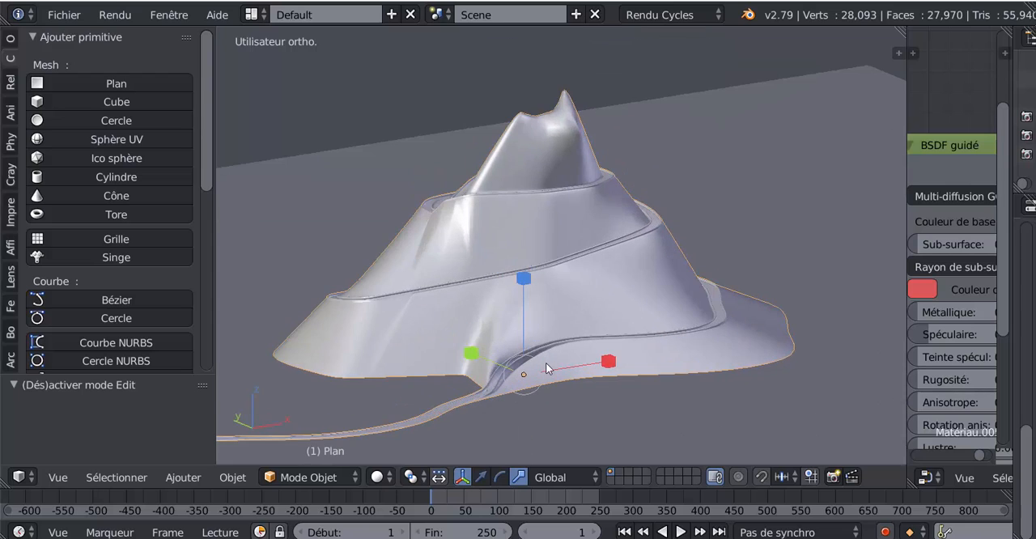
scroll(559, 383, "down", 2)
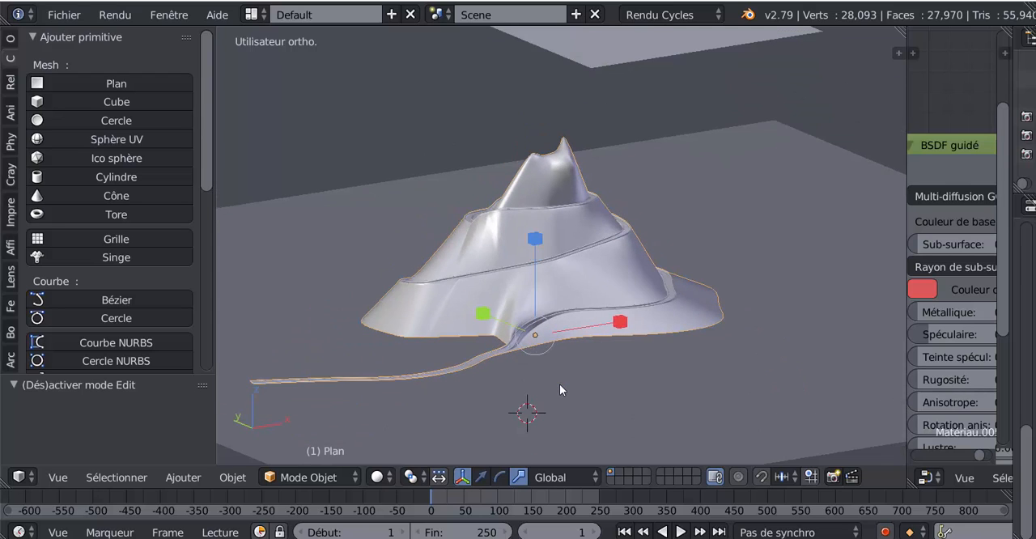
right_click(581, 421)
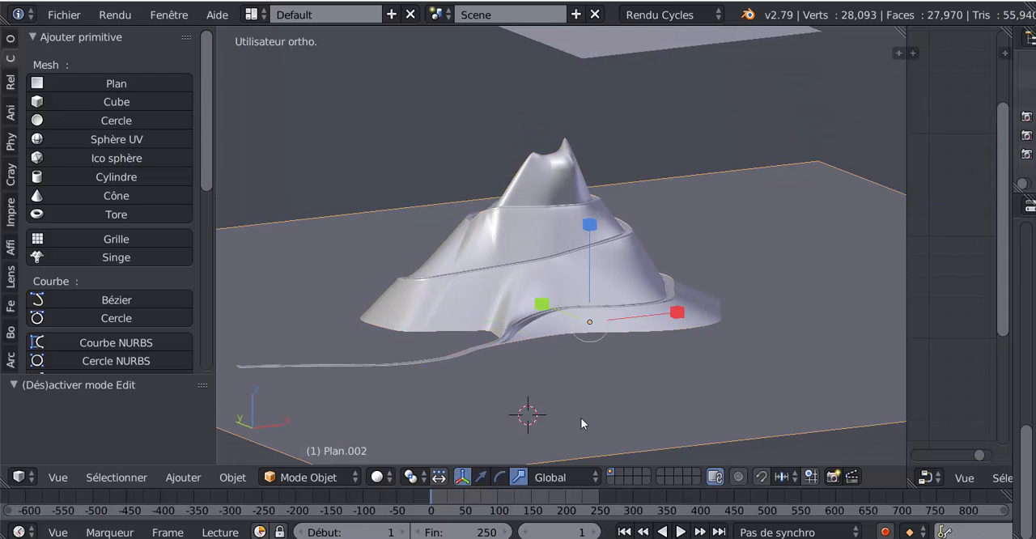
left_click(379, 477)
left_click(415, 357)
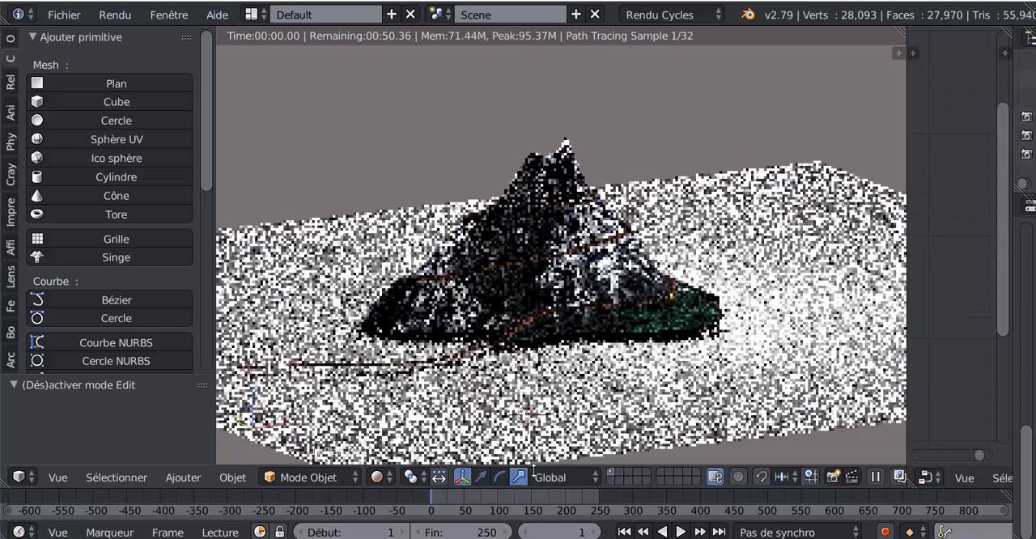
Raise the ground plane by about 0.38 toward the underside of the mountain
left_click(481, 477)
middle_click_drag(506, 410, 490, 399)
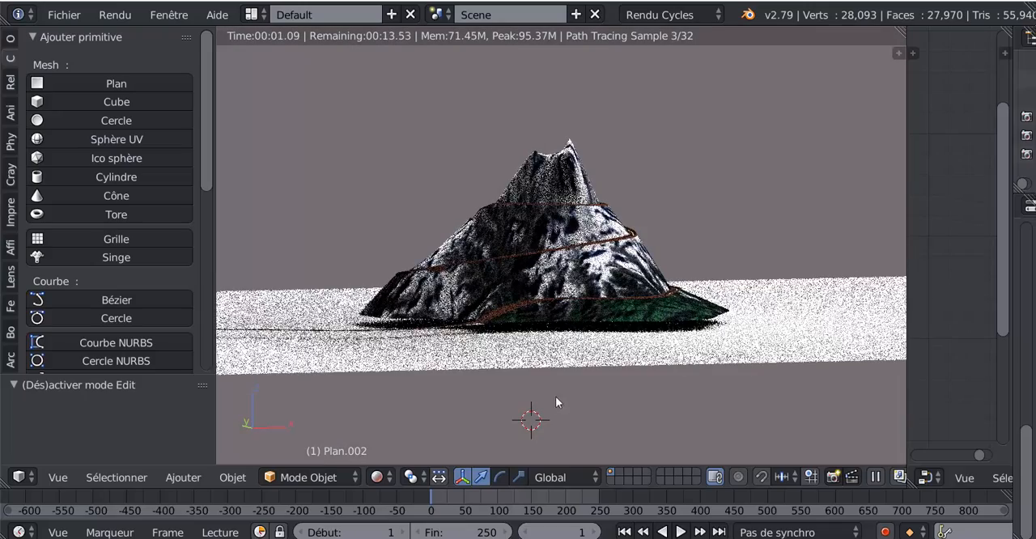
key("g")
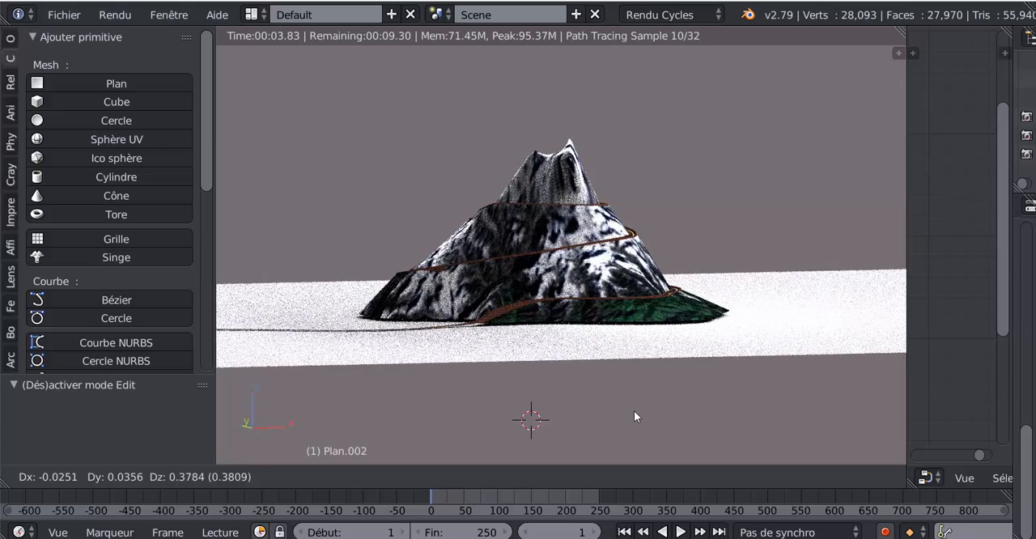
left_click(635, 416)
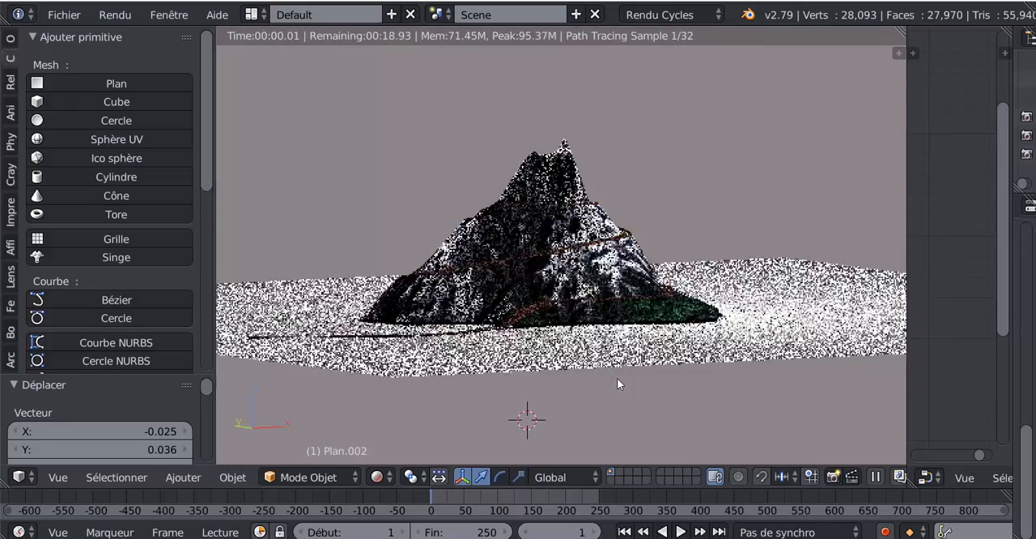
Put the mountain in Mode Edit and display the 3D view in Solide shading
key("Tab")
middle_click_drag(624, 382, 627, 430)
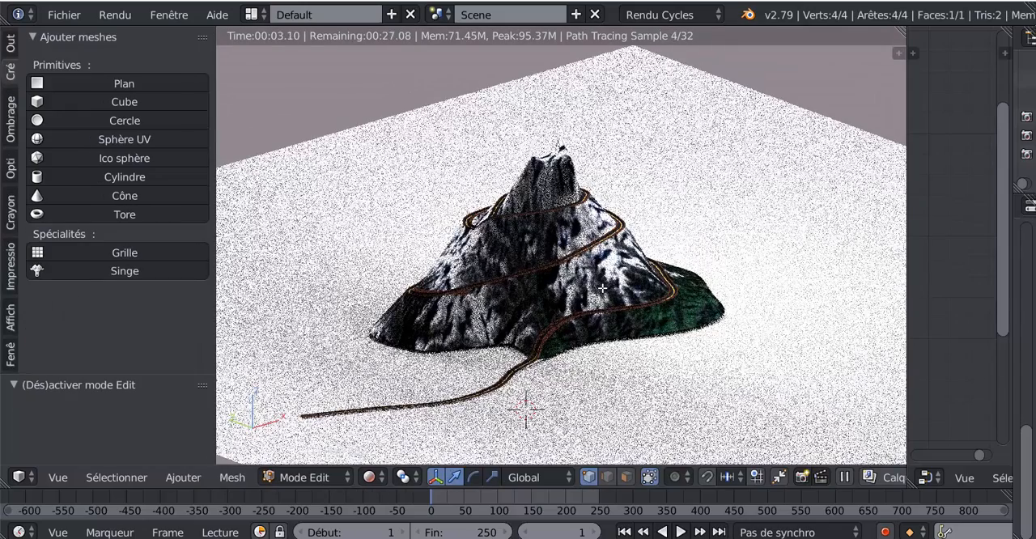
left_click(317, 477)
left_click(299, 454)
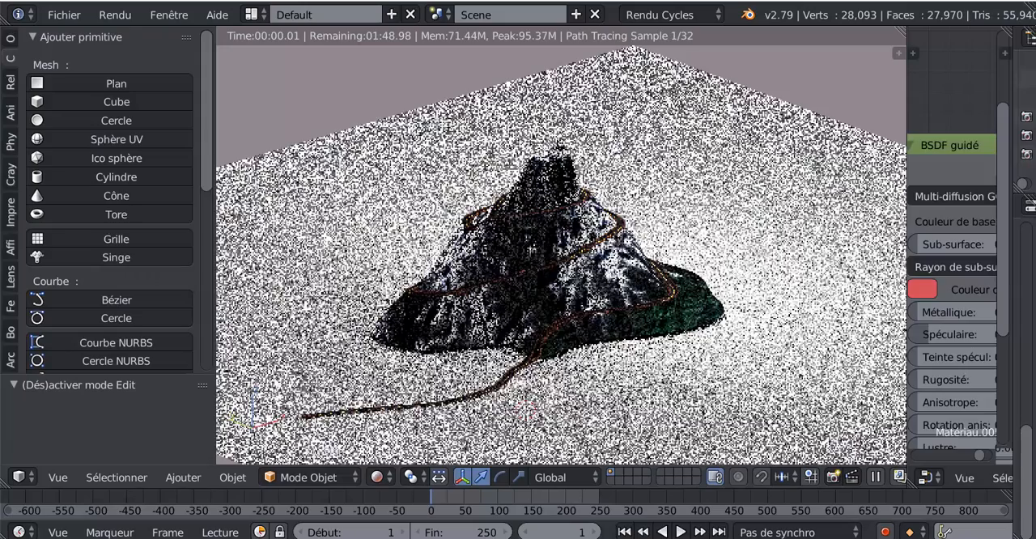
key("Tab")
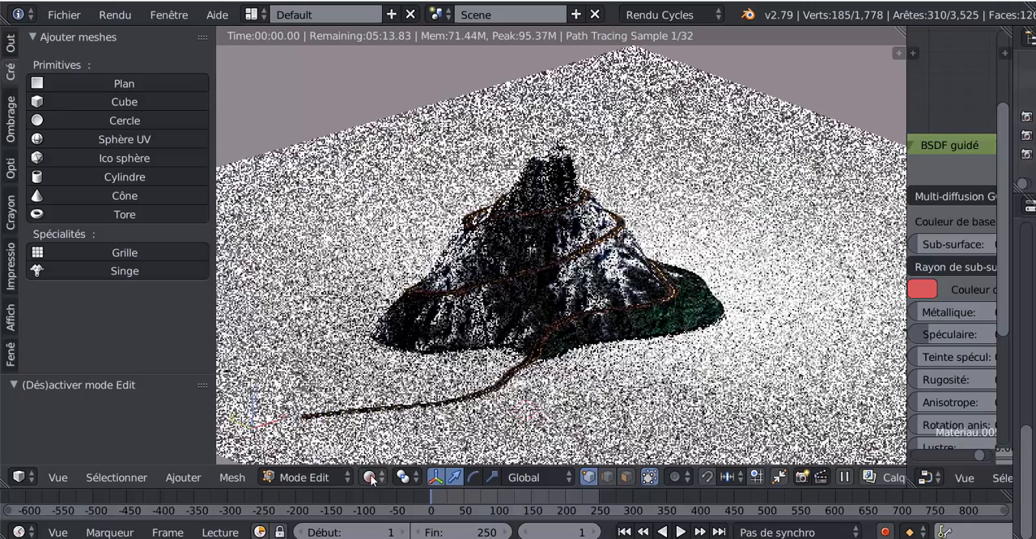
left_click(371, 478)
left_click(377, 417)
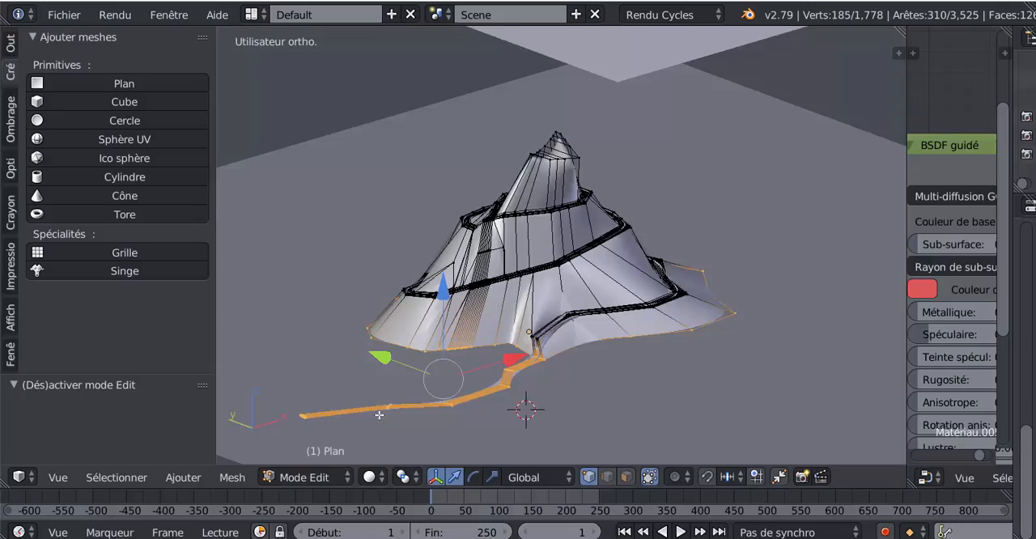
Select the mountain mesh's entire outer border, including the road's edge, with Sélectionner boucle frontière
key("a")
key("a")
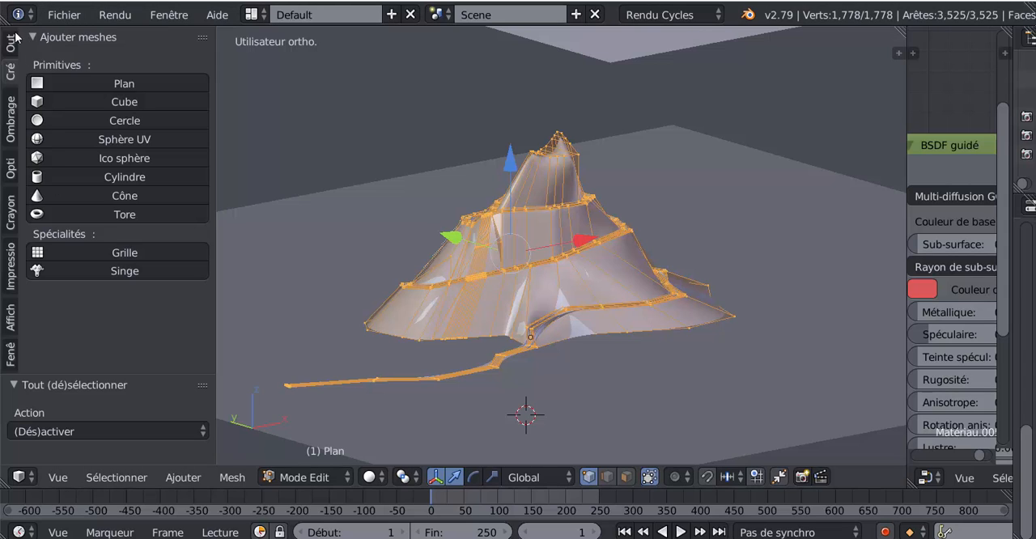
left_click(116, 477)
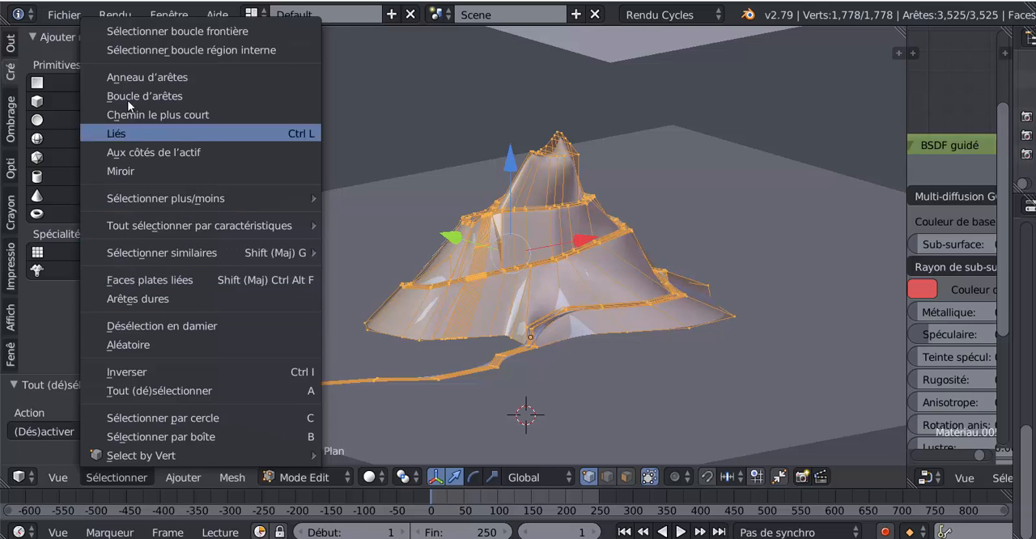
left_click(138, 32)
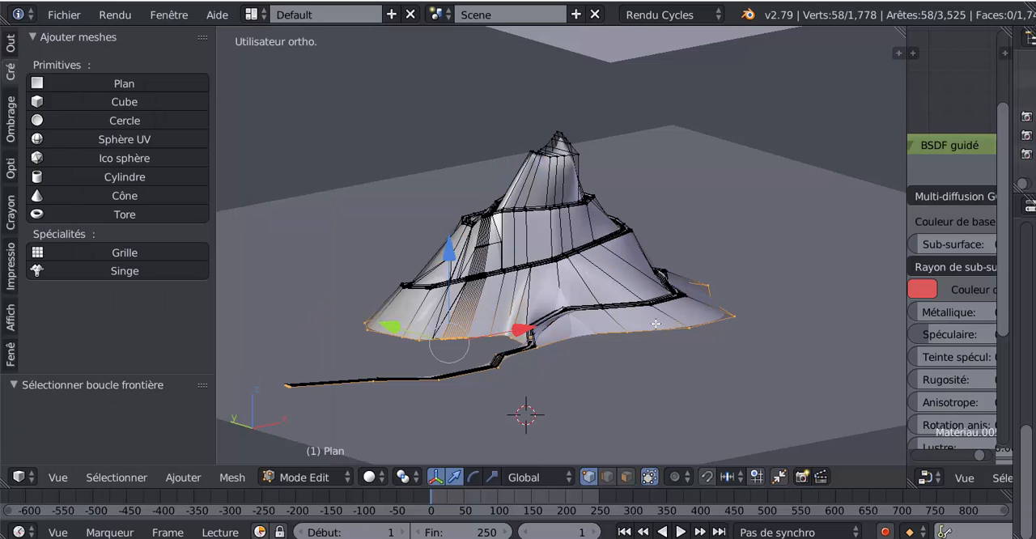
Extrude the selected border loop in wireframe, preview the mountain in Rendu shading, and return to Solide shading
key("z")
middle_click_drag(663, 365, 632, 367)
key("e")
left_click(585, 377)
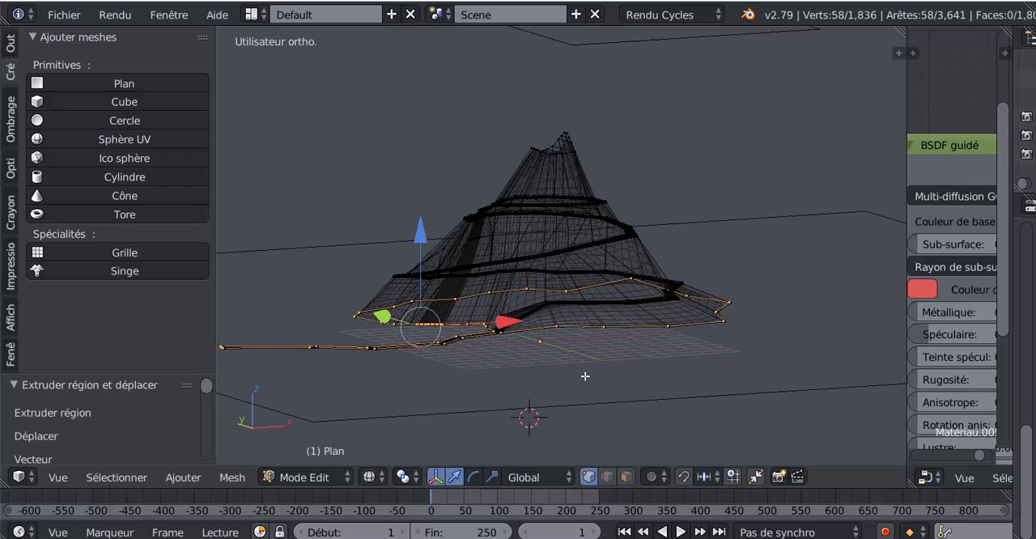
key("shift+z")
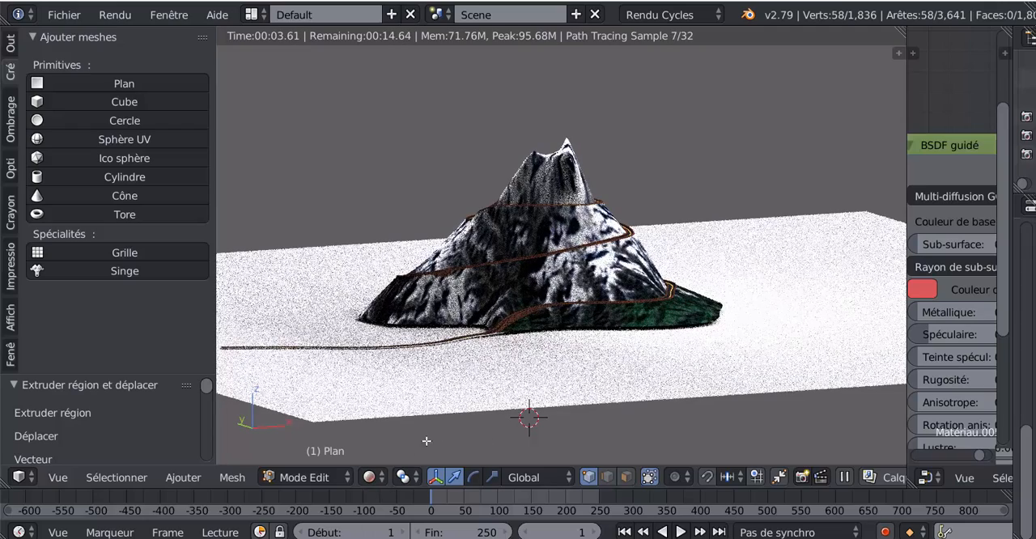
left_click(373, 478)
left_click(380, 413)
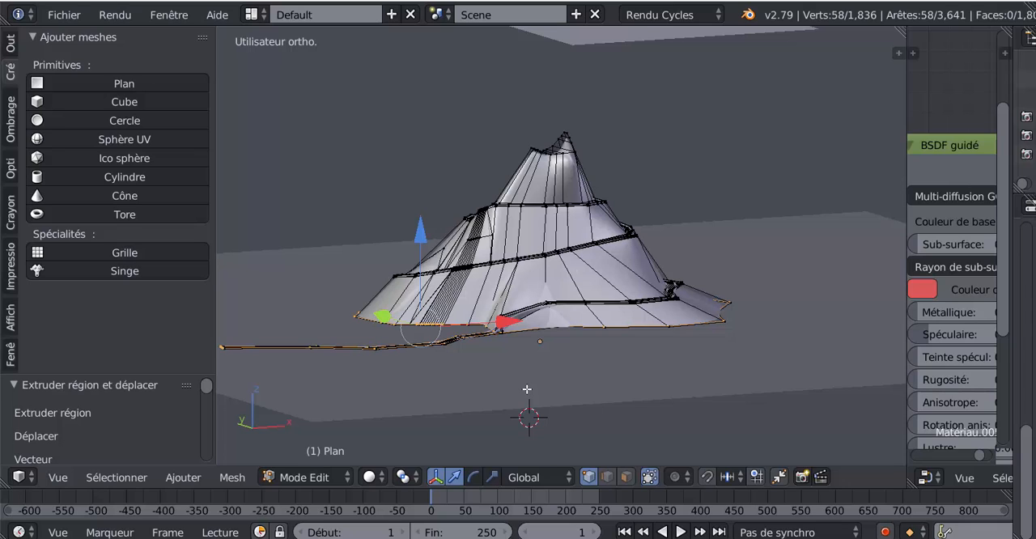
Extrude the border loop again, move it straight down along Z to form a skirt, and show the mesh in wireframe
scroll(536, 374, "up", 1)
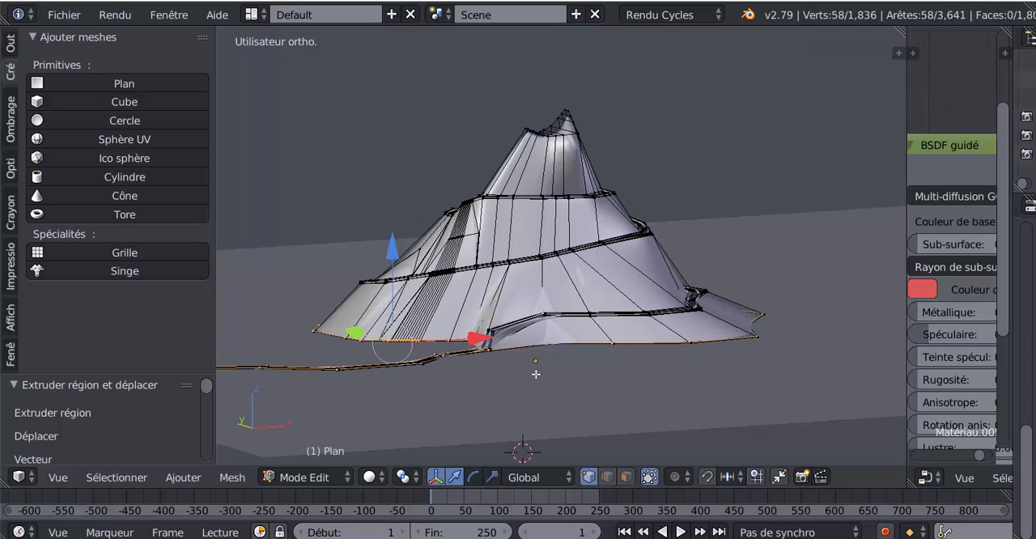
key("e")
right_click(536, 374)
left_click_drag(401, 254, 403, 268)
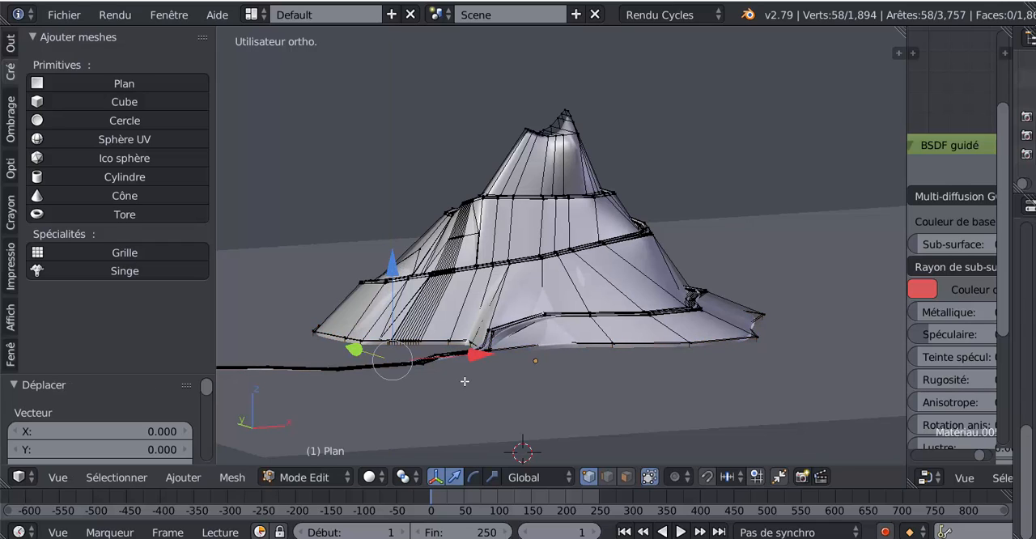
key("z")
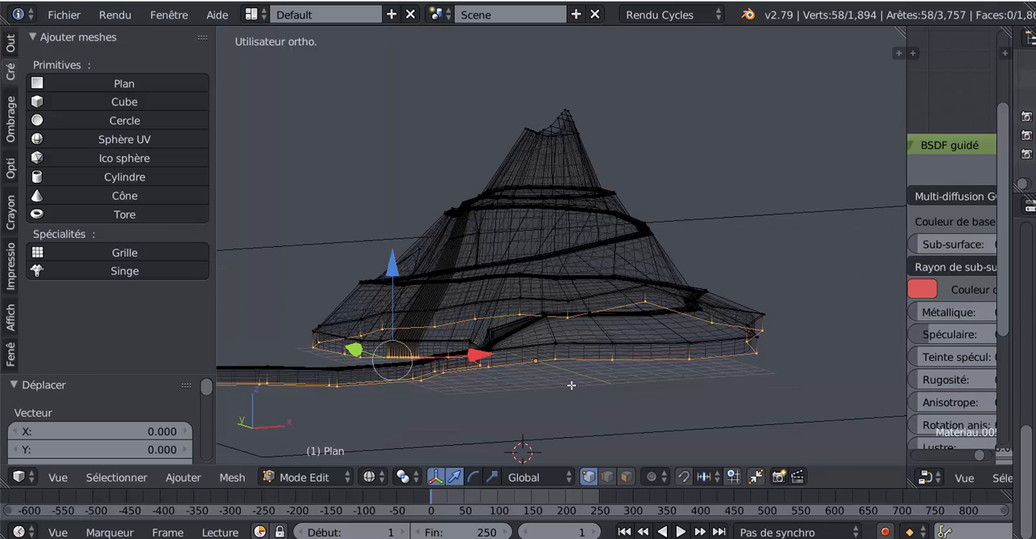
Display the scene in Rendu shading and examine the mountain's base, road and ground contact from several angles
left_click(368, 477)
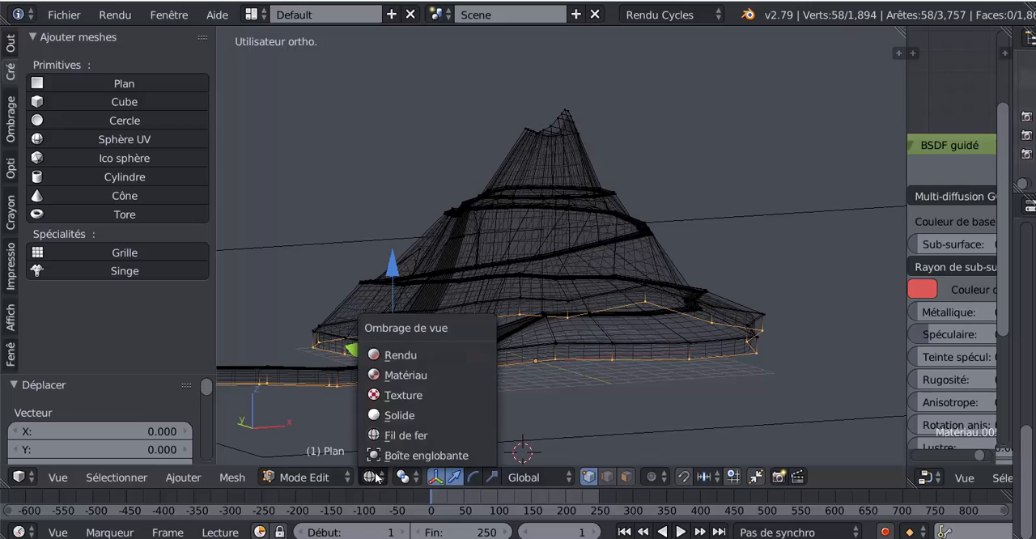
left_click(381, 358)
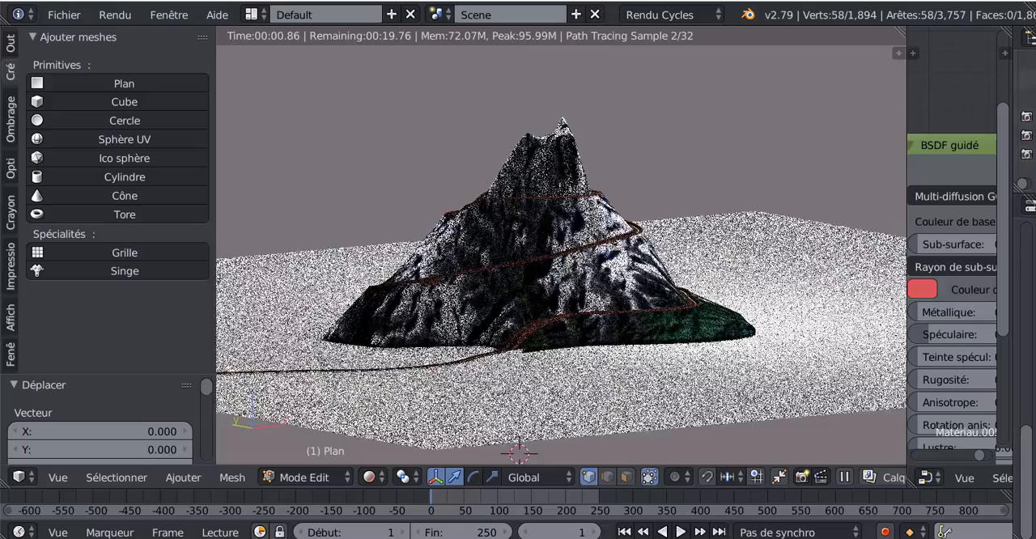
mouse_move(640, 356)
middle_mouse_down()
mouse_move(643, 417)
mouse_move(660, 409)
middle_mouse_up()
scroll(659, 409, "down", 2)
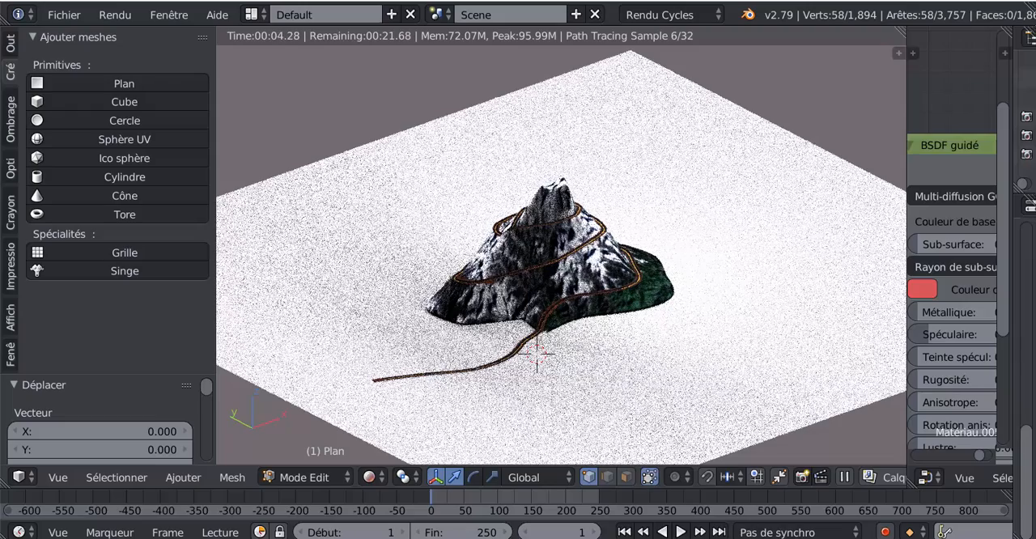
scroll(650, 404, "down", 2)
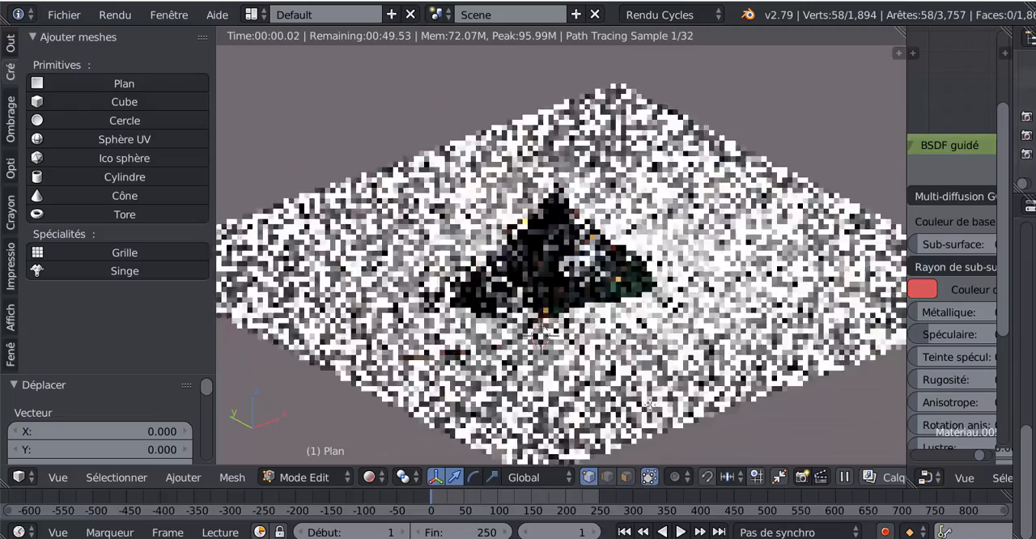
mouse_move(650, 404)
middle_mouse_down()
mouse_move(637, 375)
mouse_move(596, 381)
middle_mouse_up()
scroll(636, 374, "up", 5)
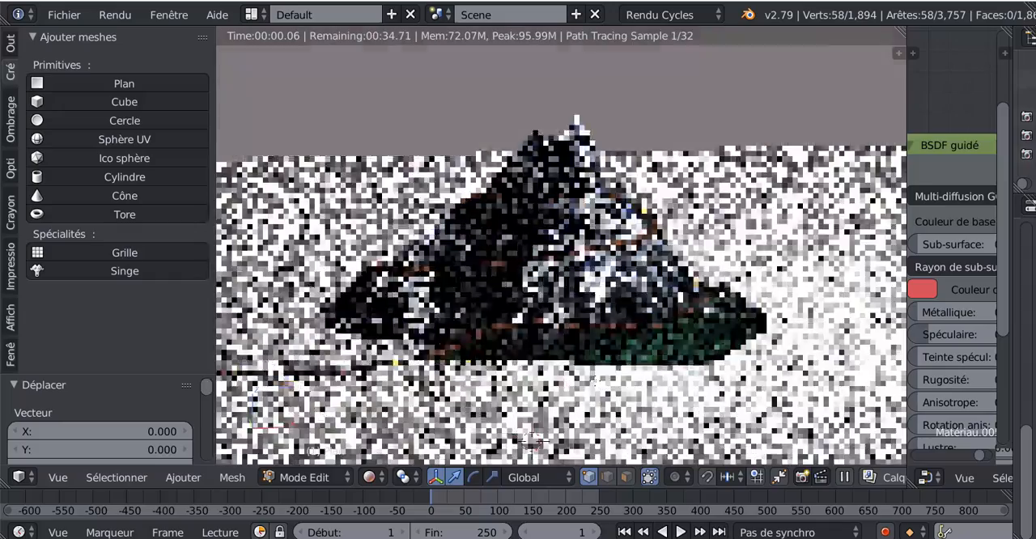
scroll(596, 381, "up", 2)
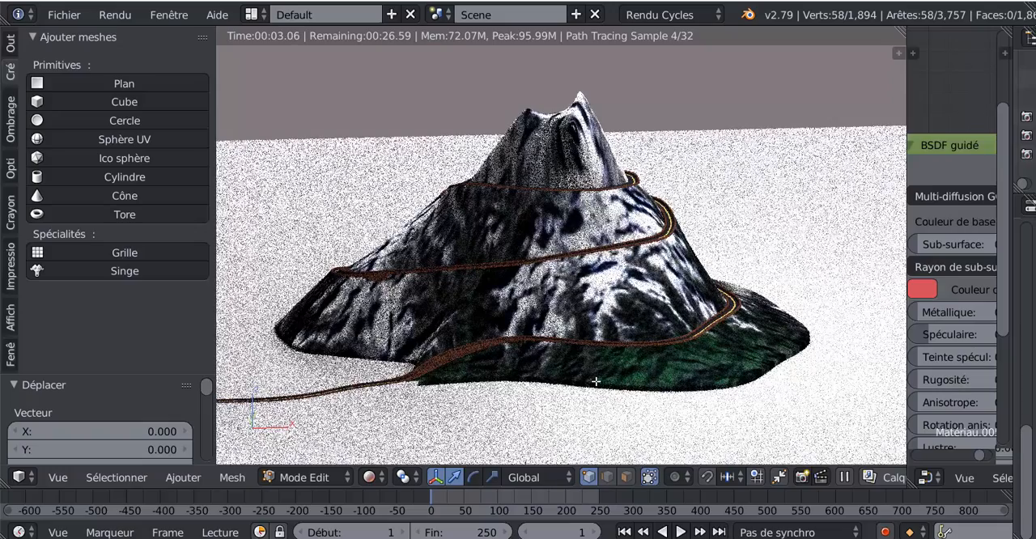
middle_click_drag(497, 325, 571, 372)
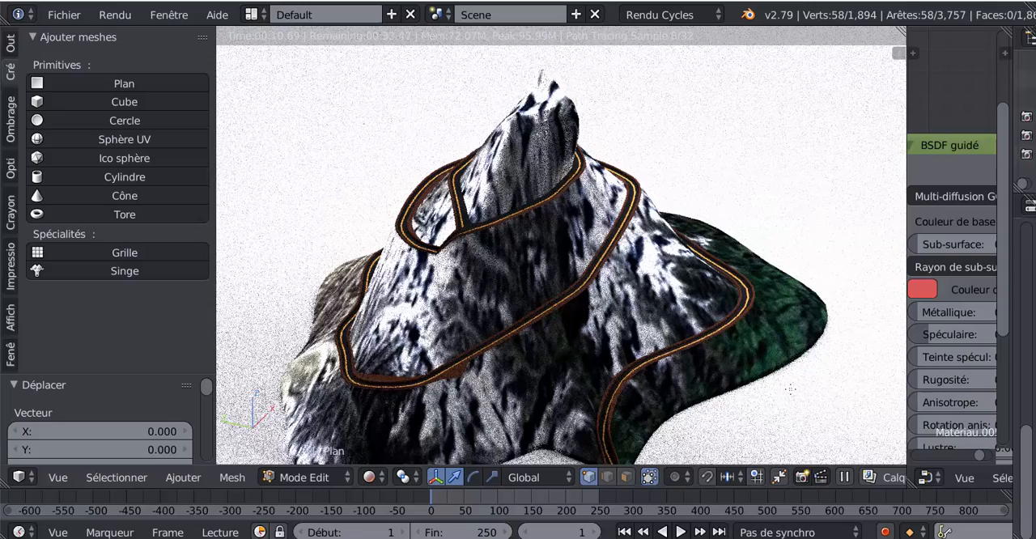
middle_click_drag(760, 377, 713, 377)
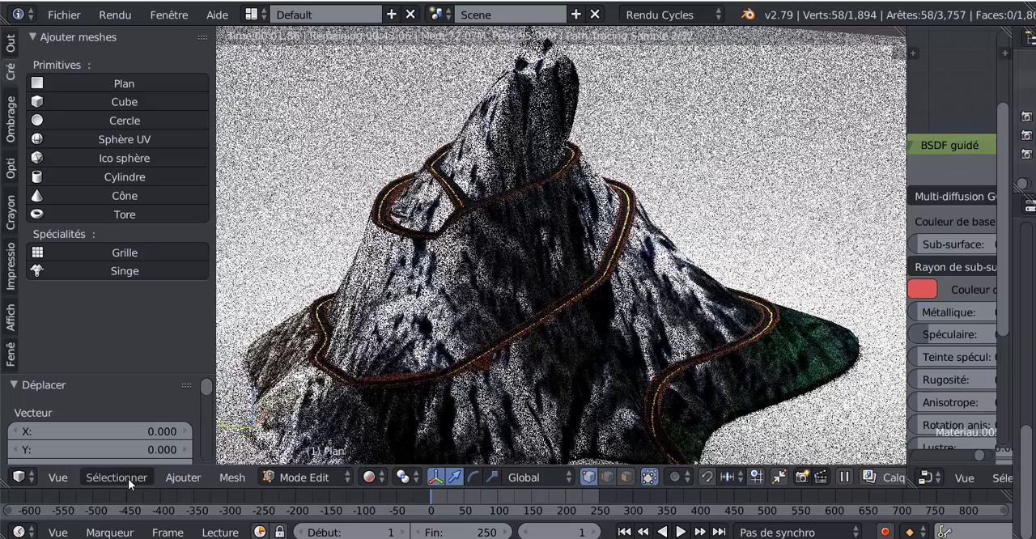
Switch the mountain from Edit mode to Mode Objet and add a Landscape mesh to the scene
left_click(128, 479)
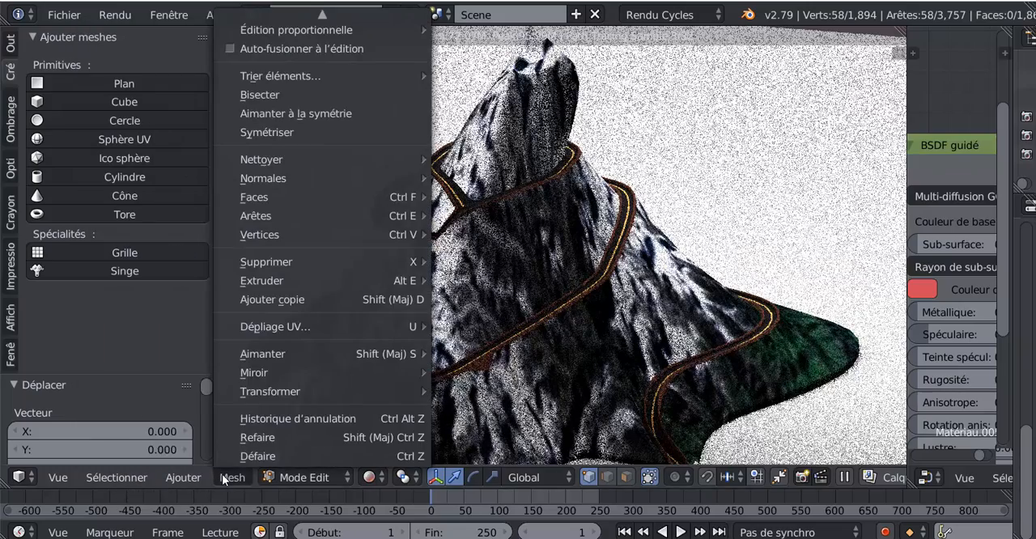
mouse_move(166, 478)
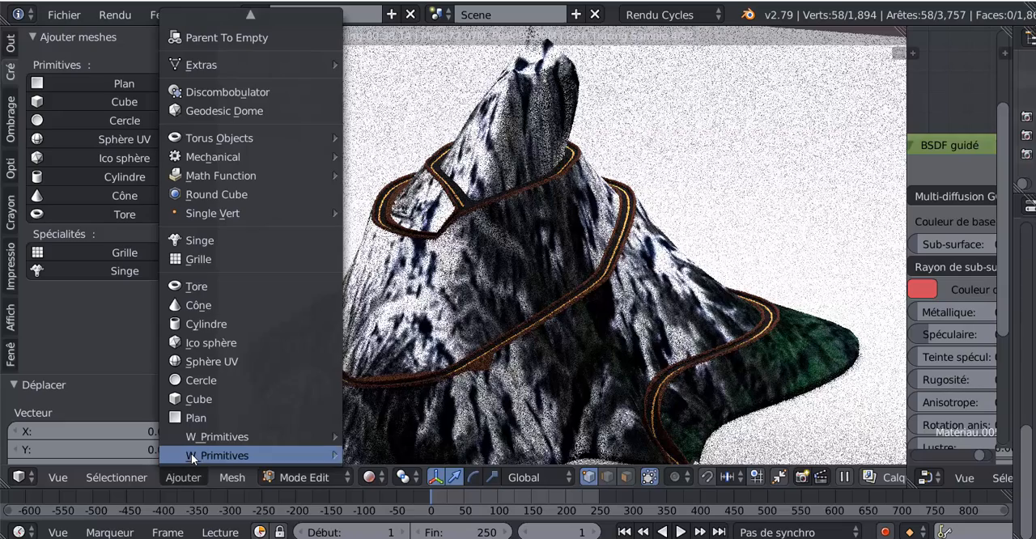
mouse_move(193, 459)
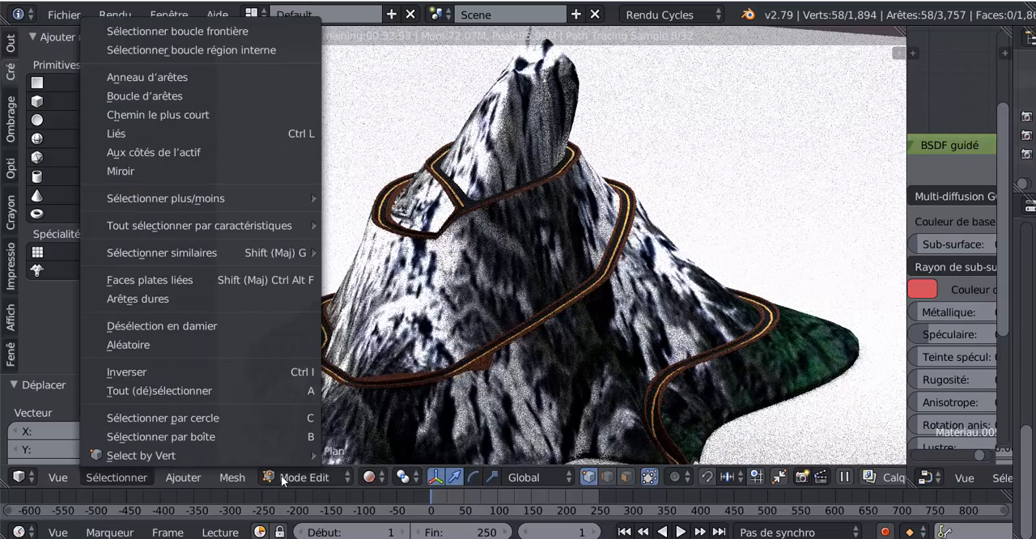
left_click(281, 475)
left_click(285, 456)
left_click(187, 477)
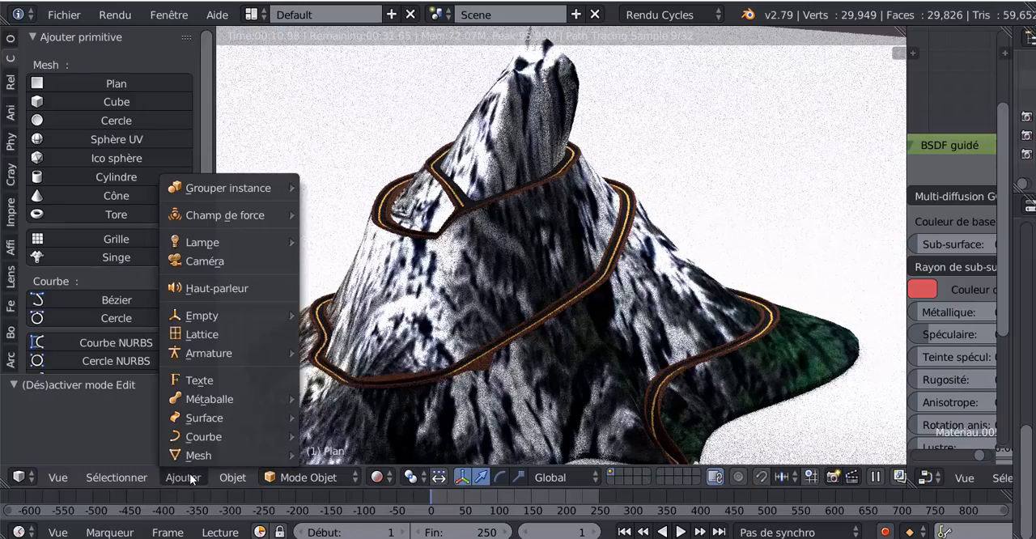
mouse_move(198, 455)
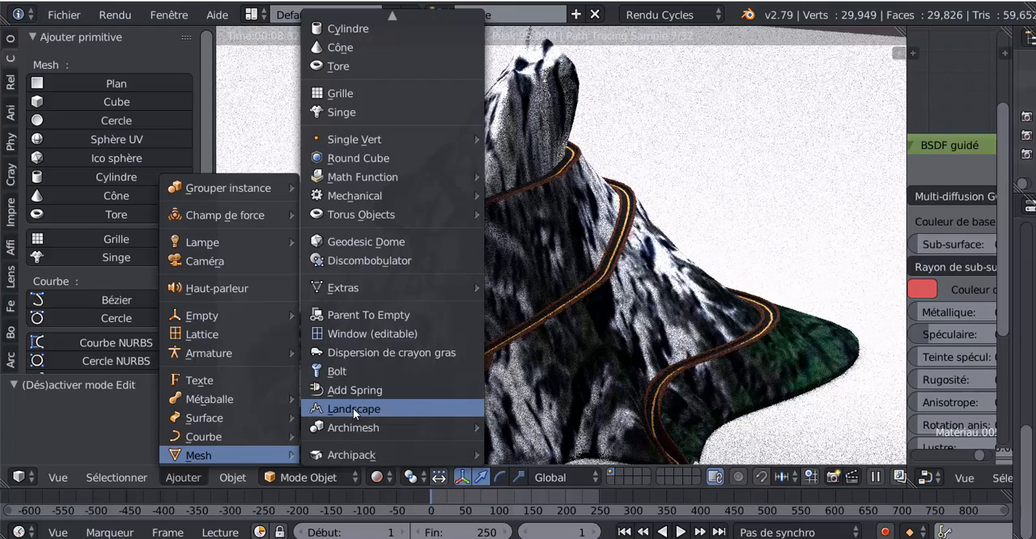
left_click(353, 408)
scroll(524, 378, "down", 5)
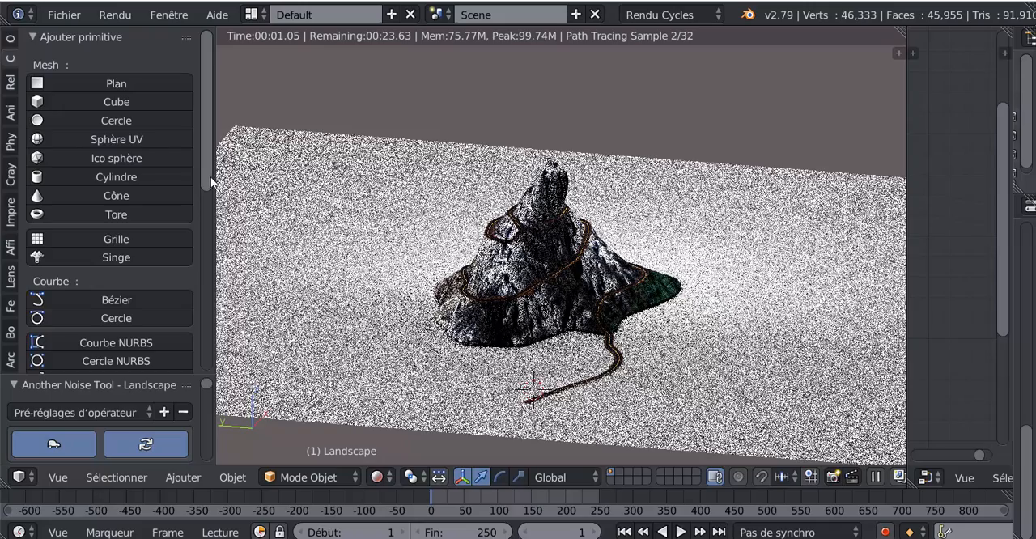
Examine the new landscape's main, noise and displace settings, including the Atténuation and Strata options
left_click_drag(210, 176, 219, 377)
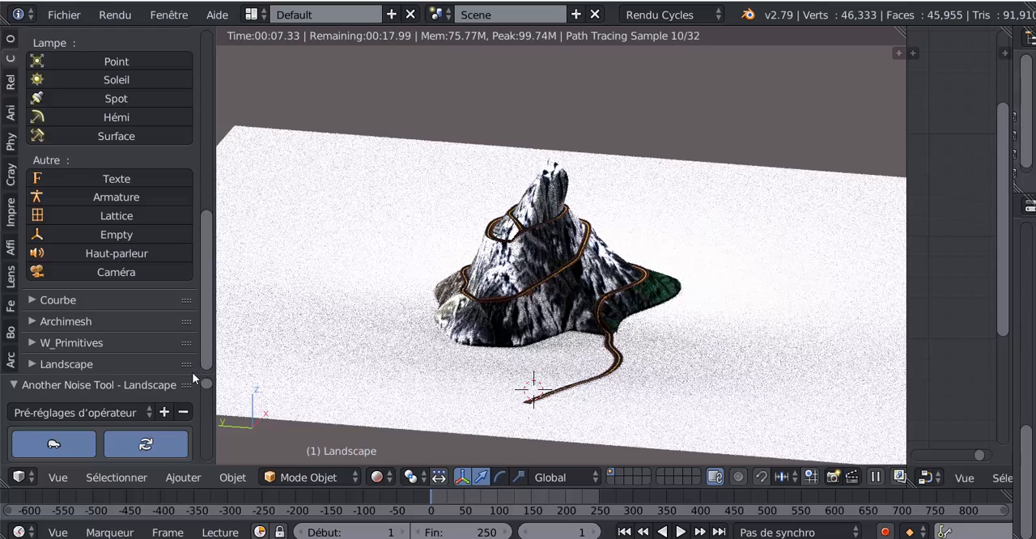
scroll(194, 378, "down", 8)
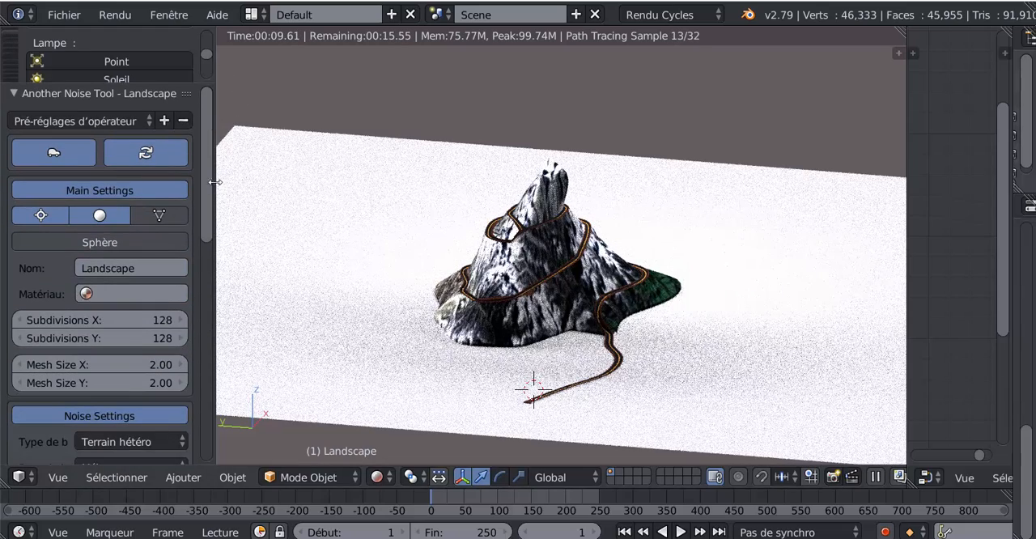
scroll(202, 239, "down", 6)
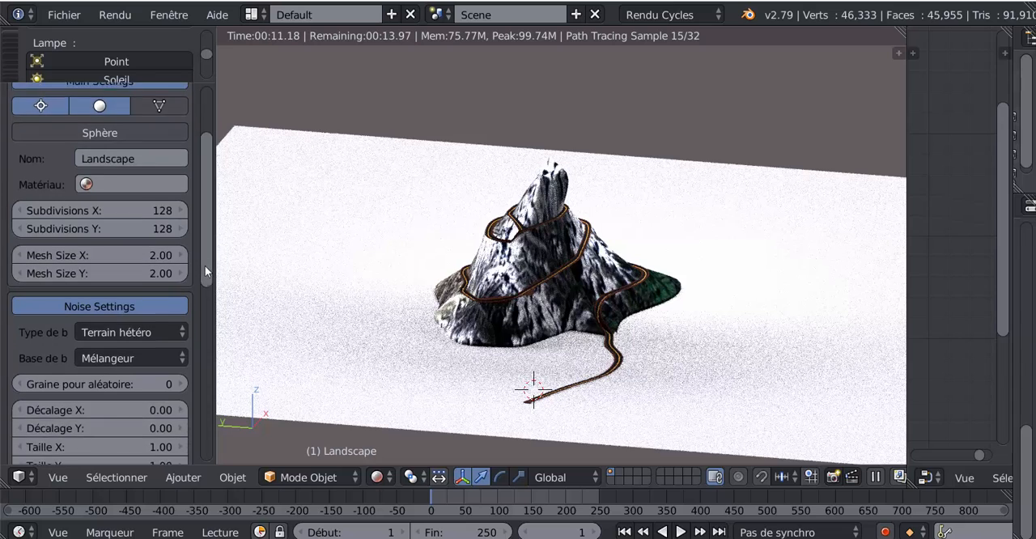
scroll(209, 296, "down", 6)
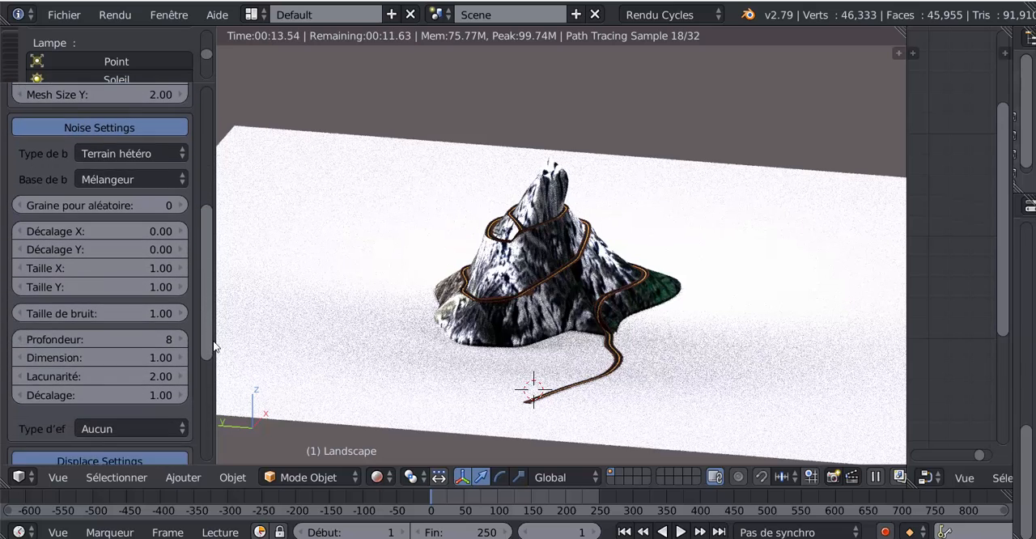
left_click_drag(217, 368, 218, 456)
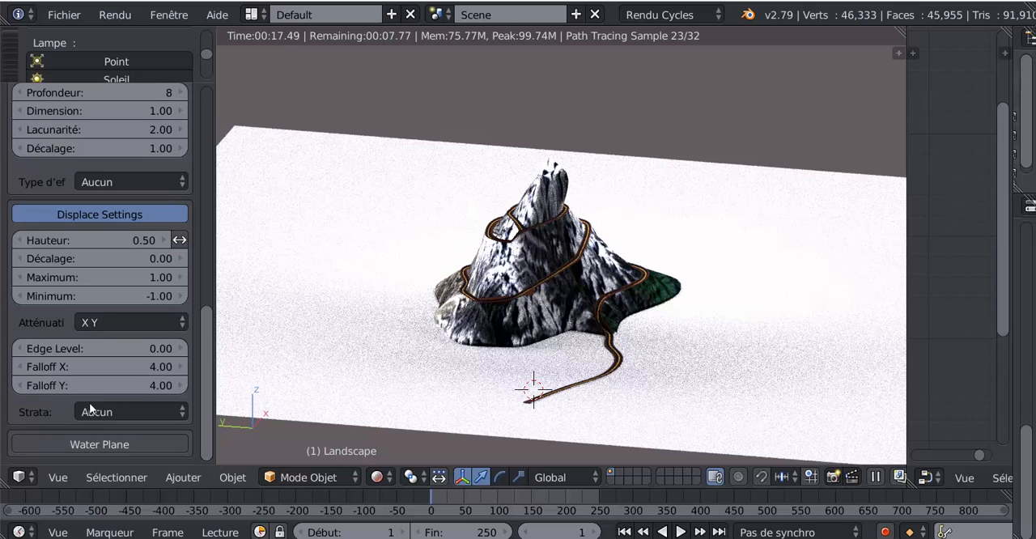
left_click(136, 321)
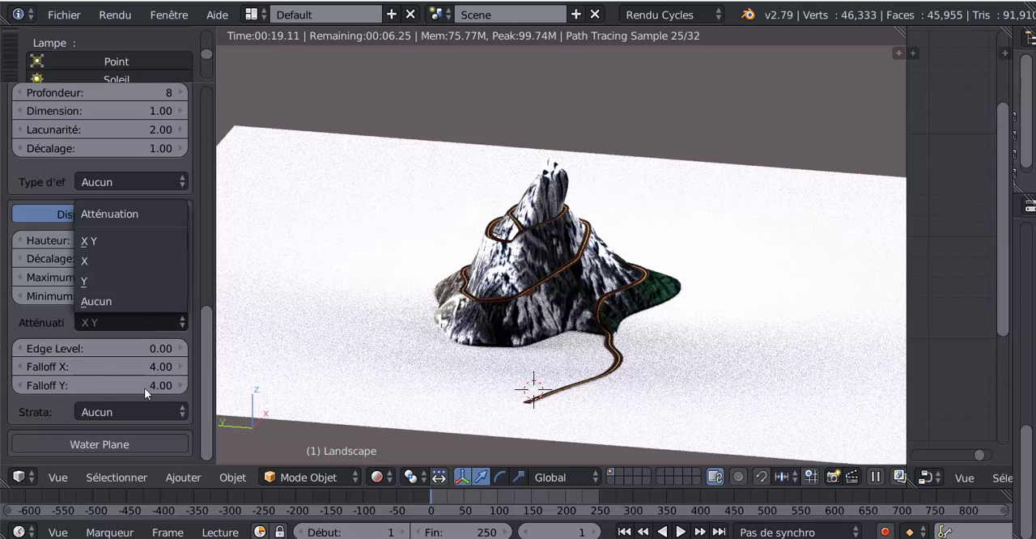
left_click(138, 411)
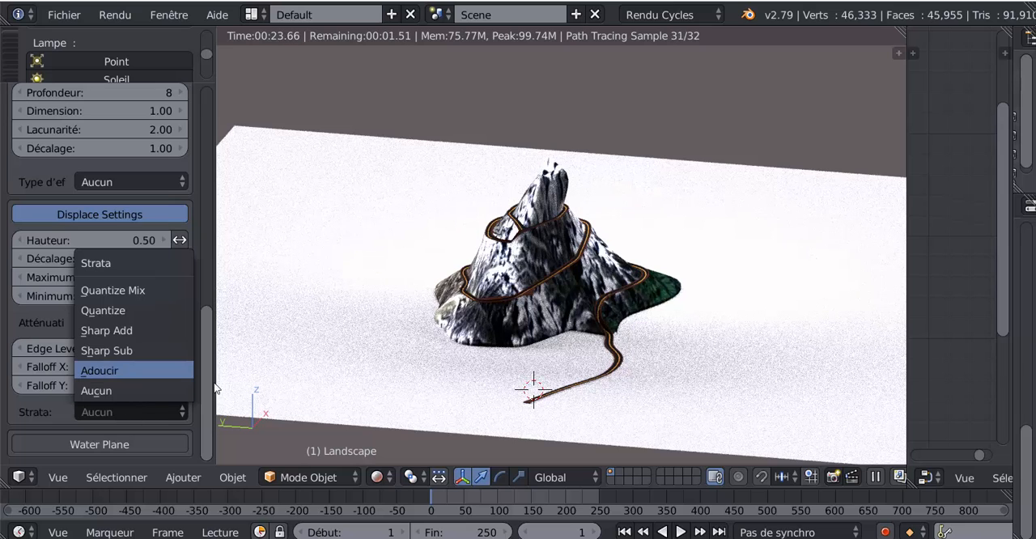
left_click_drag(208, 388, 229, 174)
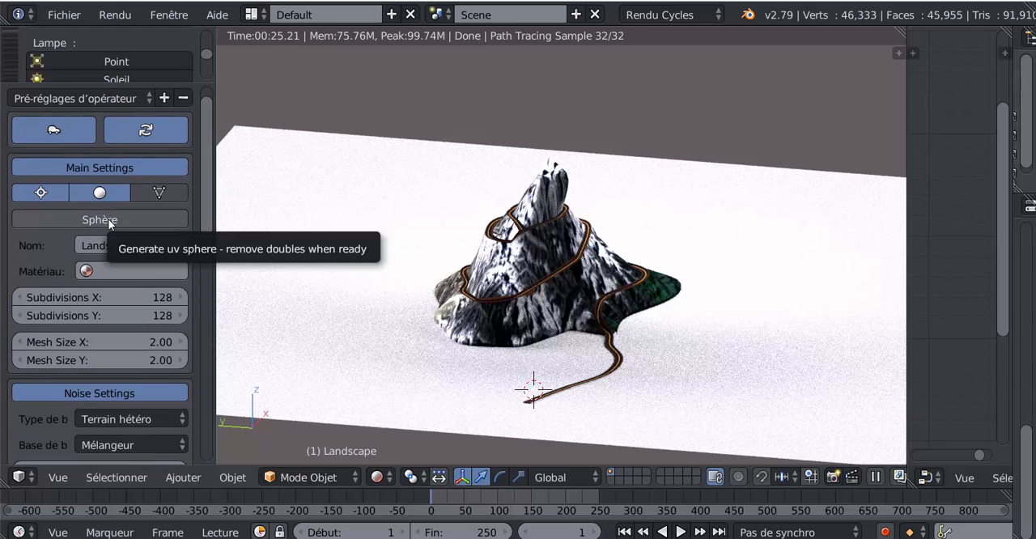
scroll(212, 176, "up", 1)
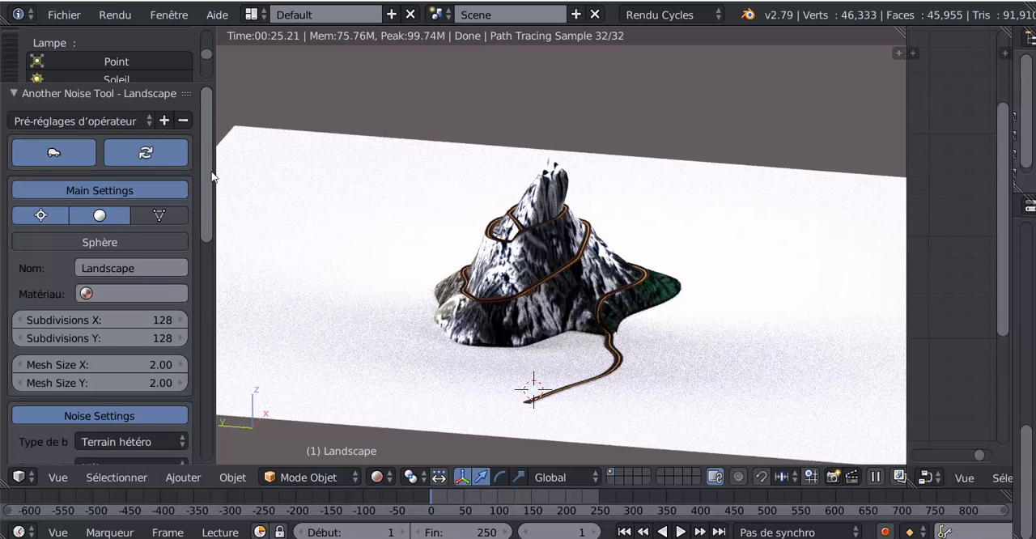
Look through the landscape generator's operator presets, from Abstract through to Yin Yang
left_click(107, 120)
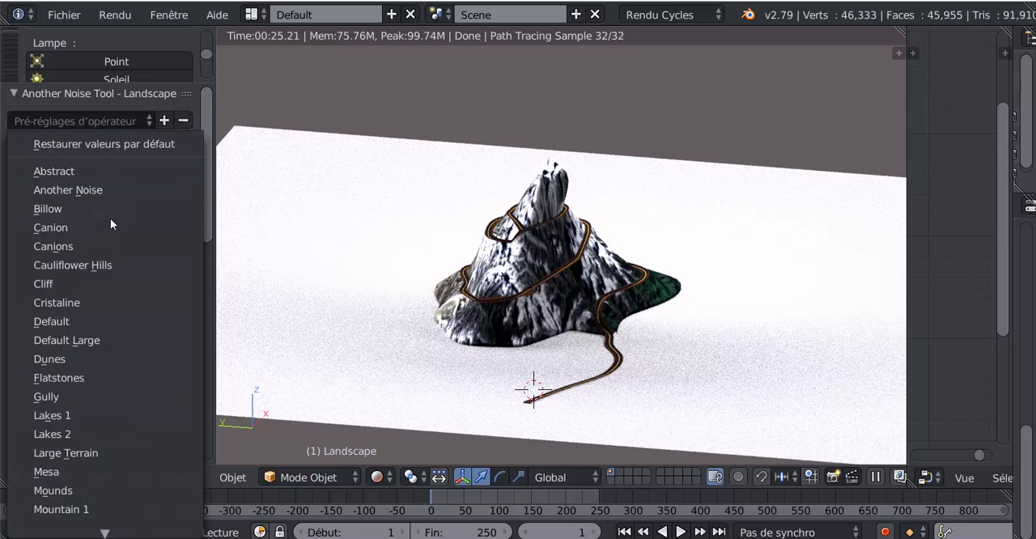
scroll(137, 442, "down", 11)
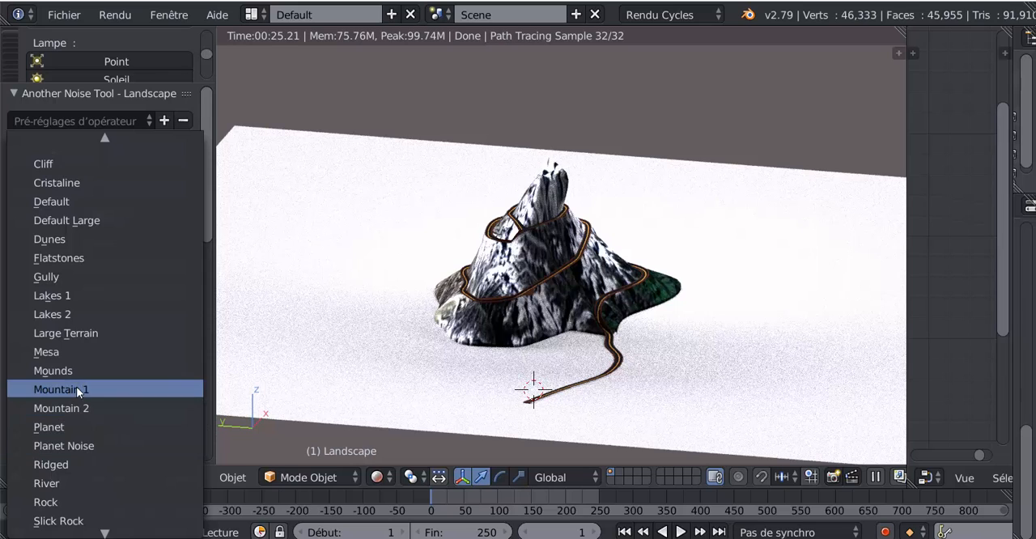
scroll(76, 426, "down", 8)
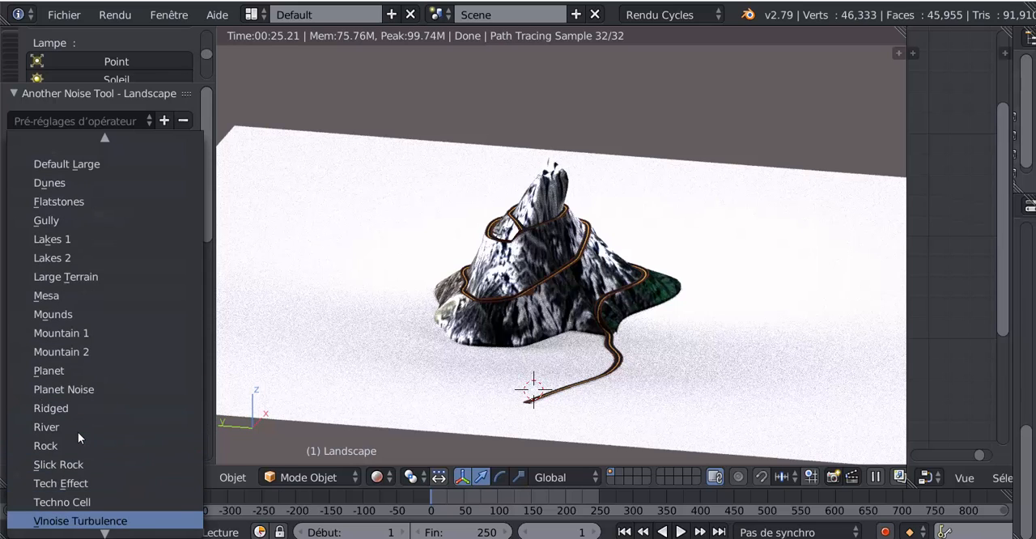
scroll(77, 432, "down", 1)
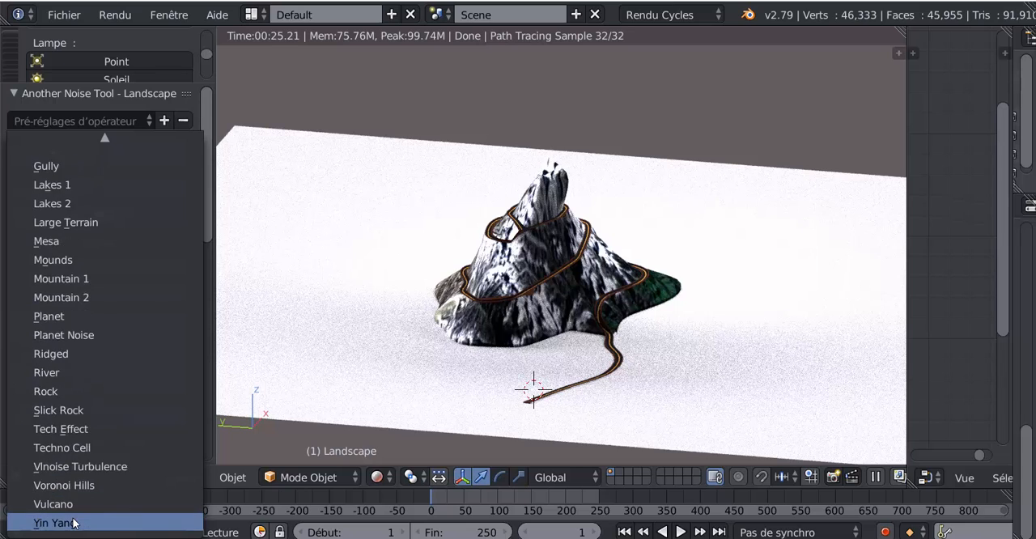
scroll(72, 524, "down", 1)
scroll(73, 524, "up", 1)
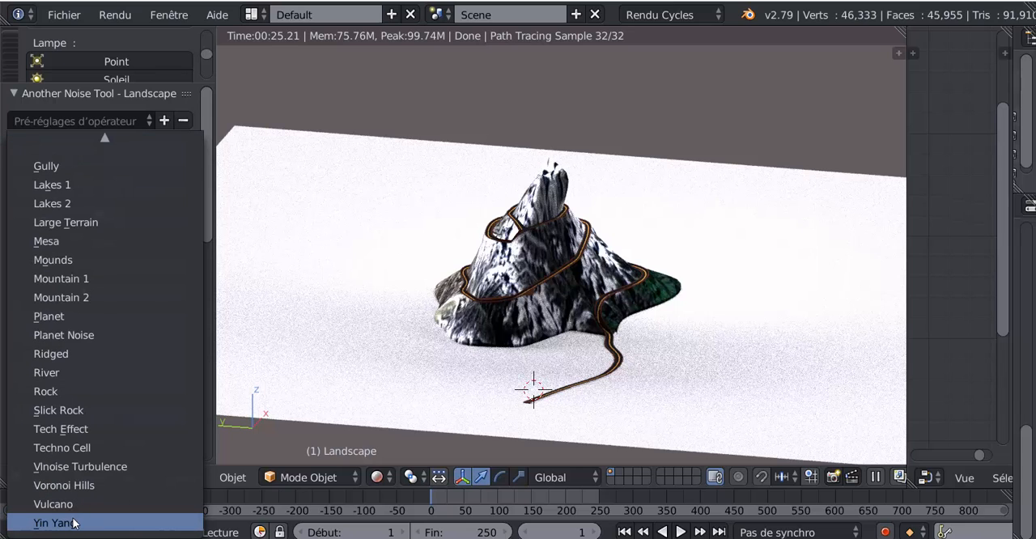
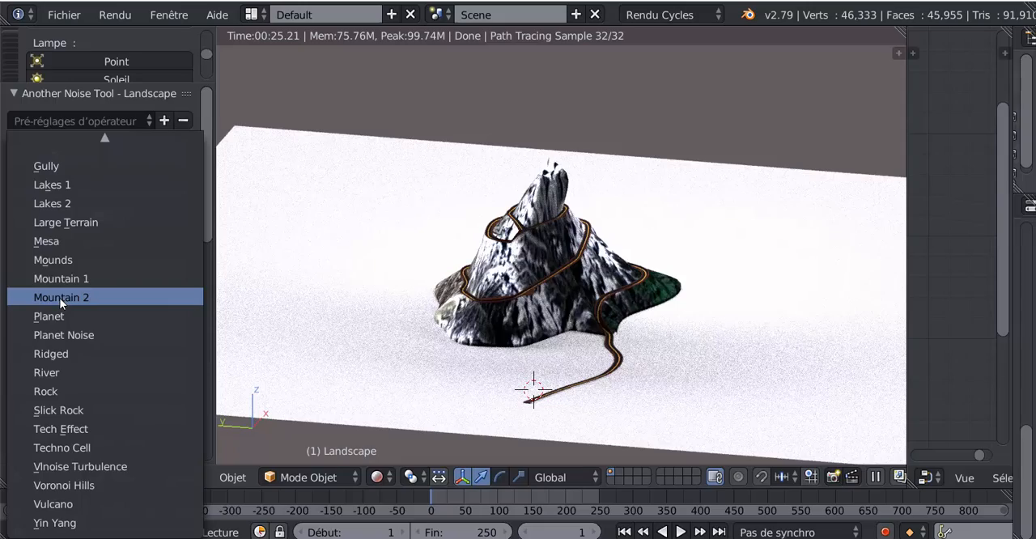
Apply the Mountain 2 preset to the landscape and raise it about 20.2 units above the textured mountain
left_click(60, 298)
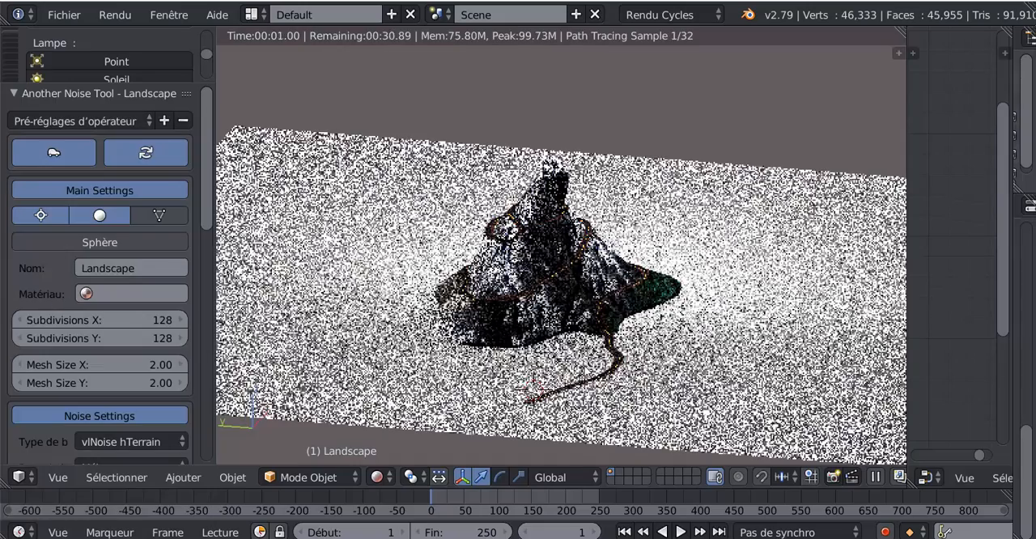
scroll(496, 299, "down", 3)
middle_click_drag(577, 404, 600, 346)
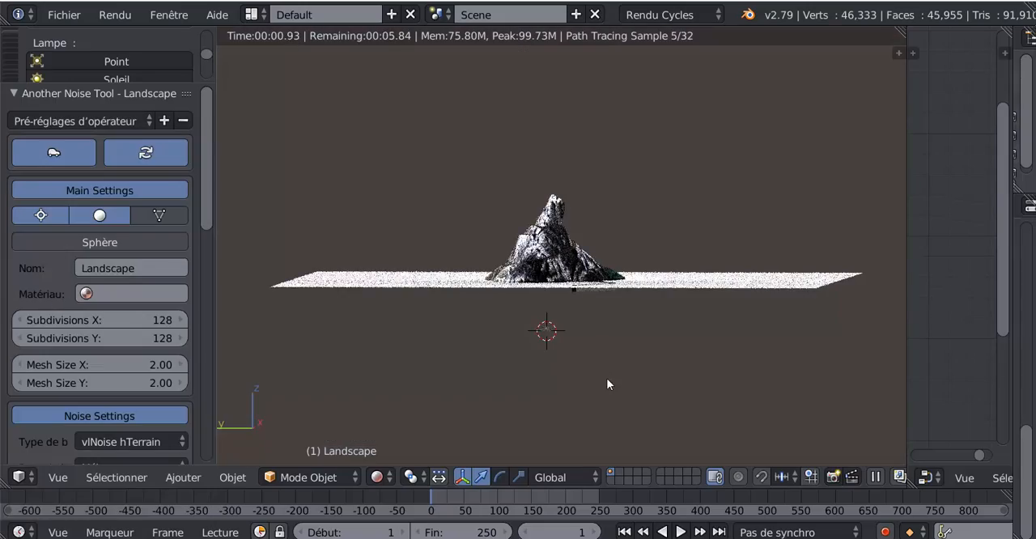
middle_click_drag(605, 312, 604, 310)
key("g")
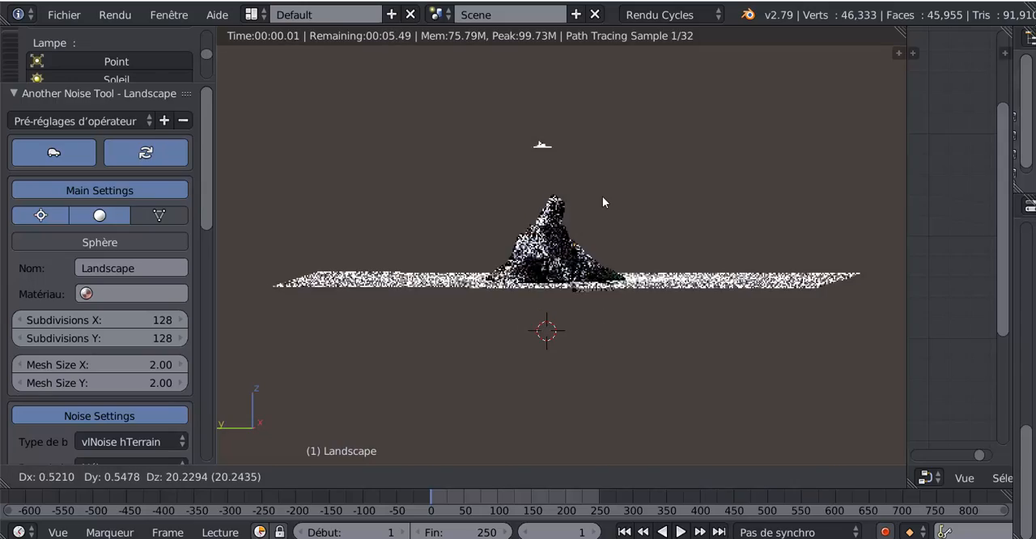
left_click(603, 196)
Switch the view to Solide shading and examine the raised landscape's relief
middle_click_drag(597, 221, 616, 313)
scroll(601, 359, "up", 5)
scroll(600, 359, "down", 4)
scroll(618, 315, "up", 7)
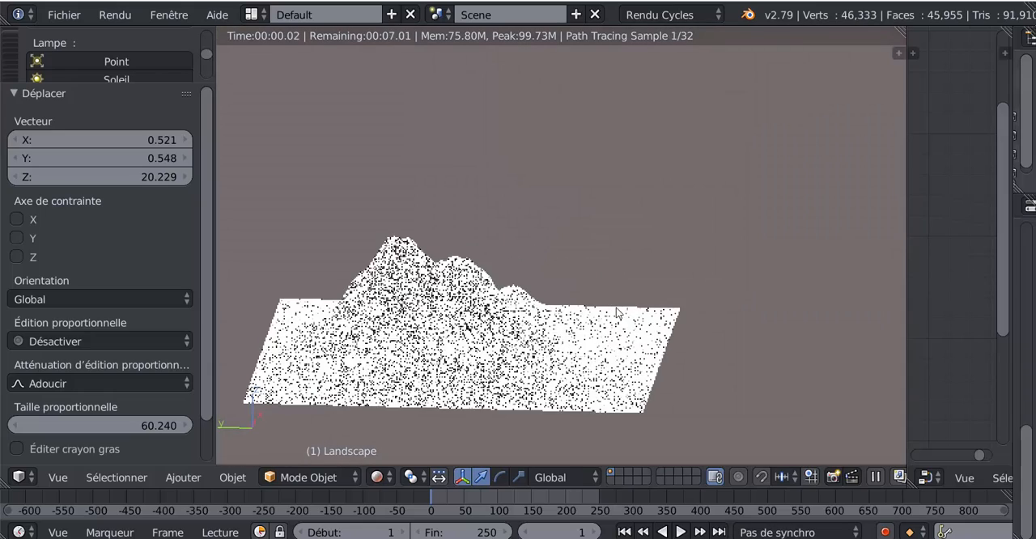
left_click(388, 471)
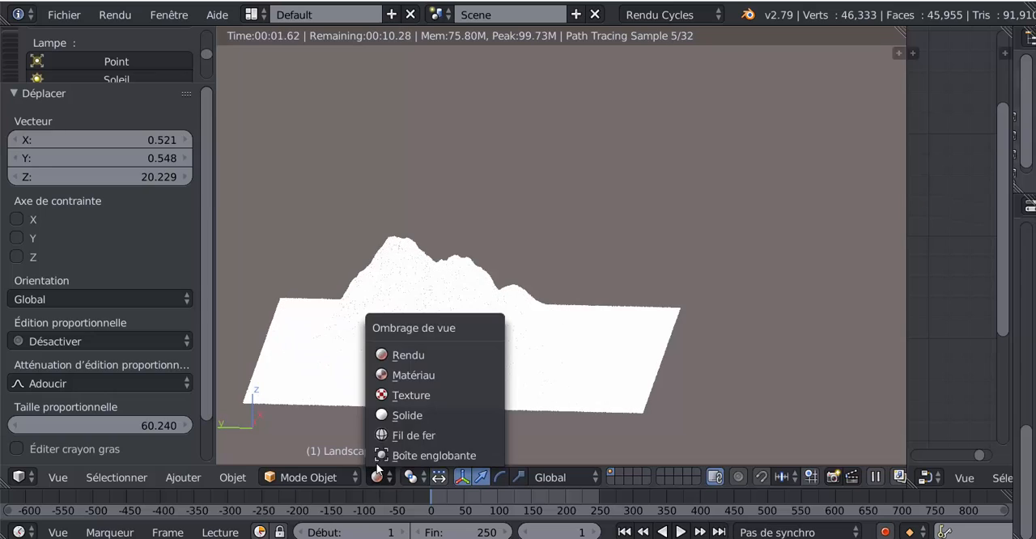
left_click(384, 414)
mouse_move(383, 412)
middle_mouse_down()
mouse_move(466, 363)
mouse_move(493, 367)
mouse_move(486, 350)
middle_mouse_up()
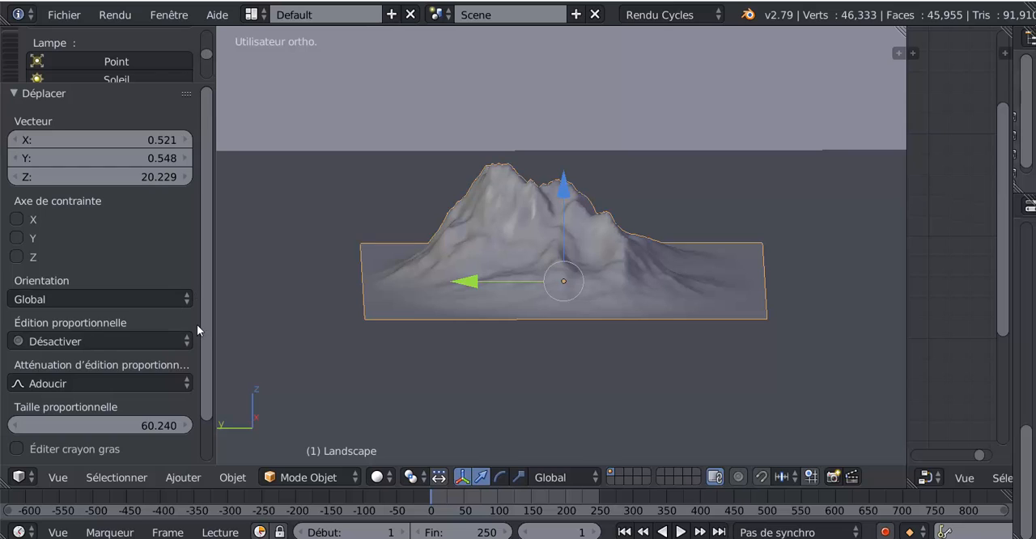
scroll(429, 362, "down", 5)
scroll(427, 366, "up", 4)
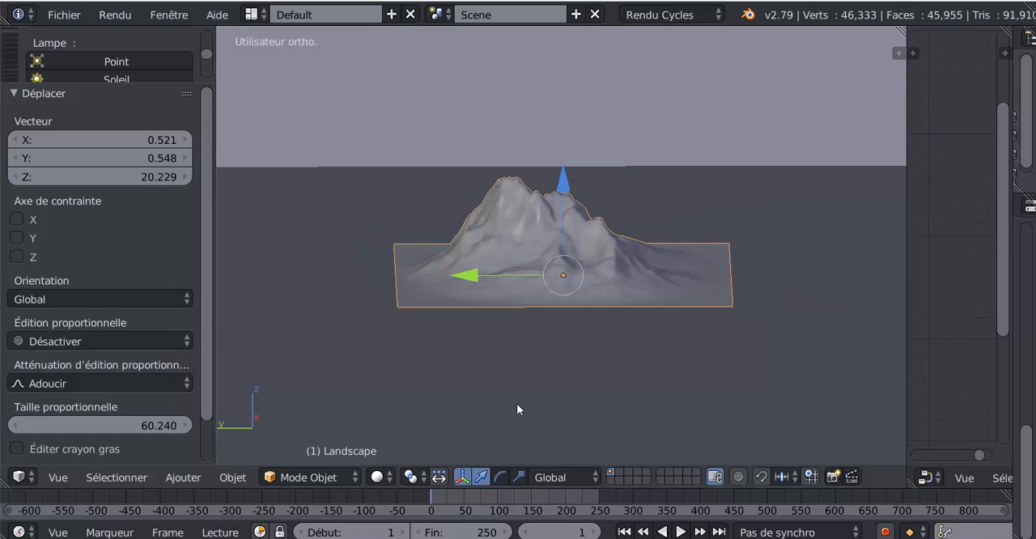
Snap the 3D cursor to the landscape and delete the landscape
key("shift+s")
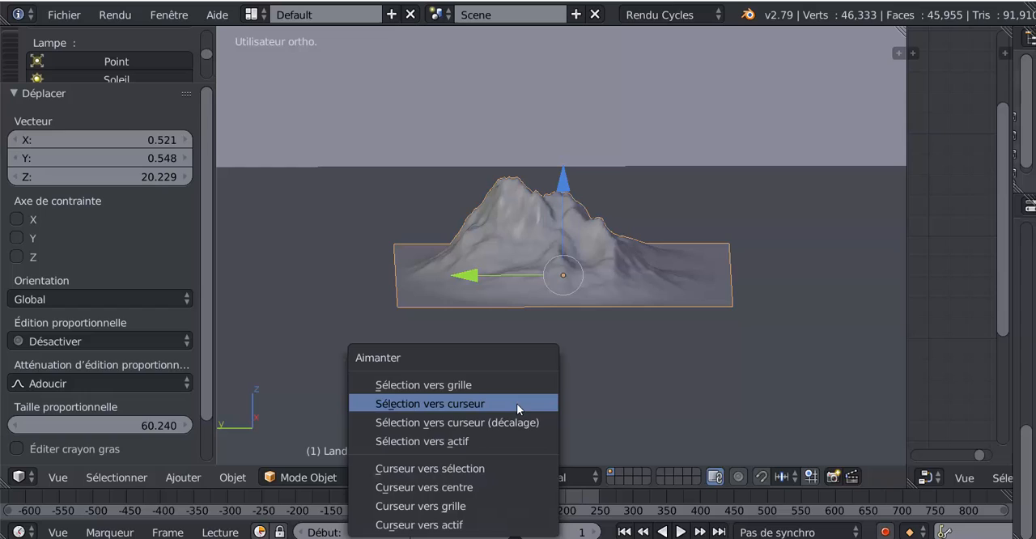
left_click(460, 469)
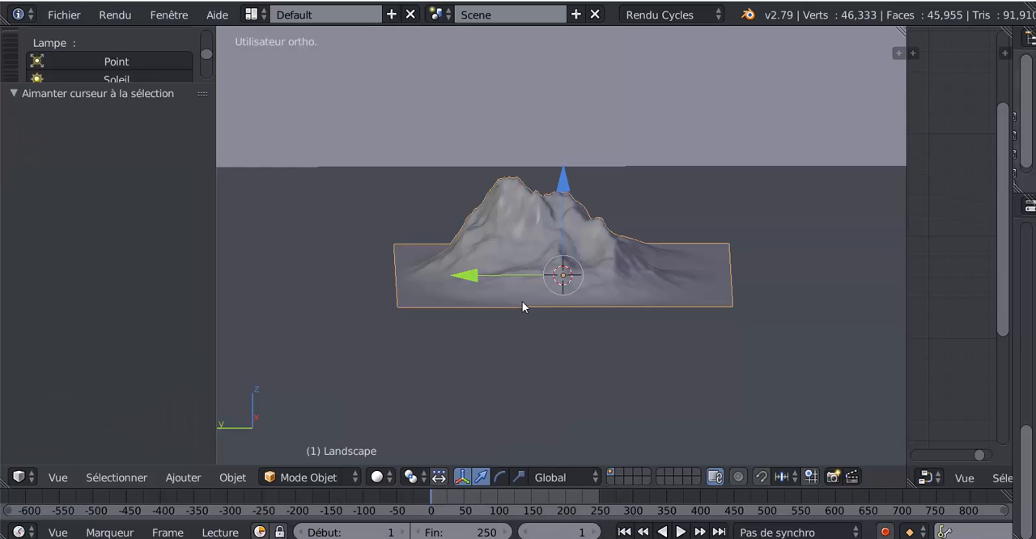
key("x")
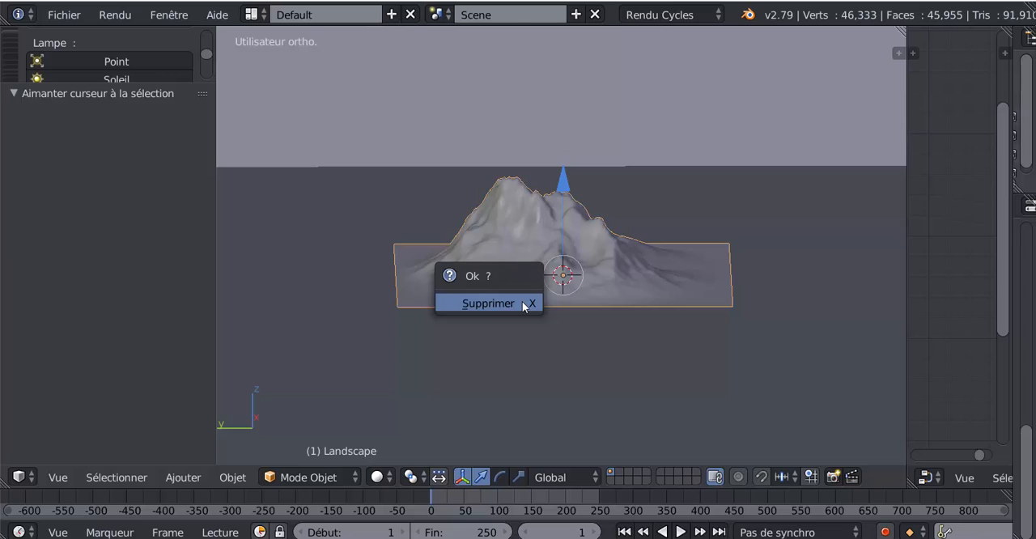
left_click(522, 301)
Add a fresh Landscape mesh at the 3D cursor
left_click(123, 480)
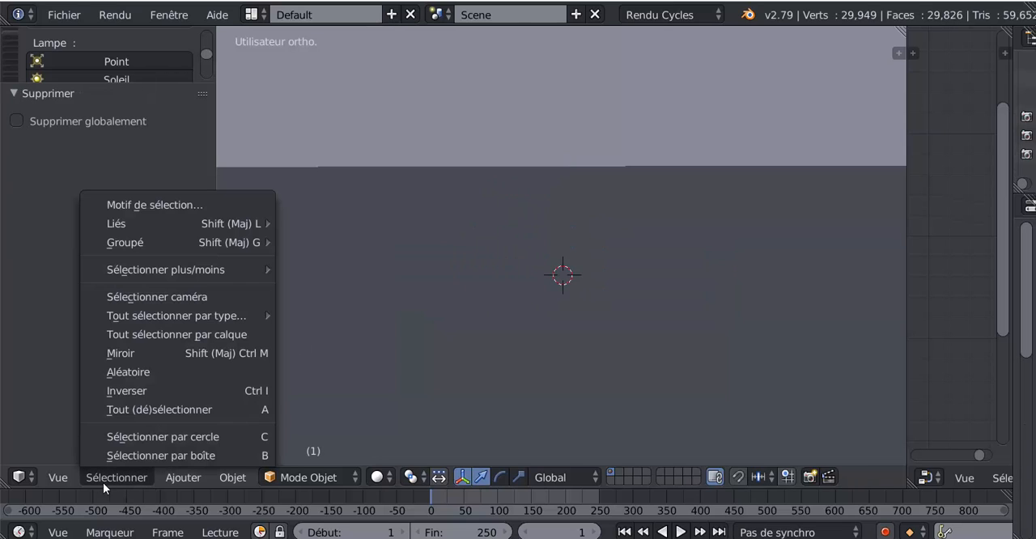
left_click(231, 479)
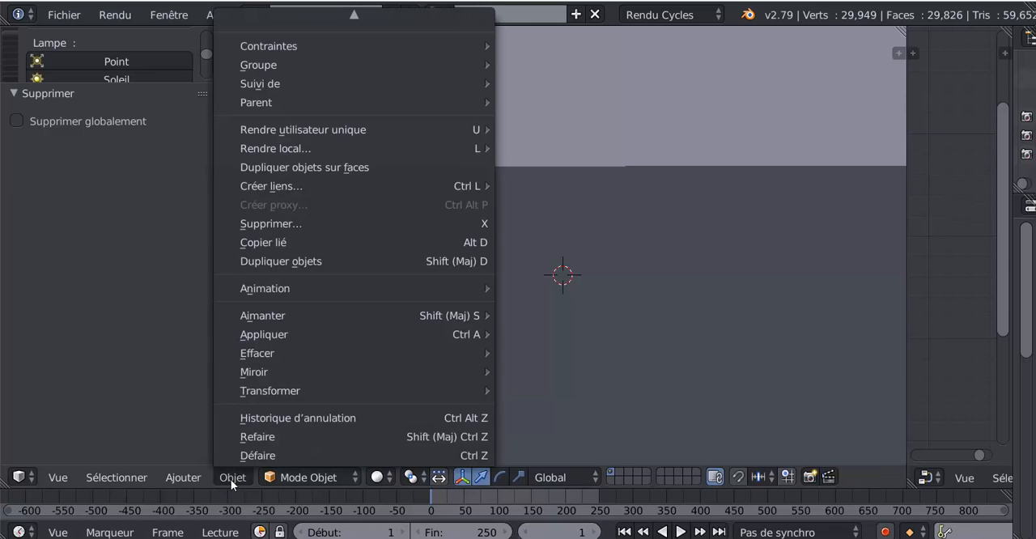
mouse_move(193, 480)
mouse_move(193, 455)
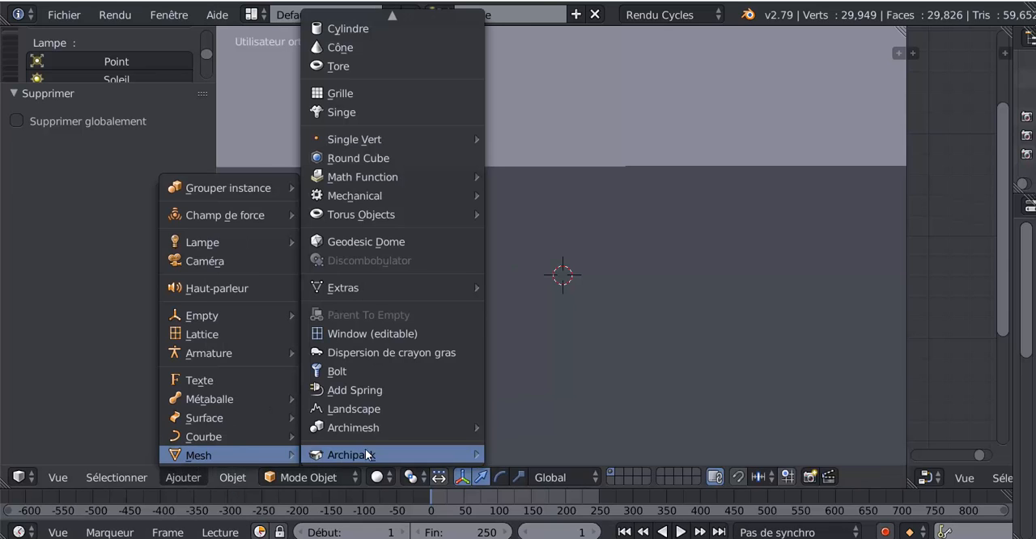
left_click(350, 409)
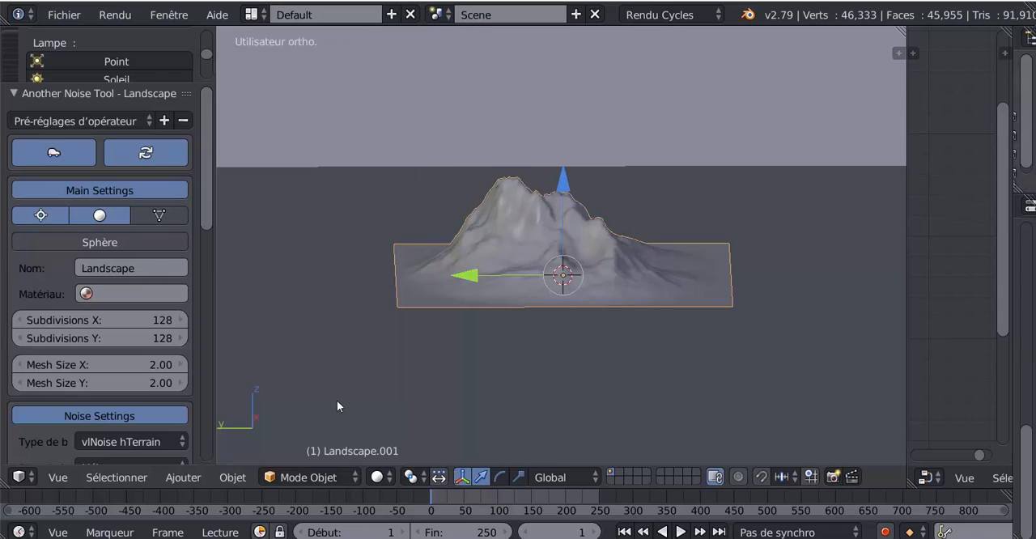
Apply the Mountain 1 operator preset to the new landscape
scroll(93, 72, "up", 5)
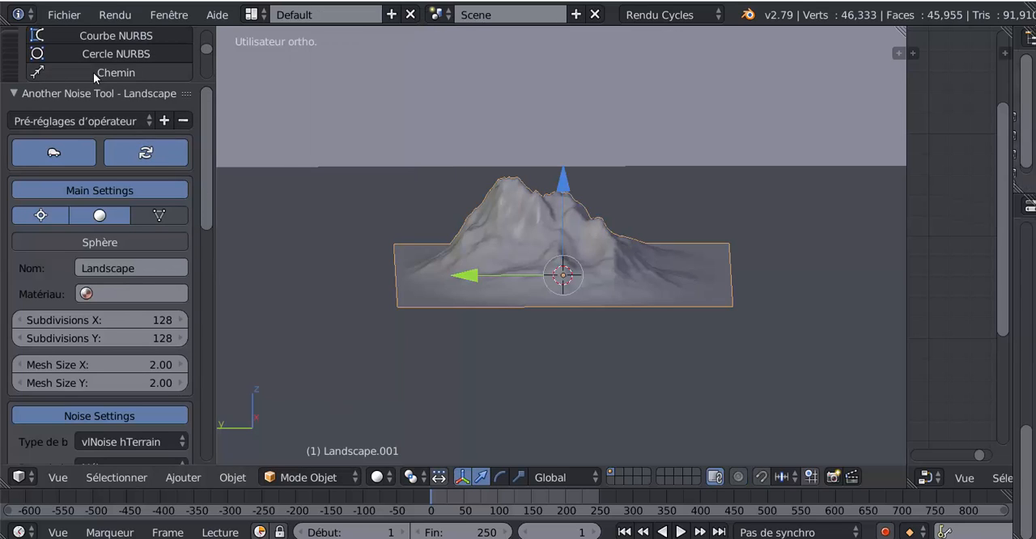
left_click(103, 122)
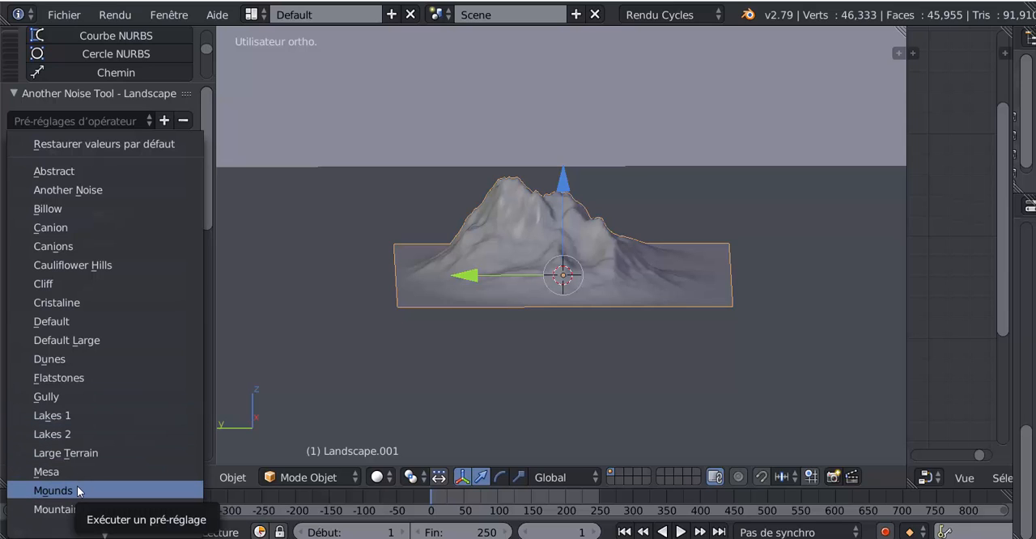
left_click(62, 510)
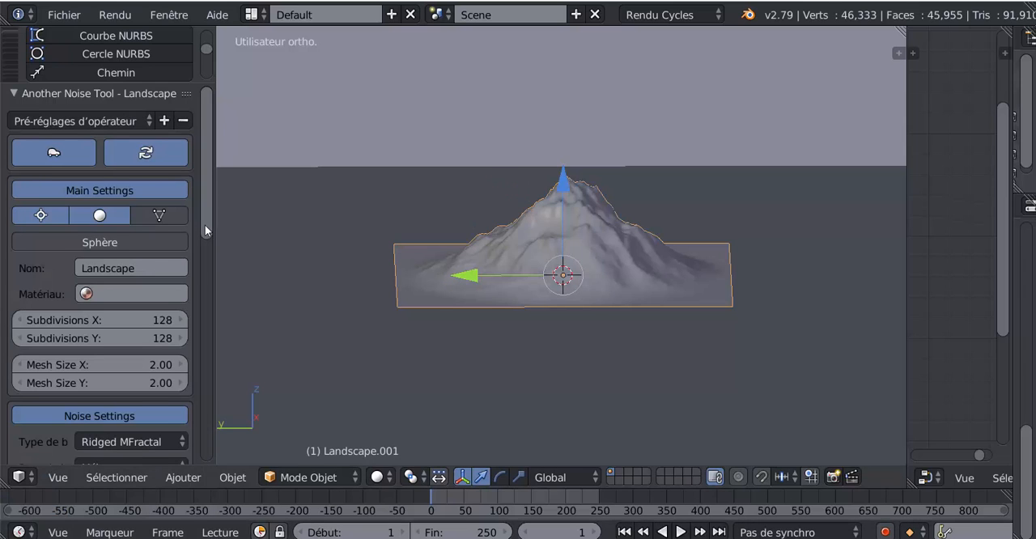
scroll(204, 299, "down", 3)
scroll(162, 202, "up", 3)
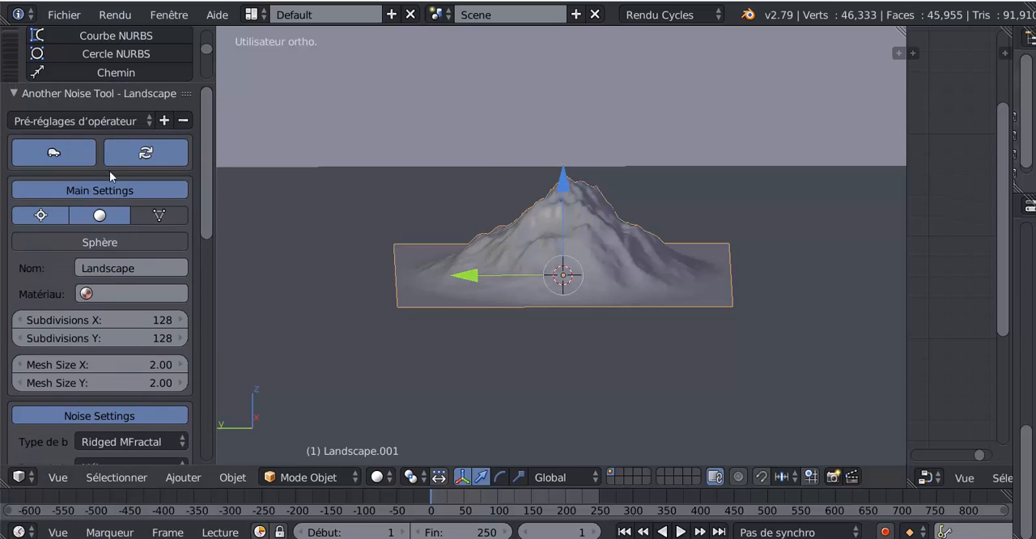
Change the new landscape's operator preset to Mountain 2 and examine its shape
left_click(73, 119)
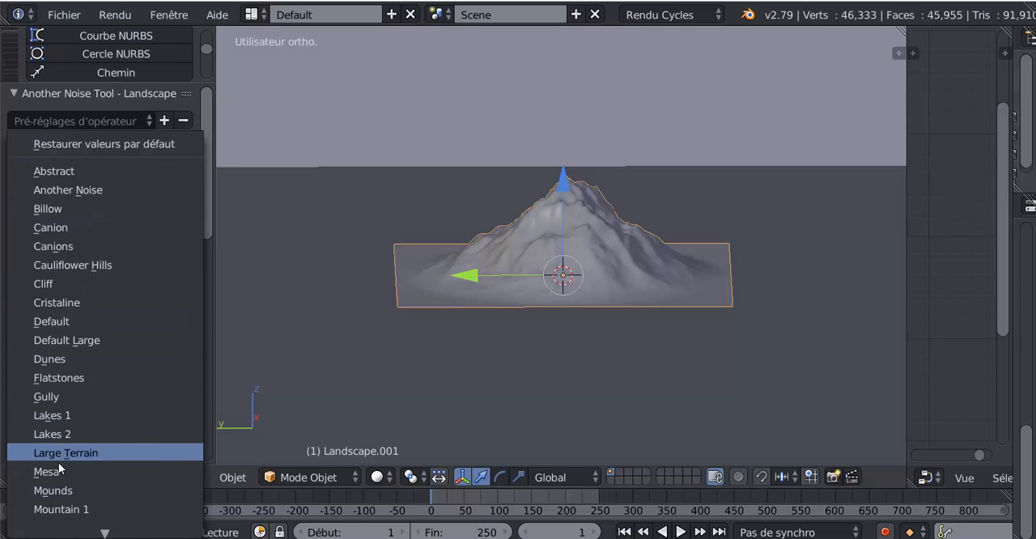
scroll(58, 513, "down", 1)
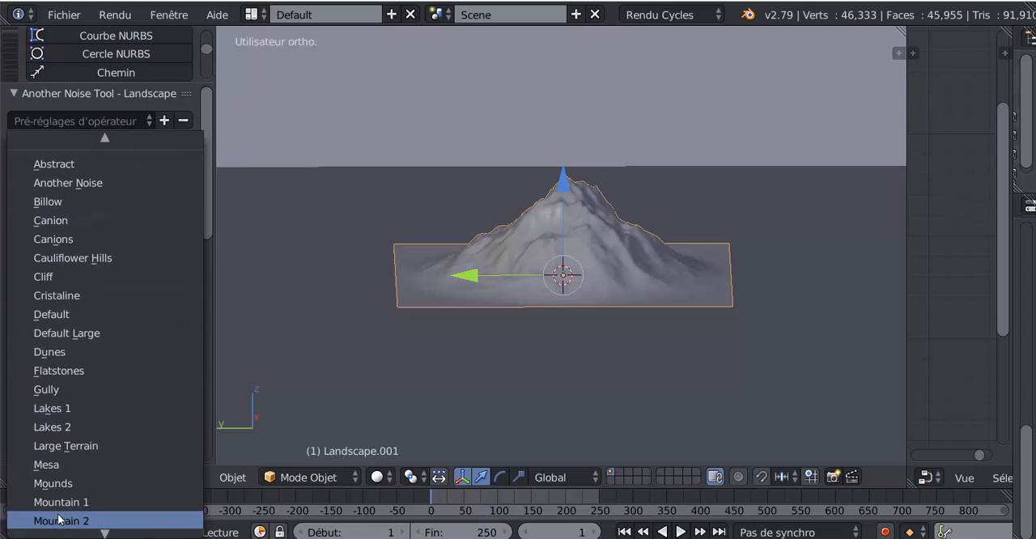
left_click(59, 521)
scroll(523, 366, "up", 5)
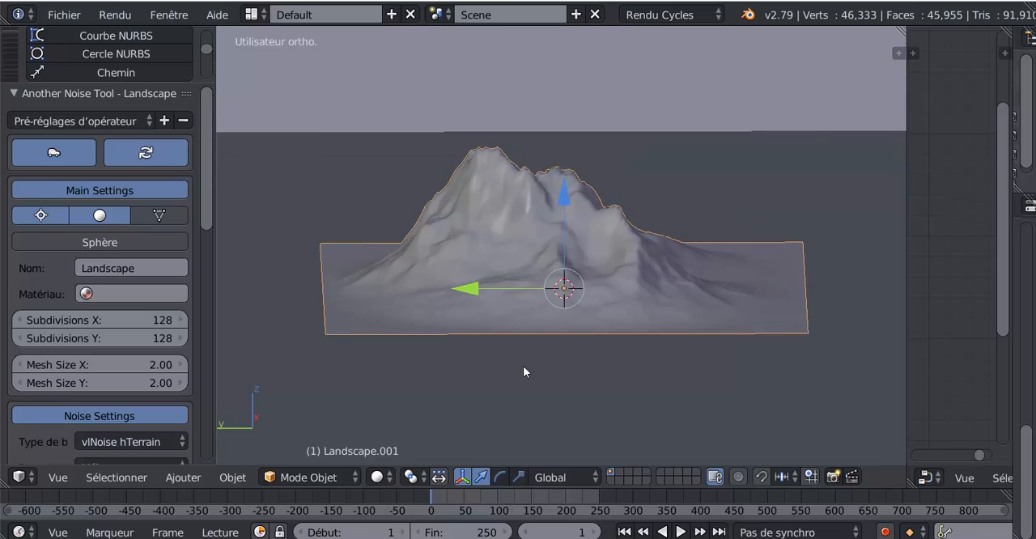
Delete the second landscape from the scene
scroll(595, 285, "down", 4)
key("x")
left_click(598, 291)
Switch the road mountain to Edit mode and insert two centred loop cuts across the slope between the upper road turns
scroll(600, 295, "down", 14)
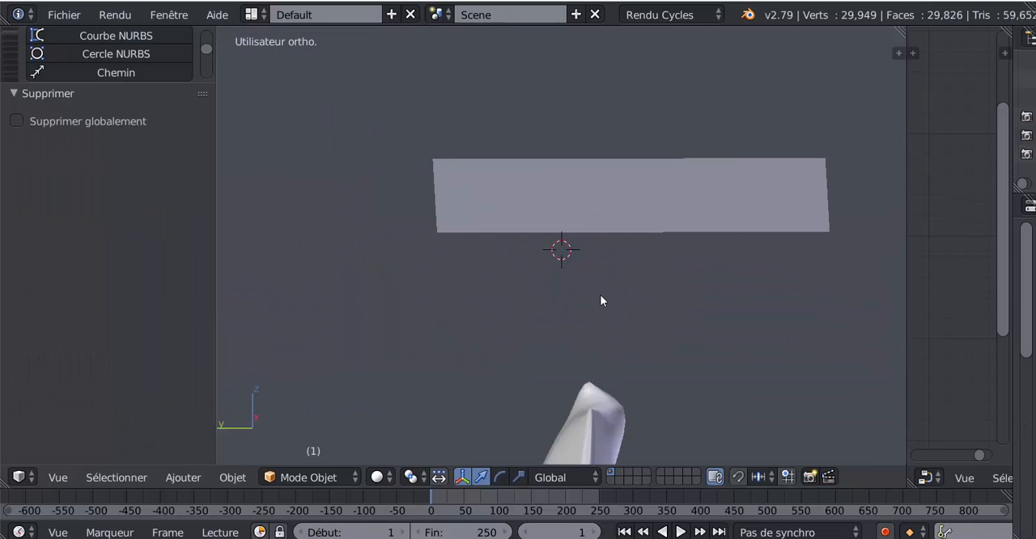
middle_click_drag(580, 383, 523, 349)
scroll(506, 322, "up", 4)
scroll(584, 319, "up", 2)
scroll(490, 349, "up", 2)
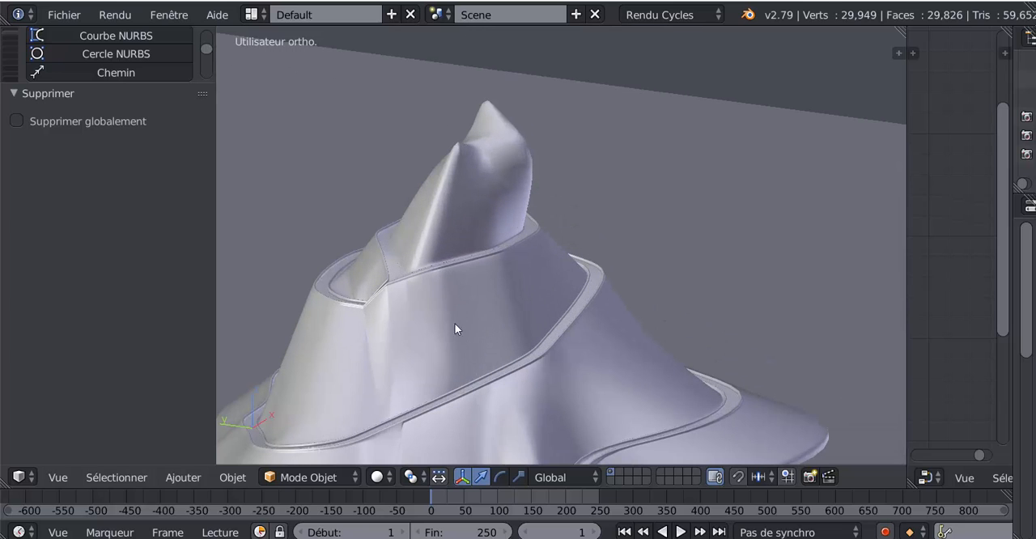
right_click(467, 342)
key("Tab")
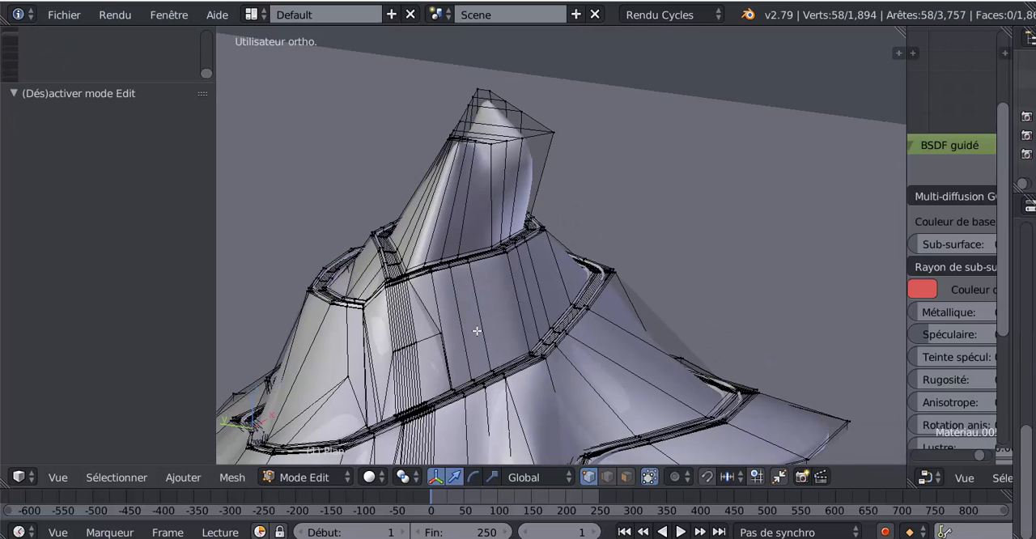
mouse_move(479, 329)
middle_mouse_down()
mouse_move(462, 335)
mouse_move(468, 324)
middle_mouse_up()
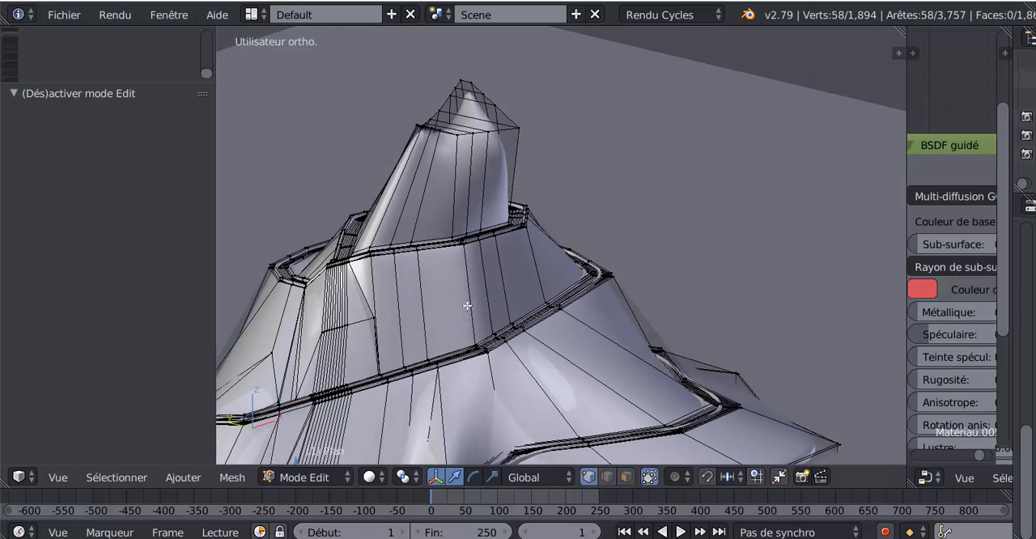
key("ctrl+r")
scroll(467, 305, "up", 3)
scroll(467, 305, "down", 2)
left_click(467, 306)
right_click(467, 306)
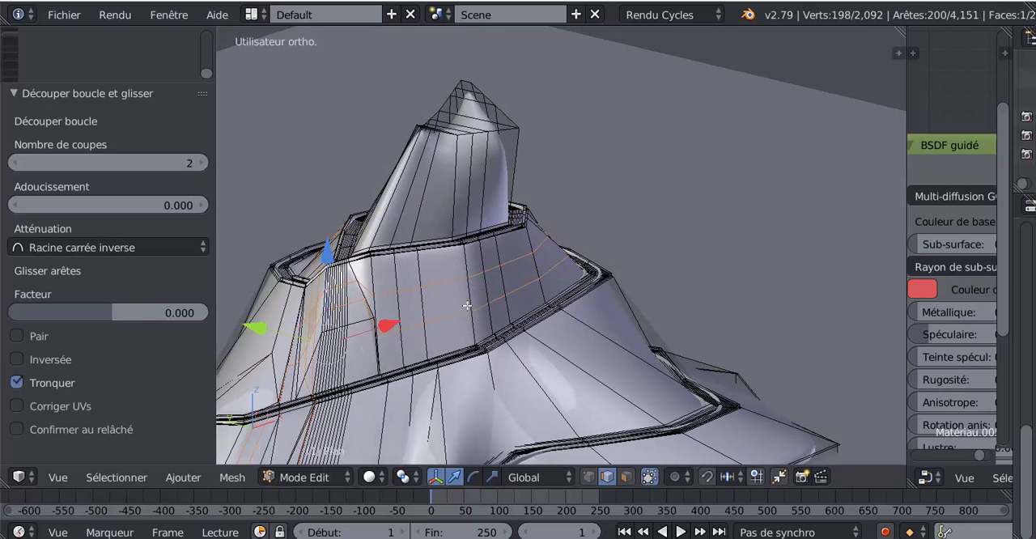
Insert three centred loop cuts across the slope between the lower road turns
key("ctrl+r")
scroll(537, 384, "up", 2)
scroll(536, 385, "down", 1)
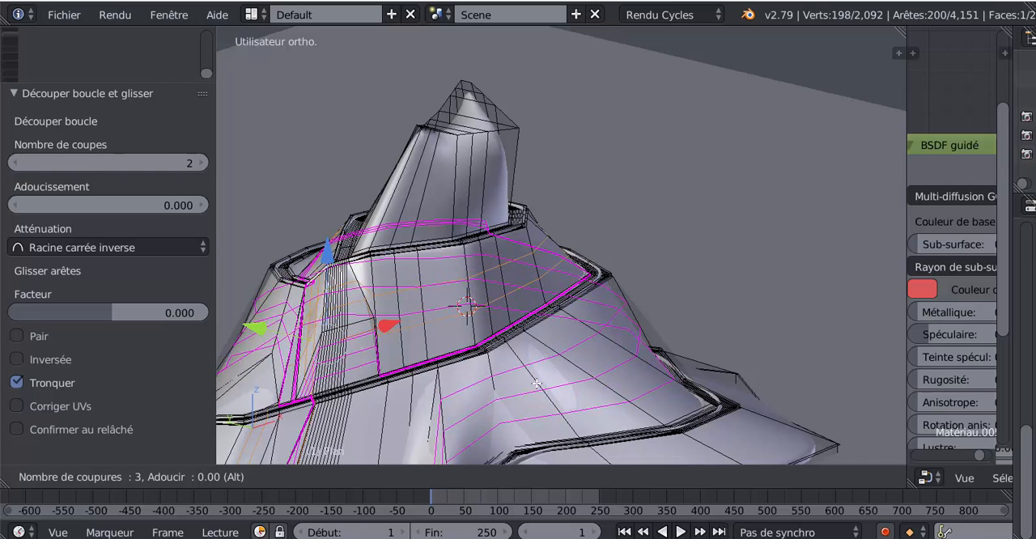
left_click(537, 385)
right_click(537, 385)
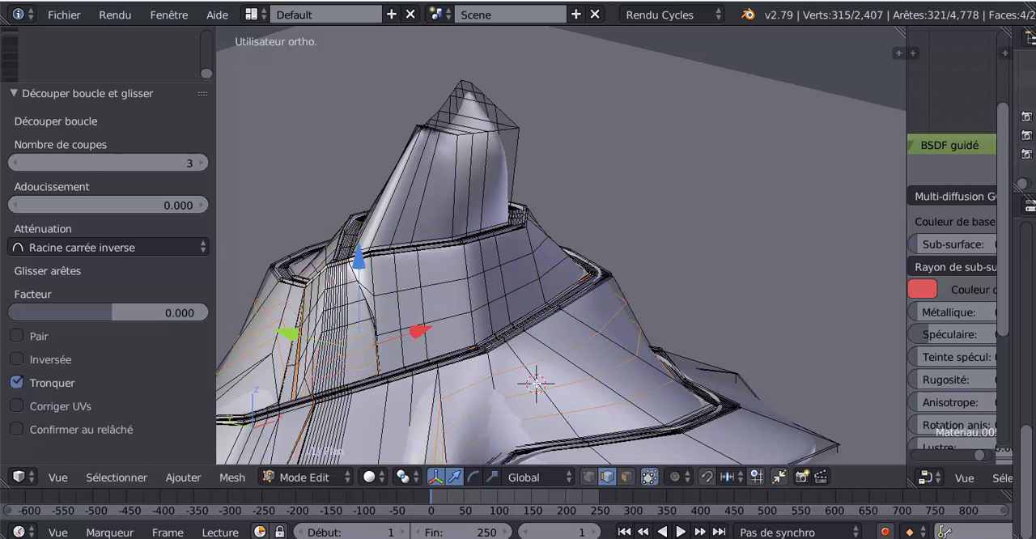
In vertex selection mode, move one vertex of the newly cut lower slope about -0.75 units along X
left_click(589, 477)
right_click(588, 366)
middle_click_drag(588, 393, 663, 377)
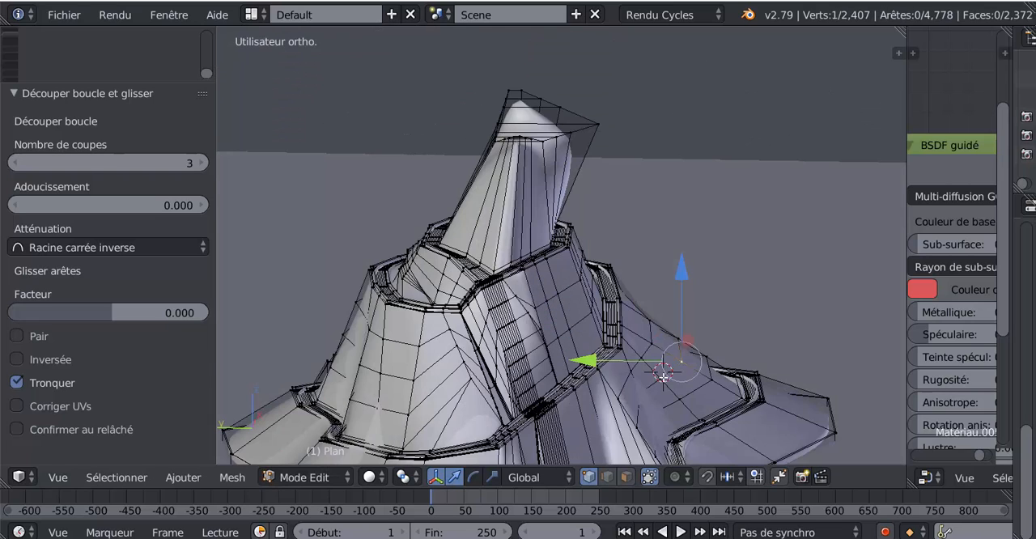
key("g")
key("x")
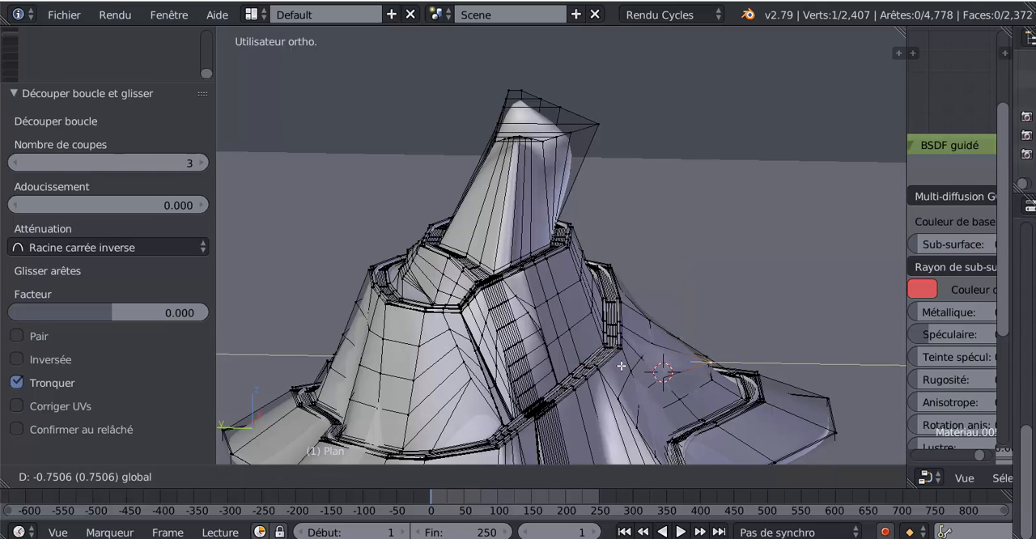
left_click(624, 367)
Return the mountain to Mode Objet, display it in Matériau shading and inspect its other side
key("Tab")
left_click(370, 479)
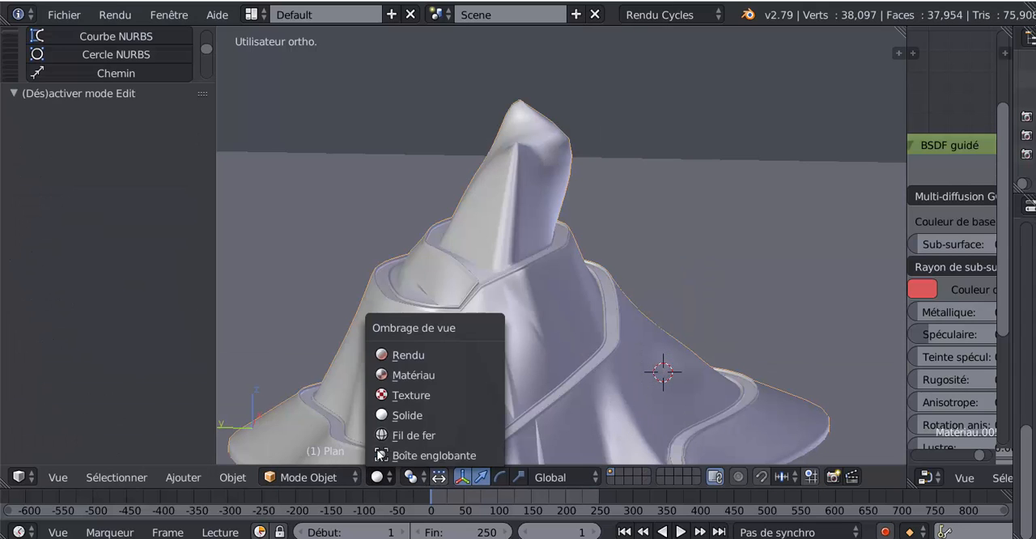
left_click(398, 377)
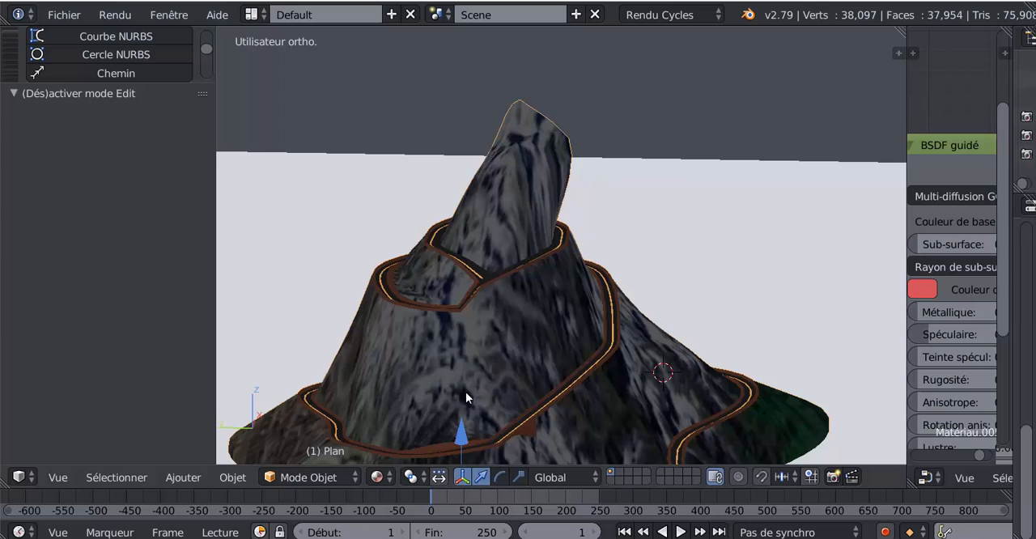
scroll(394, 383, "up", 3)
middle_click_drag(393, 383, 300, 393)
In Edit mode, move vertices of the lower slope along X, one of them by -2.062 units, and return to Mode Objet
key("Tab")
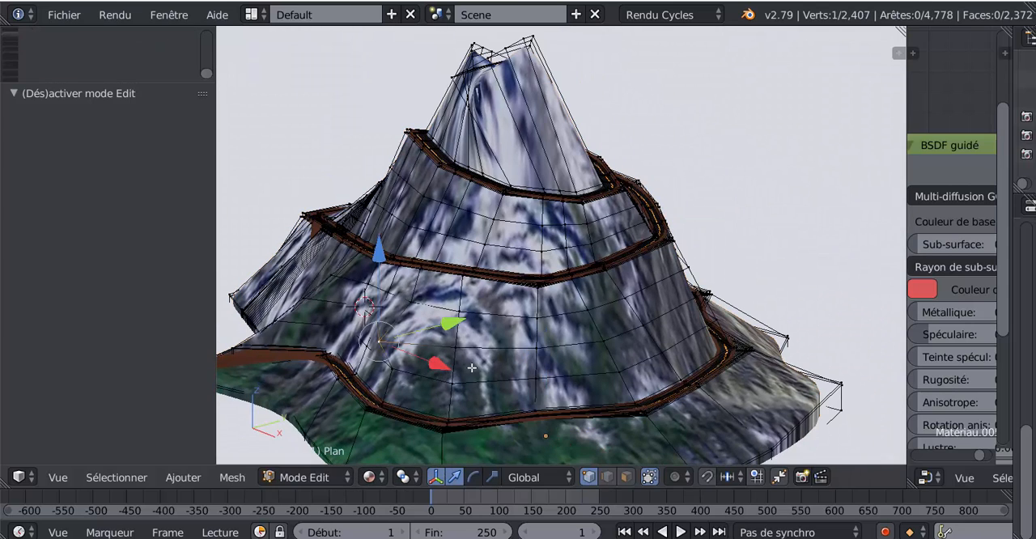
right_click(528, 352)
middle_click_drag(569, 354, 598, 370)
left_click_drag(648, 386, 567, 353)
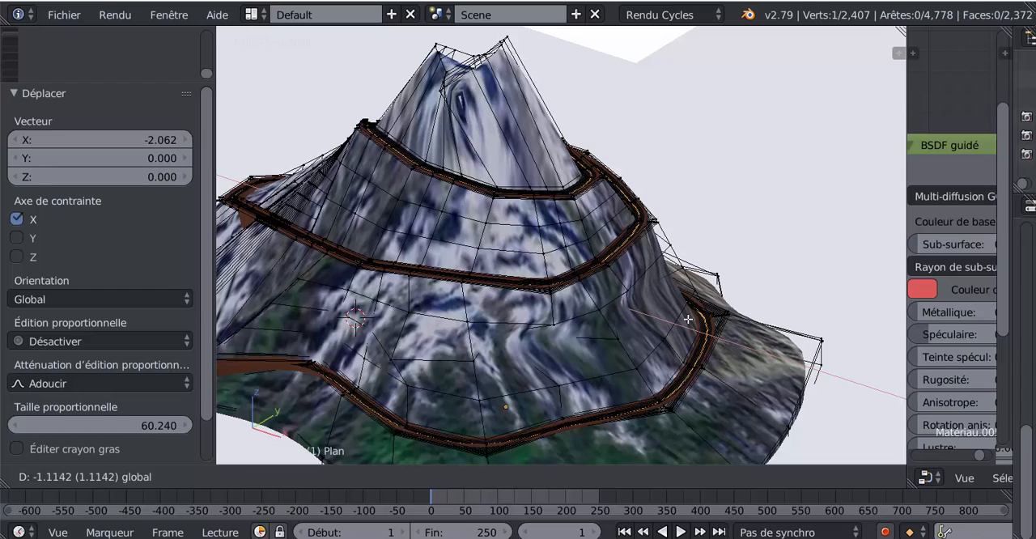
left_click(643, 320)
left_click_drag(687, 362, 660, 345)
key("Tab")
middle_click_drag(529, 379, 733, 380)
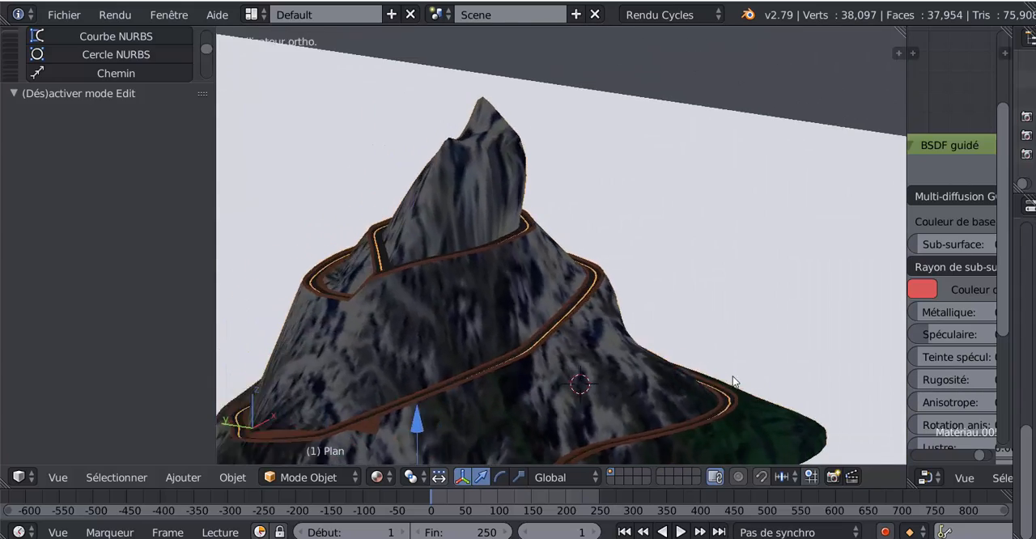
Widen the node editor slightly and display the mountain in Rendu viewport shading
scroll(713, 378, "down", 4)
mouse_move(656, 375)
middle_mouse_down()
mouse_move(740, 397)
mouse_move(652, 374)
mouse_move(666, 370)
middle_mouse_up()
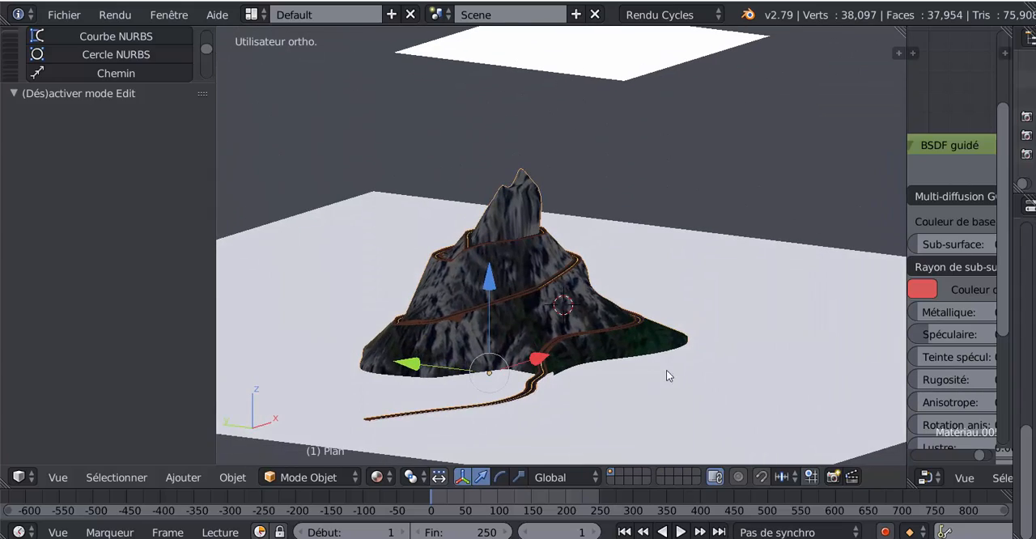
left_click_drag(905, 289, 811, 296)
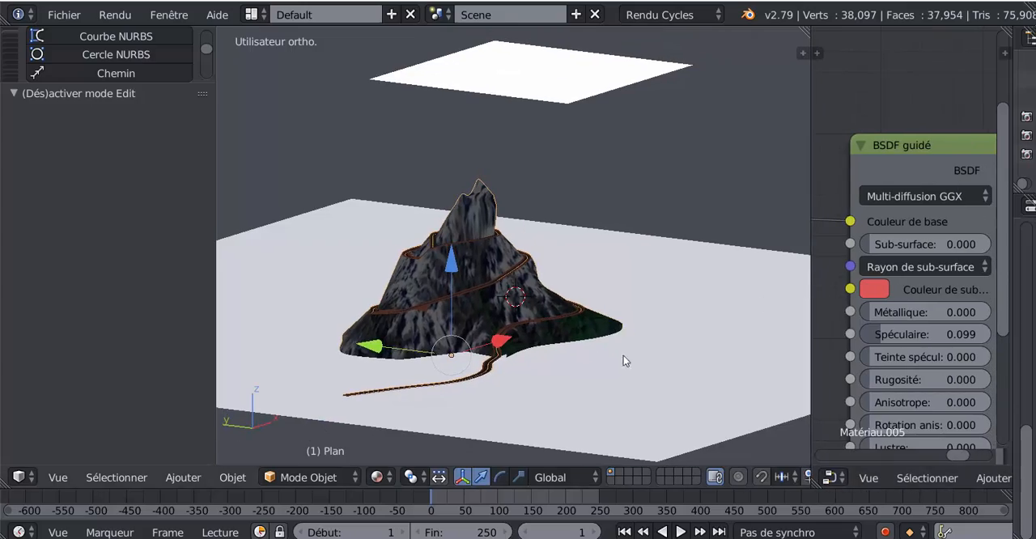
left_click(378, 477)
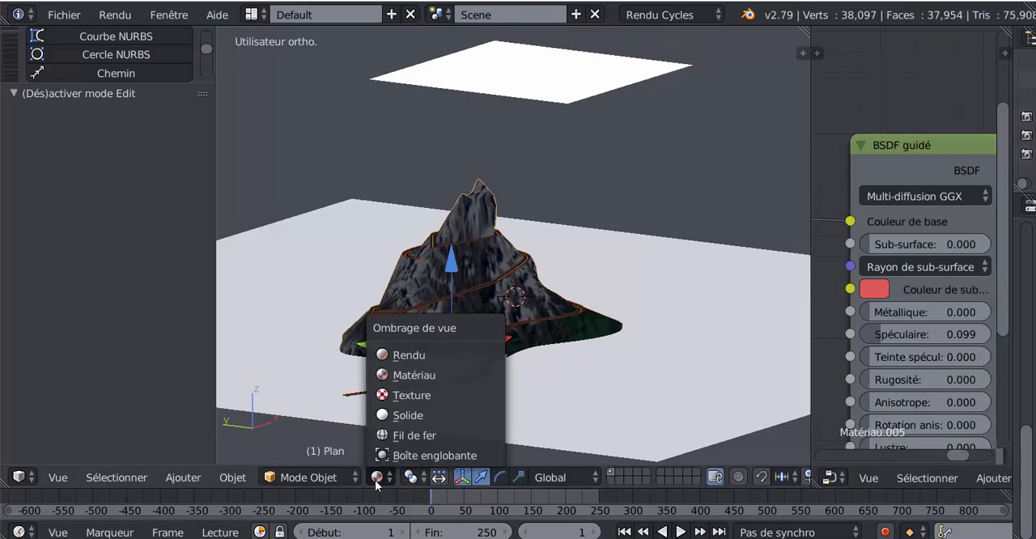
left_click(389, 353)
scroll(495, 409, "up", 3)
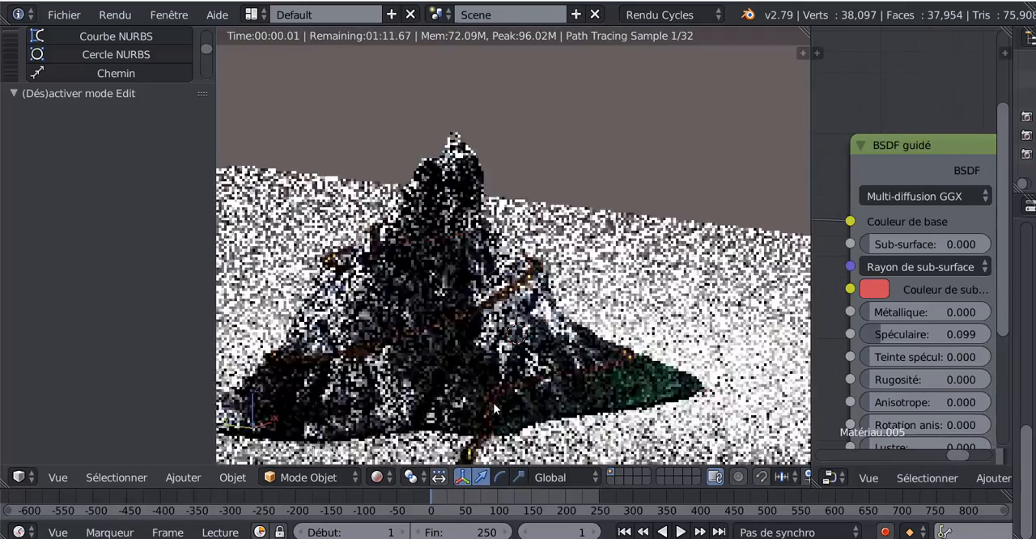
middle_click_drag(495, 408, 590, 360)
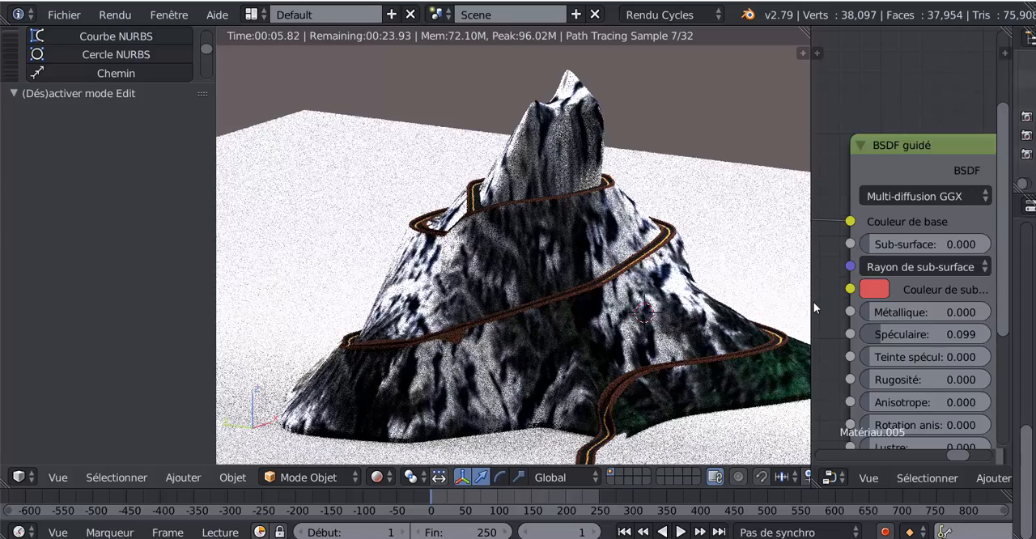
Widen the node editor further and unpack the Texture image node's picture, using the file in the current folder
left_click_drag(810, 280, 560, 316)
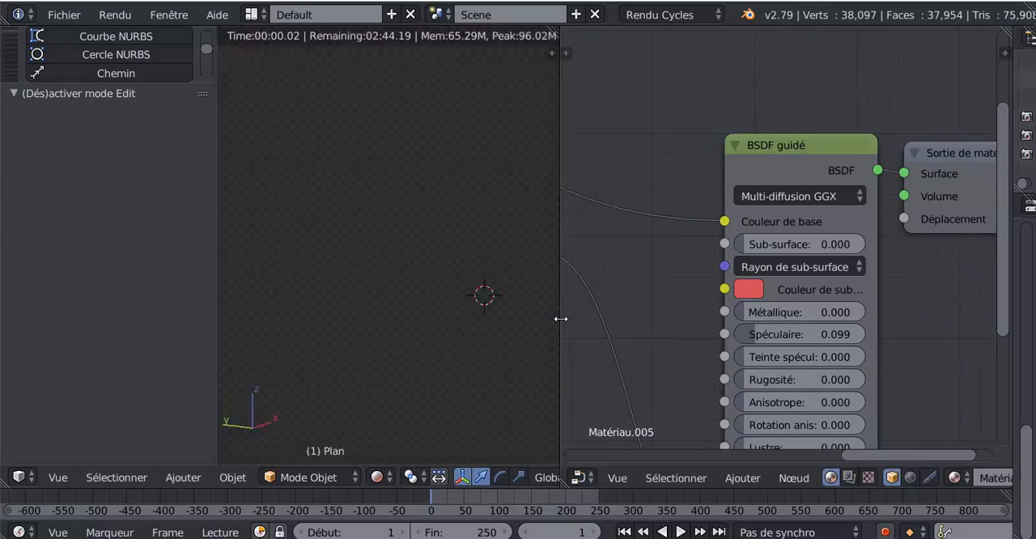
scroll(598, 311, "down", 3)
middle_click_drag(660, 312, 849, 297)
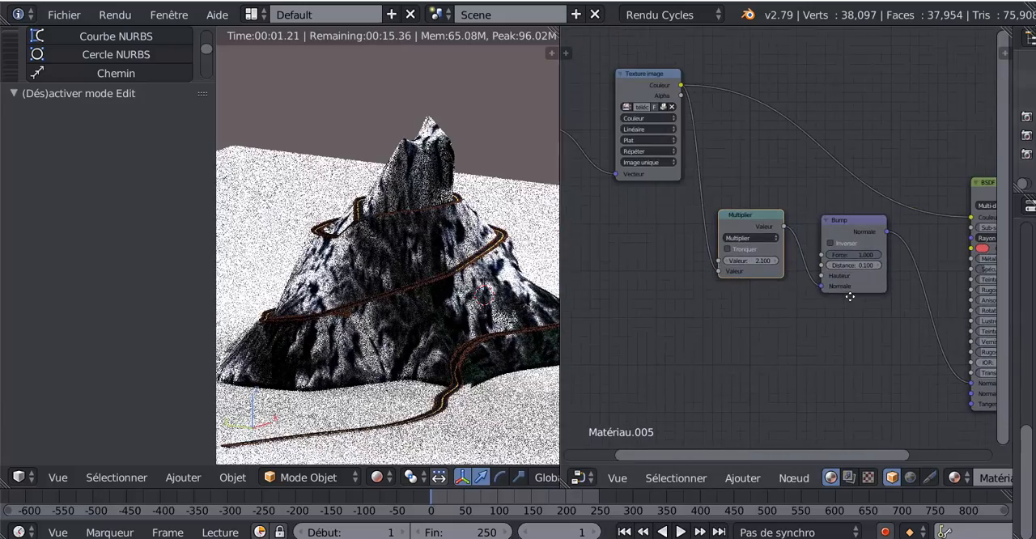
scroll(777, 293, "up", 1)
middle_click_drag(777, 300, 884, 433)
scroll(757, 379, "up", 8)
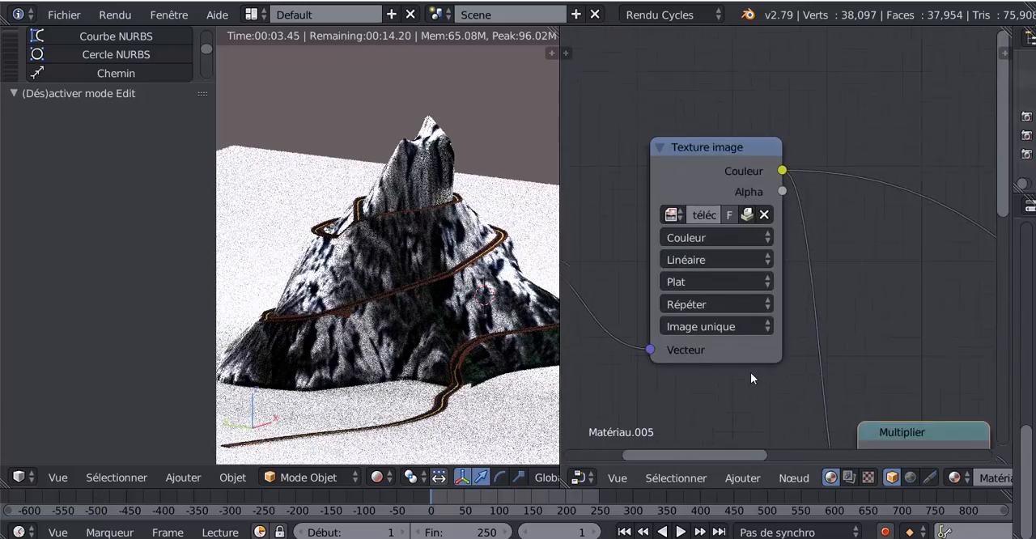
middle_click_drag(751, 373, 766, 377)
scroll(782, 256, "up", 4)
left_click(784, 214)
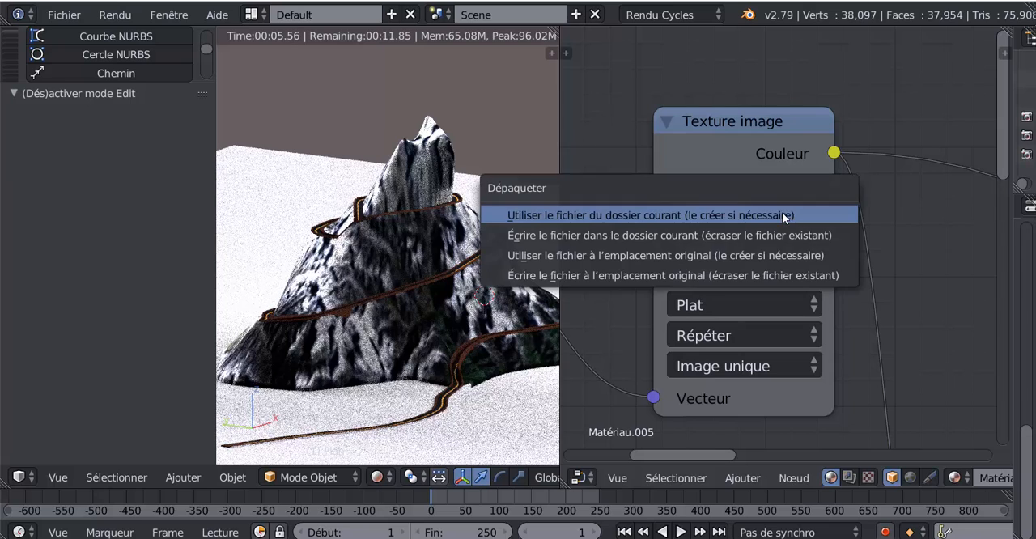
left_click(782, 212)
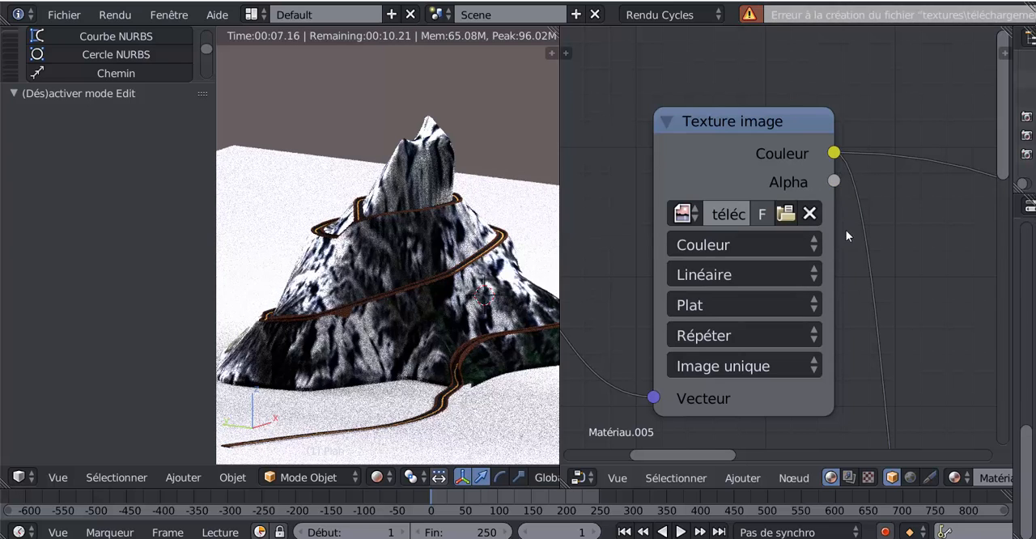
Load Pierre549.jpg from the Pierre folder into the mountain material's Texture image node
left_click(785, 212)
scroll(105, 142, "down", 10)
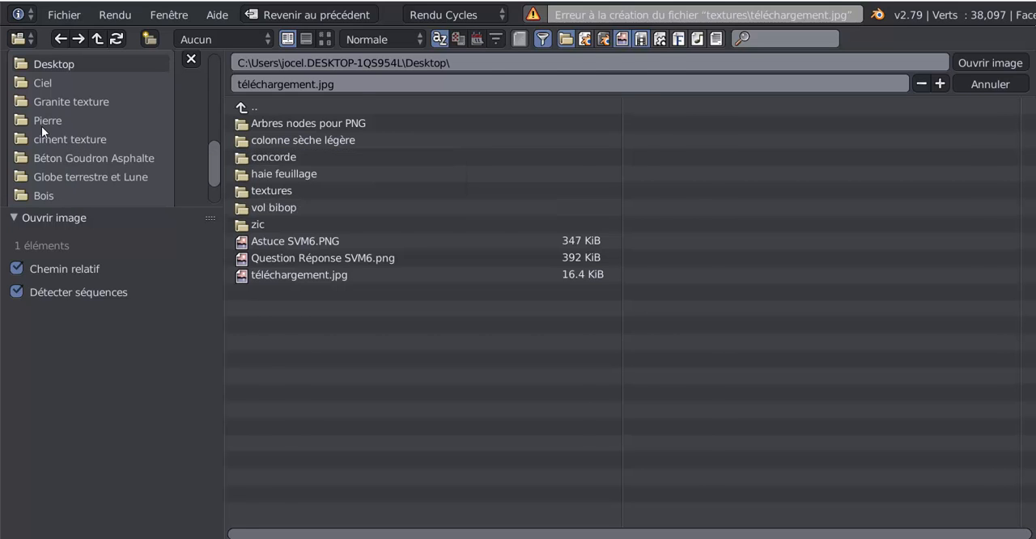
left_click(41, 123)
left_click(324, 39)
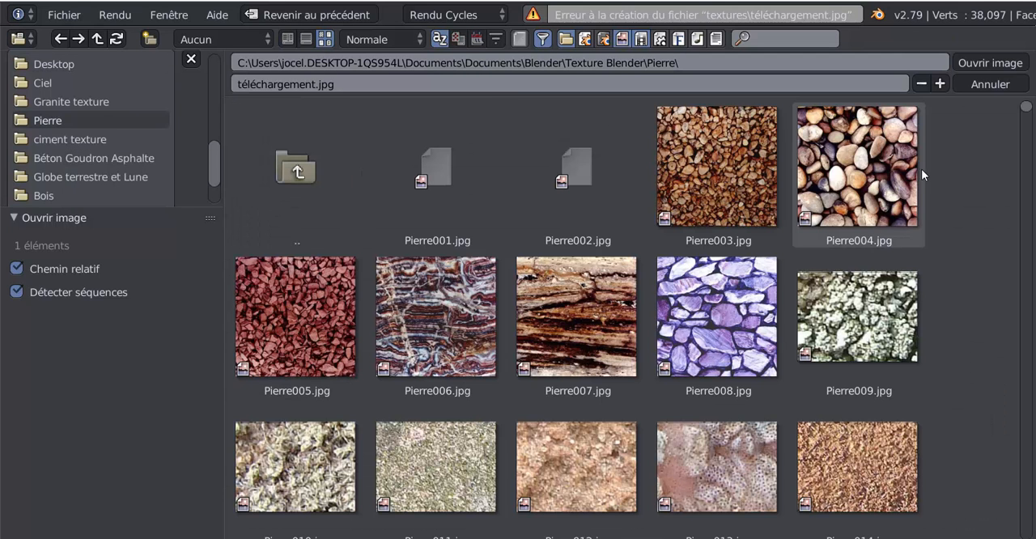
scroll(999, 133, "down", 3)
left_click_drag(1026, 120, 1035, 508)
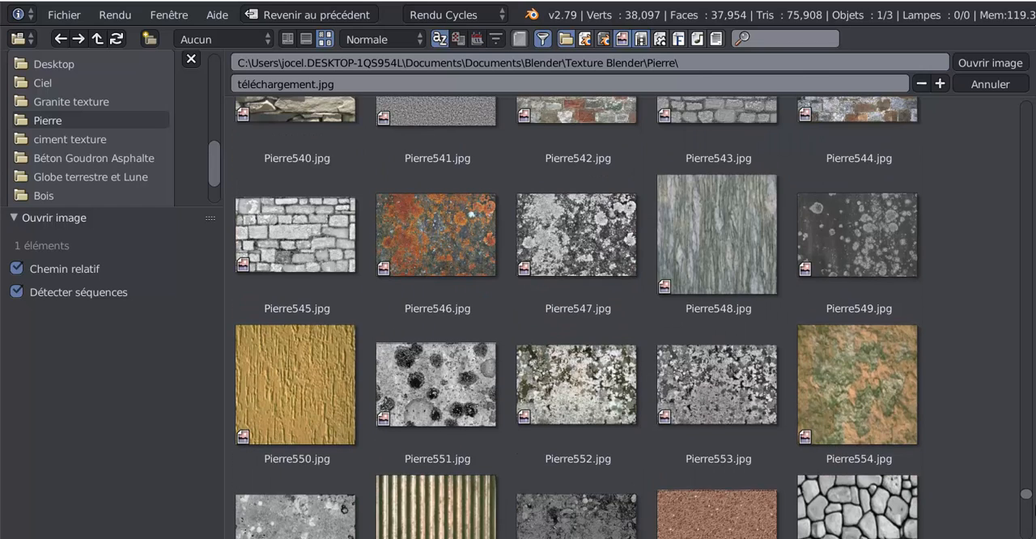
left_click(852, 253)
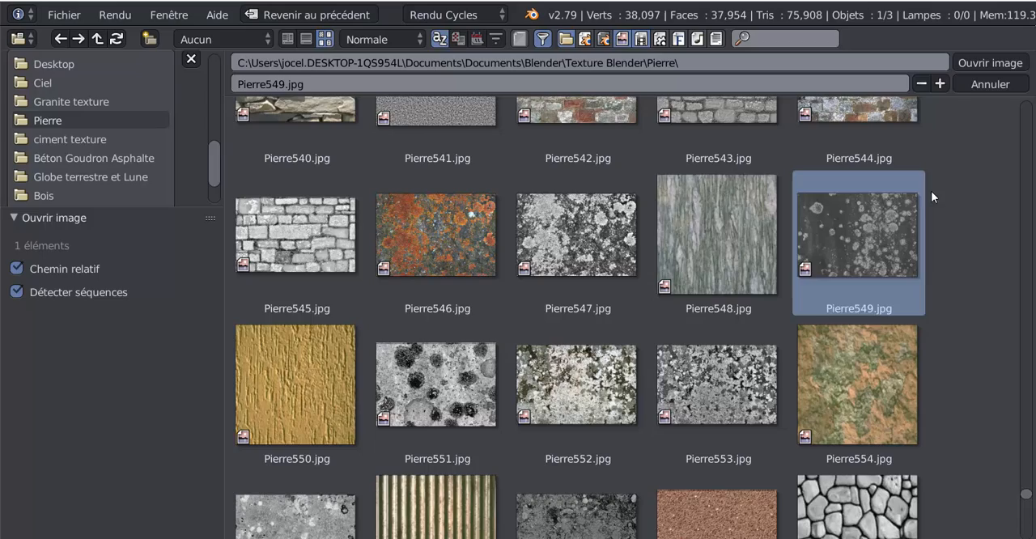
left_click(986, 63)
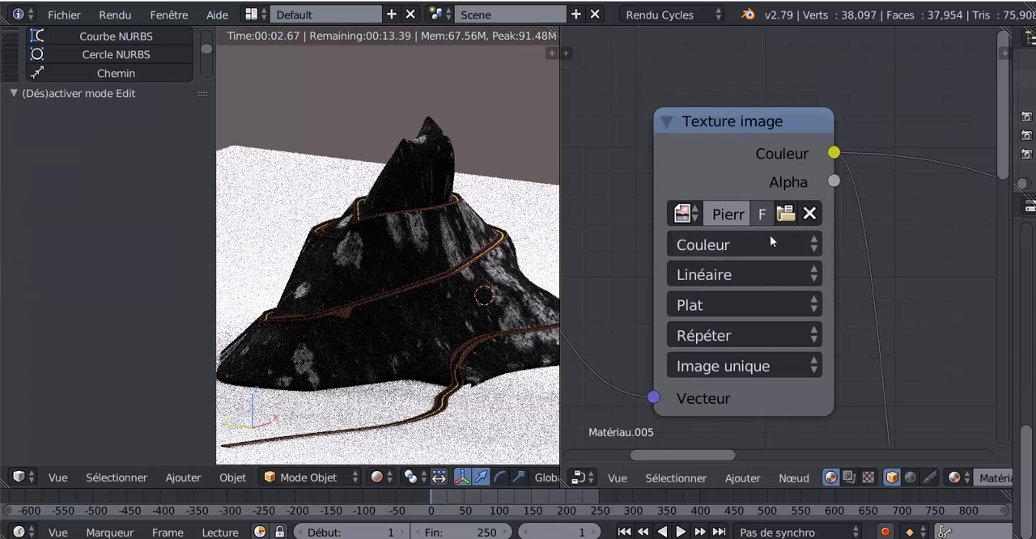
Set the Multiplier node's value to 7.600 to strengthen the mountain's bump
scroll(899, 333, "down", 6)
middle_click_drag(861, 189, 808, 19)
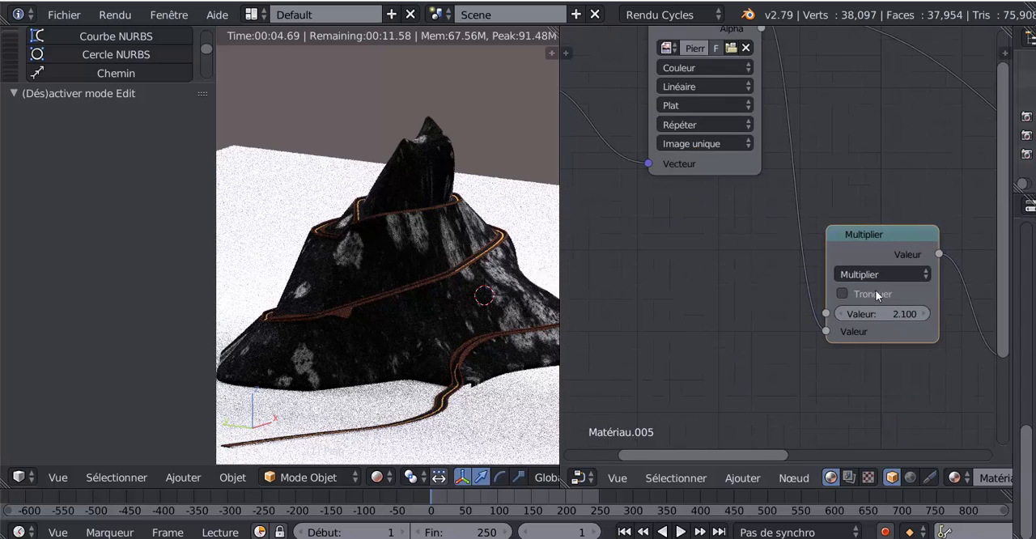
scroll(879, 296, "up", 4)
middle_click_drag(884, 312, 762, 281)
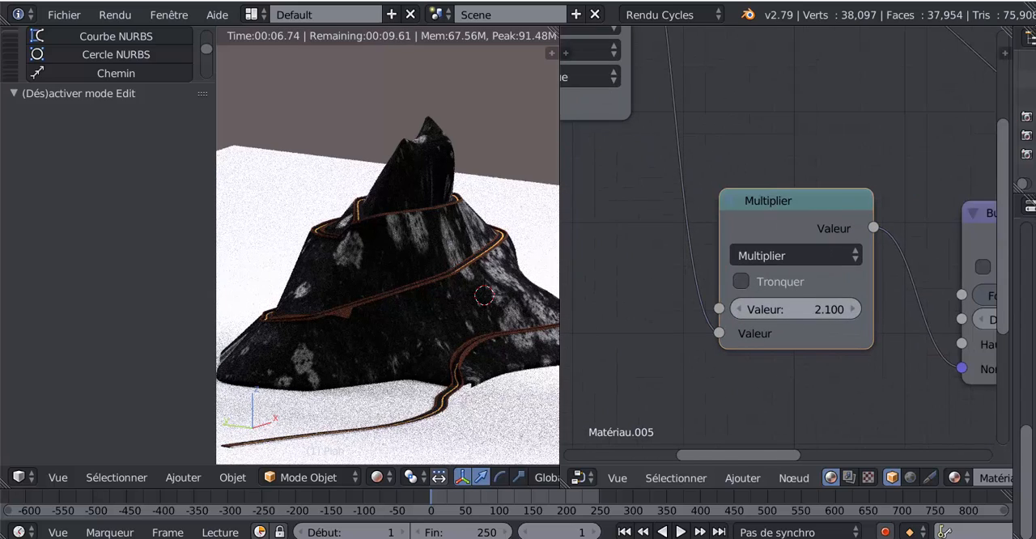
left_click_drag(789, 309, 834, 309)
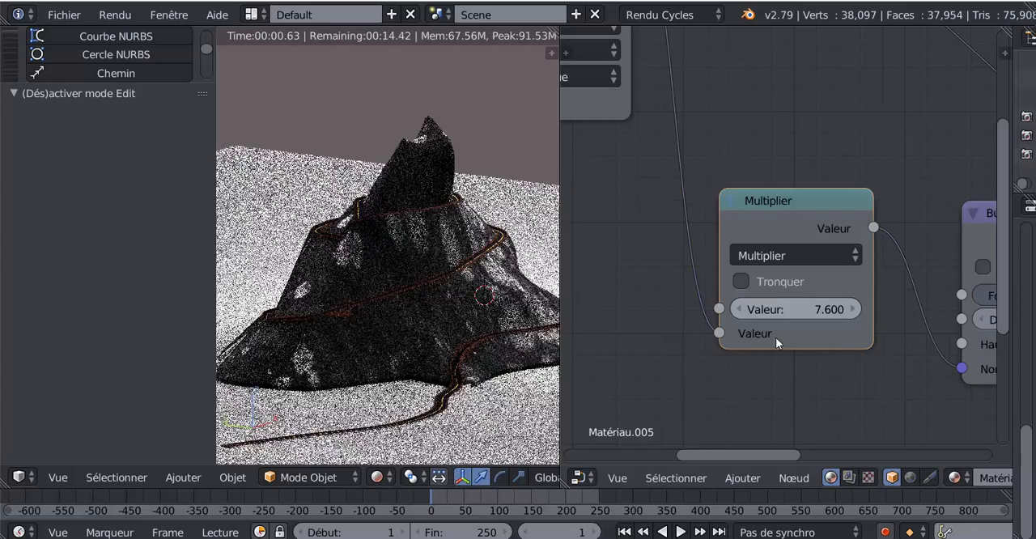
Replace the Texture image node's picture with Pierre341.jpg from the Pierre folder and inspect the rendered mountain
scroll(778, 116, "down", 5)
middle_click_drag(780, 122, 929, 242)
middle_click_drag(846, 166, 848, 224)
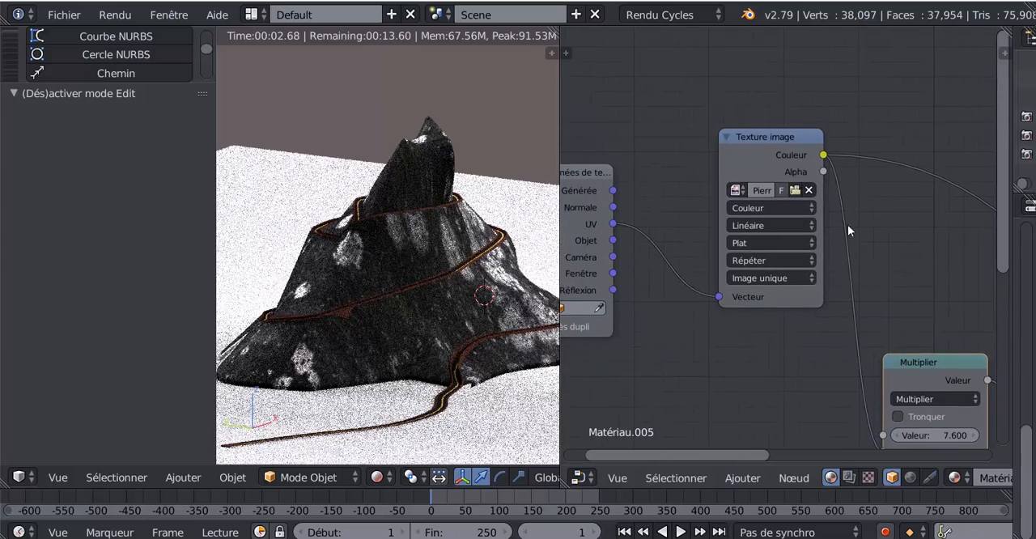
left_click(795, 190)
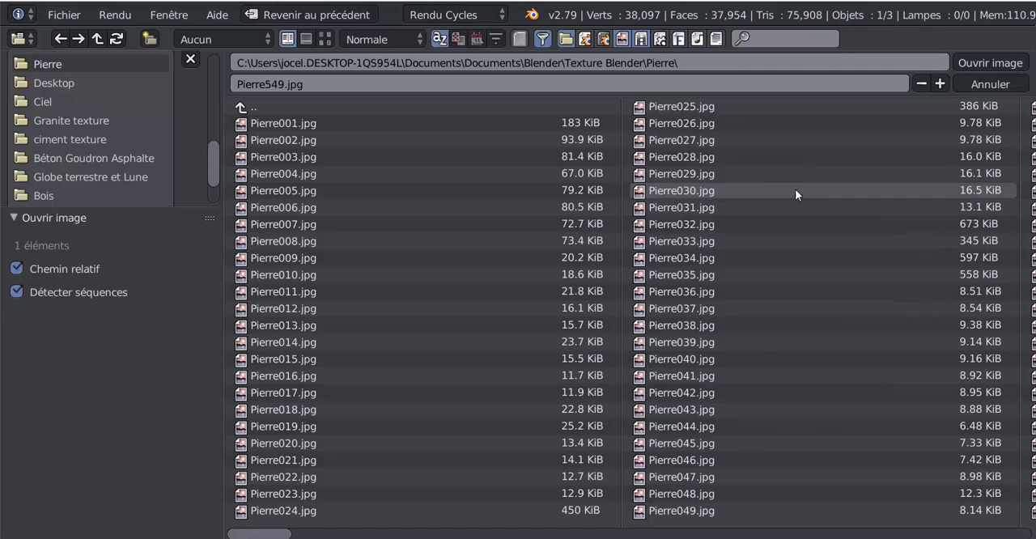
left_click(327, 38)
left_click_drag(1027, 107, 1035, 365)
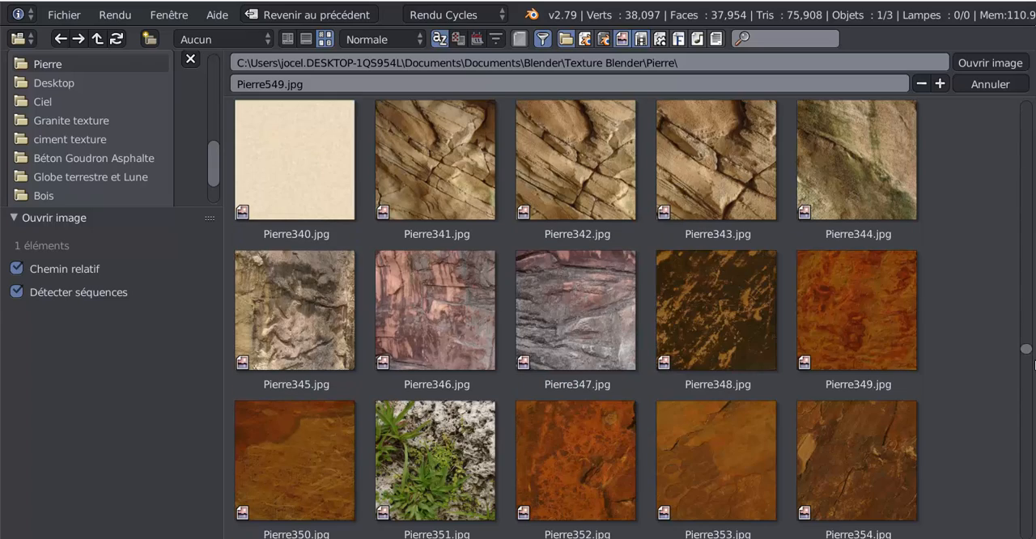
left_click(456, 191)
left_click(967, 64)
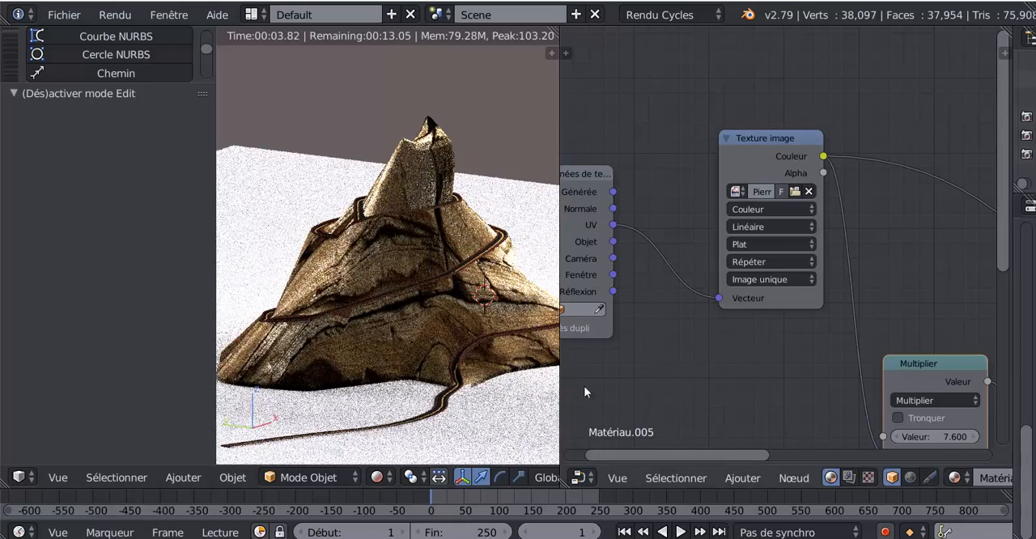
middle_click_drag(435, 391, 714, 372)
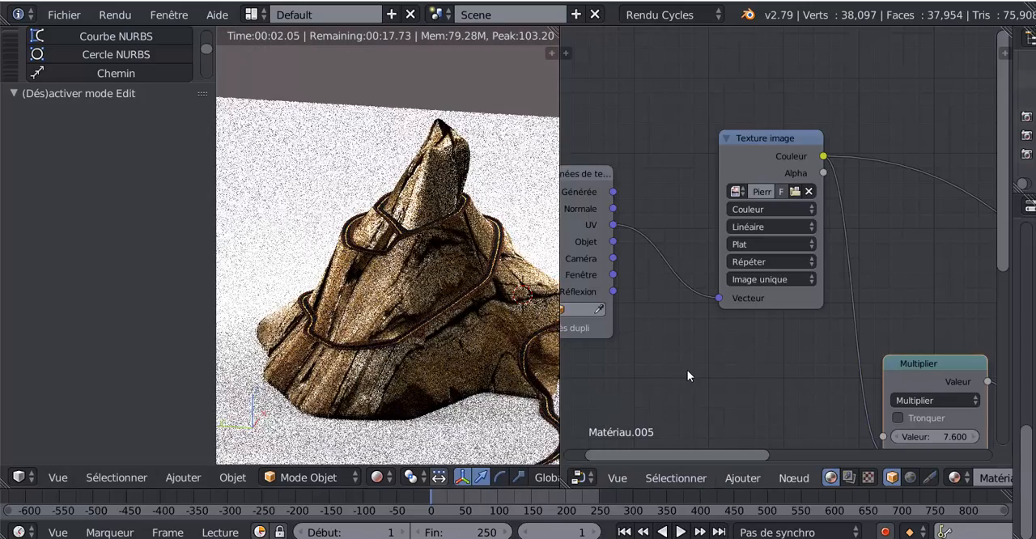
Move the texture coordinates node aside and insert a Placage vector node between it and the Texture image node
middle_click_drag(695, 365, 807, 363)
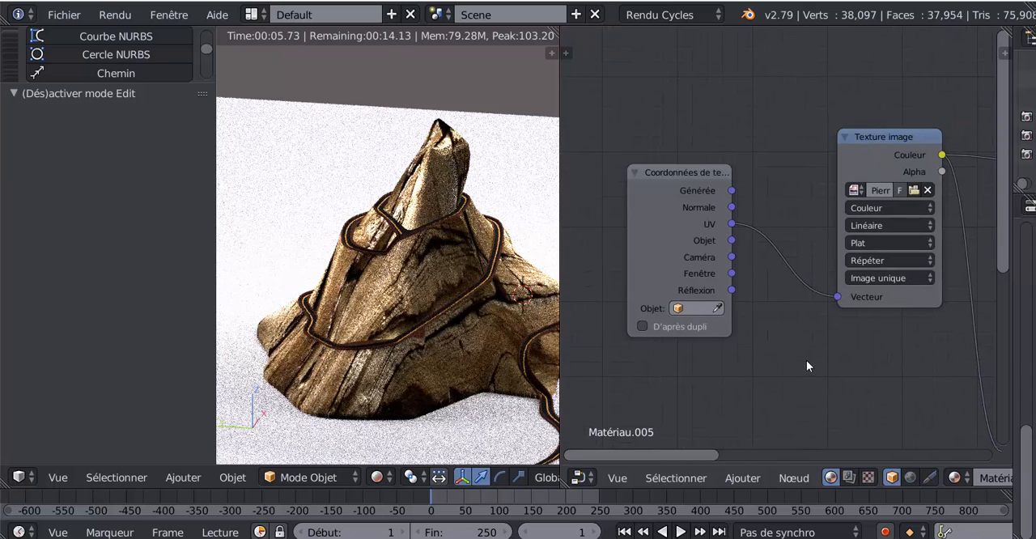
scroll(804, 362, "down", 2)
scroll(789, 357, "down", 1)
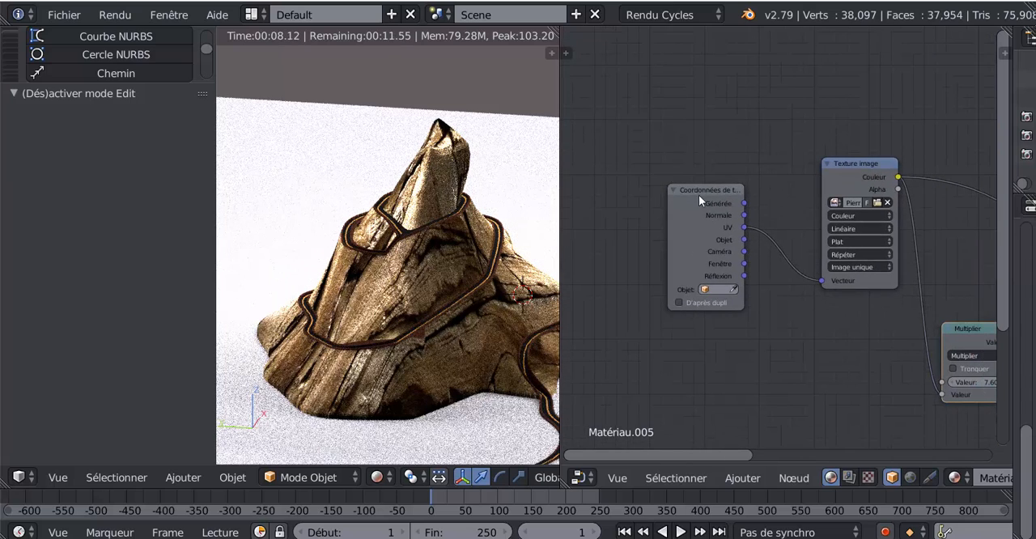
left_click_drag(698, 195, 608, 183)
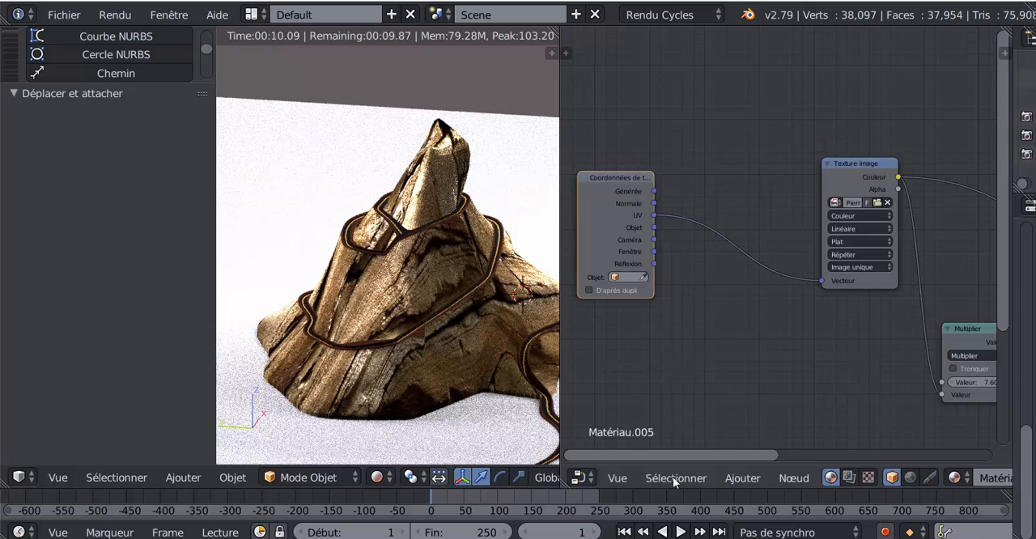
left_click(743, 478)
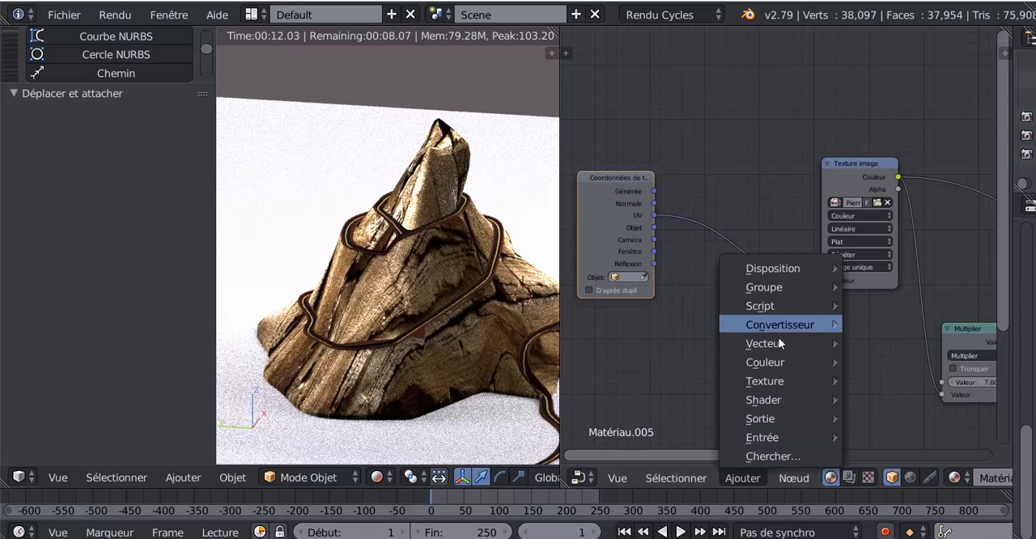
mouse_move(783, 346)
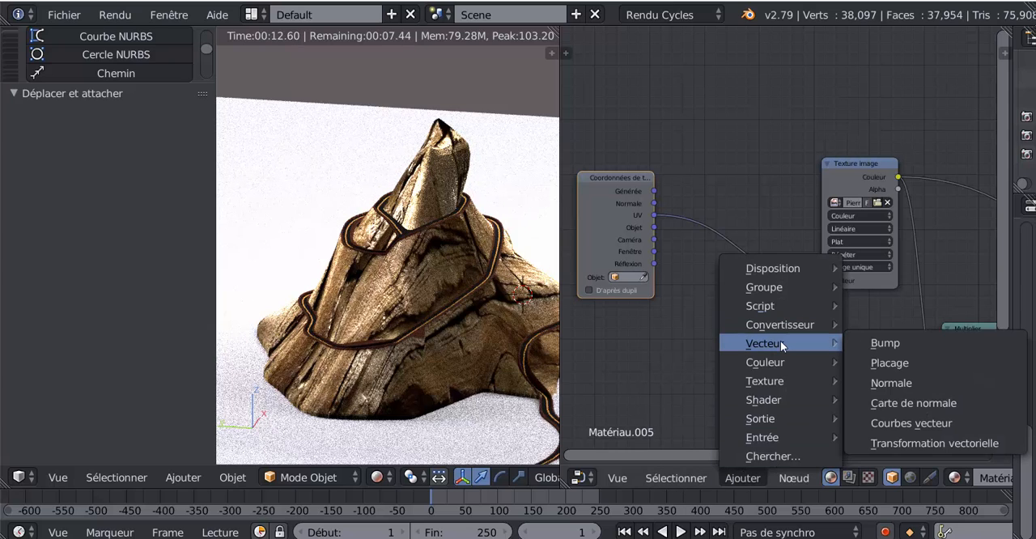
left_click(891, 363)
left_click(697, 195)
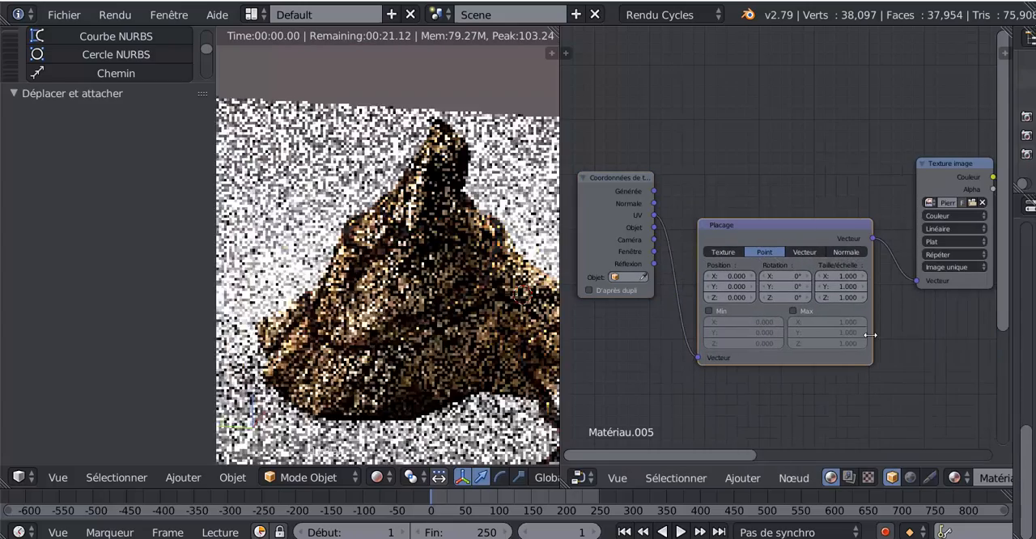
Set the Placage node's scale to X 6.700, Y 6.900 and Z 9.800, and inspect the mountain from other angles
scroll(831, 298, "up", 2)
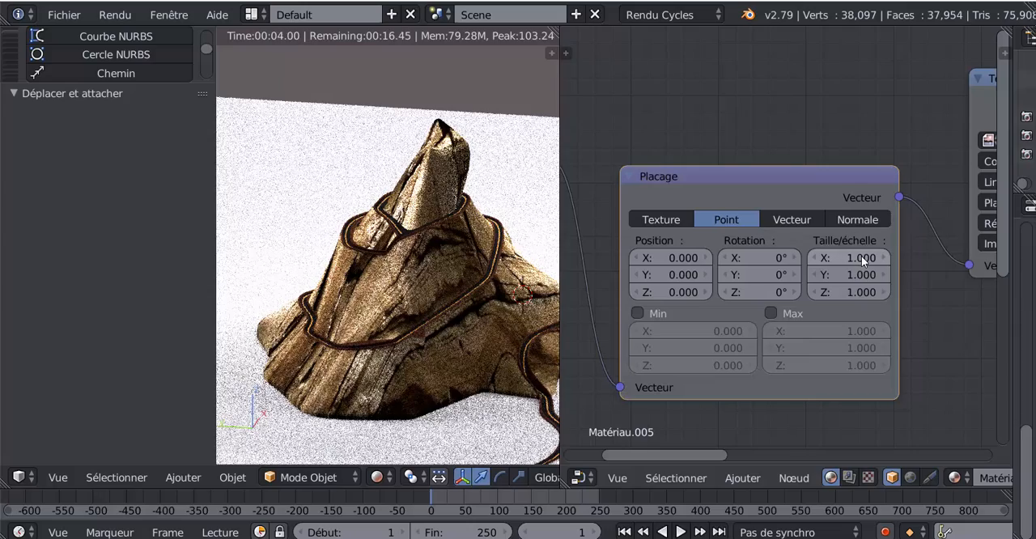
left_click_drag(860, 256, 899, 276)
left_click_drag(845, 293, 891, 294)
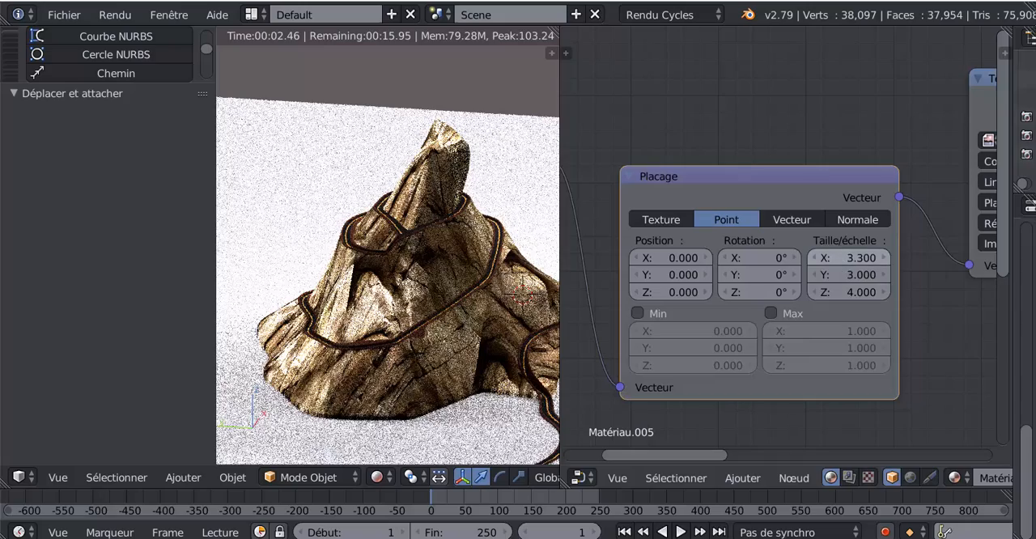
left_click_drag(848, 258, 873, 291)
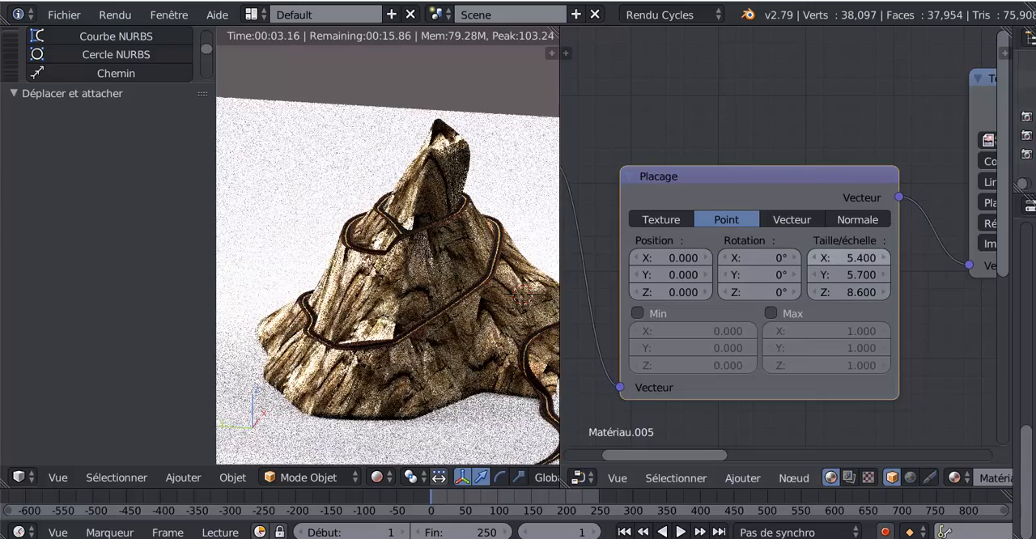
left_click_drag(833, 258, 845, 291)
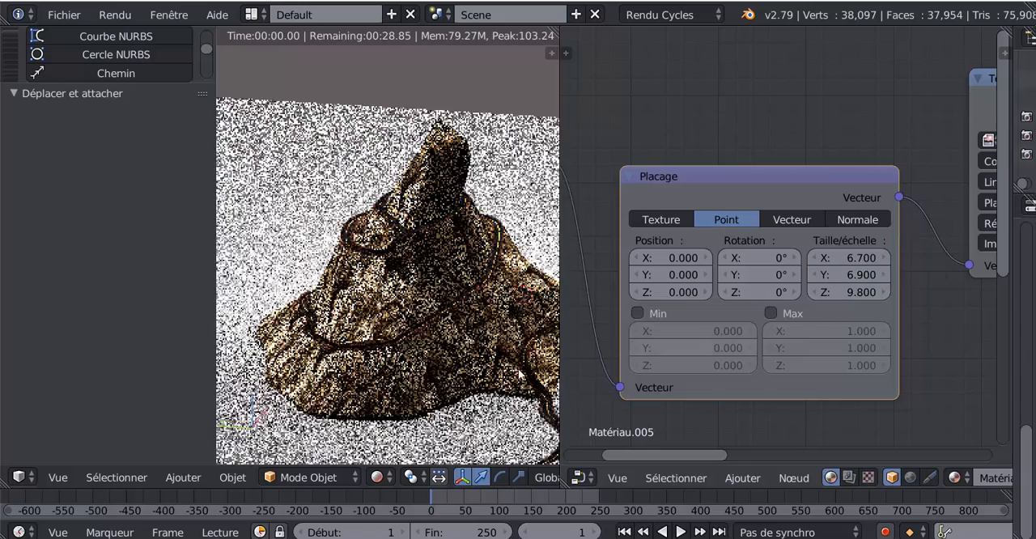
middle_click_drag(442, 381, 577, 273)
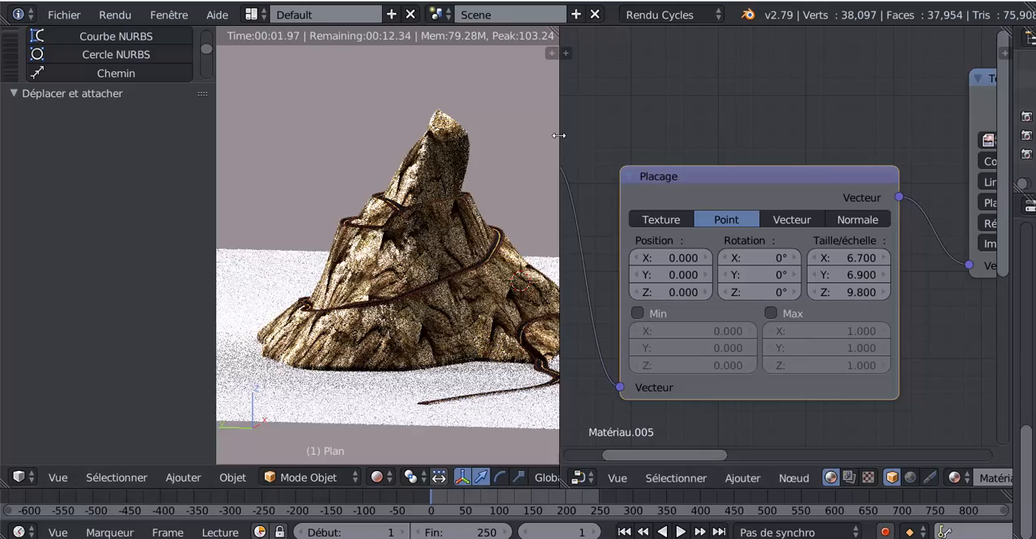
middle_click_drag(484, 246, 437, 282)
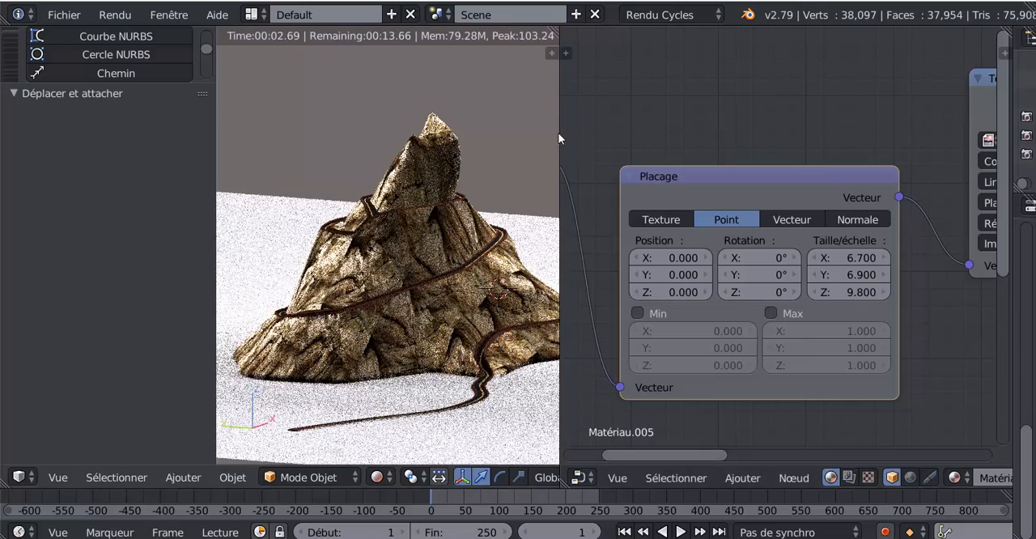
Set the emission strength of Plan.001's material to 0.700 and check the lighting on the mountain from another side
left_click_drag(559, 139, 656, 139)
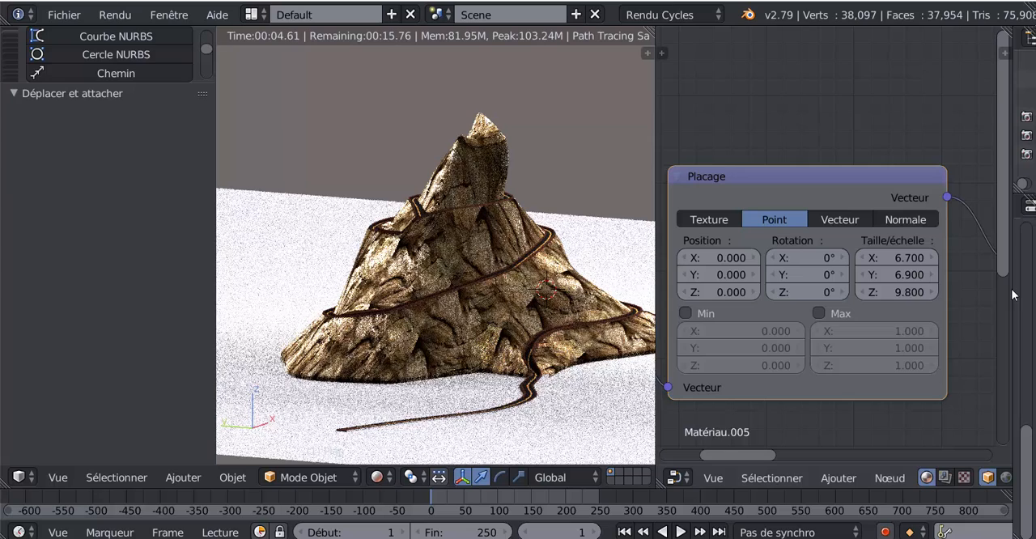
left_click_drag(1013, 289, 714, 283)
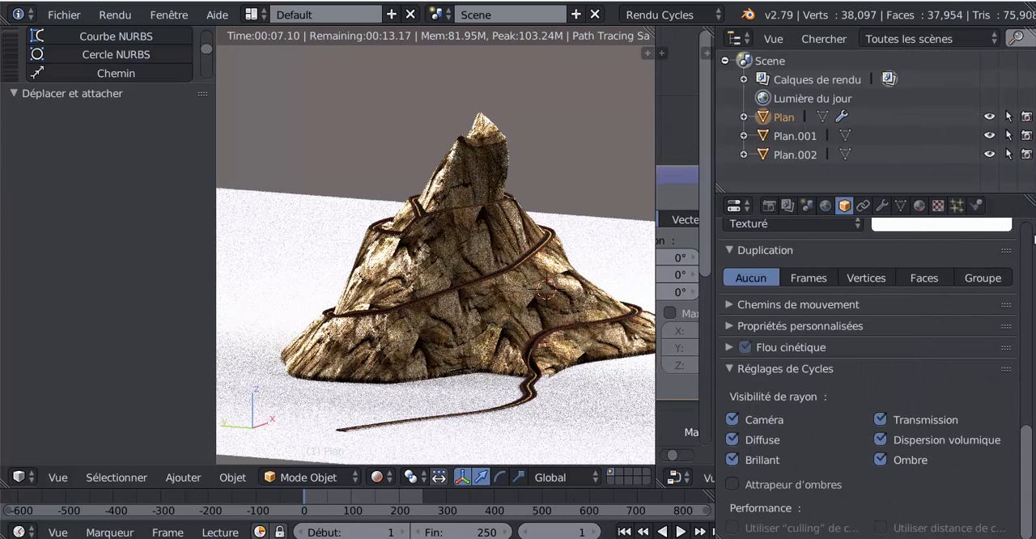
left_click(794, 136)
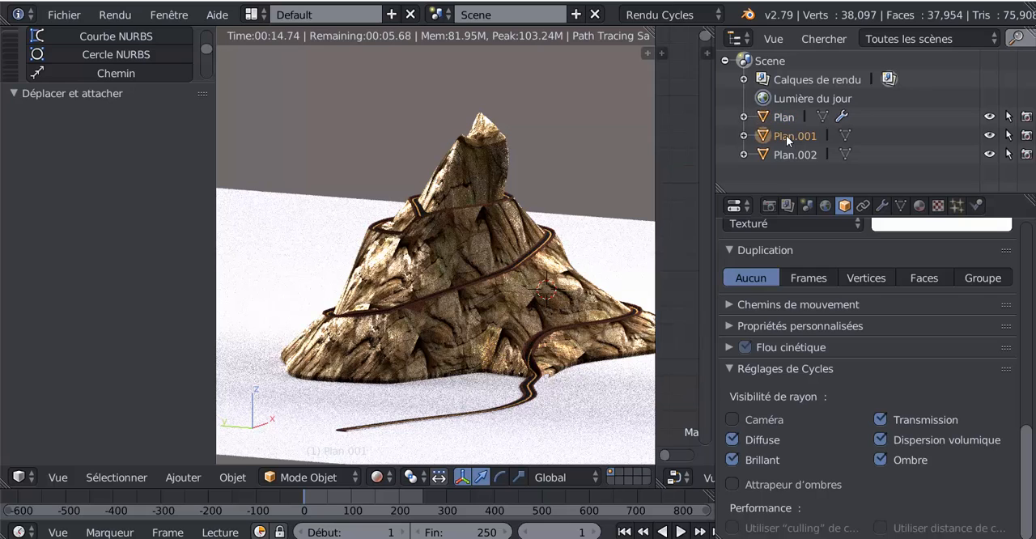
left_click(920, 206)
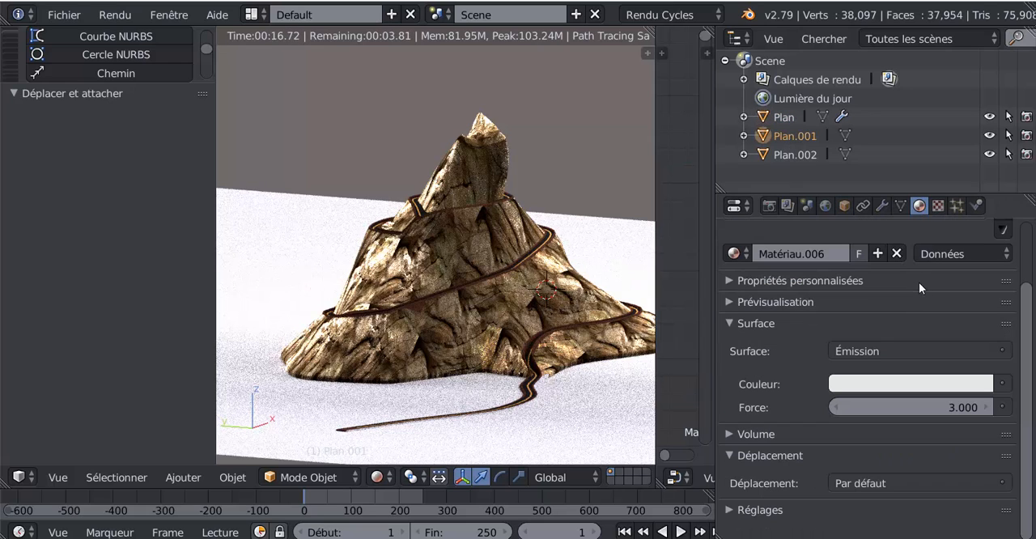
left_click_drag(929, 402, 887, 403)
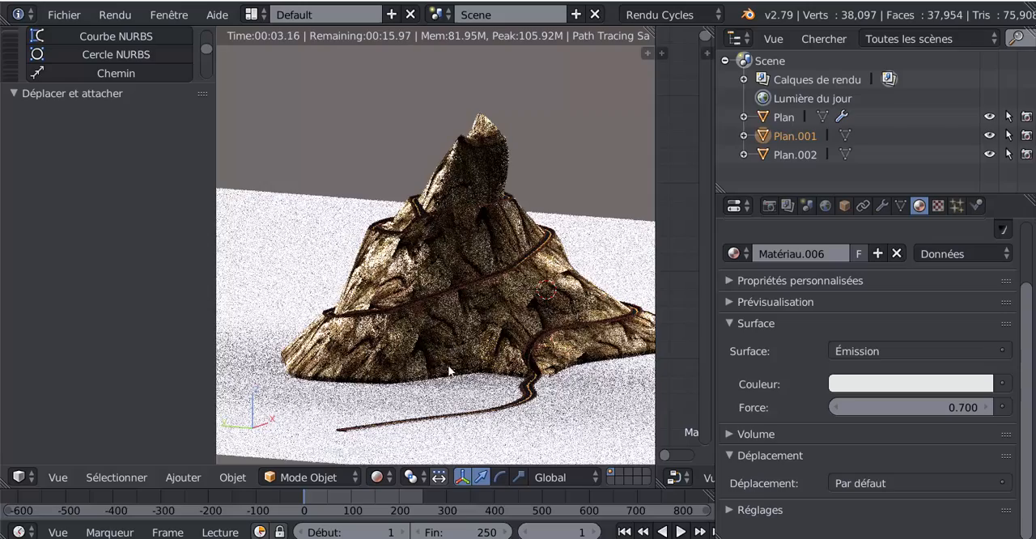
mouse_move(450, 363)
middle_mouse_down()
mouse_move(518, 365)
mouse_move(459, 378)
middle_mouse_up()
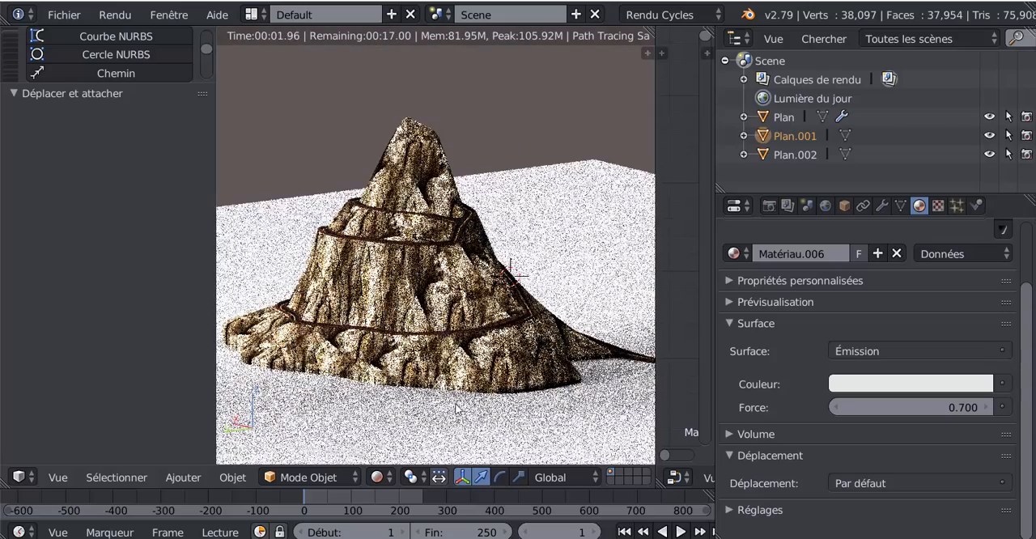
scroll(450, 407, "up", 4)
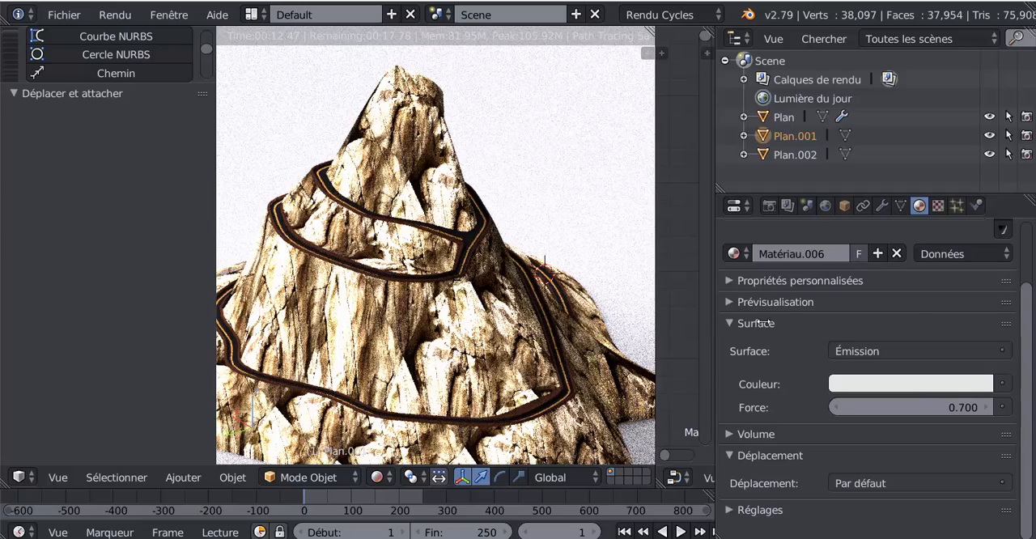
Enlarge the 3D view by shrinking the properties area and collapsing the node editor beside it
left_click_drag(763, 322, 933, 317)
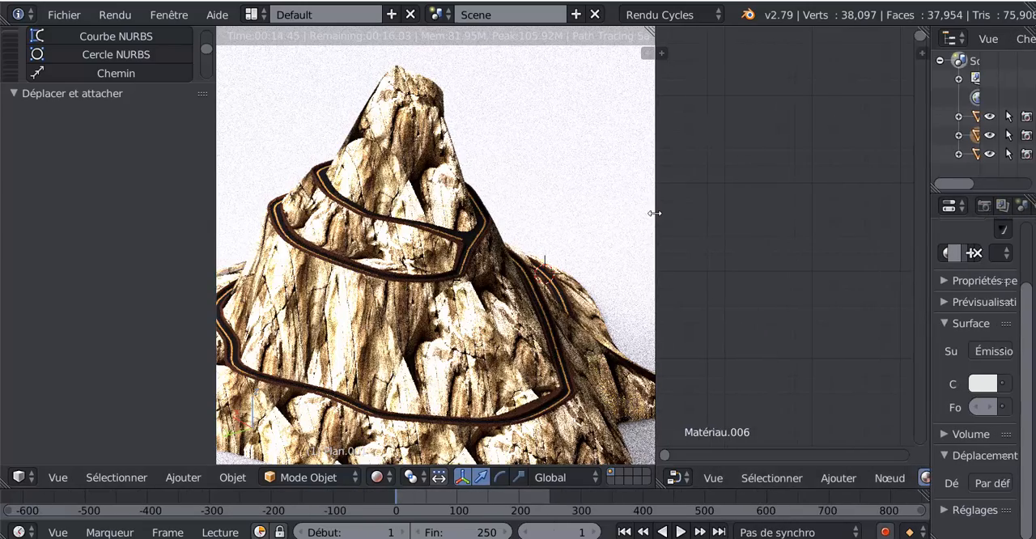
left_click_drag(655, 212, 866, 223)
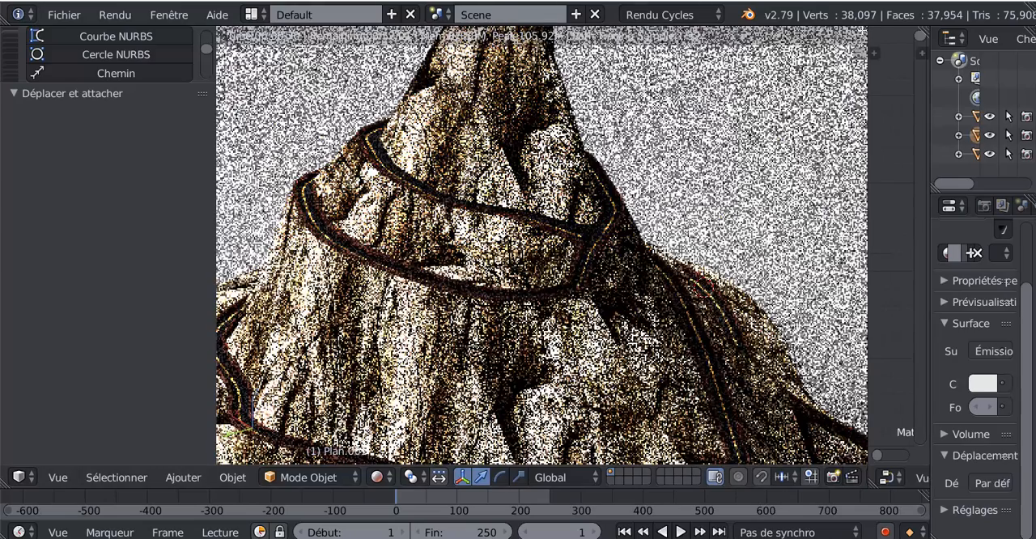
left_click_drag(865, 28, 894, 47)
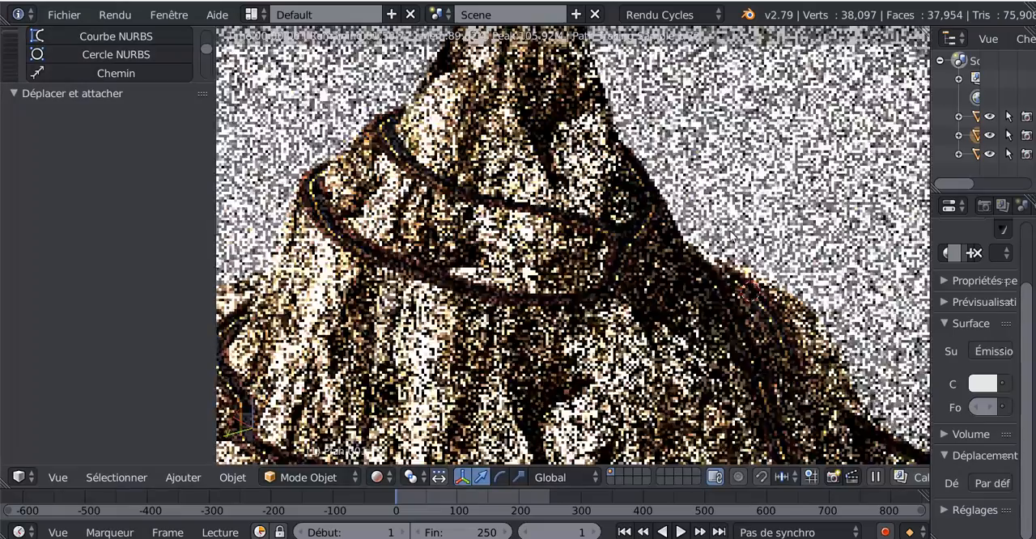
Examine the rendered mountain's rock texture, relief and spiralling road from several angles and distances
scroll(638, 287, "down", 1)
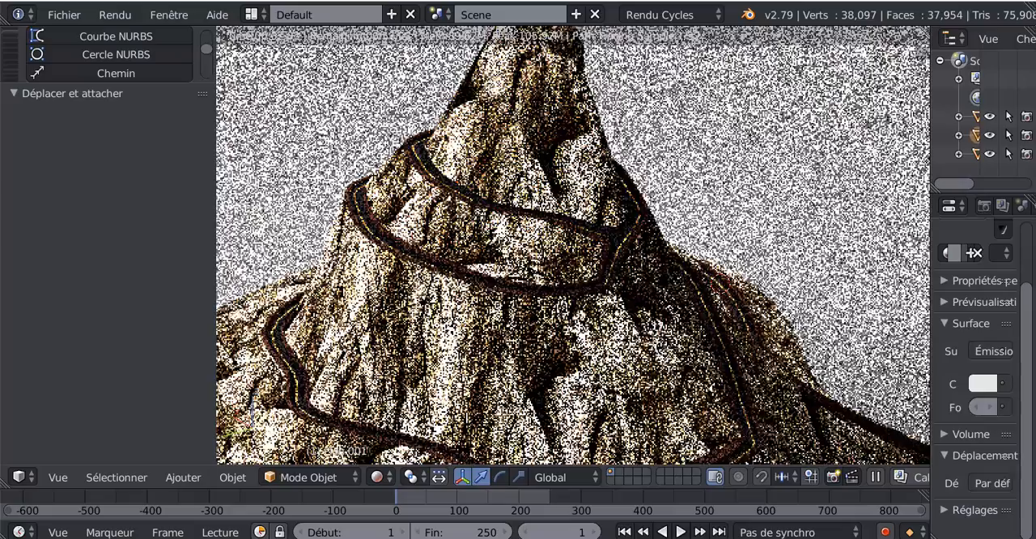
scroll(637, 289, "down", 1)
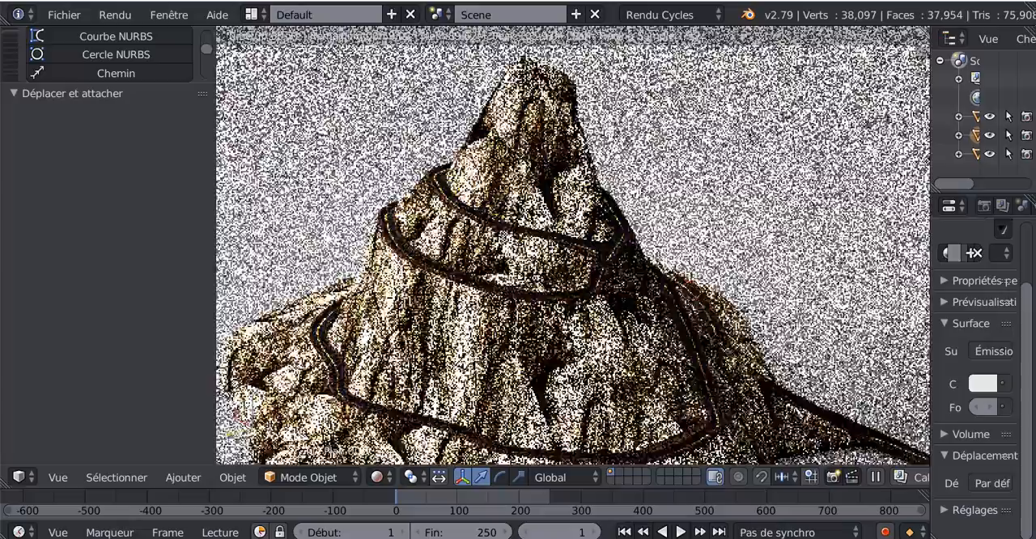
middle_click_drag(632, 324, 612, 338)
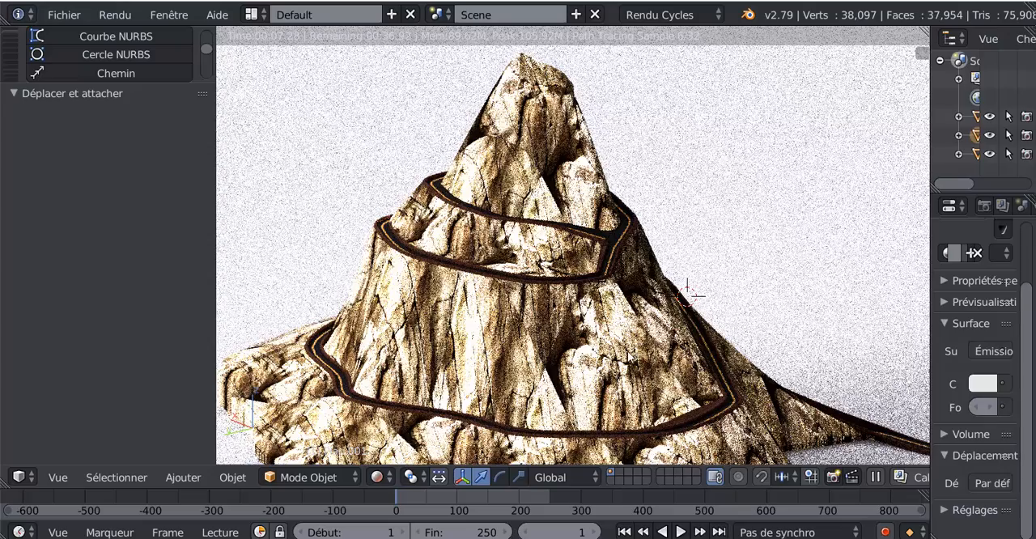
scroll(659, 366, "down", 1)
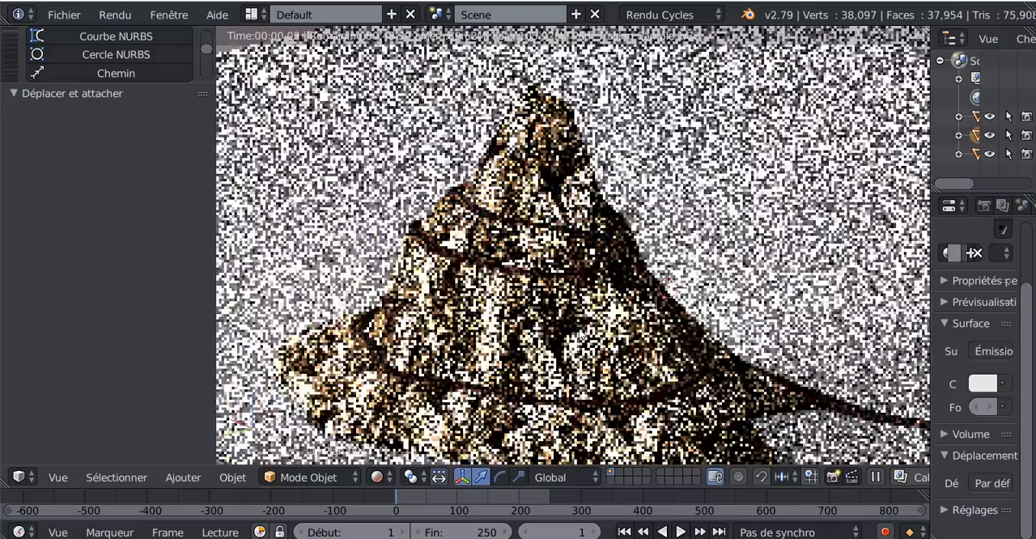
middle_click_drag(659, 366, 559, 329)
scroll(541, 335, "up", 1)
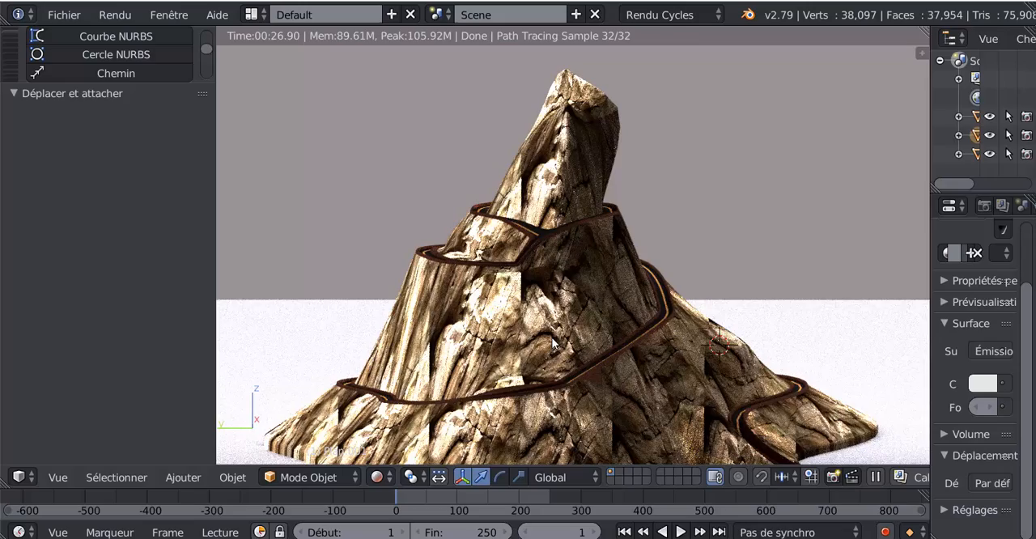
scroll(552, 338, "up", 1)
scroll(558, 337, "down", 1)
middle_click_drag(558, 336, 560, 324)
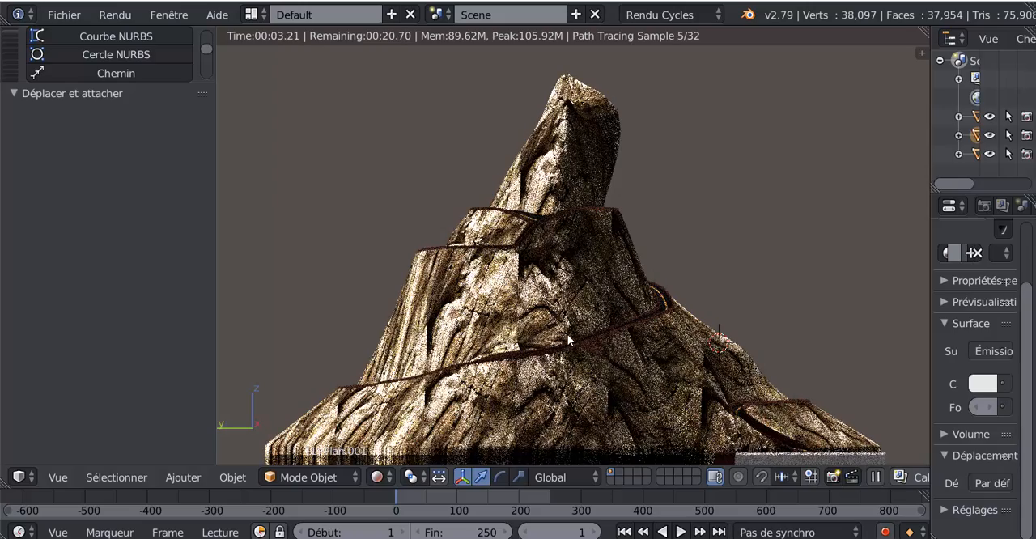
scroll(567, 335, "down", 1)
middle_click_drag(579, 340, 576, 358)
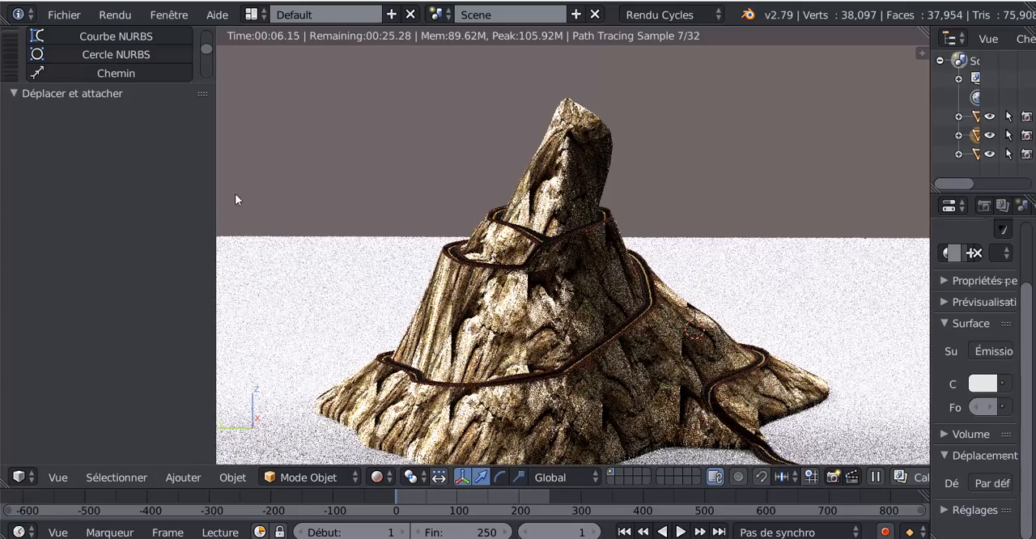
Narrow the tool shelf to give the rendered 3D view more width
left_click_drag(217, 208, 167, 209)
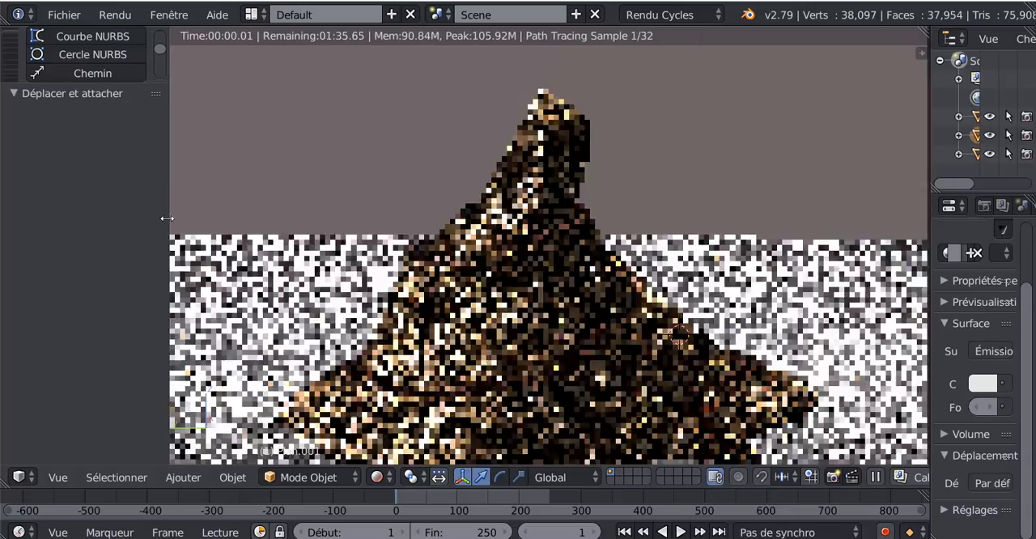